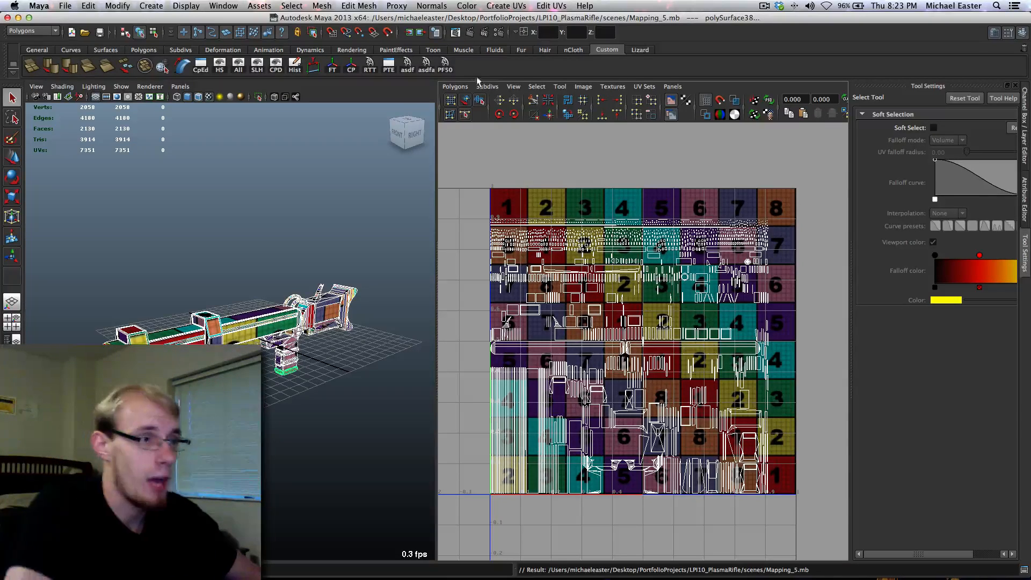
Turn off the dimmed display of the checker texture in the UV editor and reselect all the rifle meshes
left_click(671, 115)
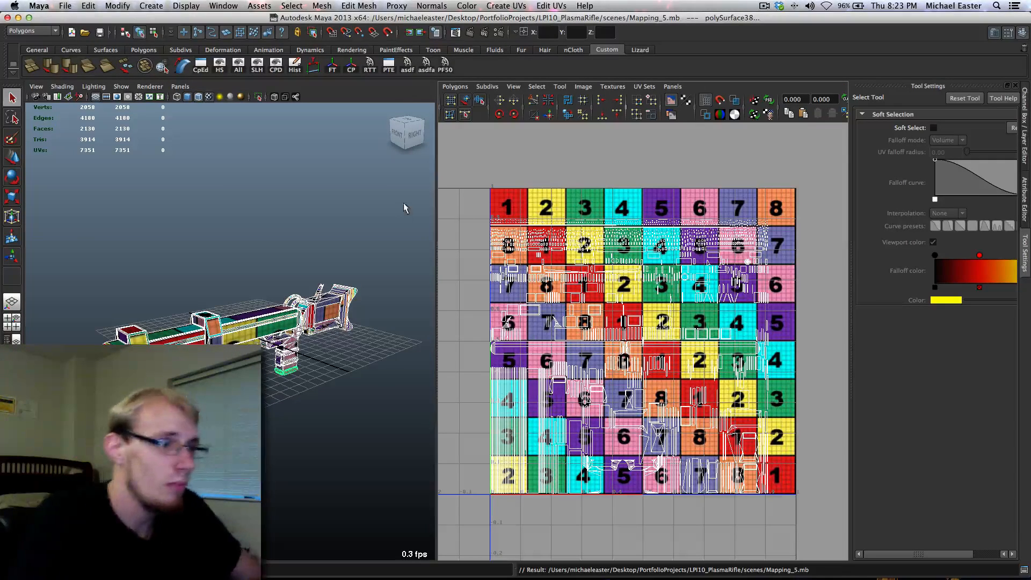
left_click_drag(463, 161, 517, 257)
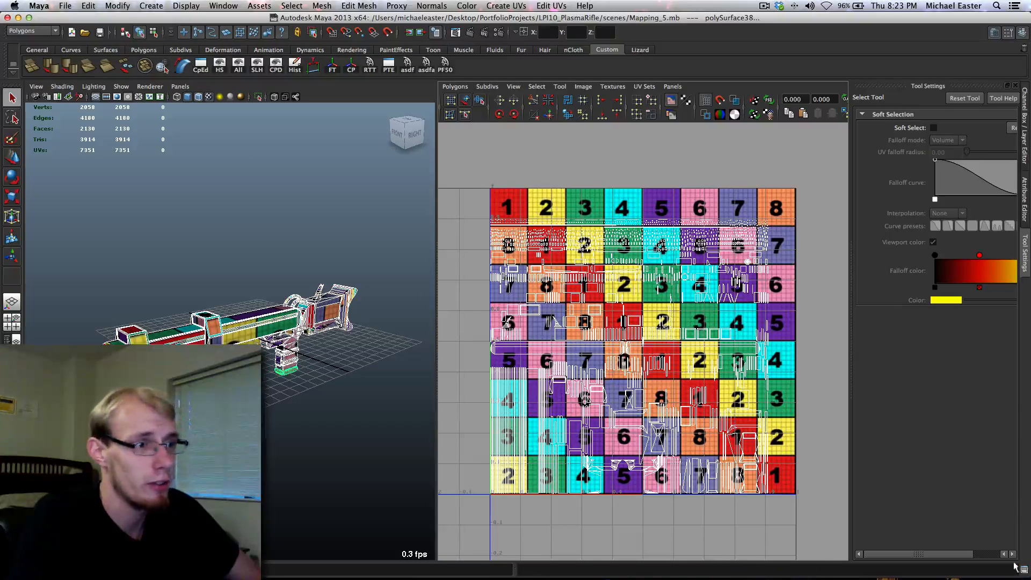
left_click(247, 303)
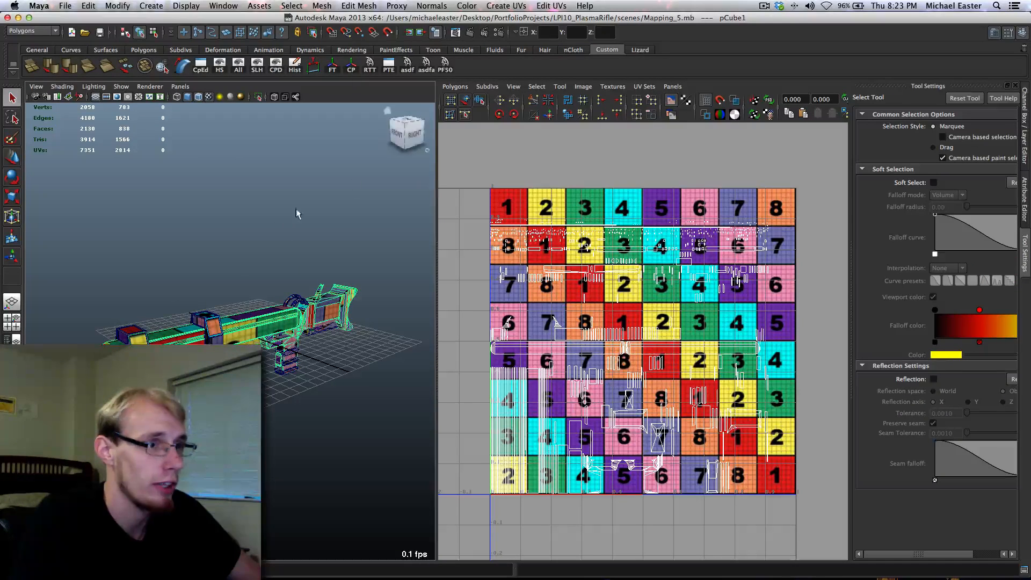
left_click(197, 191)
left_click_drag(67, 217, 478, 499)
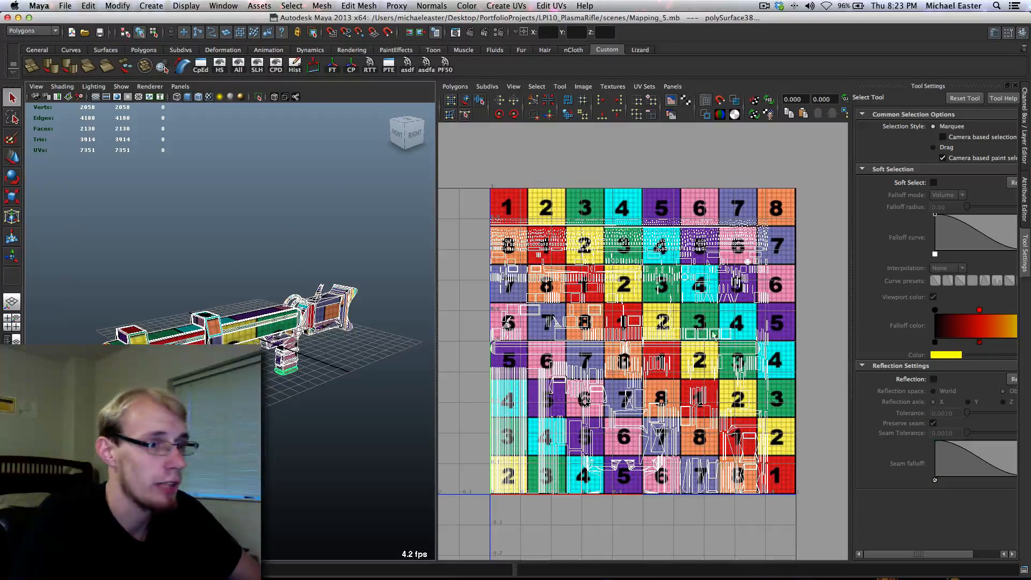
Shade the UV shells and dim the checker texture behind them in the UV editor
left_click(734, 101)
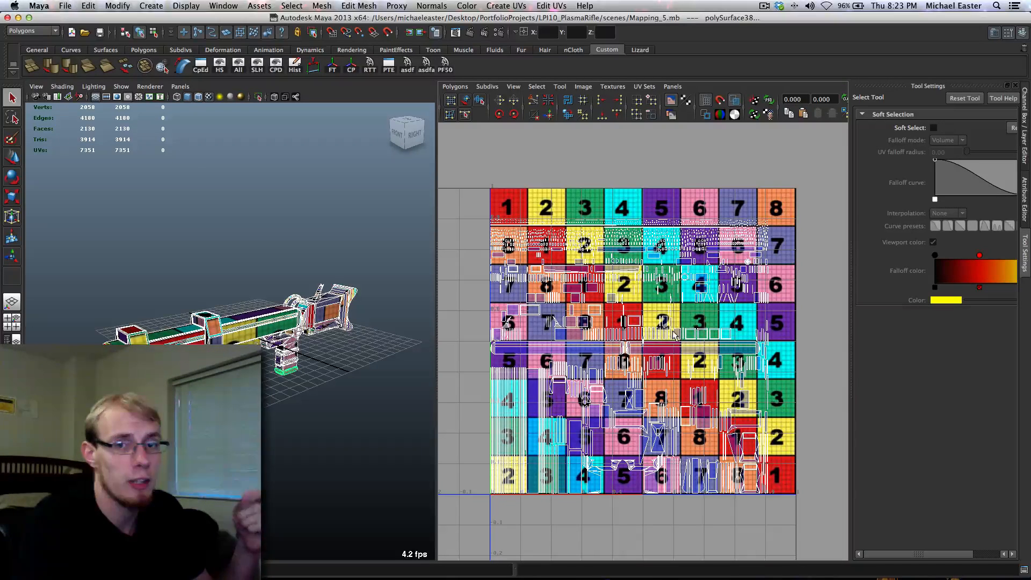
left_click(672, 116)
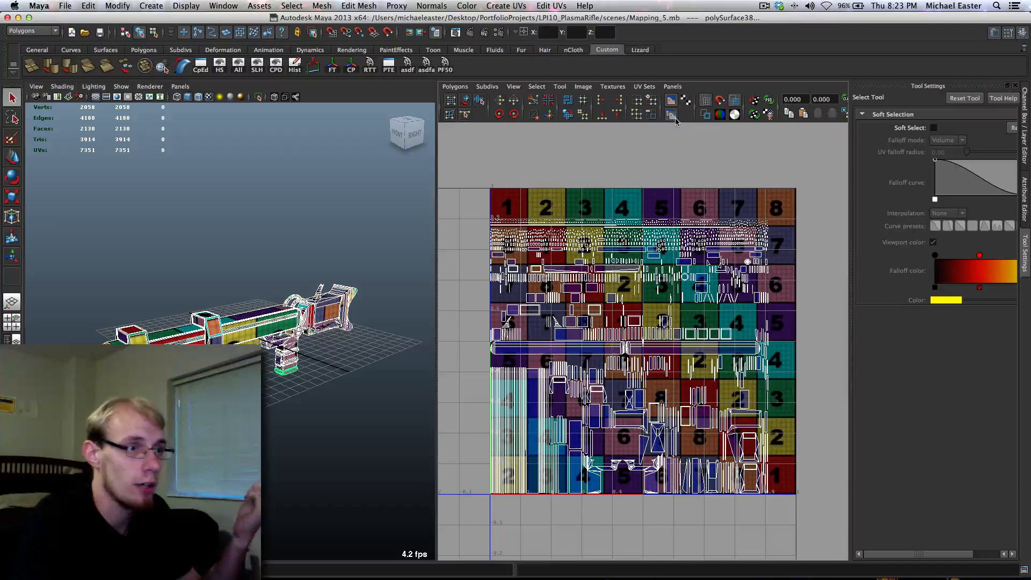
left_click(677, 116)
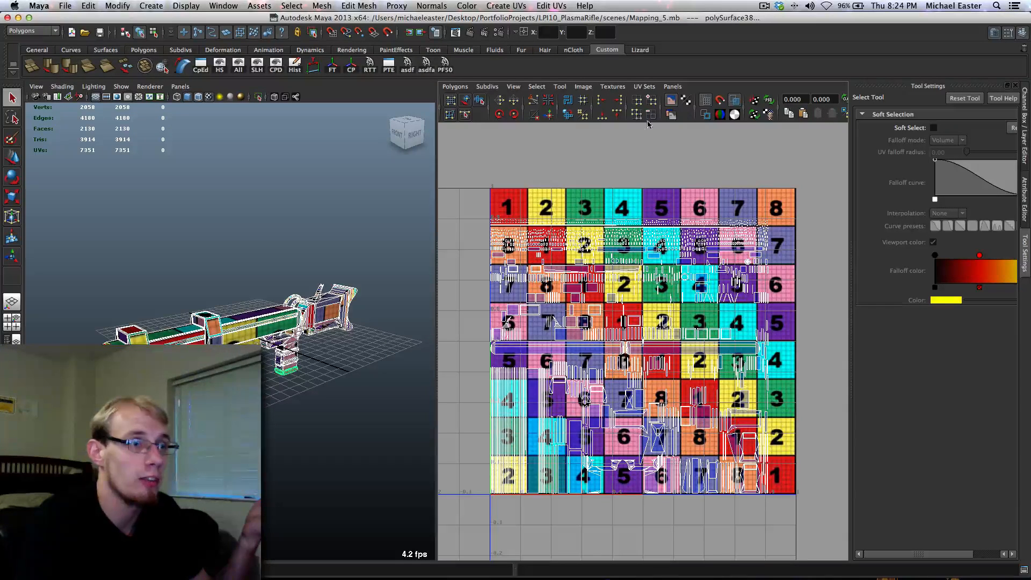
left_click(672, 115)
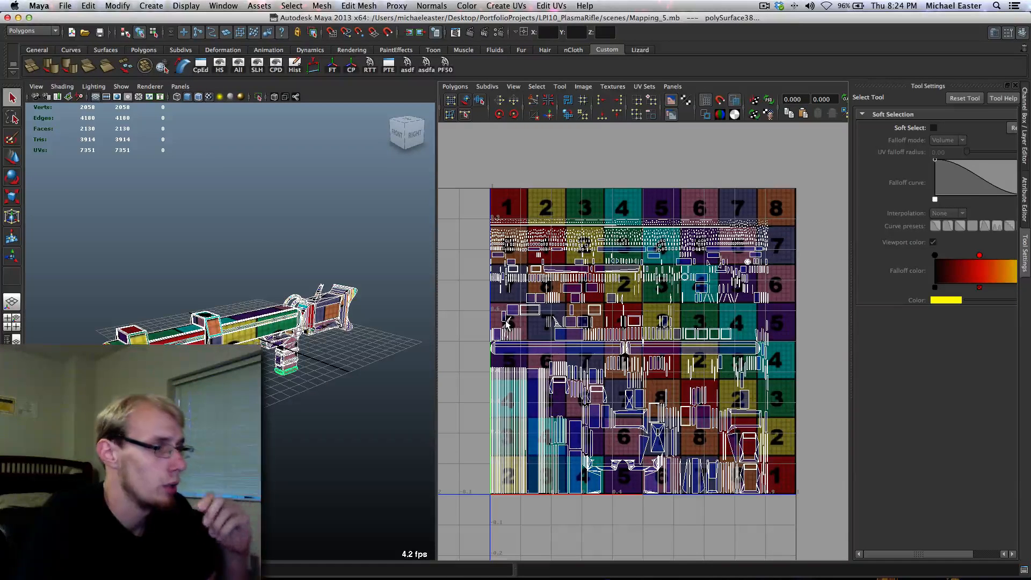
Isolate the rifle's main body mesh in the viewport and widen the perspective view beside the UV editor
left_click(254, 339)
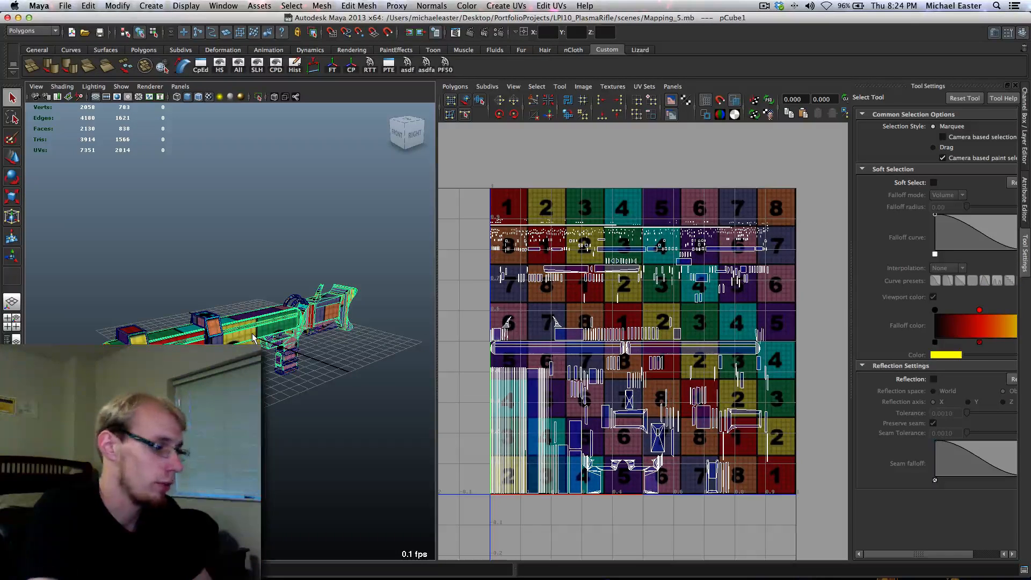
key("shift+i")
left_click_drag(254, 338, 337, 328, "alt")
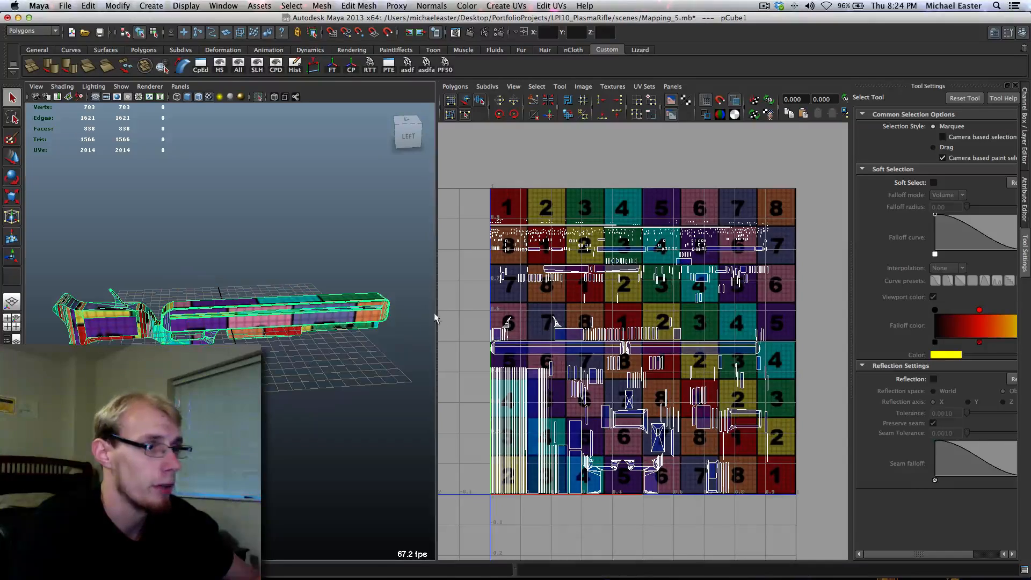
left_click_drag(434, 317, 535, 321)
scroll(612, 317, "up", 8)
scroll(612, 317, "down", 7)
scroll(611, 317, "up", 6)
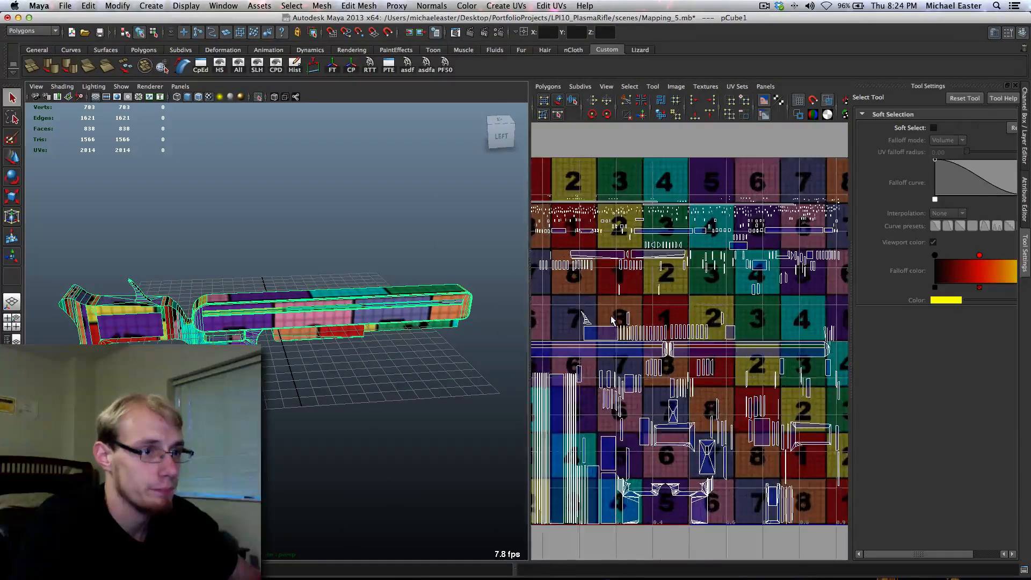
scroll(612, 318, "down", 5)
middle_click_drag(610, 319, 611, 320, "alt")
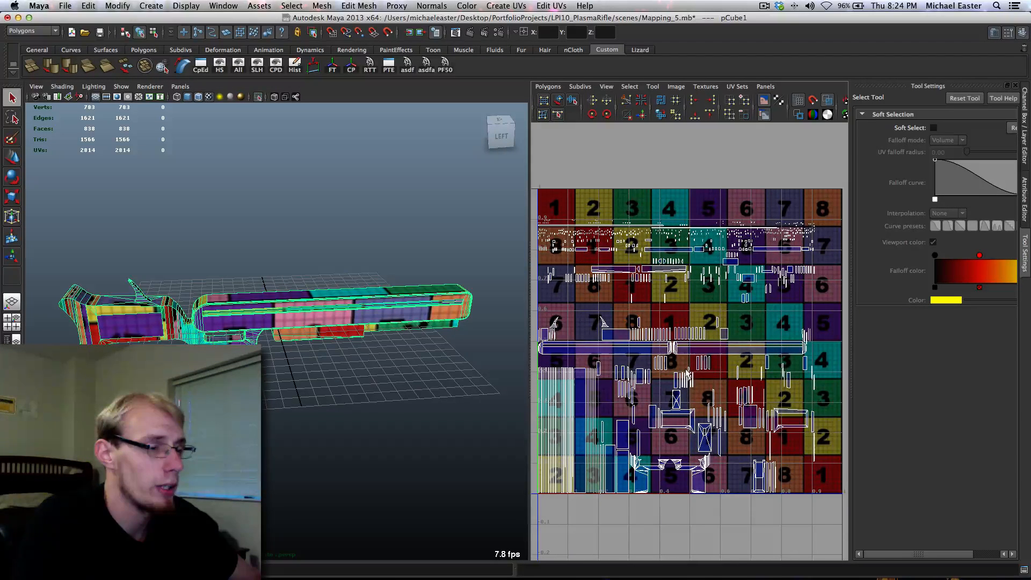
Examine the checker texture across the barrel's top, sides and front end for breaks between neighbouring faces
left_click_drag(388, 380, 325, 381, "alt")
scroll(324, 376, "up", 5)
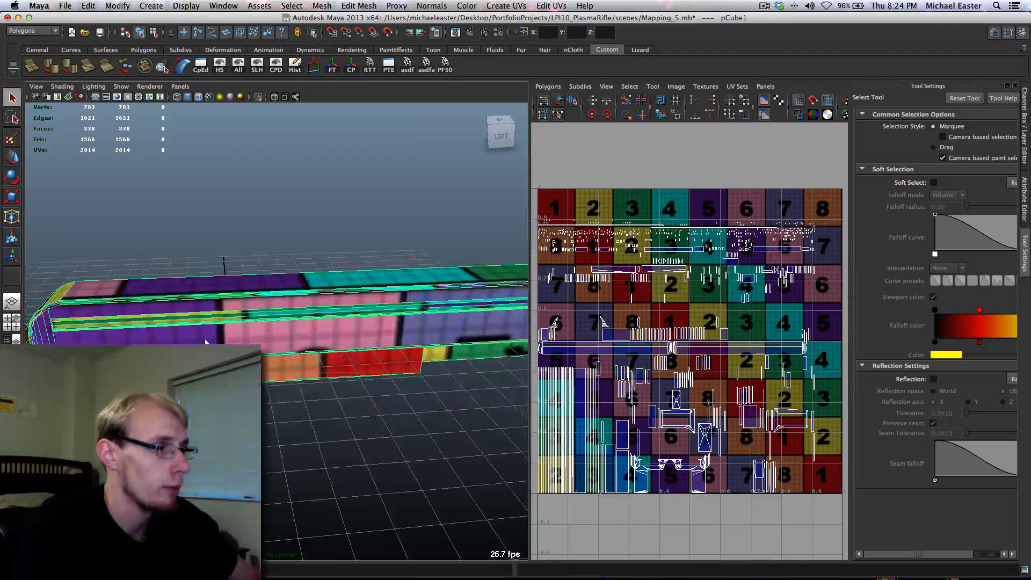
mouse_move(307, 333)
left_mouse_down("alt")
mouse_move(259, 347)
mouse_move(231, 322)
mouse_move(312, 342)
left_mouse_up("alt")
middle_click_drag(312, 342, 137, 327, "alt")
left_click_drag(297, 408, 220, 368, "alt")
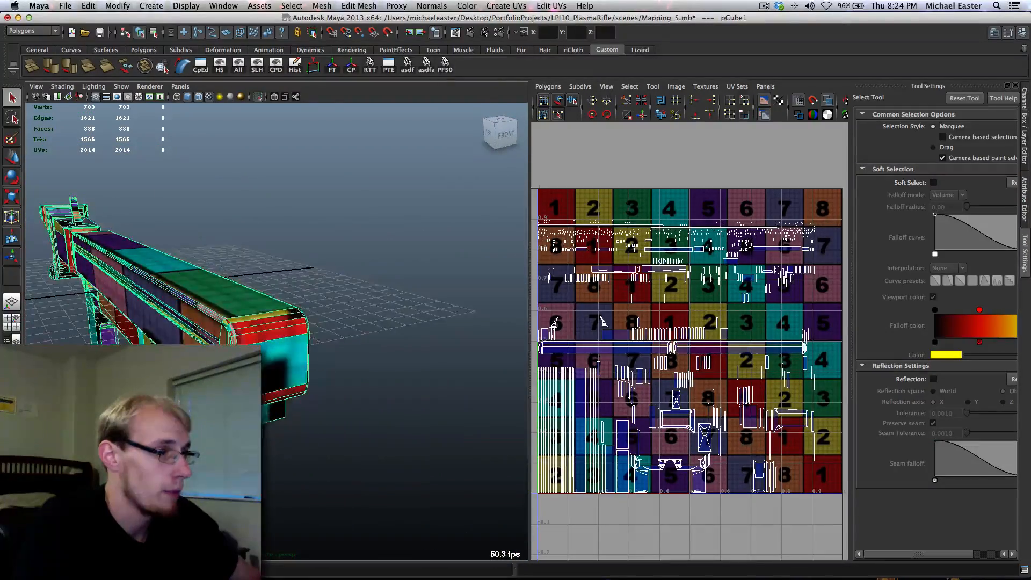
middle_click_drag(220, 371, 295, 396, "alt")
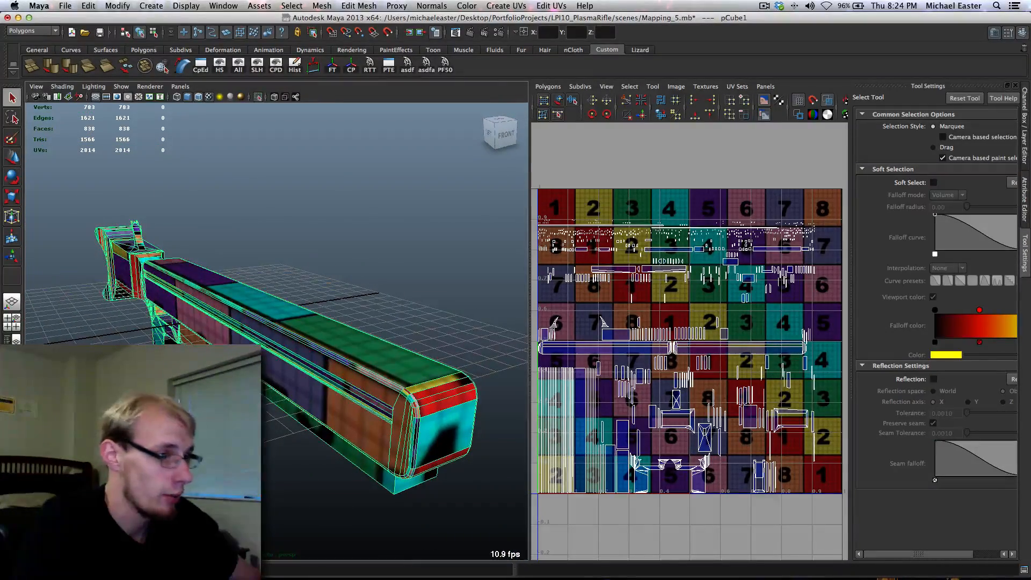
left_click_drag(229, 400, 281, 406, "alt")
middle_click_drag(281, 406, 356, 434, "alt")
left_click_drag(355, 434, 320, 391, "alt")
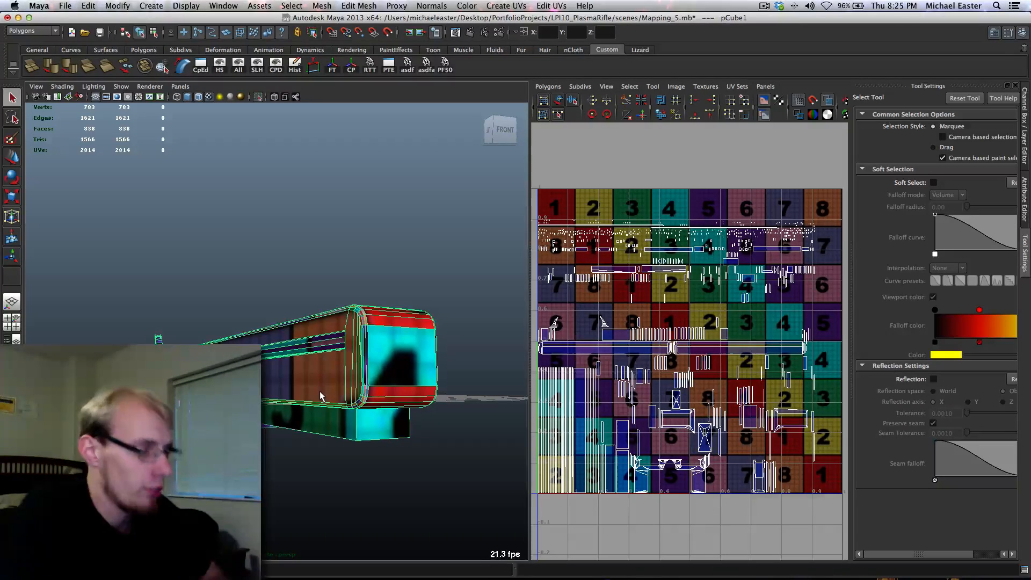
left_click_drag(321, 354, 409, 360, "alt")
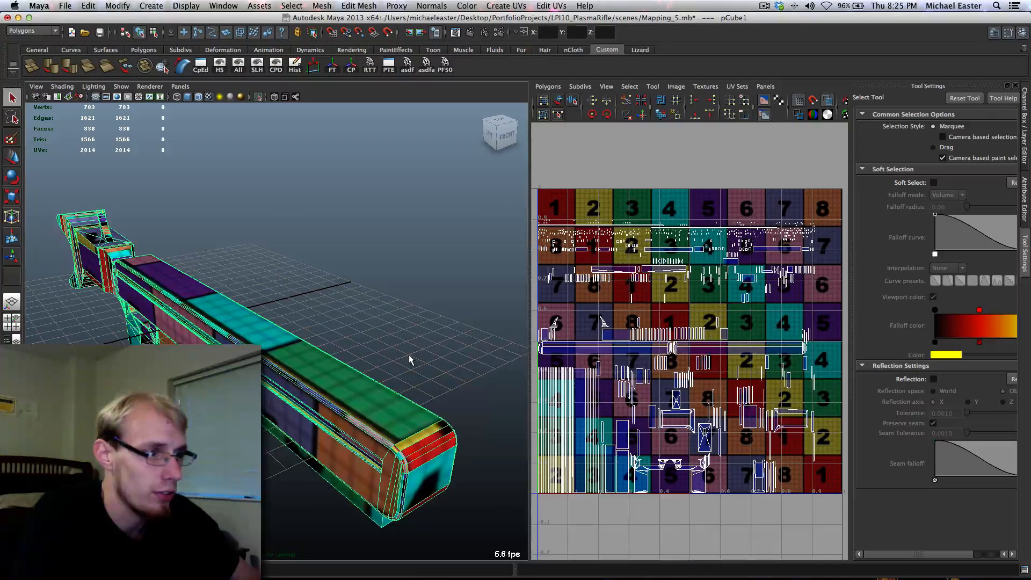
left_click_drag(430, 404, 328, 388, "alt")
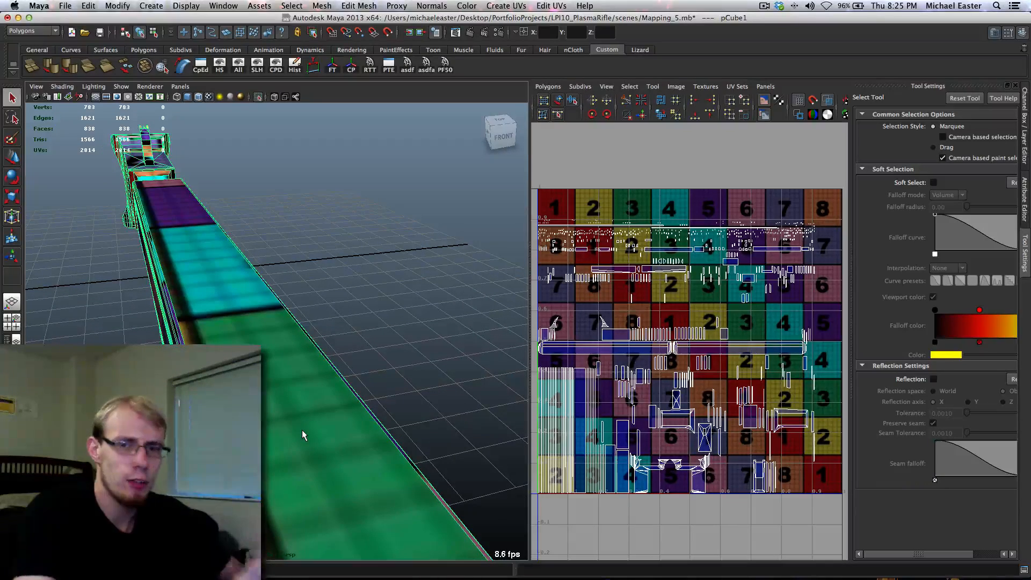
left_click_drag(302, 429, 351, 425, "alt")
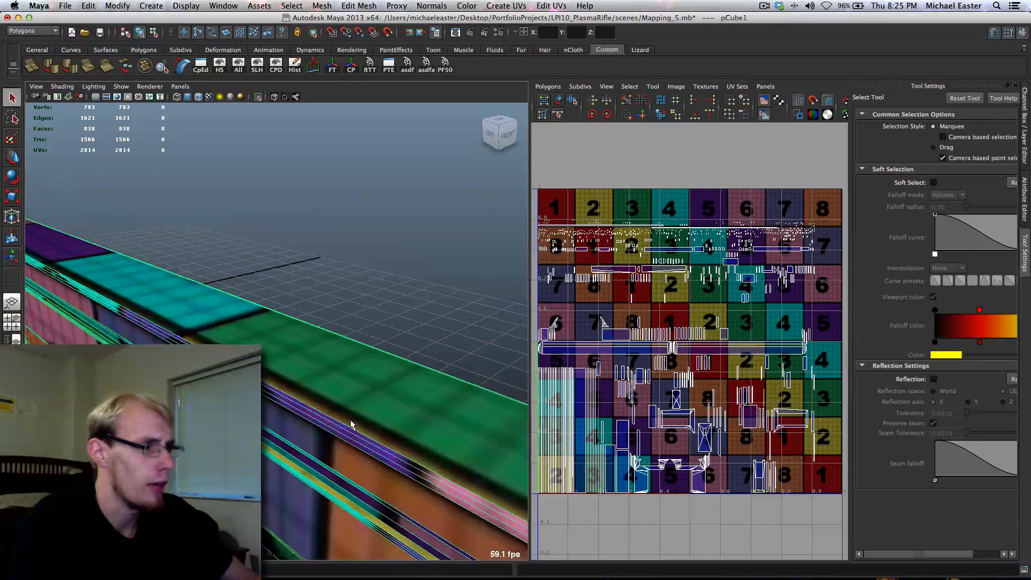
scroll(351, 425, "down", 5)
scroll(321, 422, "up", 5)
middle_click_drag(369, 424, 330, 425, "alt")
left_click_drag(330, 434, 402, 383, "alt")
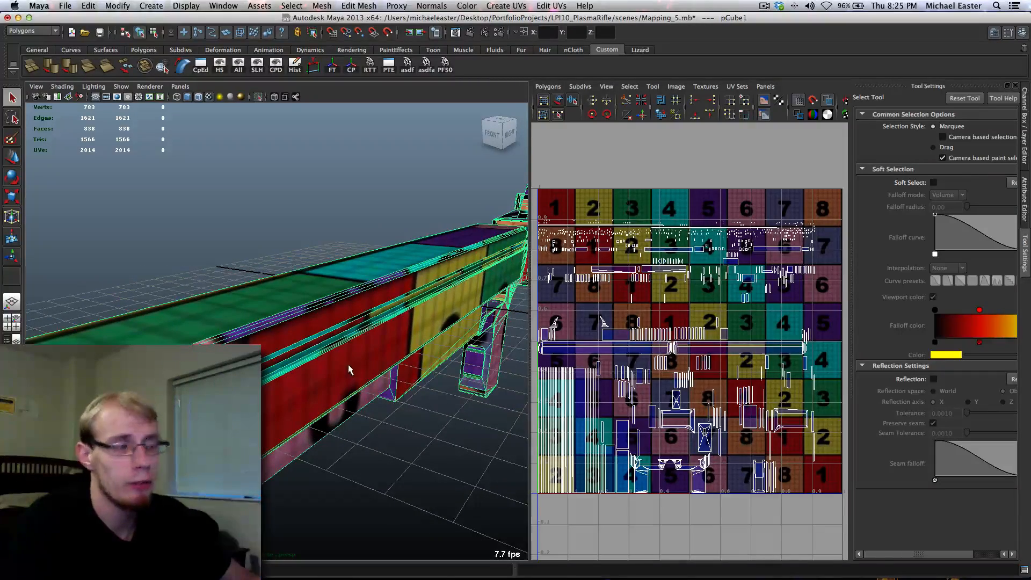
left_click_drag(349, 369, 287, 409, "alt")
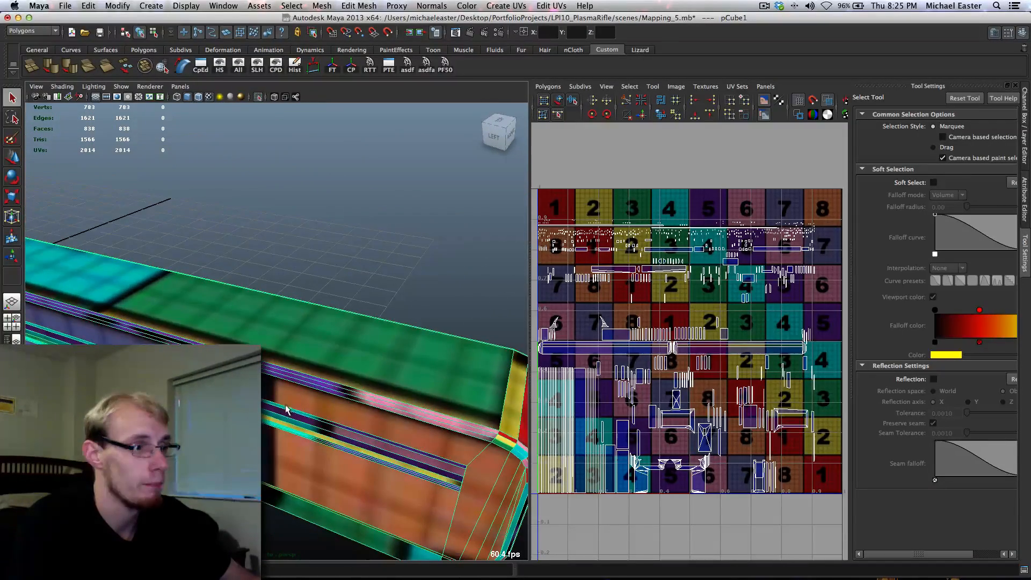
middle_click_drag(369, 430, 313, 418, "alt")
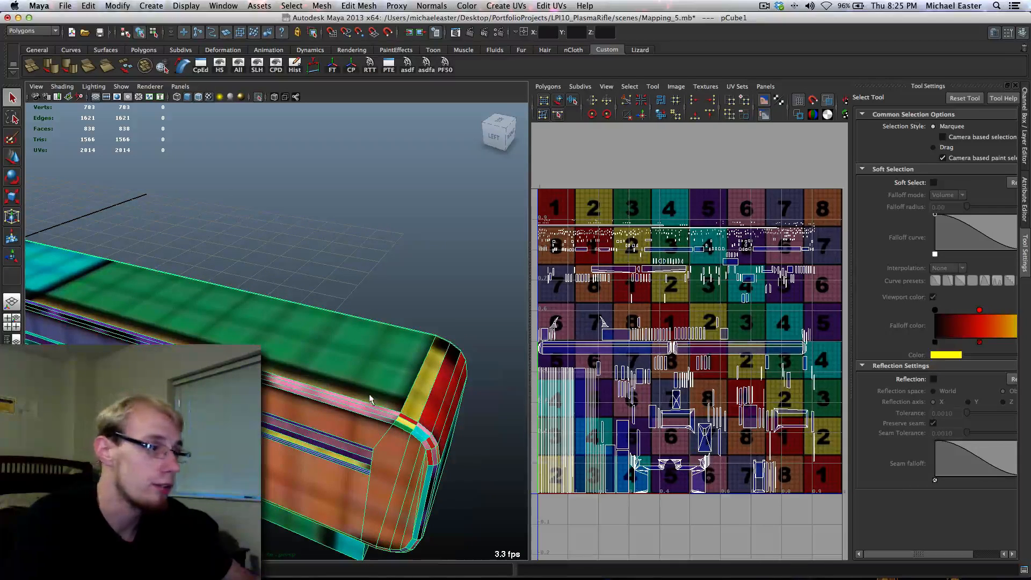
Move and sew the UVs along the barrel's long top edge where the top face meets the first bevel strip
right_click(332, 382)
left_click(334, 357)
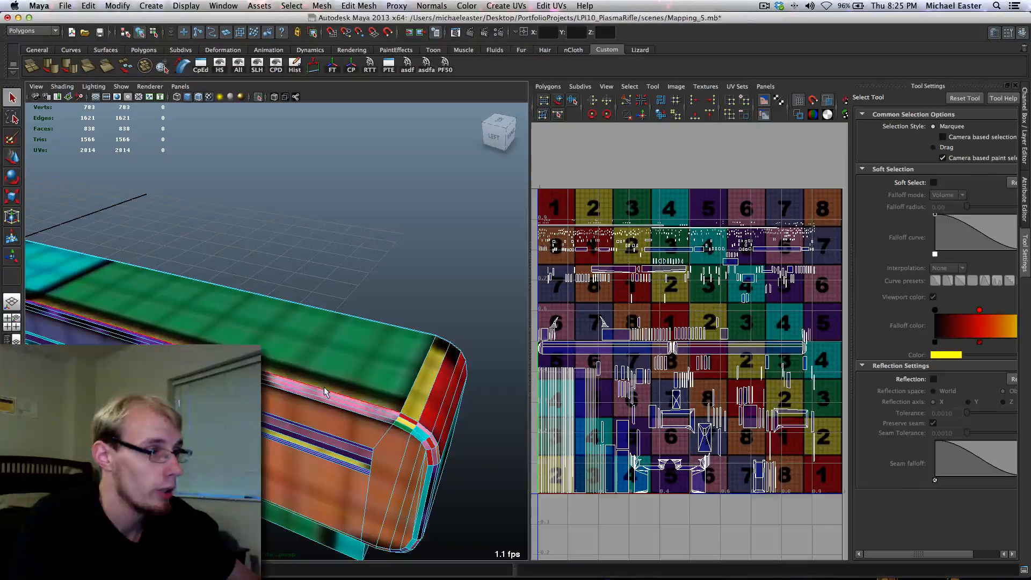
left_click(331, 394)
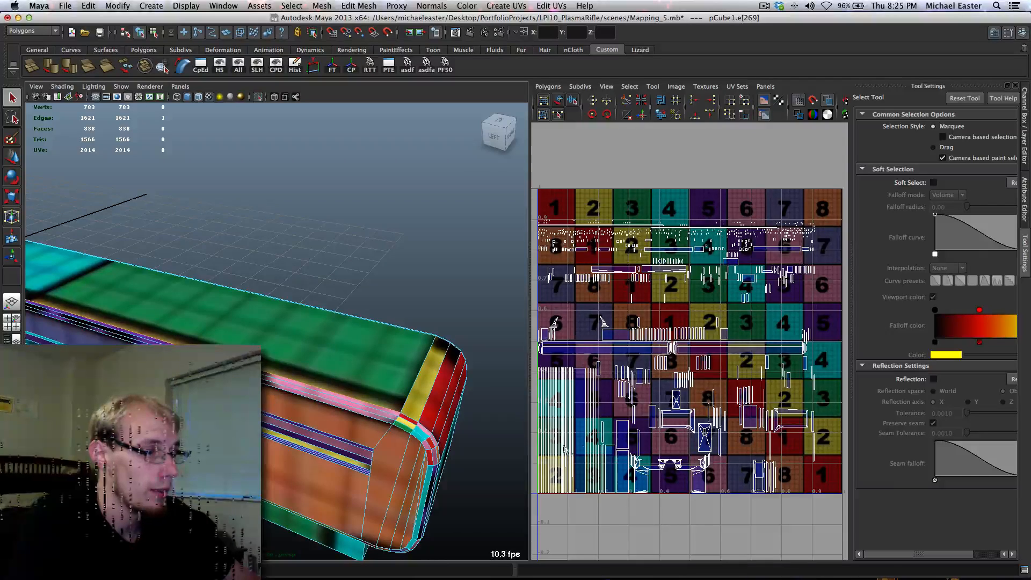
left_click_drag(430, 430, 305, 382, "alt")
mouse_move(276, 426)
left_mouse_down("alt")
mouse_move(286, 429)
mouse_move(275, 426)
left_mouse_up("alt")
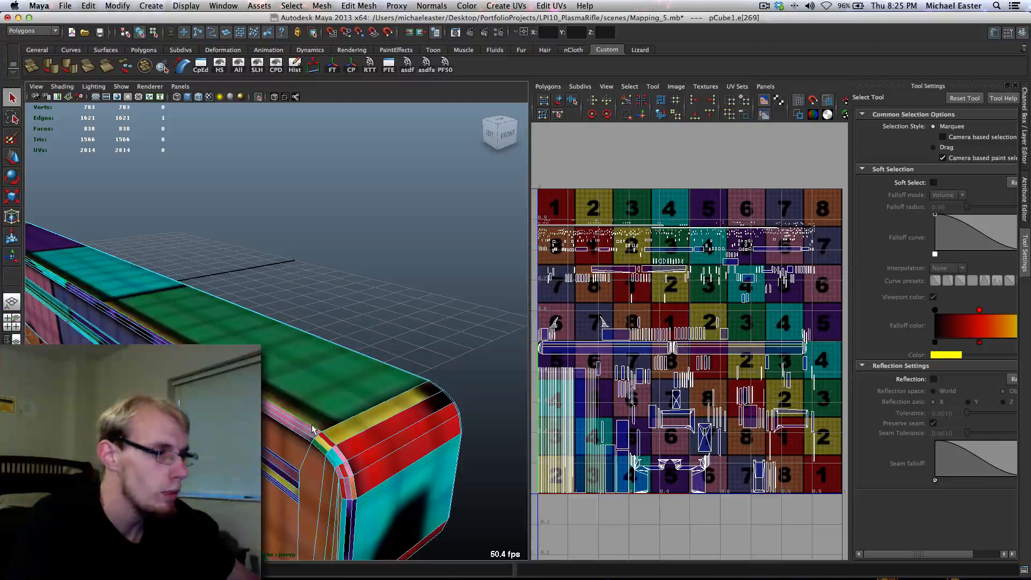
right_click_drag(661, 383, 670, 289, "shift")
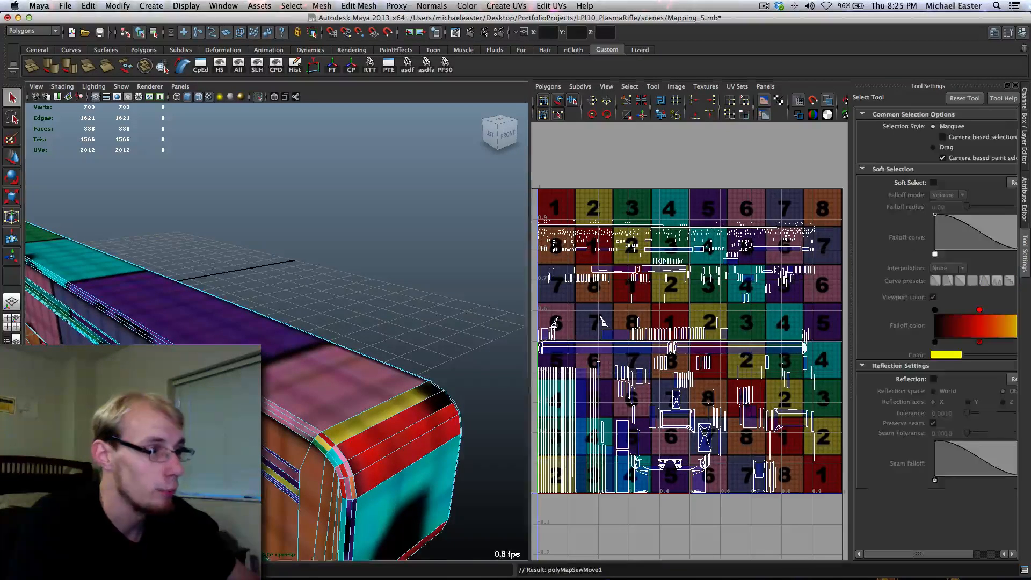
Move and sew the UVs of the remaining bevel edges along the same upper side of the barrel
middle_click_drag(252, 357, 285, 369, "alt")
right_click_drag(286, 368, 282, 387, "alt")
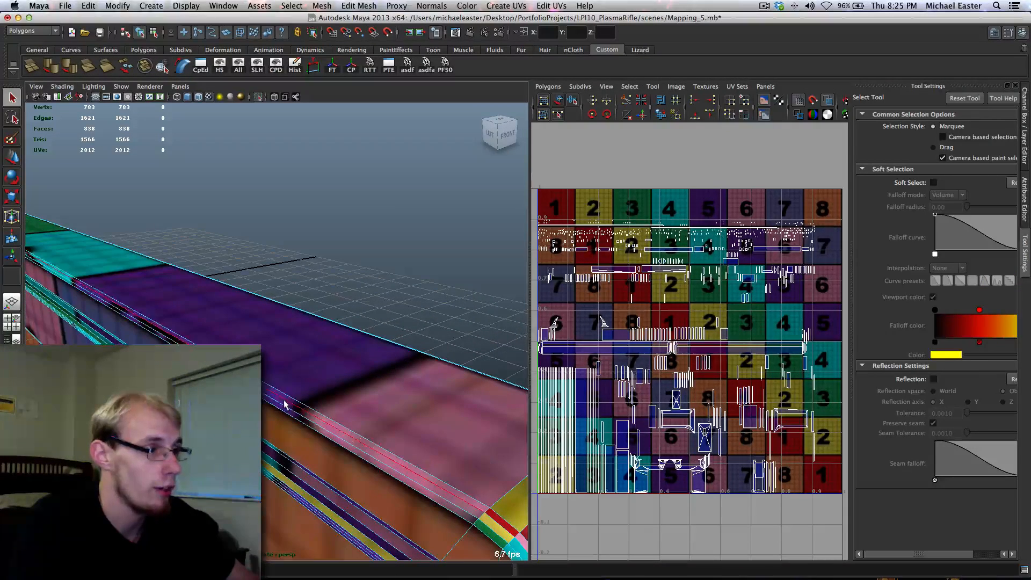
left_click(284, 402)
key("g")
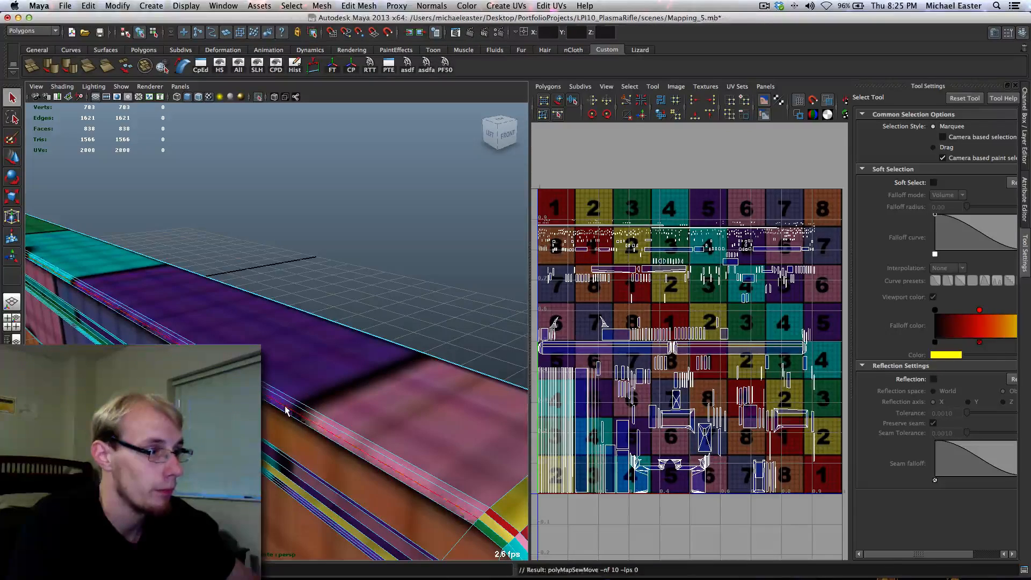
left_click(331, 411)
key("g")
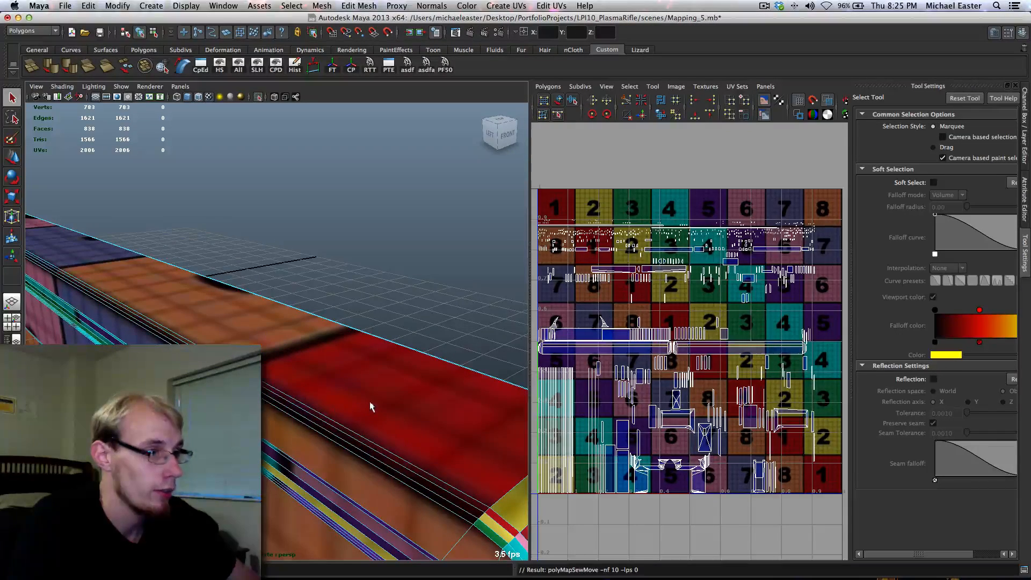
Move and sew the UVs of the long bevel edges along the opposite upper side of the barrel
left_click_drag(371, 405, 185, 400, "alt")
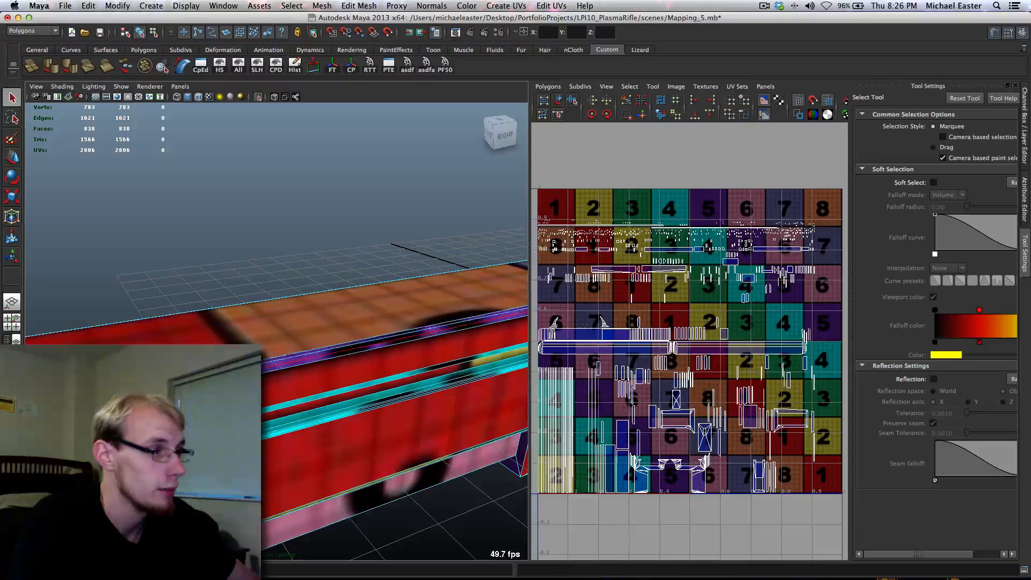
left_click(376, 337)
key("g")
left_click(377, 340)
key("g")
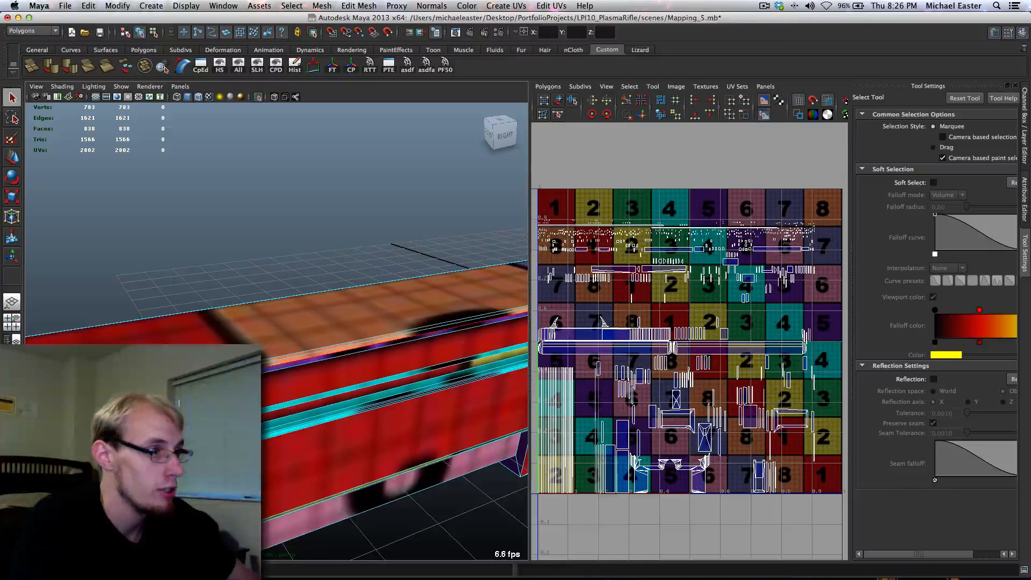
key("g")
left_click(376, 349)
key("g")
Select the barrel's joined UV shell and move it out above the checker texture tile
middle_click_drag(260, 383, 177, 330, "alt")
middle_click_drag(108, 318, 338, 358, "alt")
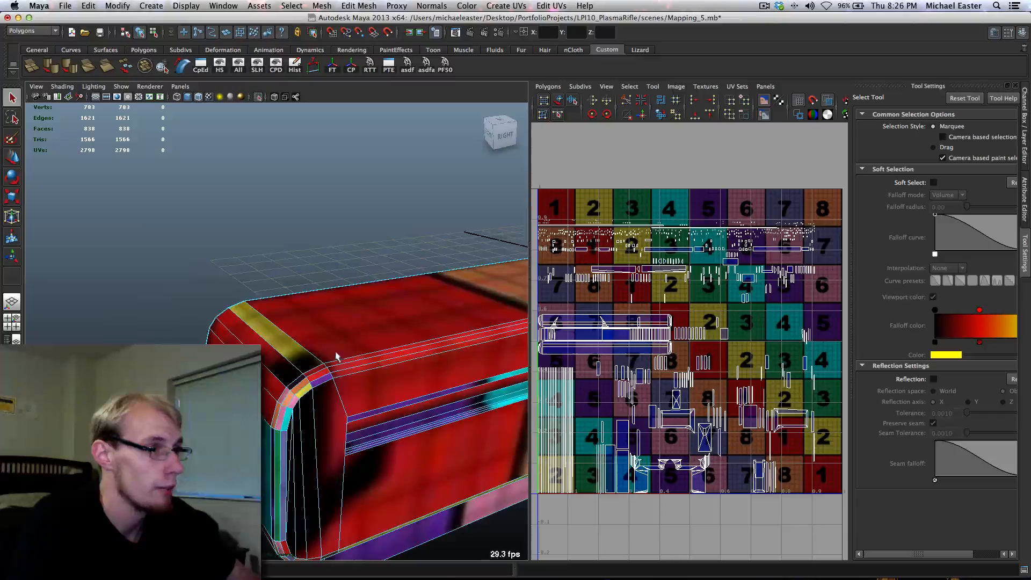
left_click_drag(337, 357, 520, 329, "alt")
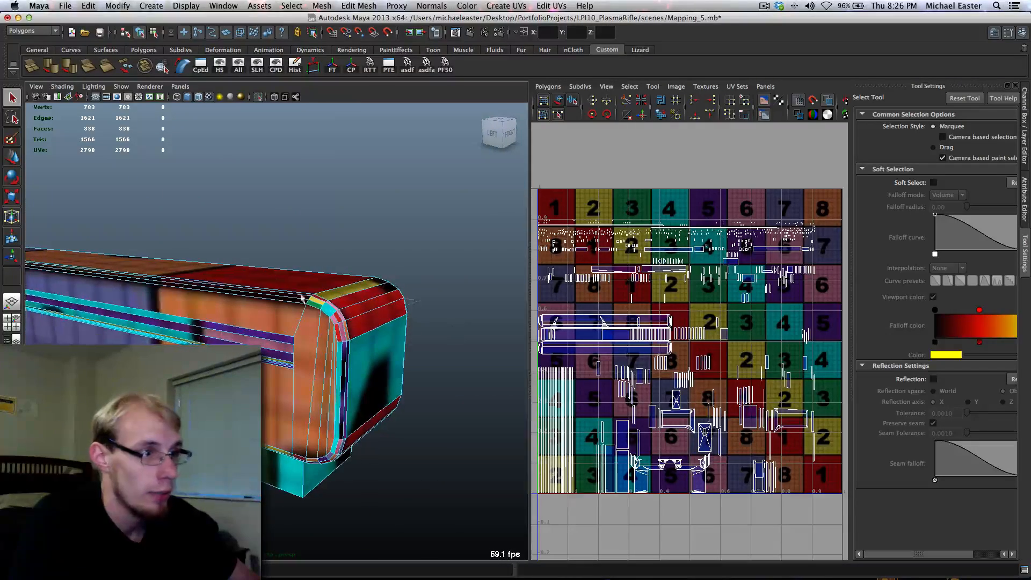
middle_click_drag(304, 299, 353, 283, "alt")
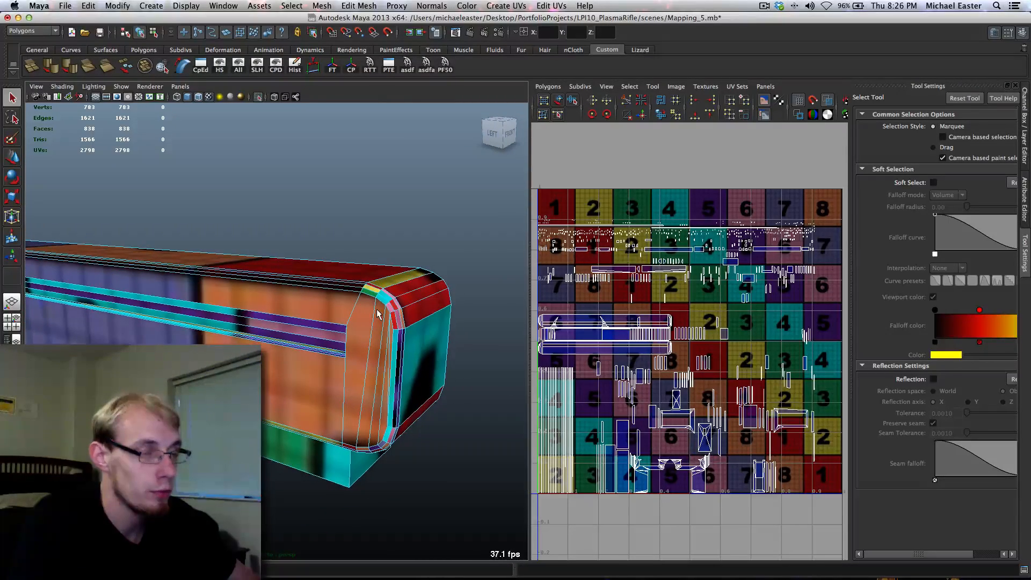
right_click_drag(322, 309, 324, 323)
left_click(349, 316)
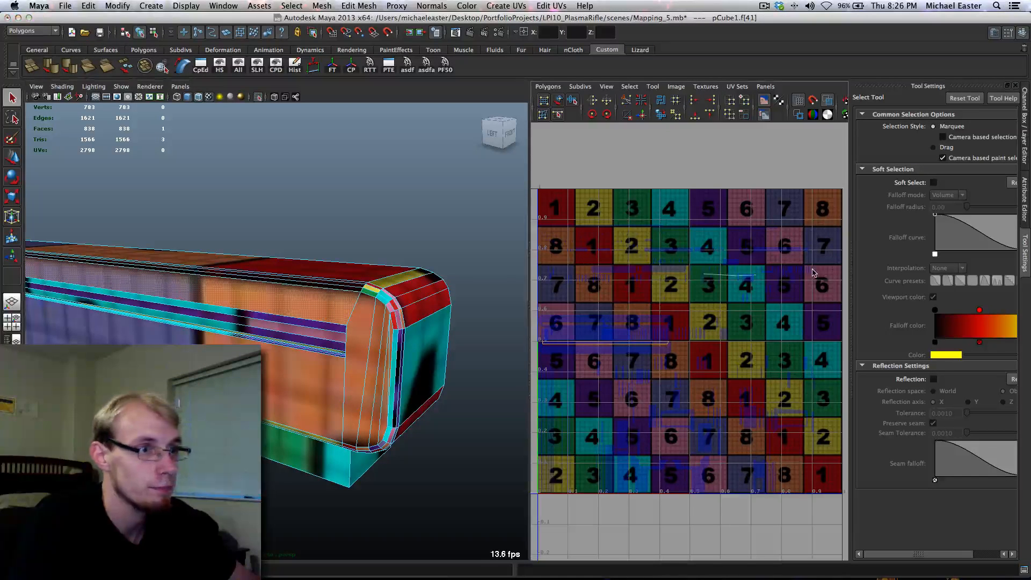
mouse_move(668, 279)
right_mouse_down()
mouse_move(666, 295)
mouse_move(645, 293)
mouse_move(672, 291)
right_mouse_up()
key("w")
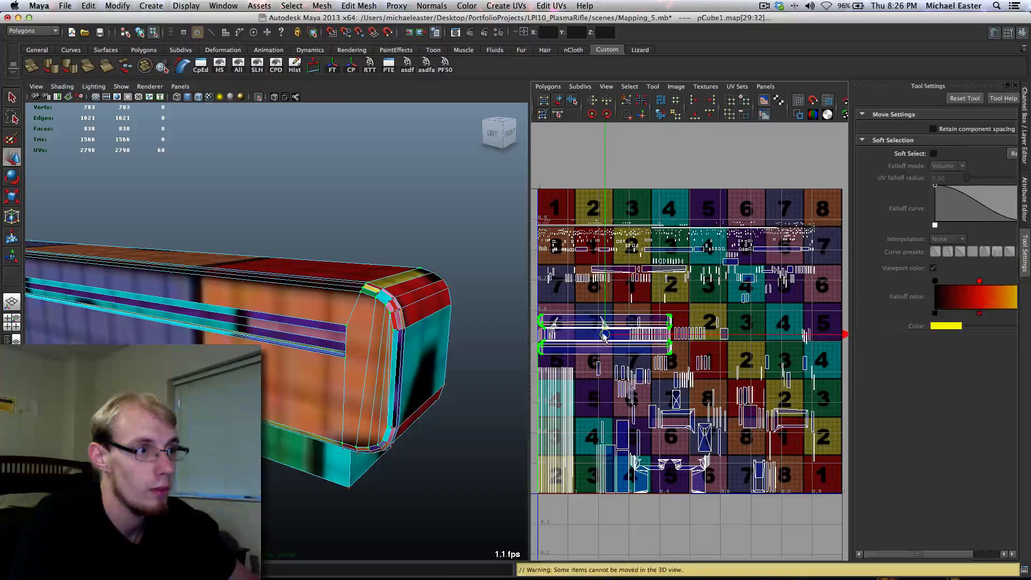
left_click_drag(604, 334, 707, 164)
middle_click_drag(706, 163, 710, 222, "alt")
Select the small UV pieces in the upper rows of the texture tile and move them down to free space
right_click_drag(735, 294, 761, 295)
scroll(774, 290, "down", 5)
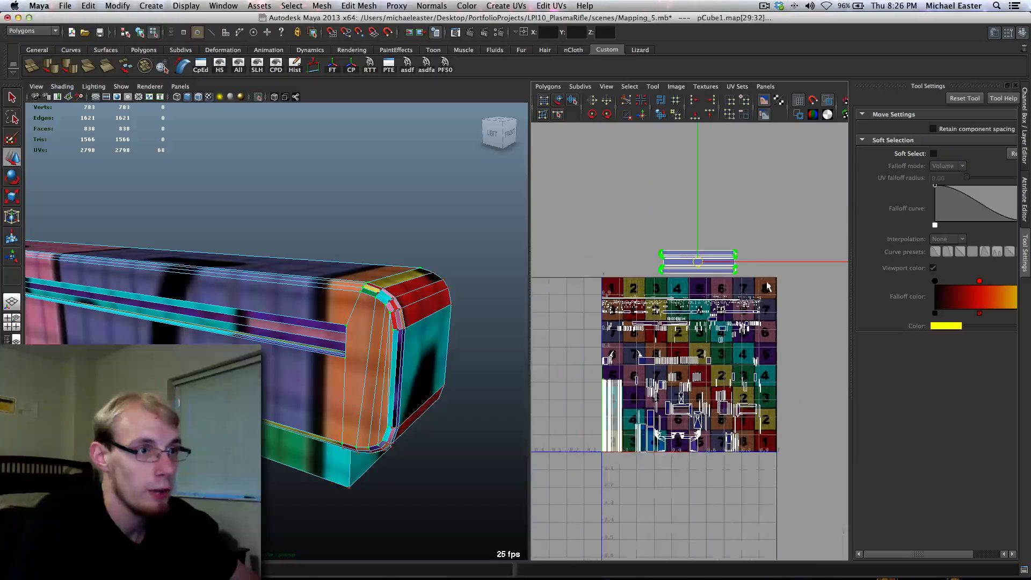
left_click_drag(790, 293, 590, 341)
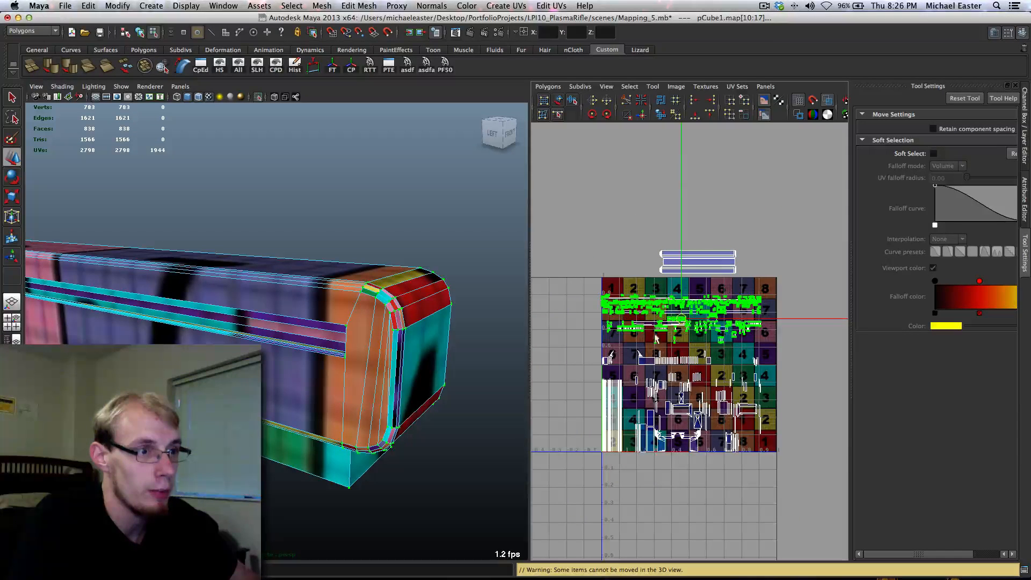
middle_click_drag(724, 265, 718, 344)
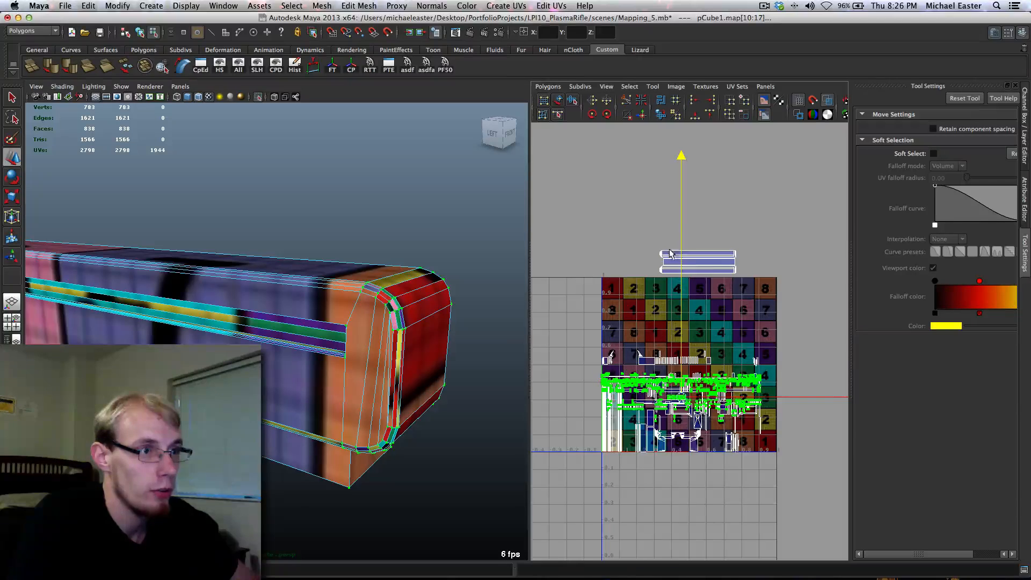
Move the barrel's joined UV shell down into the cleared upper area of the texture tile
left_click_drag(799, 291, 799, 288)
middle_click_drag(740, 212, 724, 240)
key("f")
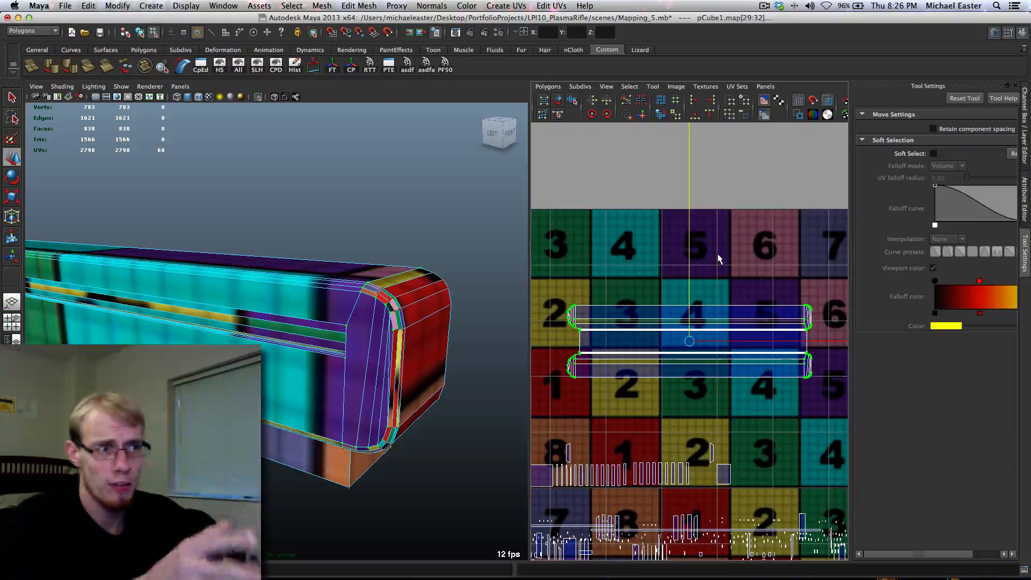
Examine both ends of the barrel's joined shell and its placement in the UV layout
scroll(663, 312, "up", 8)
middle_click_drag(741, 307, 485, 324, "alt")
scroll(650, 309, "down", 6)
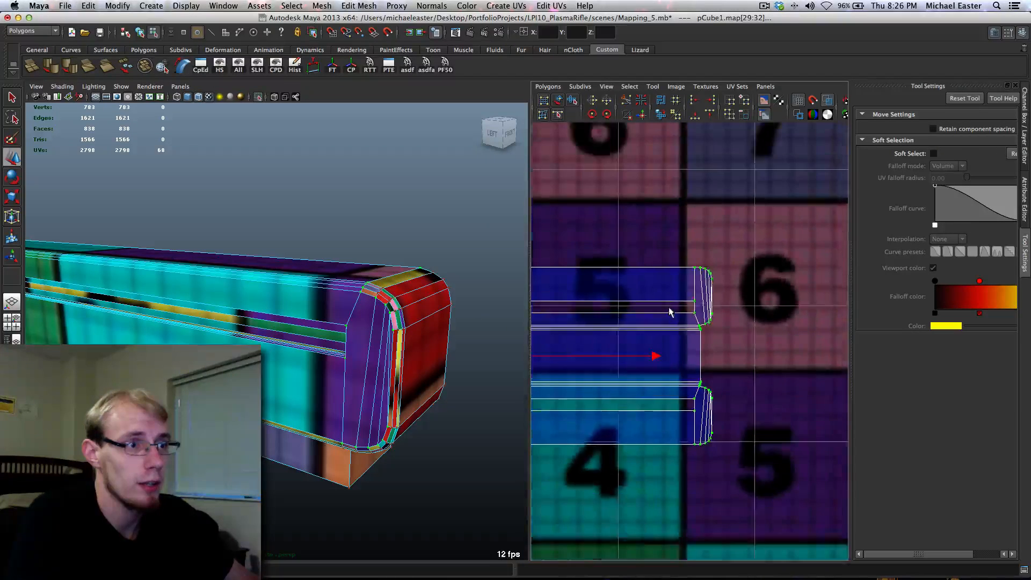
middle_click_drag(650, 307, 817, 306, "alt")
middle_click_drag(651, 299, 691, 299, "alt")
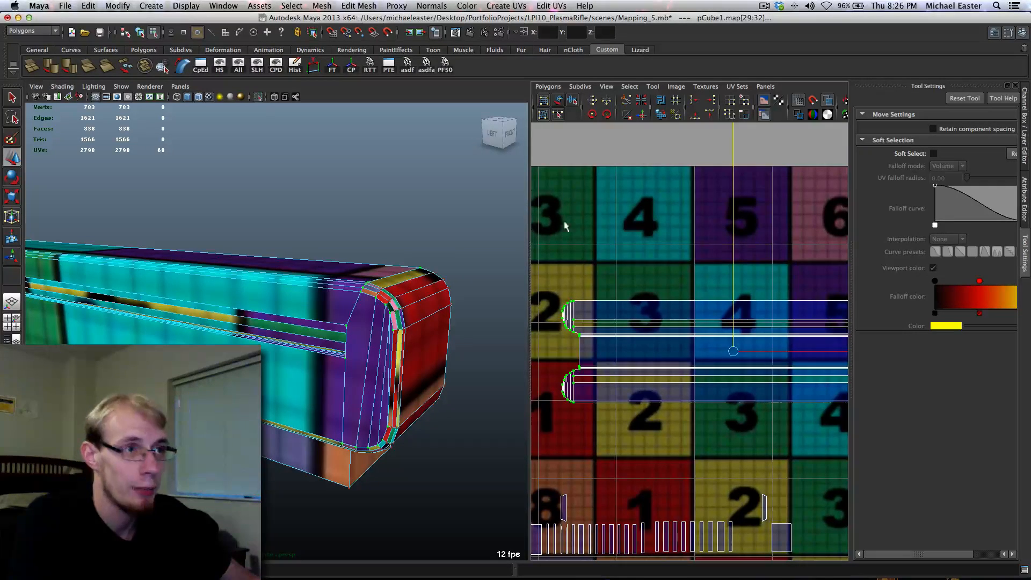
scroll(756, 352, "down", 5)
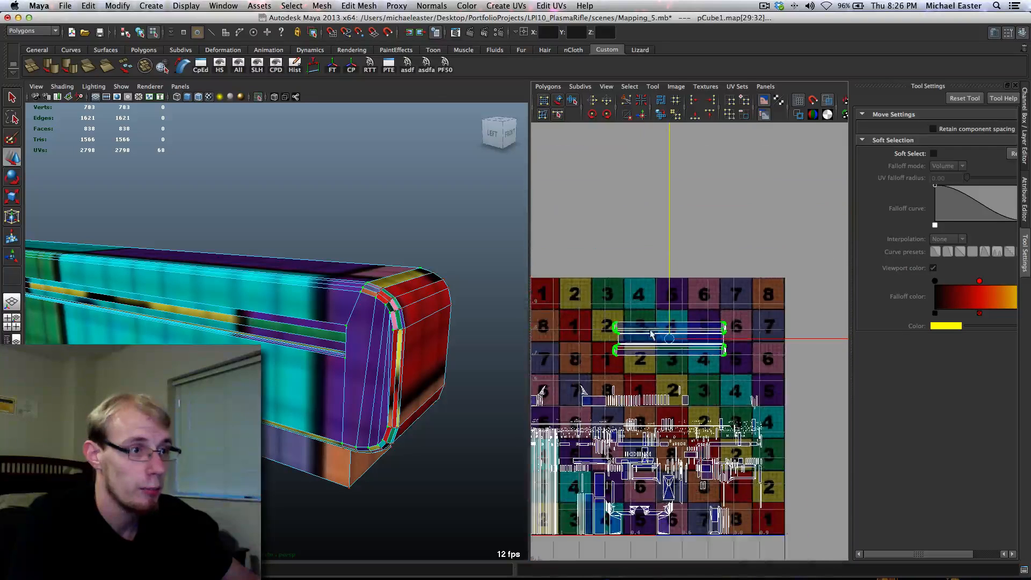
middle_click_drag(674, 413, 693, 394, "alt")
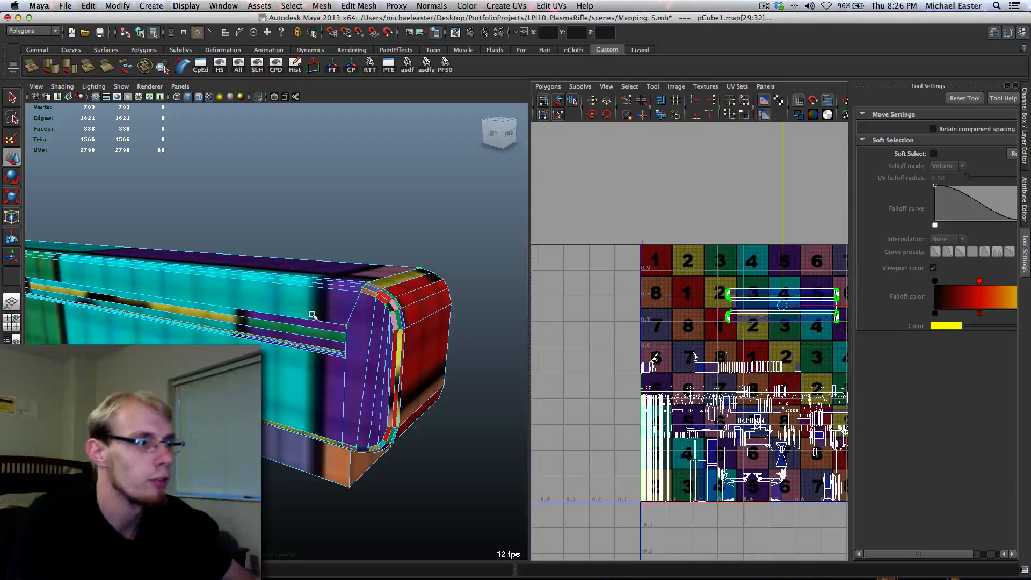
Move and sew the UVs along the long lower edge of the groove on the barrel's left side
left_click_drag(312, 315, 342, 304, "alt")
right_click_drag(282, 341, 288, 301)
key("q")
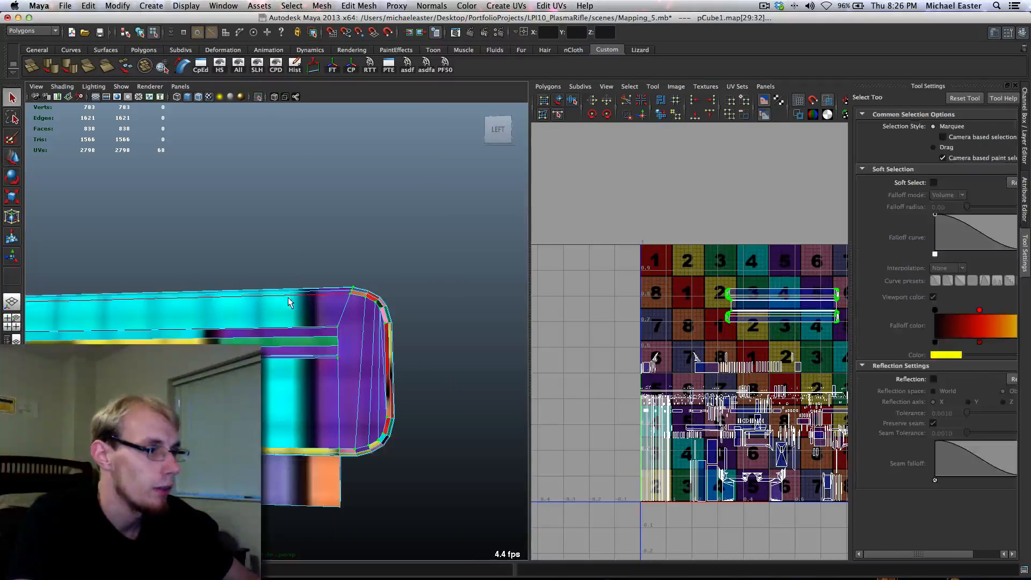
left_click(295, 327)
left_click_drag(295, 327, 386, 339, "alt")
scroll(360, 355, "up", 8)
mouse_move(329, 368)
left_mouse_down("alt")
mouse_move(292, 412)
mouse_move(231, 451)
mouse_move(322, 376)
left_mouse_up("alt")
left_click(320, 388)
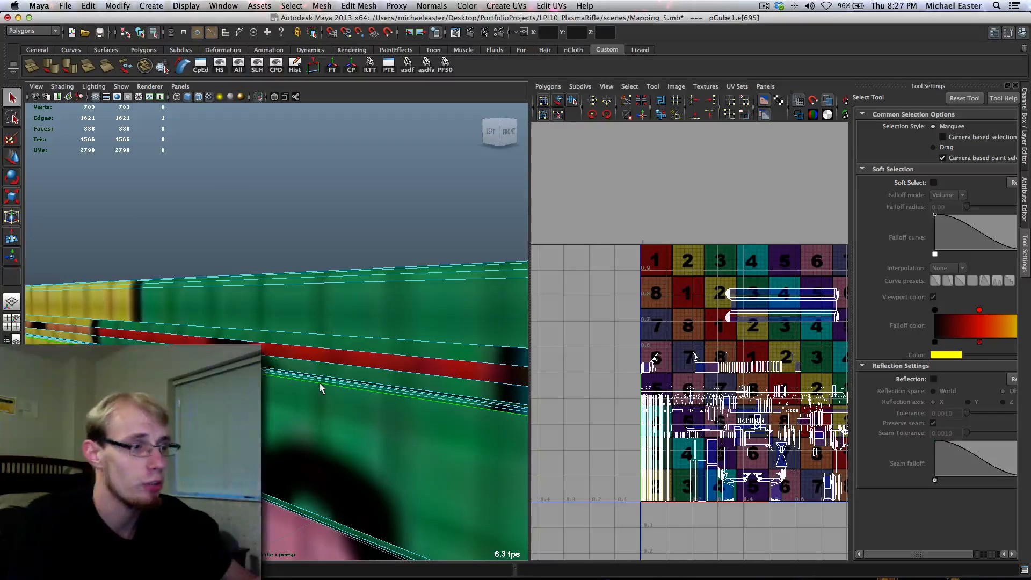
right_click_drag(546, 291, 558, 194, "shift")
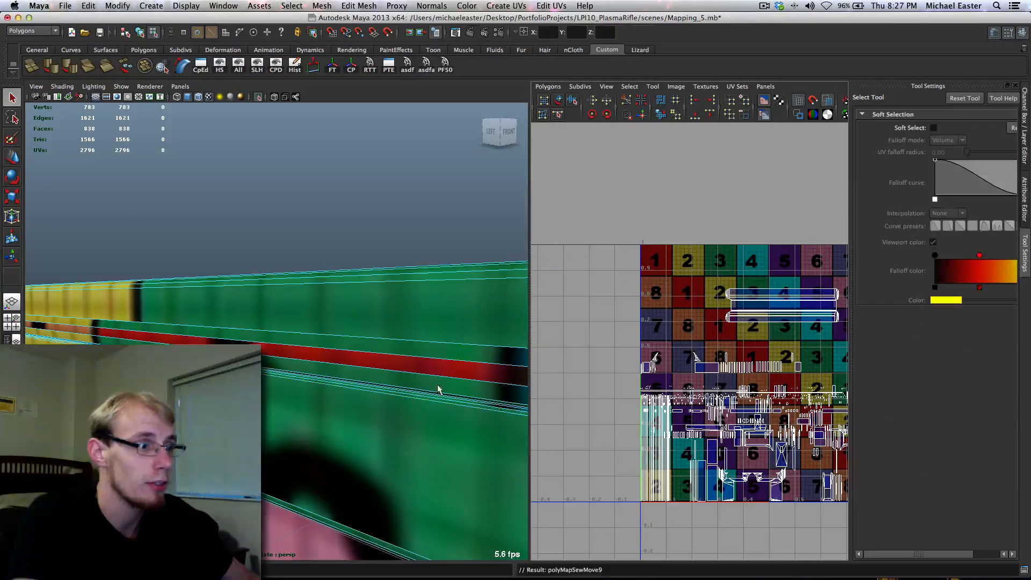
Move and sew the UVs of the remaining thin bevel edges along the lower side of the groove
left_click(420, 398)
scroll(417, 401, "up", 5)
key("g")
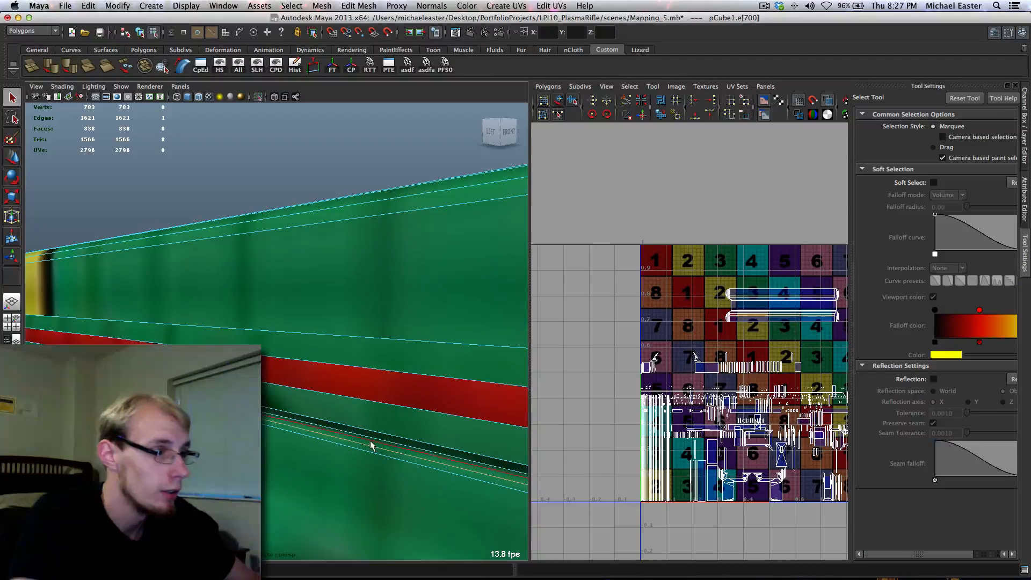
left_click(370, 442)
key("g")
left_click(371, 440)
key("g")
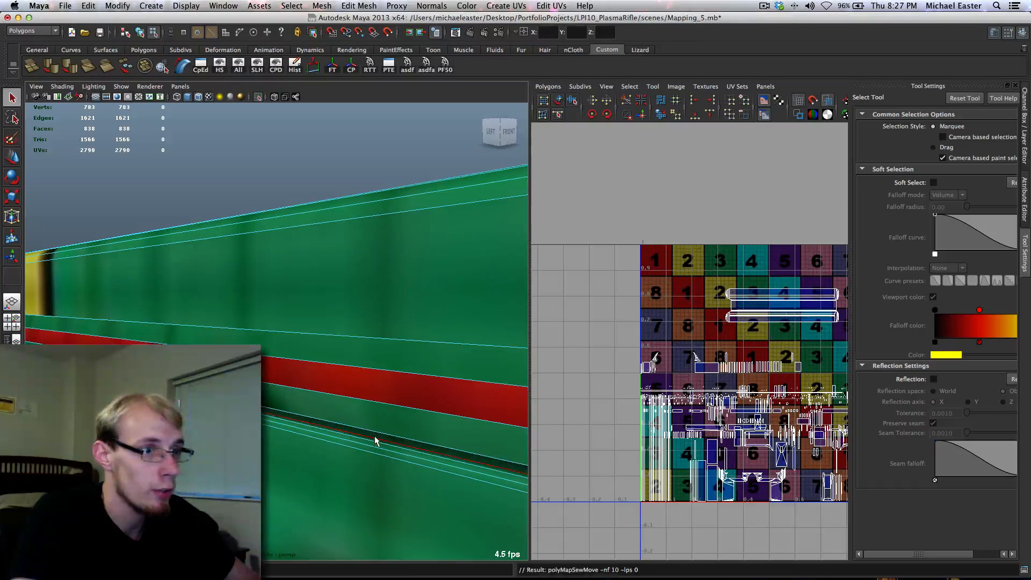
Move and sew the UVs along the upper edge of the dark strip at the top of the side groove
scroll(617, 343, "up", 6)
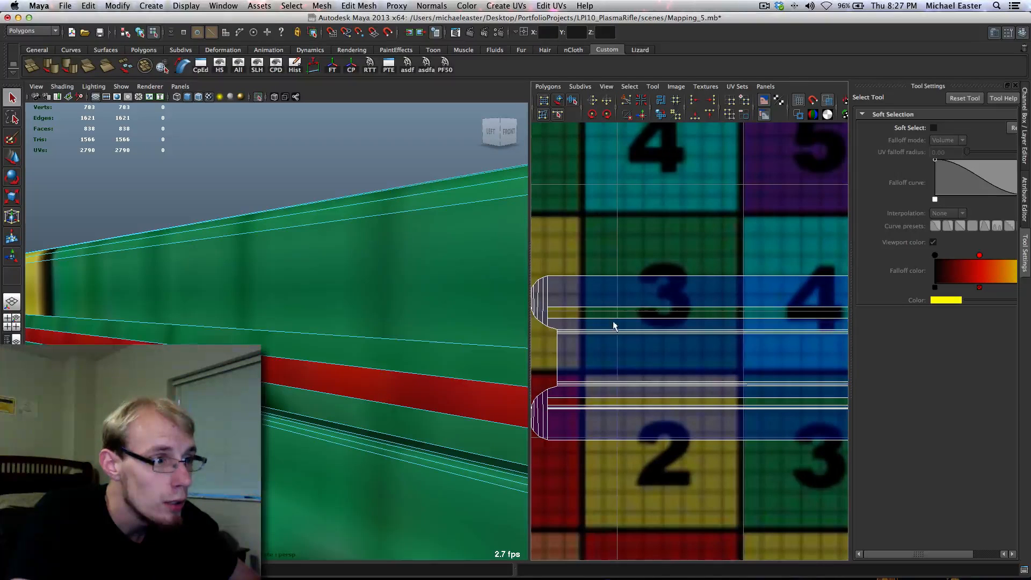
left_click_drag(477, 412, 352, 321, "alt")
left_click(390, 299)
key("g")
Try to move and sew the dark strip's lower edge and the red strip's upper edge inside the groove
left_click(576, 389)
left_click(352, 320)
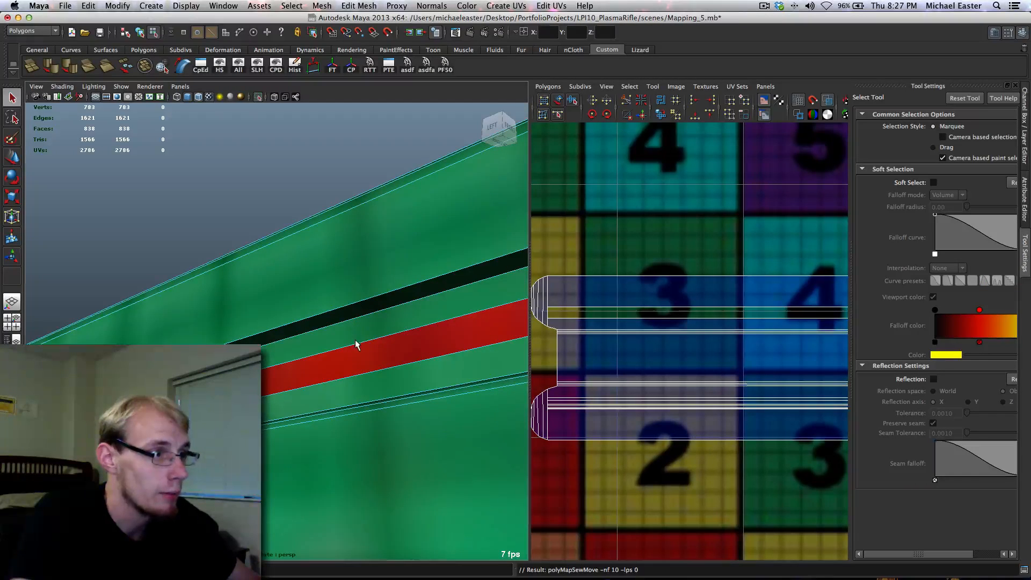
key("g")
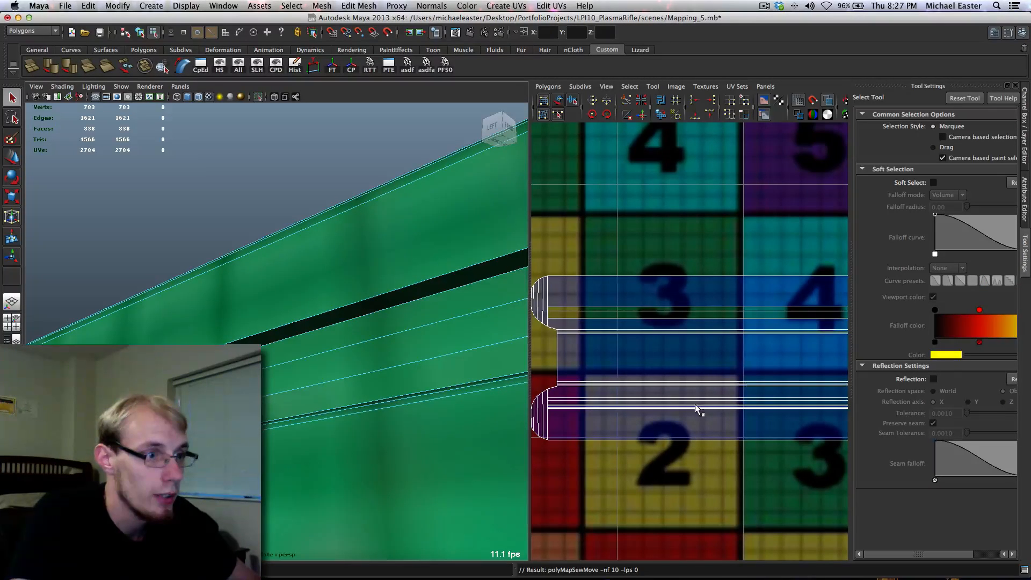
key("z")
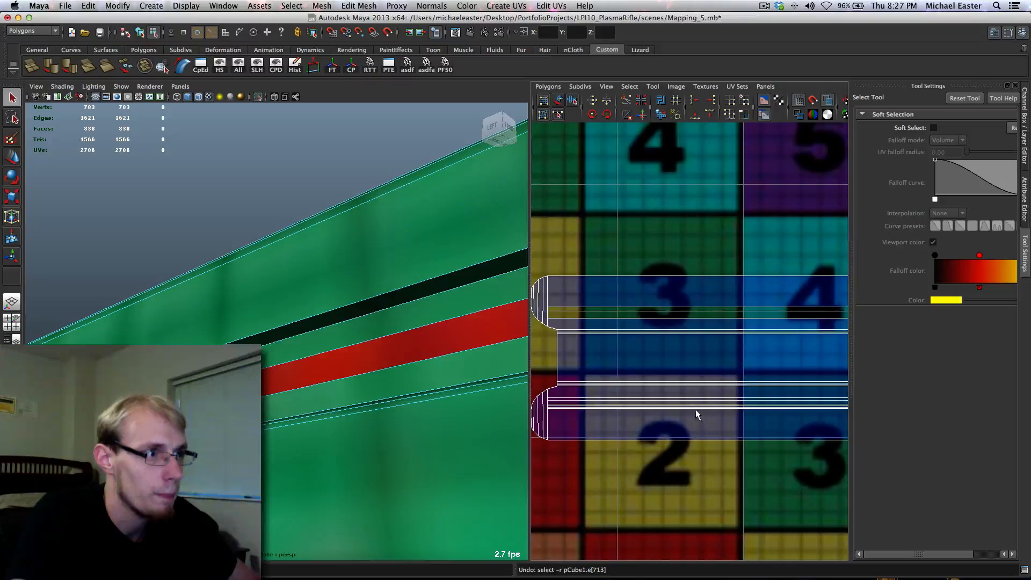
key("z")
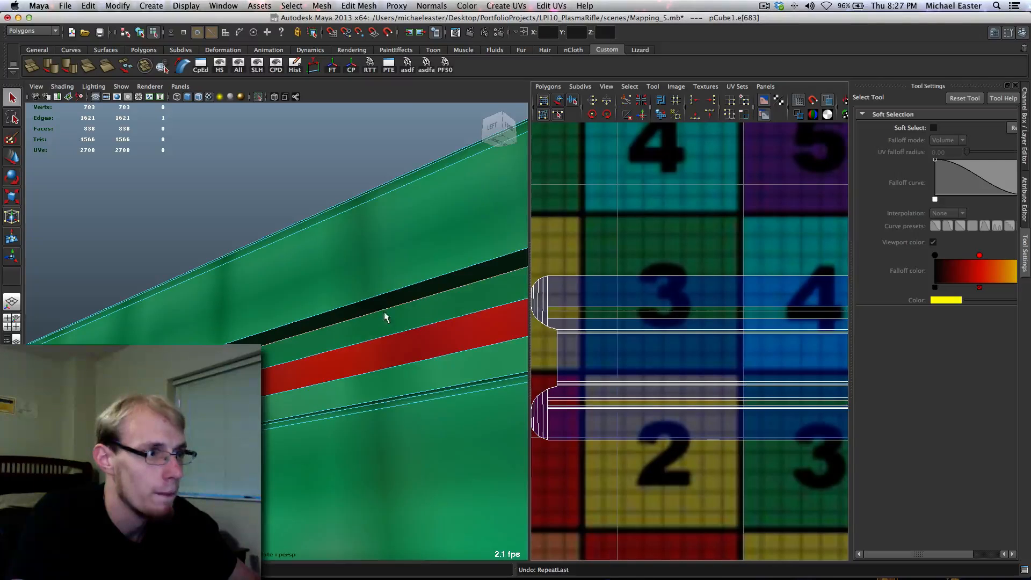
left_click(798, 117)
left_click(798, 116)
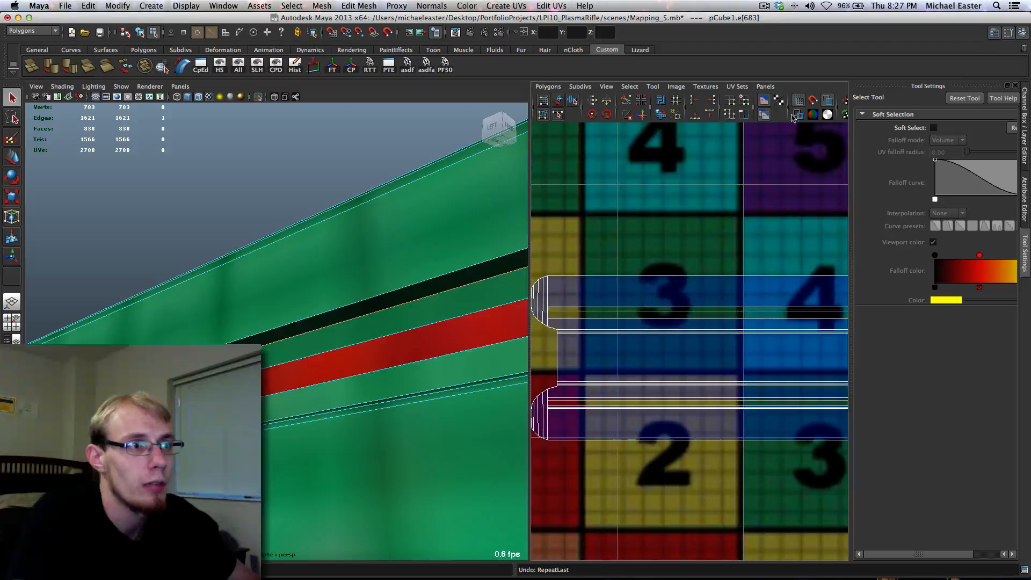
left_click(788, 108)
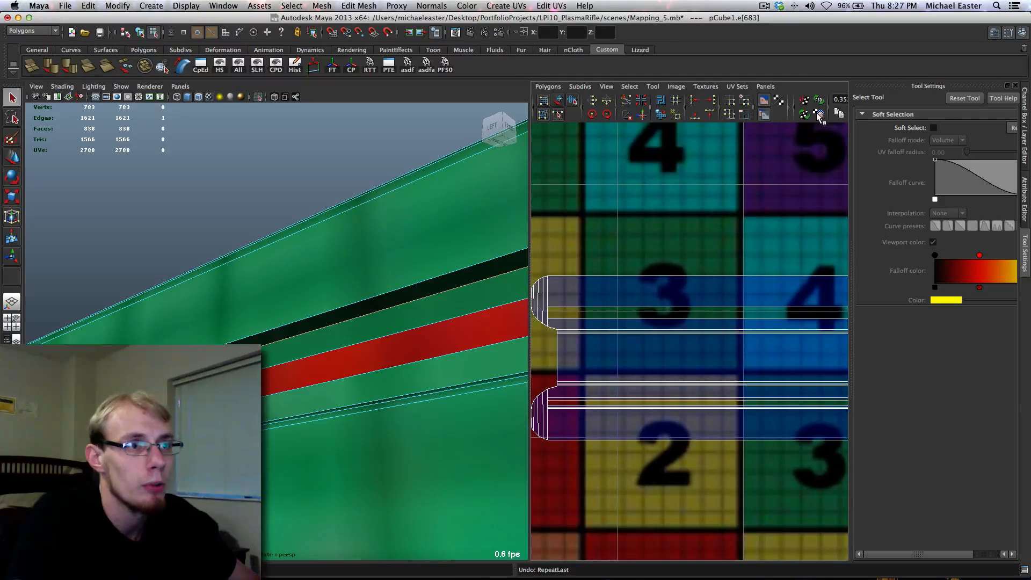
left_click(795, 110)
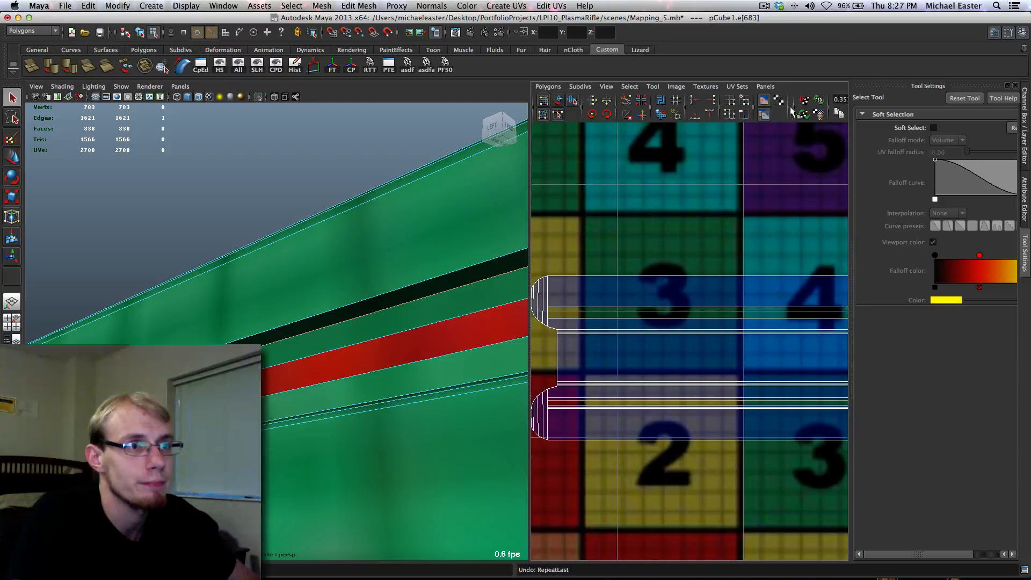
left_click(753, 106)
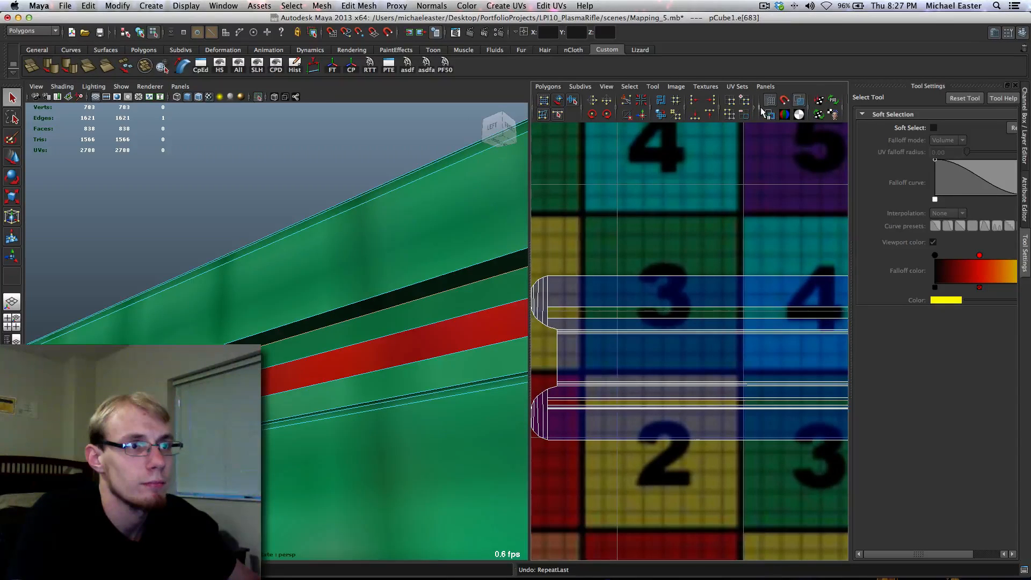
left_click(761, 107)
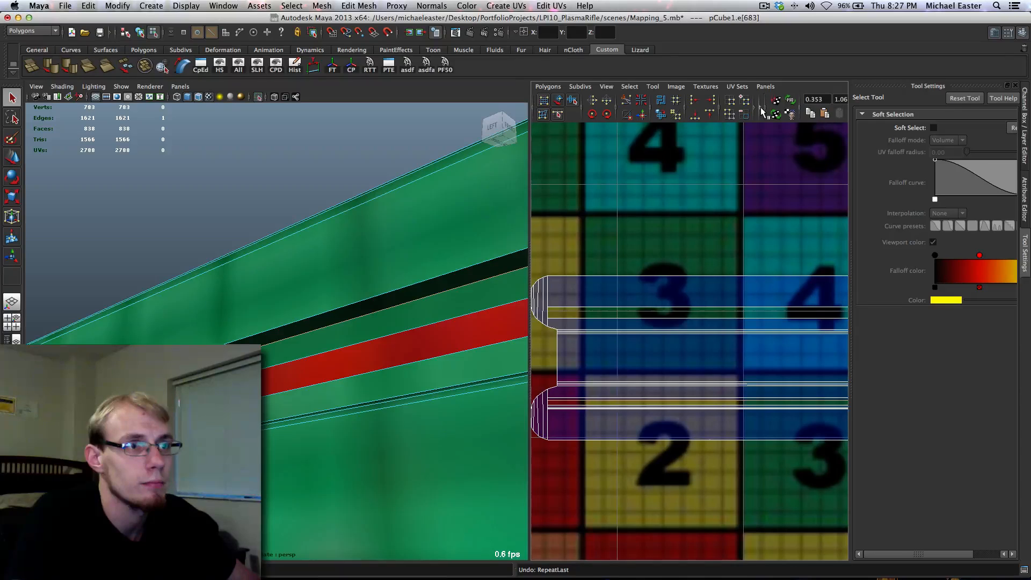
left_click(762, 108)
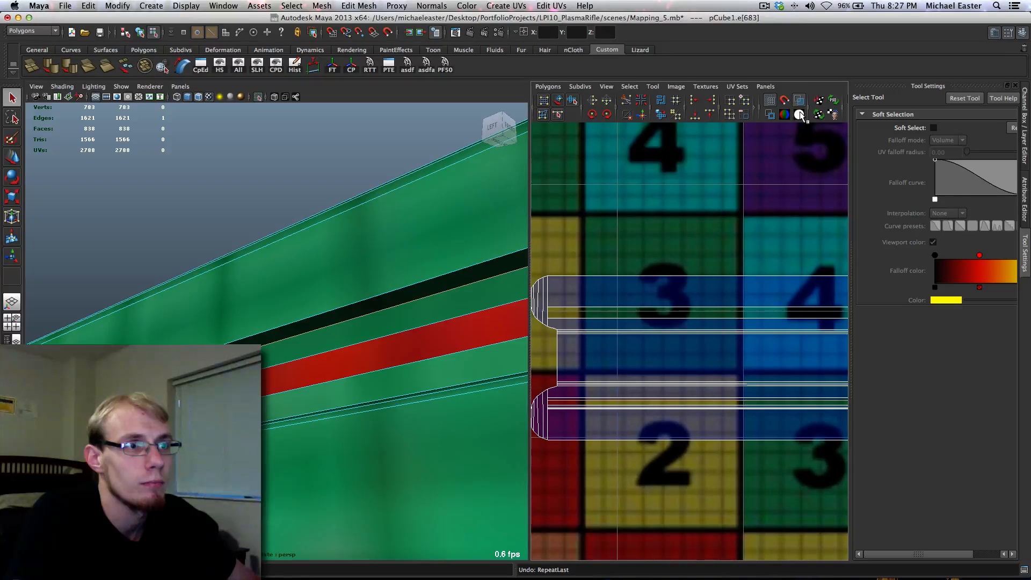
left_click(677, 87)
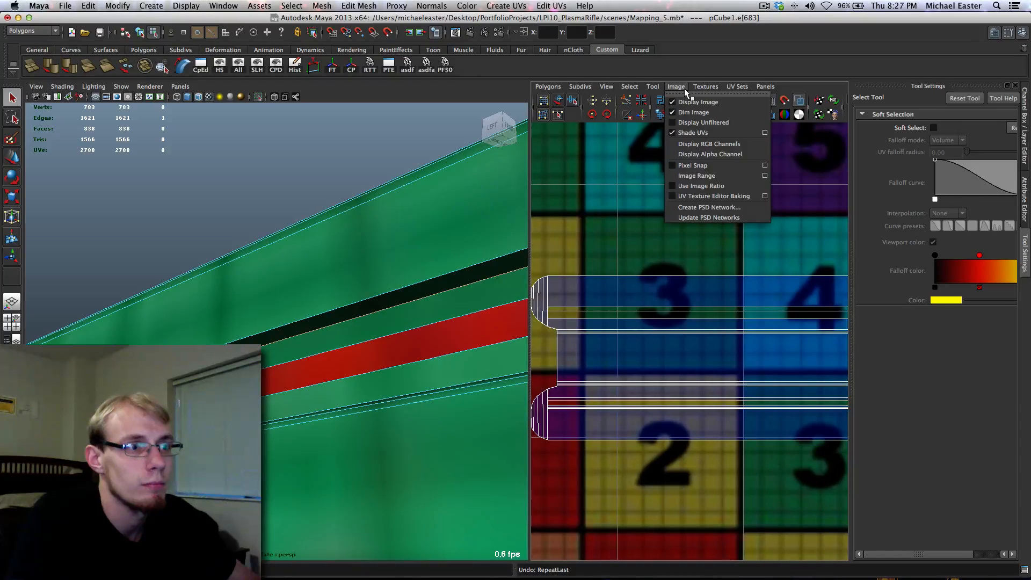
left_click(694, 91)
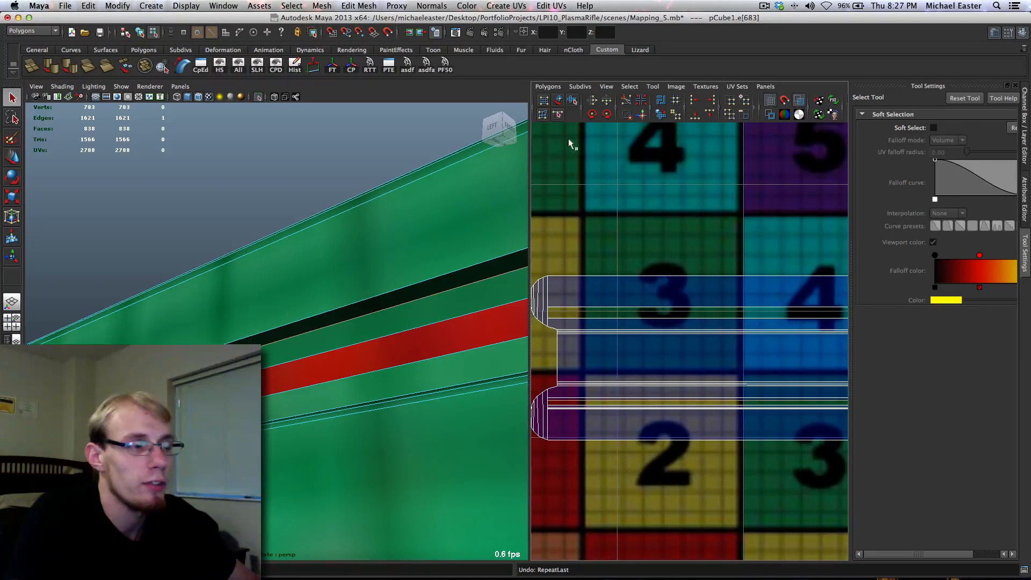
Move and sew the UVs along the upper and lower edges of the red strip inside the side groove
left_click_drag(449, 292, 392, 345, "alt")
left_click(391, 366)
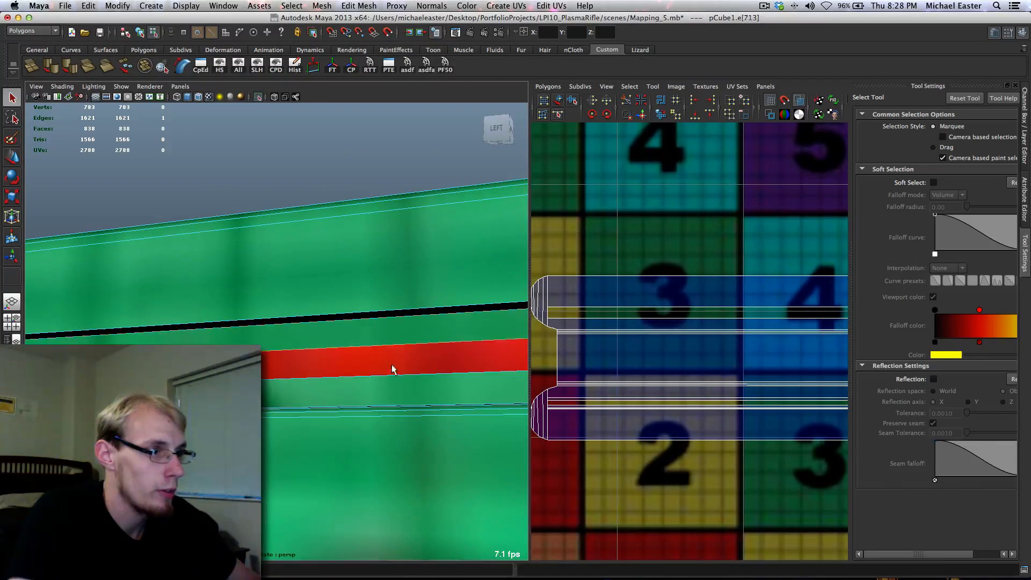
key("g")
left_click(392, 374)
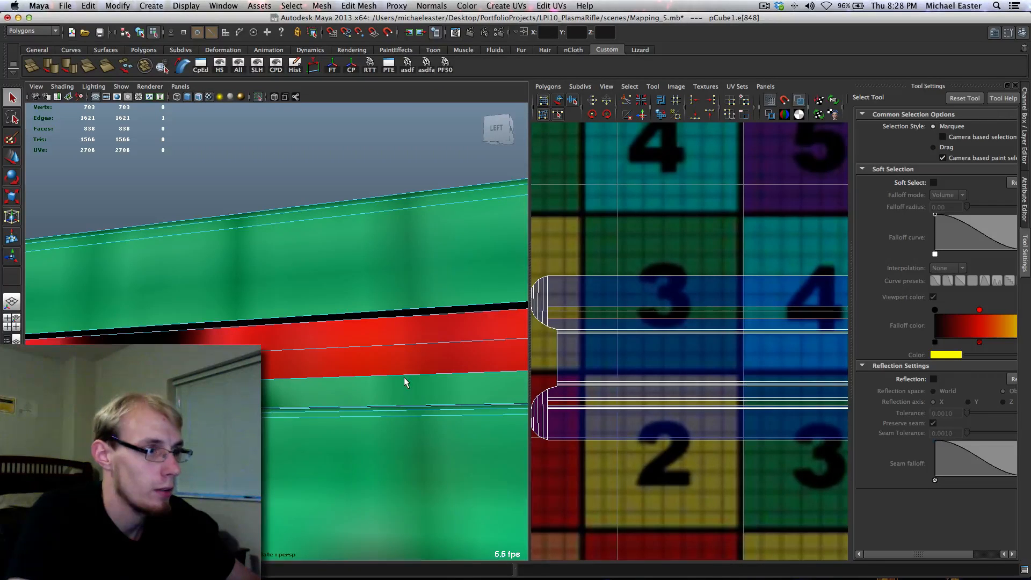
key("4")
mouse_move(380, 373)
left_mouse_down("alt")
mouse_move(419, 394)
mouse_move(400, 392)
left_mouse_up("alt")
left_click(398, 363)
key("6")
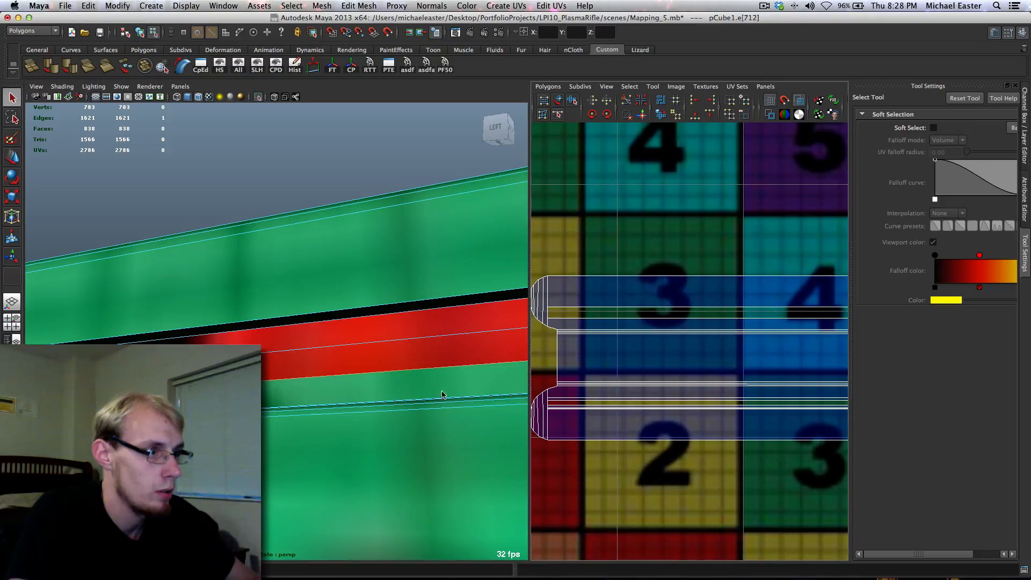
left_click_drag(309, 324, 327, 331, "alt")
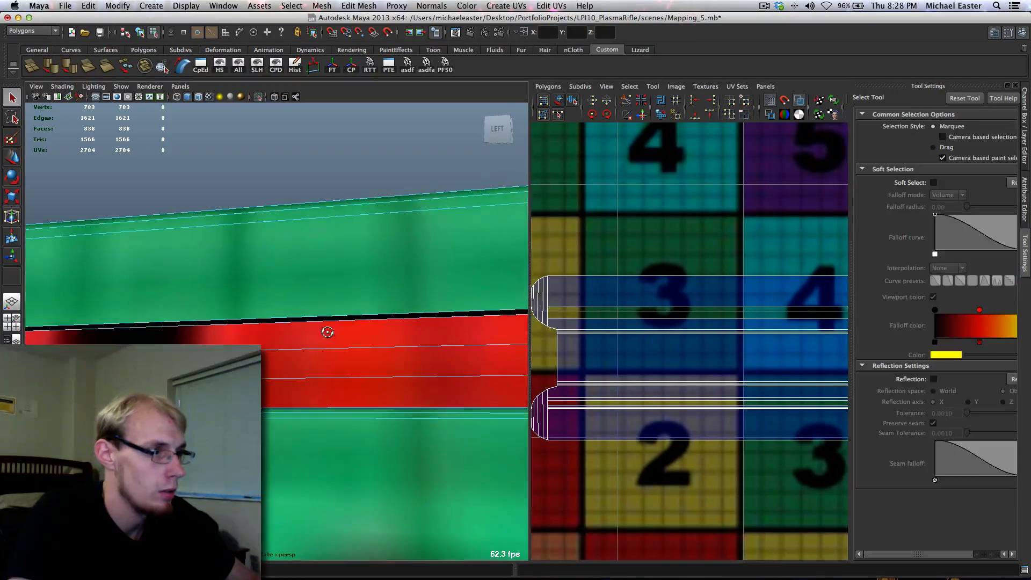
Select the strip faces inside the side groove and move their UV shell up to just below the main body's shells
right_click_drag(348, 338, 349, 357)
left_click(353, 341)
left_click(356, 361, "shift")
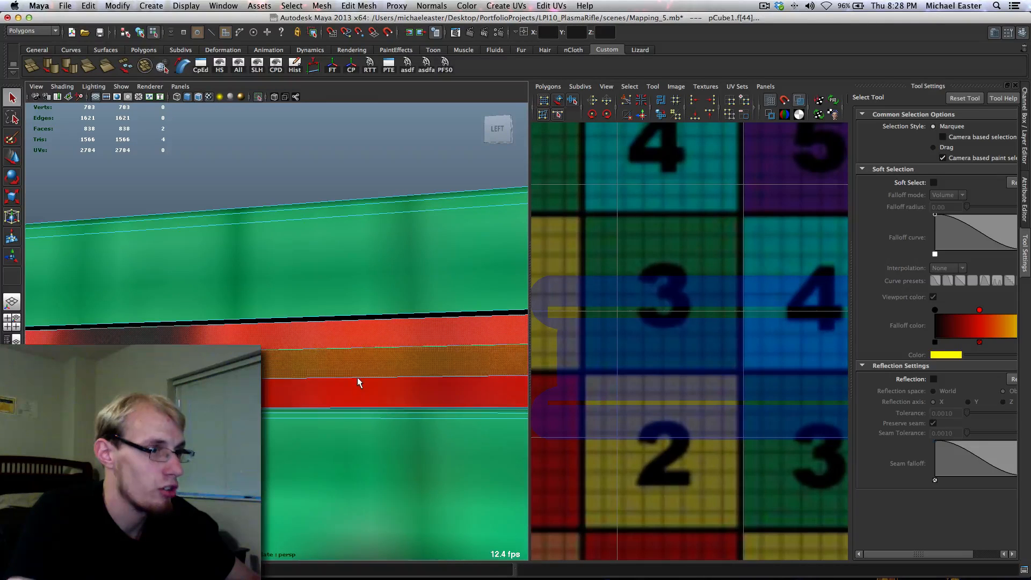
left_click(357, 377, "shift")
left_click(404, 366, "shift")
left_click(404, 384, "shift")
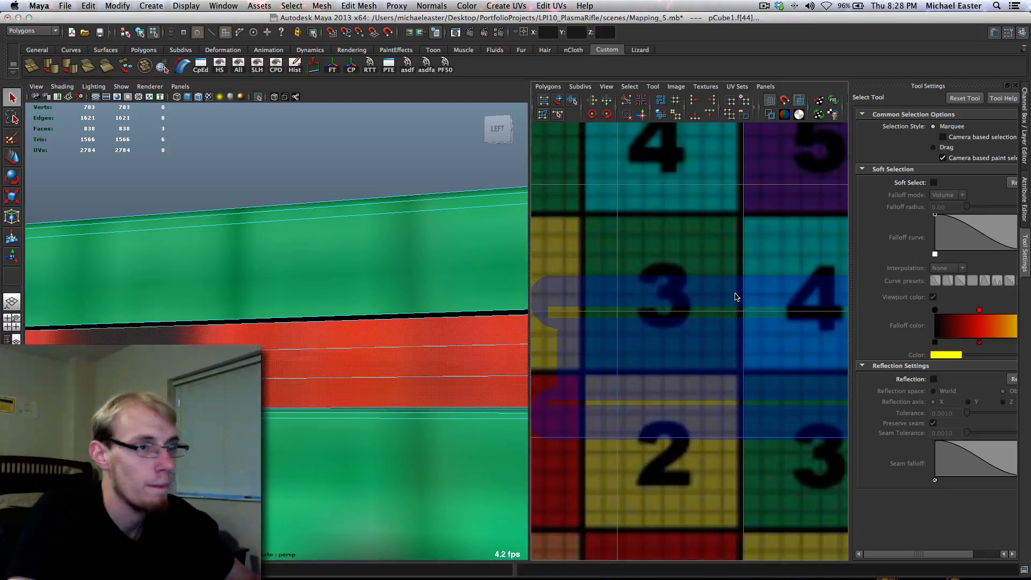
right_click_drag(720, 295, 835, 263)
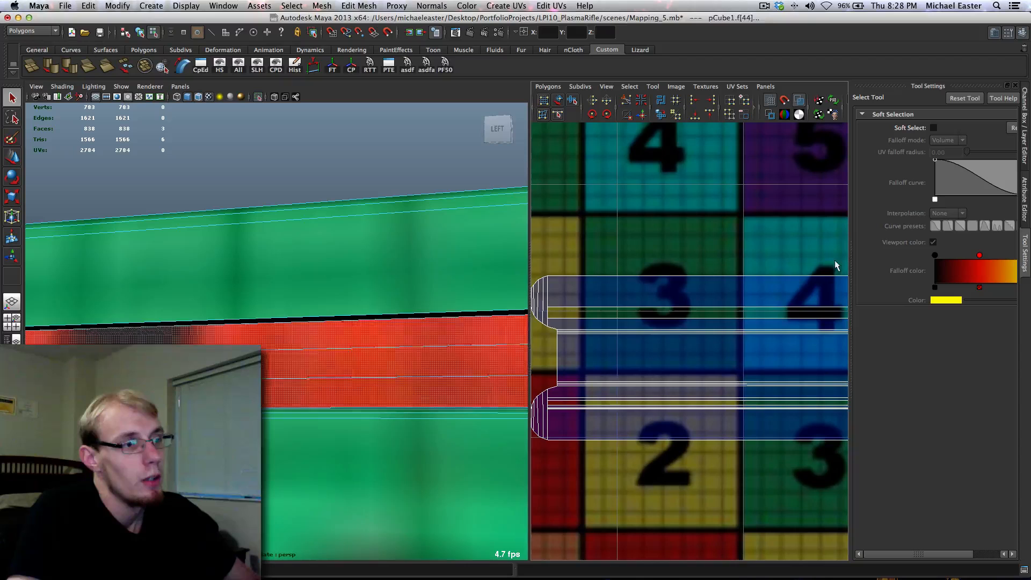
right_click_drag(655, 293, 806, 252, "ctrl")
key("a")
key("w")
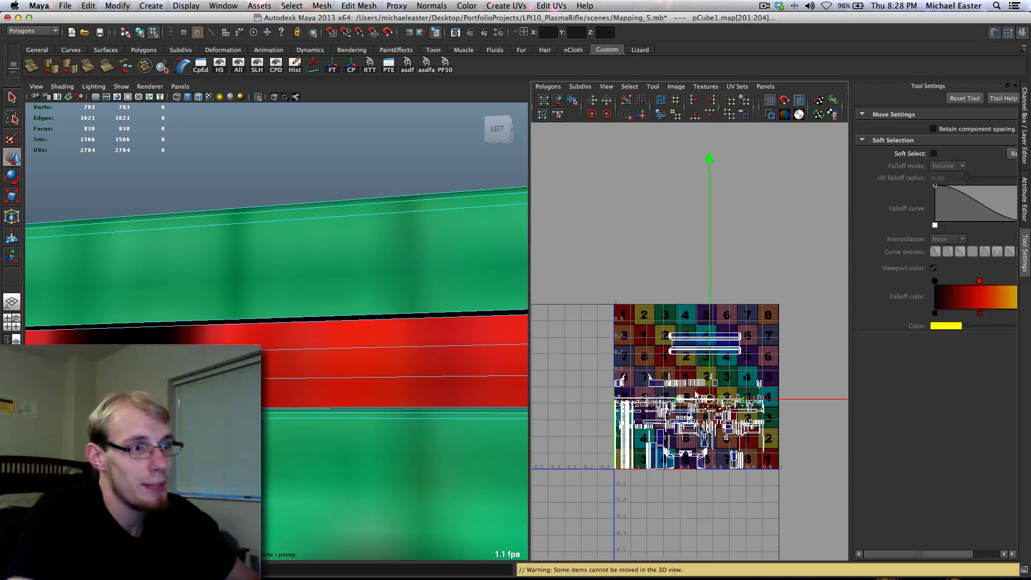
left_click_drag(709, 399, 705, 358)
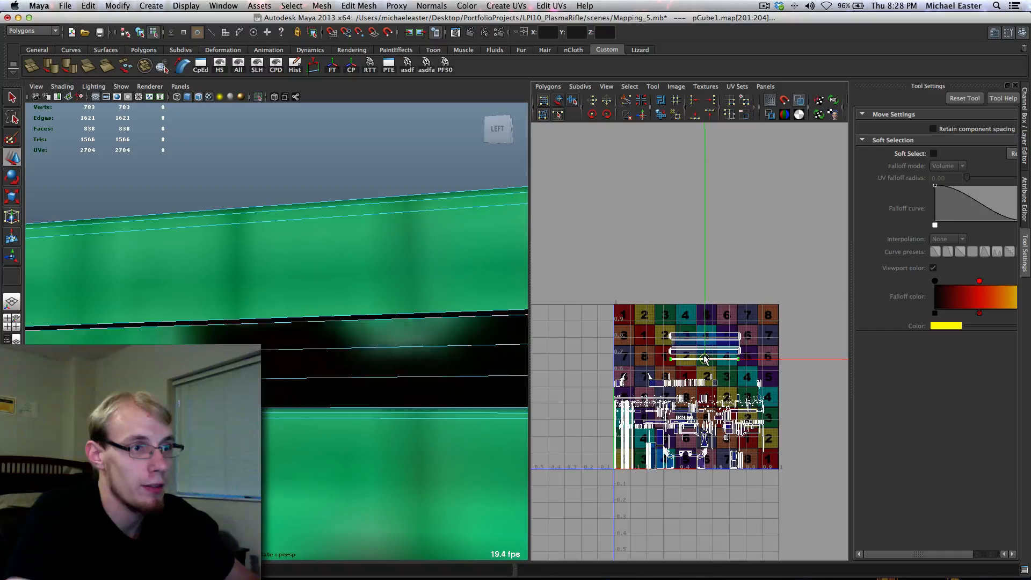
Try to move and sew the muzzle-end cap of the side groove along its long outer edge
left_click_drag(469, 355, 410, 359, "alt")
right_click_drag(410, 360, 368, 320, "alt")
middle_click_drag(419, 317, 220, 334, "alt")
left_click_drag(220, 334, 316, 333, "alt")
scroll(301, 346, "up", 8)
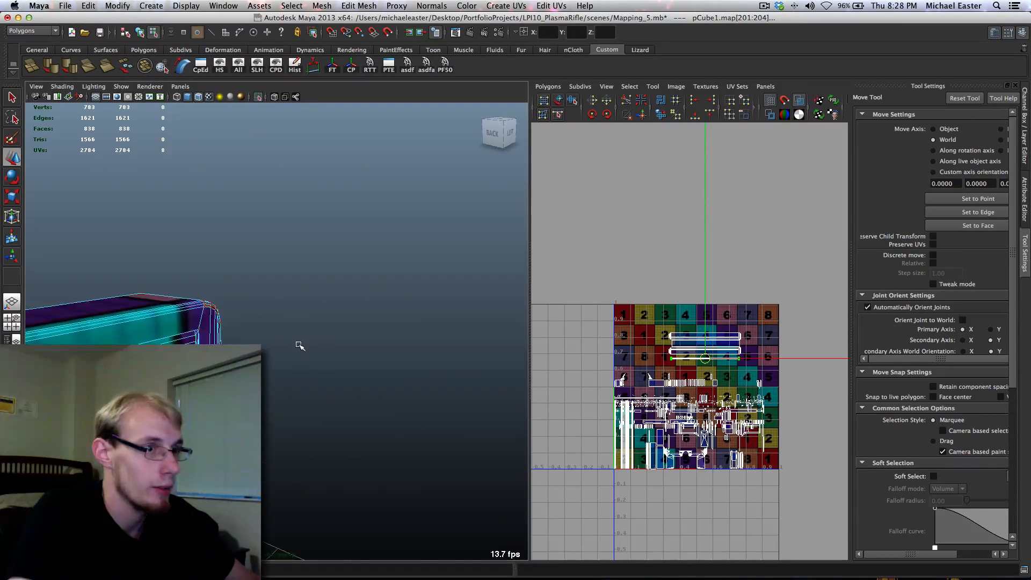
middle_click_drag(143, 340, 394, 369, "alt")
scroll(299, 380, "up", 8)
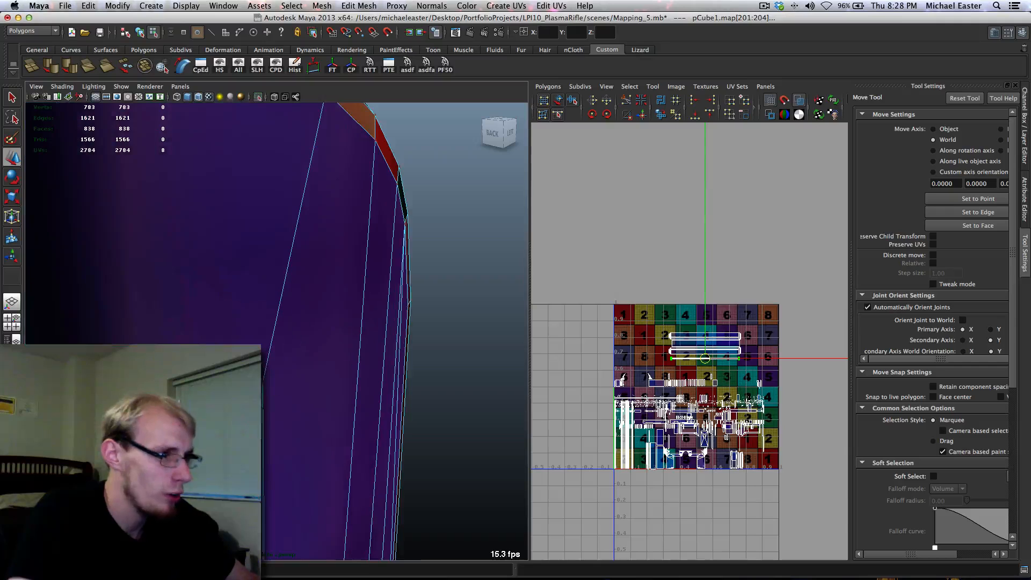
middle_click_drag(272, 429, 388, 369, "alt")
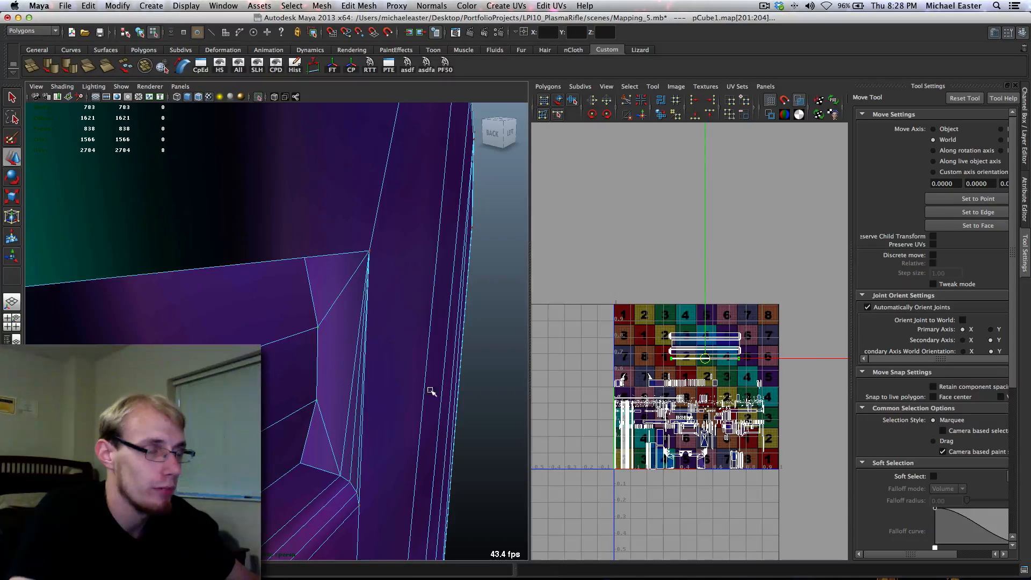
scroll(696, 354, "up", 8)
middle_click_drag(628, 327, 703, 324, "alt")
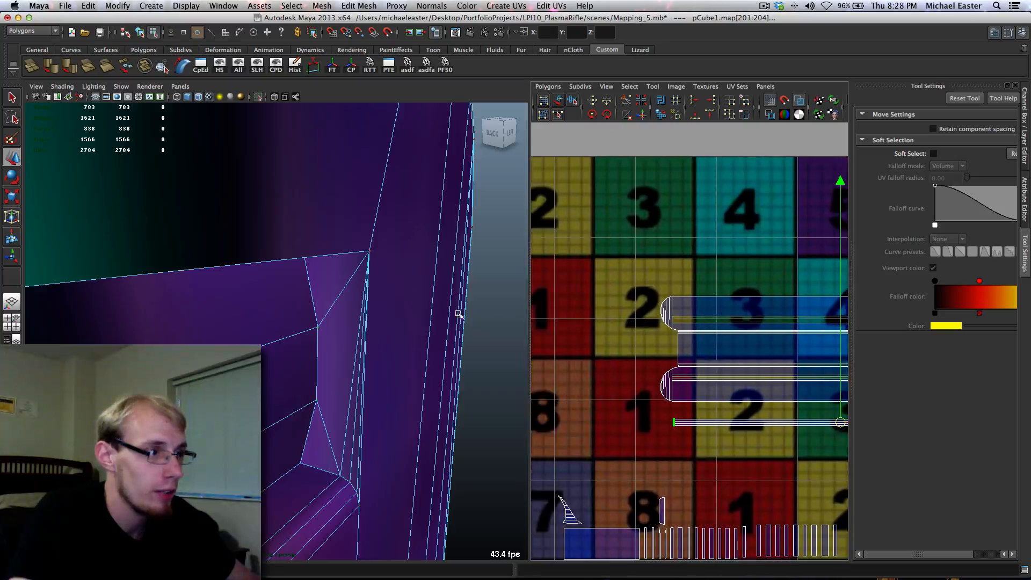
right_click_drag(401, 329, 396, 304)
key("q")
left_click(360, 449)
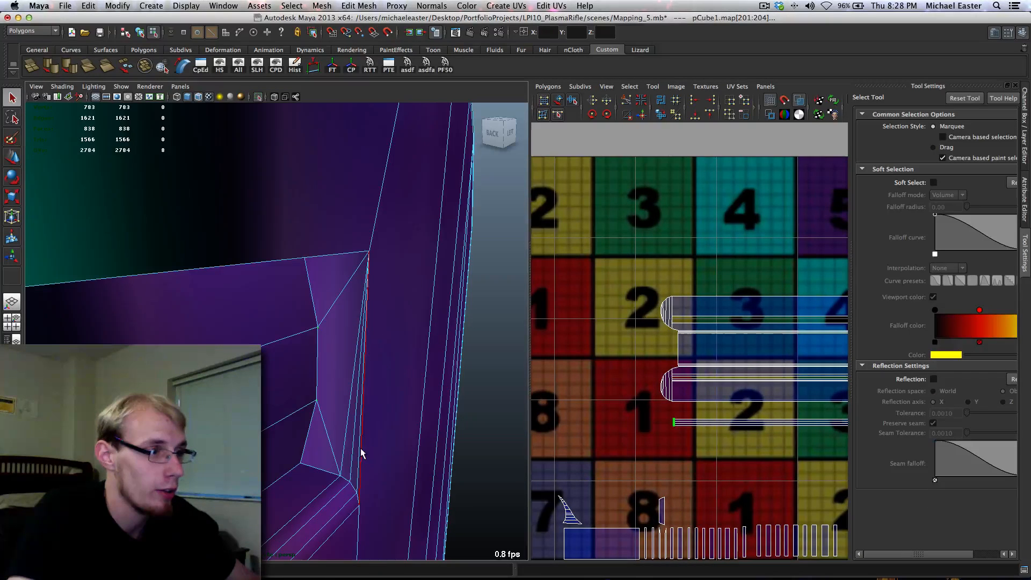
scroll(661, 378, "down", 3)
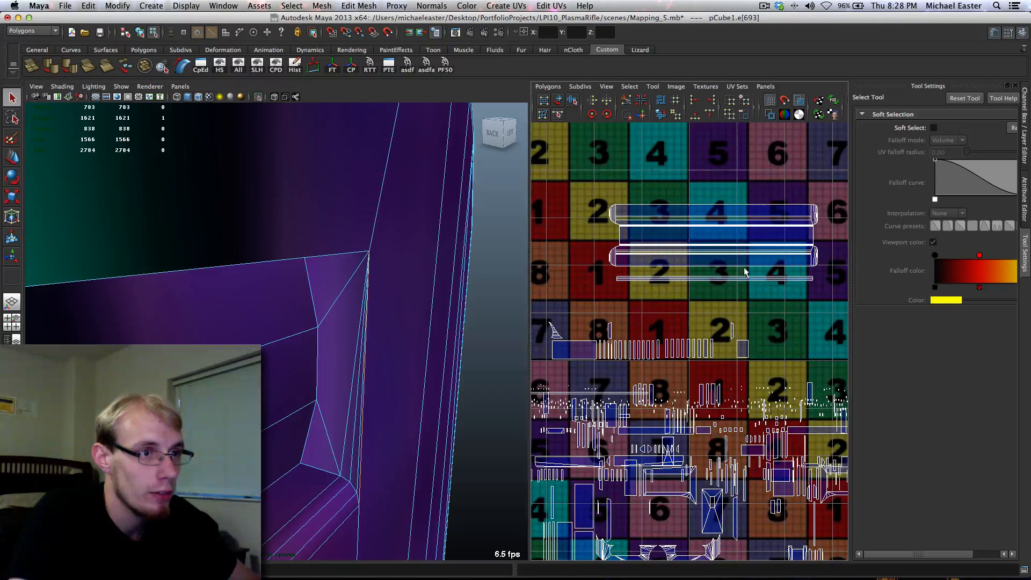
scroll(746, 272, "up", 5)
right_click_drag(757, 373, 755, 205, "shift")
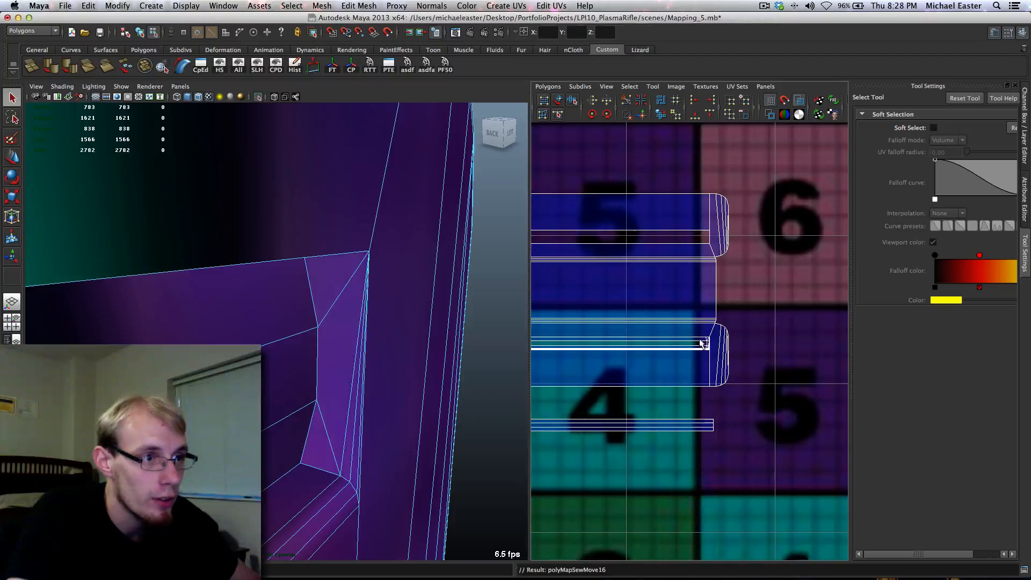
scroll(703, 350, "up", 8)
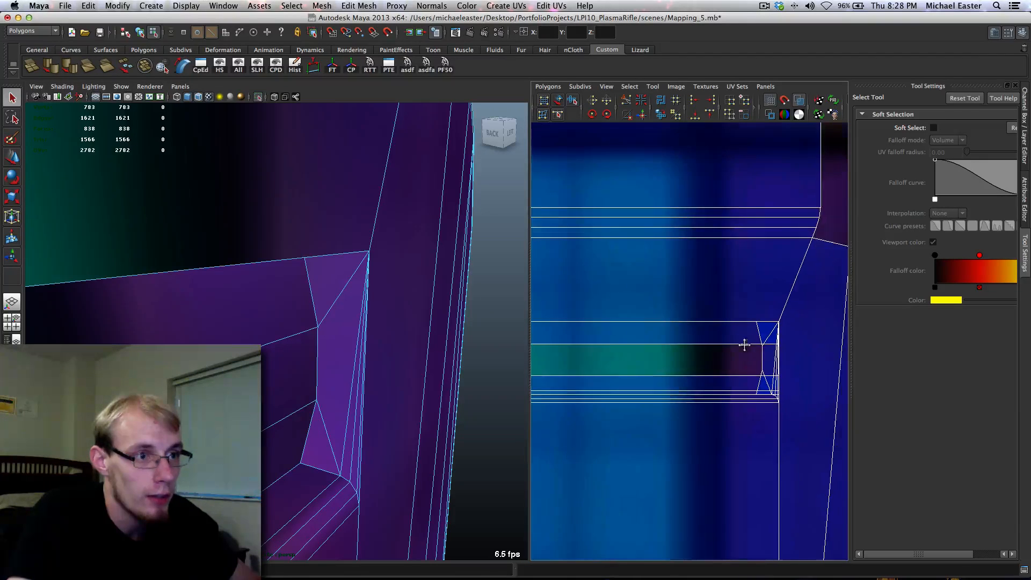
middle_click_drag(776, 337, 724, 340, "alt")
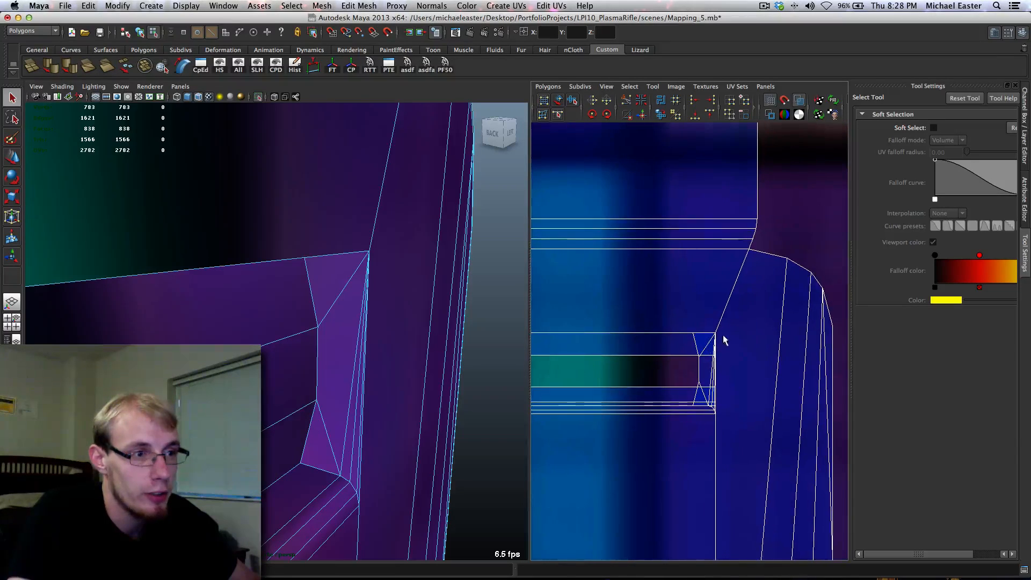
key("z")
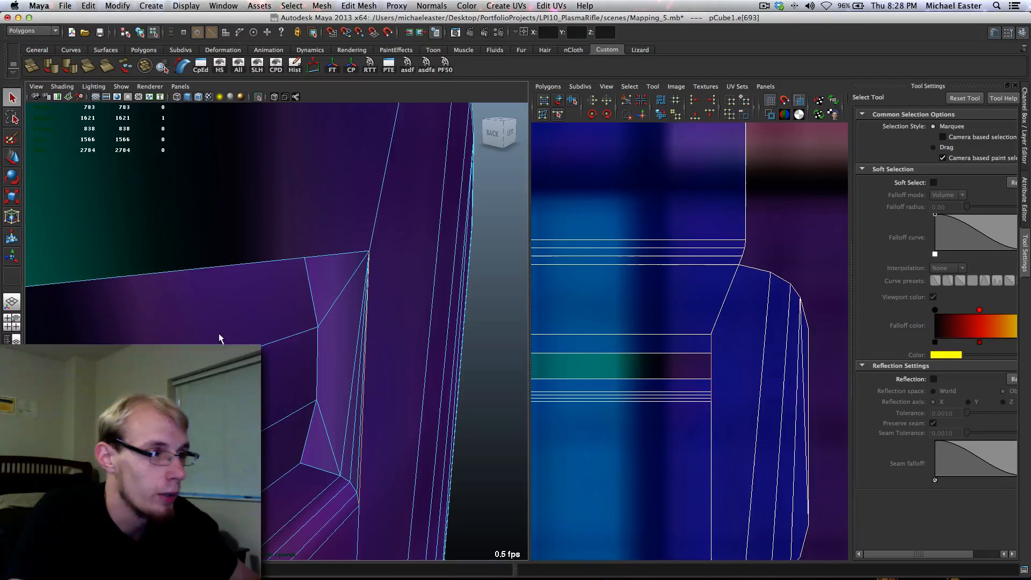
Try to move and sew the groove's muzzle-end cap along its short lower edge
left_click(313, 468)
key("g")
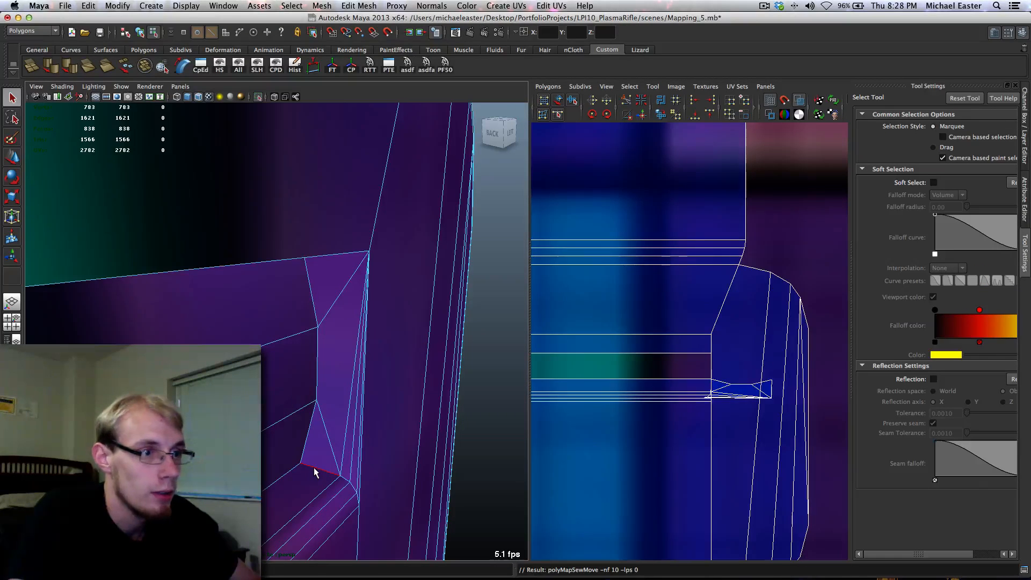
key("z")
Select the groove's muzzle-end cap and move its UV shell to the upper-left corner of the UV square
left_click_drag(348, 394, 396, 408, "alt")
right_click_drag(383, 383, 381, 409)
left_click(390, 402)
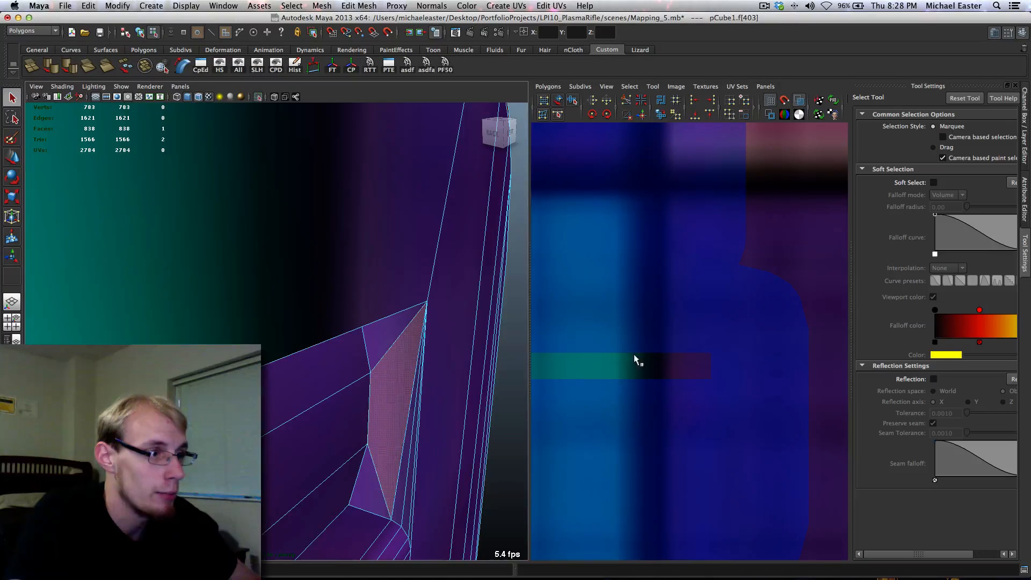
left_click_drag(465, 372, 288, 417, "alt")
left_click(274, 391)
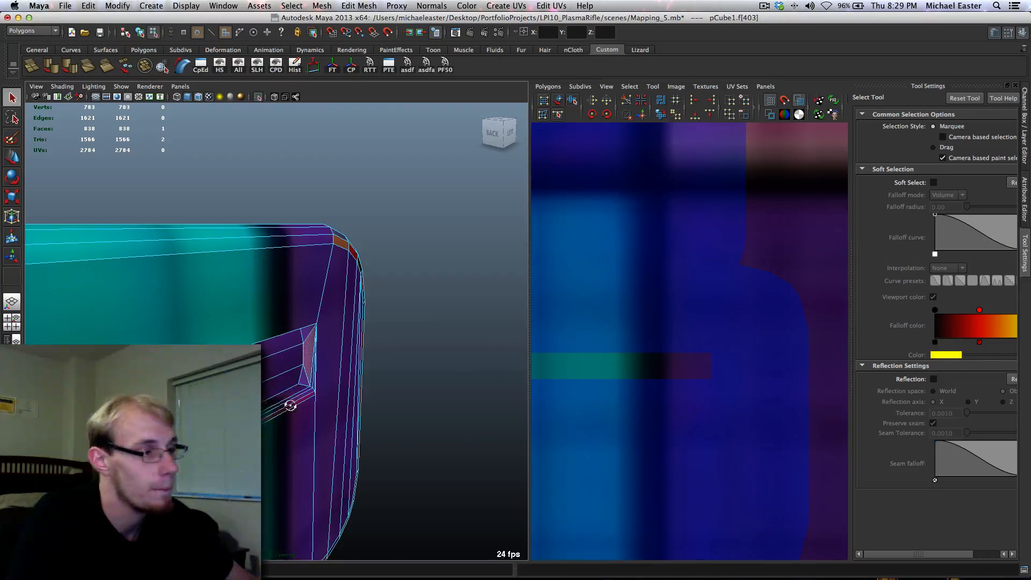
left_click_drag(290, 411, 384, 466, "alt")
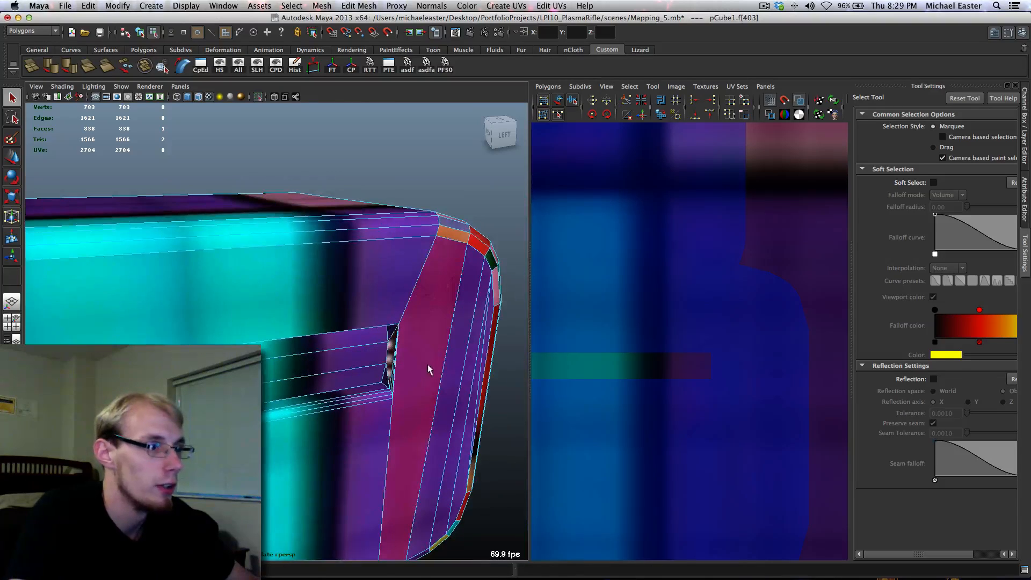
right_click_drag(686, 348, 688, 338)
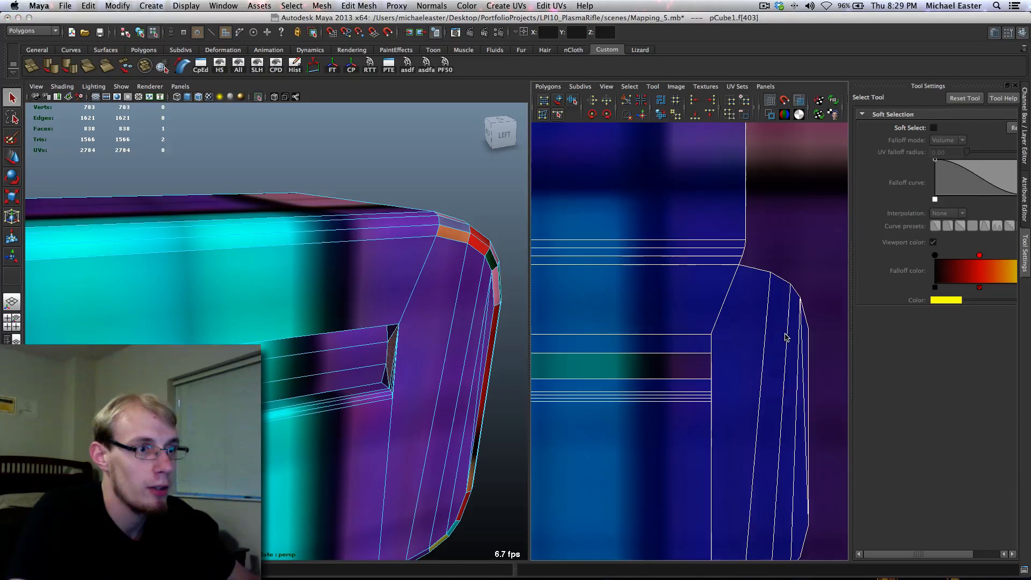
left_click_drag(685, 344, 785, 298)
key("w")
right_click_drag(747, 316, 667, 408, "alt")
middle_click_drag(549, 433, 658, 437, "alt")
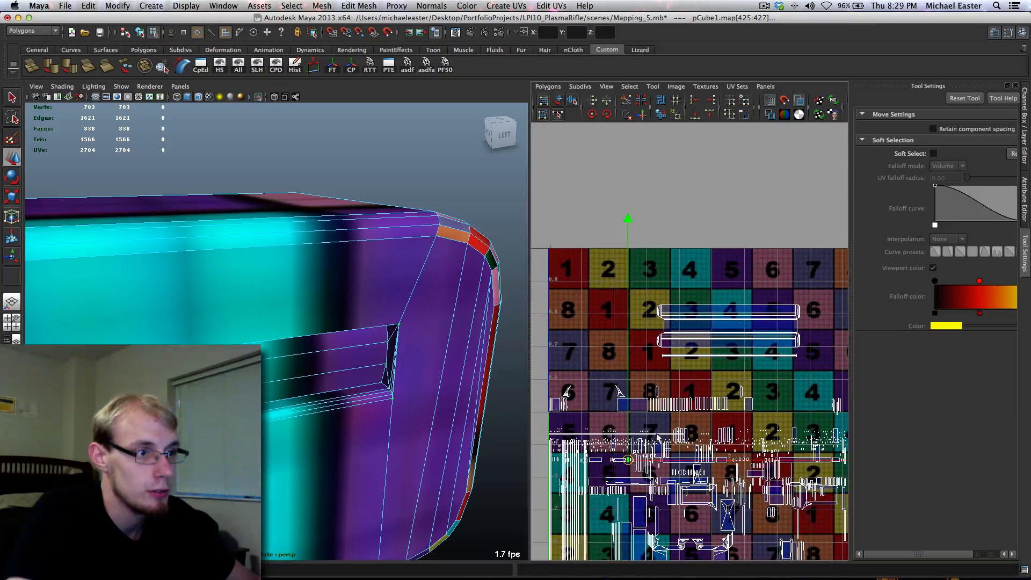
left_click_drag(628, 461, 555, 253)
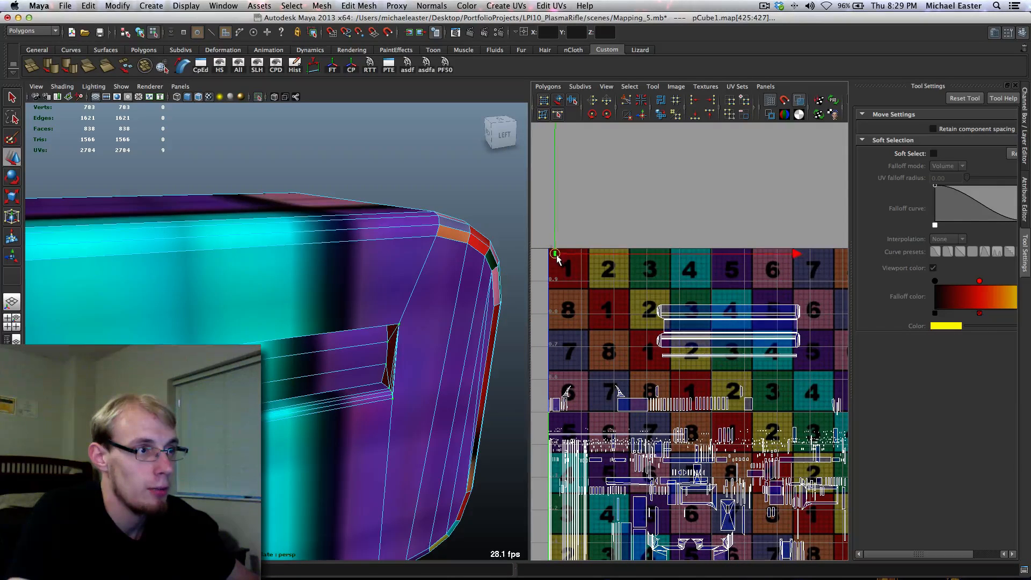
Select the groove's end cap nearest the stock and move its UV shell into the same corner as the first cap
middle_click_drag(302, 382, 476, 327, "alt")
right_click_drag(476, 327, 312, 333, "alt")
left_click_drag(311, 333, 228, 334, "alt")
middle_click_drag(227, 334, 384, 358, "alt")
right_click_drag(384, 359, 445, 361, "alt")
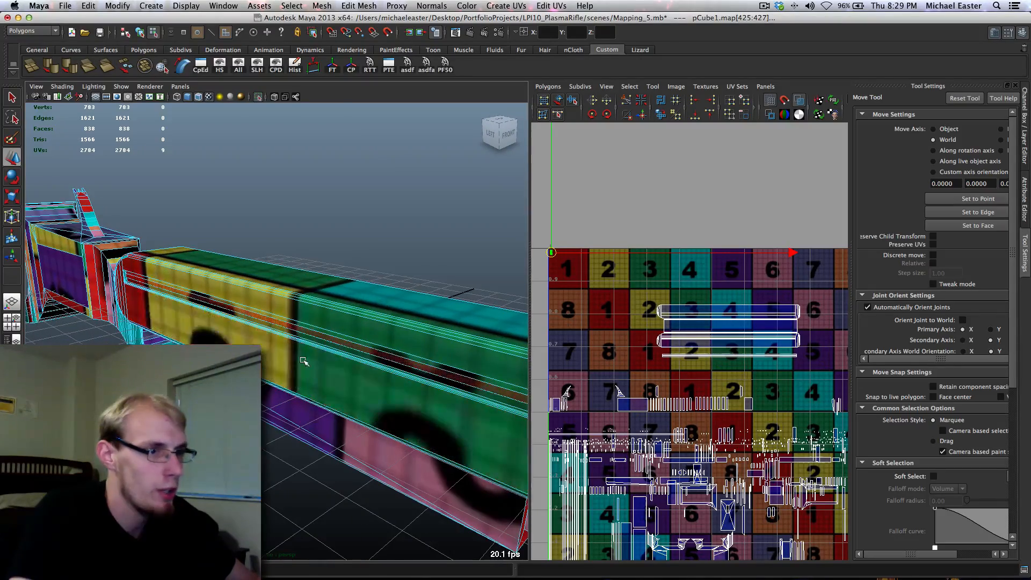
middle_click_drag(446, 361, 478, 359, "alt")
right_click_drag(301, 343, 473, 349, "alt")
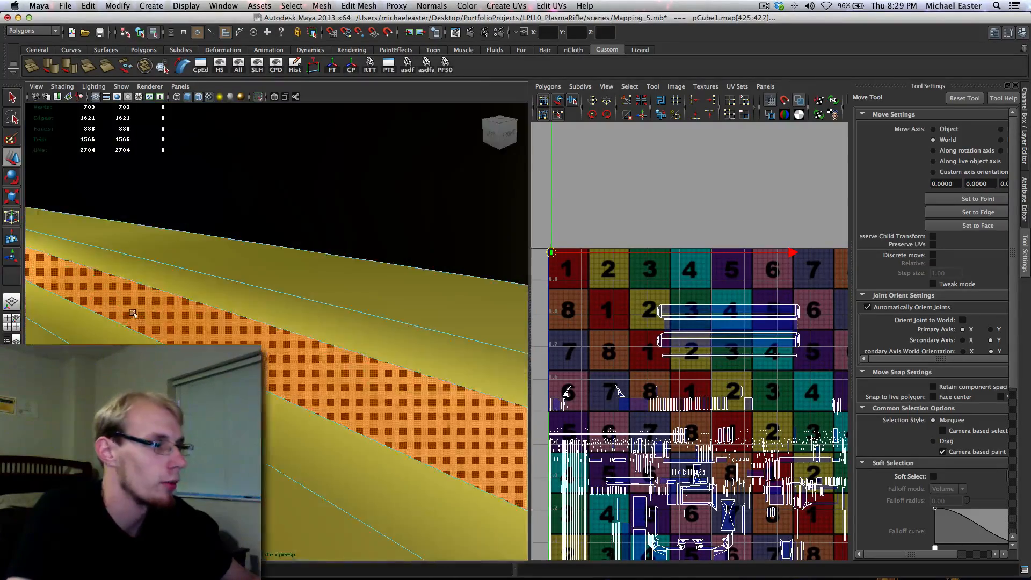
middle_click_drag(43, 258, 301, 322, "alt")
middle_click_drag(86, 265, 509, 359, "alt")
left_click(101, 241)
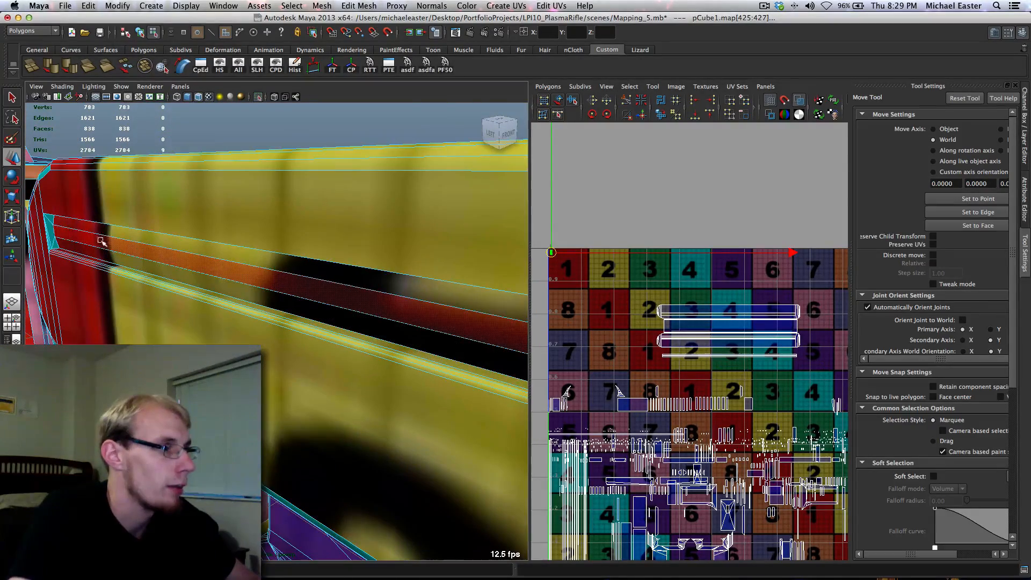
left_click(56, 233)
right_click_drag(728, 339, 830, 342, "ctrl")
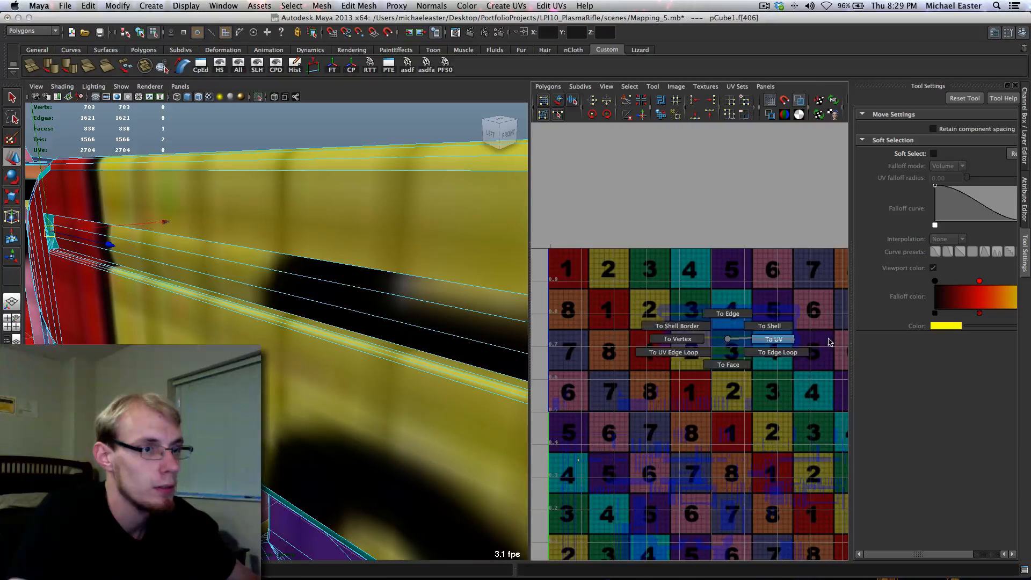
right_click_drag(733, 350, 756, 346, "ctrl")
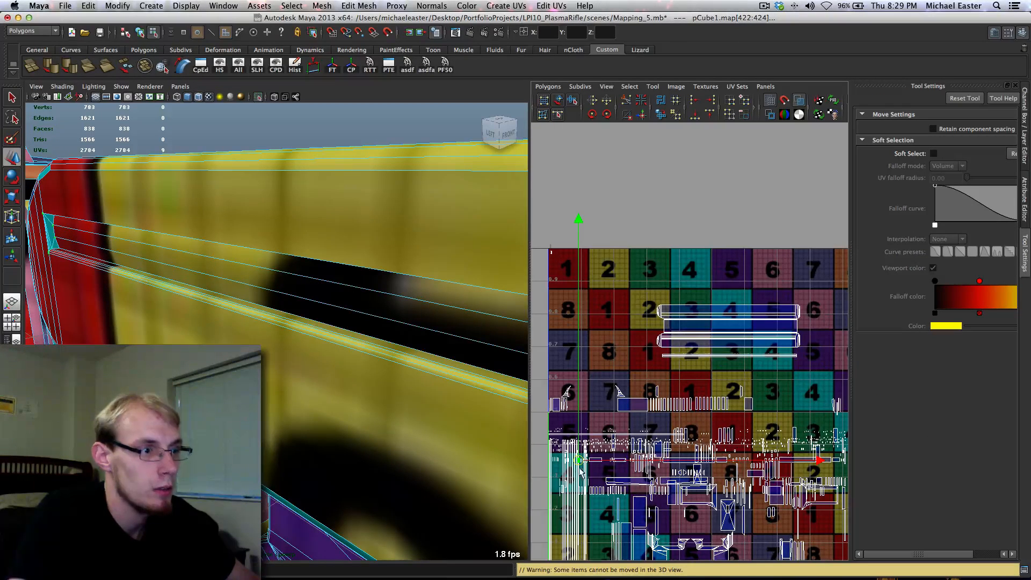
left_click_drag(579, 471, 576, 430)
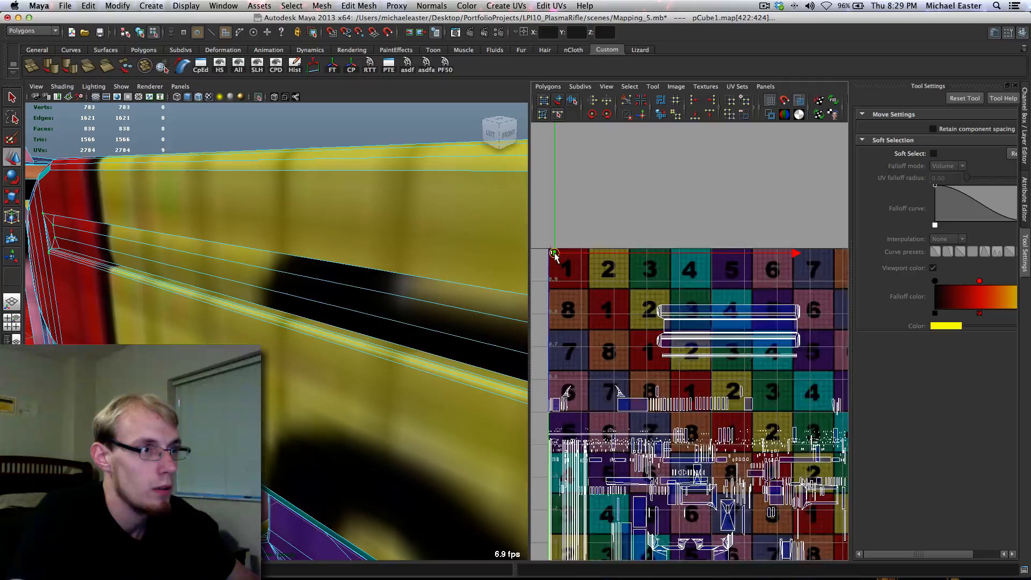
Nudge the second end cap's UV shell so it sits closely beside the first cap's shell
key("a")
middle_click_drag(656, 265, 685, 429, "alt")
scroll(686, 463, "up", 10)
middle_click_drag(645, 505, 903, 346, "alt")
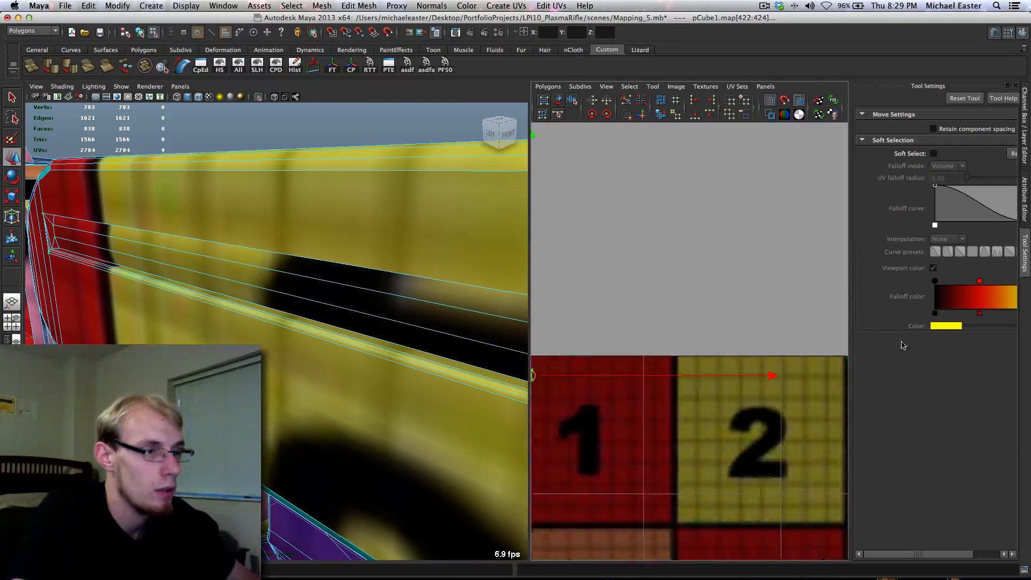
right_click_drag(903, 346, 958, 330, "alt")
middle_click_drag(658, 330, 774, 328, "alt")
right_click_drag(773, 329, 978, 390, "alt")
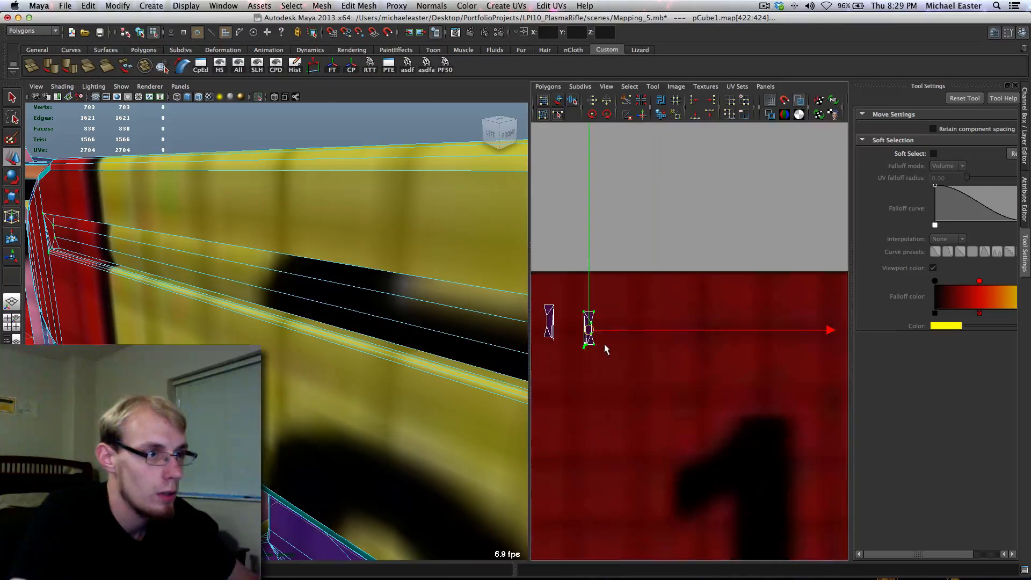
middle_click_drag(605, 345, 630, 349, "alt")
left_click_drag(616, 335, 601, 324)
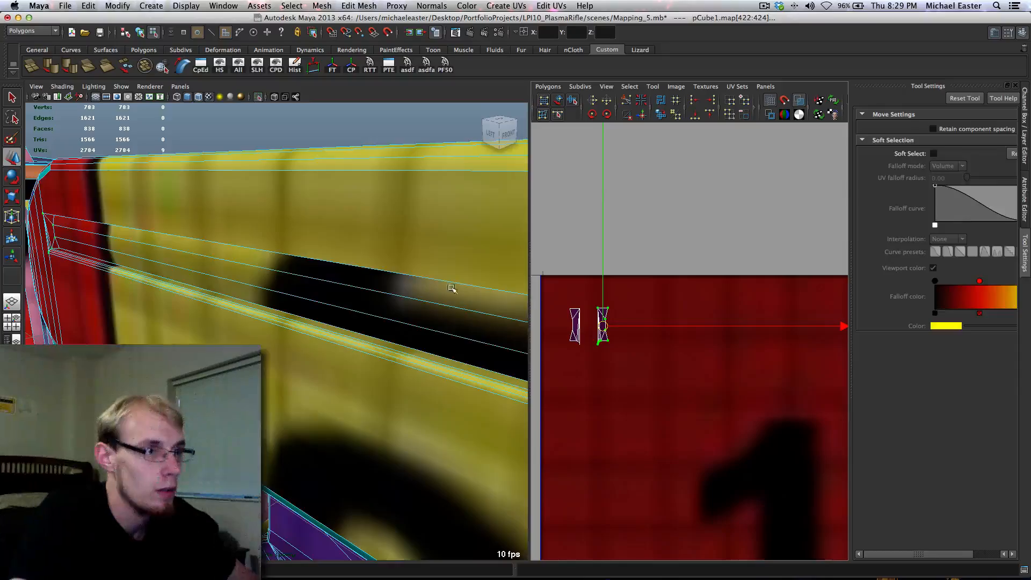
Move the groove strip's UV shell slightly further down, away from the main body's large shells
right_click_drag(451, 289, 375, 328, "alt")
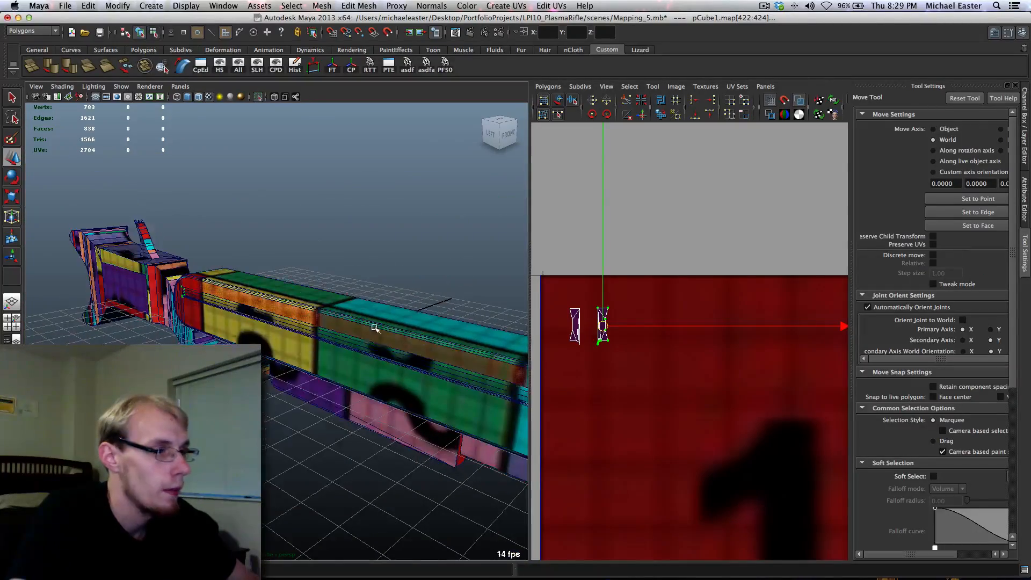
key("F8")
key("q")
left_click_drag(374, 327, 266, 323, "alt")
right_click_drag(479, 348, 427, 337, "alt")
right_click_drag(763, 398, 698, 407, "alt")
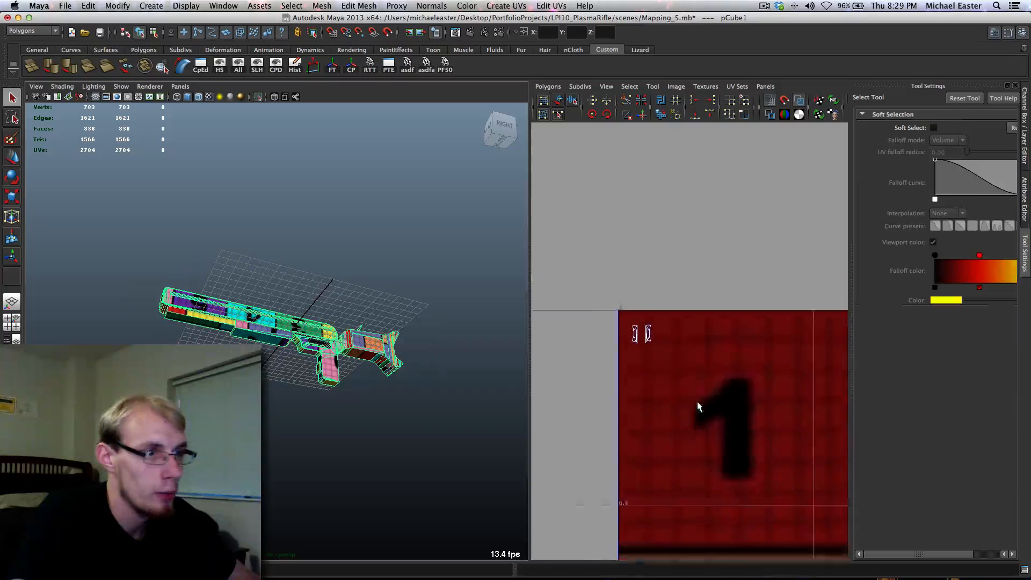
scroll(697, 403, "down", 5)
mouse_move(739, 414)
middle_mouse_down("alt")
mouse_move(557, 320)
mouse_move(520, 287)
middle_mouse_up("alt")
mouse_move(693, 409)
middle_mouse_down("alt")
mouse_move(489, 364)
mouse_move(407, 364)
mouse_move(673, 360)
middle_mouse_up("alt")
mouse_move(795, 376)
right_mouse_down("alt")
mouse_move(737, 382)
mouse_move(779, 380)
right_mouse_up("alt")
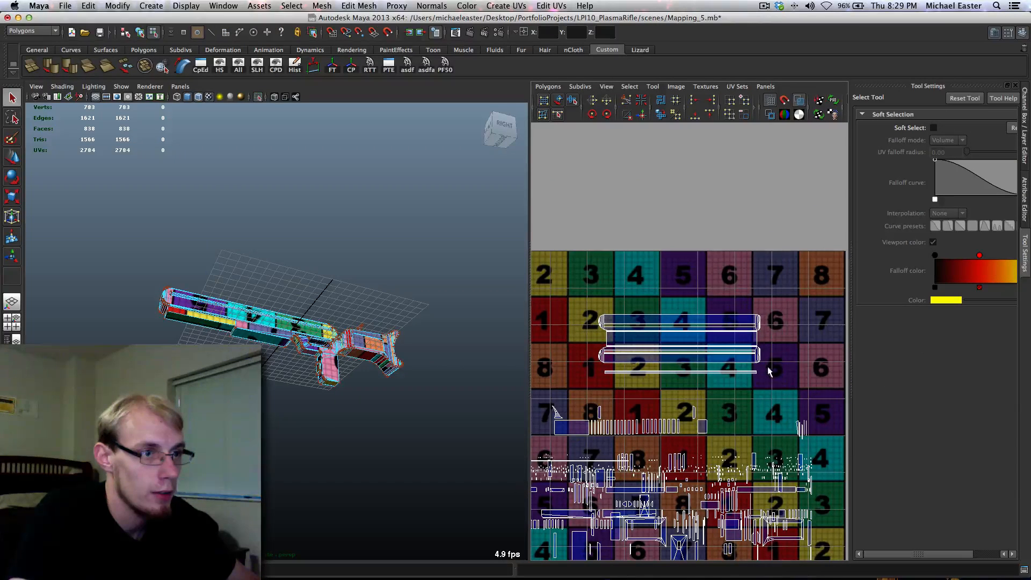
left_click_drag(566, 396, 565, 396)
key("w")
left_click_drag(685, 342, 685, 357)
Move and sew the lower edge of the main body's right side panel to the adjoining bevel strip
left_click(235, 322, "alt")
right_click_drag(235, 321, 270, 308, "alt")
left_click(270, 333)
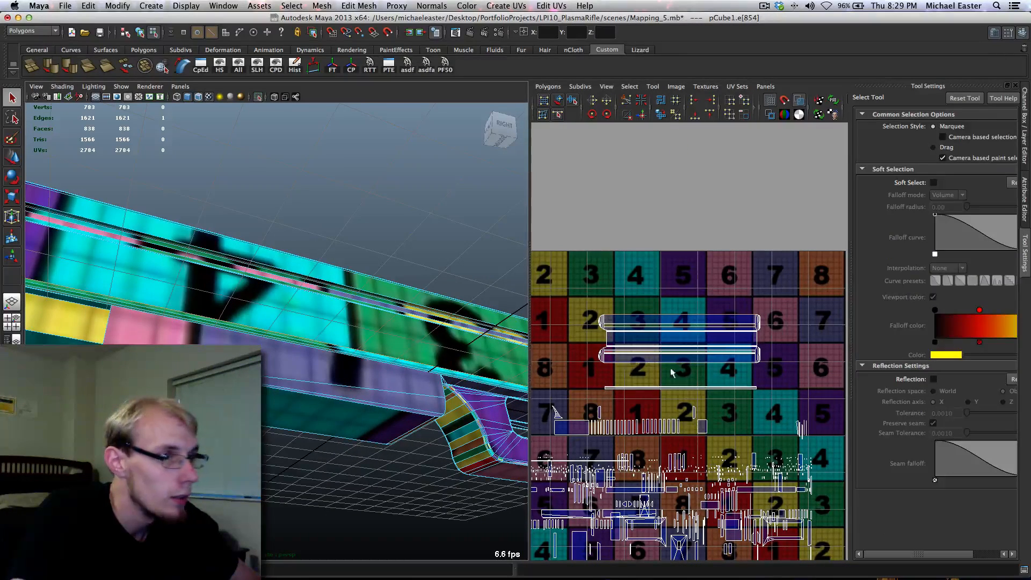
right_click_drag(684, 371, 683, 347, "shift")
right_click_drag(281, 382, 301, 359, "alt")
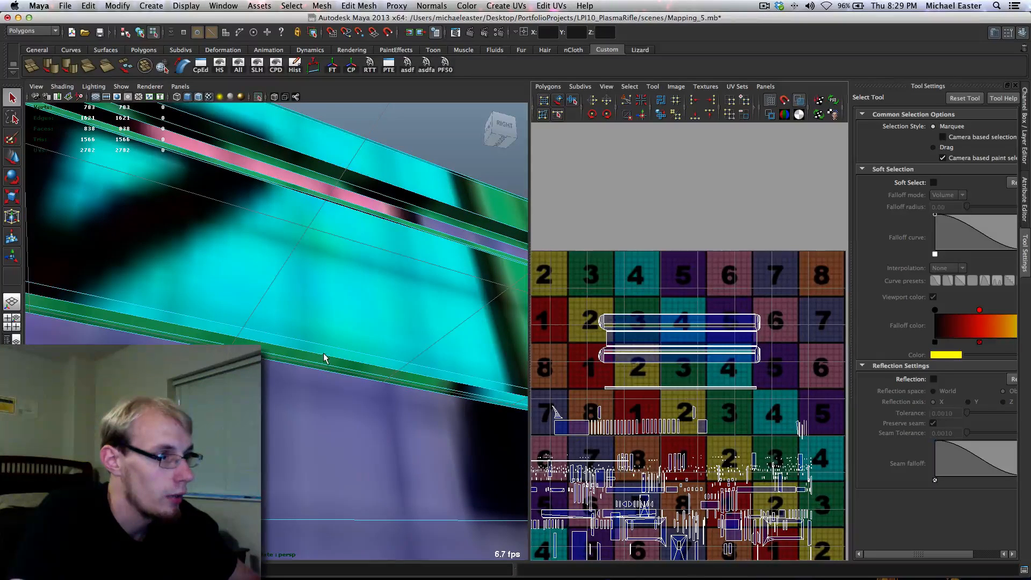
Sew the next two bevel strips below the body's right side panel onto that side's UV shell
left_click(324, 359)
left_click_drag(415, 393, 388, 393, "alt")
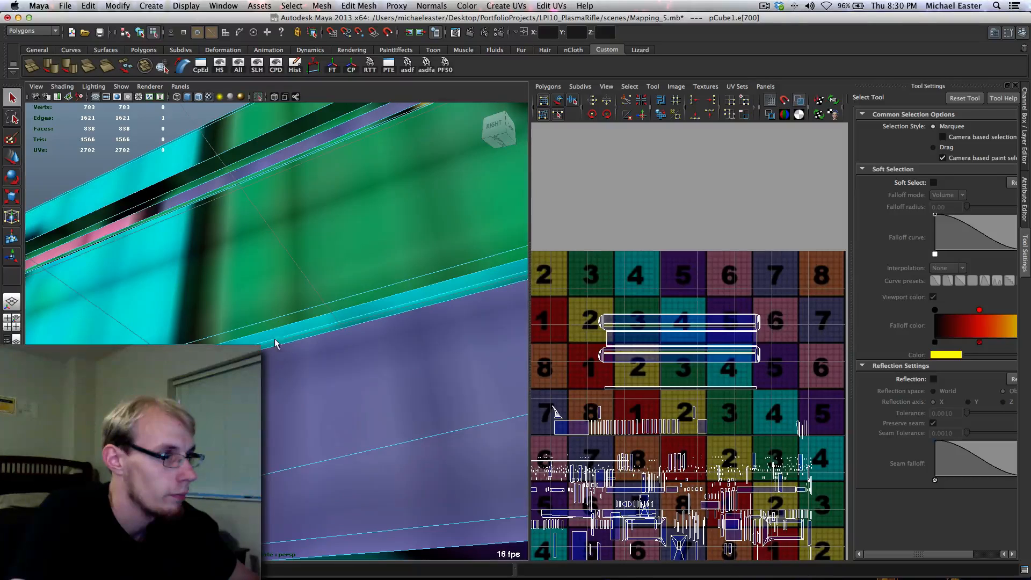
middle_click_drag(215, 387, 484, 381, "alt")
scroll(694, 363, "up", 6)
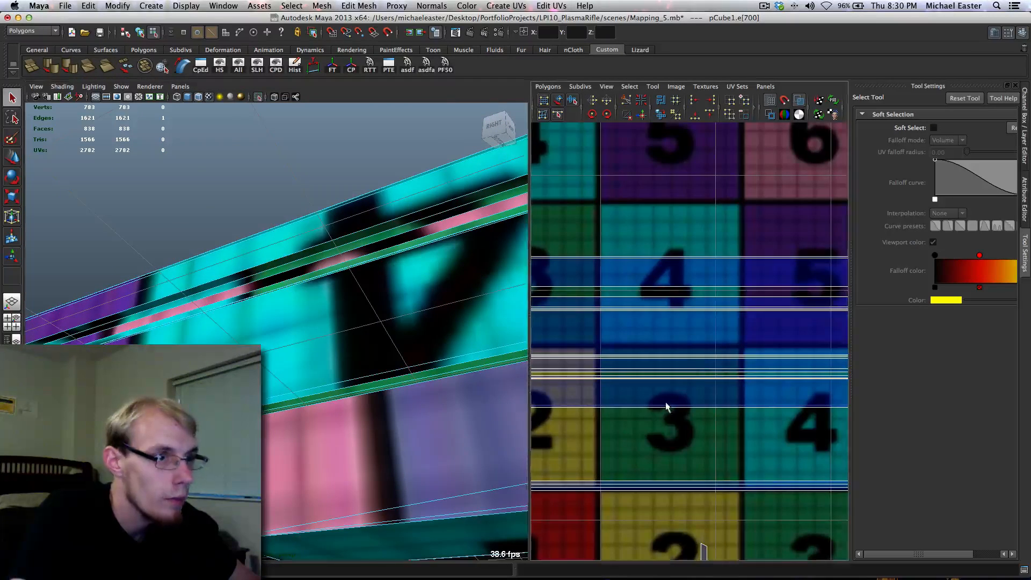
middle_click_drag(667, 404, 740, 396, "alt")
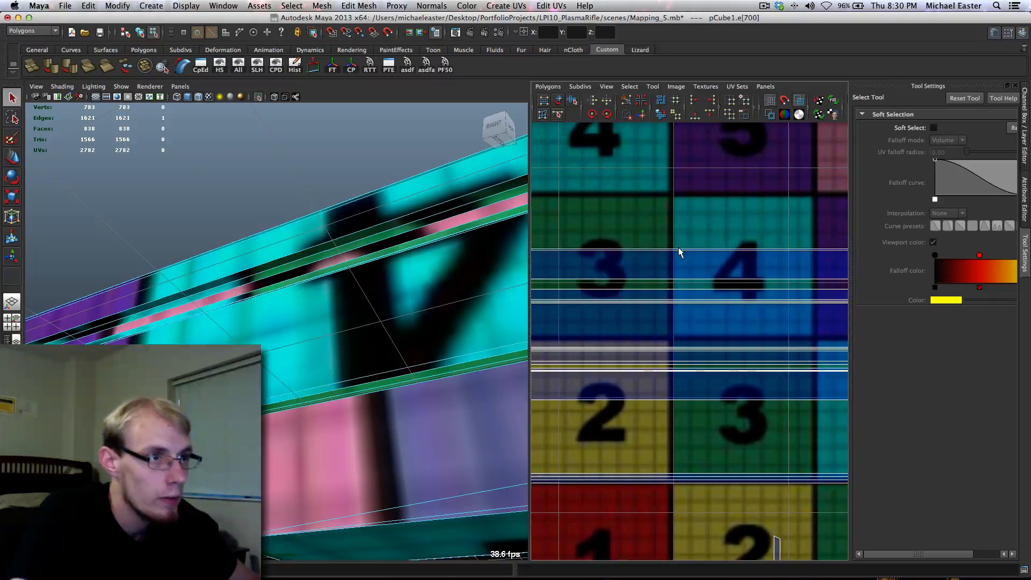
key("g")
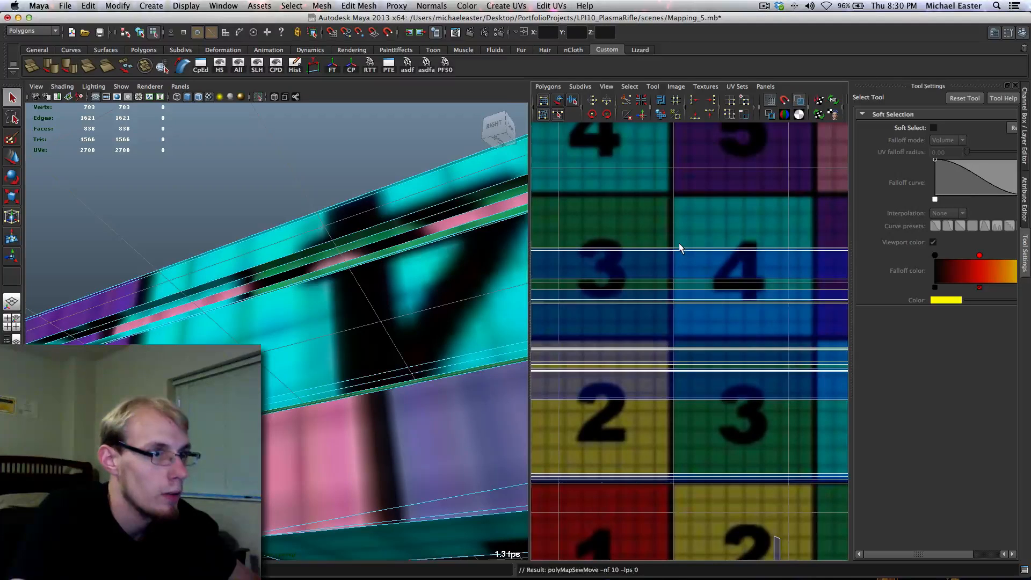
left_click(419, 382)
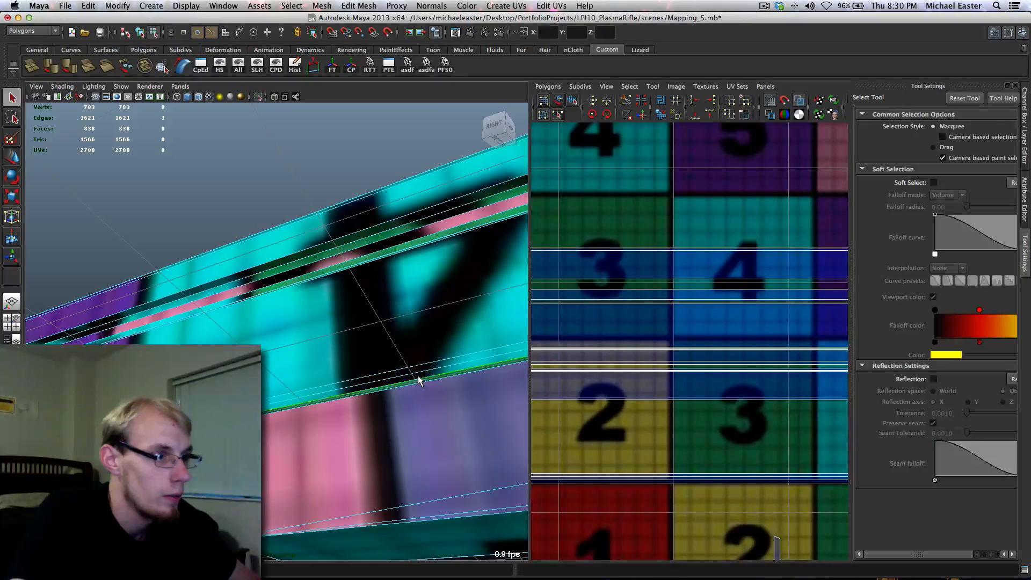
key("g")
Sew the short underside strip near the muzzle onto the body's right side shell along the lower bevel edge
middle_click_drag(337, 419, 511, 329, "alt")
scroll(377, 380, "up", 5)
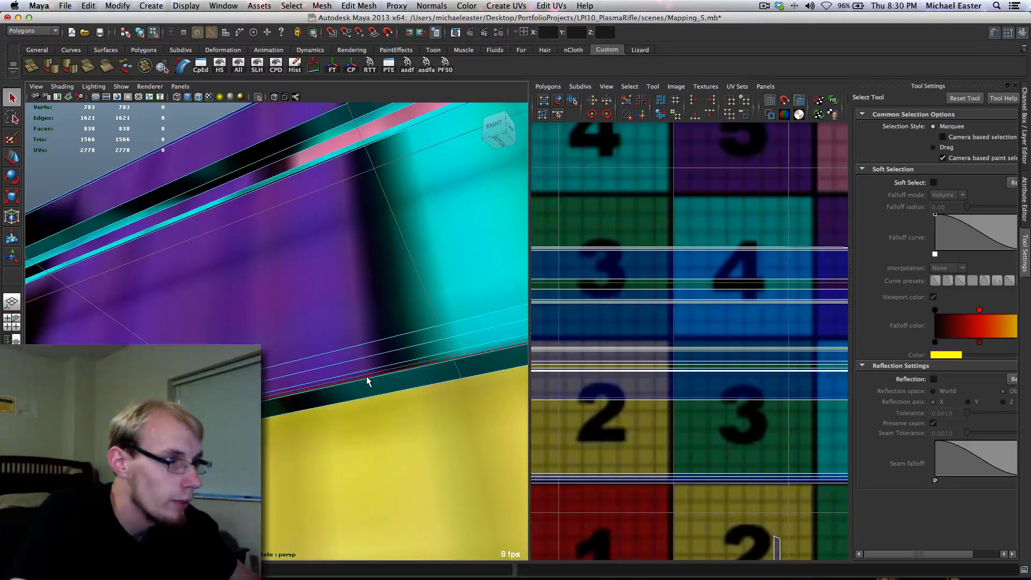
left_click(366, 380)
key("g")
Try to sew the body's lower right edge to the underside panel above the trigger guard, and undo the sew
scroll(376, 382, "down", 6)
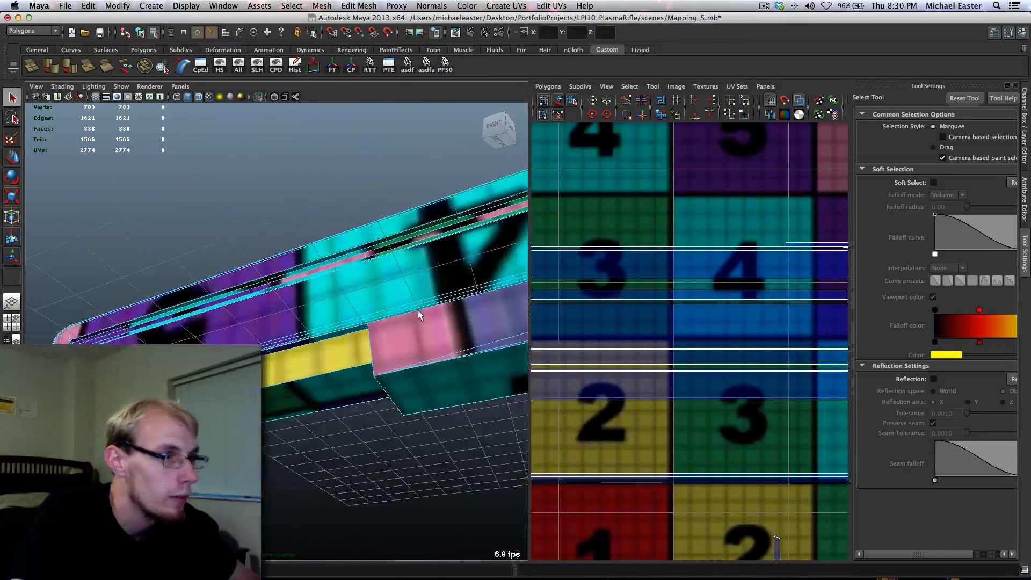
middle_click_drag(419, 312, 176, 334, "alt")
middle_click_drag(376, 281, 75, 355, "alt")
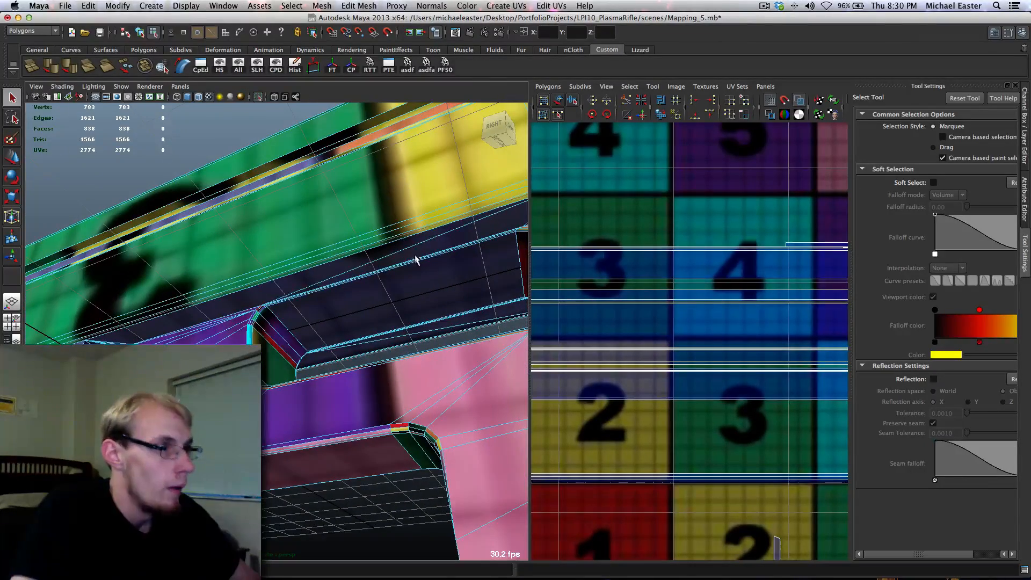
left_click(396, 245)
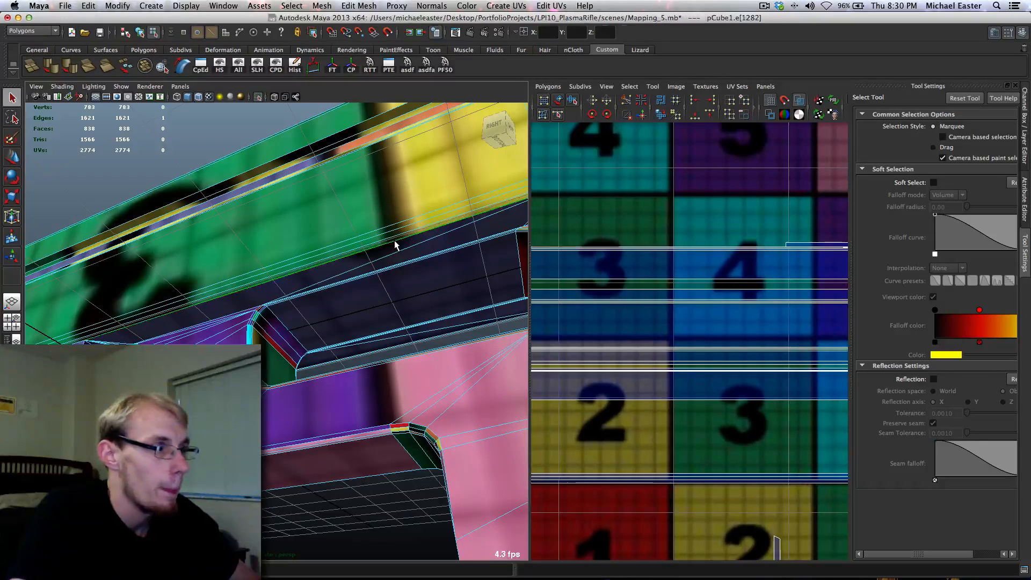
key("g")
left_click_drag(427, 258, 353, 313, "alt")
scroll(354, 262, "down", 10)
scroll(355, 311, "up", 15)
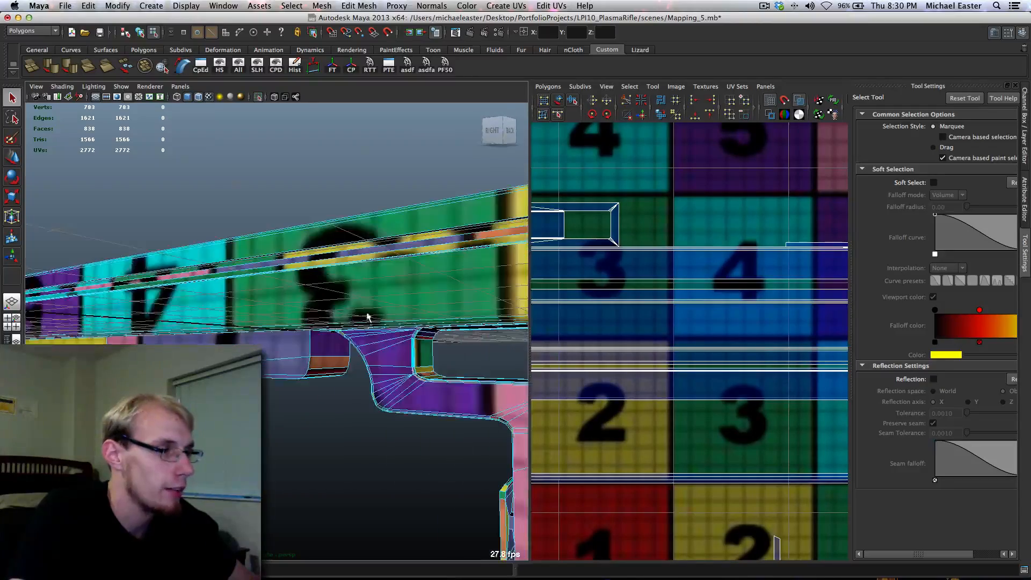
scroll(394, 290, "down", 12)
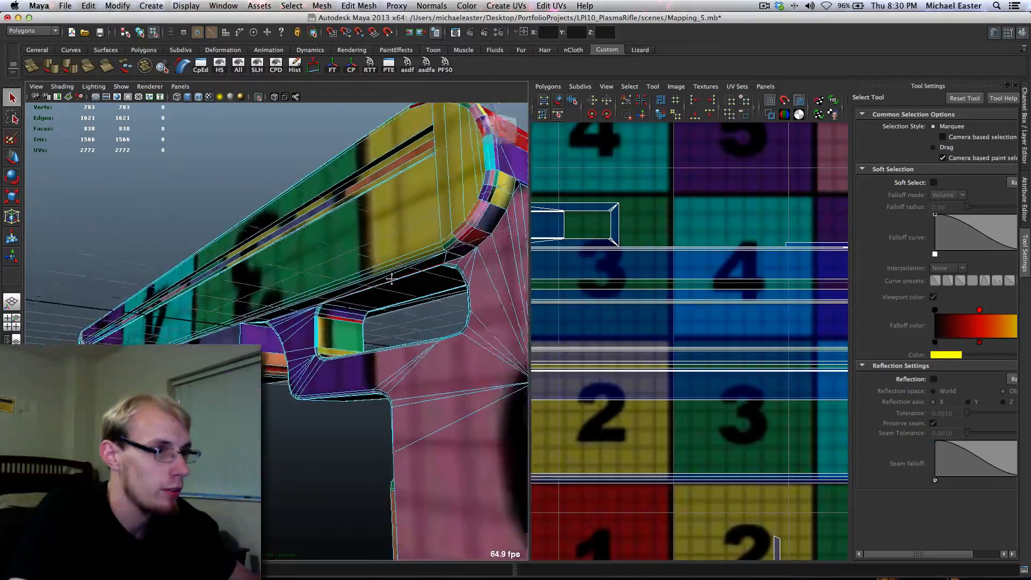
left_click_drag(395, 293, 409, 309, "alt")
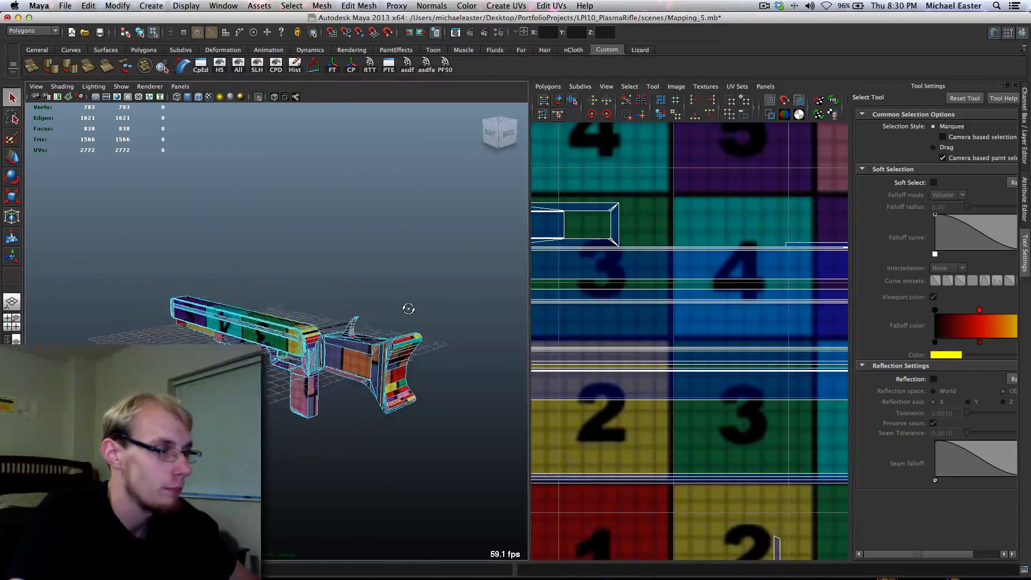
left_click_drag(353, 373, 450, 380, "alt")
key("z")
Sew the bevel strips along the body's lower left edge and the adjoining underside panel onto the left side's UV shell
scroll(244, 334, "up", 8)
scroll(244, 335, "up", 4)
key("g")
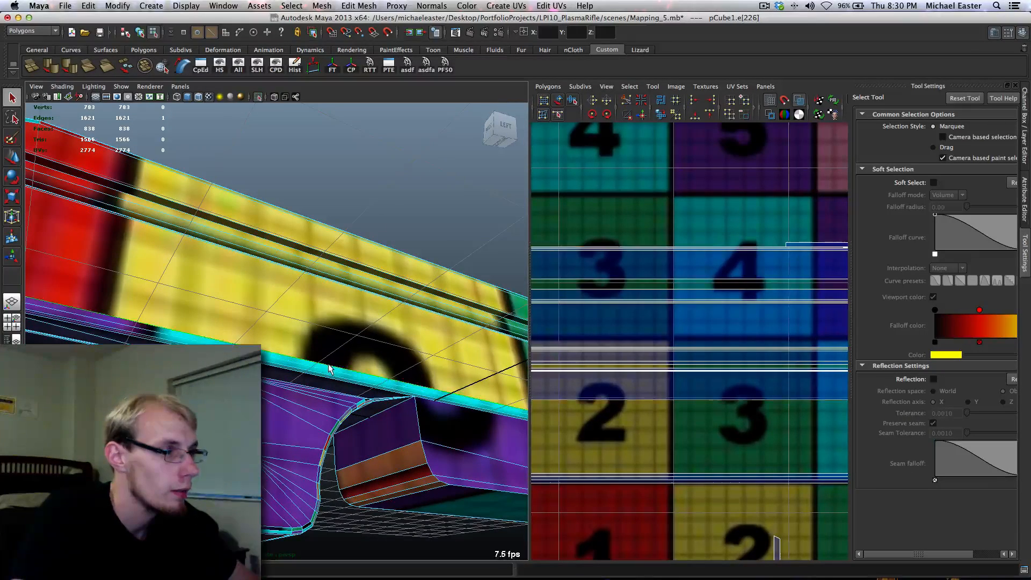
left_click(329, 369)
key("g")
left_click(326, 373)
key("g")
left_click(329, 380)
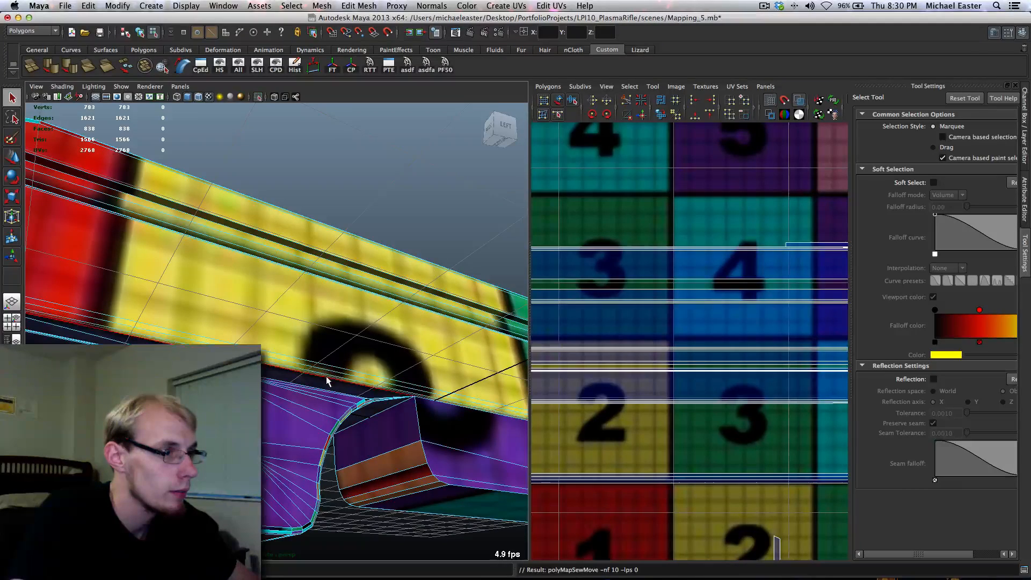
key("g")
Sew the remaining lower edges toward the muzzle on the body's left side onto the left side's UV shell
left_click_drag(326, 380, 273, 415, "alt")
left_click(272, 361)
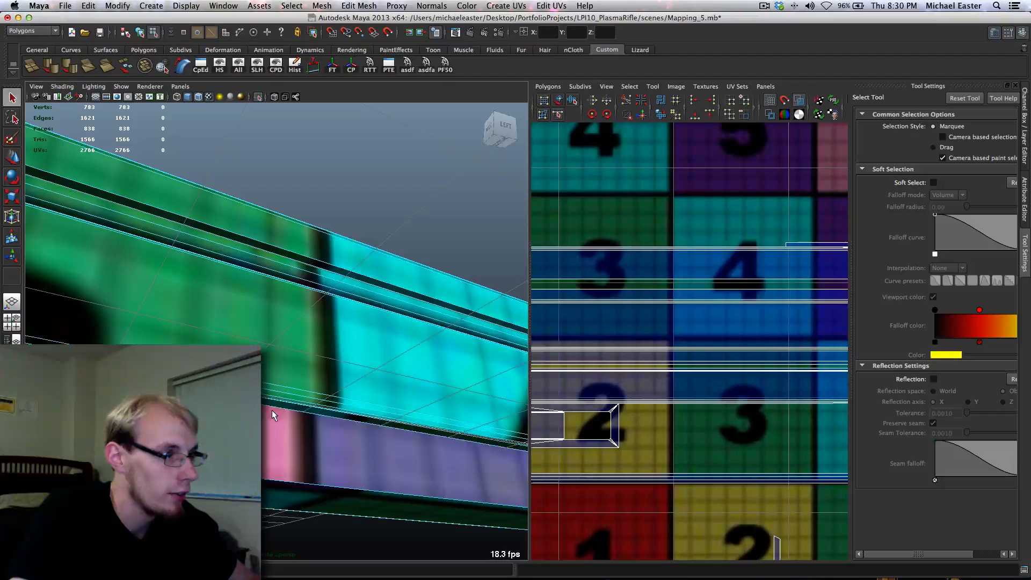
left_click(271, 404)
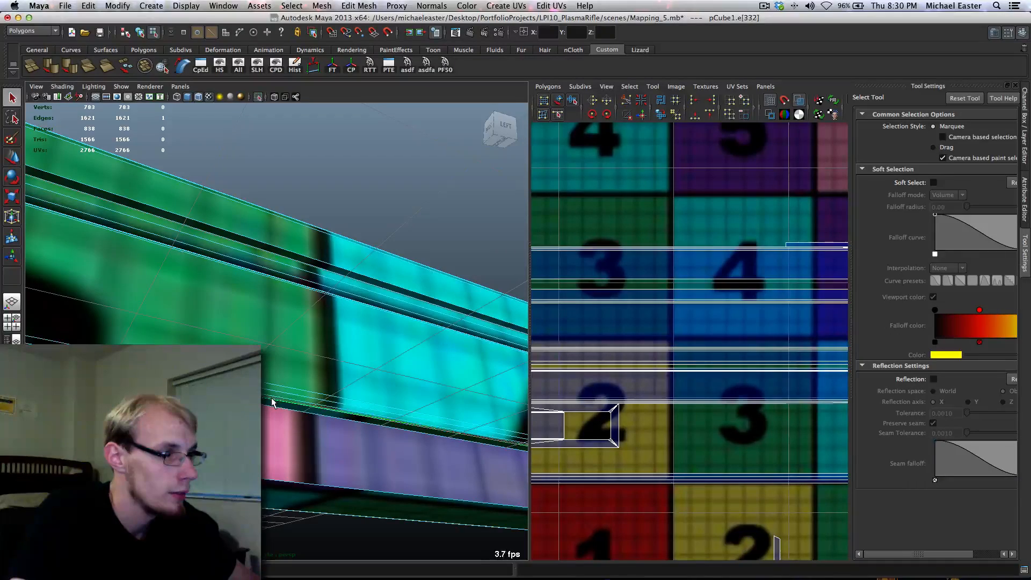
key("g")
left_click(272, 404)
key("g")
right_click_drag(271, 403, 226, 387, "alt")
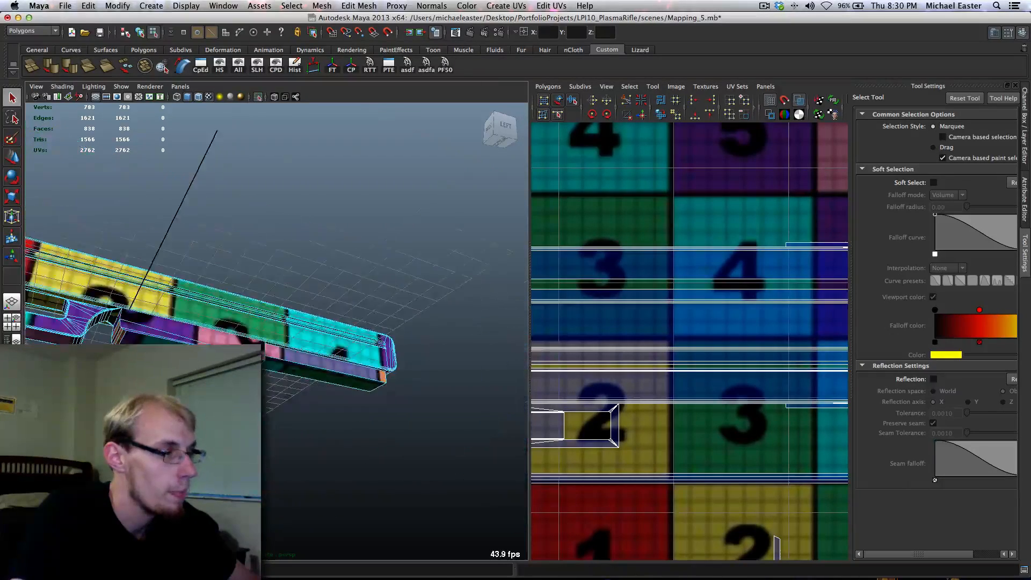
Examine the main body from the back, left, right and underside for remaining UV seams
left_click_drag(231, 347, 309, 410, "alt")
mouse_move(293, 371)
left_mouse_down("alt")
mouse_move(242, 338)
mouse_move(300, 340)
mouse_move(299, 364)
mouse_move(309, 363)
left_mouse_up("alt")
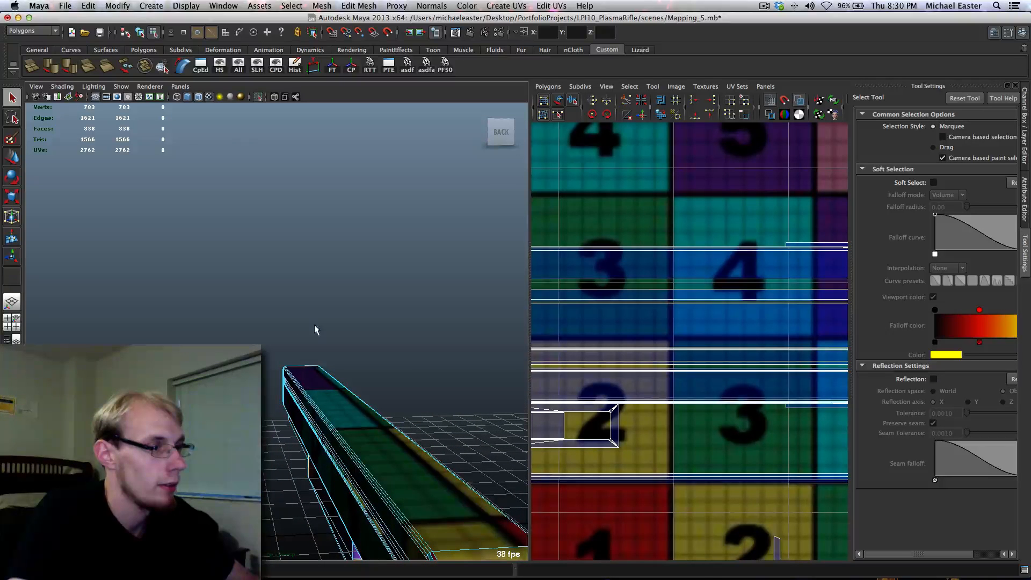
middle_click_drag(310, 418, 352, 437, "alt")
scroll(412, 405, "down", 10)
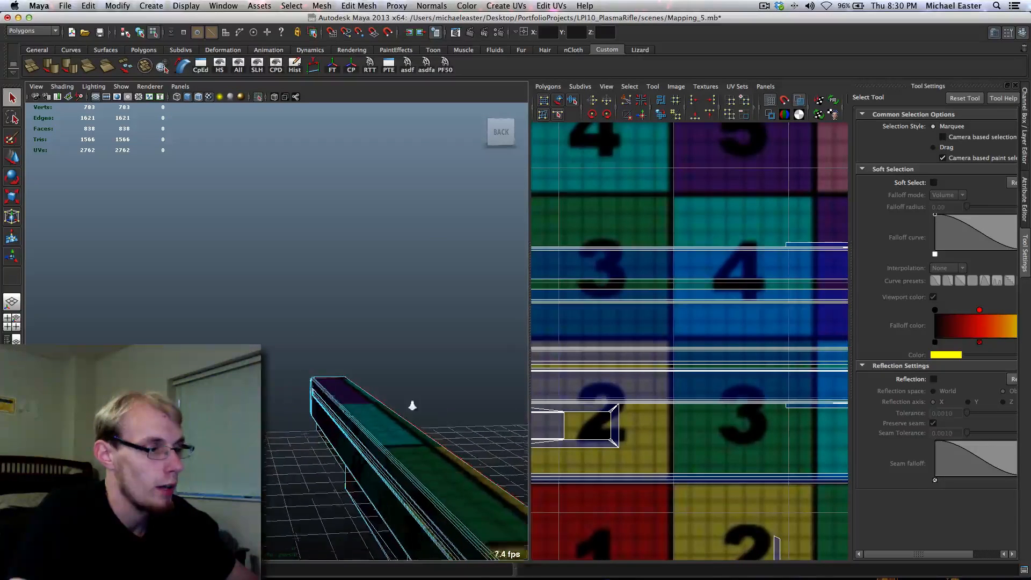
left_click_drag(400, 386, 438, 370, "alt")
scroll(376, 371, "up", 10)
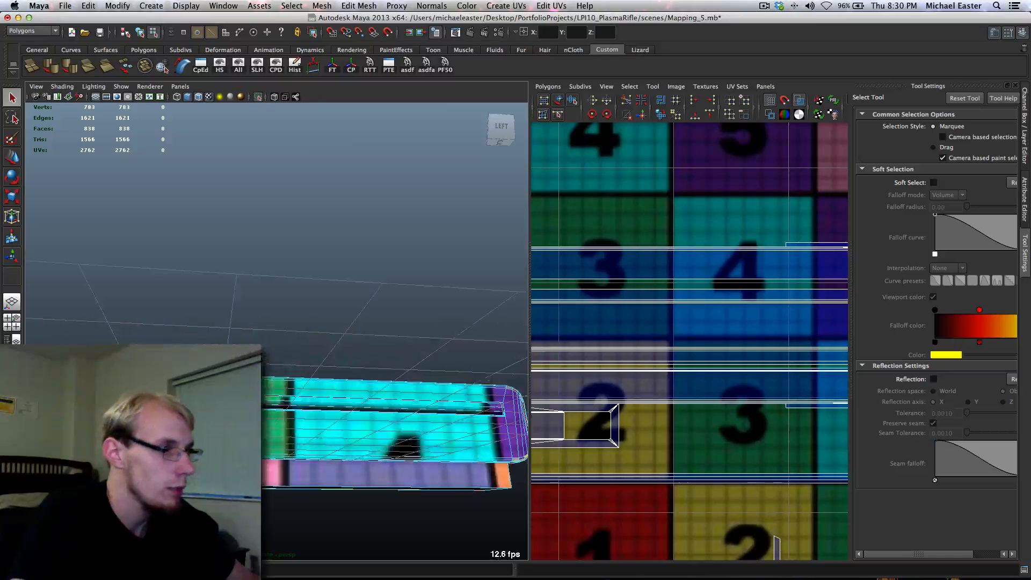
middle_click_drag(215, 374, 390, 312, "alt")
scroll(408, 370, "down", 10)
left_click_drag(323, 322, 441, 334, "alt")
scroll(385, 437, "up", 10)
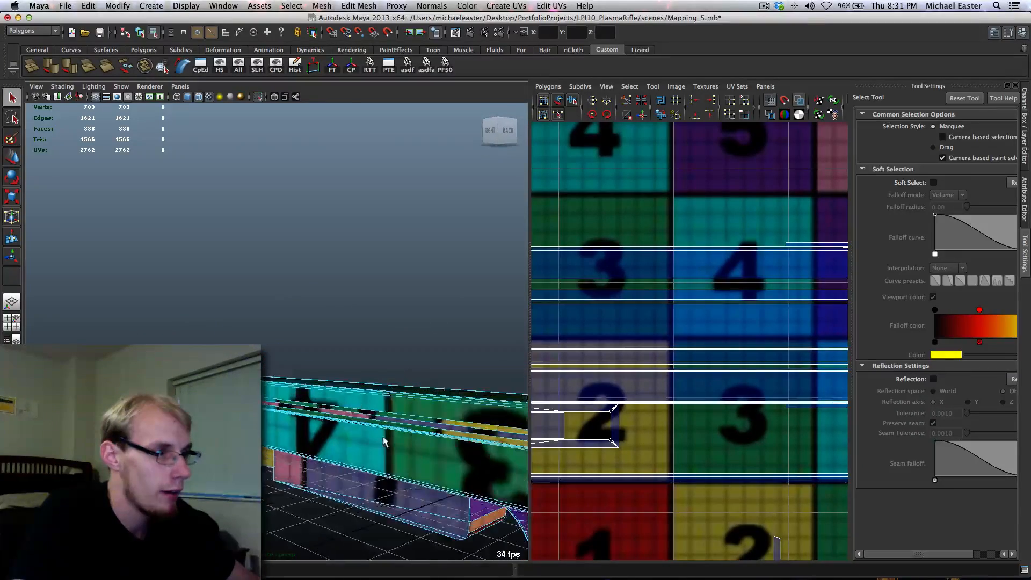
left_click_drag(385, 437, 297, 276, "alt")
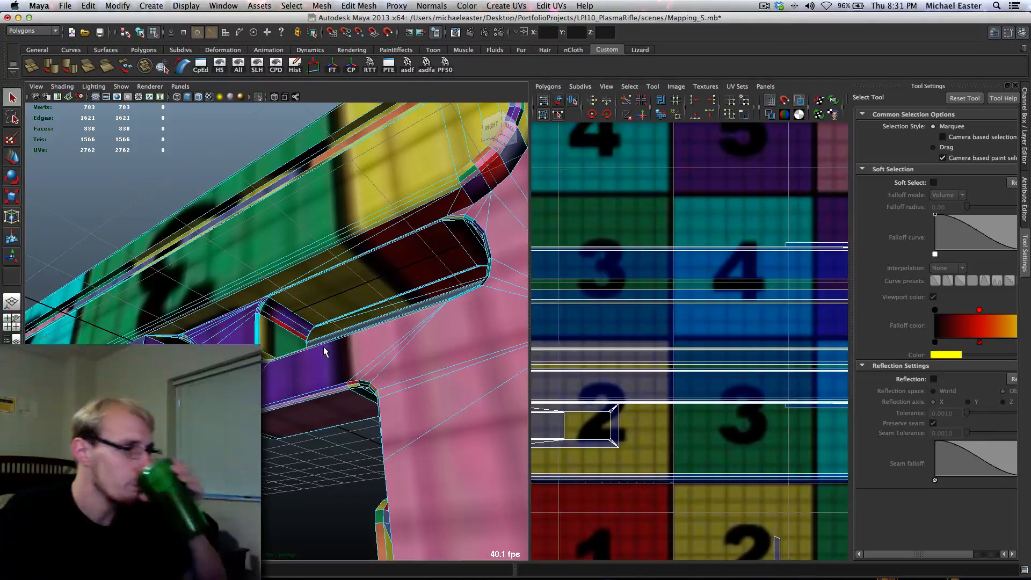
scroll(312, 339, "down", 5)
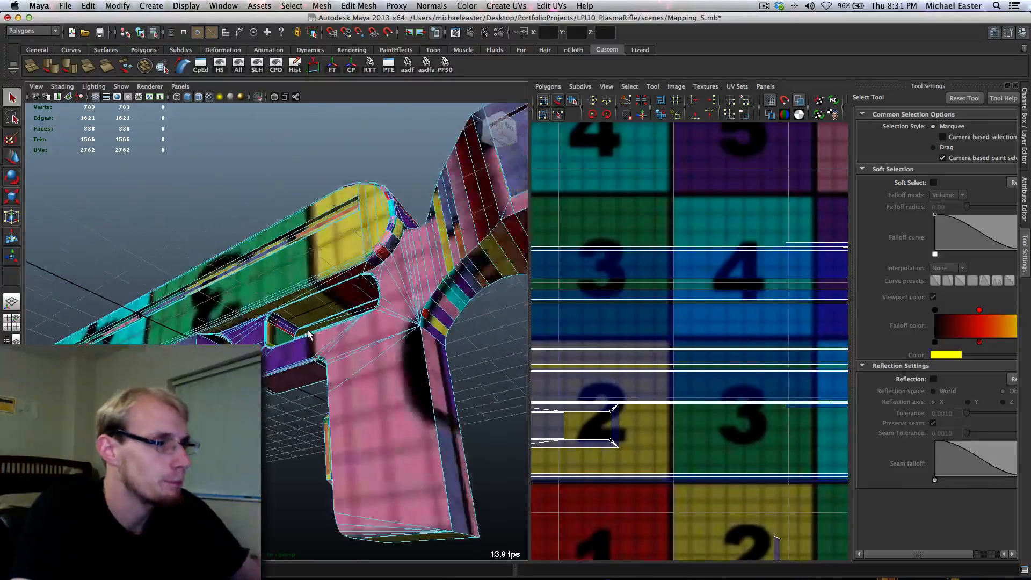
right_click_drag(309, 334, 395, 286, "alt")
Select the UVs around the body's stock end on the model to locate the matching pieces in the full UV layout
left_click(408, 223)
scroll(664, 285, "down", 3)
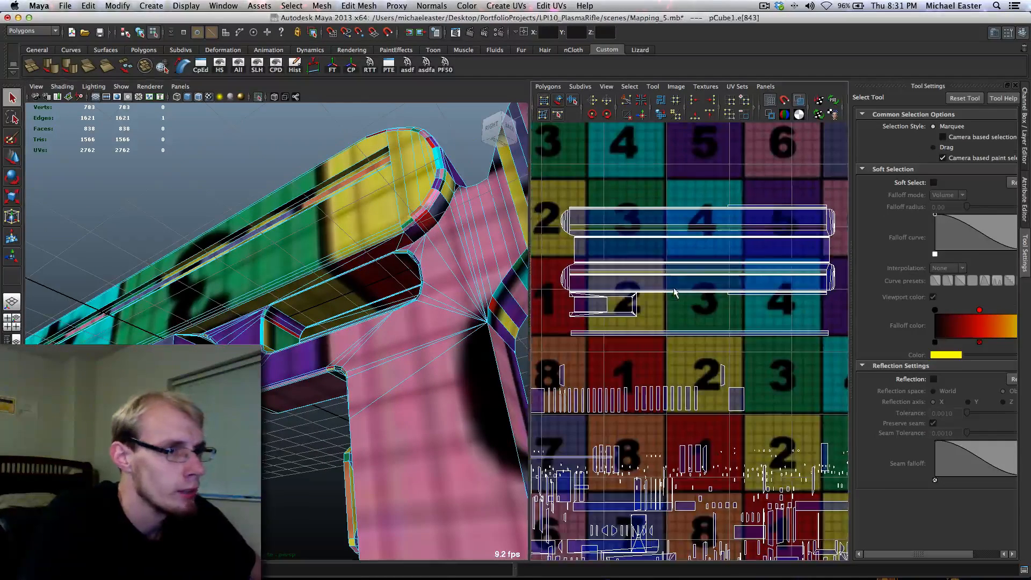
right_click(664, 285)
right_click_drag(675, 285, 668, 261)
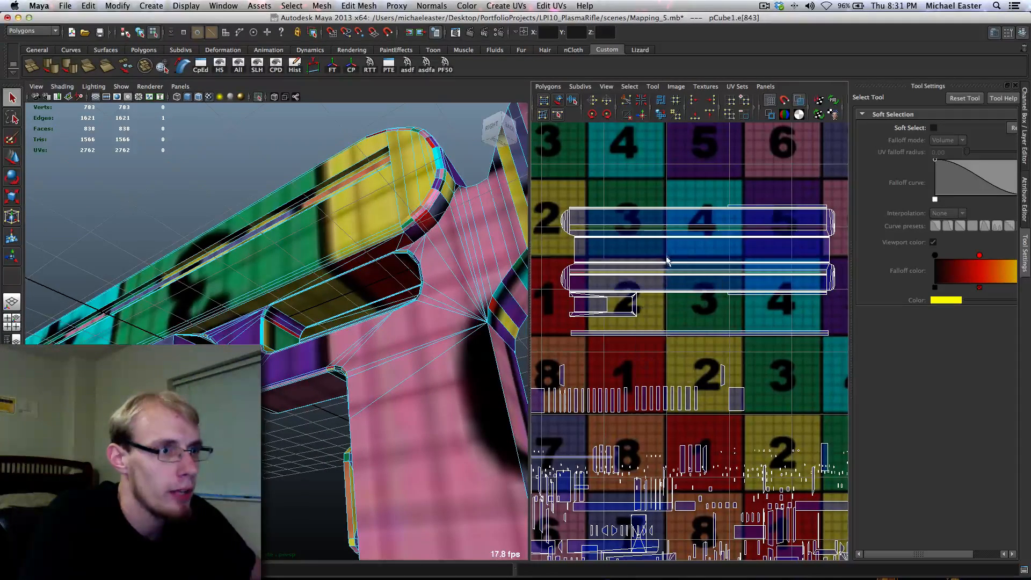
mouse_move(660, 248)
middle_mouse_down("alt")
mouse_move(631, 274)
mouse_move(660, 248)
middle_mouse_up("alt")
scroll(614, 249, "up", 3)
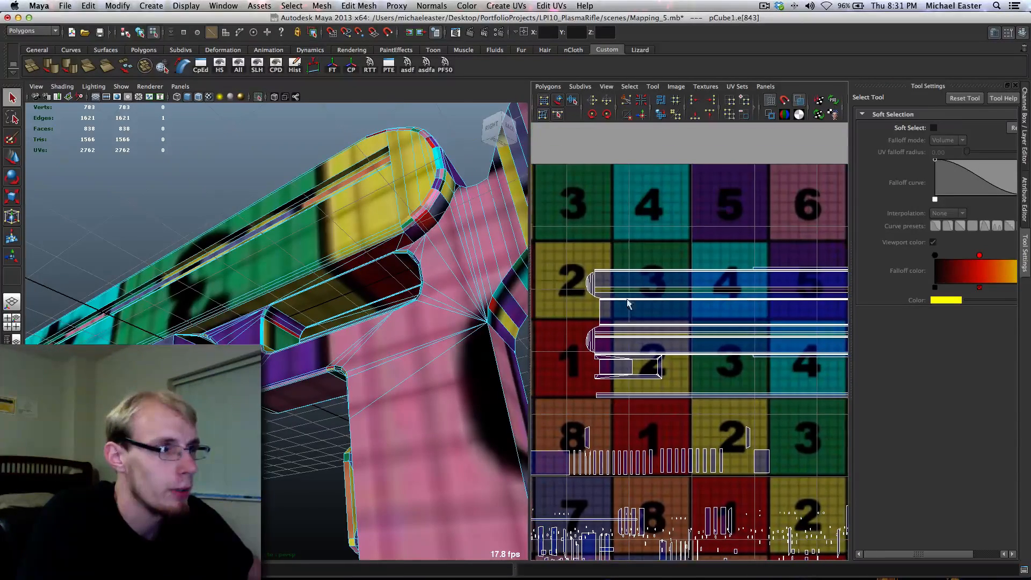
scroll(431, 247, "up", 3)
scroll(428, 226, "up", 2)
scroll(309, 220, "up", 3)
right_click_drag(310, 221, 241, 216)
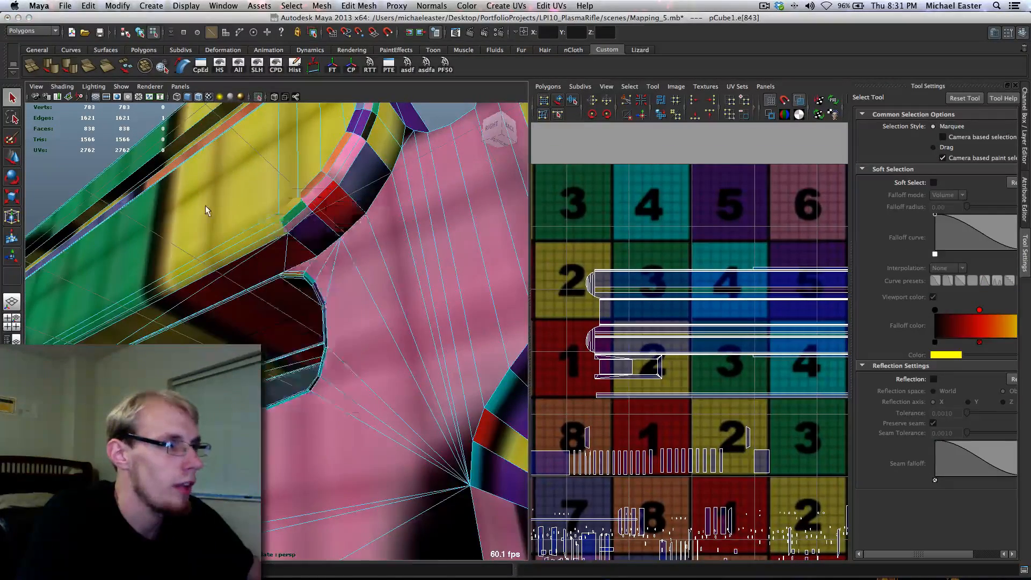
scroll(236, 214, "down", 8)
left_click_drag(228, 156, 499, 444)
right_click_drag(237, 321, 278, 317)
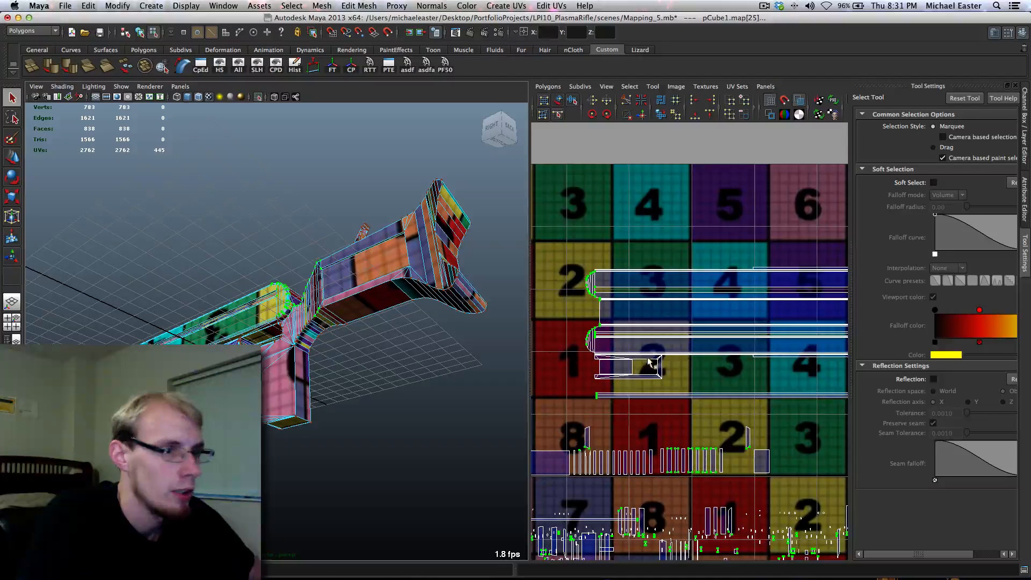
key("f")
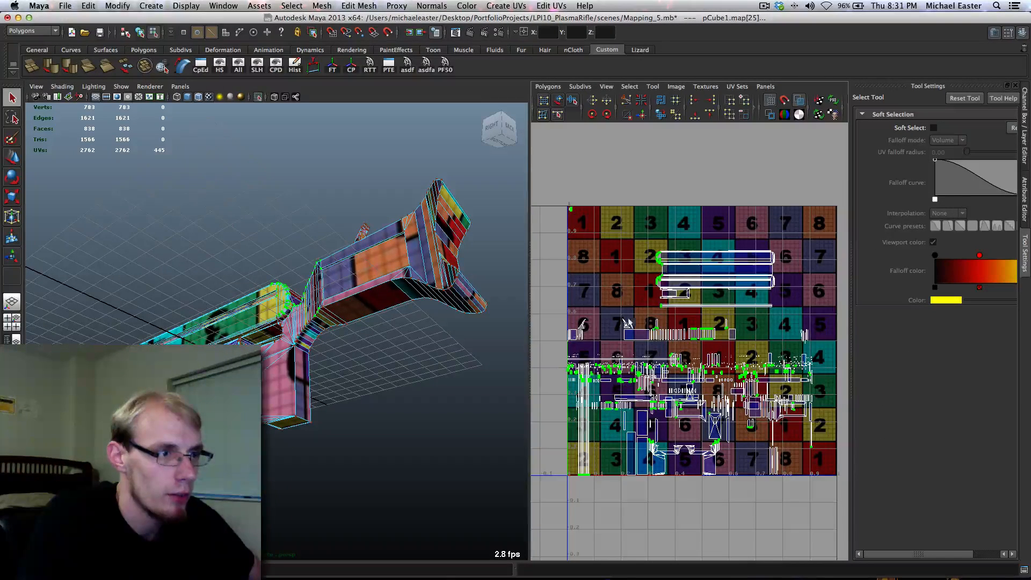
Select the curved, pointed UV shell above the row of narrow strips and frame the matching fin on the rifle
left_click_drag(602, 295, 642, 338)
key("f")
scroll(654, 344, "down", 3)
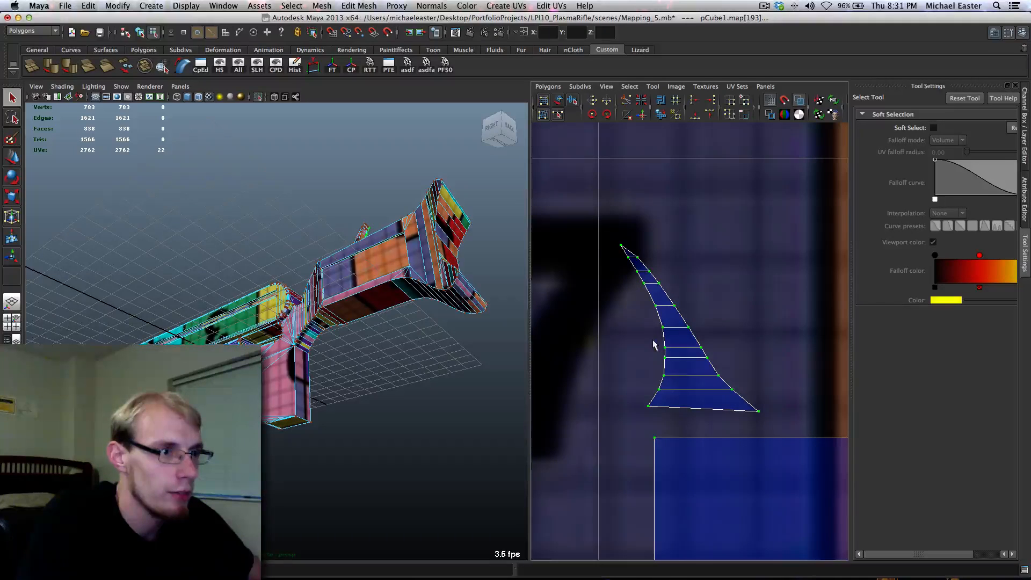
right_click_drag(726, 322, 725, 350)
key("a")
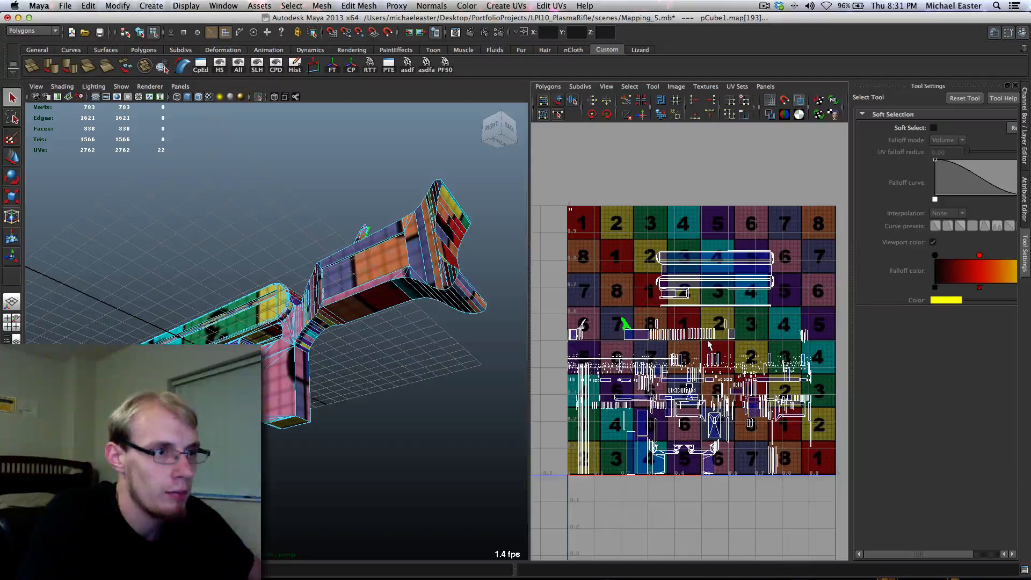
middle_click_drag(807, 360, 508, 375, "alt")
key("f")
key("a")
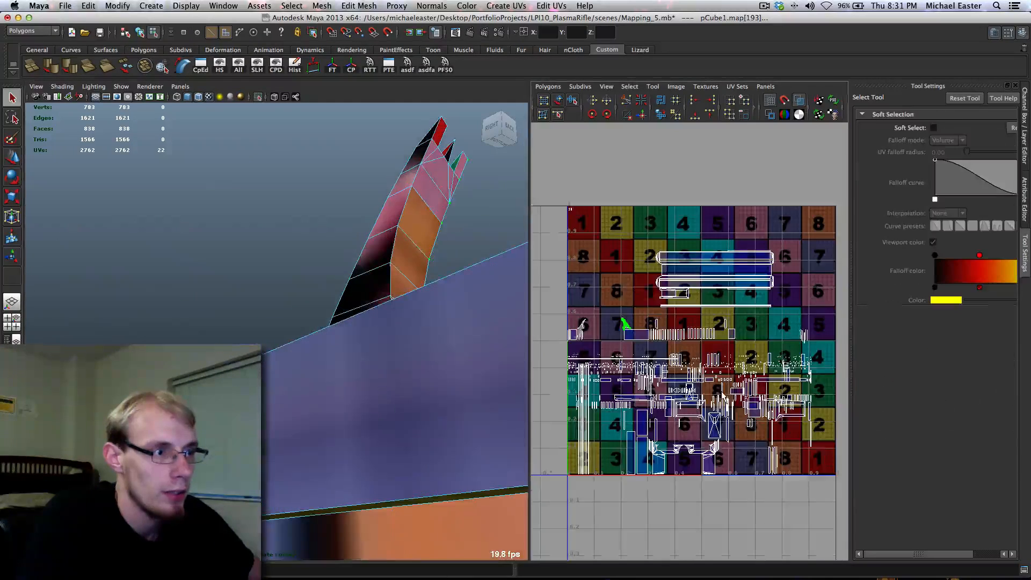
scroll(734, 378, "down", 2)
middle_click_drag(675, 388, 507, 437, "alt")
key("a")
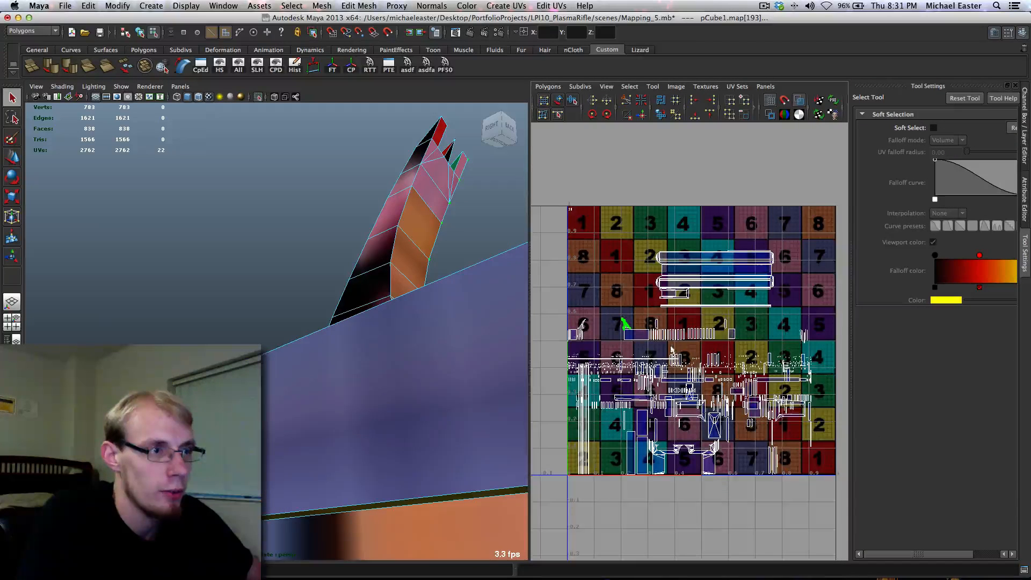
Examine the fin's curved, pointed UV shell up close and find its place in the full UV layout
middle_click_drag(705, 409, 545, 450, "alt")
key("a")
middle_click_drag(627, 332, 743, 346, "alt")
right_click_drag(743, 347, 780, 348)
key("f")
left_click_drag(666, 330, 728, 386)
key("f")
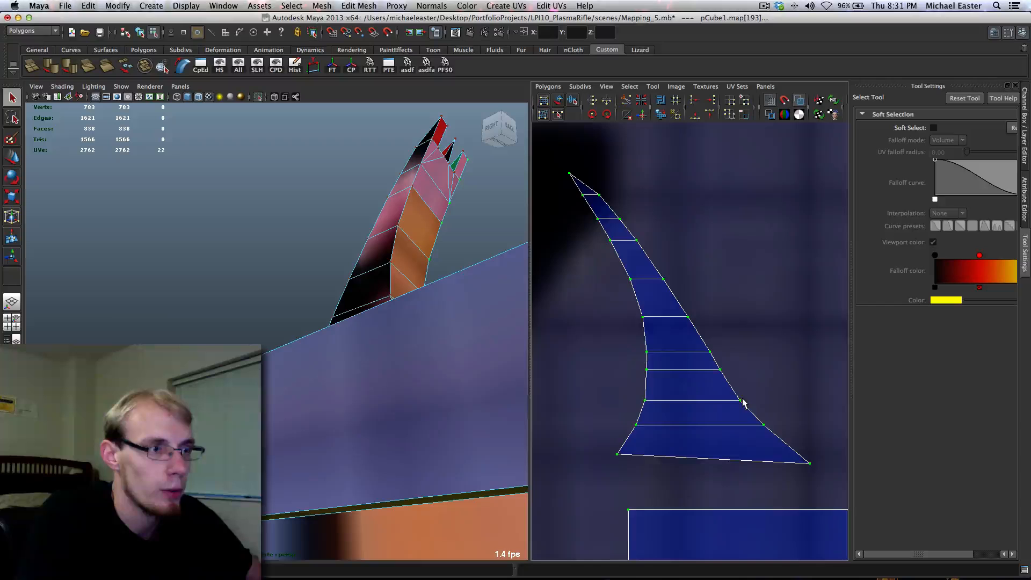
left_click_drag(706, 349, 745, 385)
key("f")
scroll(682, 339, "down", 10)
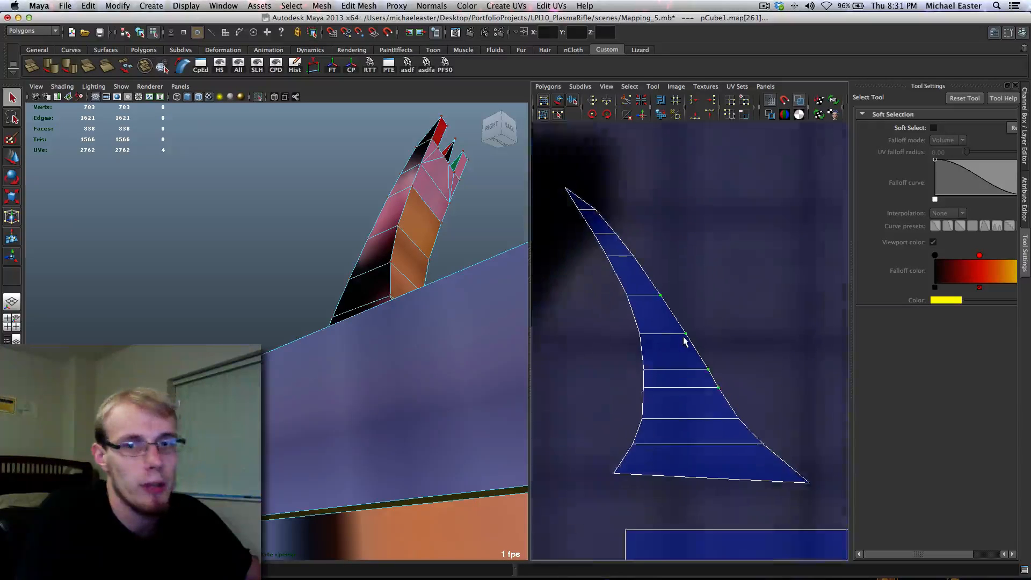
scroll(685, 347, "down", 17)
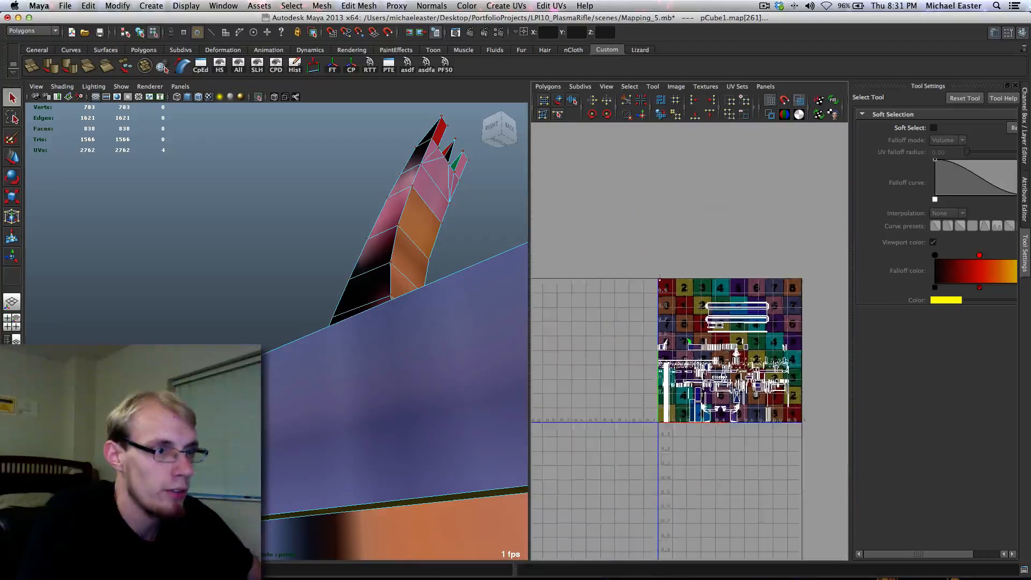
middle_click_drag(670, 351, 641, 365, "alt")
right_click_drag(641, 366, 811, 378, "alt")
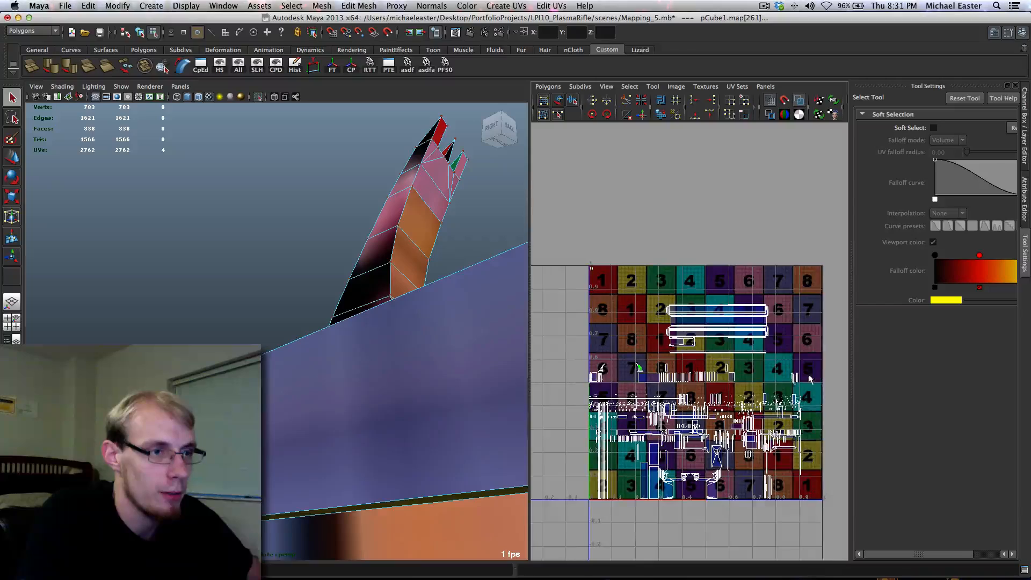
middle_click_drag(759, 371, 708, 364, "alt")
right_click_drag(707, 360, 746, 359, "alt")
middle_click_drag(746, 359, 784, 360, "alt")
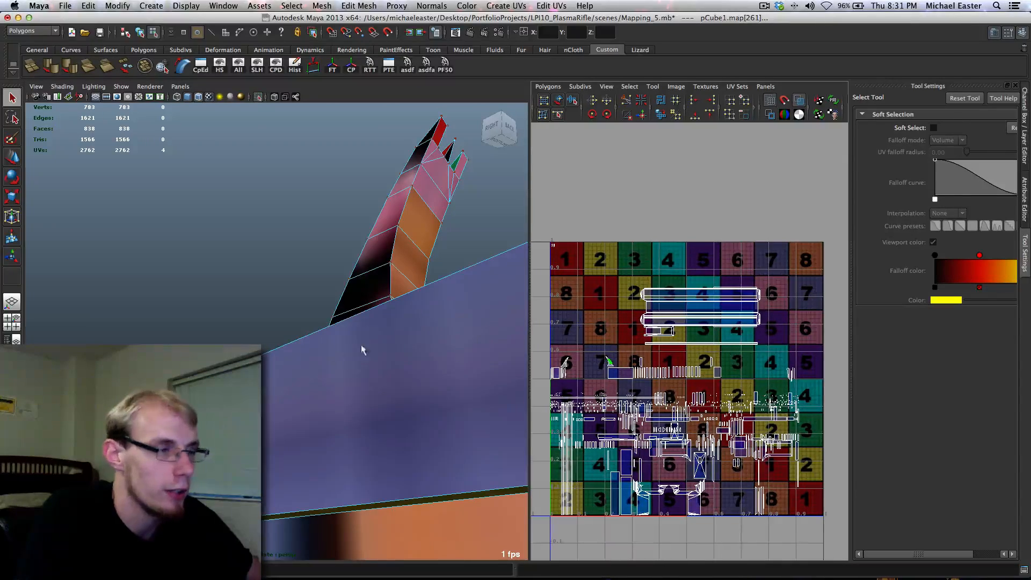
Select an edge beside the bevel on the body's rounded end on the model, using edge selection
scroll(355, 368, "down", 10)
left_click_drag(349, 382, 376, 424, "alt")
middle_click_drag(258, 412, 430, 395, "alt")
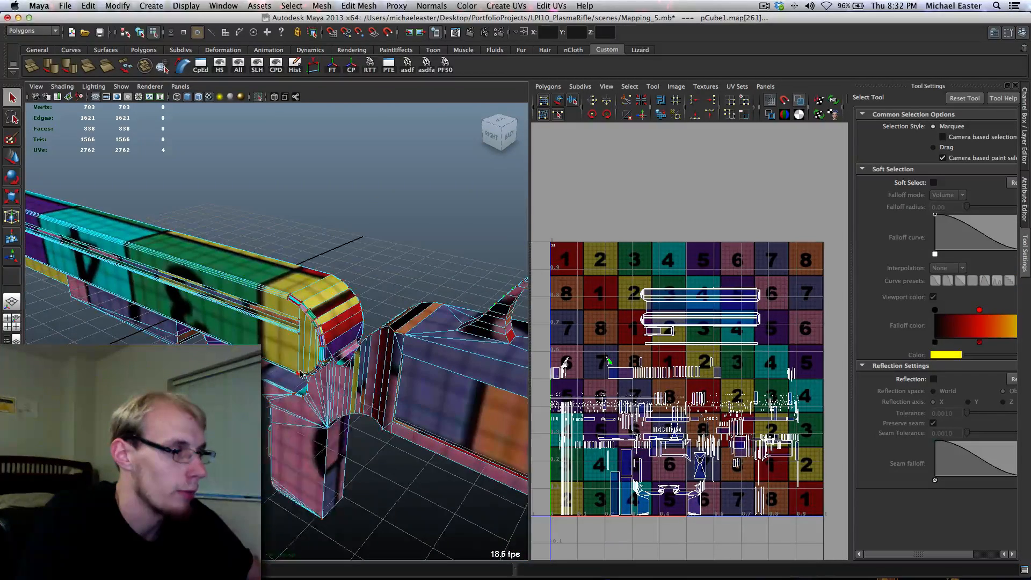
right_click_drag(306, 375, 362, 349)
left_click(367, 334)
middle_click_drag(295, 389, 278, 414, "alt")
scroll(279, 413, "up", 6)
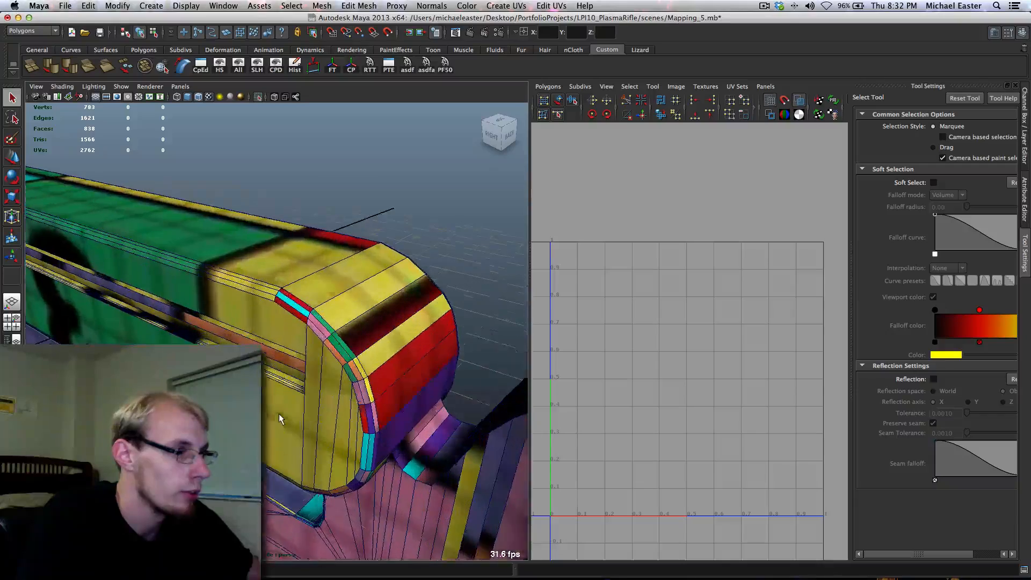
scroll(279, 414, "down", 1)
left_click(278, 337)
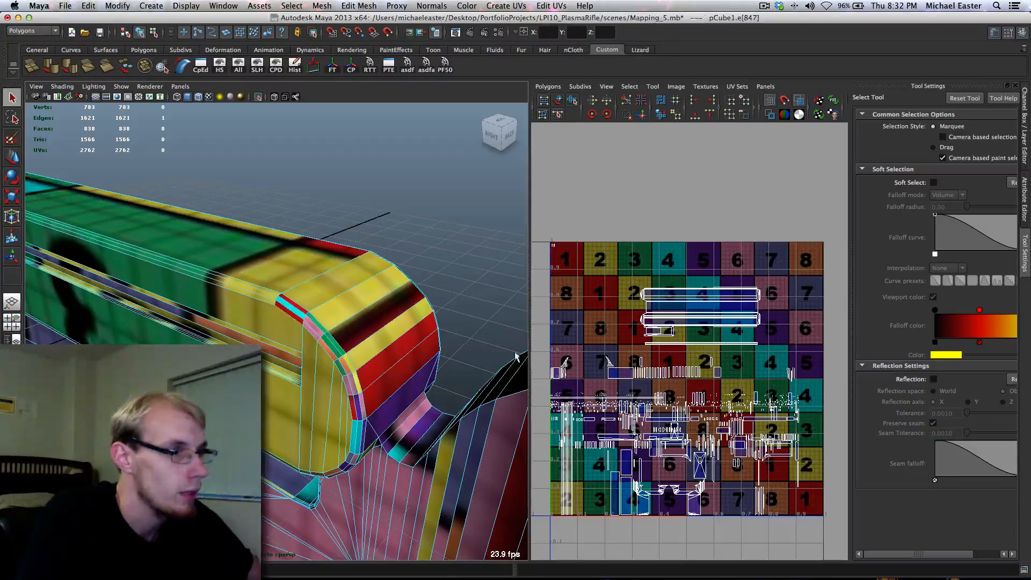
Examine the rounded ends of the body's long side shells in the UV layout, keeping the bevel edge on the model selected
scroll(693, 328, "up", 3)
right_click(734, 303)
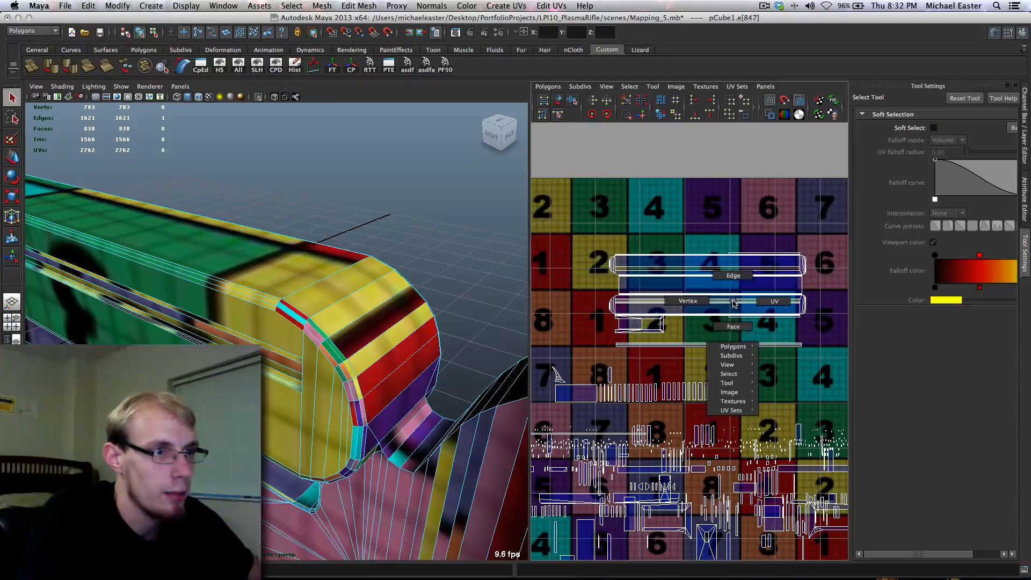
right_click_drag(733, 316, 733, 325)
scroll(741, 290, "up", 3)
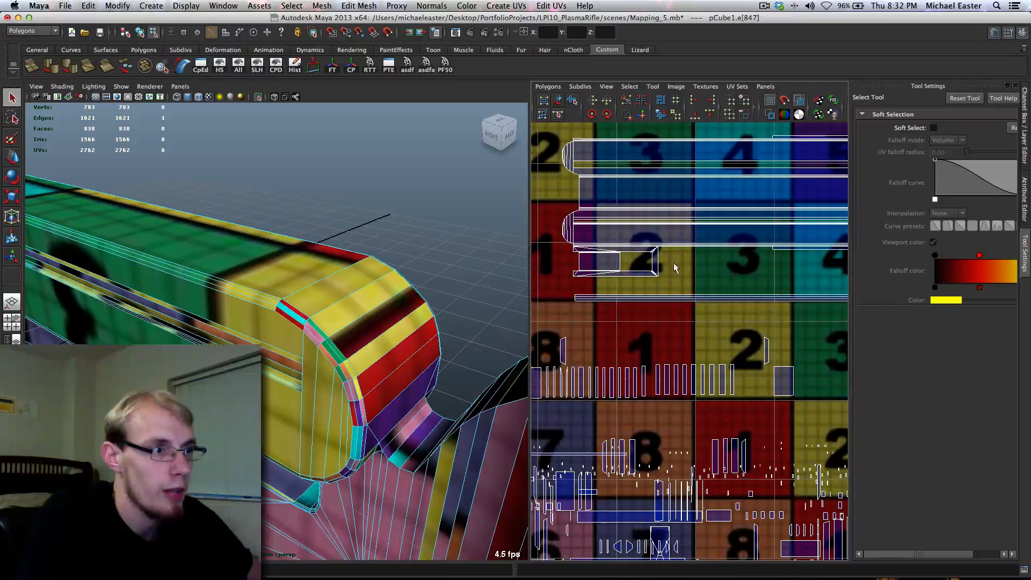
scroll(676, 269, "up", 5)
middle_click_drag(763, 352, 691, 558, "alt")
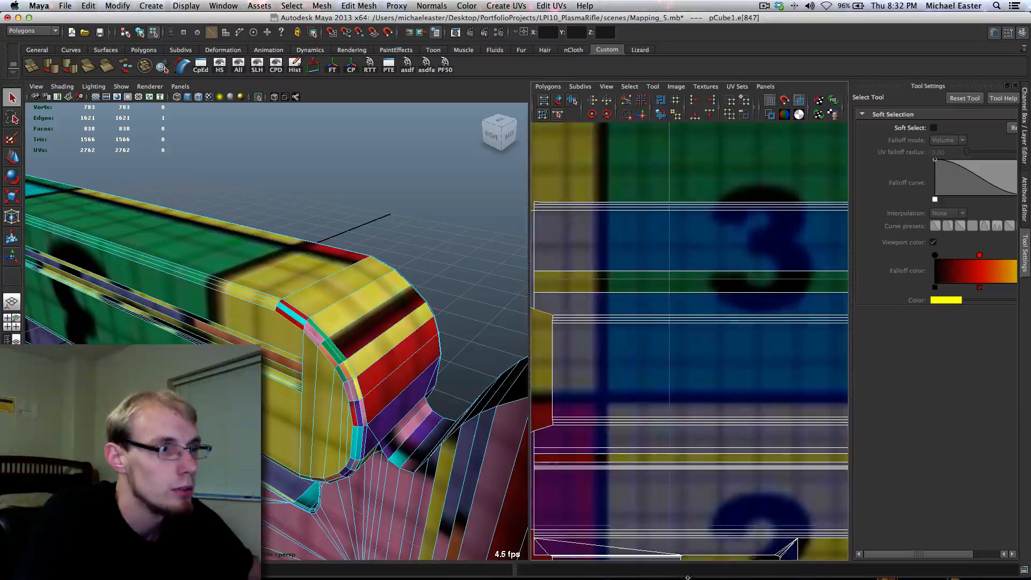
middle_click_drag(638, 395, 511, 437, "alt")
middle_click_drag(844, 434, 425, 404, "alt")
mouse_move(839, 430)
middle_mouse_down("alt")
mouse_move(494, 410)
mouse_move(555, 359)
middle_mouse_up("alt")
scroll(627, 334, "down", 5)
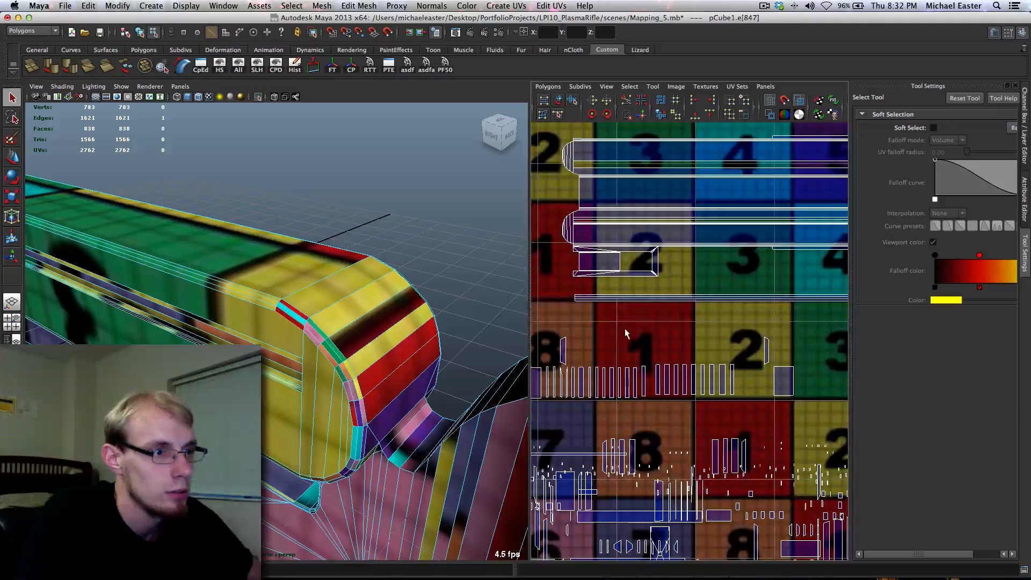
scroll(618, 349, "down", 5)
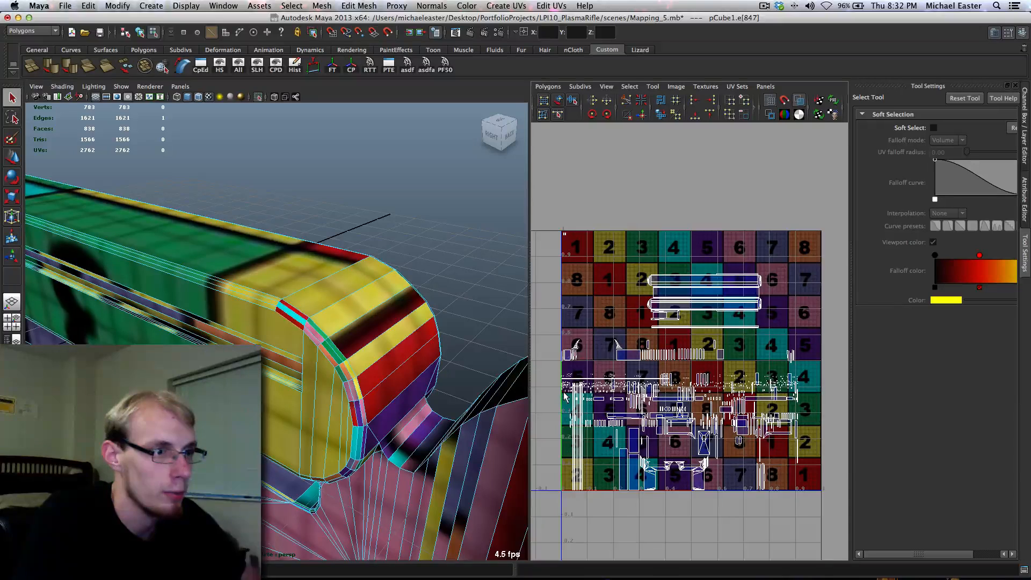
key("w")
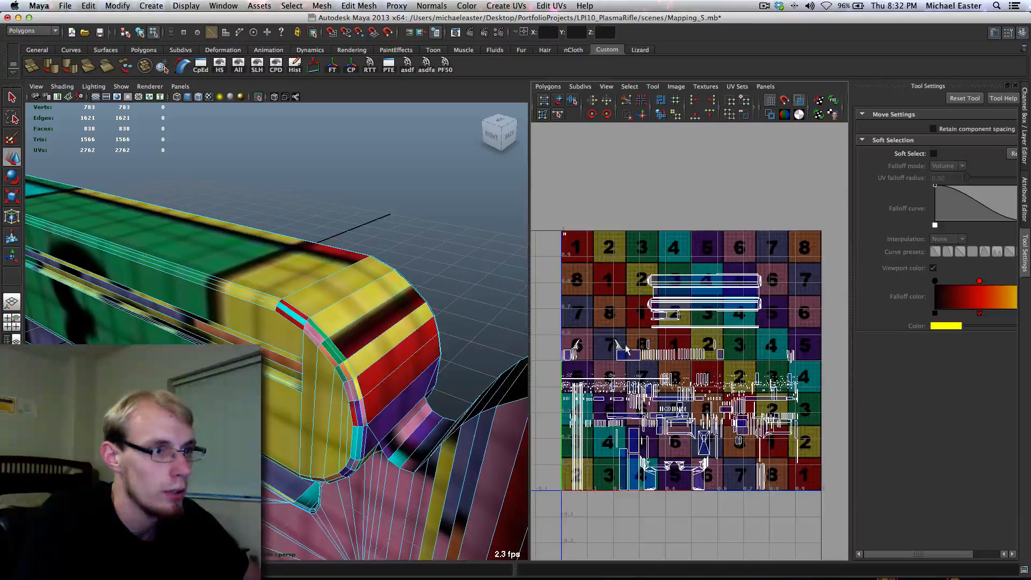
scroll(654, 338, "down", 4)
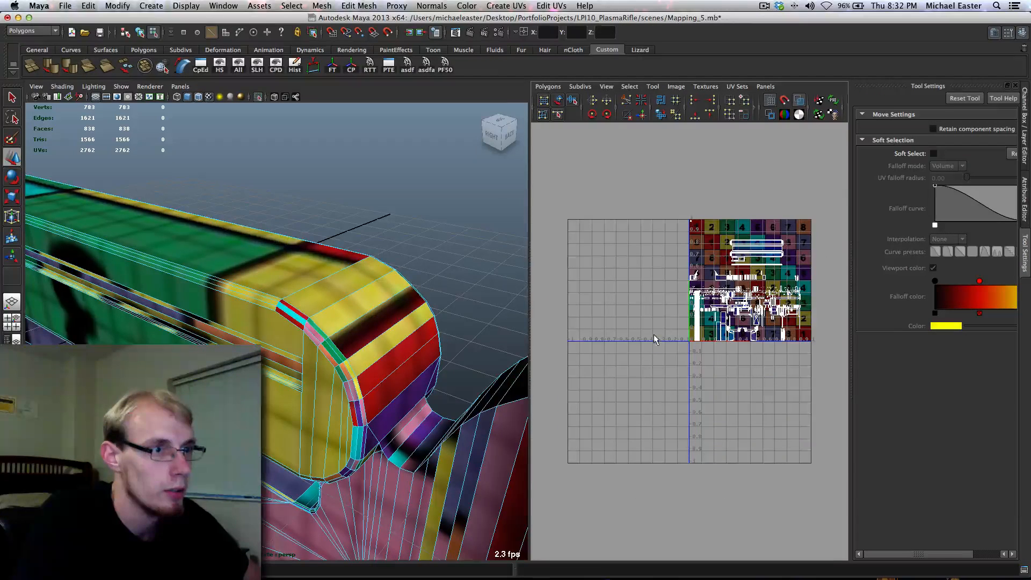
left_click(291, 321)
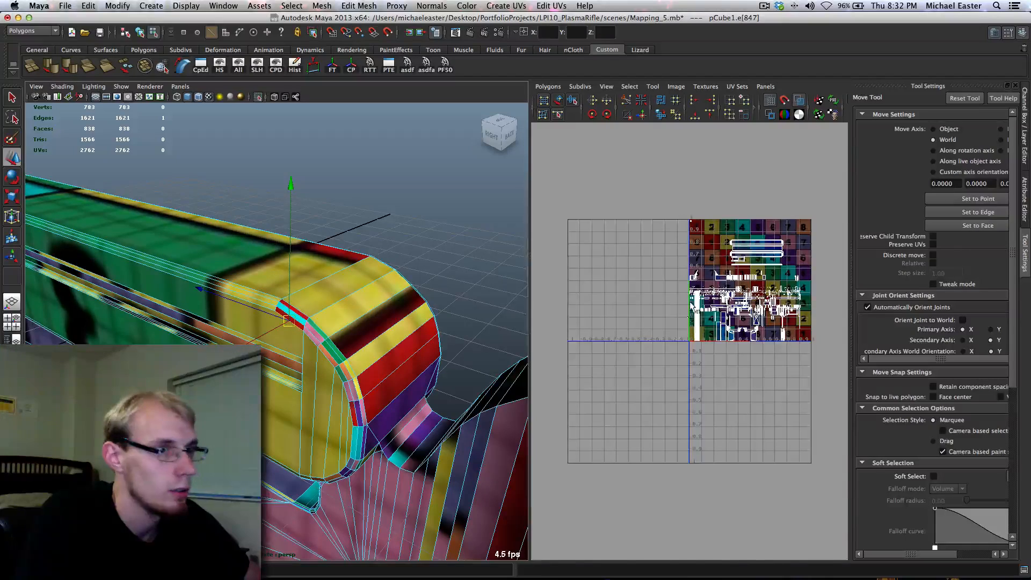
scroll(685, 308, "up", 5)
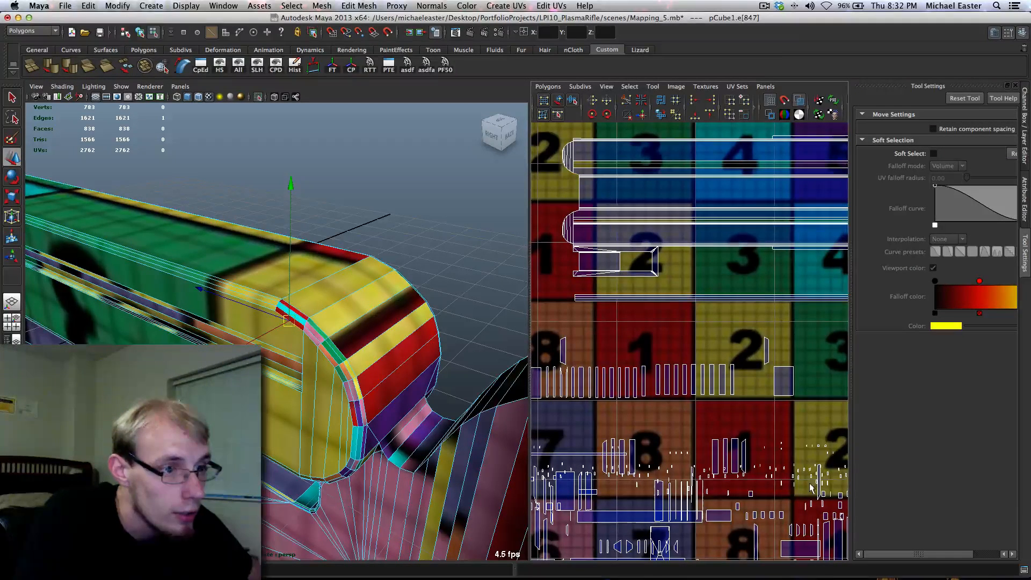
scroll(600, 265, "up", 5)
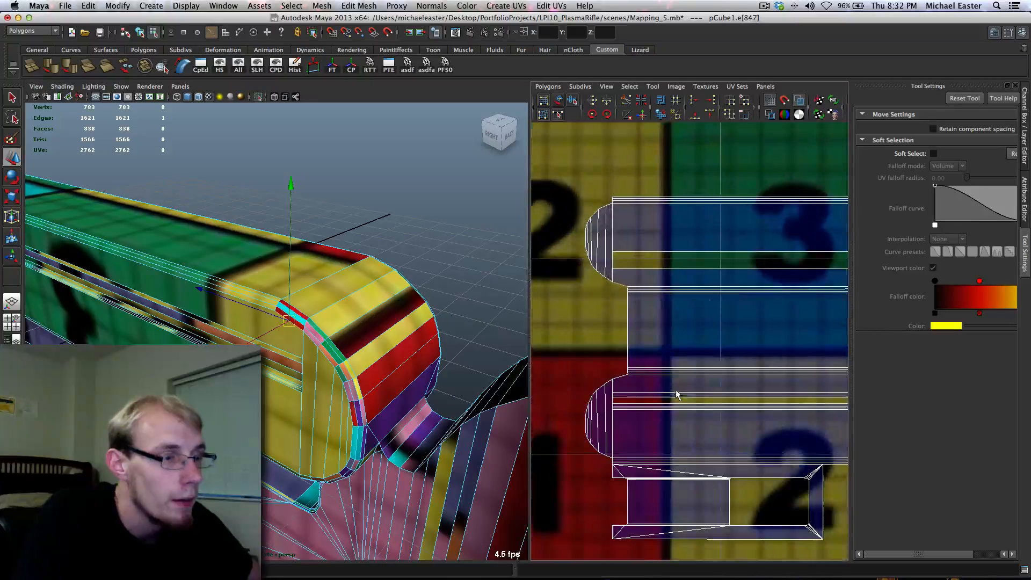
Move and sew the first two inner bevel segments onto the lower curve of the upper side shell's rounded end
right_click_drag(664, 303, 616, 274, "shift")
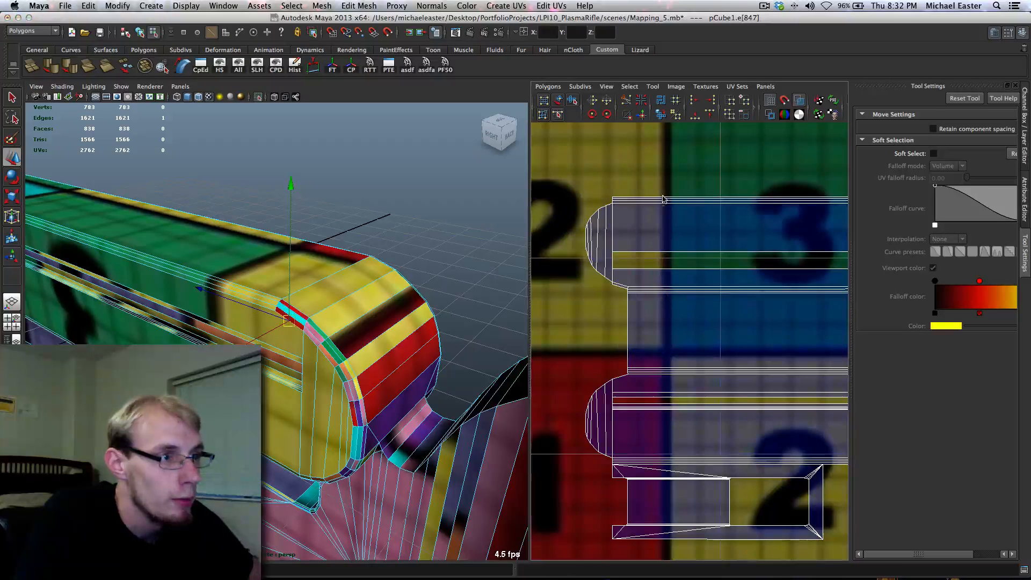
left_click(609, 279)
key("g")
left_click(601, 273)
key("g")
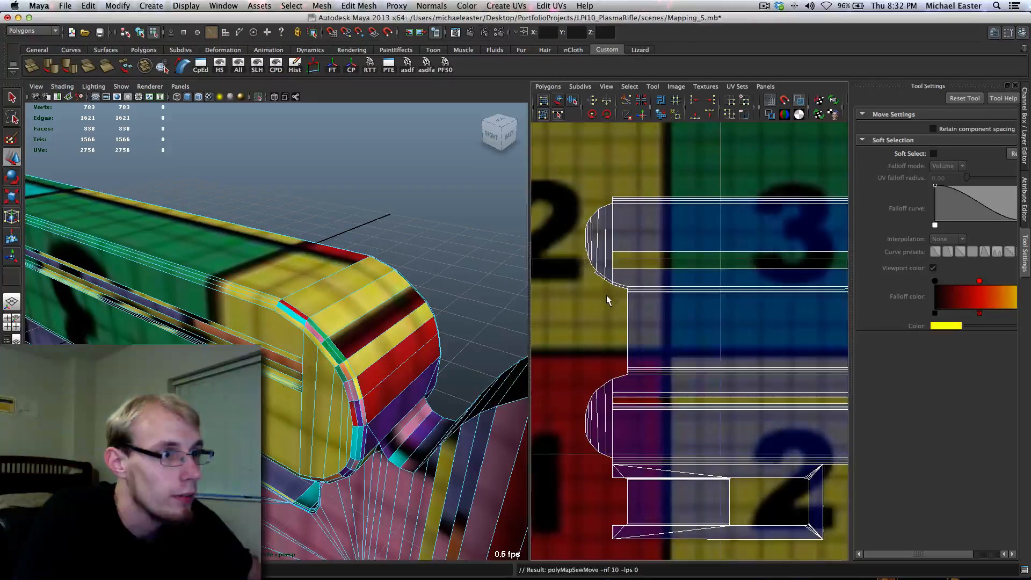
Sew the next inner bevel segments onto the rounded end, continuing up the lower curve from the attached strip
scroll(607, 295, "up", 5)
middle_click_drag(607, 295, 731, 337, "alt")
scroll(725, 338, "up", 5)
scroll(724, 339, "up", 2)
middle_click_drag(629, 248, 733, 339, "alt")
scroll(725, 337, "up", 5)
middle_click_drag(668, 274, 715, 331, "alt")
scroll(725, 317, "down", 3)
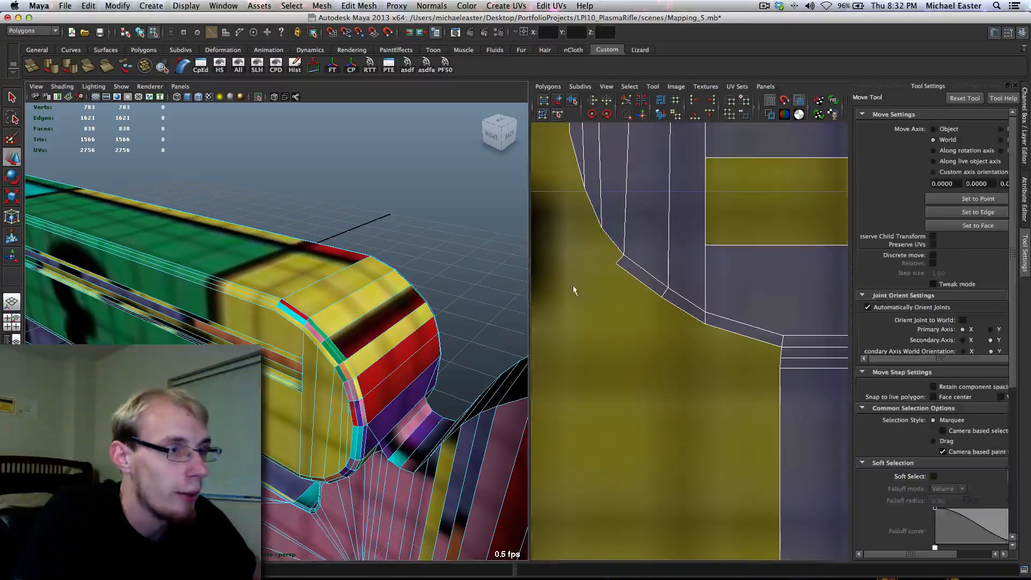
middle_click_drag(628, 198, 646, 274, "alt")
left_click(620, 320)
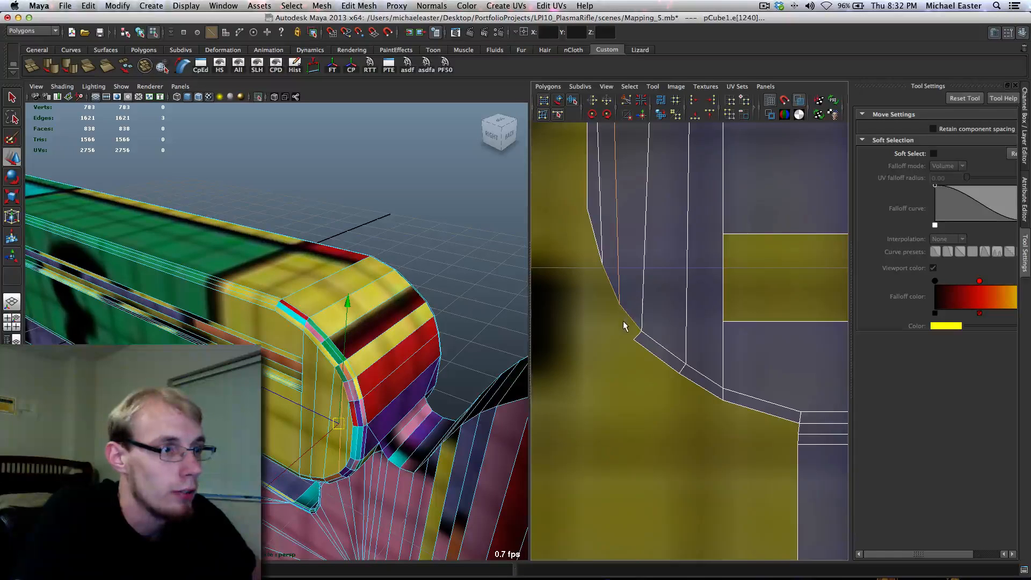
left_click(621, 310)
left_click_drag(621, 318, 621, 320)
key("g")
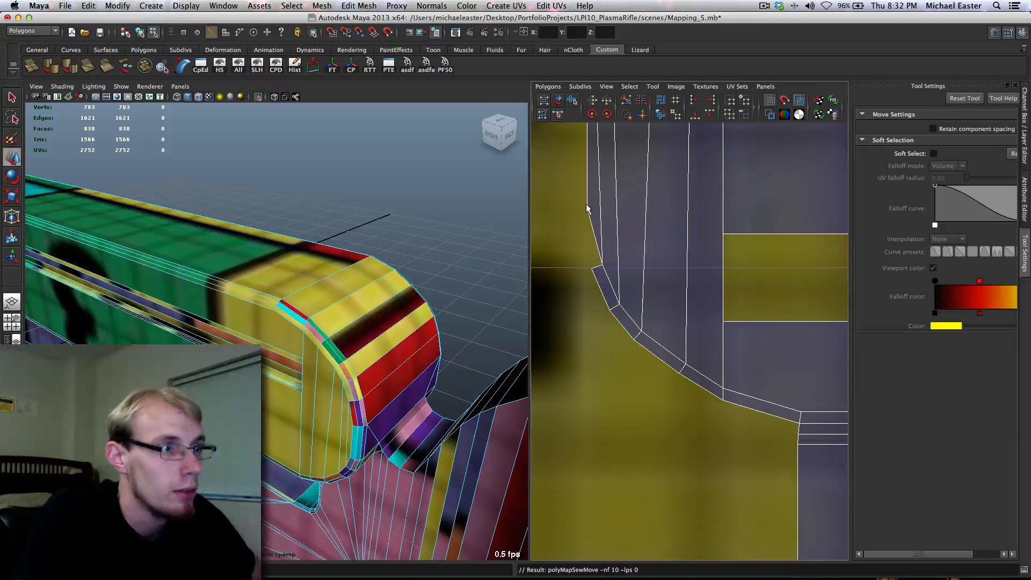
Sew the remaining inner bevel segments around the outermost part and upper curve of the rounded end
left_click_drag(585, 203, 610, 231)
key("g")
scroll(650, 200, "down", 4)
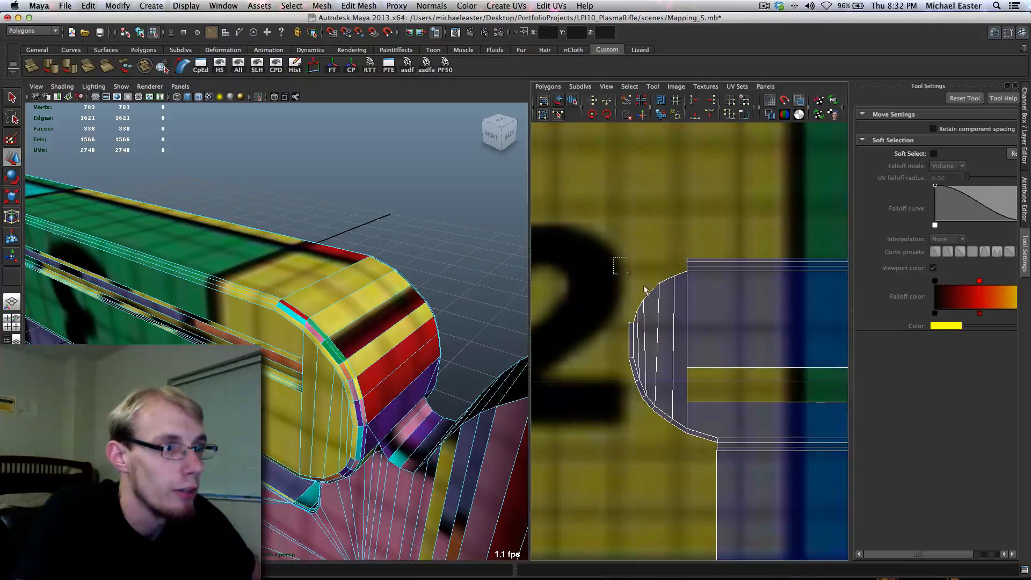
left_click_drag(644, 286, 678, 317)
key("g")
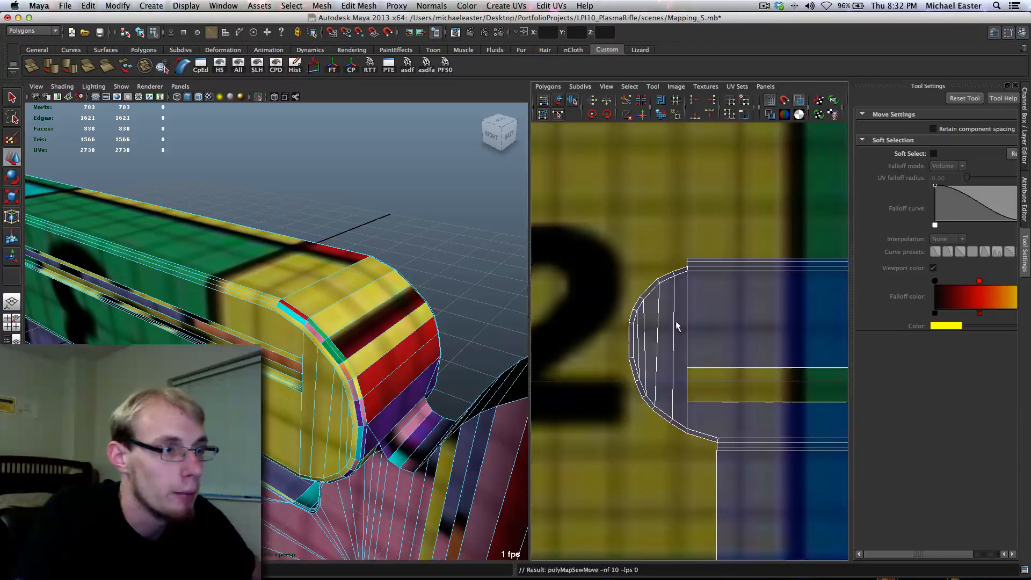
Try to sew all the outer bevel segments around the rounded end at once, and undo the sewing
middle_click_drag(677, 326, 674, 297, "alt")
left_click_drag(605, 210, 674, 444)
key("g")
left_click_drag(593, 194, 672, 433)
key("g")
key("ctrl+z")
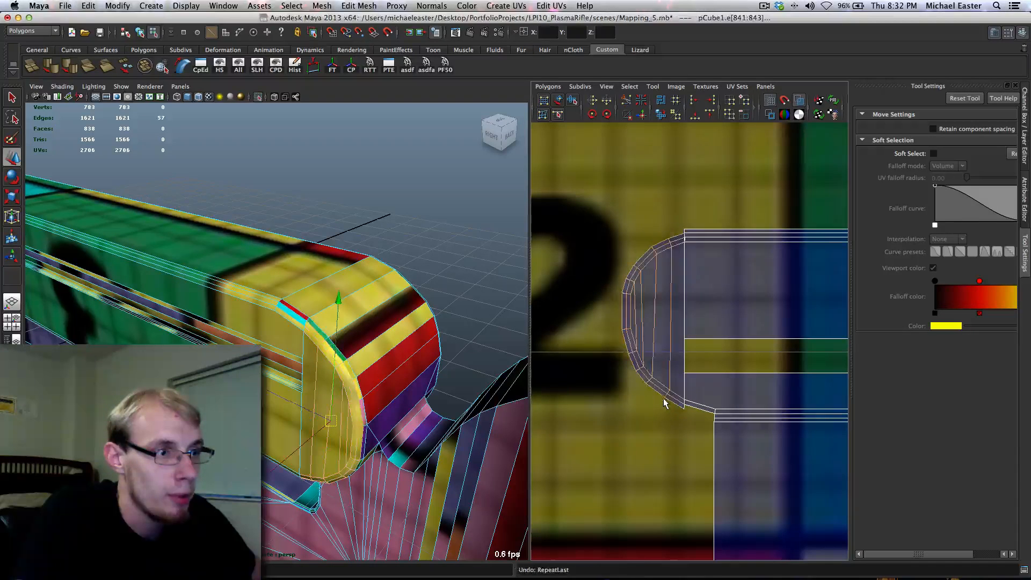
key("ctrl+z")
key("ctrl+z")
Sew the second row of bevel segments one by one along the lower curve of the rounded end
left_click(670, 396)
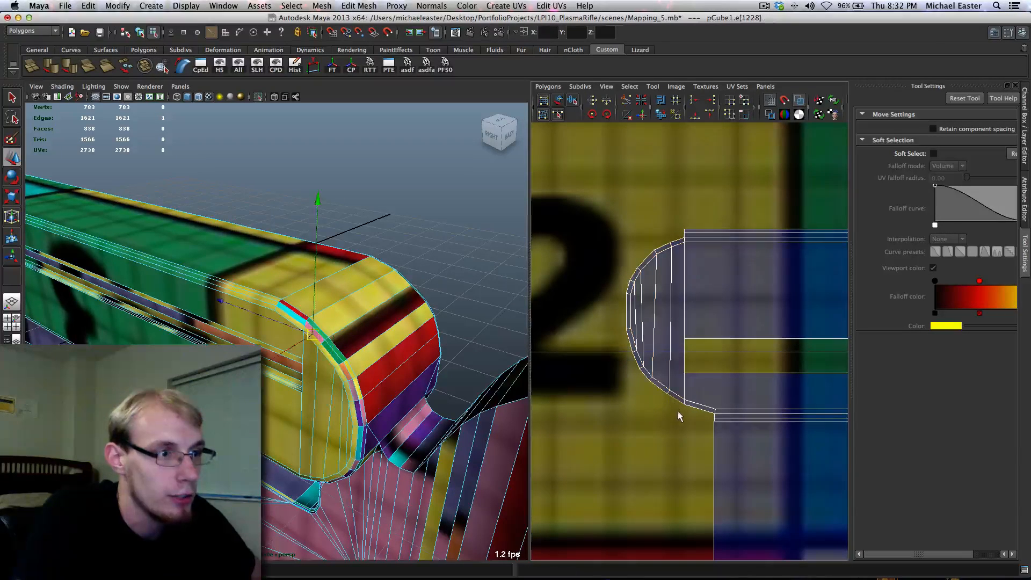
middle_click_drag(679, 414, 669, 410, "alt")
key("g")
scroll(662, 407, "up", 4)
scroll(662, 407, "up", 2)
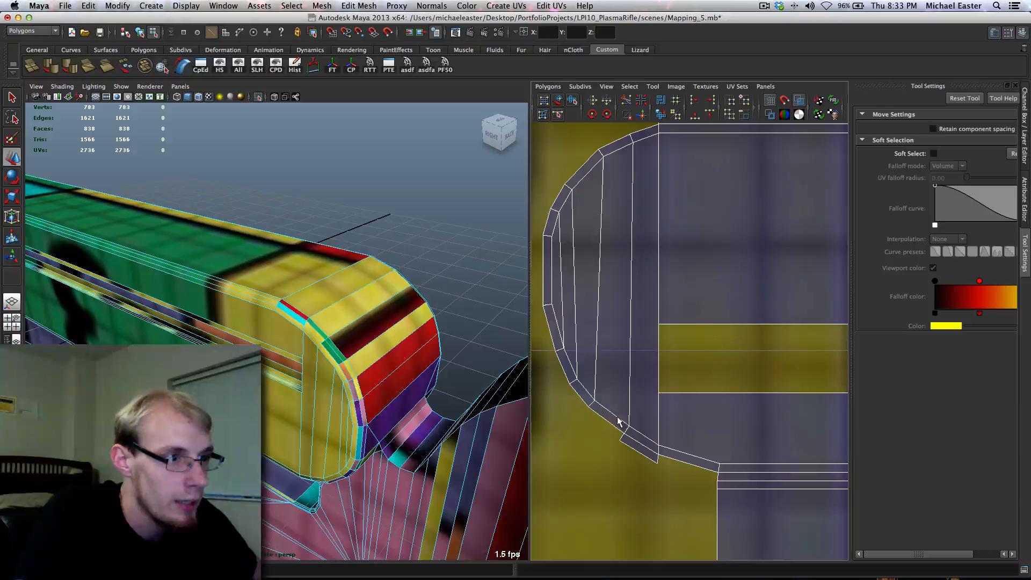
left_click(608, 419)
key("g")
left_click(571, 381)
key("g")
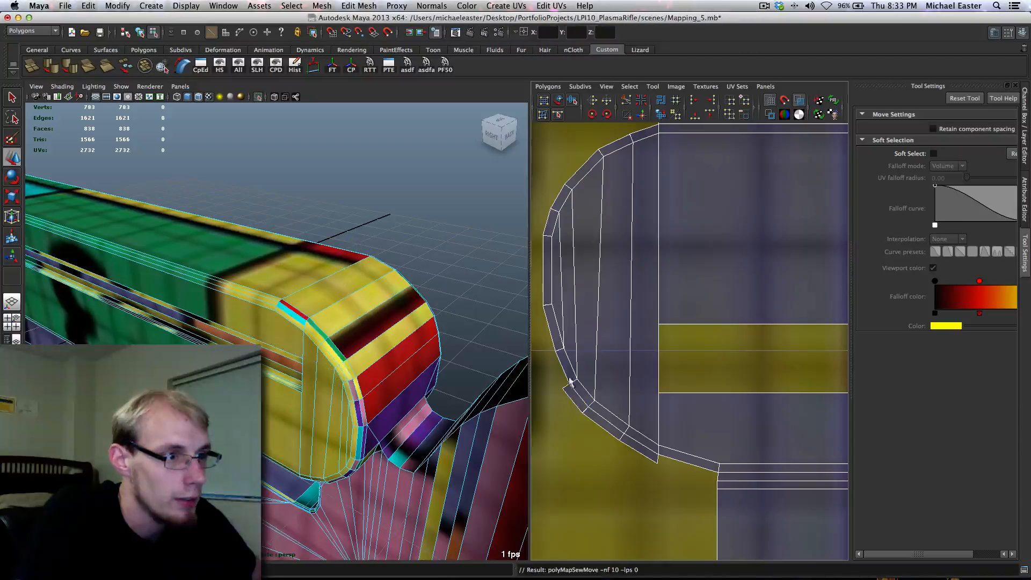
left_click(564, 371)
key("g")
Continue sewing the second bevel row around the outermost part of the rounded end, up to the start of the upper curve
middle_click_drag(588, 373, 659, 447, "alt")
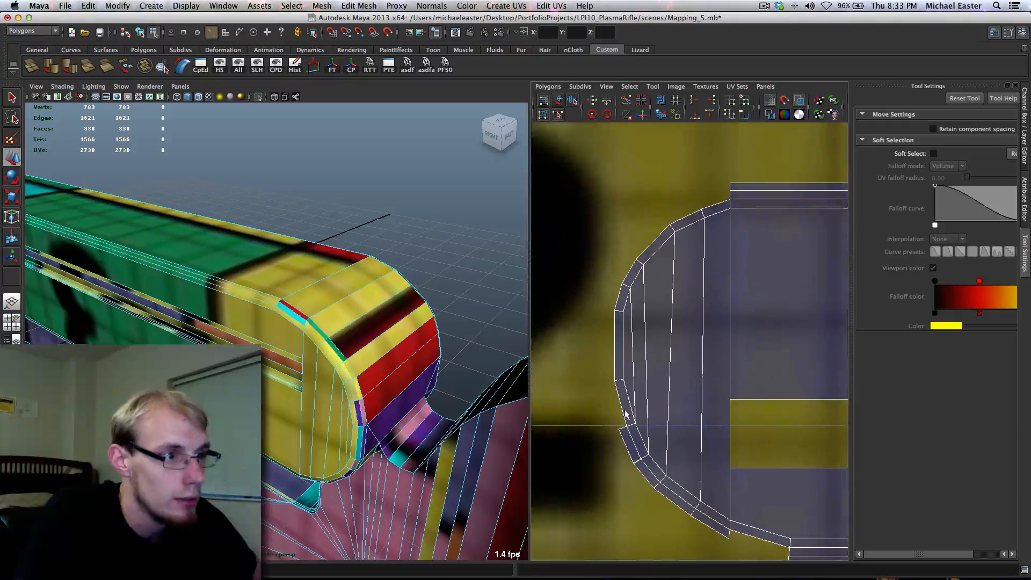
left_click(620, 409)
key("g")
left_click(614, 366)
key("g")
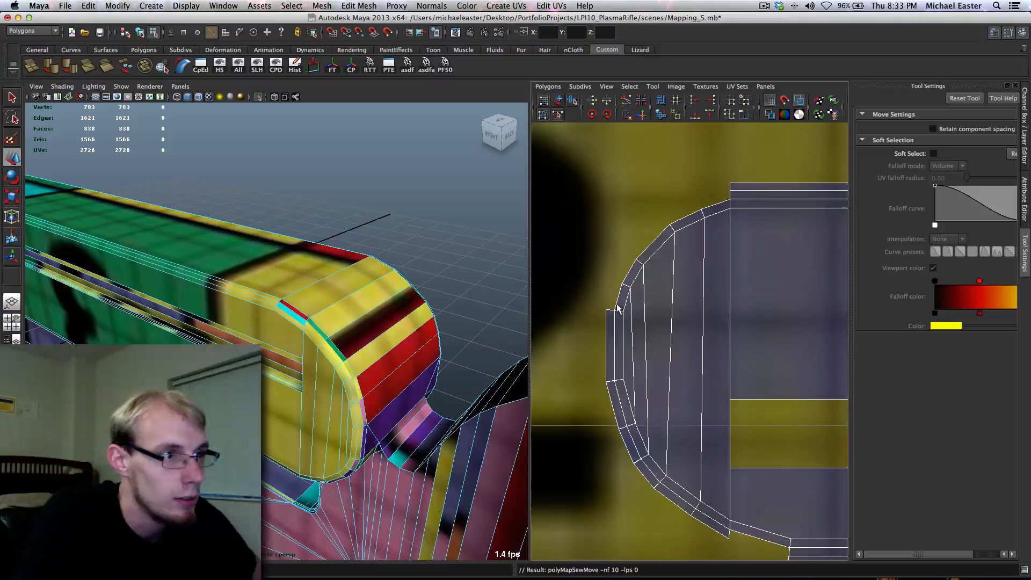
left_click(618, 302)
key("g")
left_click(629, 273)
key("g")
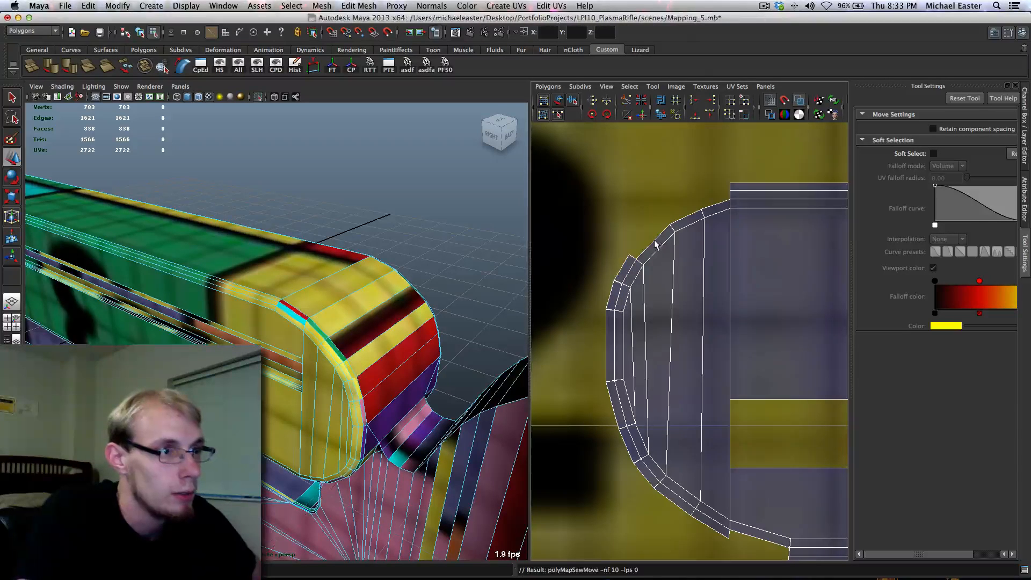
Sew the last second-row bevel segments along the upper curve to the shell's straight edge
left_click(656, 240)
key("g")
left_click(682, 217)
key("g")
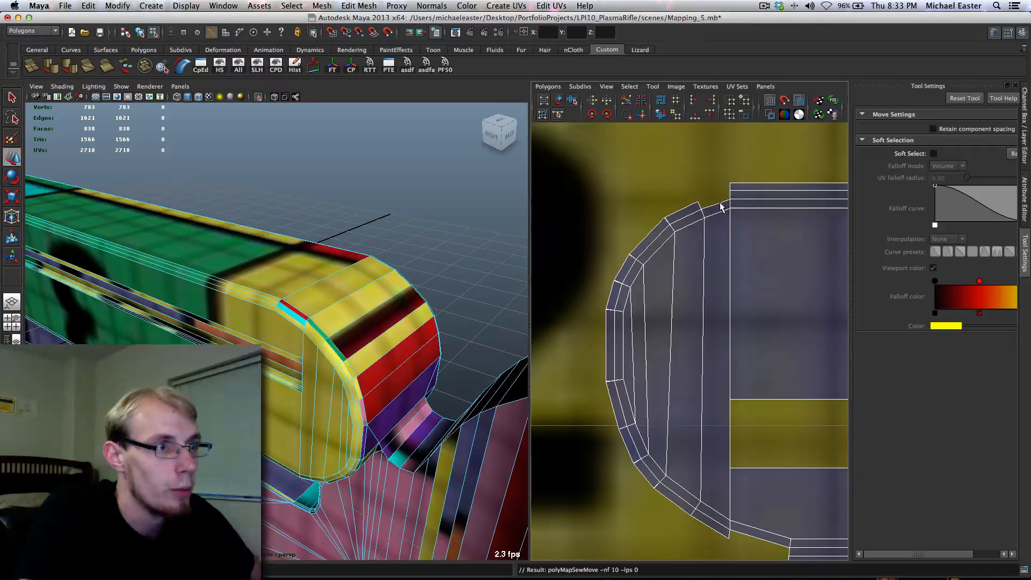
left_click(720, 206)
key("g")
Sew the outermost row of bevel segments one by one along the upper curve of the rounded end
left_click(716, 196)
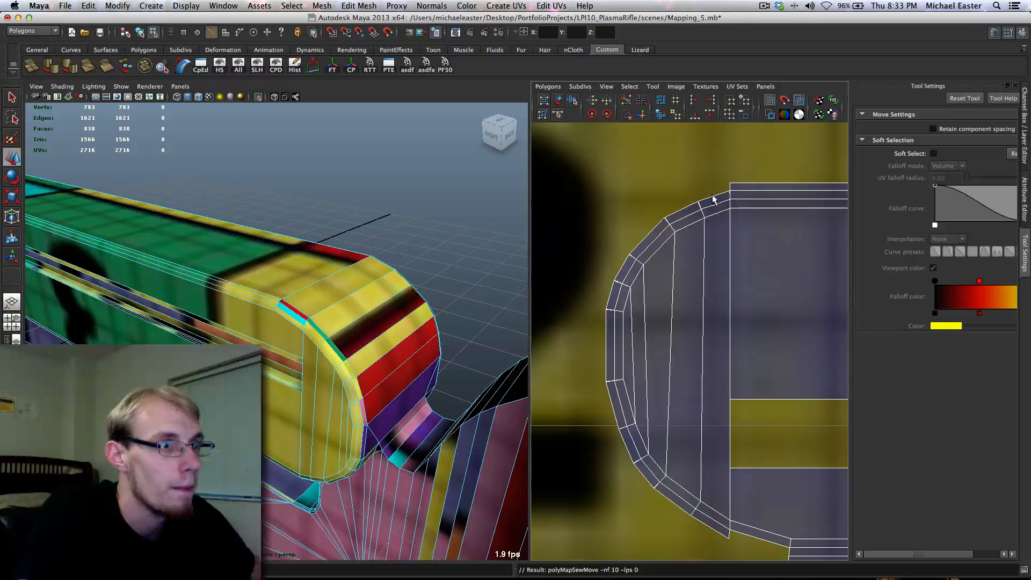
key("g")
left_click(683, 210)
key("g")
left_click(658, 224)
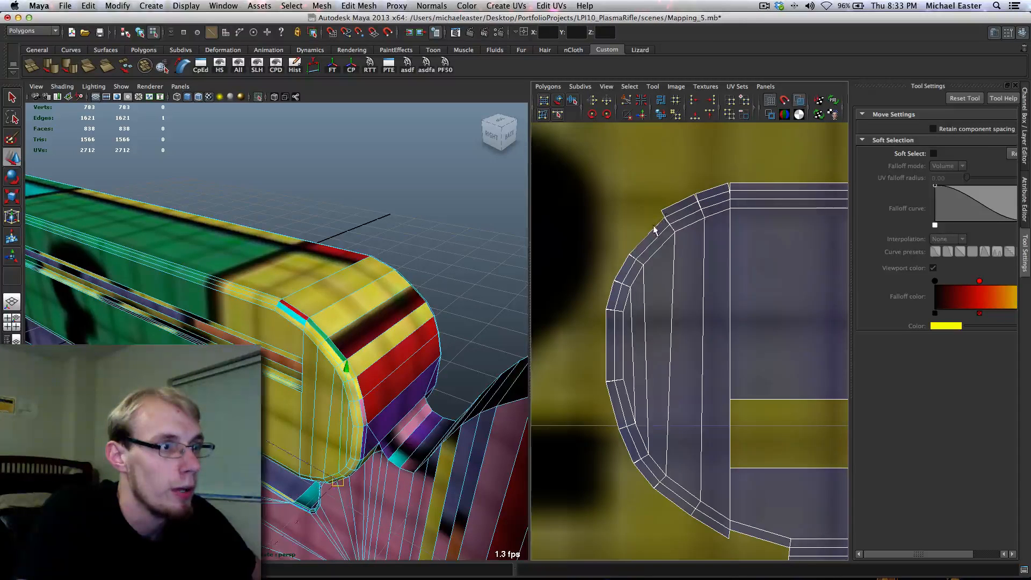
key("g")
left_click(623, 266)
key("g")
Continue sewing the outermost bevel row around the tip of the rounded end, up to the start of the lower curve
left_click(612, 289)
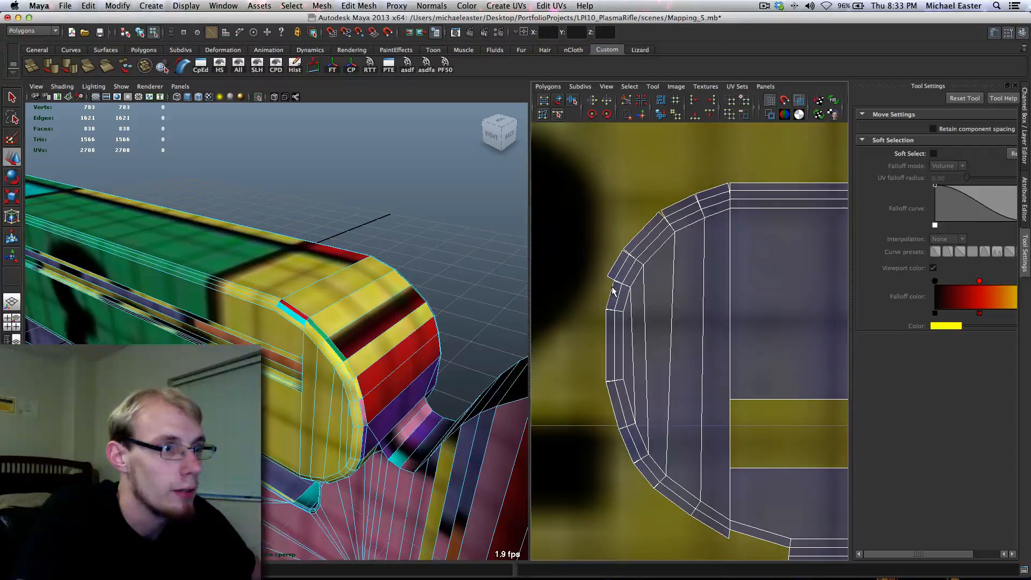
key("g")
left_click(607, 323)
key("g")
left_click(607, 398)
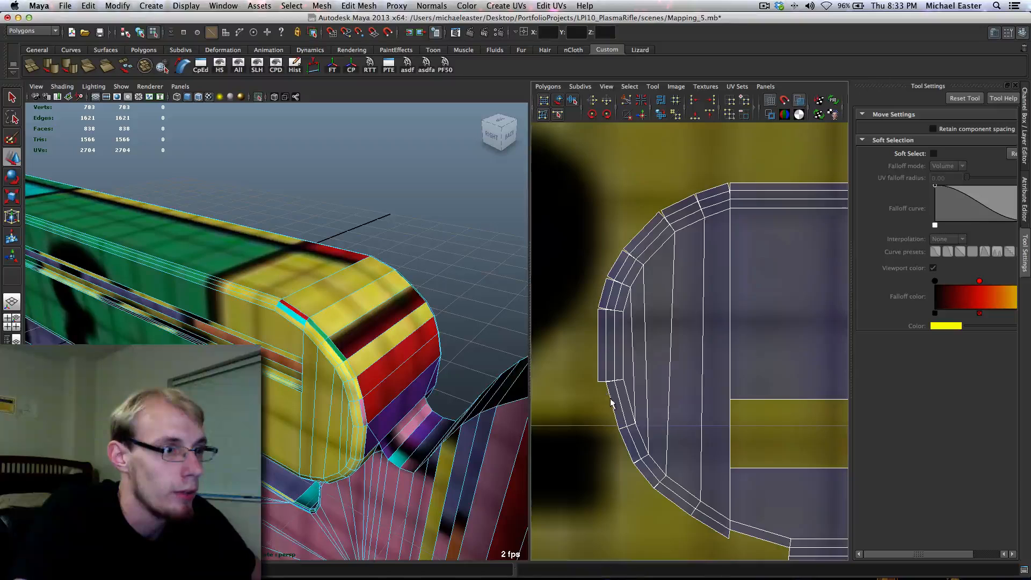
key("g")
left_click(623, 442)
key("g")
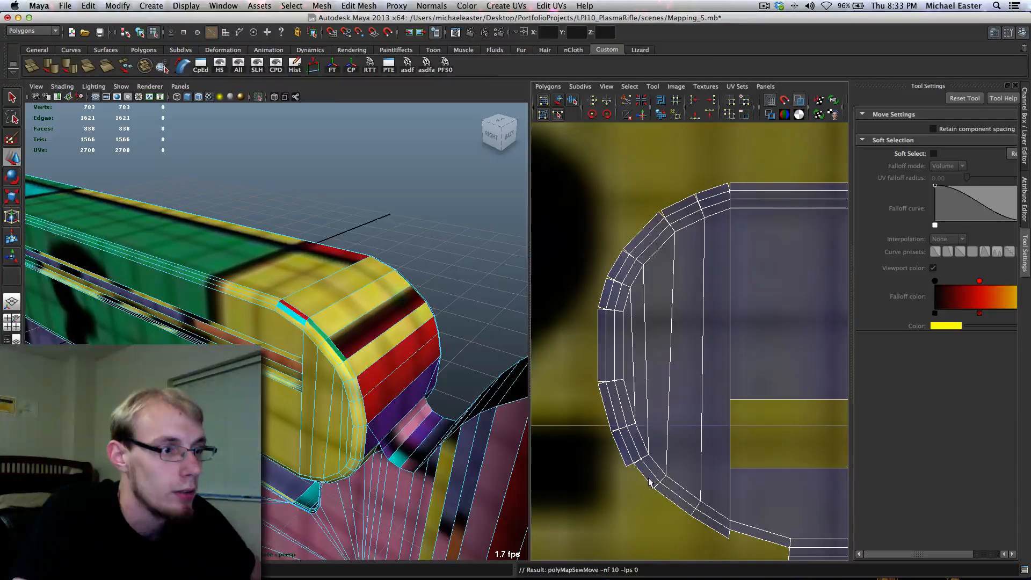
Sew the last outermost-row bevel segments along the lower curve, up to the straight strip
left_click(649, 482)
key("g")
left_click(671, 503)
key("g")
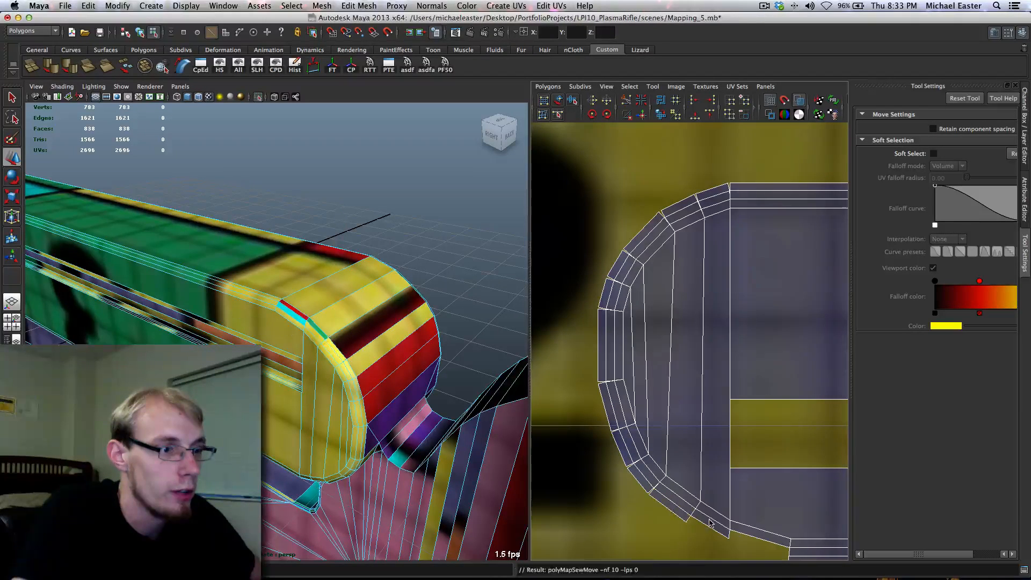
left_click(707, 529)
key("g")
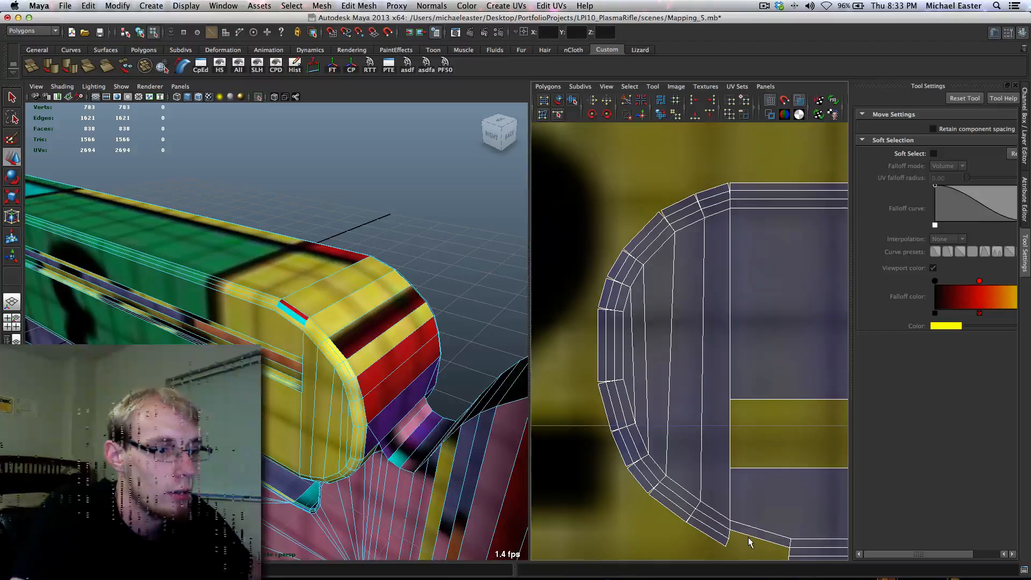
left_click(749, 538)
key("g")
left_click(747, 545)
key("g")
Examine the long body shells and the sewn bevels around their rounded end in the UV layout
right_click_drag(718, 332, 673, 258, "alt")
middle_click_drag(673, 258, 575, 224, "alt")
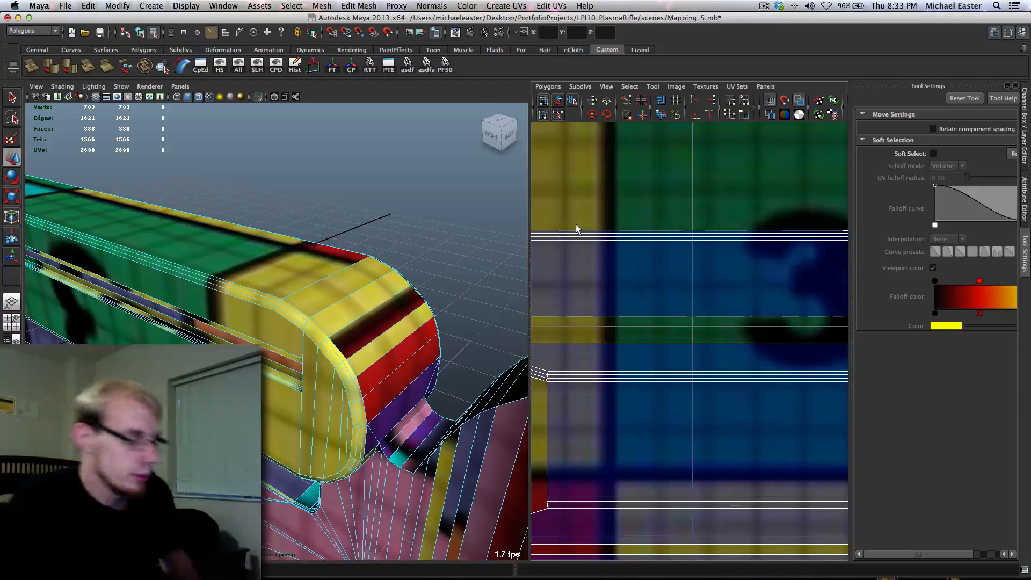
middle_click_drag(683, 333, 881, 337, "alt")
middle_click_drag(748, 233, 617, 232, "alt")
scroll(574, 288, "up", 3)
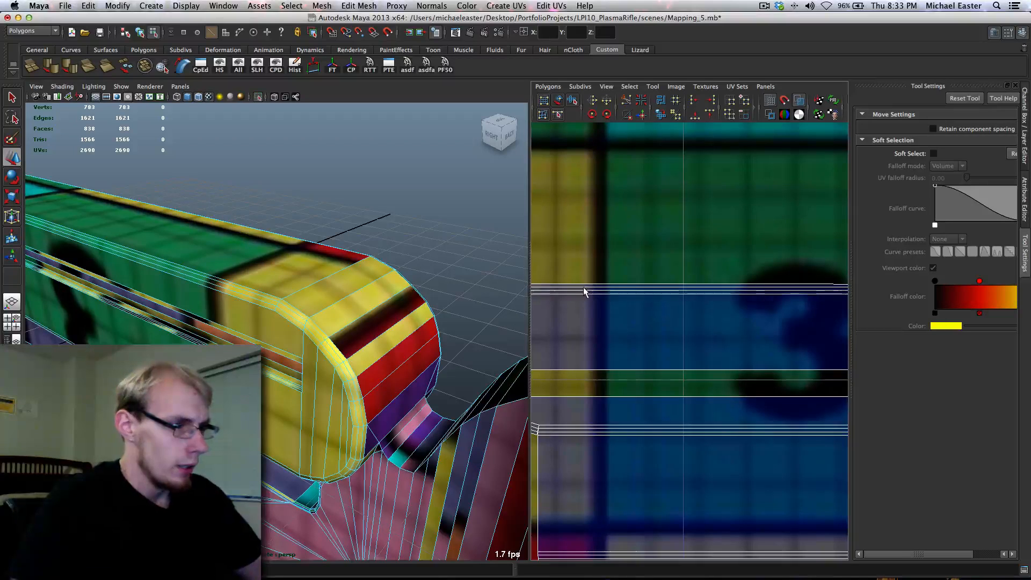
scroll(584, 289, "down", 3)
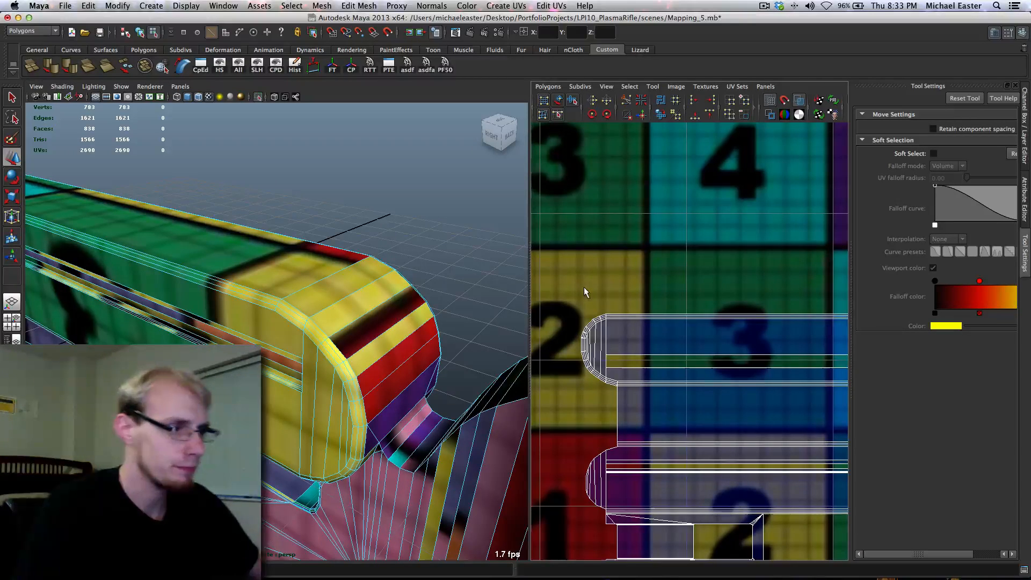
middle_click_drag(603, 319, 737, 295, "alt")
scroll(737, 294, "up", 5)
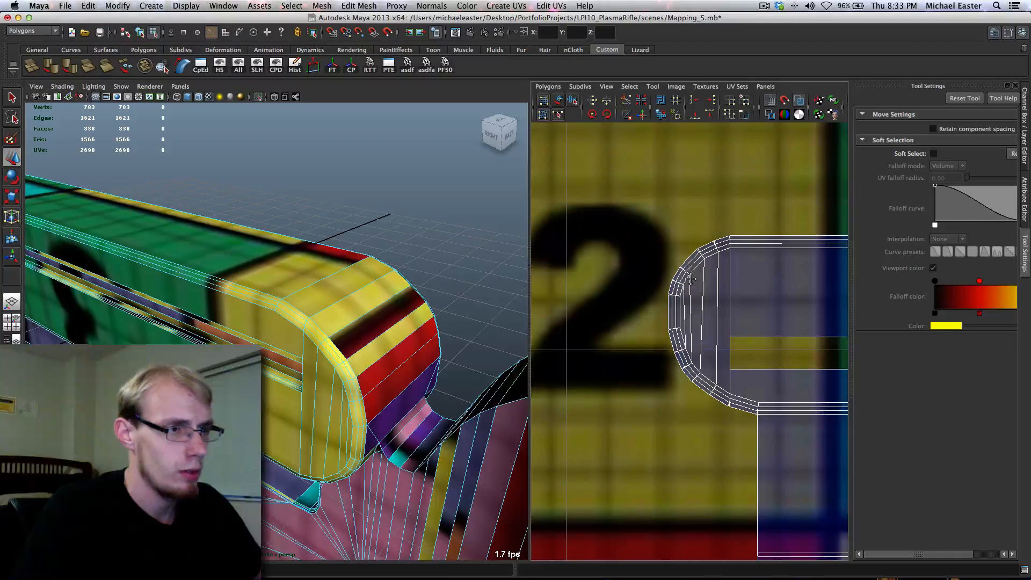
double_click(719, 255)
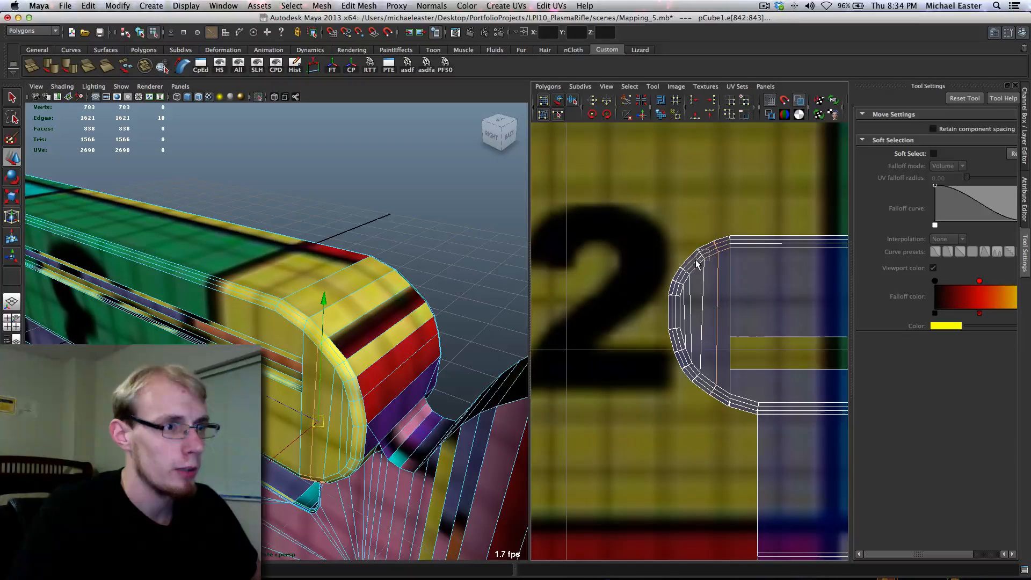
double_click(699, 264, "shift")
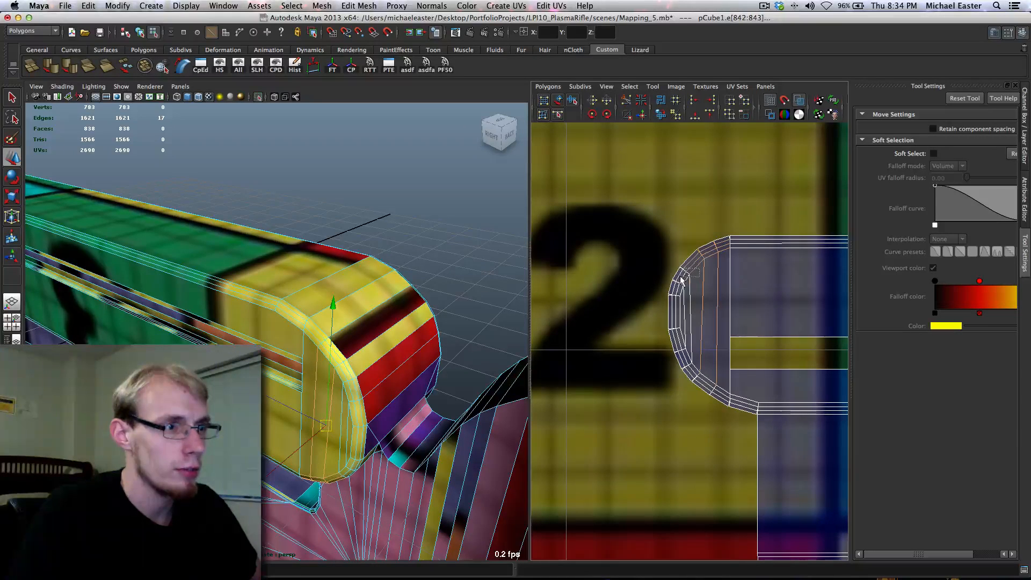
double_click(688, 282, "shift")
double_click(676, 288, "shift")
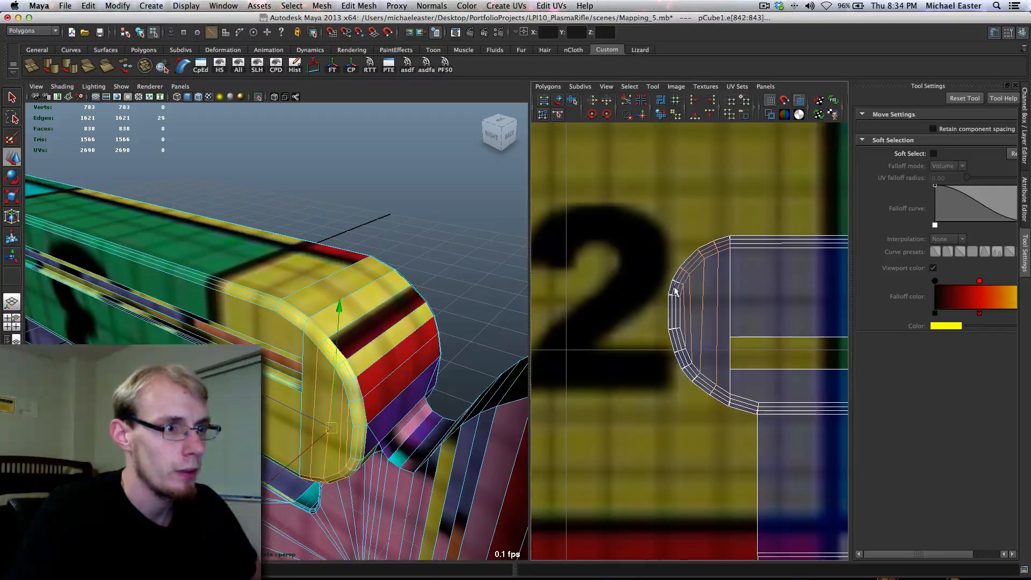
double_click(676, 277, "shift")
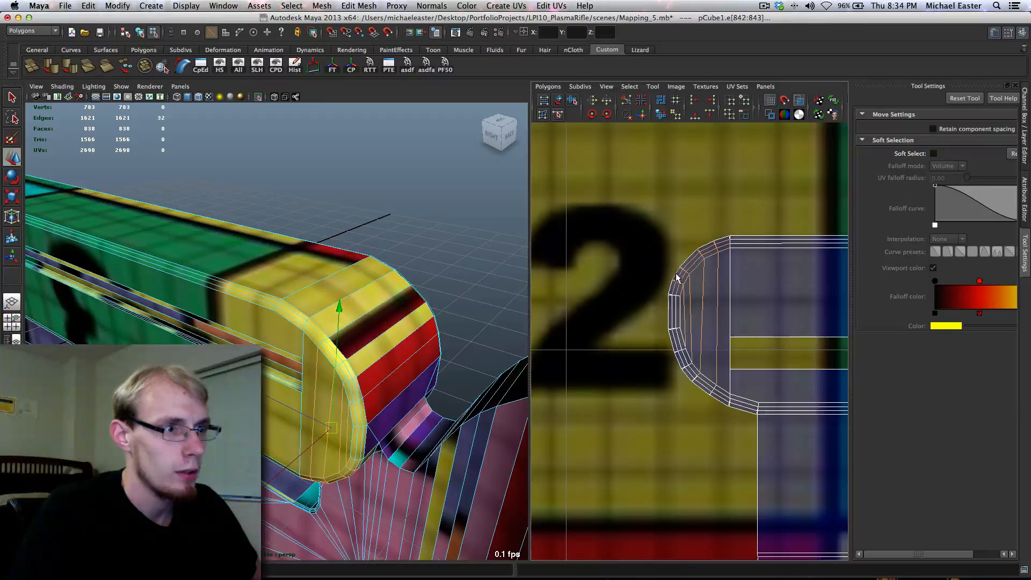
left_click(683, 285, "shift")
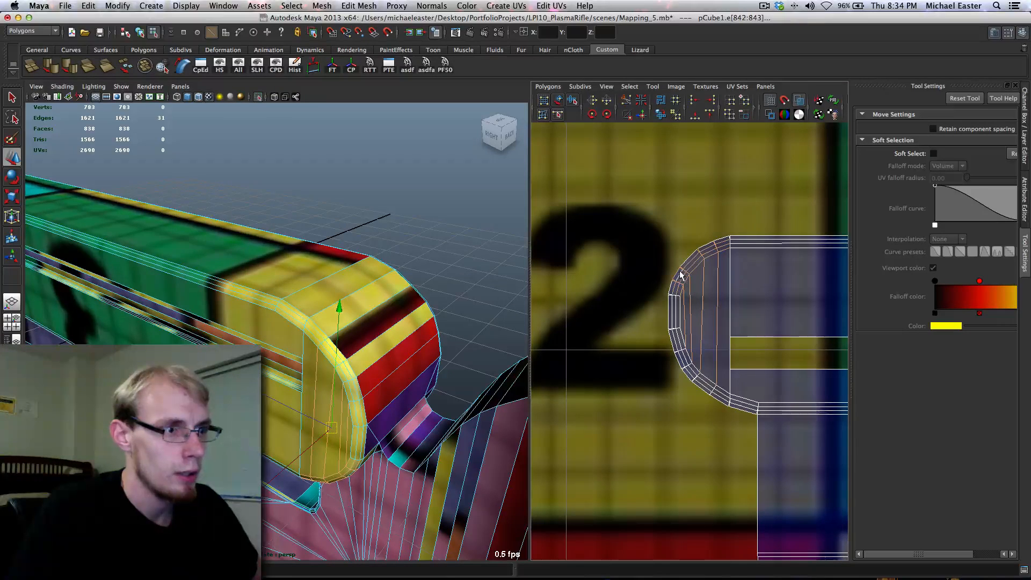
scroll(679, 274, "up", 3)
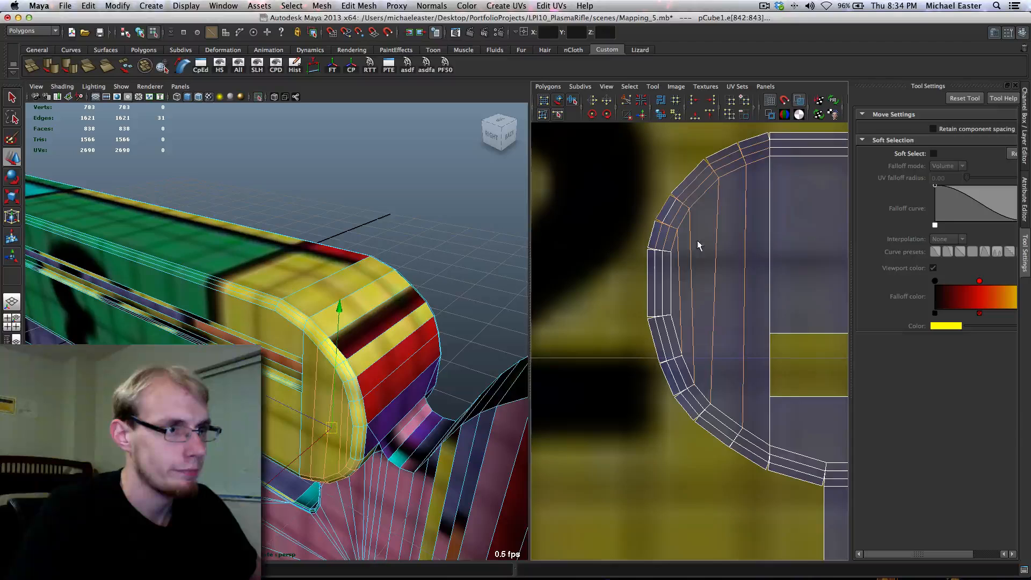
left_click(647, 200)
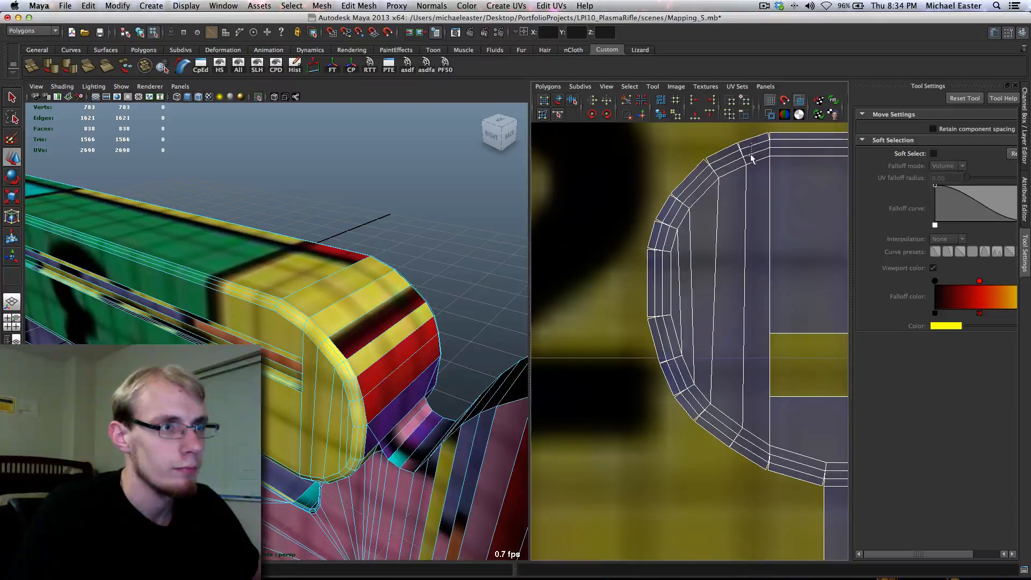
Select all the cross edges between neighbouring bevel segments around the rounded end and sew them together
left_click_drag(751, 155, 755, 180)
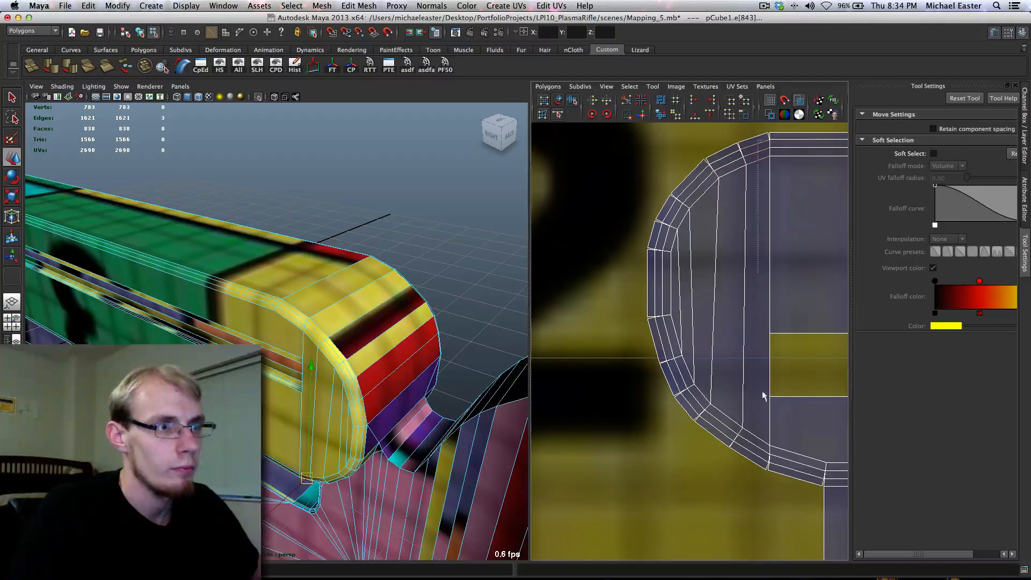
left_click_drag(763, 392, 728, 444)
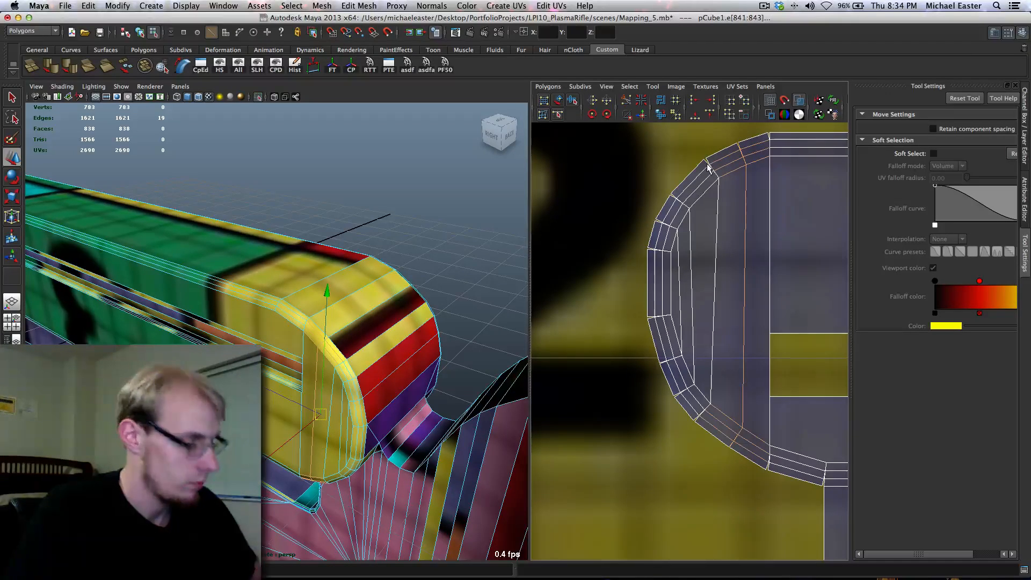
left_click_drag(720, 176, 721, 187, "shift")
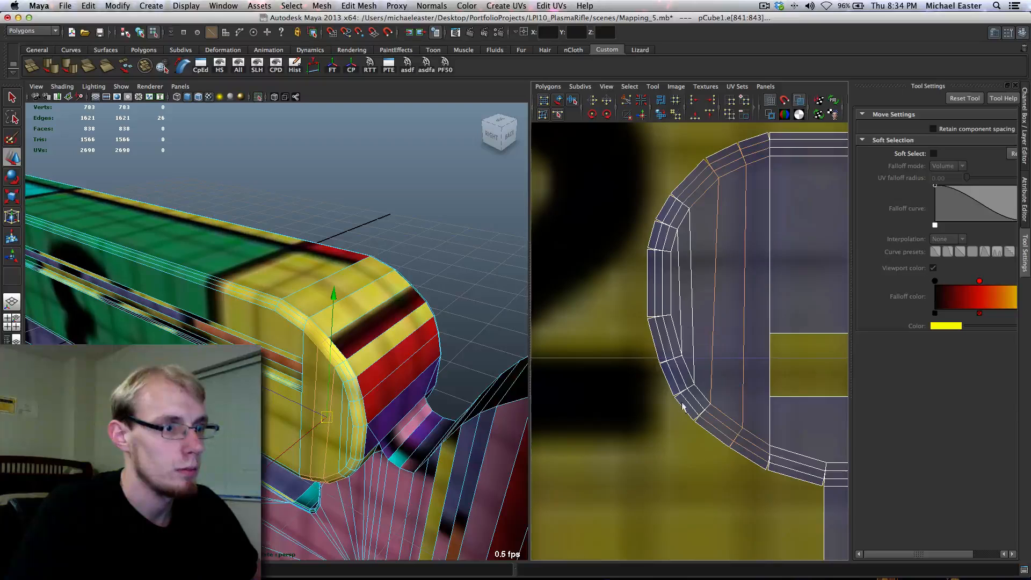
left_click_drag(718, 421, 720, 417, "shift")
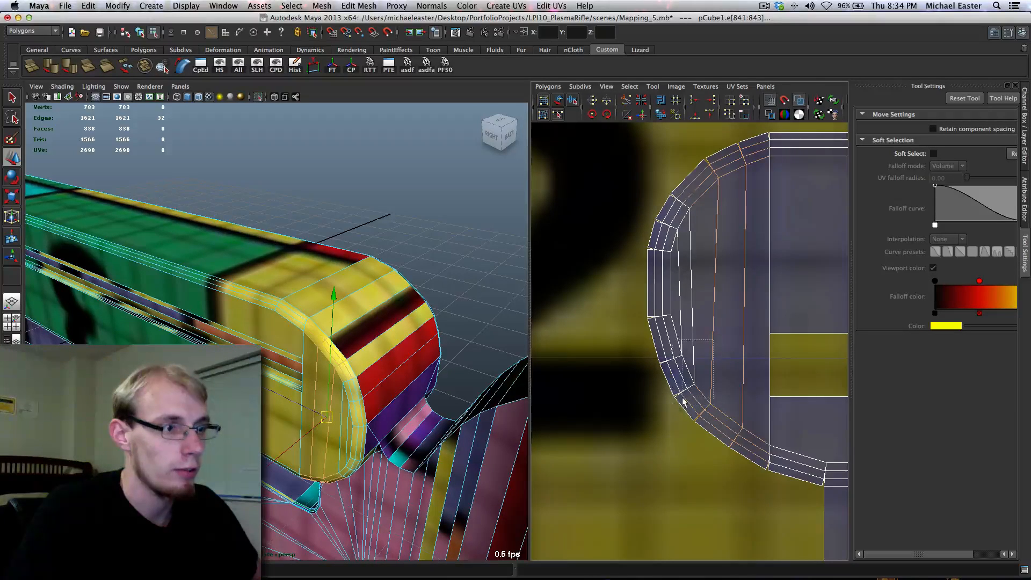
left_click_drag(678, 398, 657, 331, "shift")
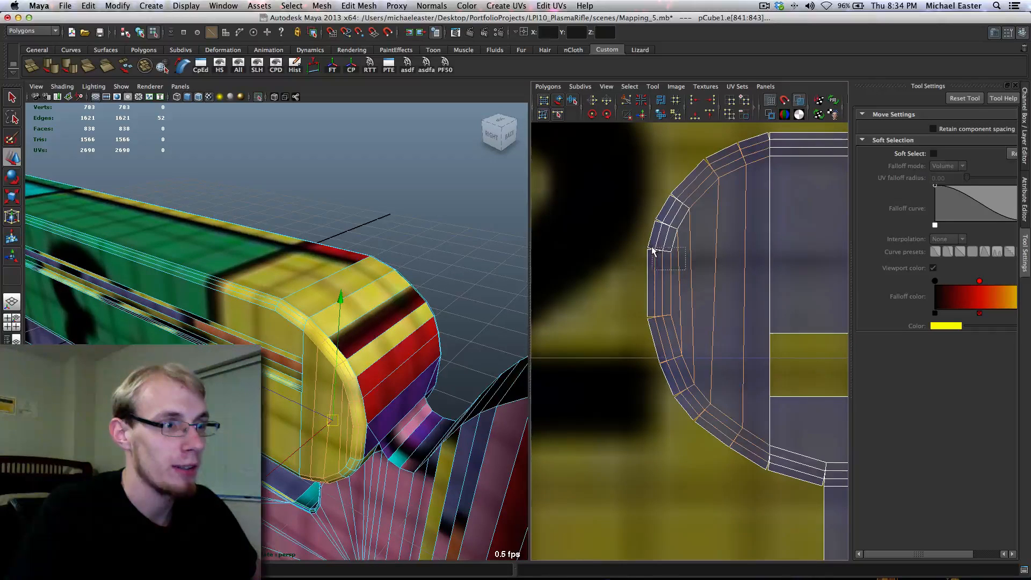
left_click_drag(653, 249, 661, 222, "shift")
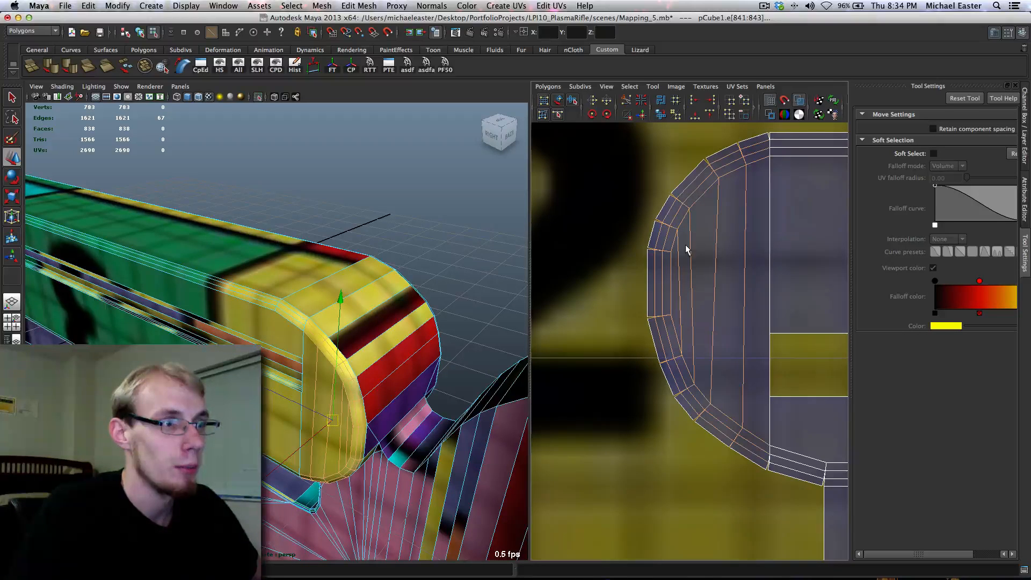
mouse_move(682, 247)
right_mouse_down("shift")
mouse_move(692, 253)
mouse_move(695, 232)
right_mouse_up("shift")
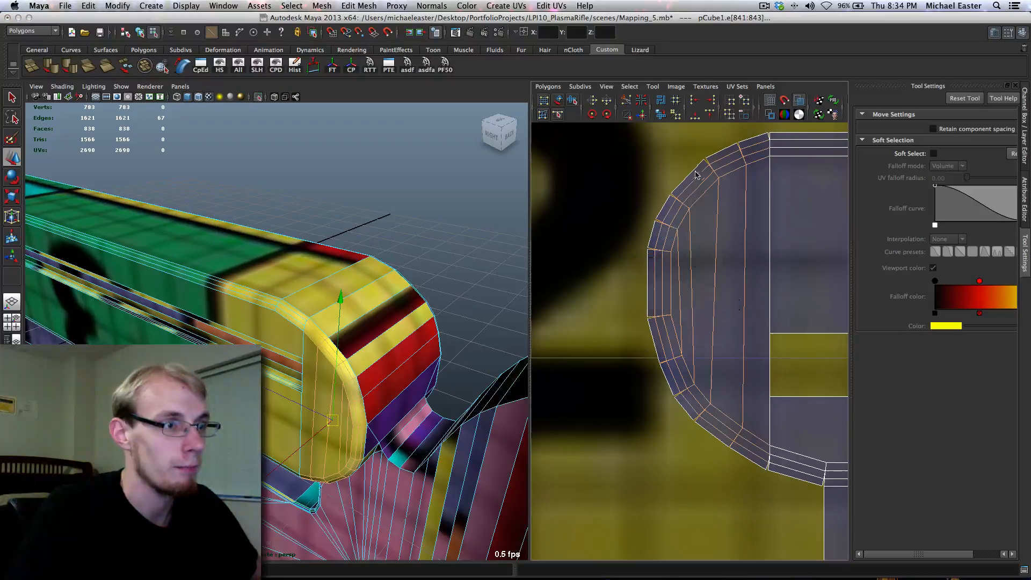
Sew the last bevel segments where the lower curve meets the straight strip, and undo the repeated sewing
middle_click_drag(731, 322, 619, 232, "alt")
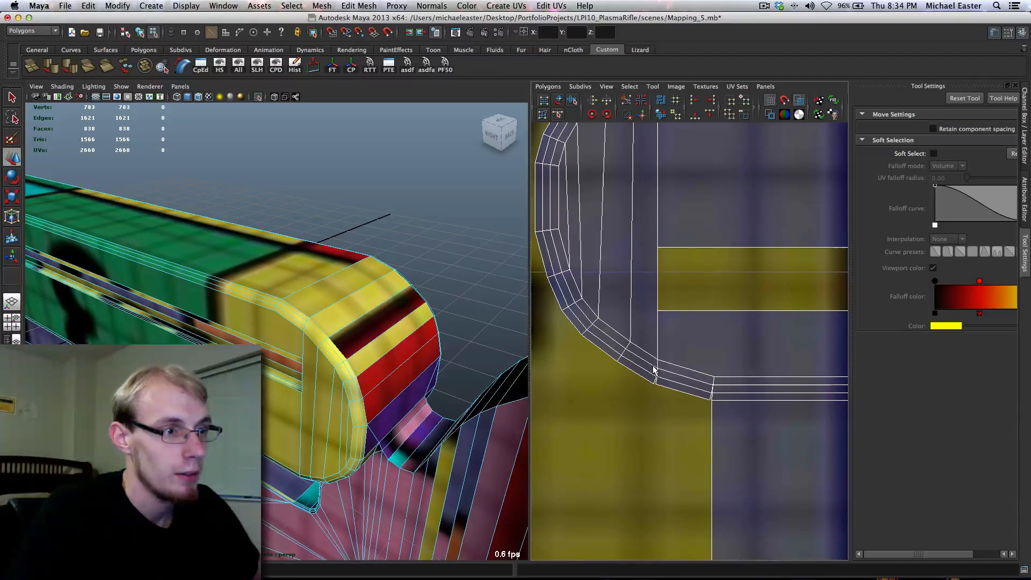
left_click_drag(661, 376, 715, 395)
key("g")
key("g")
middle_click_drag(711, 344, 656, 297, "alt")
key("super+z")
middle_click_drag(691, 362, 649, 345, "alt")
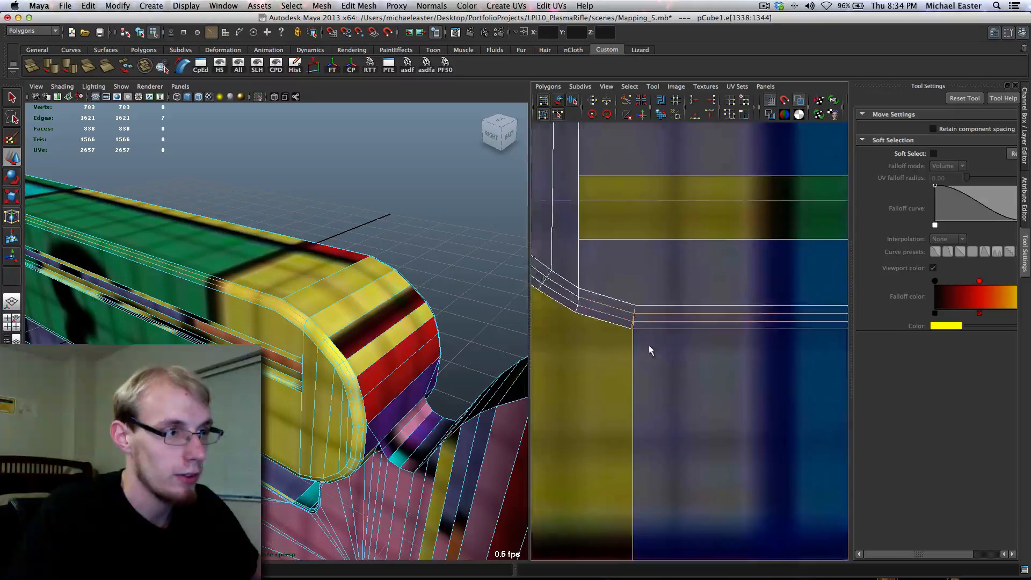
Snap the outer corner UV of the curved bevel onto the matching corner of the straight strip
scroll(649, 345, "up", 3)
middle_click_drag(604, 315, 627, 324, "alt")
scroll(626, 325, "up", 3)
middle_click_drag(557, 309, 666, 344, "alt")
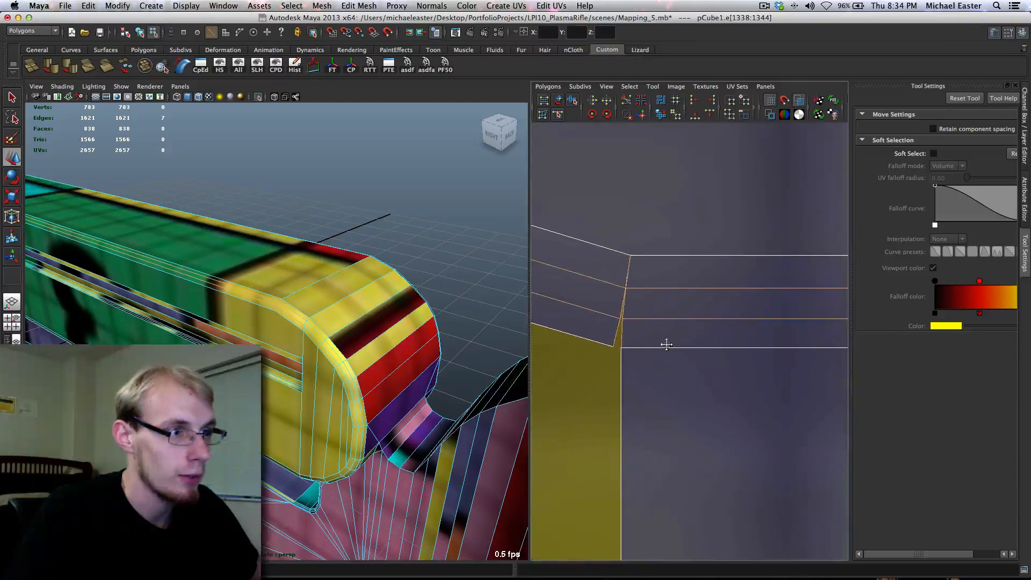
right_click_drag(603, 334, 583, 329)
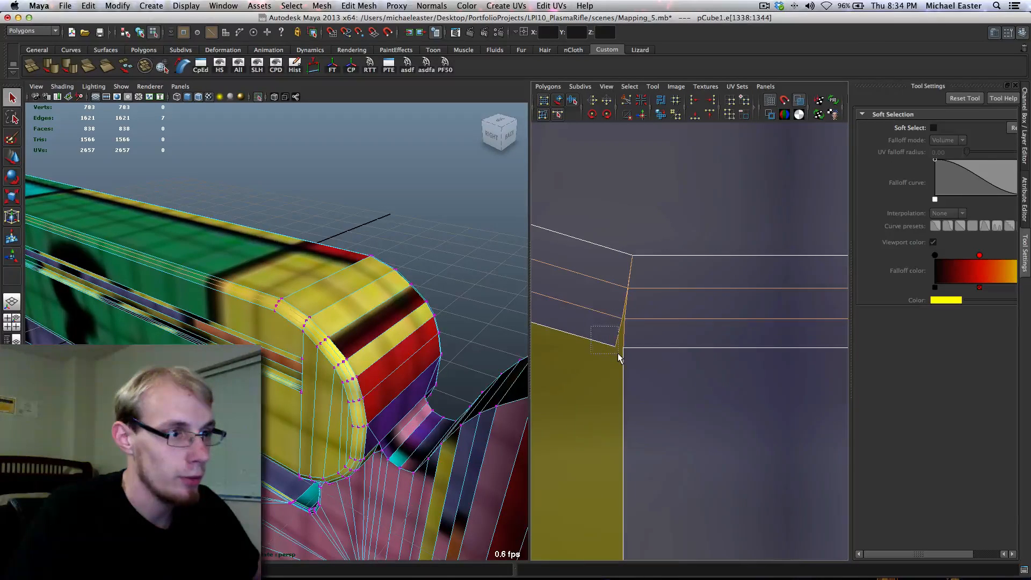
left_click_drag(618, 353, 618, 353)
right_click_drag(619, 342, 620, 339)
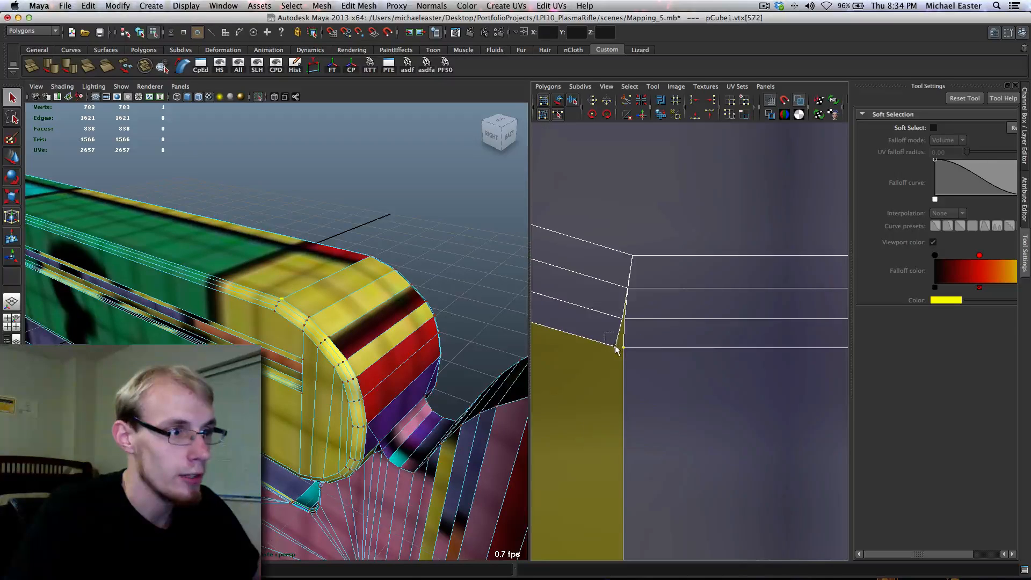
key("w")
left_click_drag(617, 350, 624, 349)
key("v")
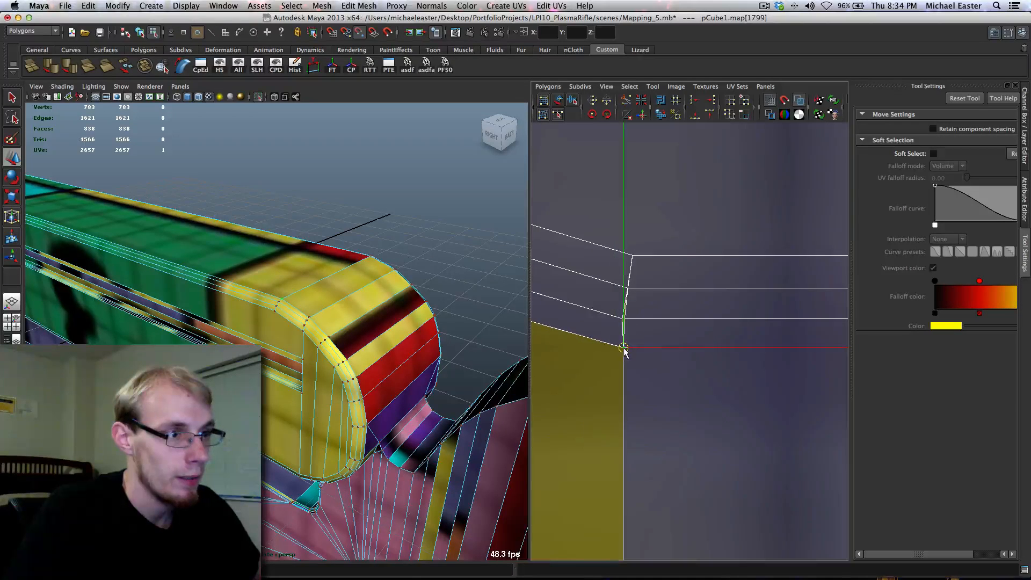
Move the next seam UV above the corner onto its match on the straight strip, and check the UV above it
right_click_drag(618, 308, 595, 290, "alt")
middle_click_drag(594, 291, 647, 295, "alt")
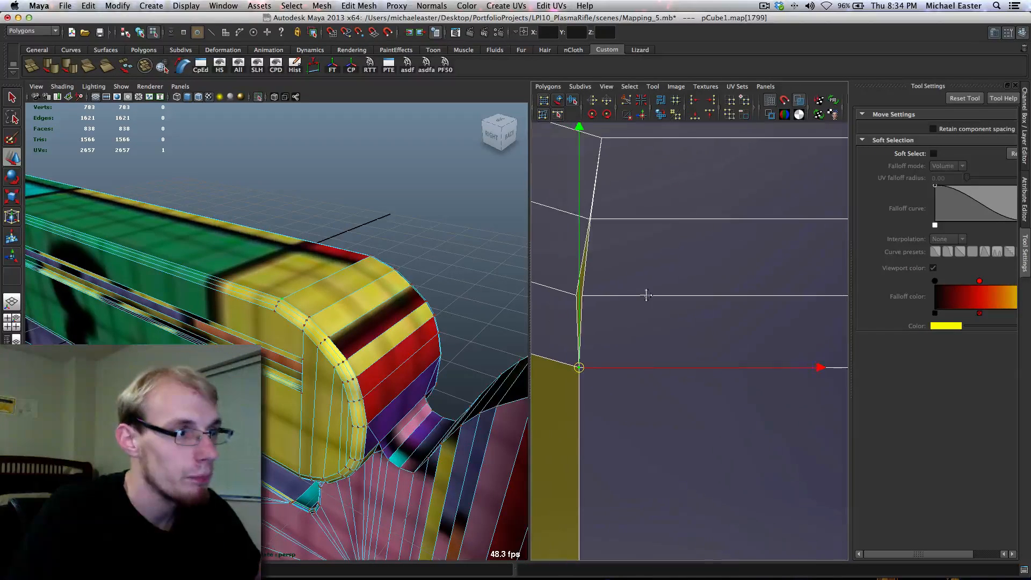
left_click_drag(579, 305, 585, 301)
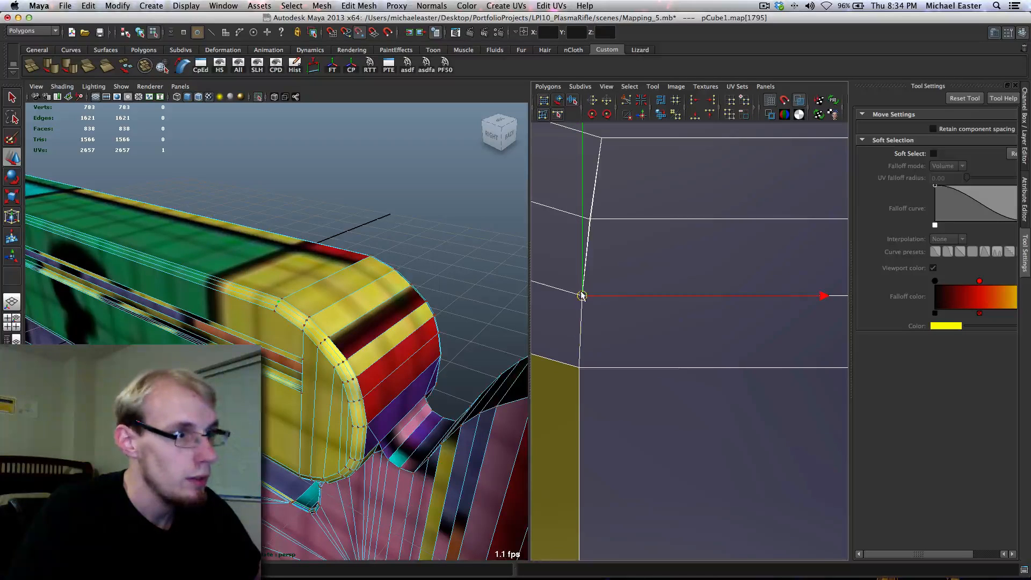
left_click(589, 219)
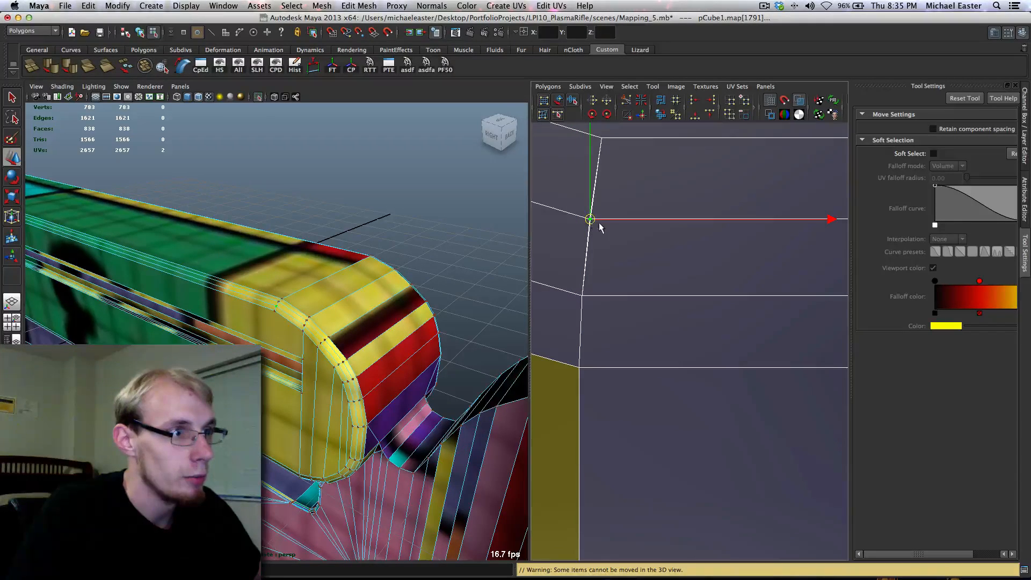
left_click_drag(568, 196, 589, 237)
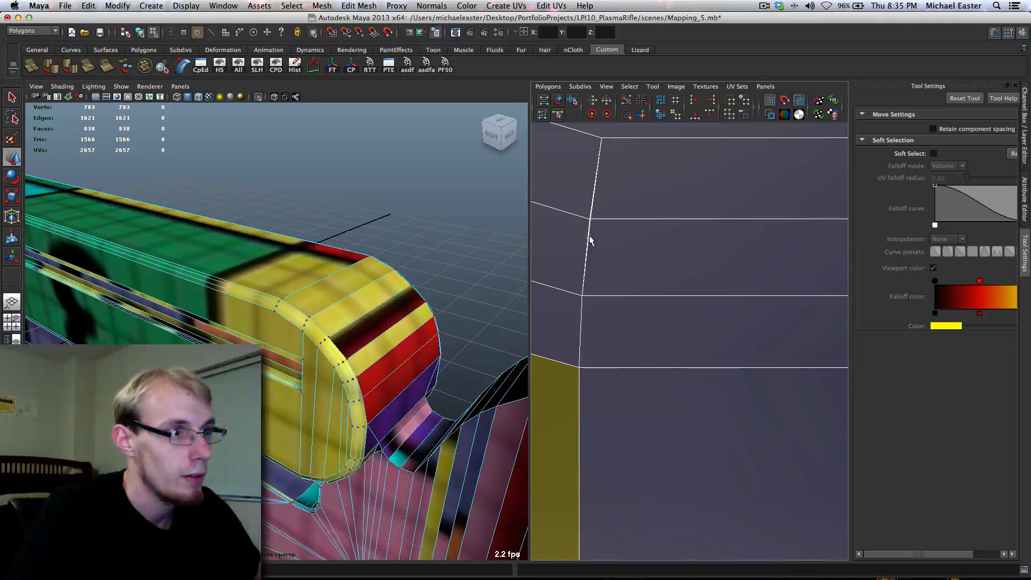
Select the seam edges between the curved bevel and the straight strip at the lower corner and sew them together
left_click(590, 221)
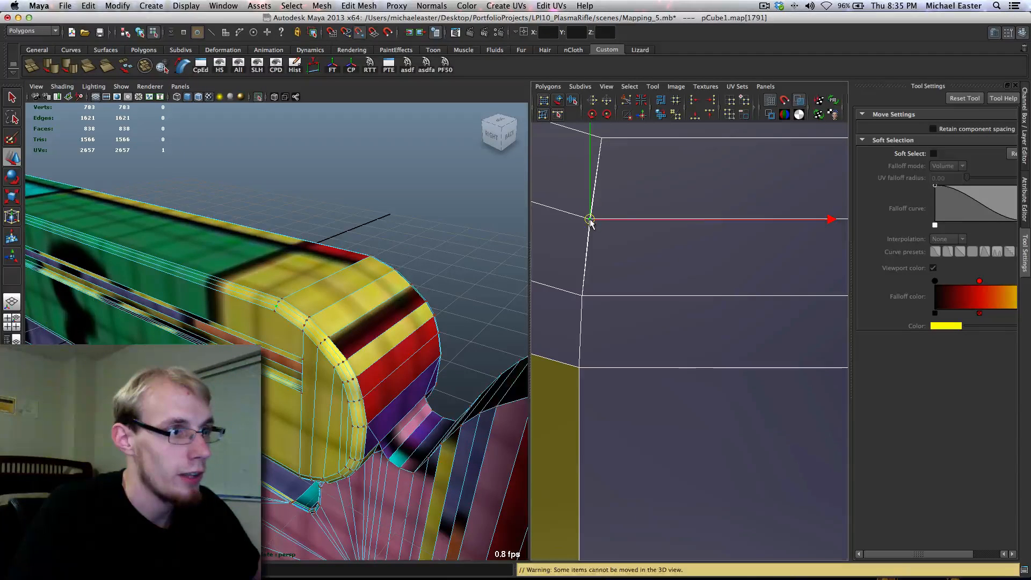
scroll(598, 227, "down", 3)
right_click_drag(613, 279, 614, 236)
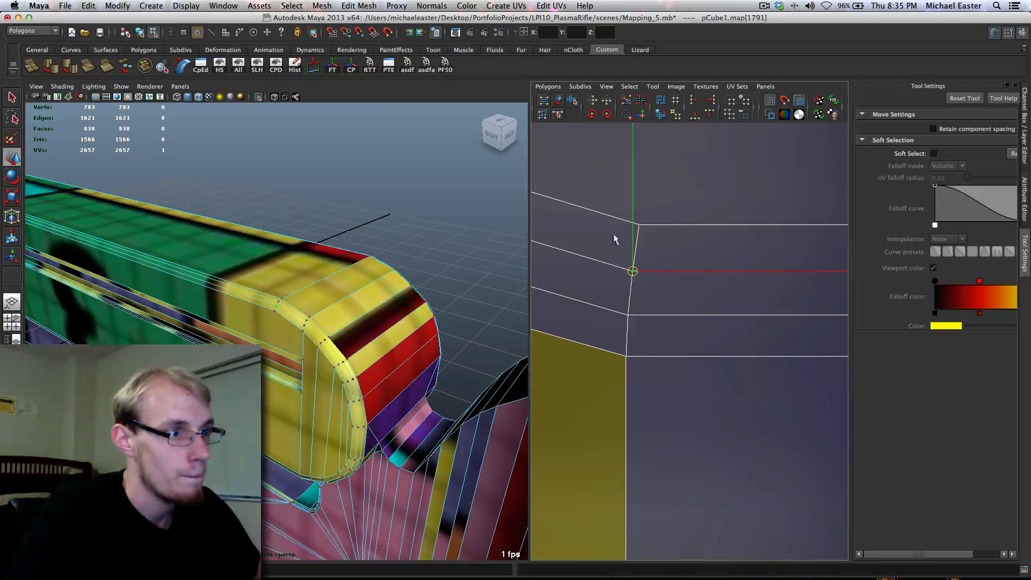
left_click_drag(605, 217, 633, 333)
right_click_drag(634, 332, 633, 274, "shift")
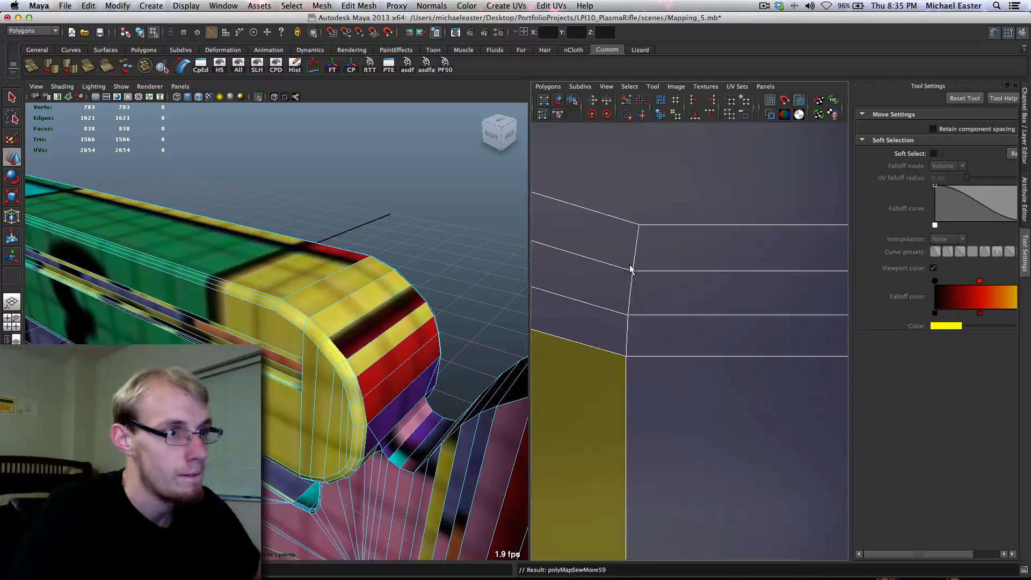
At the upper corner of the rounded end, snap the curved bevel's inner seam UV onto its match on the straight strip
scroll(630, 264, "down", 5)
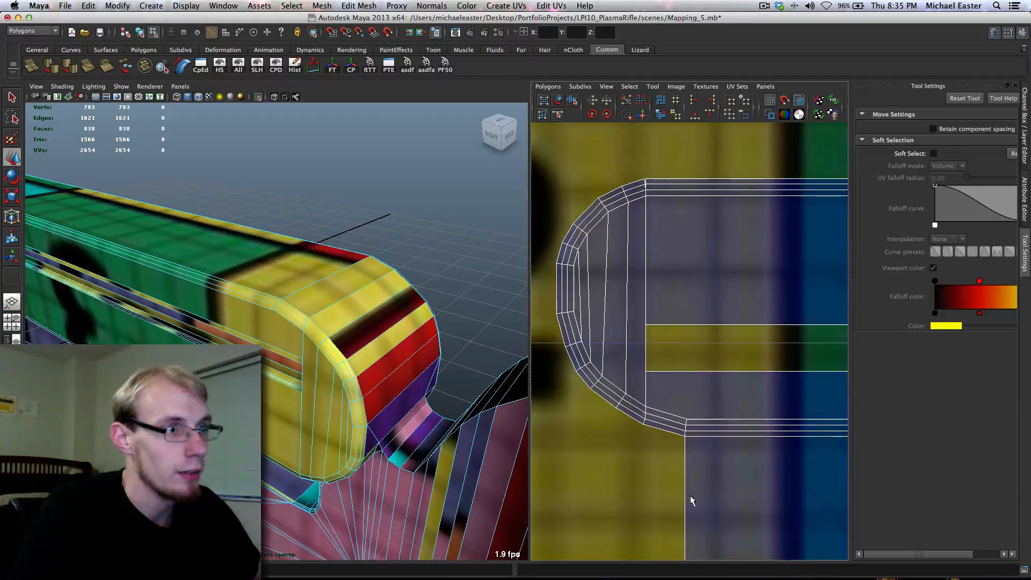
scroll(663, 421, "up", 10)
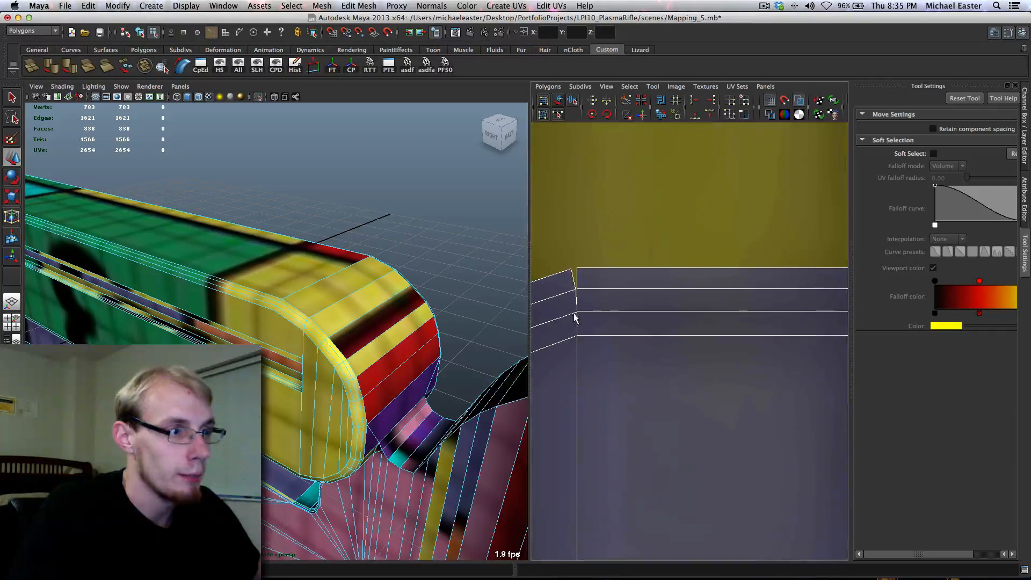
middle_click_drag(573, 316, 645, 337, "alt")
right_click_drag(627, 337, 619, 317)
left_click(652, 330)
scroll(653, 341, "up", 3)
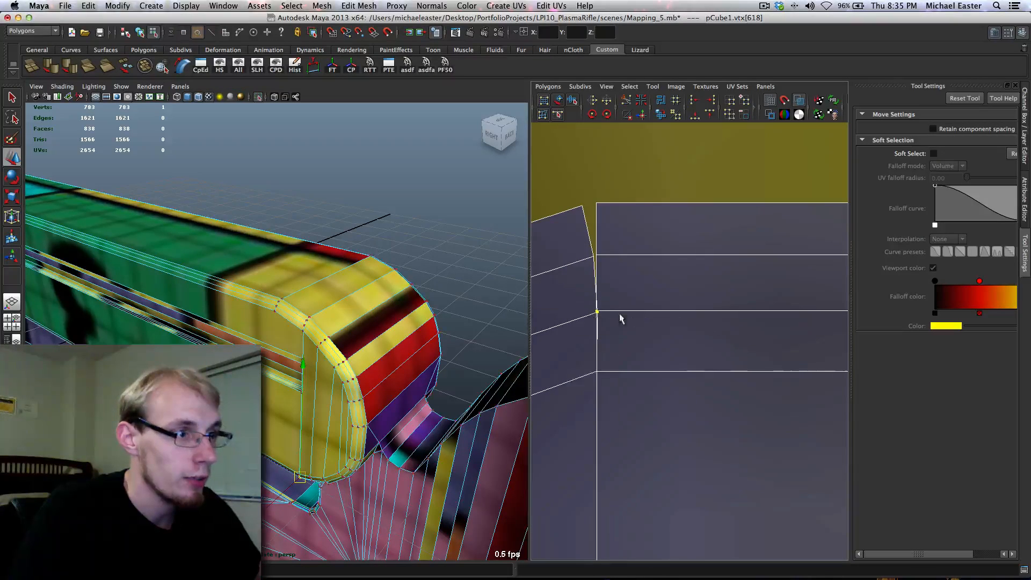
scroll(638, 339, "up", 4)
middle_click_drag(610, 328, 631, 330, "alt")
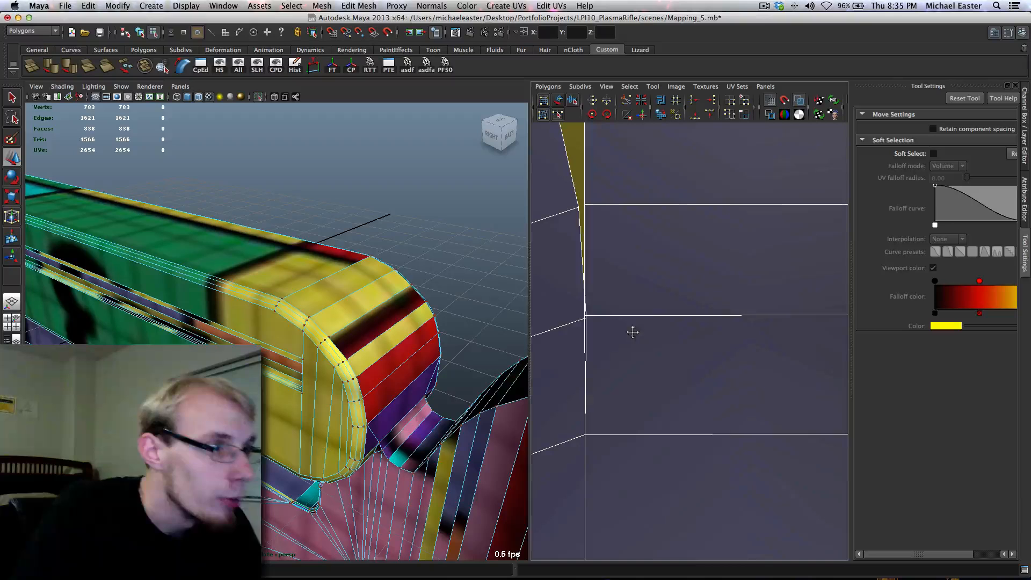
left_click(585, 318)
key("v")
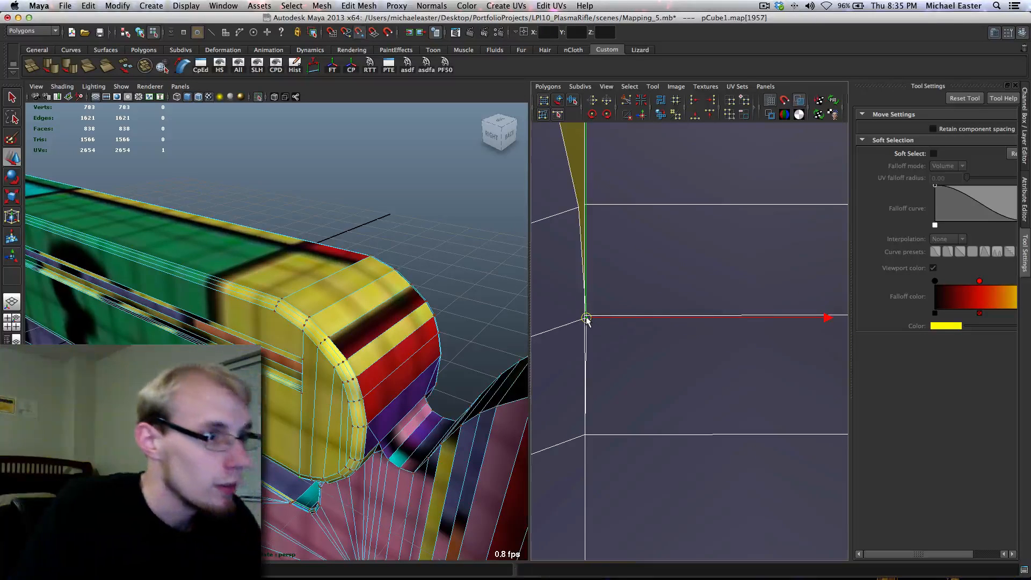
left_click_drag(586, 318, 585, 315)
Snap the two outer seam UVs of the upper curved bevel onto the matching UVs of the straight strip
left_click(580, 208)
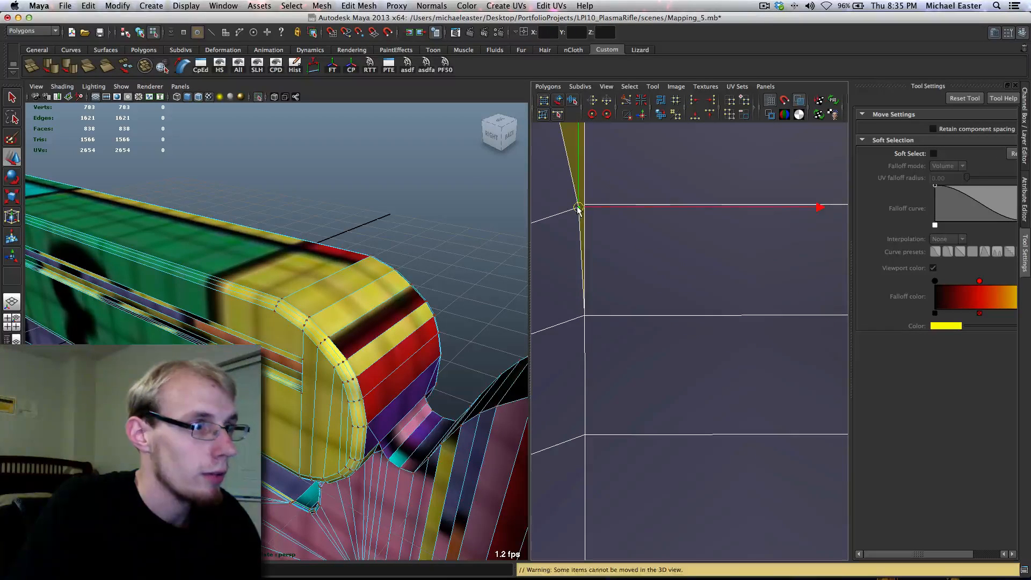
scroll(592, 189, "down", 5)
left_click_drag(602, 195, 641, 231)
key("v")
Sew the seam edges joining the curved bevel to the straight strip at the upper corner
scroll(629, 299, "down", 5)
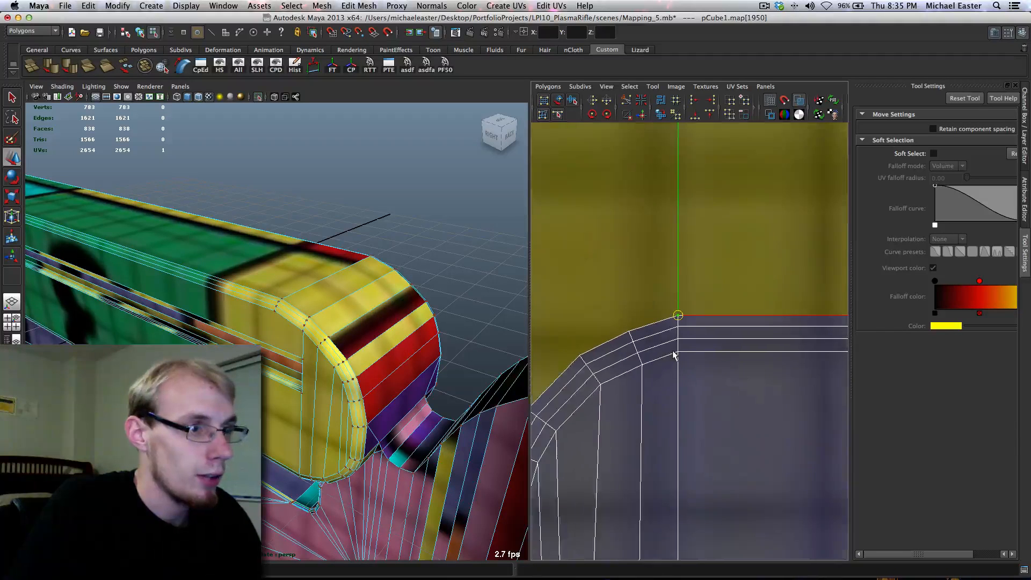
right_click_drag(685, 336, 683, 298)
key("q")
left_click_drag(671, 352, 661, 287)
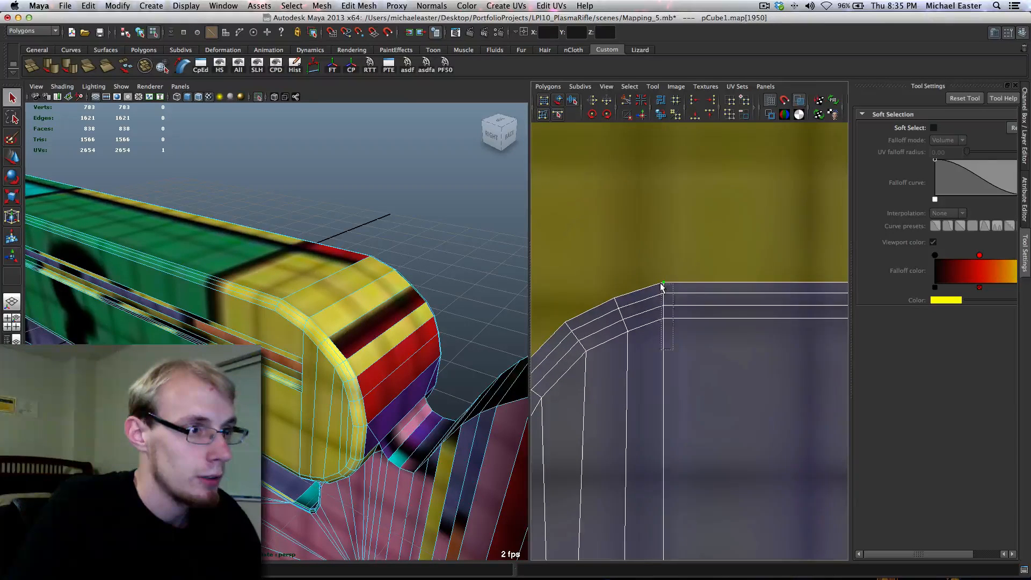
right_click_drag(673, 324, 664, 289, "shift")
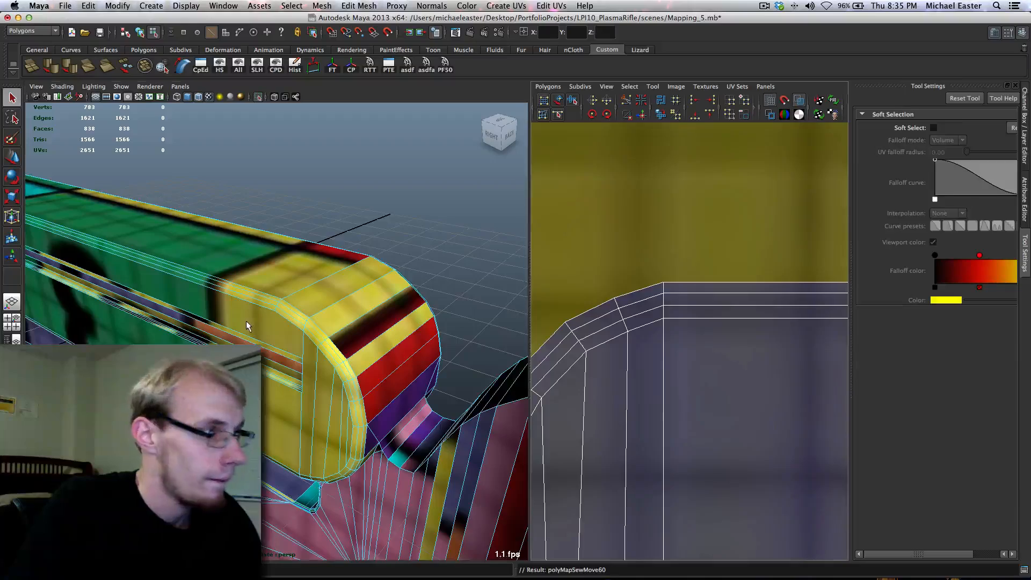
Select an edge of the sewn upper seam and locate it on the rifle model, checking the side around it
left_click_drag(248, 327, 497, 357, "alt")
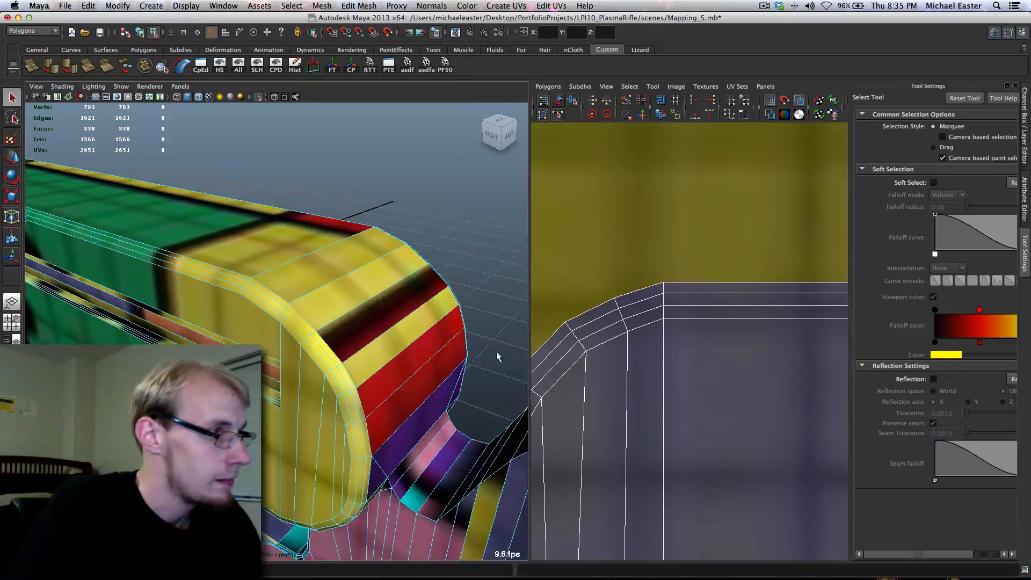
left_click(665, 292)
key("f")
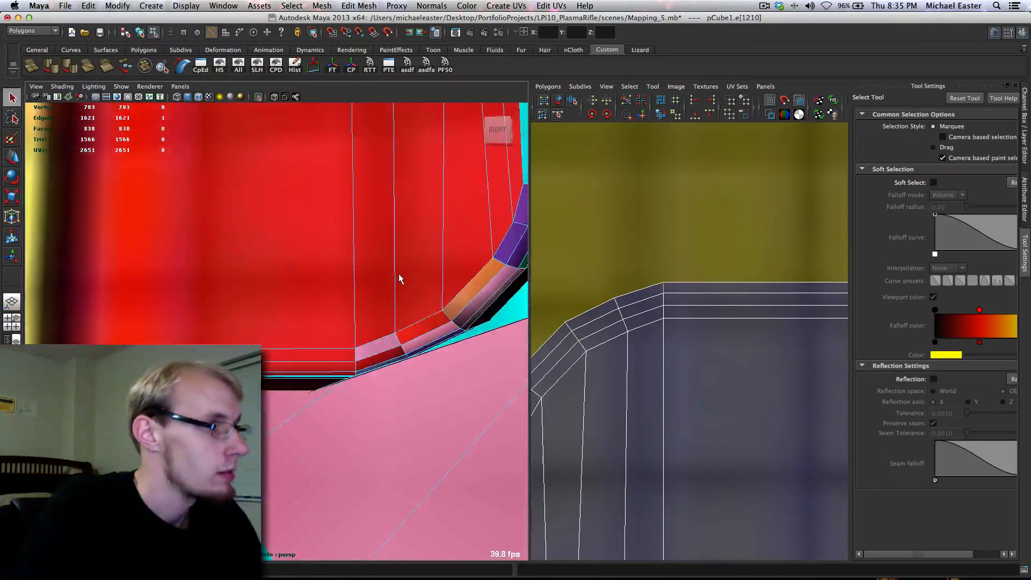
left_click_drag(399, 279, 307, 297, "alt")
scroll(305, 295, "down", 5)
middle_click_drag(218, 293, 423, 306, "alt")
scroll(660, 347, "down", 5)
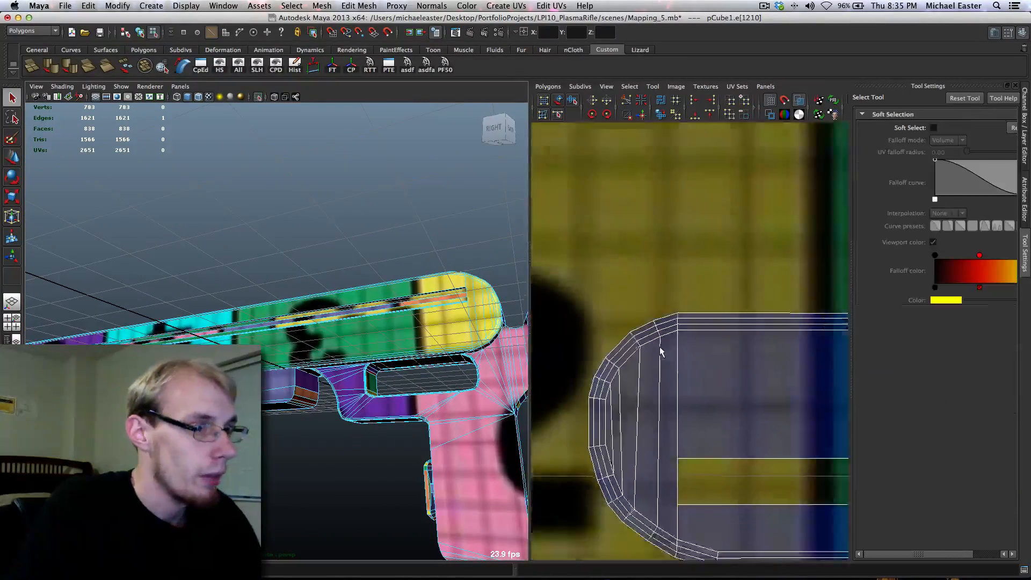
Sew the innermost bevel row onto the rounded face at the opposite end of the side shell
scroll(661, 352, "down", 5)
middle_click_drag(660, 376, 544, 298, "alt")
scroll(780, 325, "up", 2)
middle_click_drag(780, 325, 505, 343, "alt")
scroll(507, 347, "down", 3)
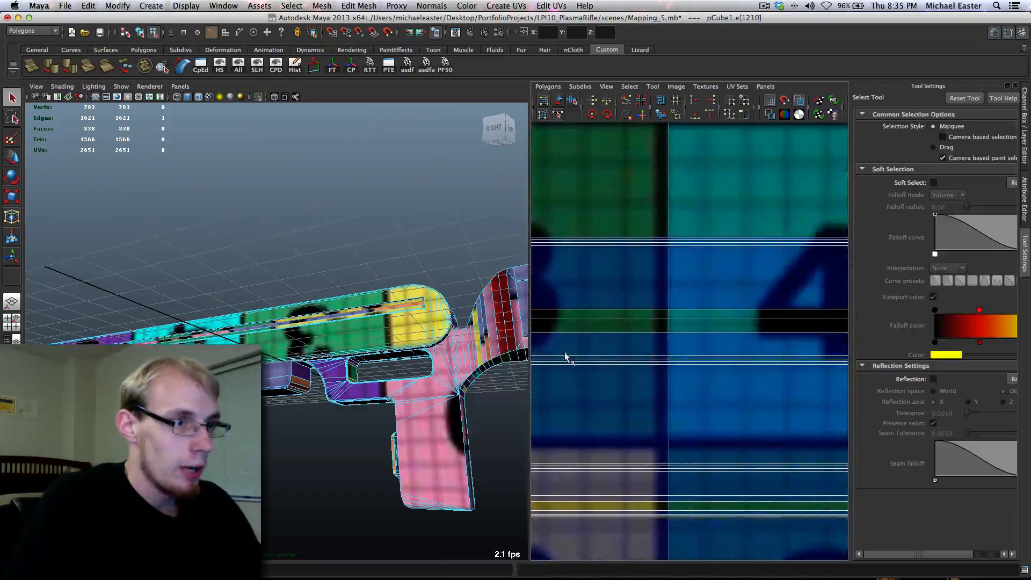
middle_click_drag(840, 377, 537, 375, "alt")
scroll(661, 391, "up", 2)
middle_click_drag(763, 371, 441, 379, "alt")
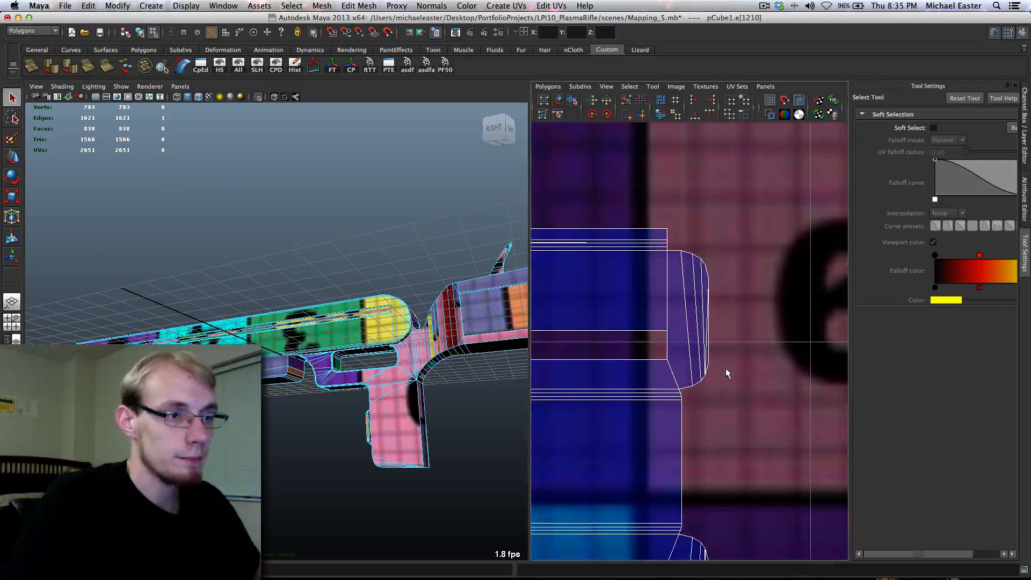
middle_click_drag(712, 367, 668, 365, "alt")
scroll(661, 360, "up", 3)
middle_click_drag(636, 293, 690, 314, "alt")
right_click_drag(691, 313, 704, 260)
mouse_move(654, 211)
left_mouse_down()
mouse_move(776, 411)
mouse_move(775, 440)
mouse_move(660, 213)
left_mouse_up()
right_click_drag(713, 283, 718, 142, "shift")
Sew the next two bevel rows outward around that rounded end, one row after the other
left_click_drag(751, 172, 665, 452)
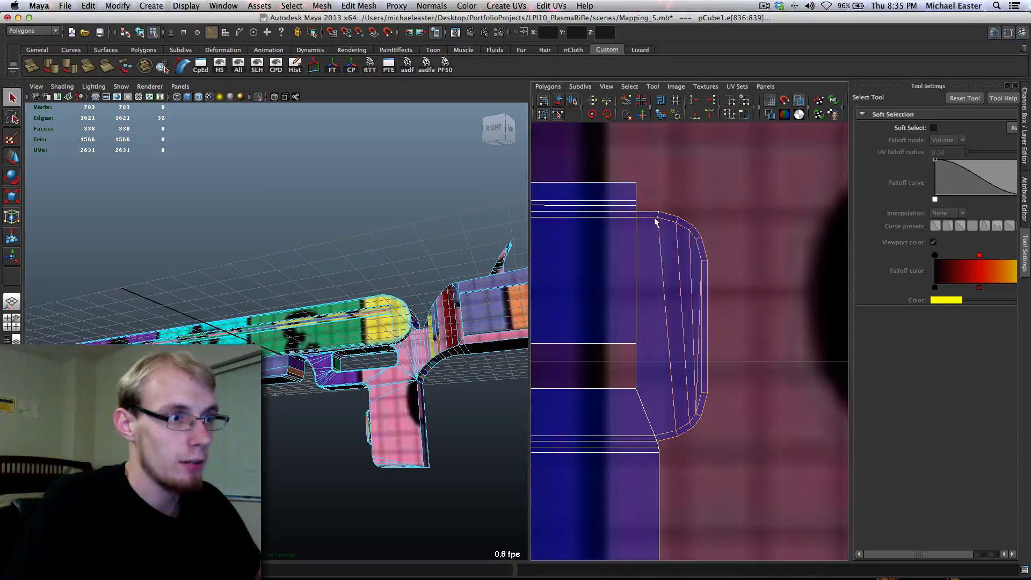
key("g")
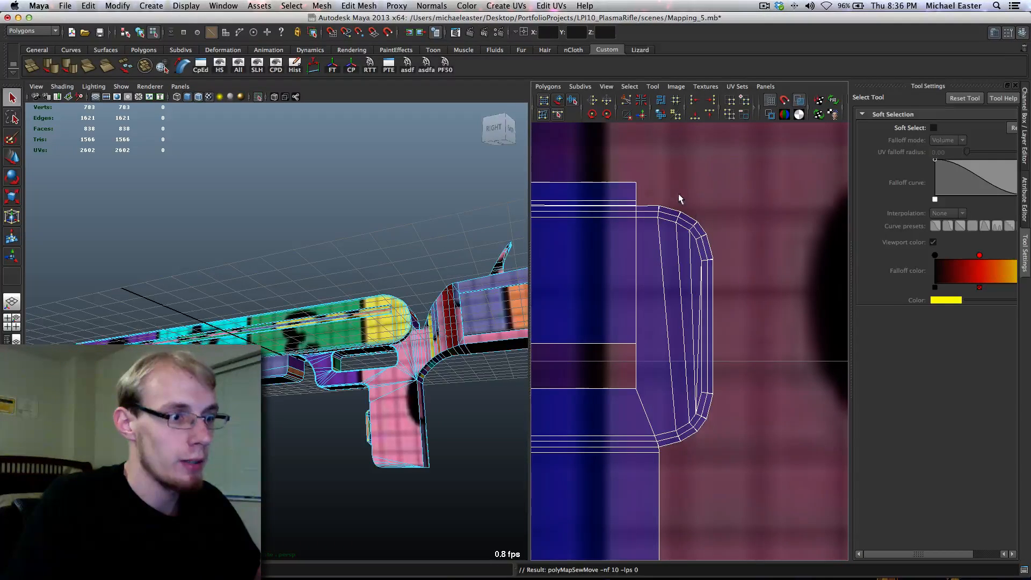
left_click_drag(814, 183, 668, 448)
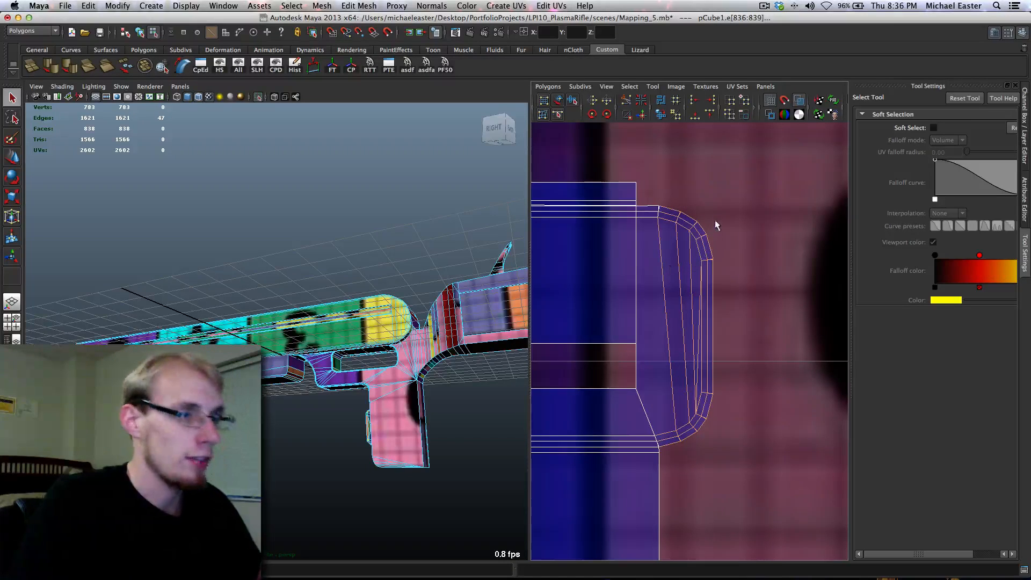
right_click_drag(707, 349, 754, 170, "shift")
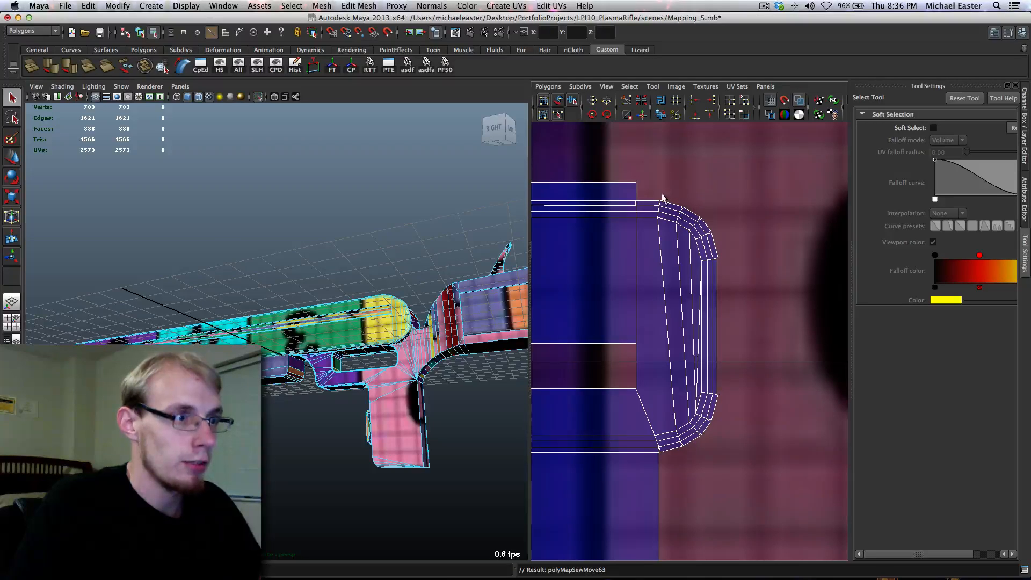
Sew the cross edges between the first bevel segments along the upper corner of the rounded end
scroll(654, 210, "up", 5)
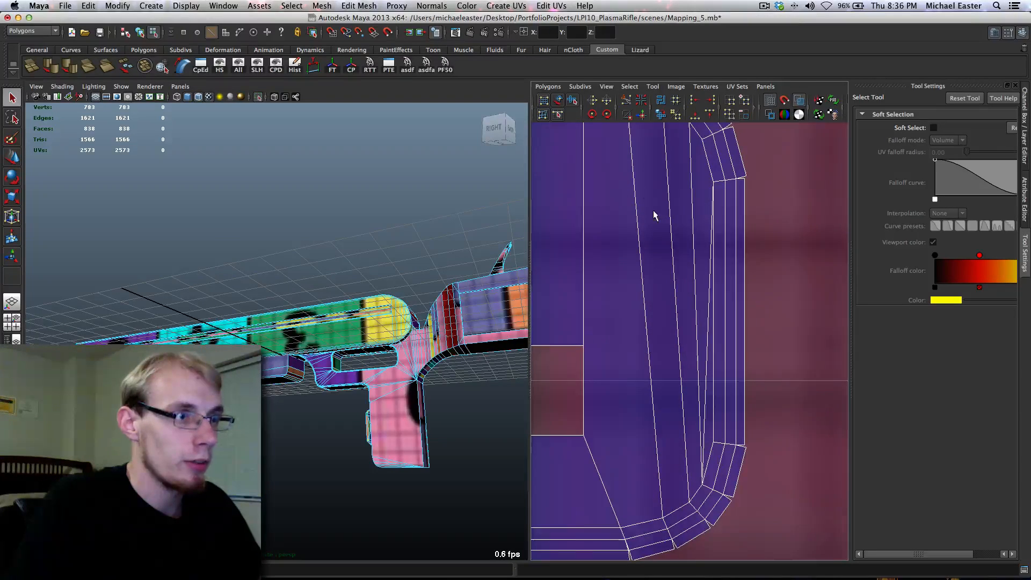
middle_click_drag(654, 210, 699, 290, "alt")
left_click_drag(640, 175, 775, 255)
key("g")
key("g")
key("g")
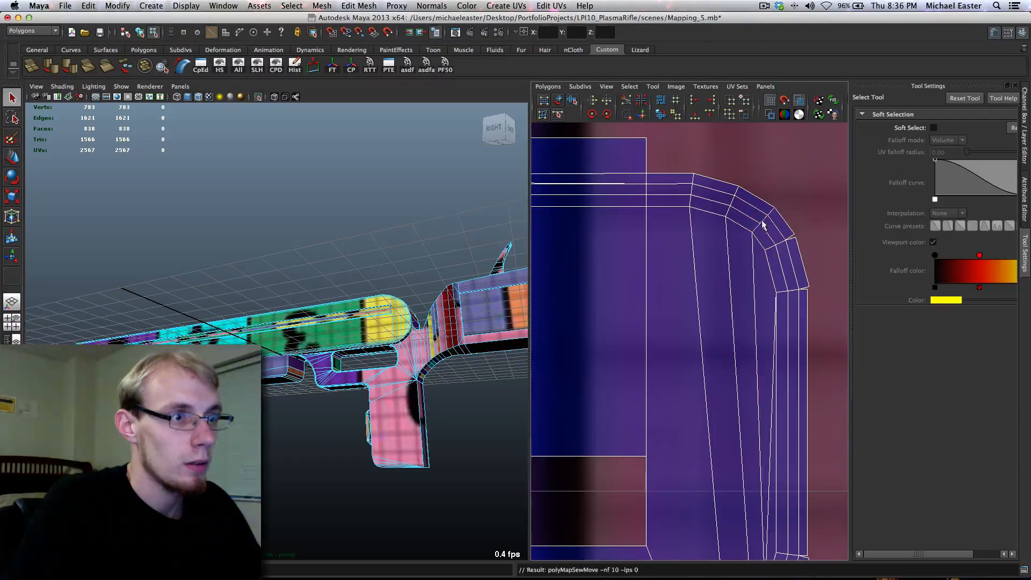
Sew the remaining two bevel joints where the upper corner curves down into the long vertical strip
left_click_drag(761, 220, 800, 269)
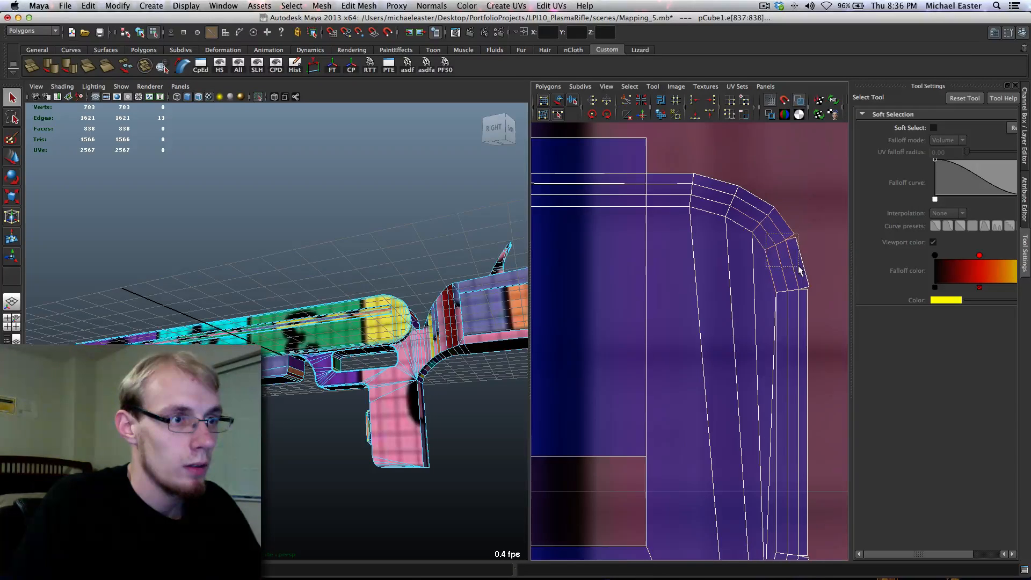
key("g")
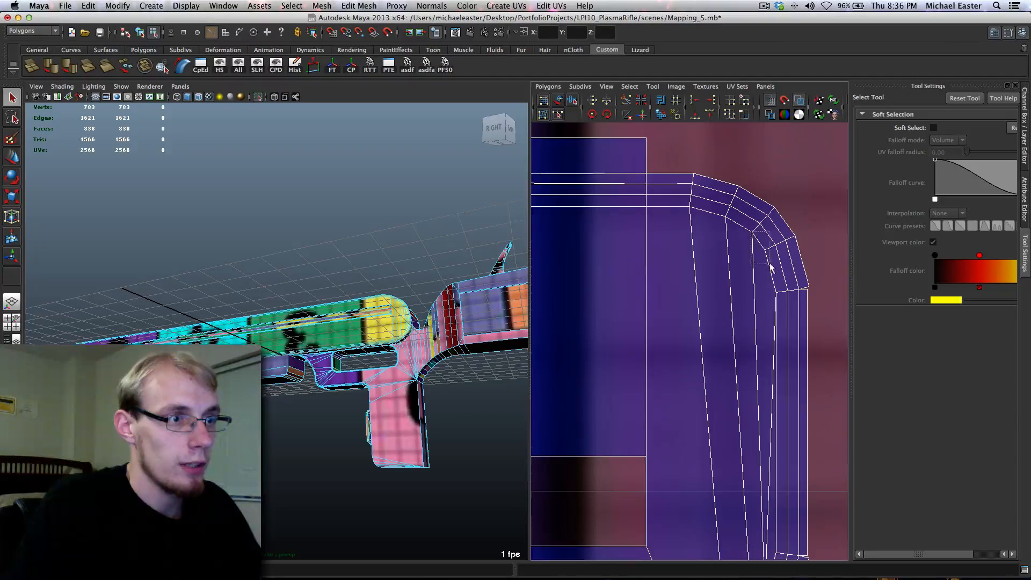
left_click_drag(763, 269, 804, 318)
key("g")
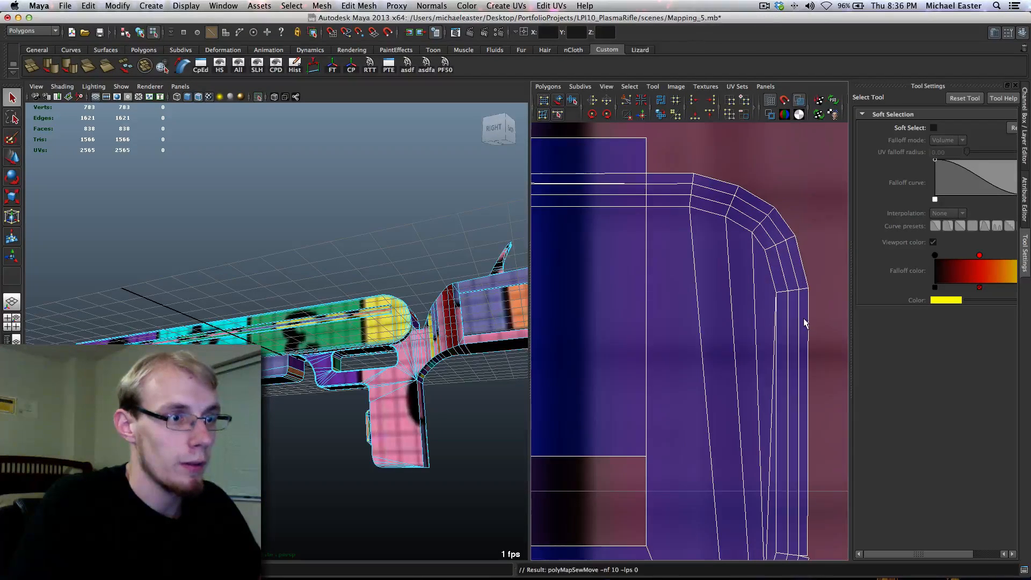
Sew the bevel joints around the lower corner, from the vertical strip to the straight lower strip
middle_click_drag(803, 318, 737, 122, "alt")
left_click_drag(639, 275, 731, 375)
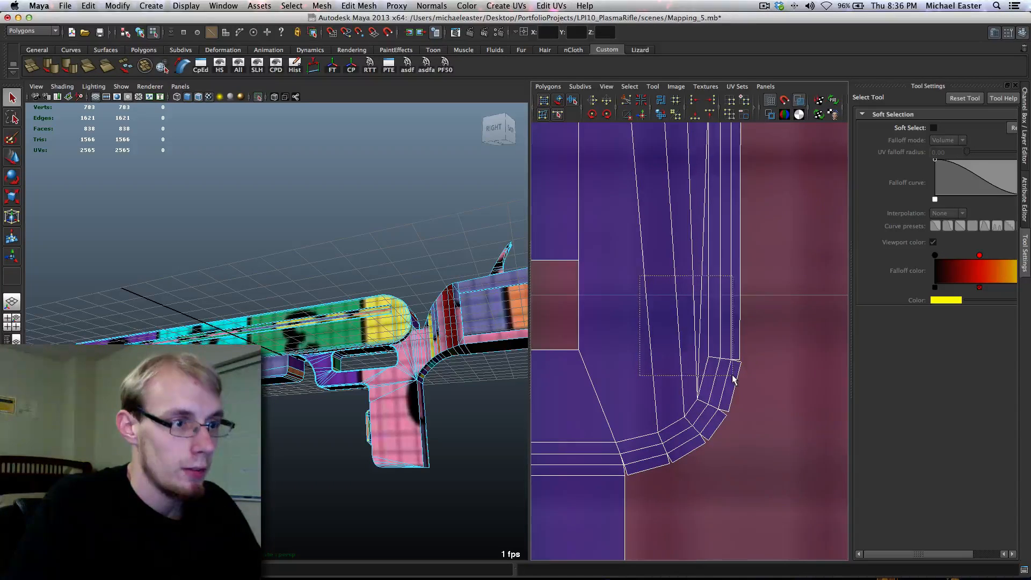
key("g")
left_click_drag(680, 340, 721, 411)
key("g")
left_click_drag(626, 402, 676, 458)
key("g")
left_click_drag(584, 403, 641, 471)
key("g")
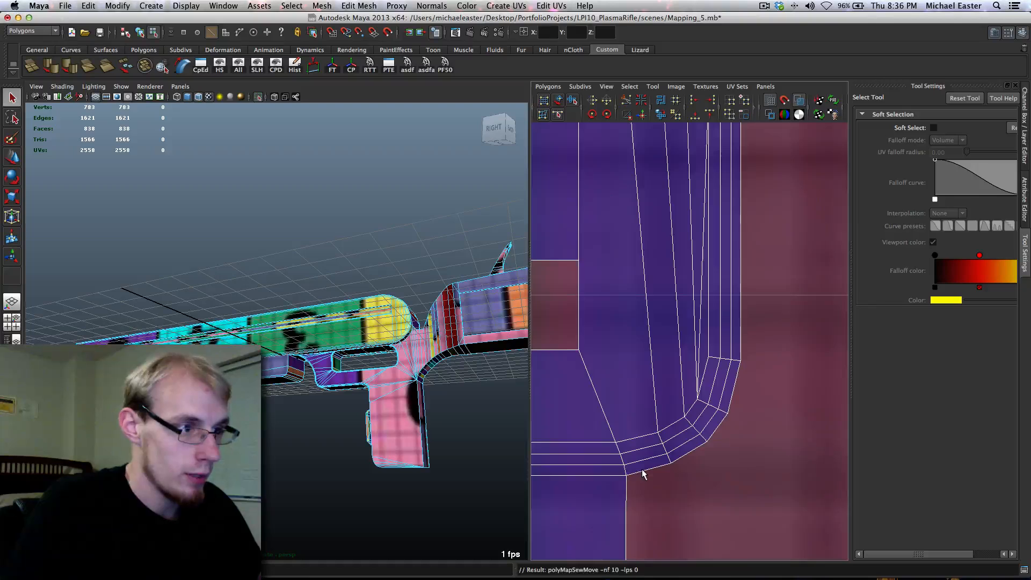
Align the two outer corner UVs of the underside panel to the same U position
middle_click_drag(643, 474, 710, 282, "alt")
right_click_drag(710, 284, 750, 285)
left_click(679, 319)
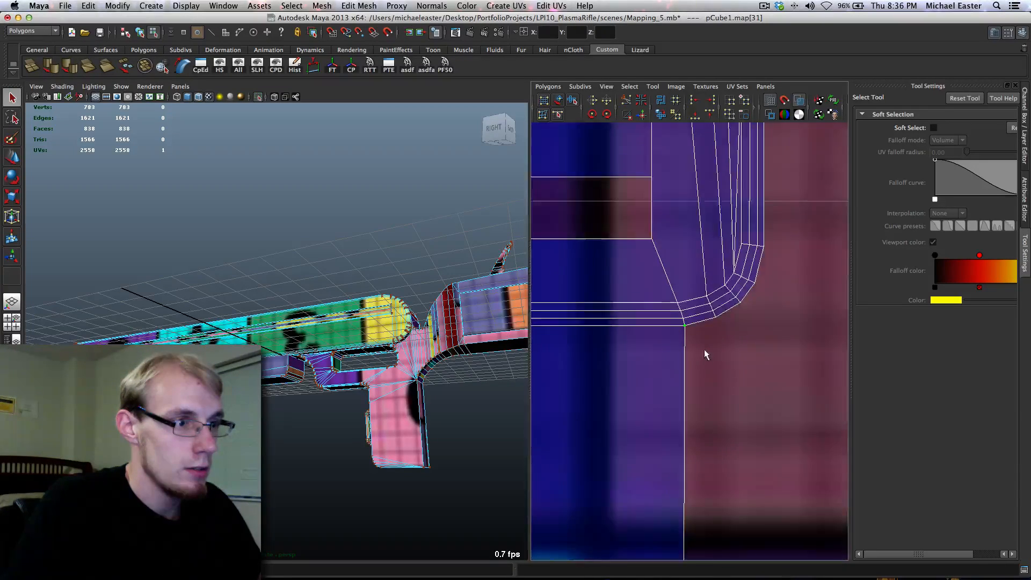
right_click_drag(704, 349, 694, 418, "alt")
left_click(687, 441, "shift")
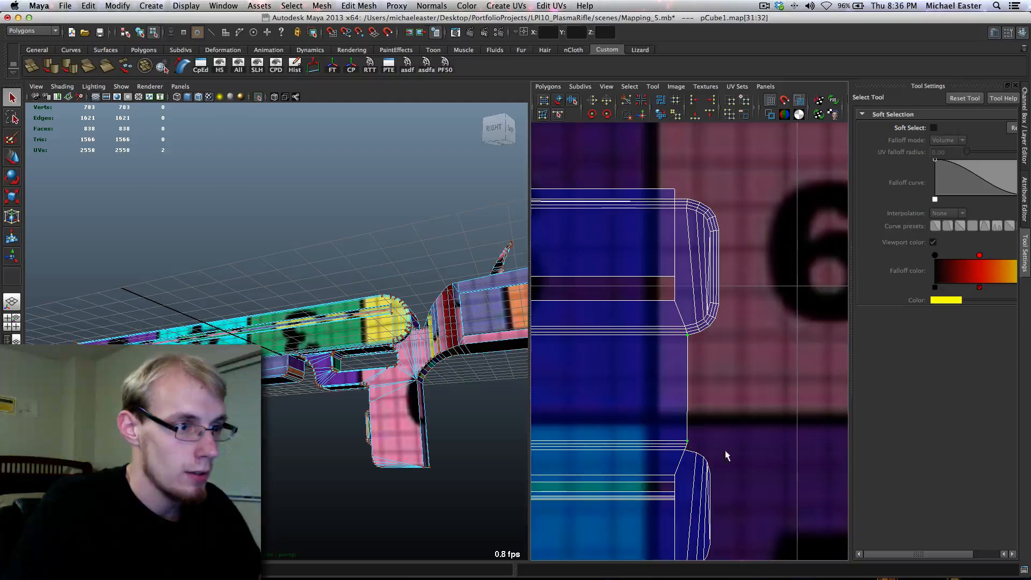
left_click(697, 101)
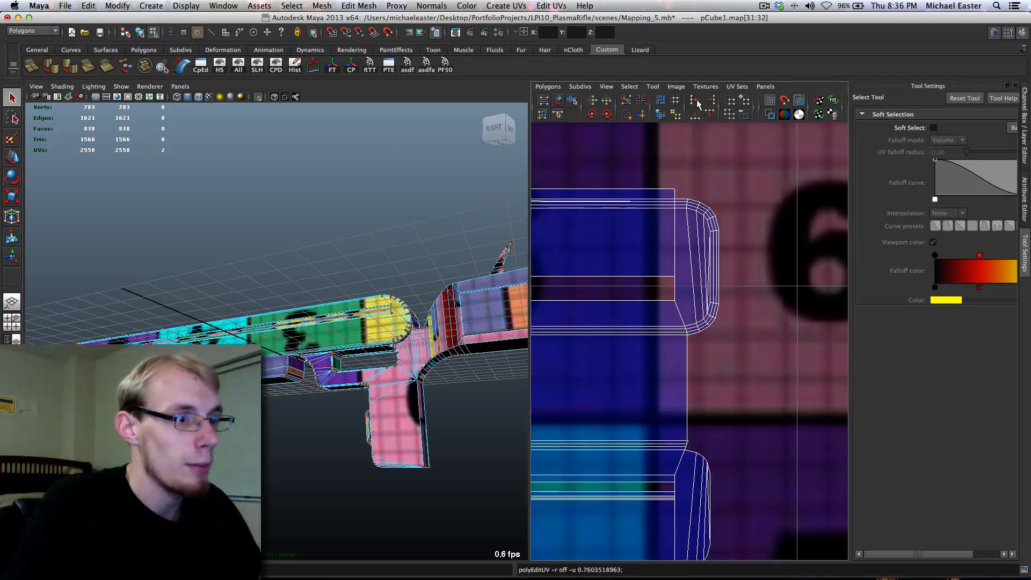
Widen the UV editor and examine both ends of the body shells and their place in the whole layout
right_click_drag(641, 351, 716, 283, "alt")
middle_click_drag(715, 283, 698, 338, "alt")
right_click_drag(718, 291, 758, 290)
left_click(769, 301)
right_click_drag(733, 254, 658, 306)
middle_click_drag(658, 306, 815, 279, "alt")
middle_click_drag(718, 272, 689, 275, "alt")
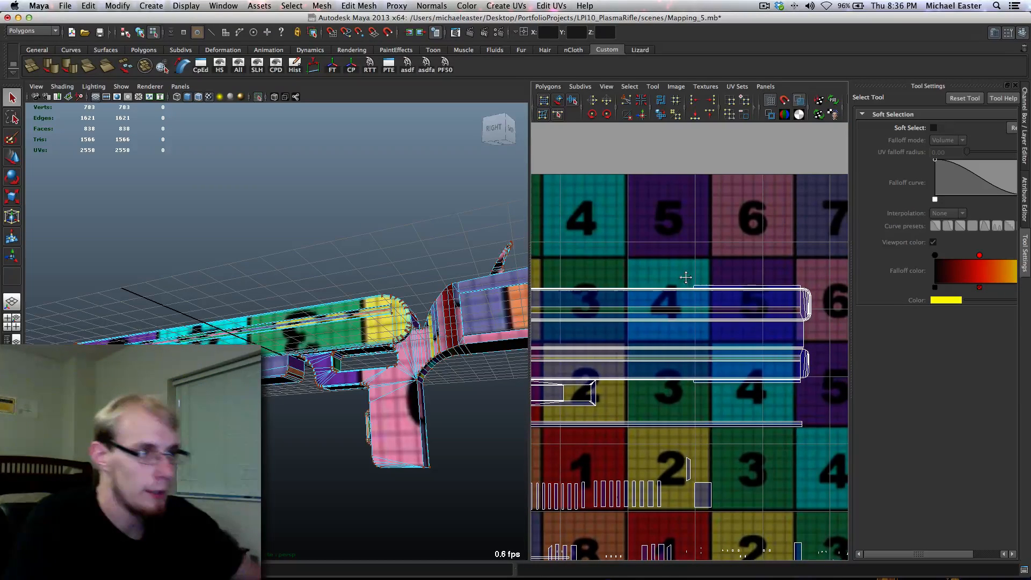
left_click_drag(529, 308, 487, 306)
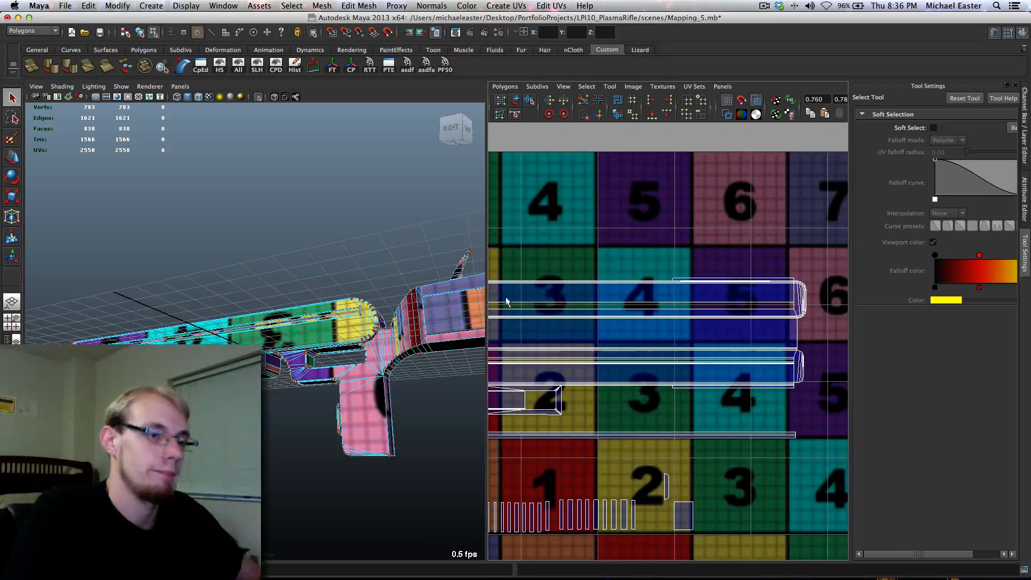
middle_click_drag(608, 284, 638, 279, "alt")
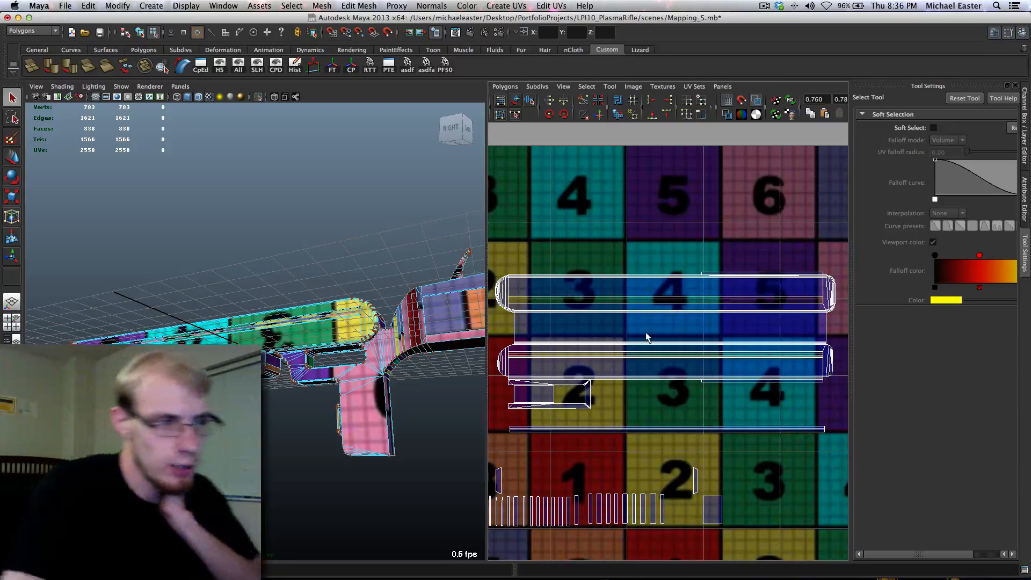
scroll(638, 277, "down", 3)
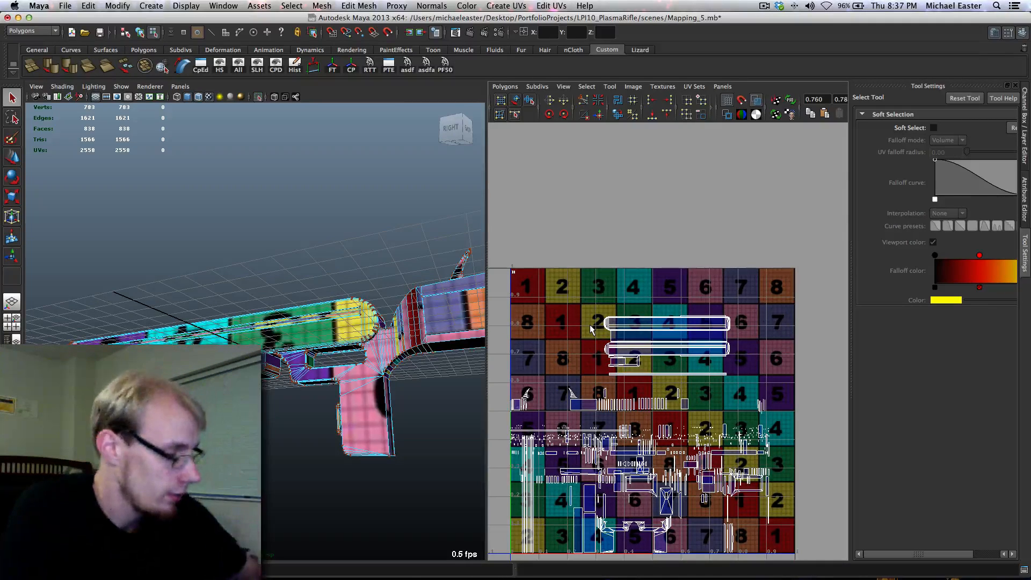
Examine both rounded ends of the rifle's body up close and the overall UV layout
middle_click_drag(641, 328, 665, 297, "alt")
scroll(343, 346, "up", 6)
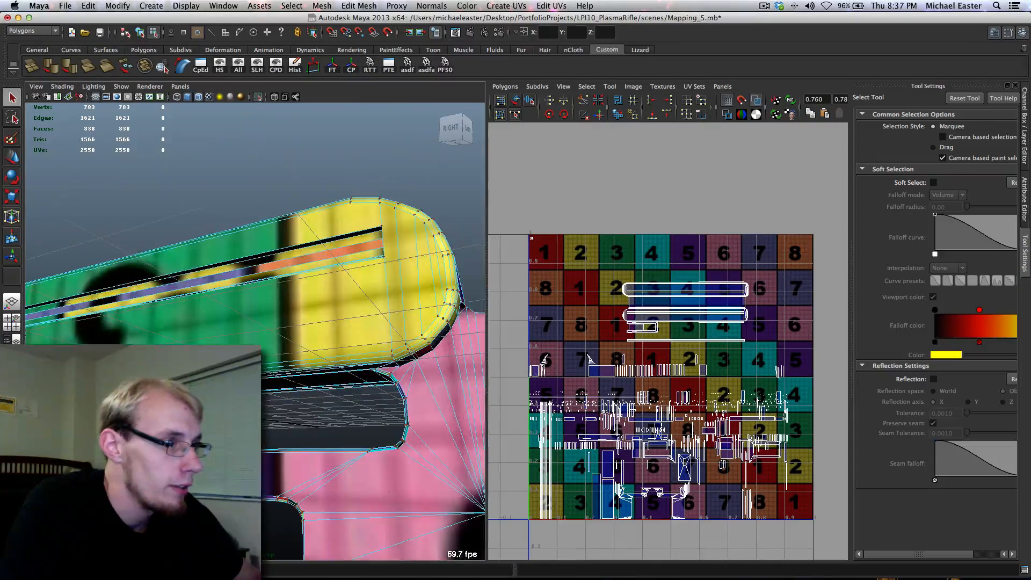
left_click_drag(297, 381, 378, 317, "alt")
scroll(314, 352, "up", 6)
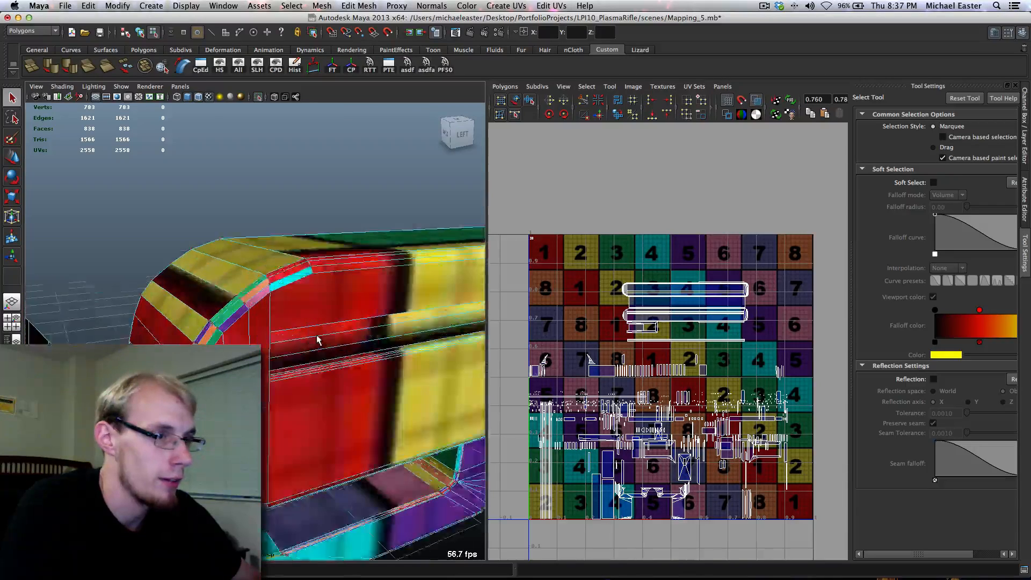
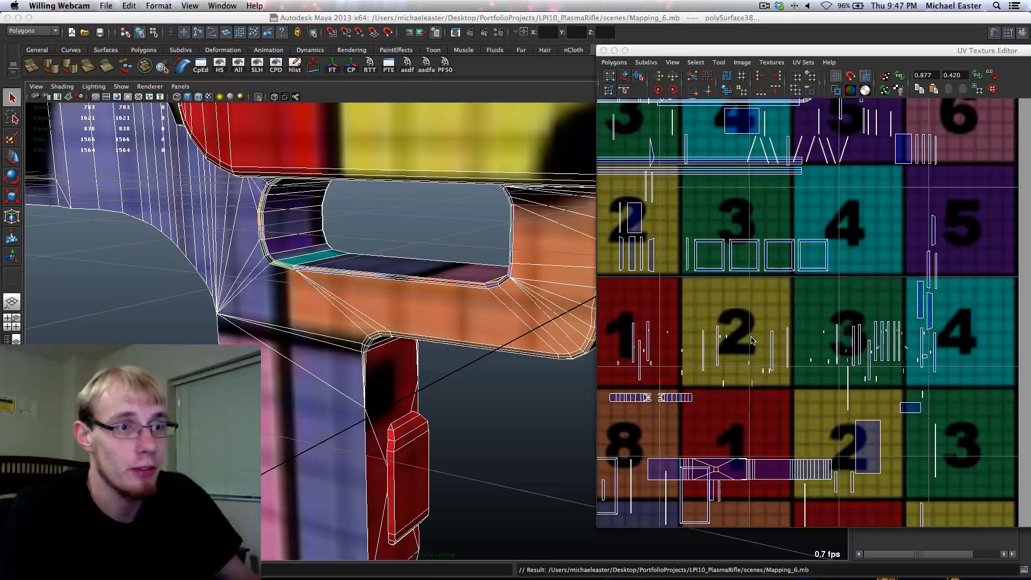
scroll(789, 290, "down", 3)
scroll(793, 270, "down", 3)
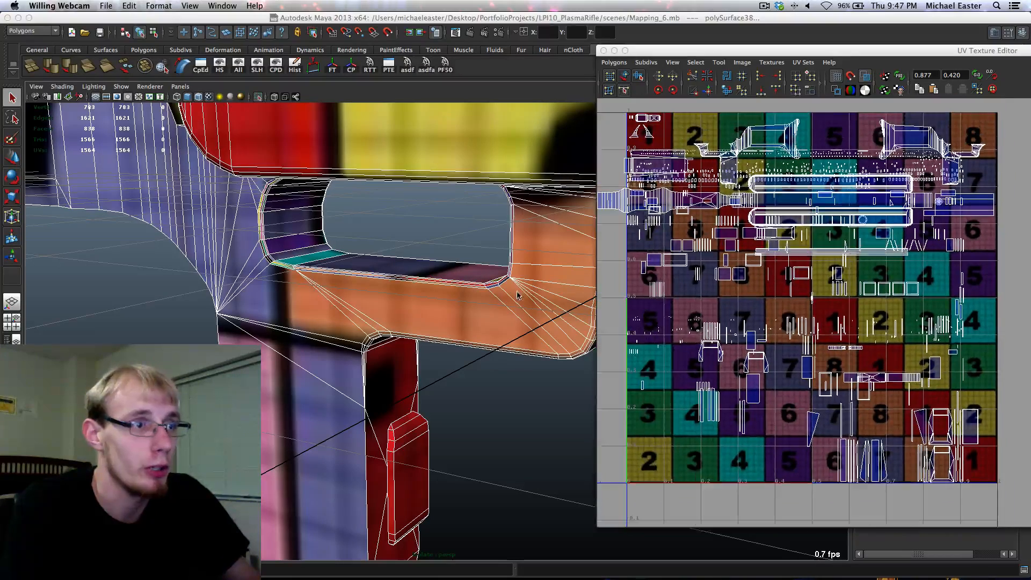
Select the rifle's main mesh and examine its UV shells against the whole model
left_click(239, 280)
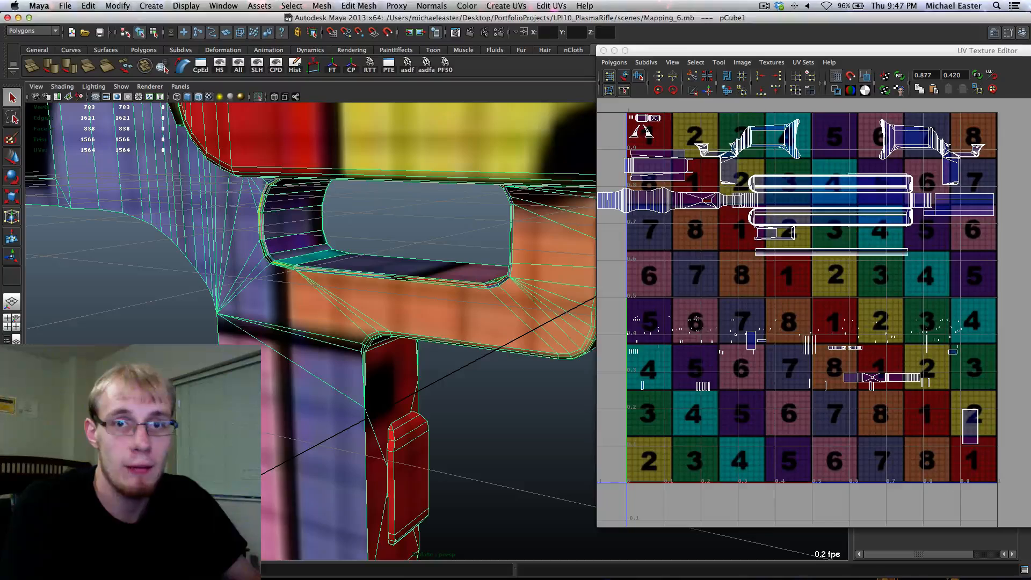
key("super+Tab")
left_click(491, 20)
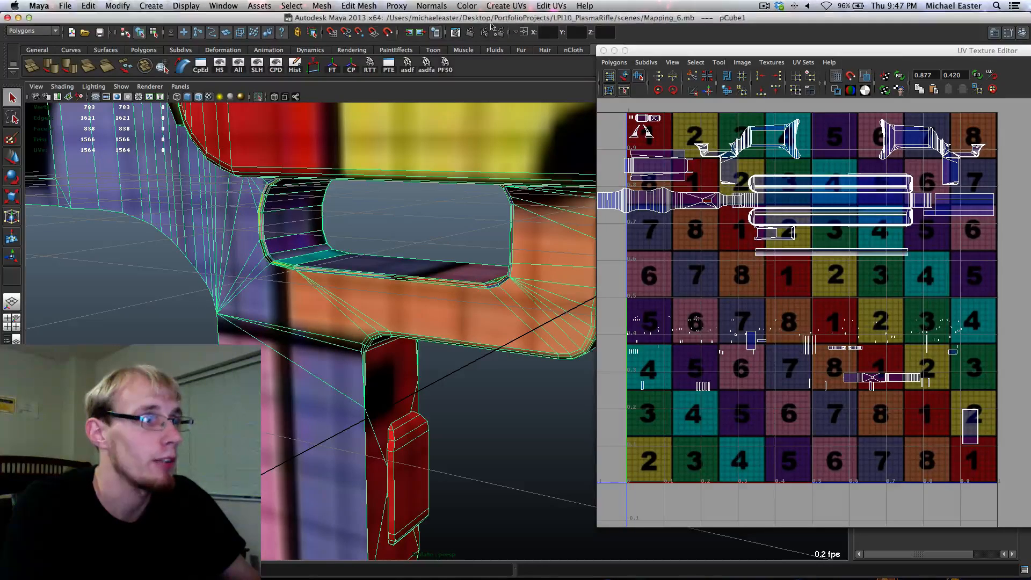
middle_click_drag(458, 267, 588, 279, "alt")
right_click_drag(588, 279, 455, 243, "alt")
left_click(843, 297)
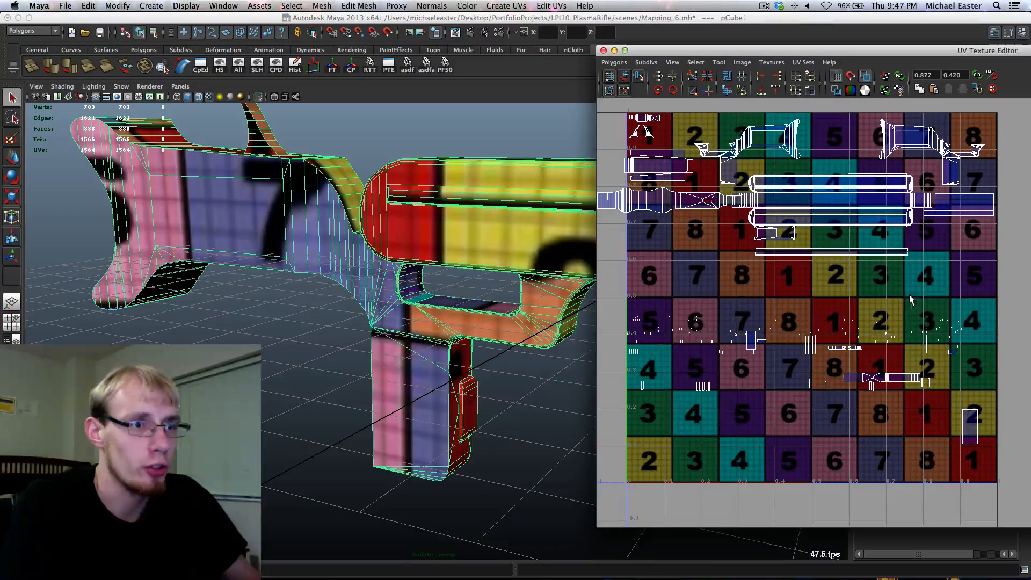
scroll(403, 311, "down", 10)
left_click_drag(462, 322, 430, 327, "alt")
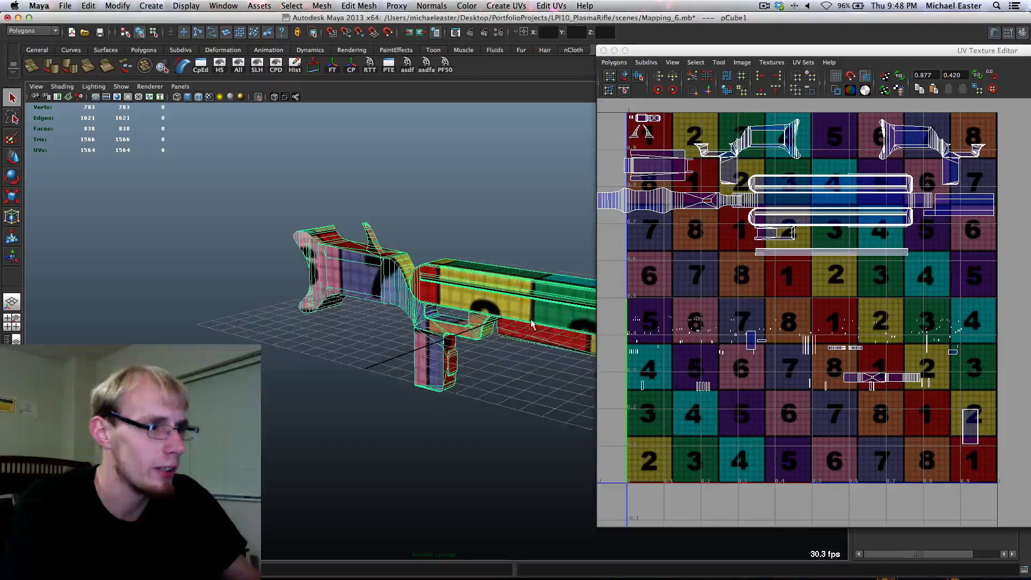
Deselect the rifle and turn off the wireframe overlay on the textured model
middle_click_drag(564, 378, 408, 365, "alt")
left_click(409, 367)
left_click_drag(421, 363, 243, 310, "alt")
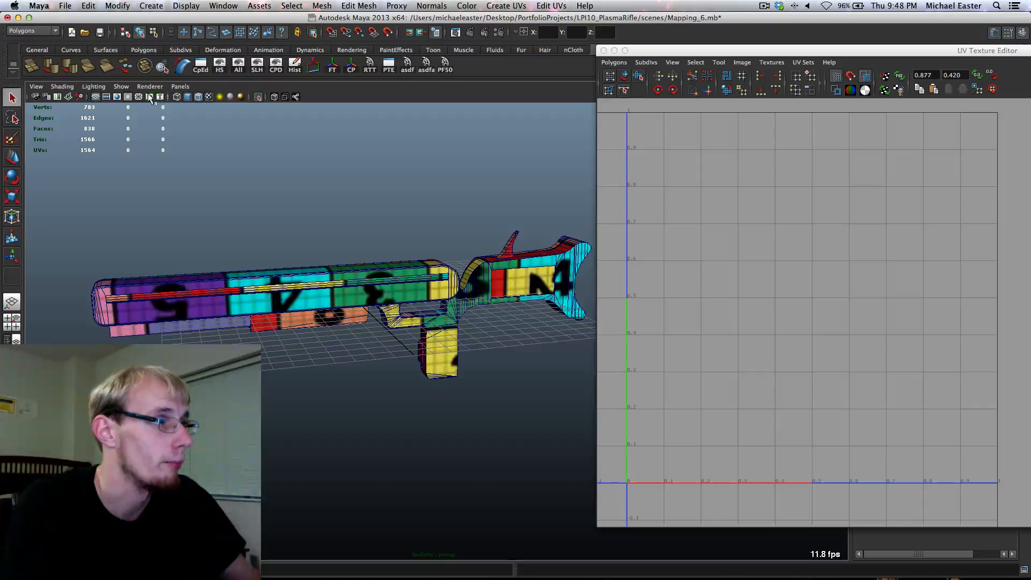
middle_click_drag(434, 247, 368, 229, "alt")
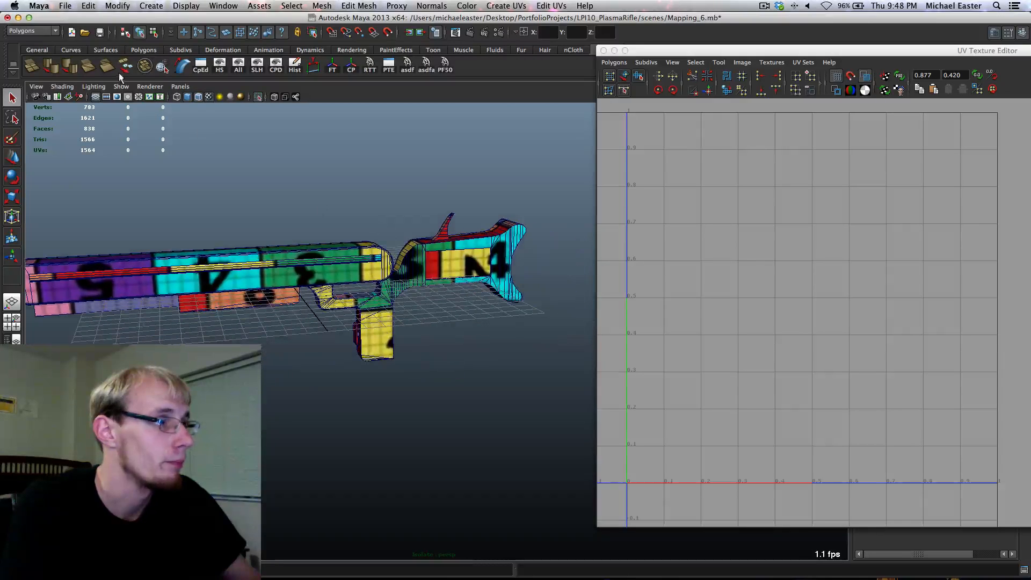
left_click(195, 98)
left_click_drag(349, 156, 299, 189, "alt")
right_click_drag(299, 189, 371, 215, "alt")
middle_click_drag(371, 215, 289, 331, "alt")
right_click_drag(288, 330, 365, 333, "alt")
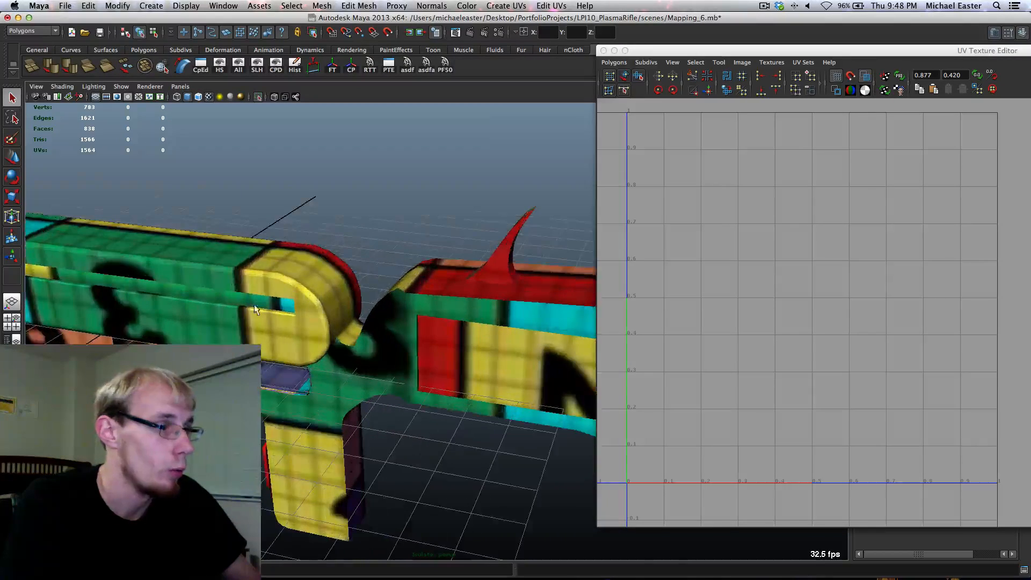
Examine how the checker texture runs along both sides of the rifle's body, grip and stock
middle_click_drag(253, 304, 196, 266, "alt")
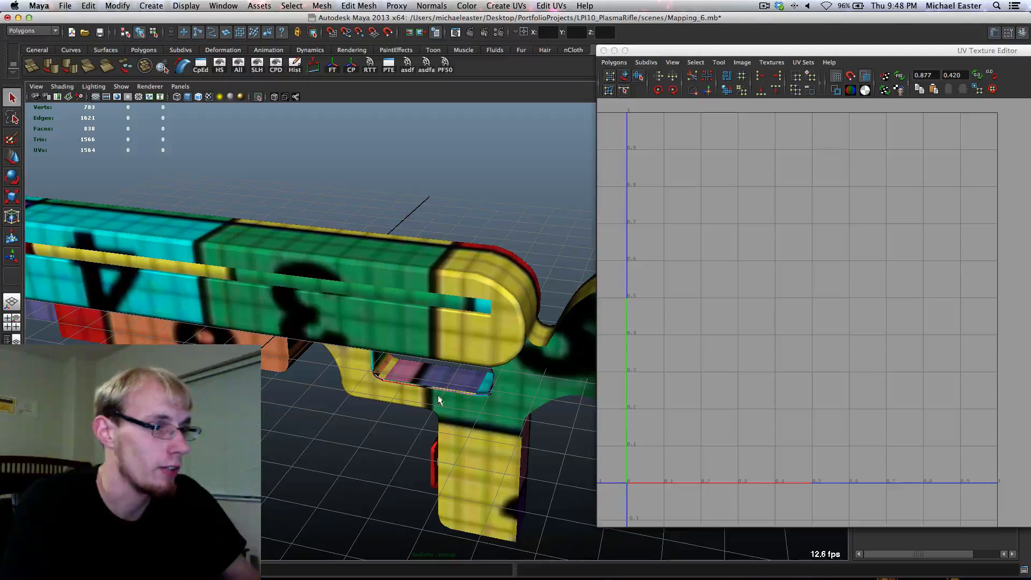
left_click_drag(361, 383, 332, 331, "alt")
right_click_drag(331, 331, 309, 349, "alt")
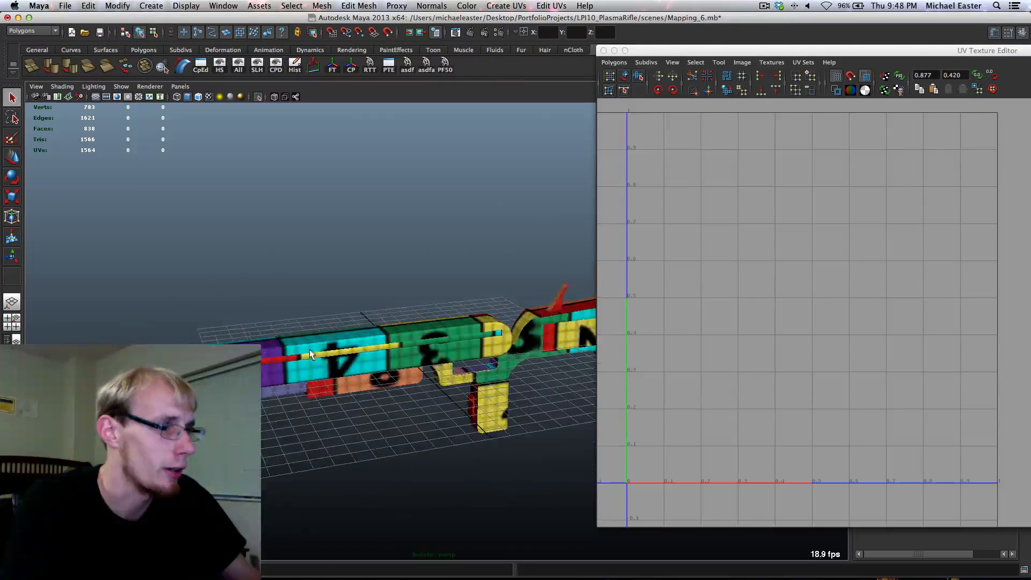
middle_click_drag(309, 349, 503, 333, "alt")
left_click_drag(502, 333, 394, 327, "alt")
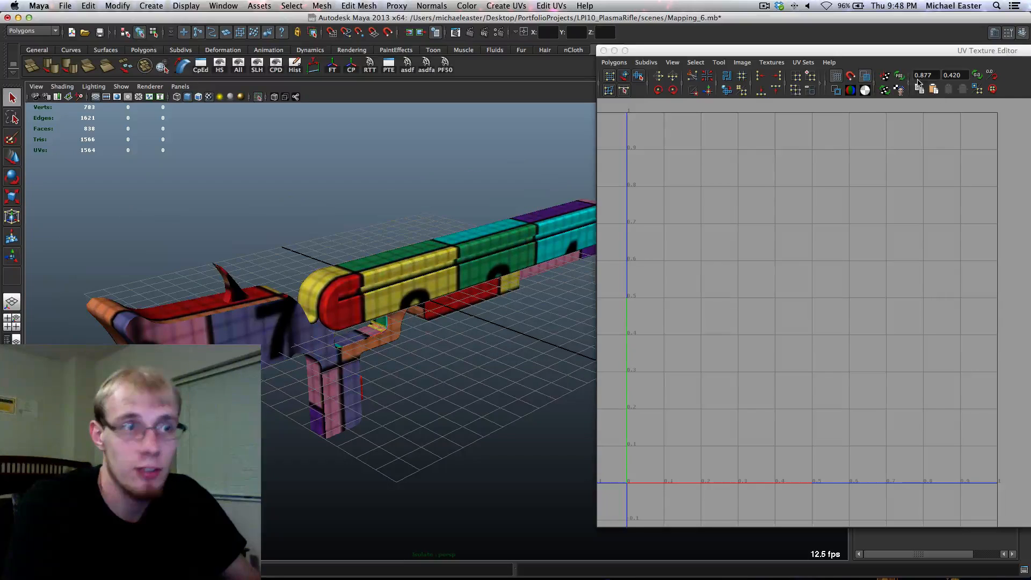
Select the rifle's main mesh and reposition the UV editor window to show its scattered small shells
left_click(539, 256)
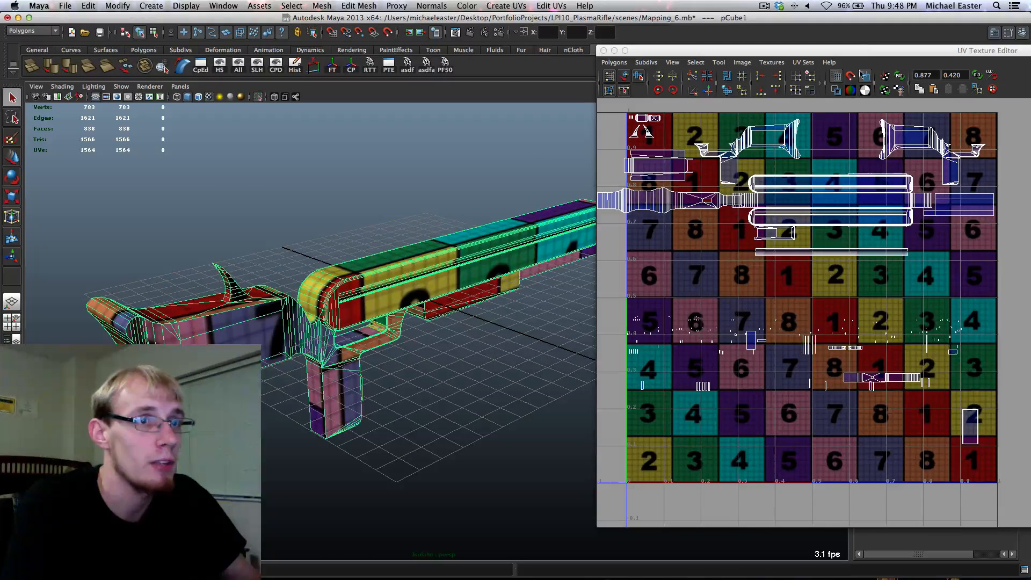
left_click_drag(863, 52, 830, 70)
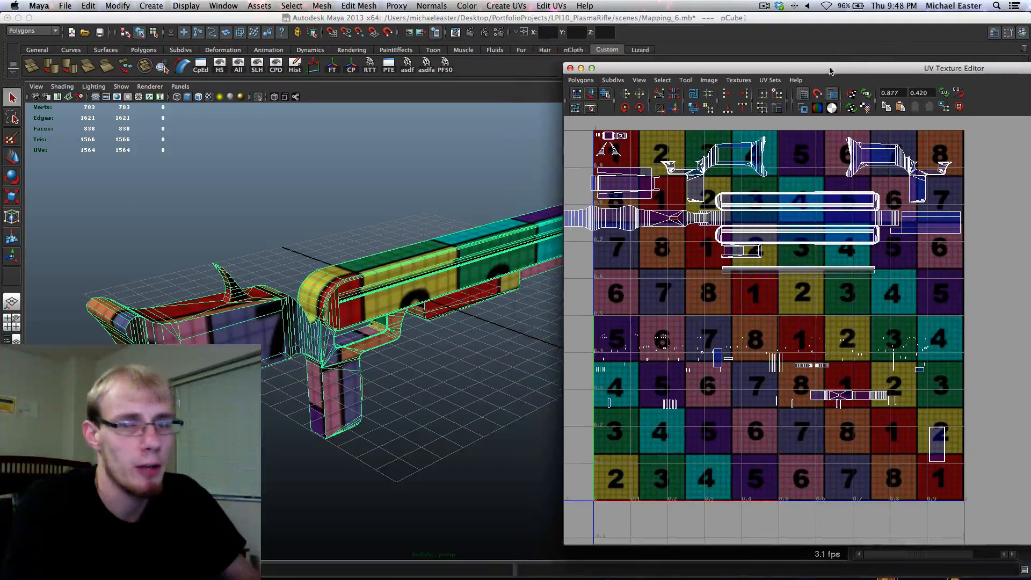
middle_click_drag(801, 377, 728, 381, "alt")
right_click_drag(728, 381, 842, 334, "alt")
Select a group of tiny UV shells mid-layout and locate them on the model in wireframe
left_click_drag(796, 314, 866, 392)
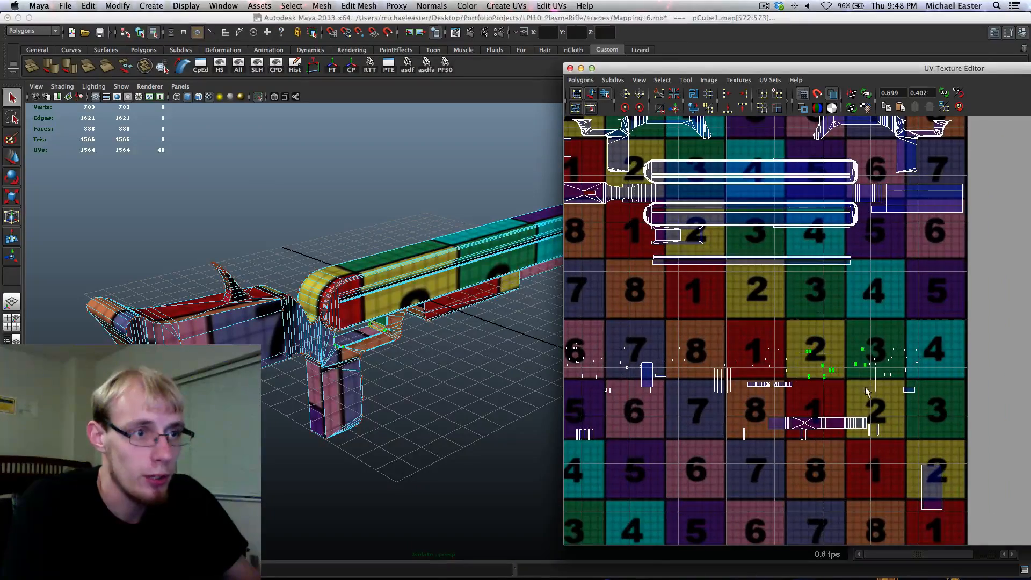
scroll(392, 362, "up", 2)
key("f")
key("4")
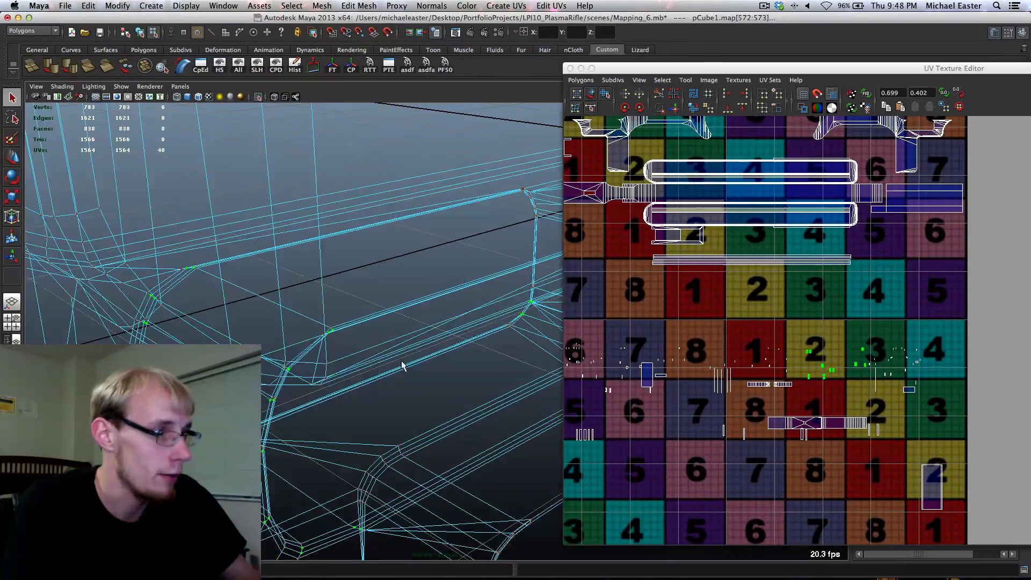
scroll(402, 365, "down", 10)
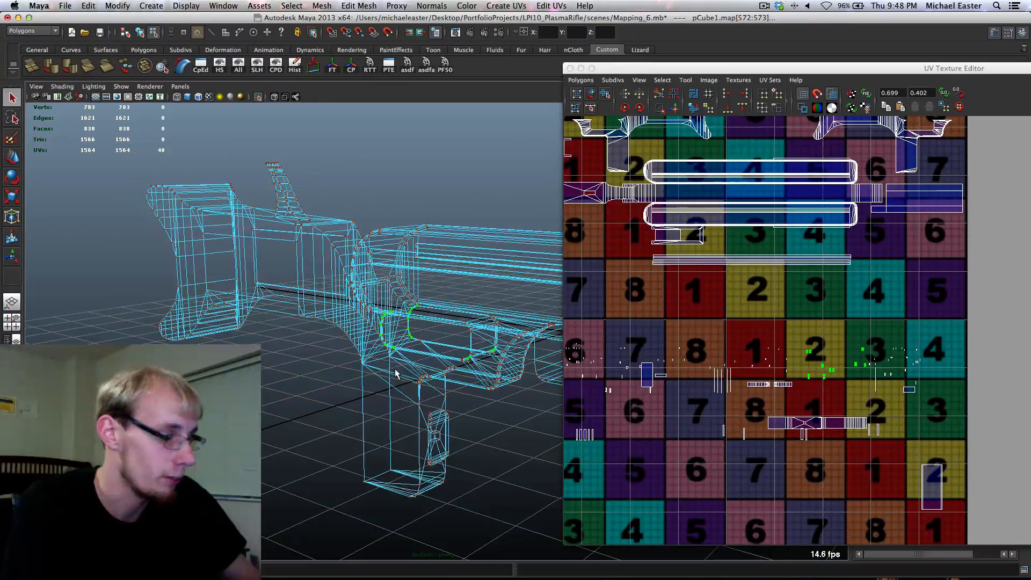
Return the rifle to textured display and object selection, and clear the selection
key("6")
right_click_drag(378, 263, 428, 245)
left_click(440, 191)
left_click_drag(483, 349, 342, 351, "alt")
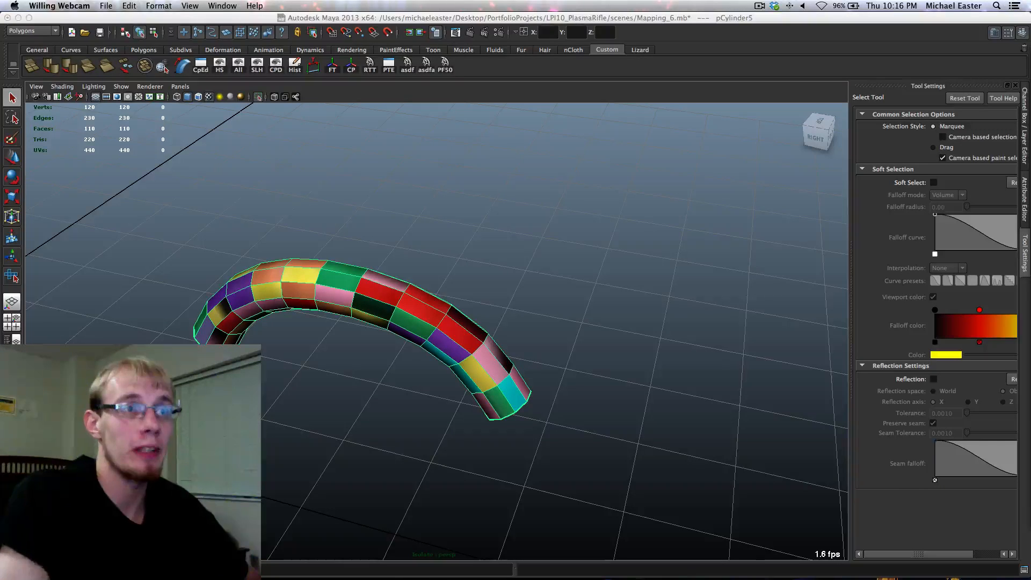
Bring the floating UV editor into view and examine the curved tube's separate UV pieces
left_click(768, 19)
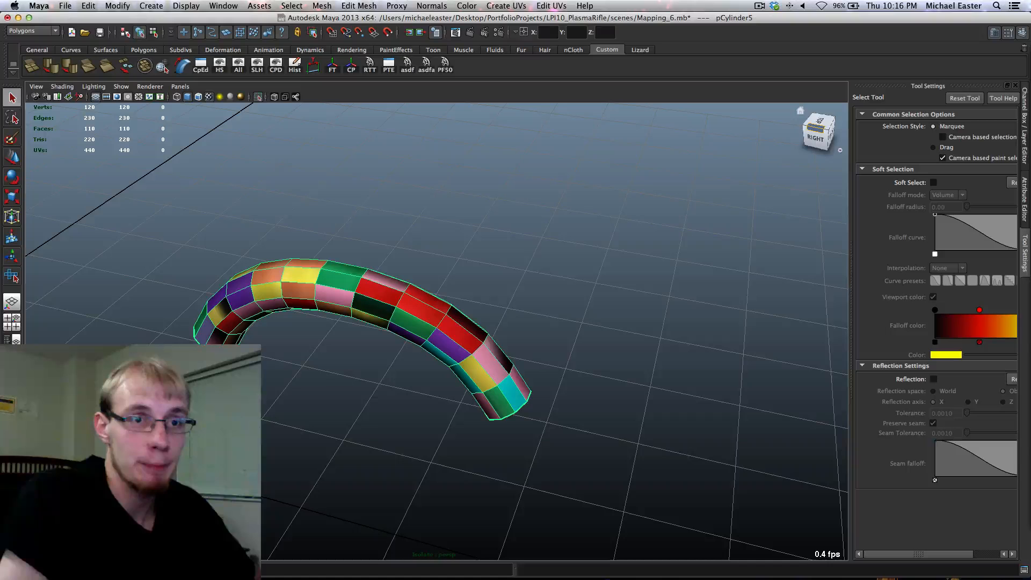
left_click_drag(1021, 226, 840, 51)
key("super+Tab")
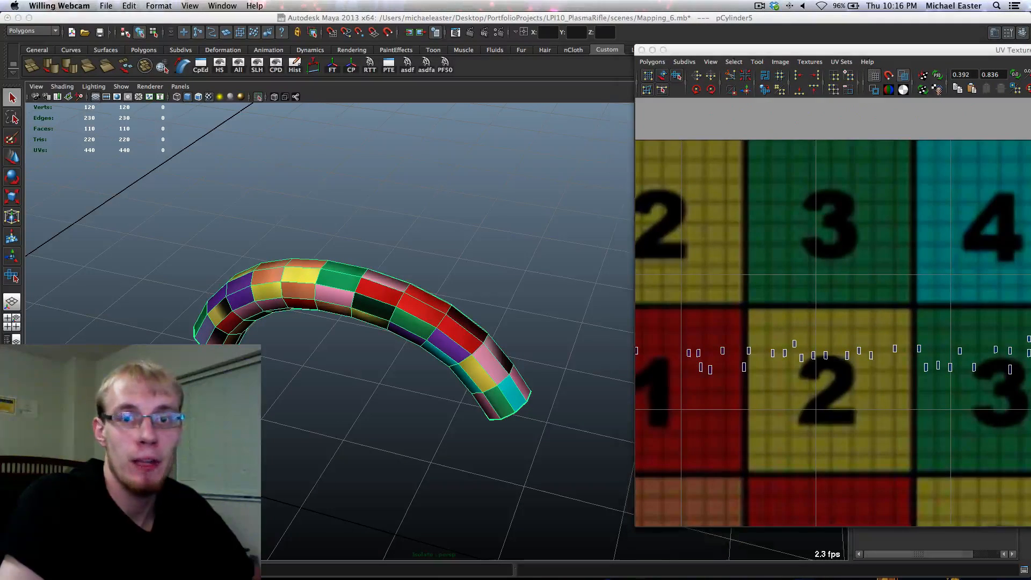
scroll(881, 263, "down", 5)
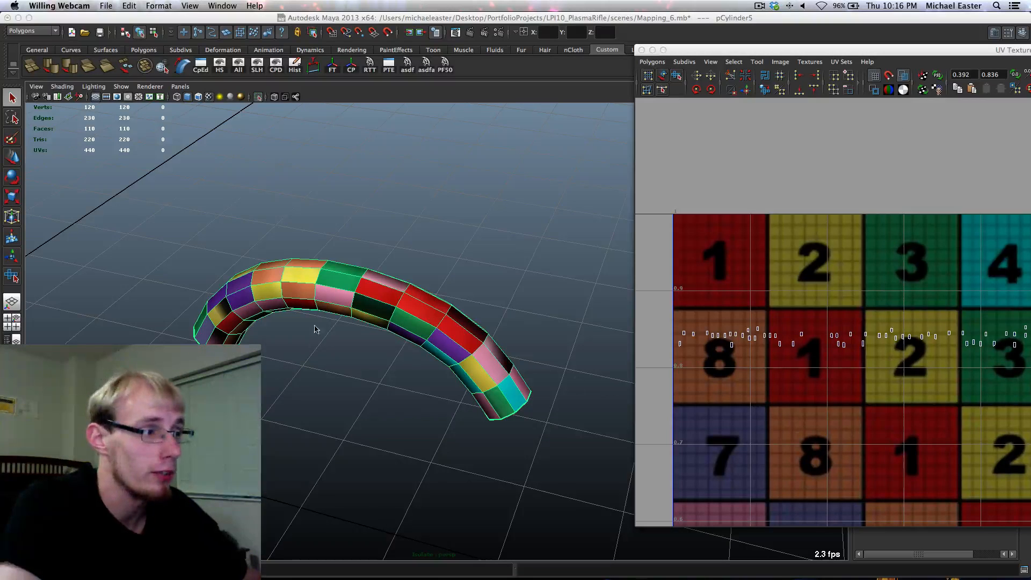
left_click(319, 260)
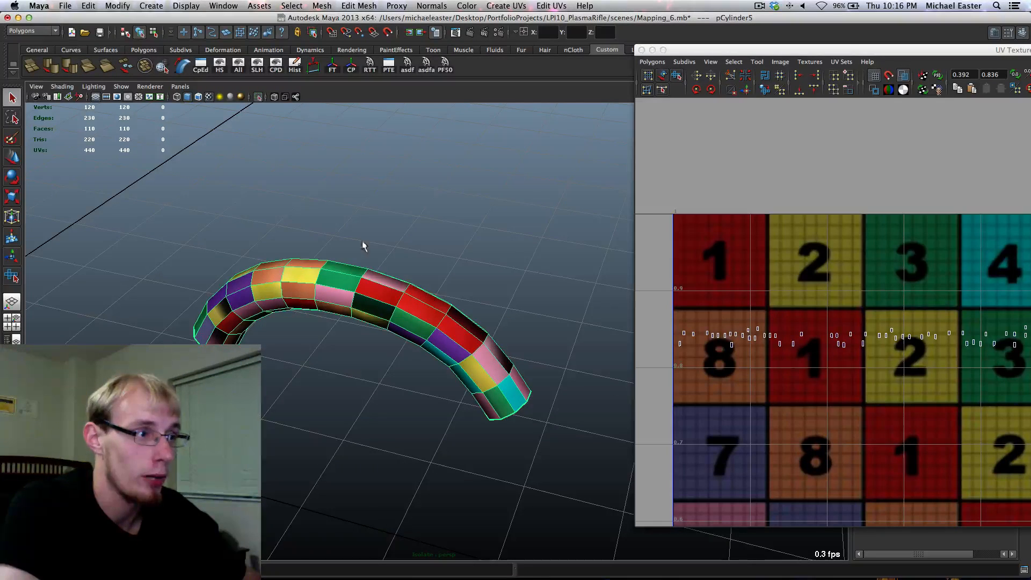
middle_click_drag(373, 304, 432, 301, "alt")
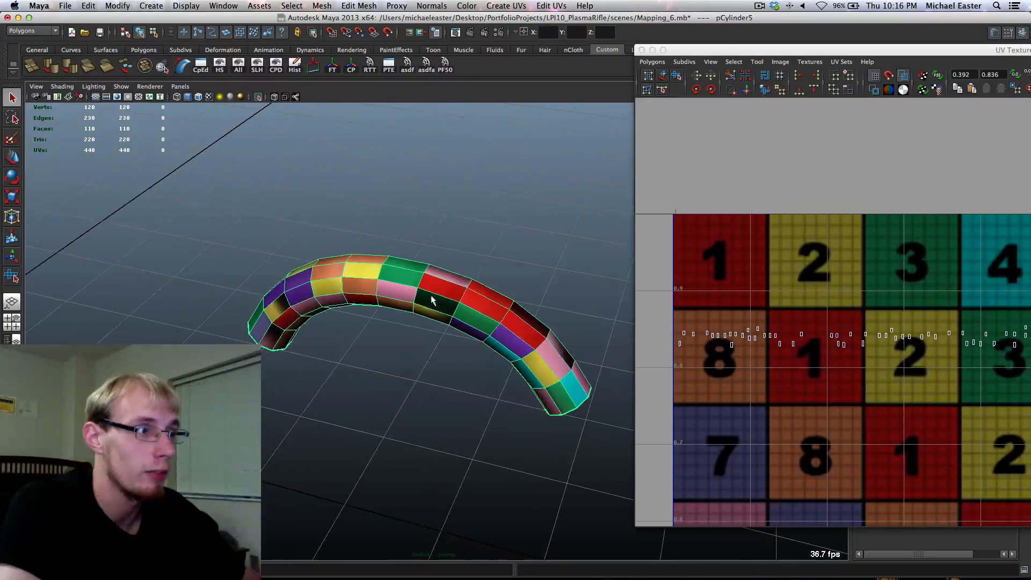
Close the floating UV editor and switch to the side-by-side perspective and texture editor layout
left_click(641, 50)
left_click(388, 65)
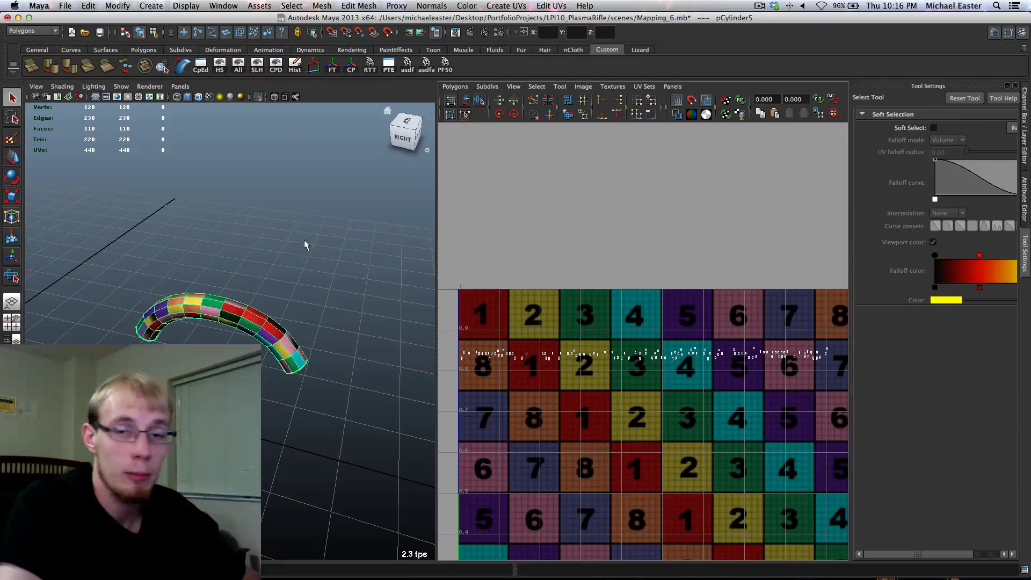
middle_click_drag(292, 312, 244, 273, "alt")
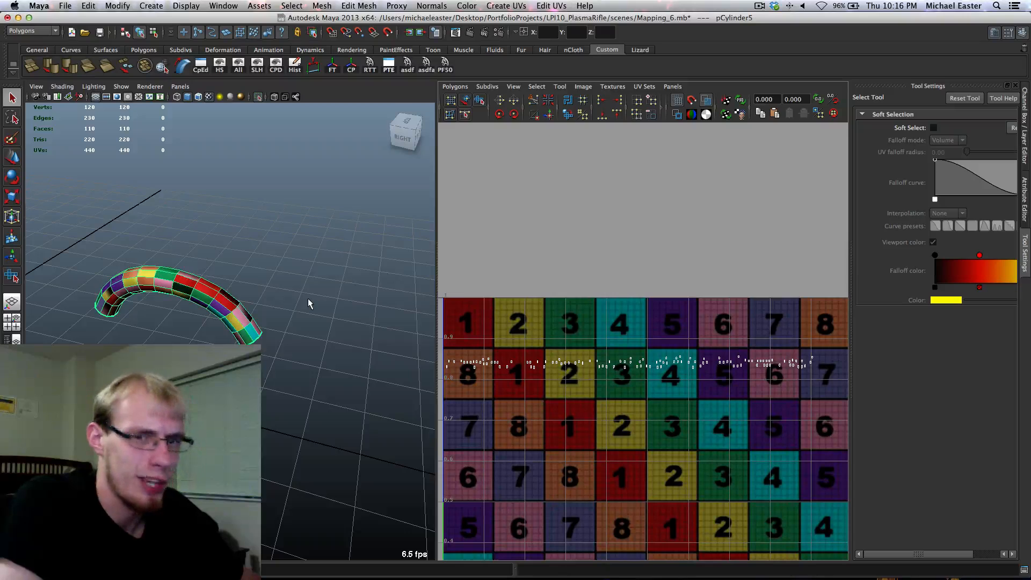
middle_click_drag(203, 304, 297, 324, "alt")
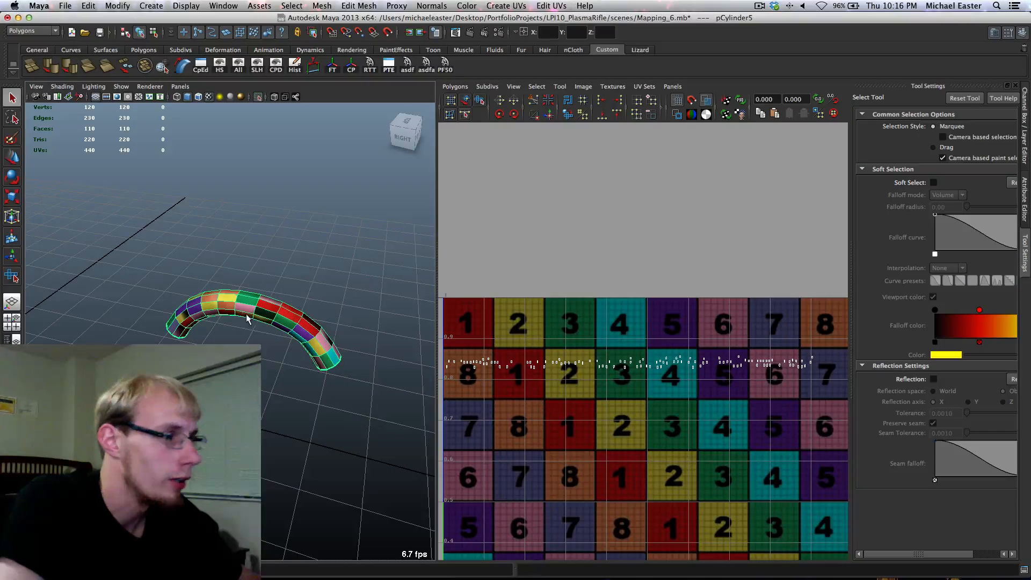
Select all edges of the curved tube
right_click_drag(249, 310, 246, 196)
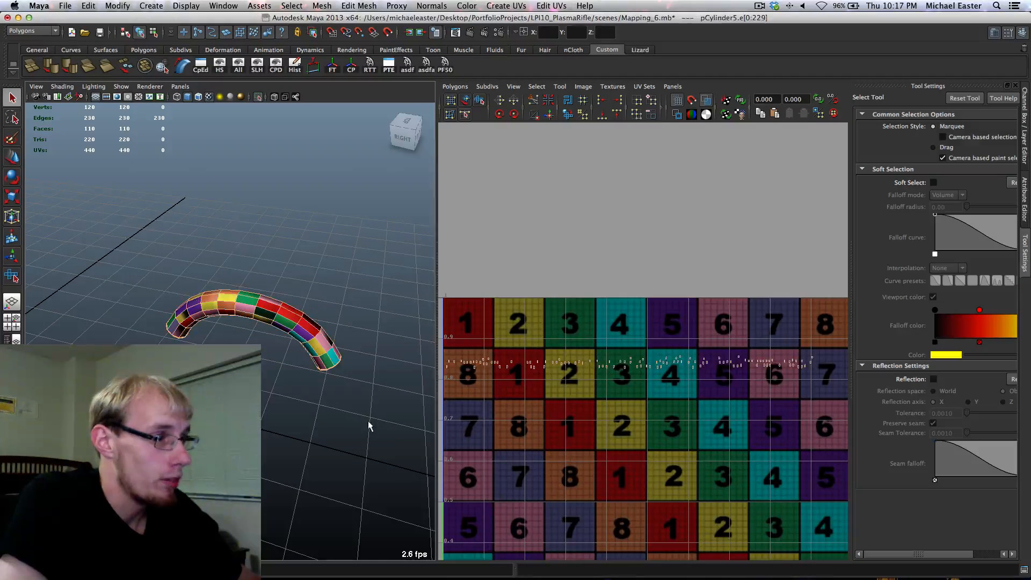
left_click_drag(307, 307, 201, 319, "alt")
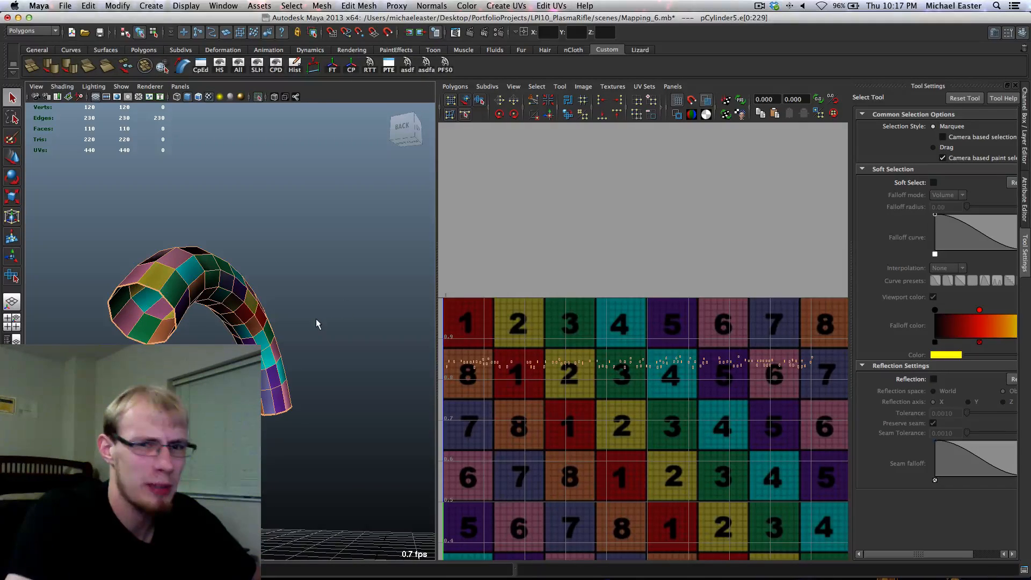
left_click_drag(316, 320, 332, 308, "alt")
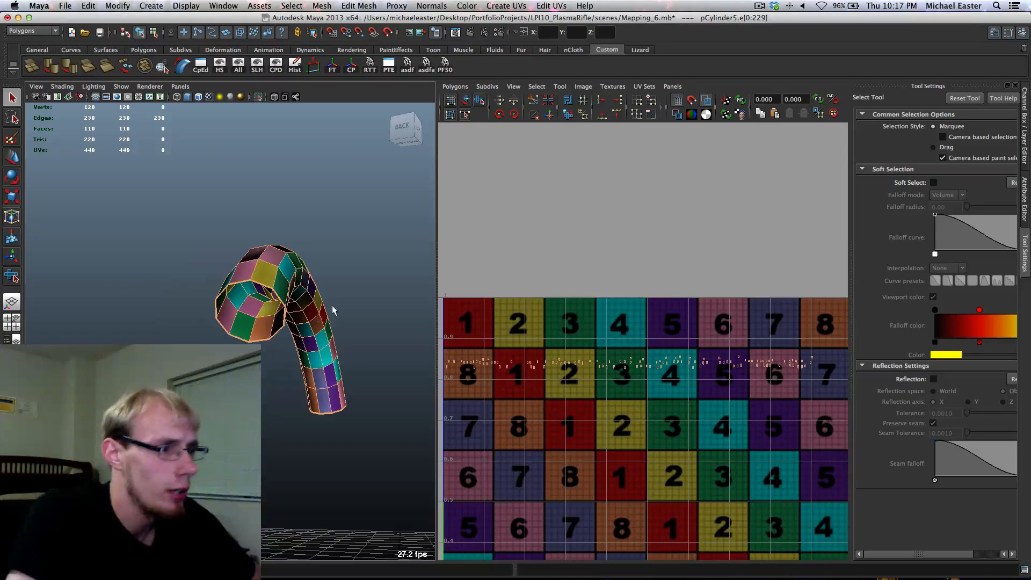
Deselect the lengthwise line of edges along the underside of the curved tube, leaving those edges as the UV seam
scroll(573, 368, "up", 10)
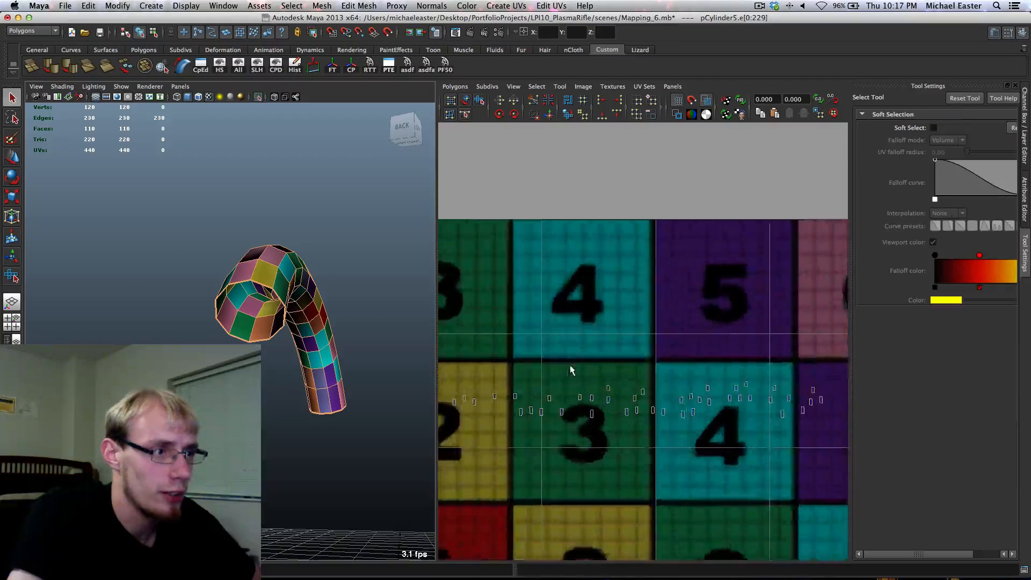
middle_click_drag(669, 355, 541, 292, "alt")
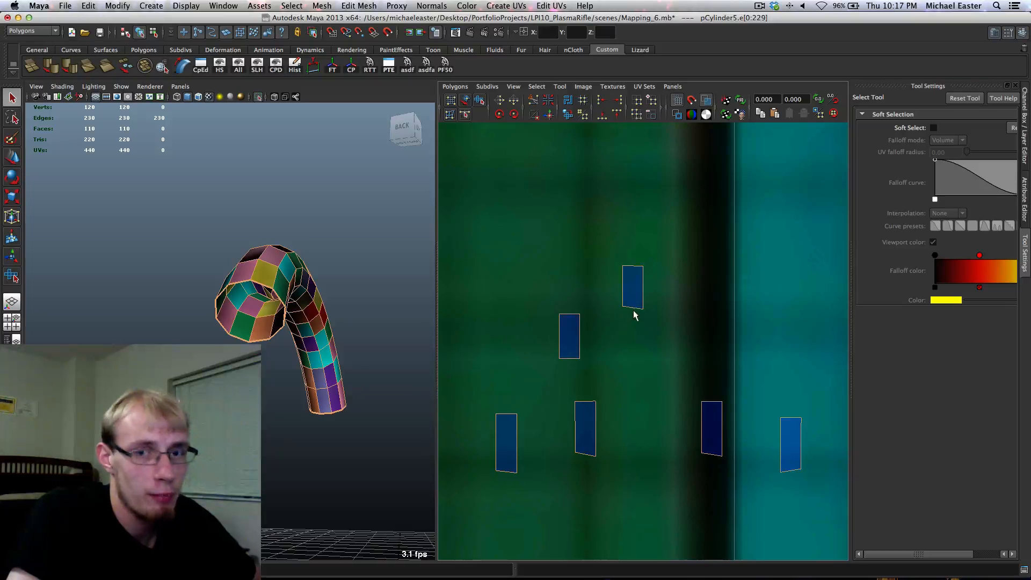
middle_click_drag(635, 316, 759, 340, "alt")
left_click_drag(326, 311, 219, 316, "alt")
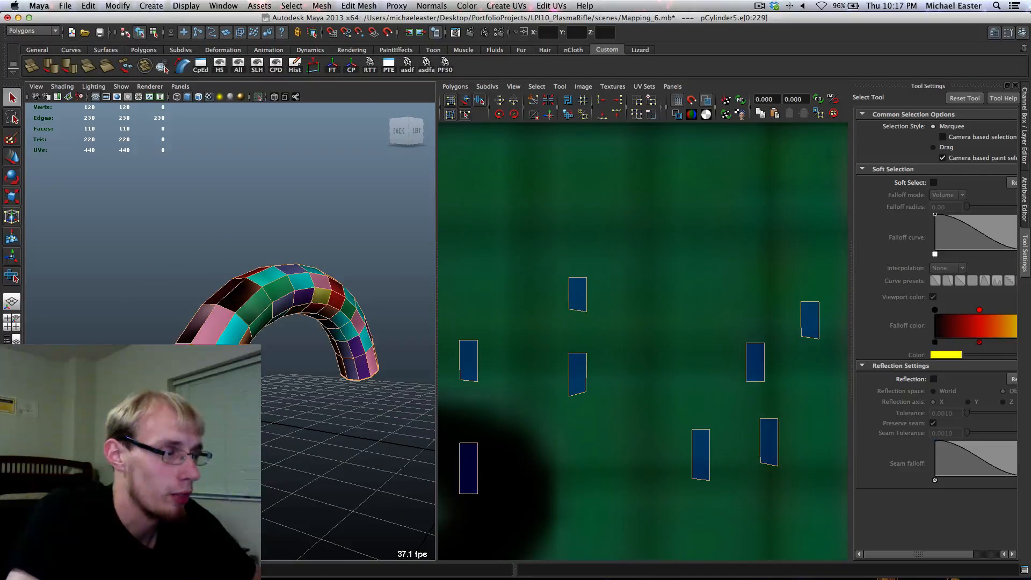
left_click_drag(426, 320, 163, 235, "alt")
left_click(217, 222, "ctrl")
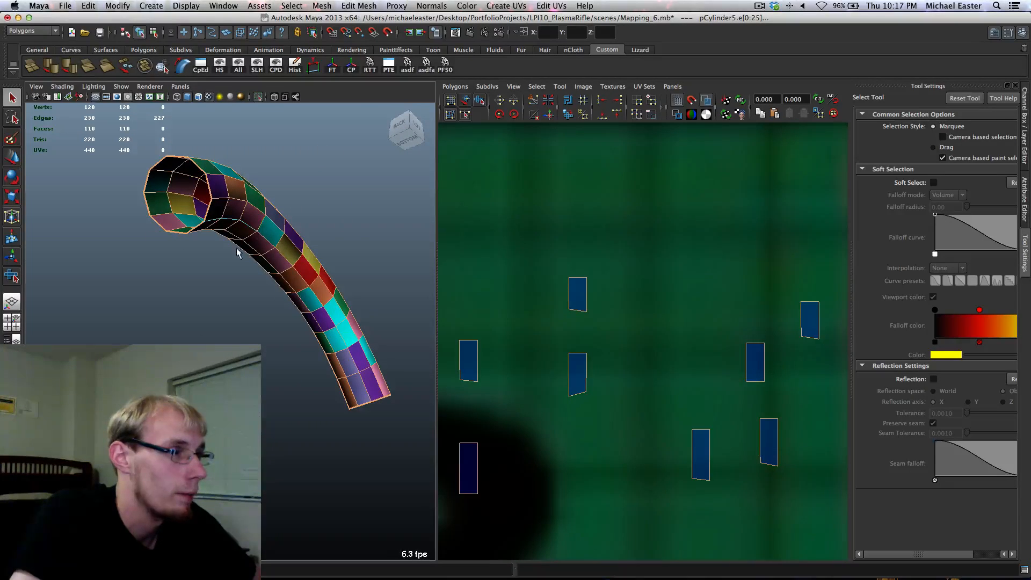
left_click(280, 254, "ctrl")
left_click(300, 275, "ctrl")
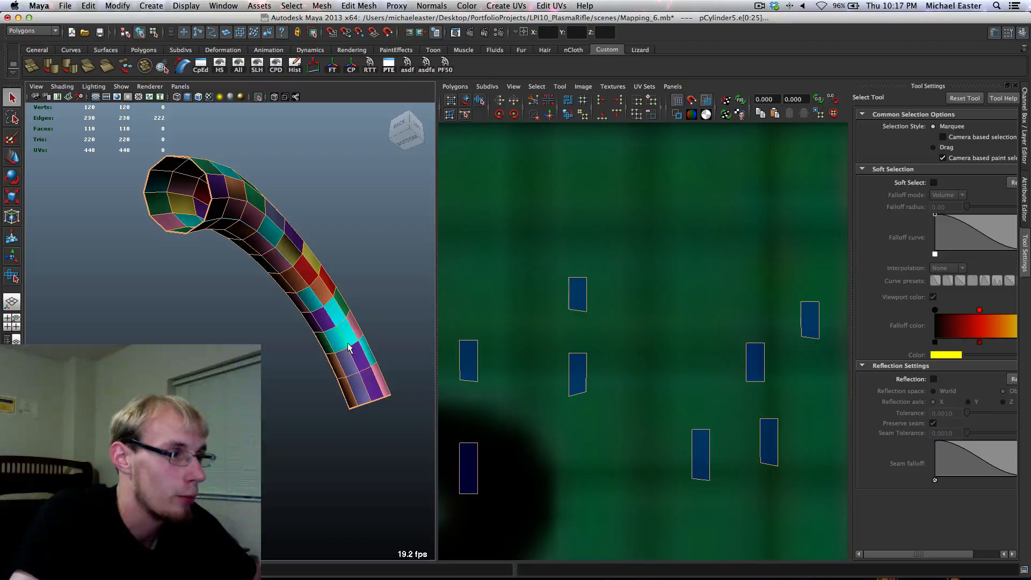
left_click(361, 376, "ctrl")
middle_click_drag(188, 207, 102, 272, "alt")
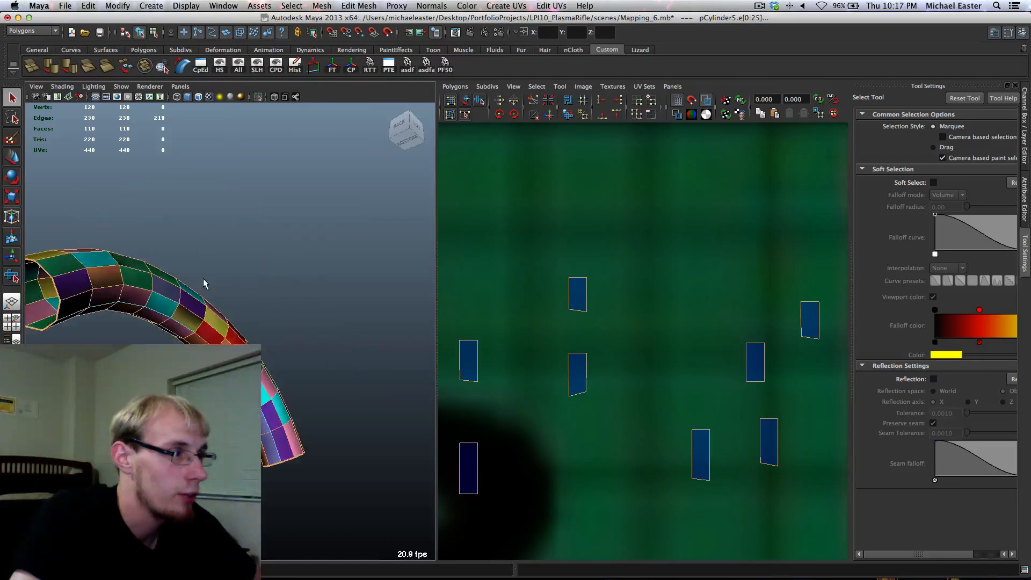
middle_click_drag(260, 304, 326, 244, "alt")
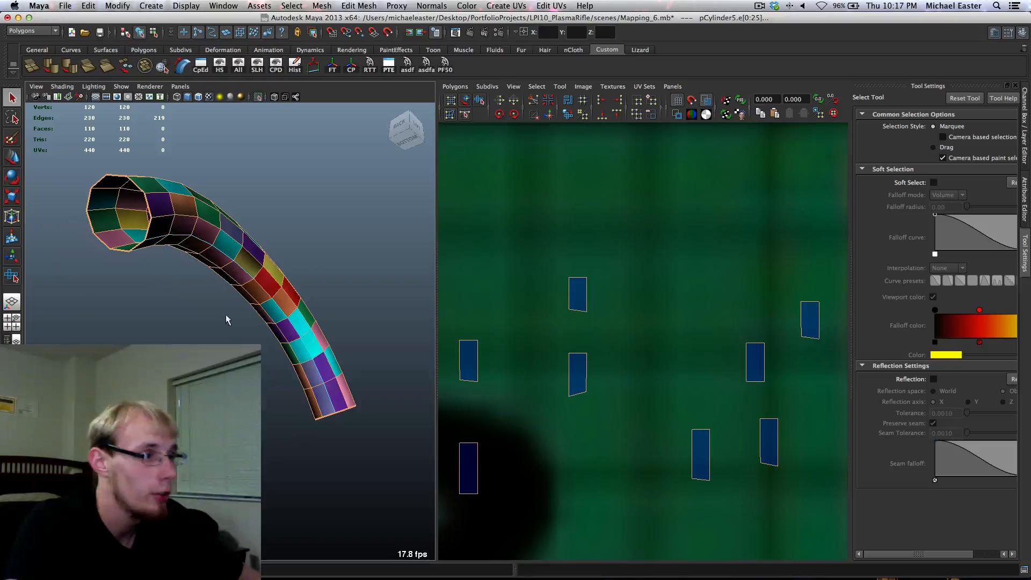
left_click_drag(264, 294, 319, 305, "alt")
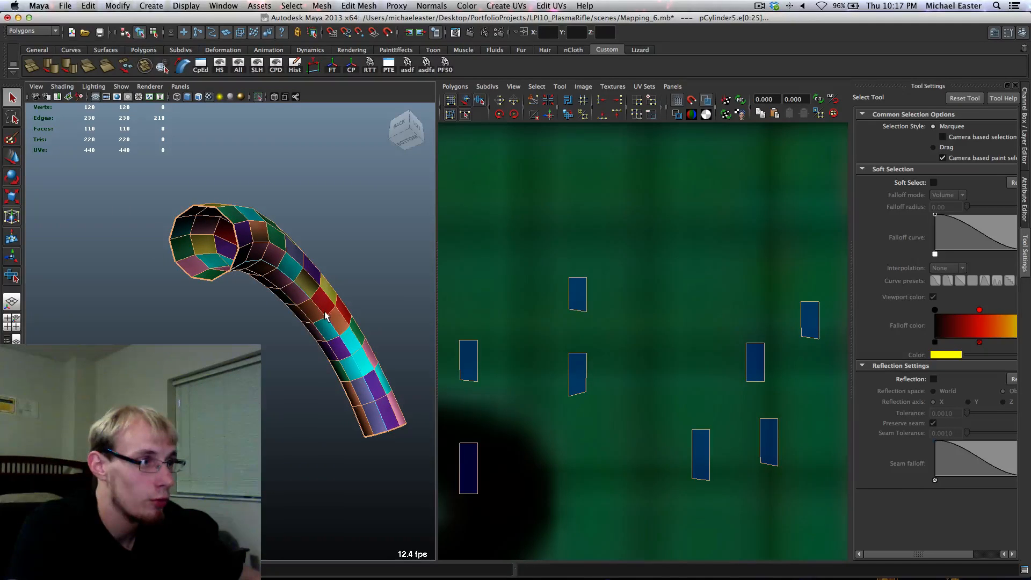
left_click_drag(324, 316, 370, 390, "alt")
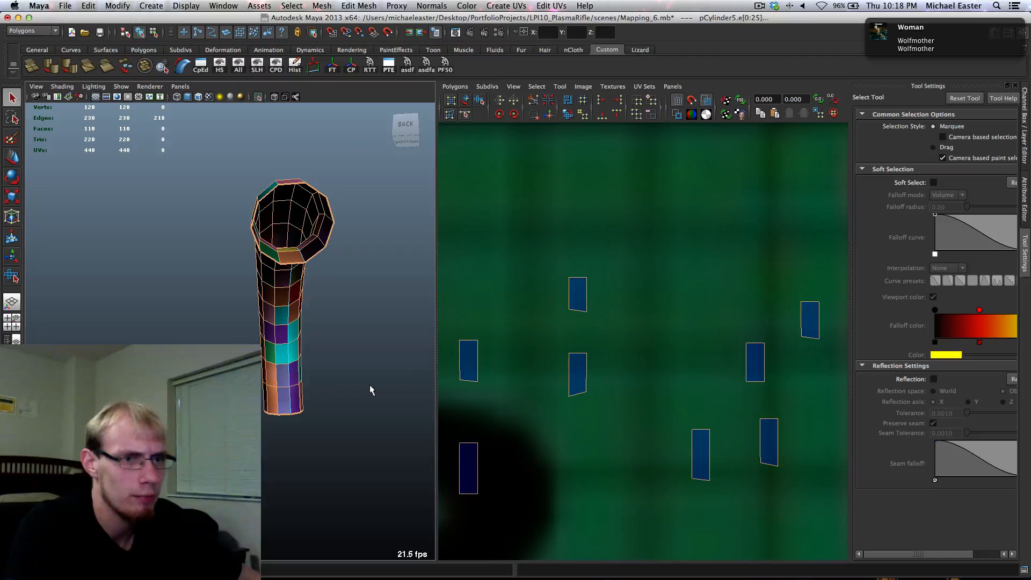
left_click_drag(388, 389, 283, 340, "alt")
middle_click_drag(275, 301, 245, 337, "alt")
left_click_drag(408, 293, 327, 376, "alt")
Move and sew the UVs of the selected tube edges so the separate pieces join into one shell
scroll(698, 323, "down", 5)
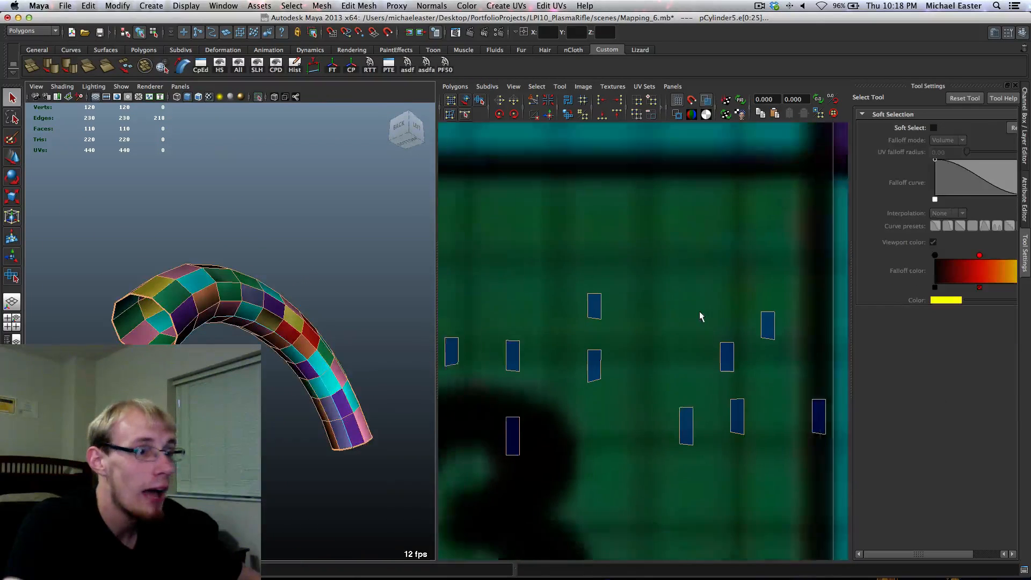
scroll(696, 340, "down", 6)
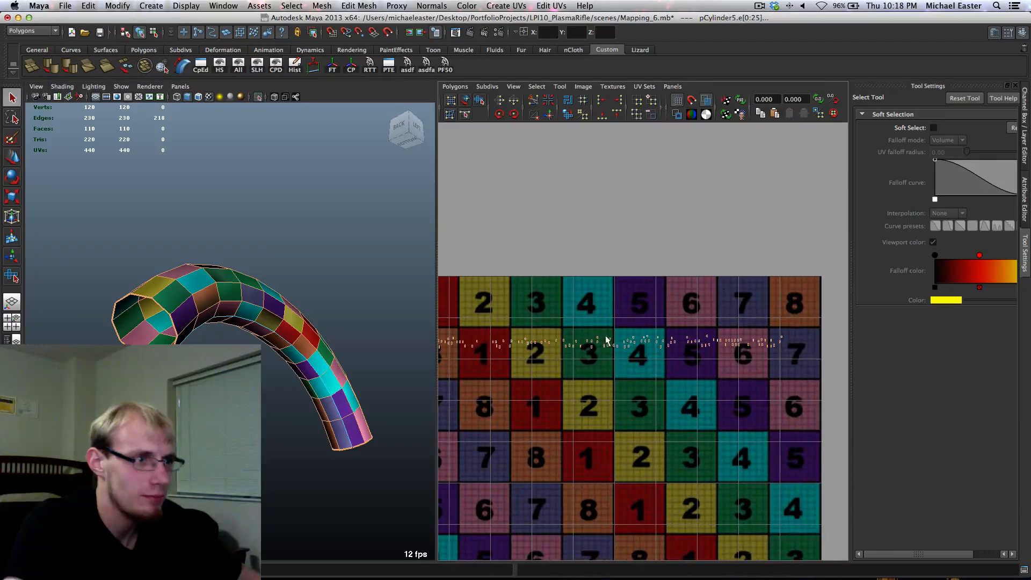
middle_click_drag(532, 329, 589, 338, "alt")
left_click(650, 109)
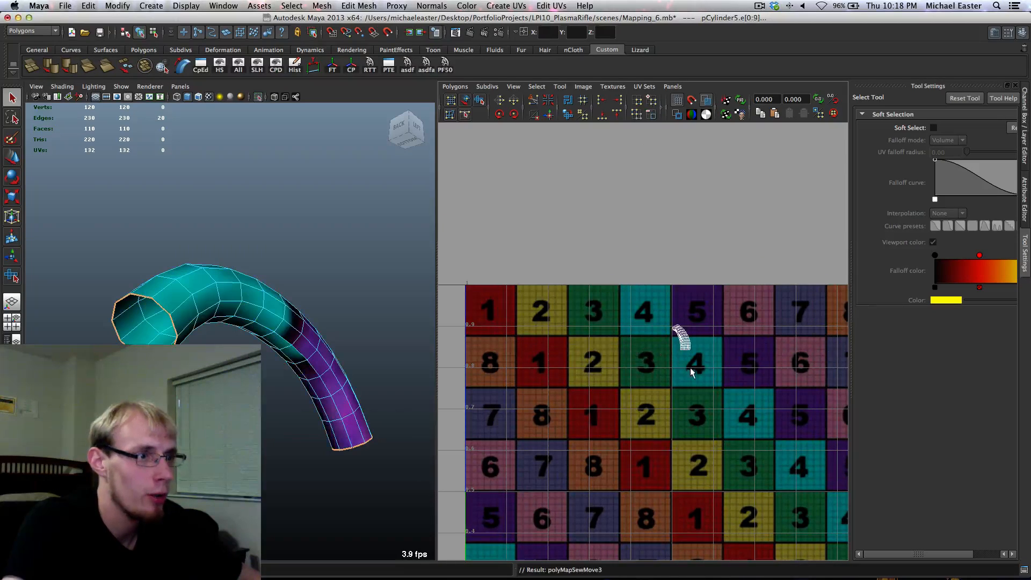
scroll(642, 387, "up", 10)
middle_click_drag(622, 463, 607, 333, "alt")
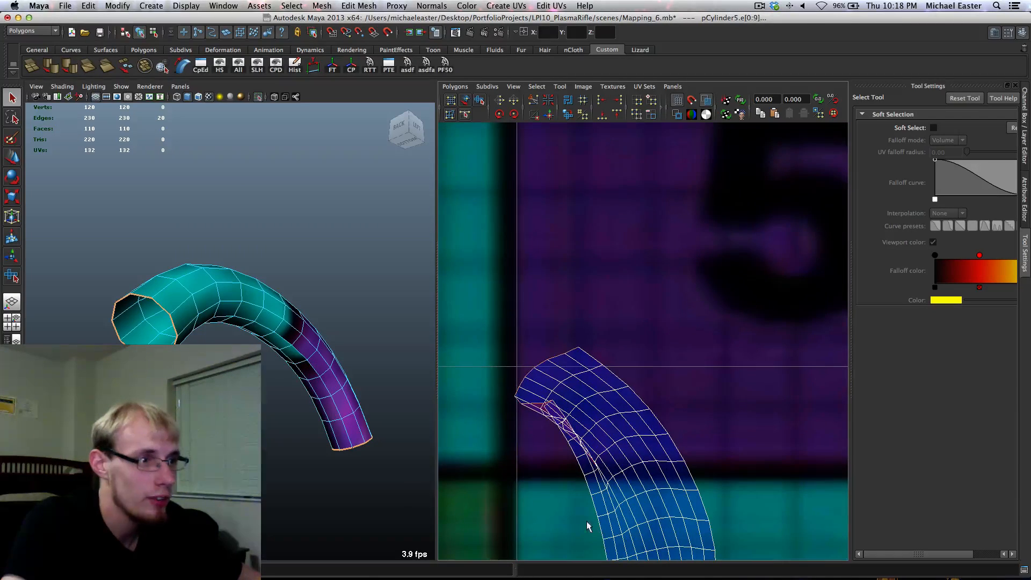
middle_click_drag(649, 452, 697, 292, "alt")
right_click_drag(698, 293, 678, 357, "alt")
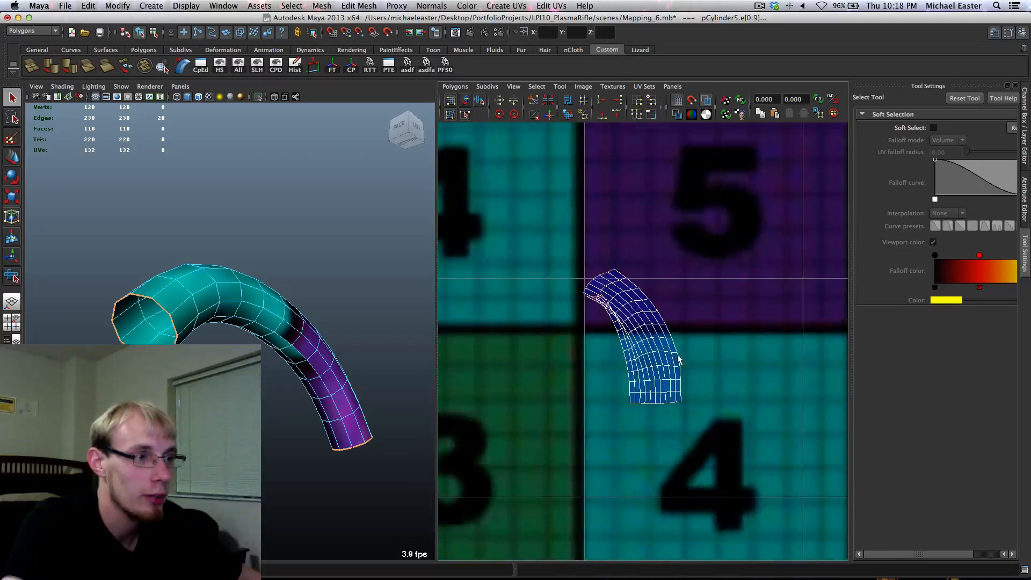
Select all UVs of the tube shell and unfold them with the Smooth UV tool until the overlaps are gone
middle_click_drag(718, 342, 761, 347, "alt")
right_click_drag(771, 339, 811, 341)
double_click(686, 340)
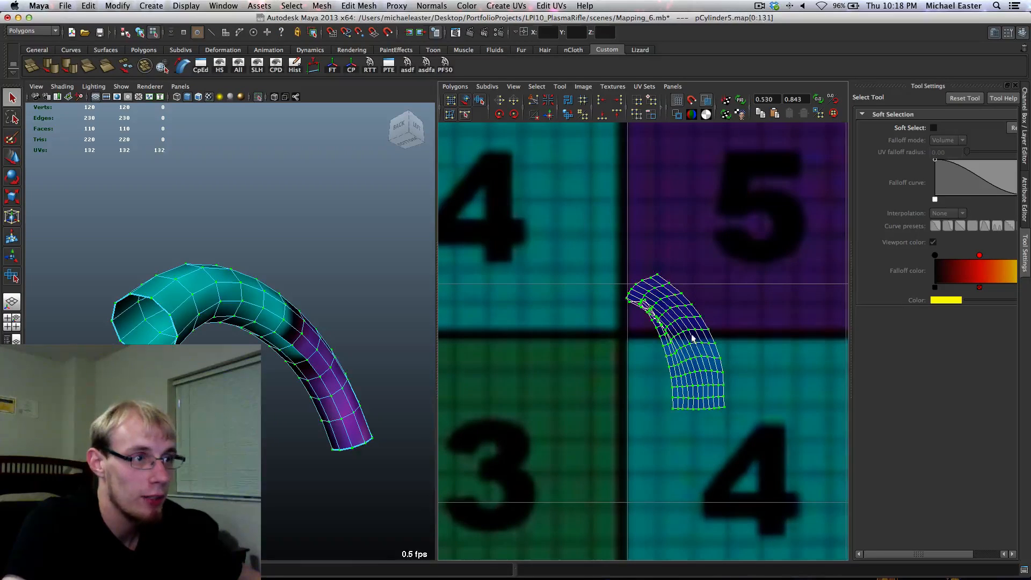
middle_click_drag(690, 337, 630, 401, "alt")
right_click_drag(630, 401, 584, 412, "alt")
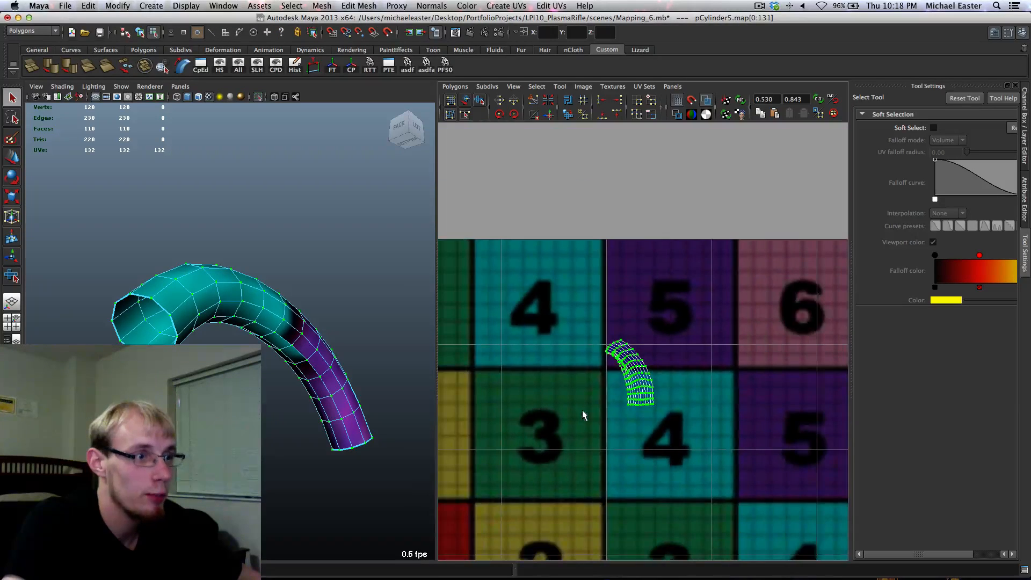
left_click(480, 100)
scroll(591, 339, "up", 3)
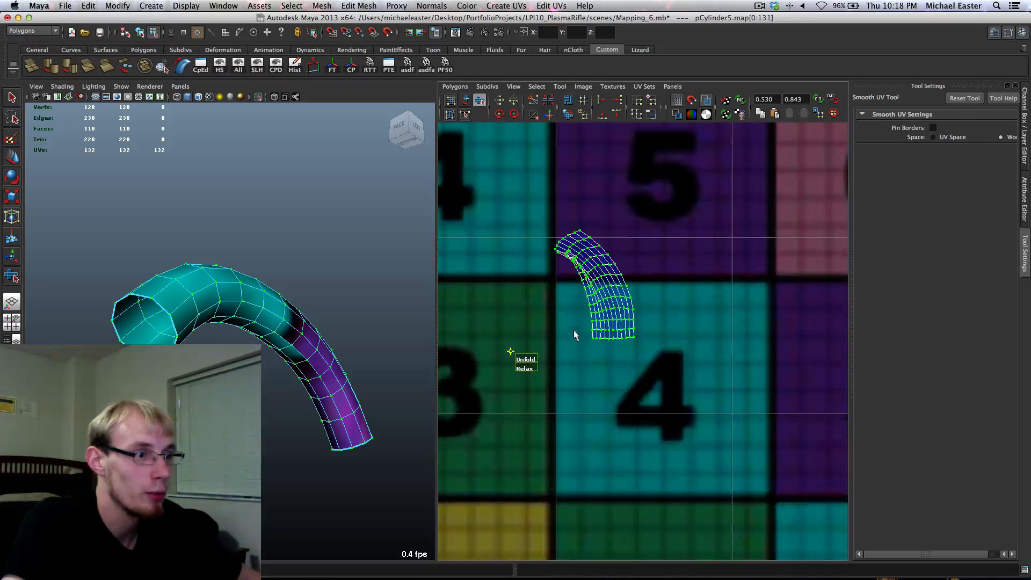
left_click_drag(524, 363, 765, 378)
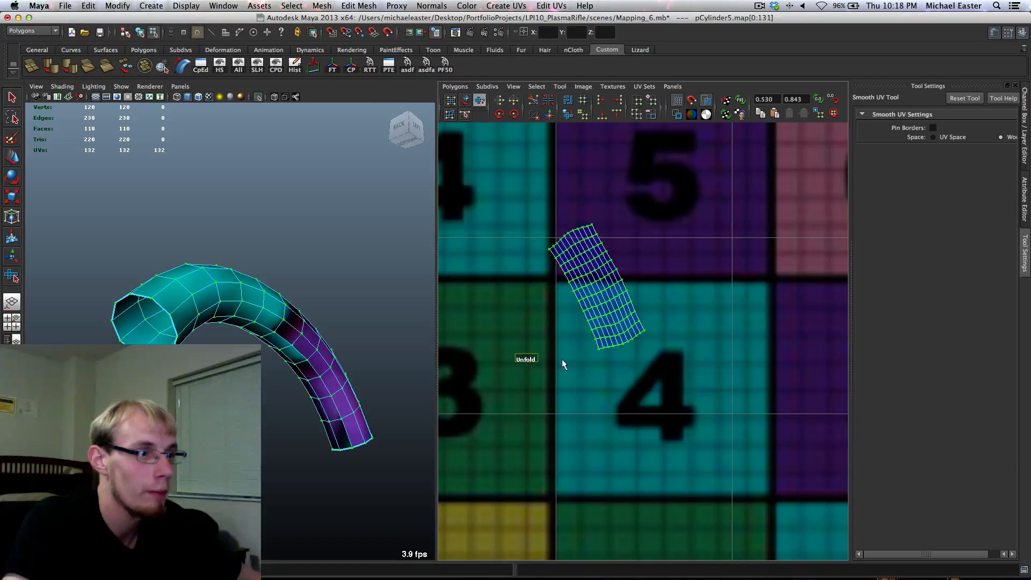
Rotate the unfolded tube shell until it stands upright in UV space, enlarging the rotate manipulator for finer control
scroll(602, 275, "down", 2)
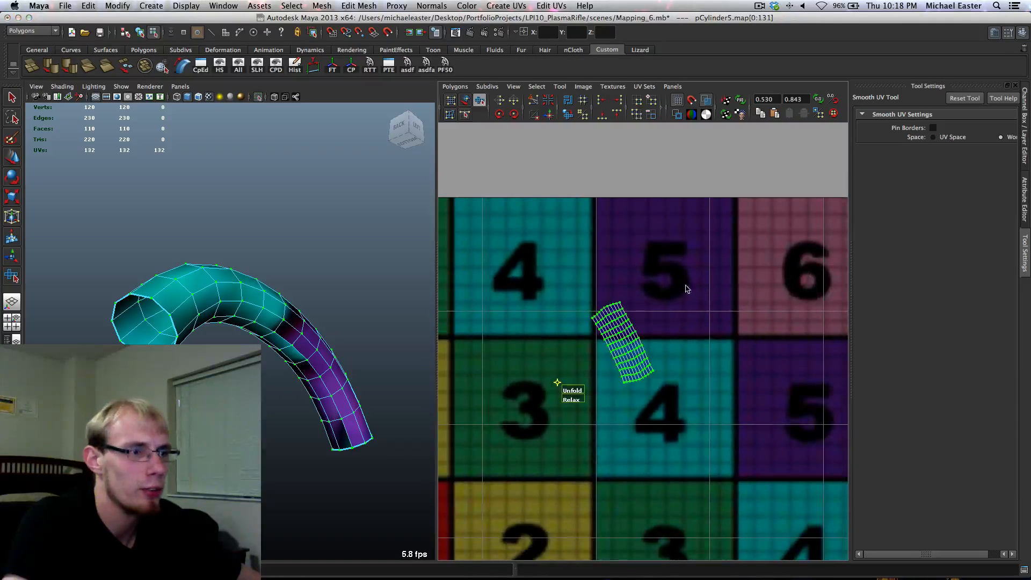
key("w")
key("e")
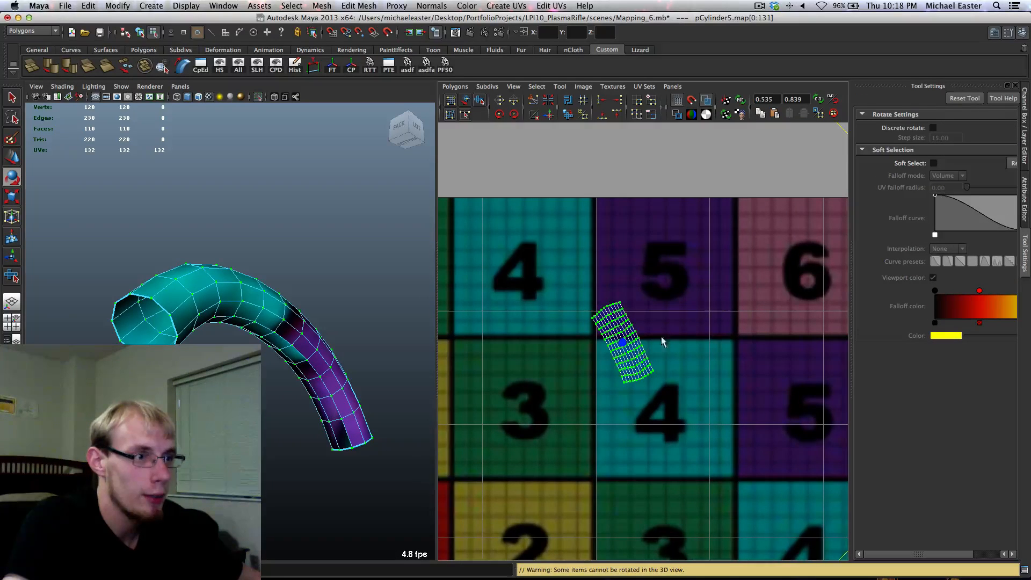
scroll(661, 341, "down", 8)
scroll(666, 350, "up", 3)
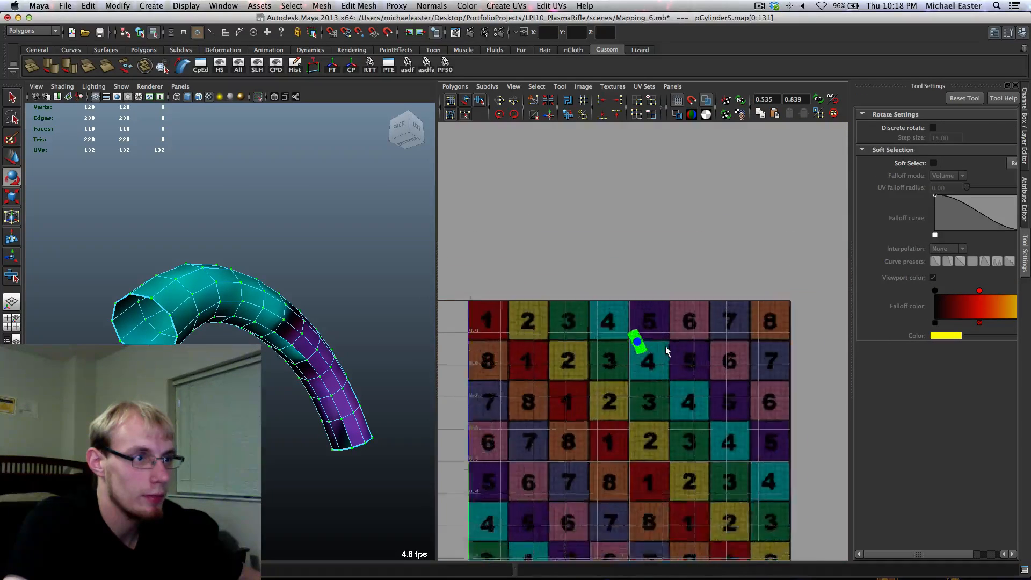
scroll(667, 349, "up", 10)
middle_click_drag(628, 345, 769, 336, "alt")
scroll(758, 327, "down", 3)
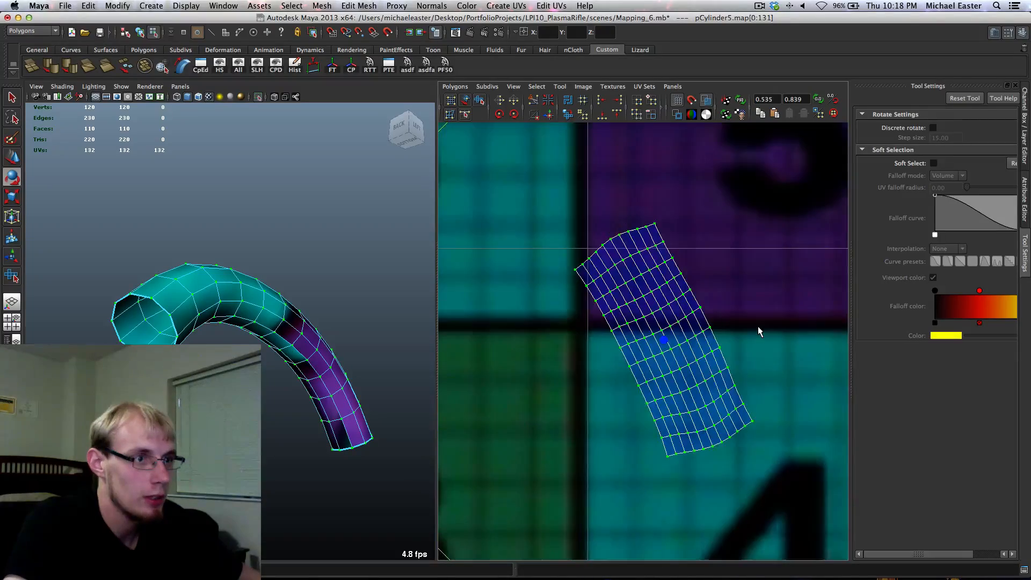
scroll(757, 326, "up", 8)
scroll(483, 226, "down", 4)
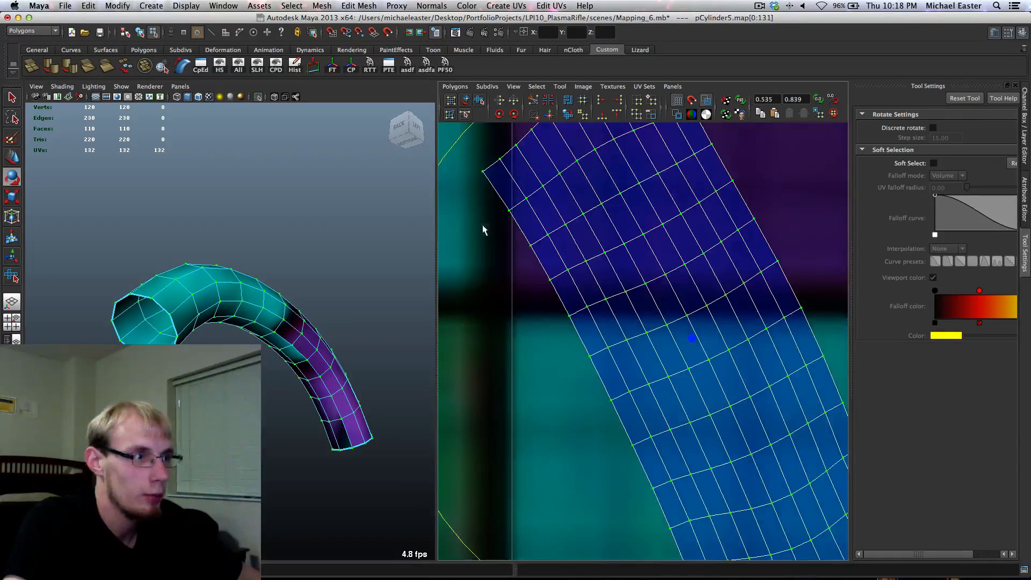
scroll(637, 260, "down", 6)
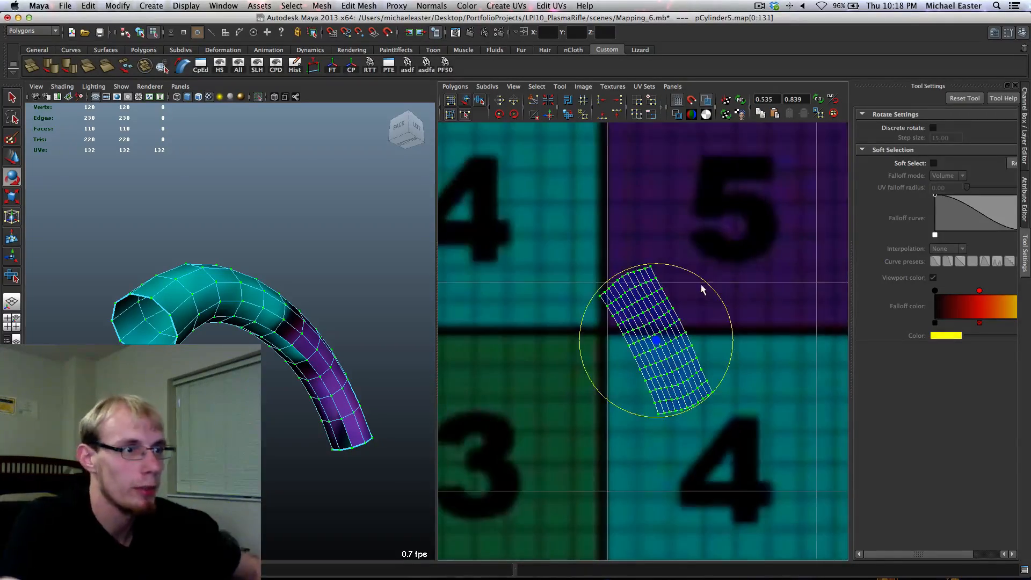
left_click_drag(707, 288, 723, 314)
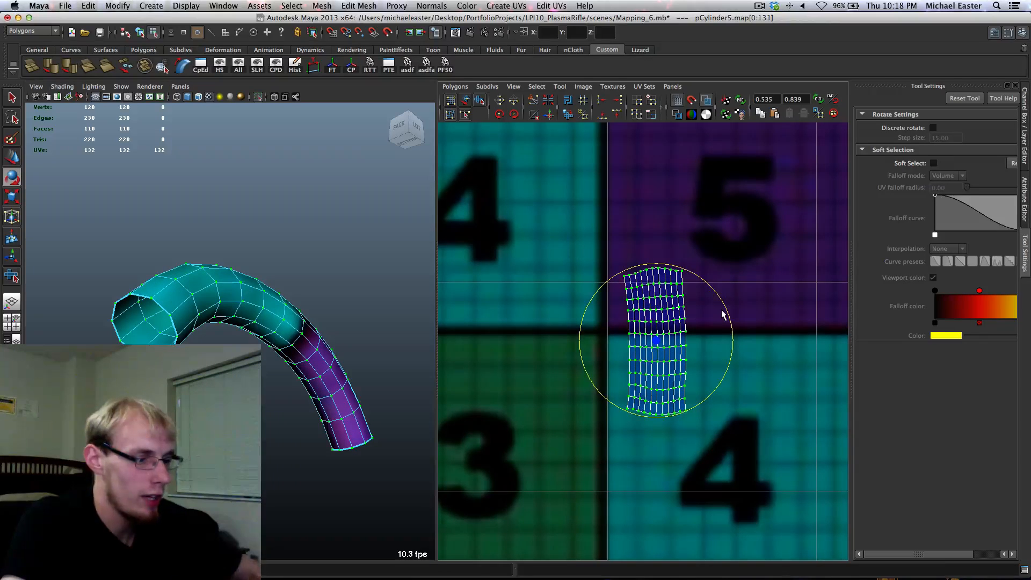
key("equal")
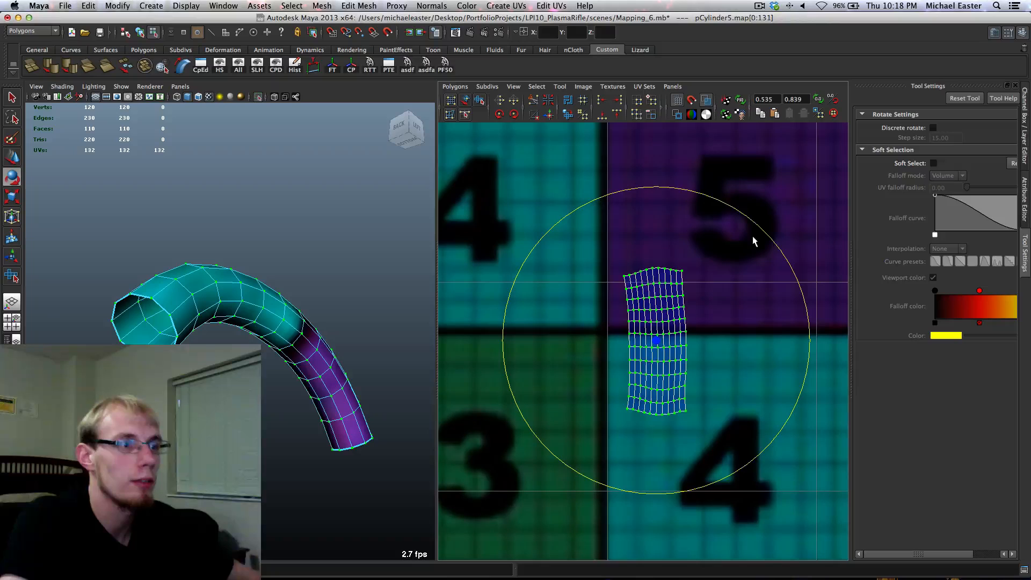
left_click_drag(760, 228, 759, 228)
Move the tube shell horizontally in UV space so it straddles the boundary between the 4 and 5 checker tiles
key("w")
left_click_drag(734, 339, 682, 278)
middle_click_drag(329, 281, 304, 269, "alt")
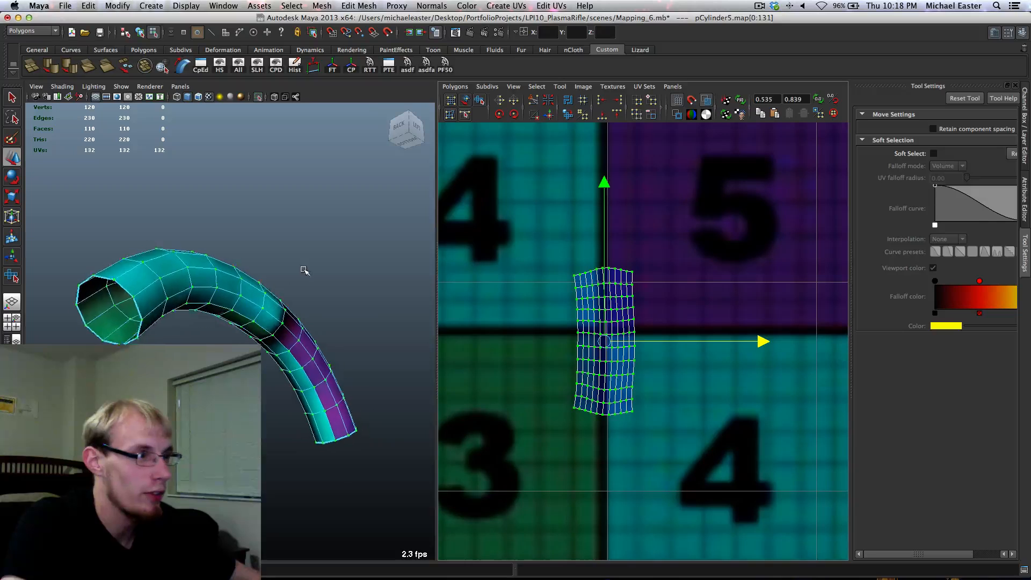
left_click_drag(304, 270, 417, 322, "alt")
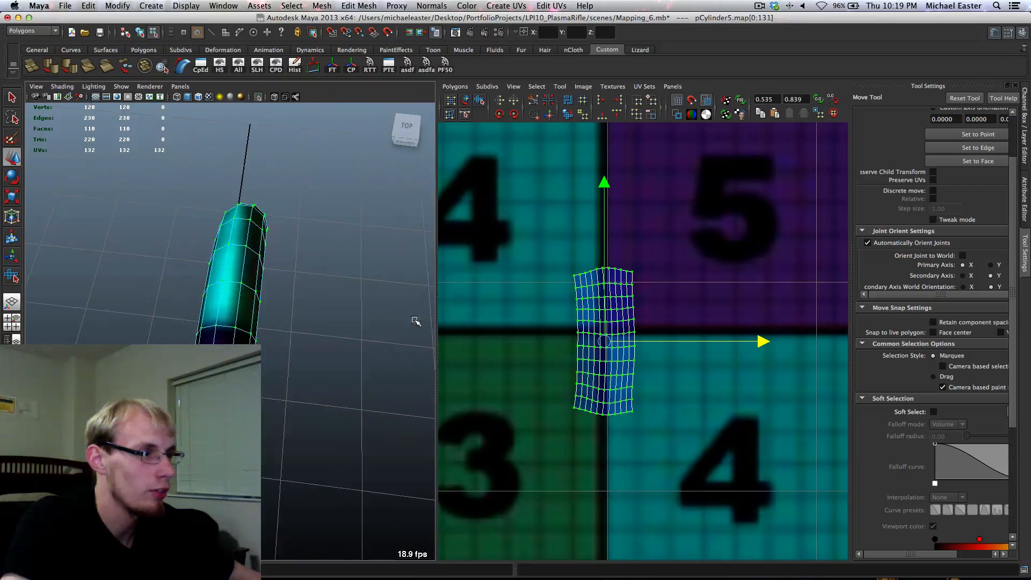
left_click_drag(675, 340, 671, 342)
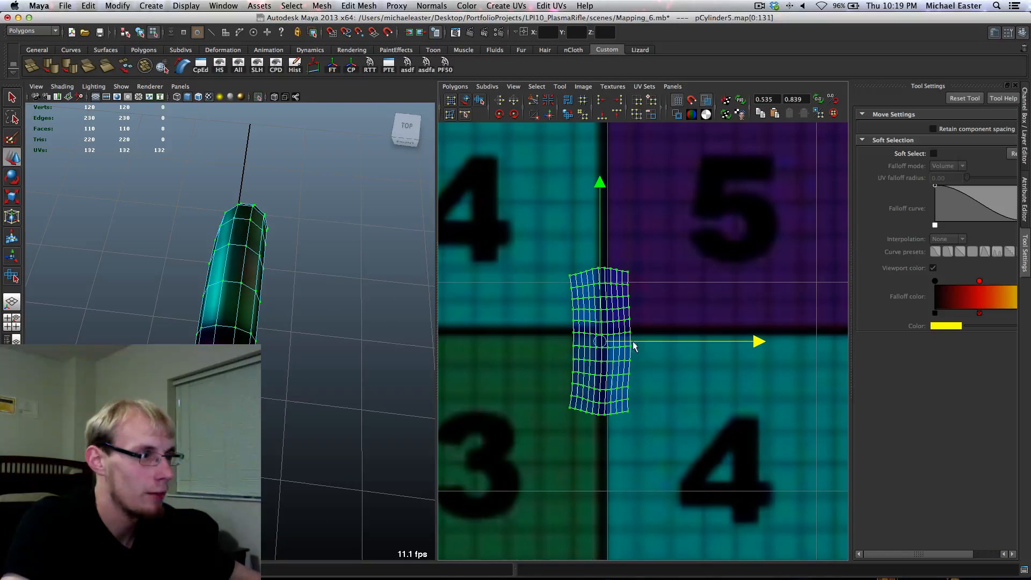
Return the tube to object selection and check its checker mapping and the ends of its UV shell
left_click_drag(199, 281, 203, 238, "alt")
left_click_drag(305, 373, 222, 333, "alt")
right_click_drag(207, 336, 257, 313)
key("q")
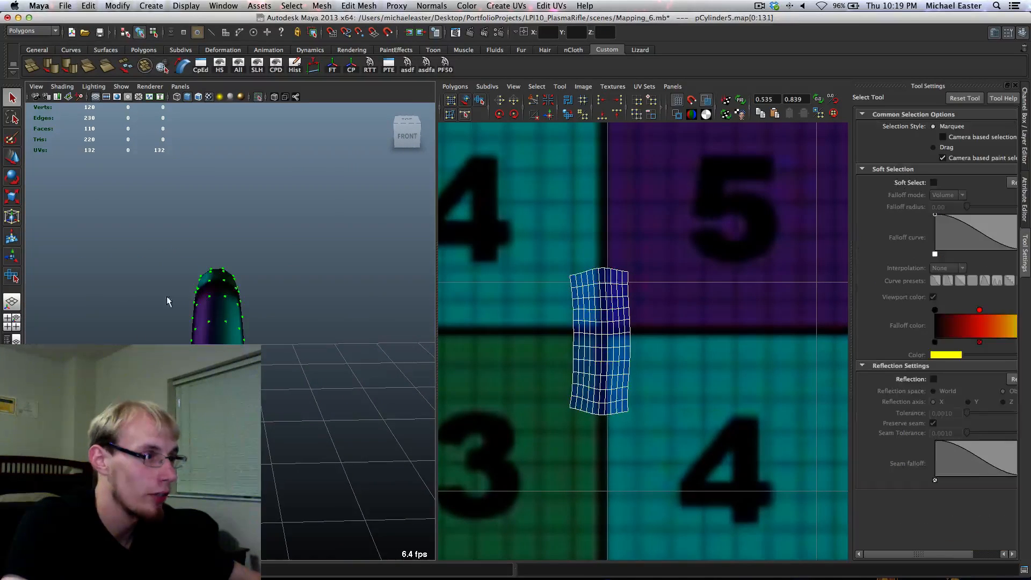
left_click_drag(123, 280, 200, 268, "alt")
middle_click_drag(146, 363, 363, 322, "alt")
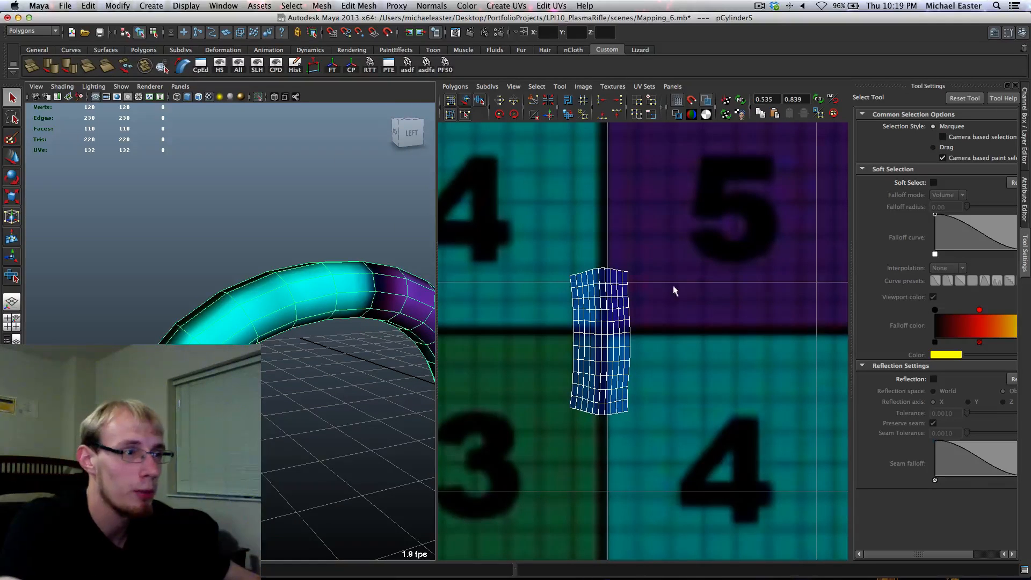
scroll(622, 415, "up", 5)
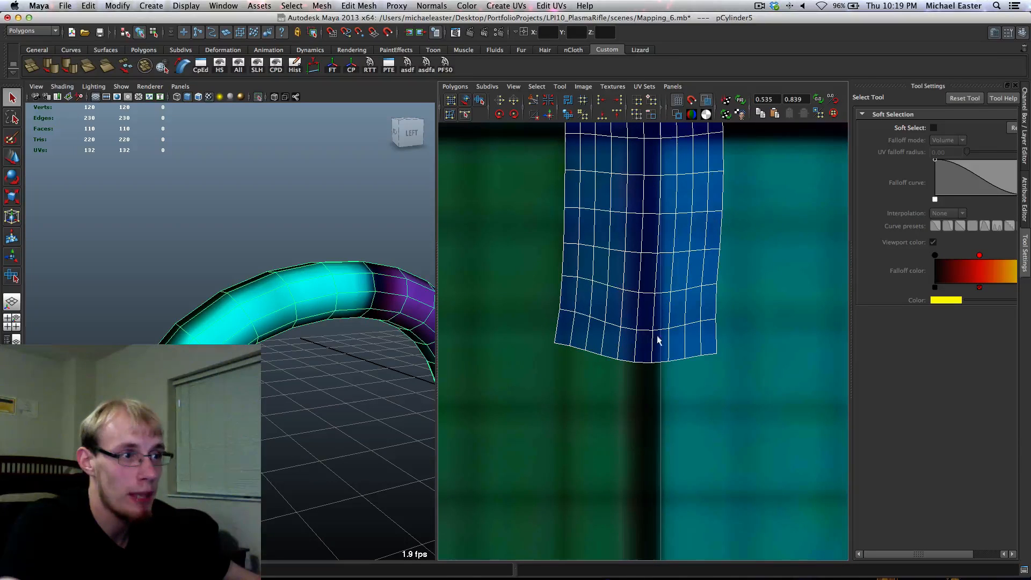
scroll(686, 361, "down", 5)
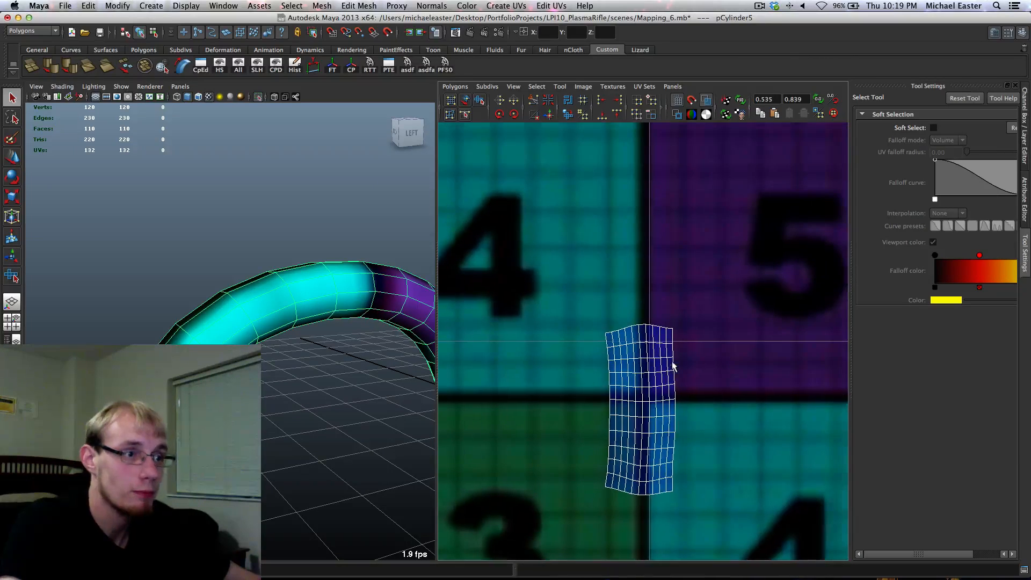
Turn off isolation of the tube to show the whole rifle, and maximize the perspective view
middle_click_drag(369, 304, 279, 306, "alt")
left_click(260, 96)
right_click_drag(333, 242, 185, 294, "alt")
left_click_drag(213, 276, 416, 275, "alt")
key("space")
left_click_drag(186, 267, 209, 265, "alt")
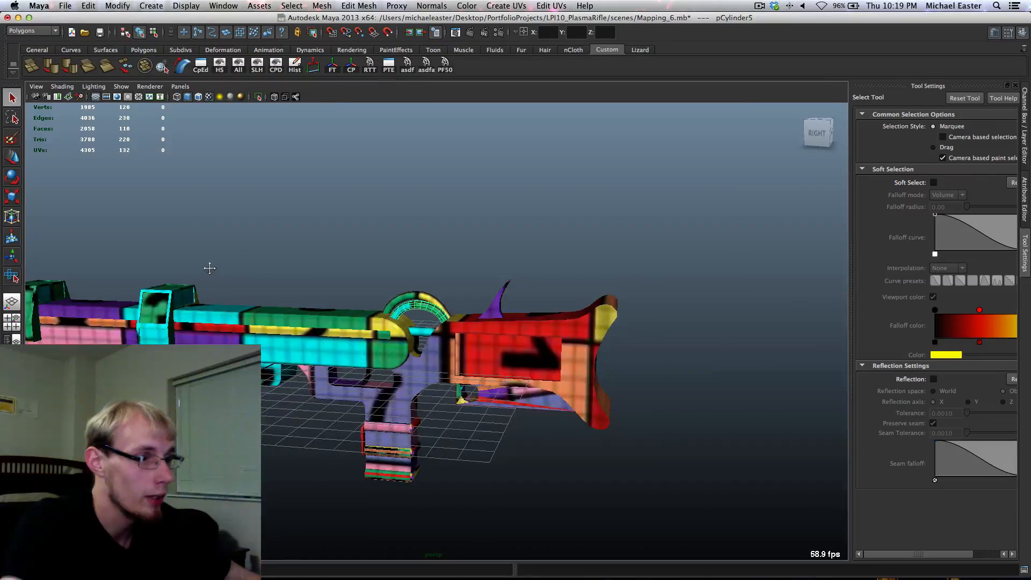
Select the uppermost band wrapped around the rifle's handgrip
middle_click_drag(209, 265, 456, 240, "alt")
middle_click_drag(497, 318, 402, 285, "alt")
right_click_drag(402, 284, 505, 371, "alt")
left_click(610, 372)
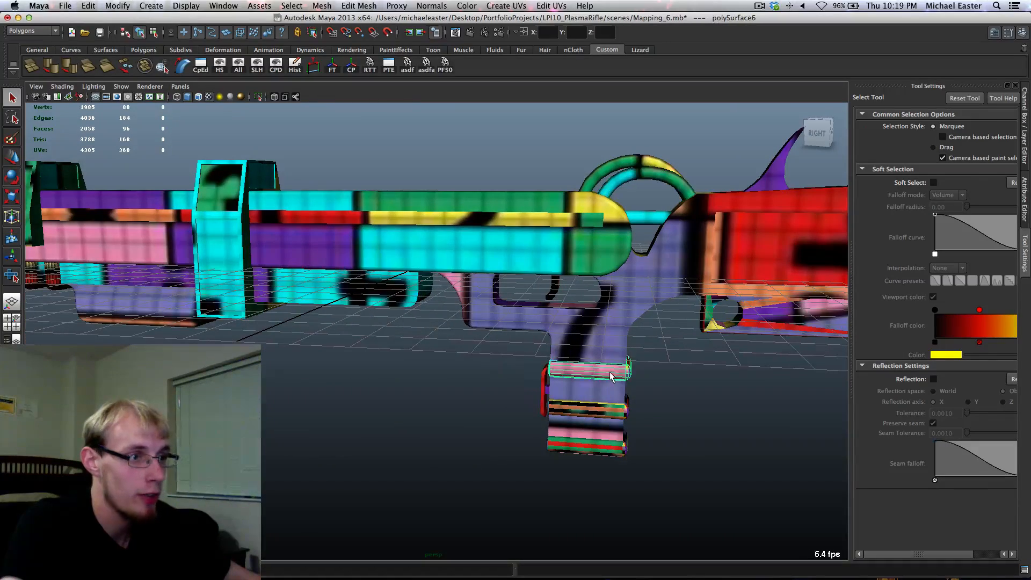
Inspect the uppermost handgrip band up close, clear the selection, and view the whole rifle from an angle
middle_click_drag(564, 364, 460, 350, "alt")
right_click_drag(461, 353, 342, 316, "alt")
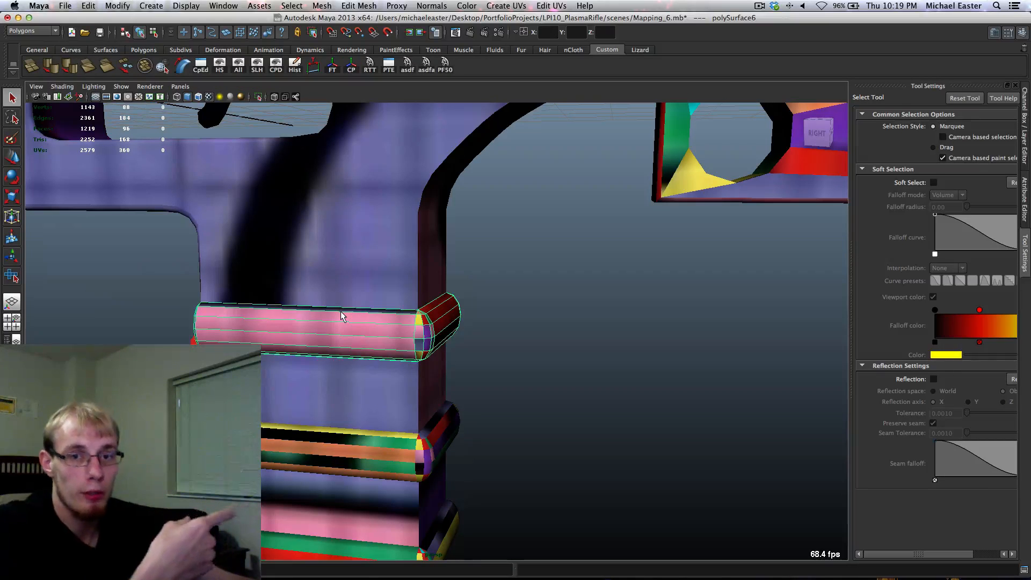
key("a")
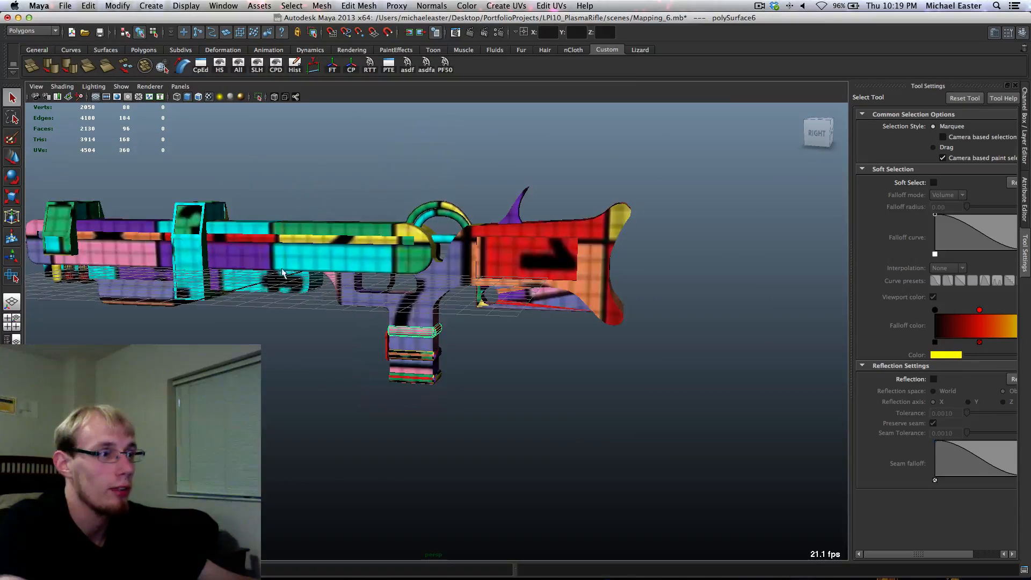
left_click_drag(236, 214, 309, 262)
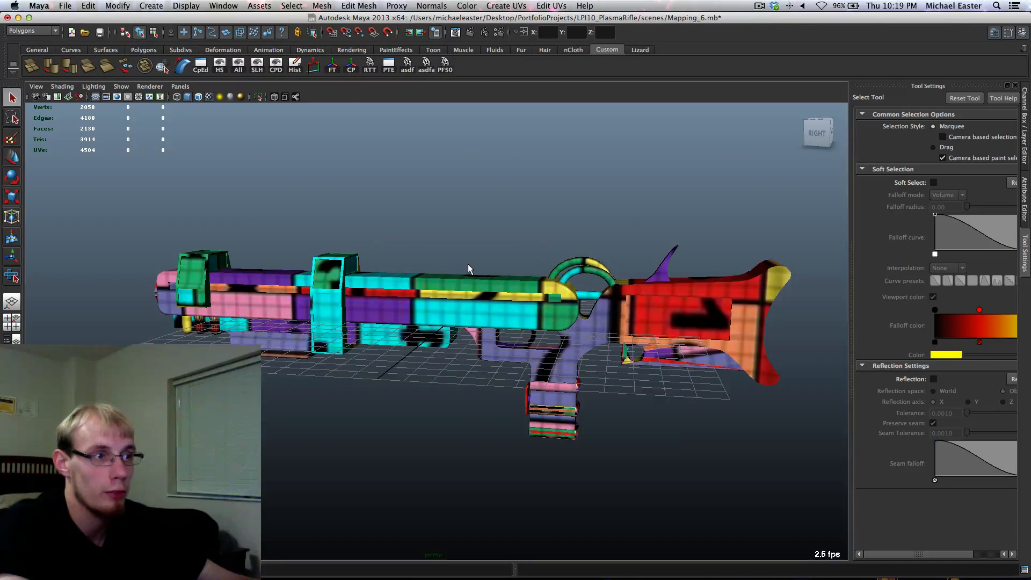
left_click_drag(468, 263, 384, 286, "alt")
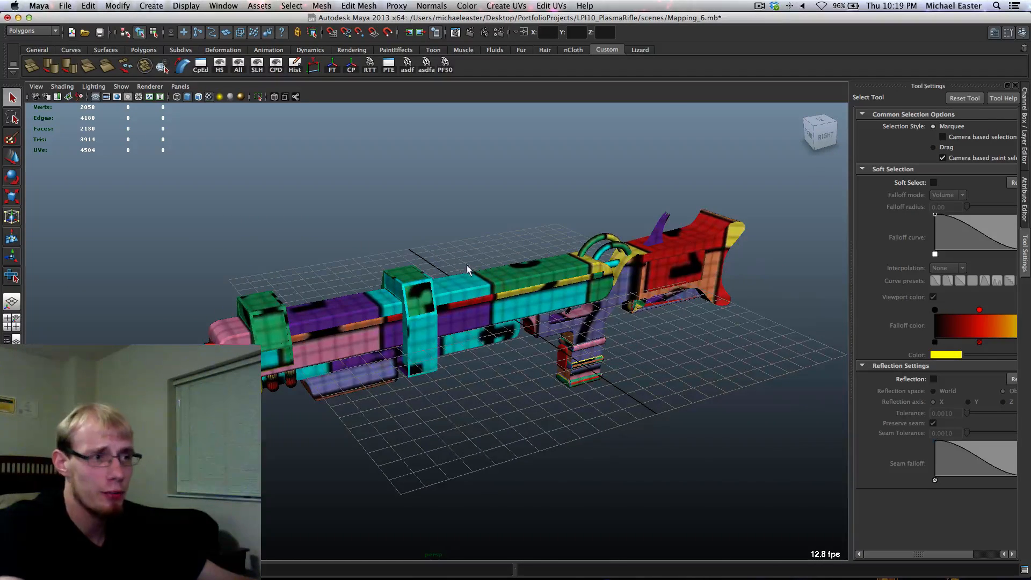
scroll(487, 271, "down", 5)
left_click_drag(317, 344, 317, 311)
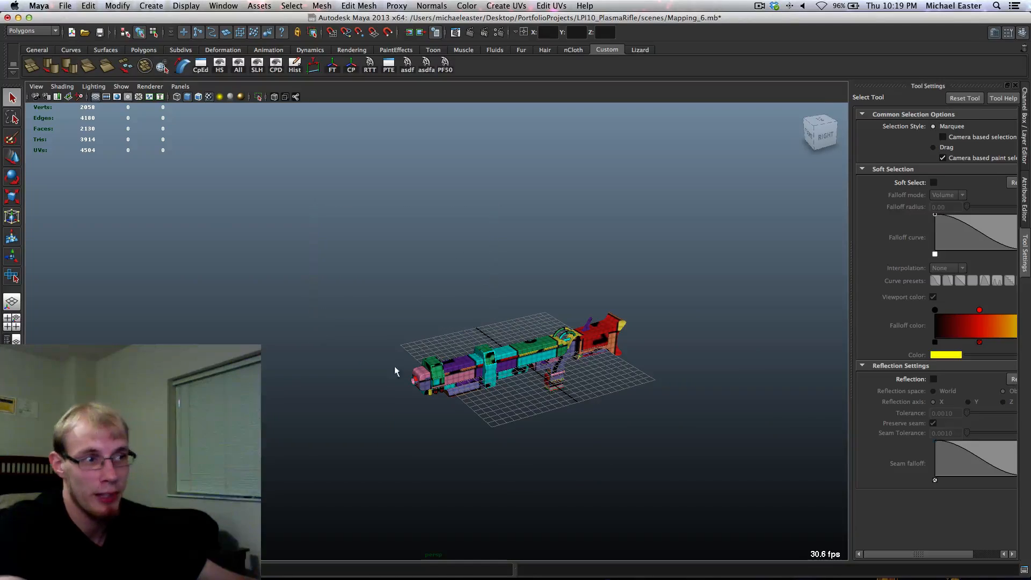
middle_click_drag(542, 395, 432, 364, "alt")
scroll(431, 364, "up", 5)
middle_click_drag(456, 325, 457, 347, "alt")
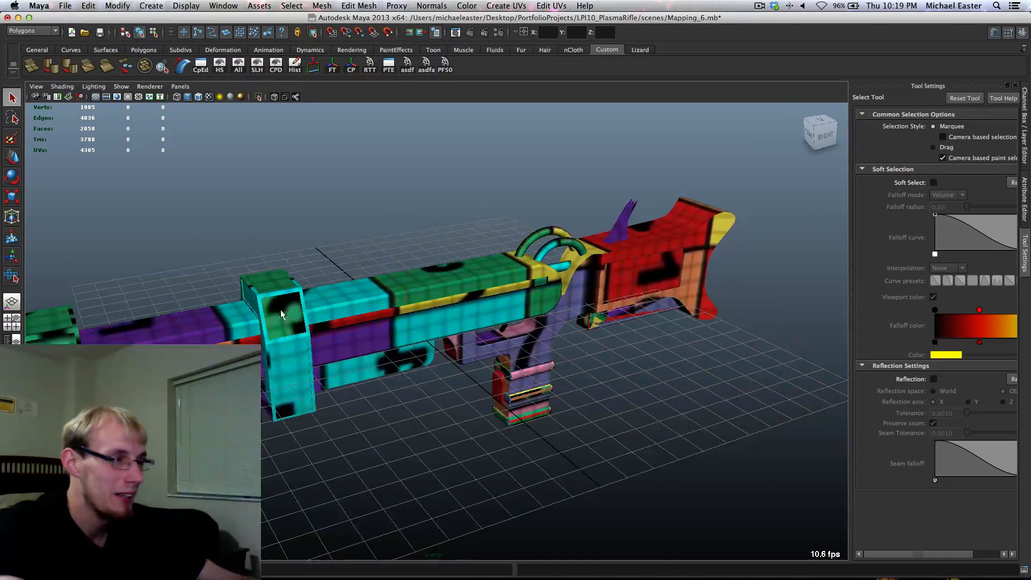
middle_click_drag(242, 316, 353, 283, "alt")
Select the green clamp near the muzzle, clear the selection, and view the rifle's handgrip side
left_click(270, 308)
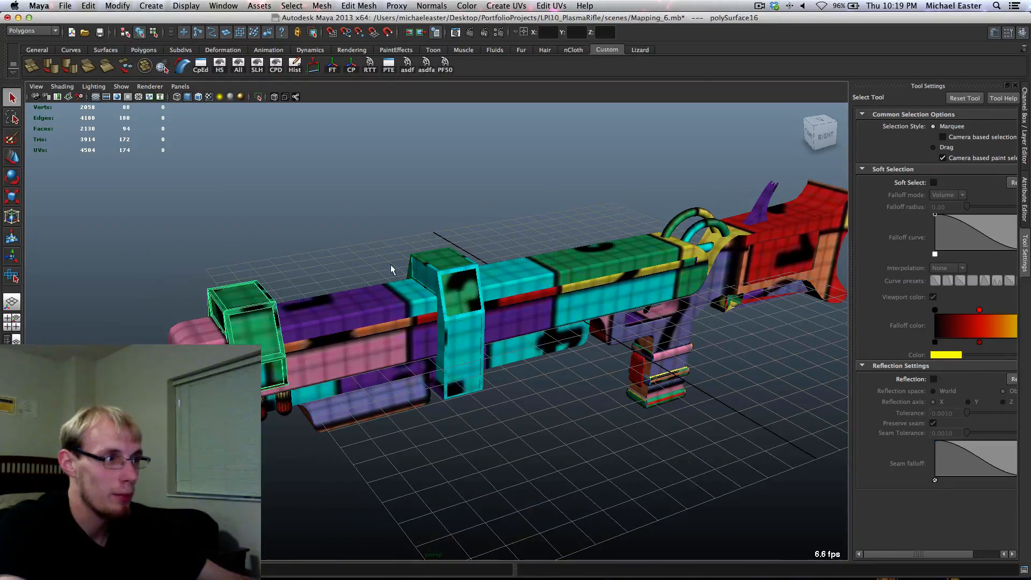
middle_click_drag(524, 318, 418, 337, "alt")
left_click(443, 243)
middle_click_drag(588, 348, 484, 334, "alt")
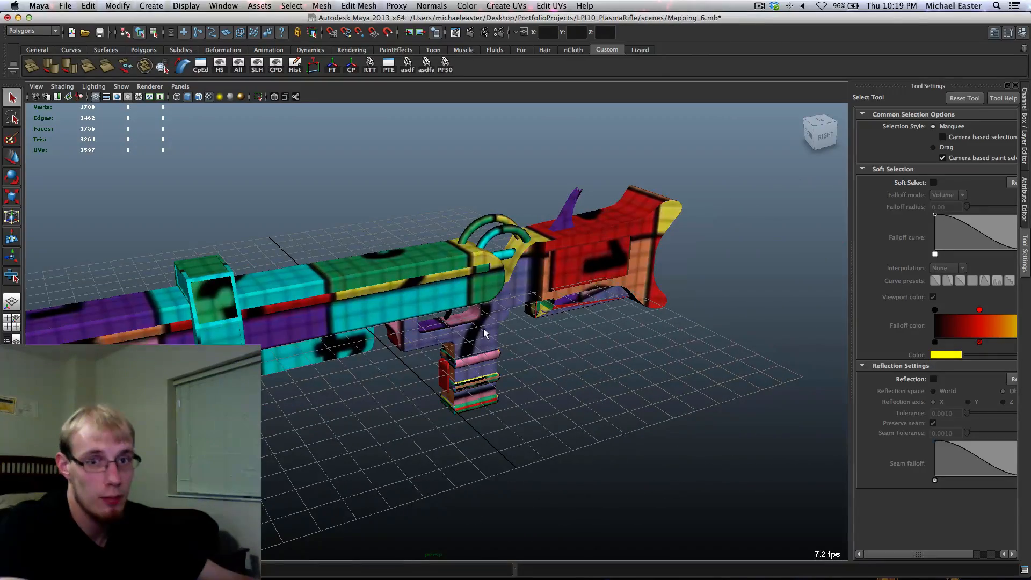
left_click_drag(532, 329, 440, 292, "alt")
middle_click_drag(608, 409, 481, 395, "alt")
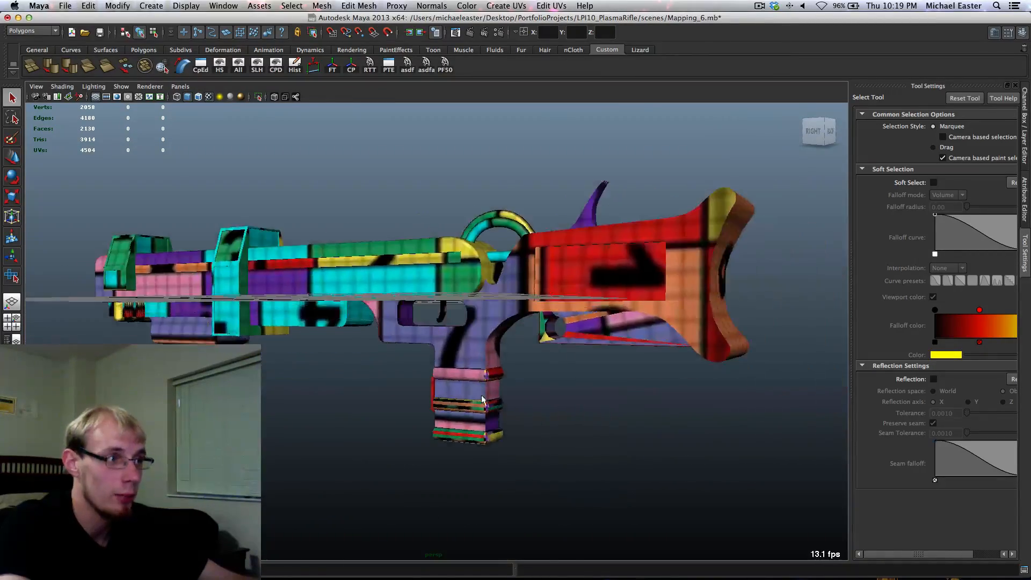
Select and frame the uppermost handgrip band to examine its checker mapping and end caps
scroll(483, 406, "up", 8)
left_click(556, 455)
key("f")
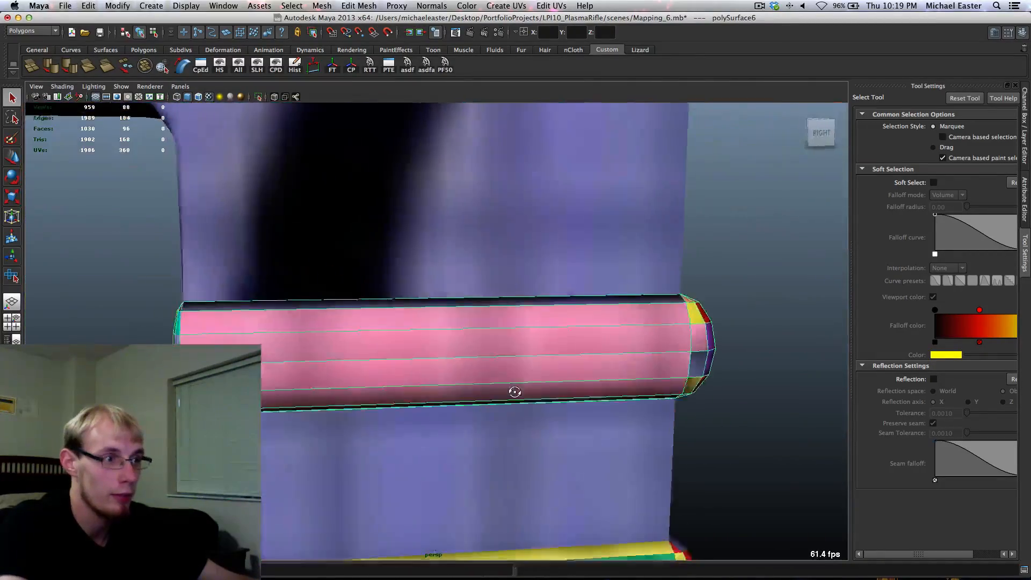
left_click_drag(514, 391, 536, 392, "alt")
scroll(447, 343, "down", 5)
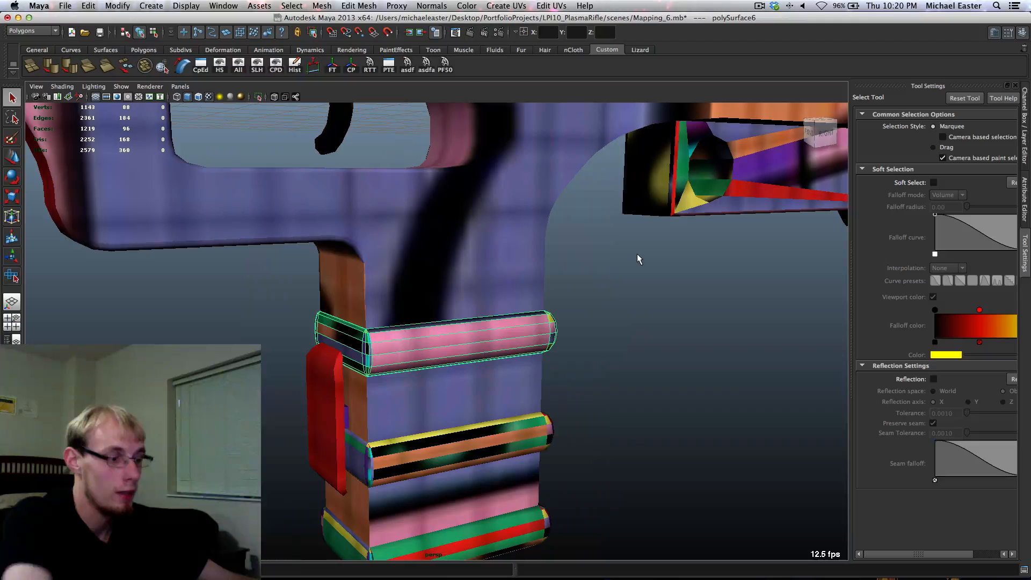
left_click(774, 6)
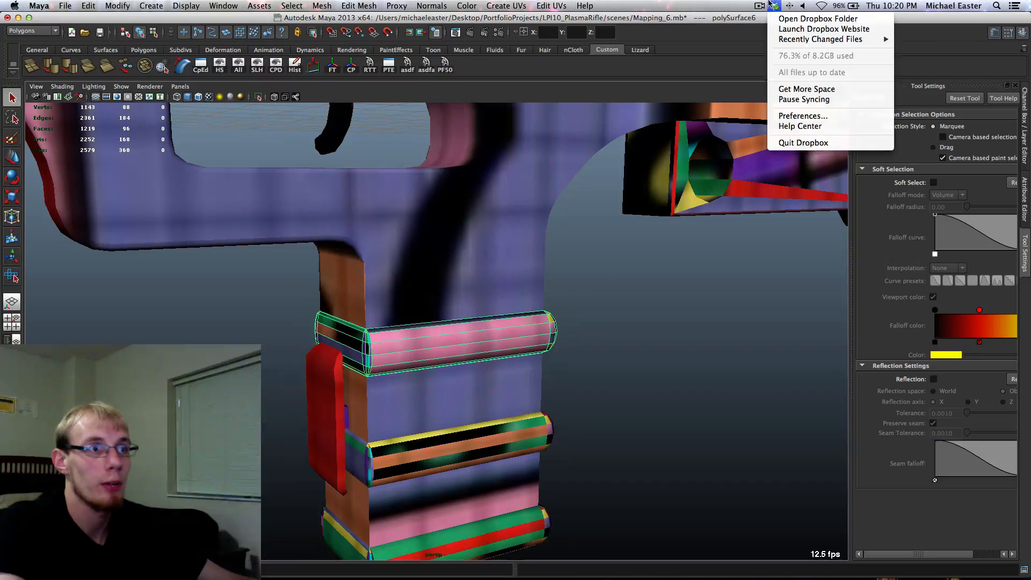
mouse_move(760, 5)
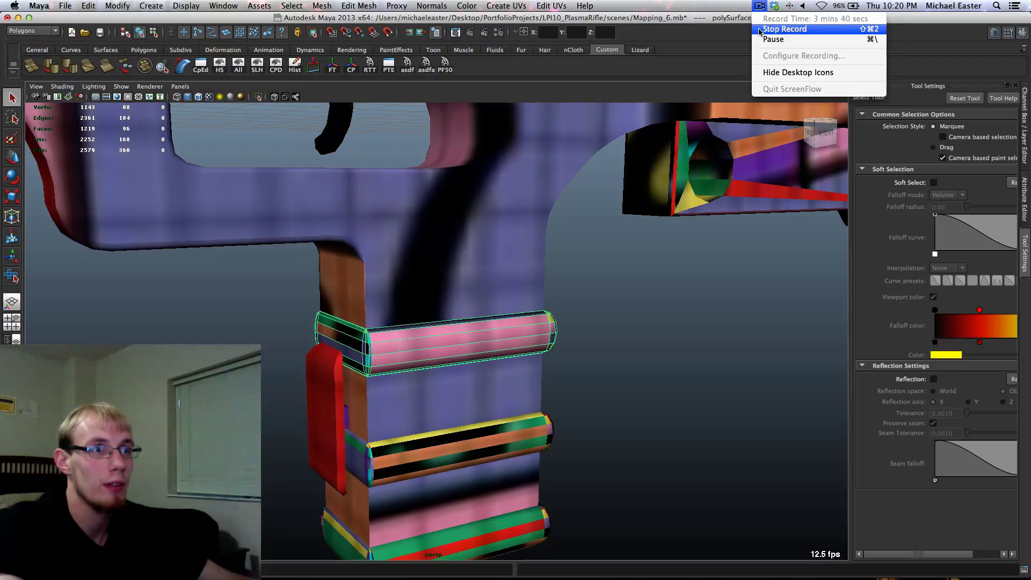
left_click(785, 29)
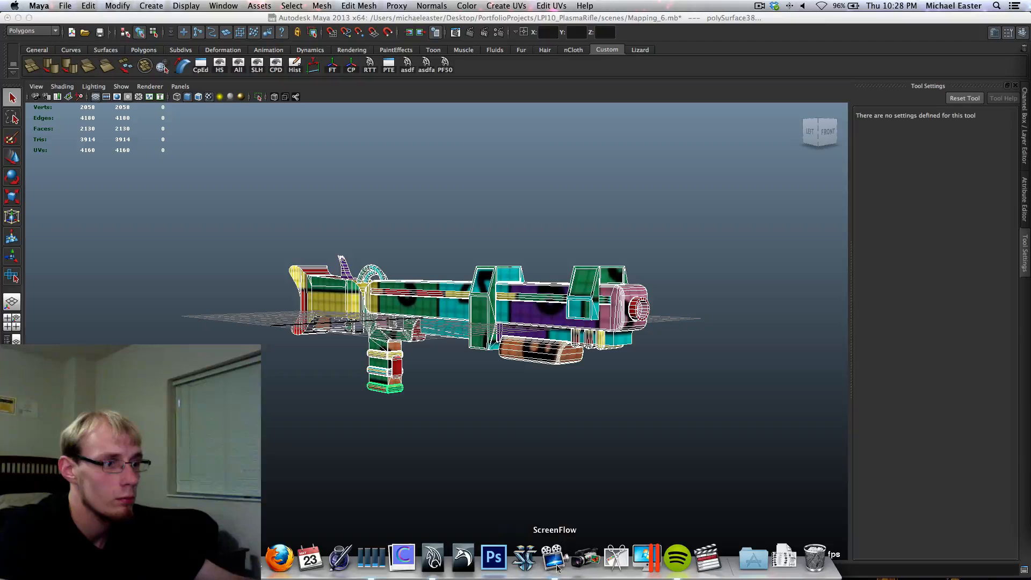
left_click(574, 564)
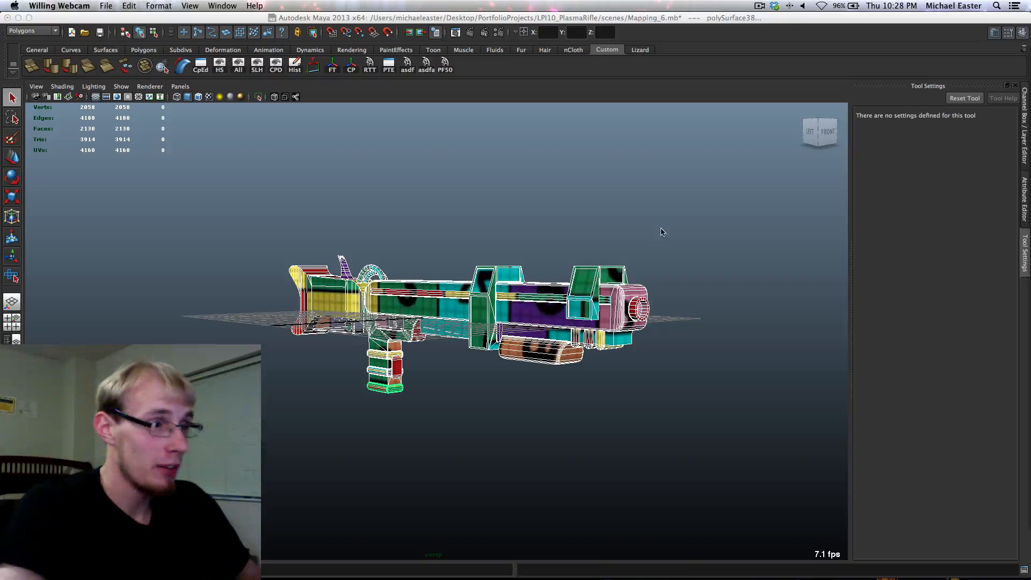
Deselect the rifle and switch to the side-by-side perspective and UV editor layout
left_click_drag(664, 231, 604, 232, "alt")
left_click(707, 226)
left_click_drag(707, 225, 675, 220, "alt")
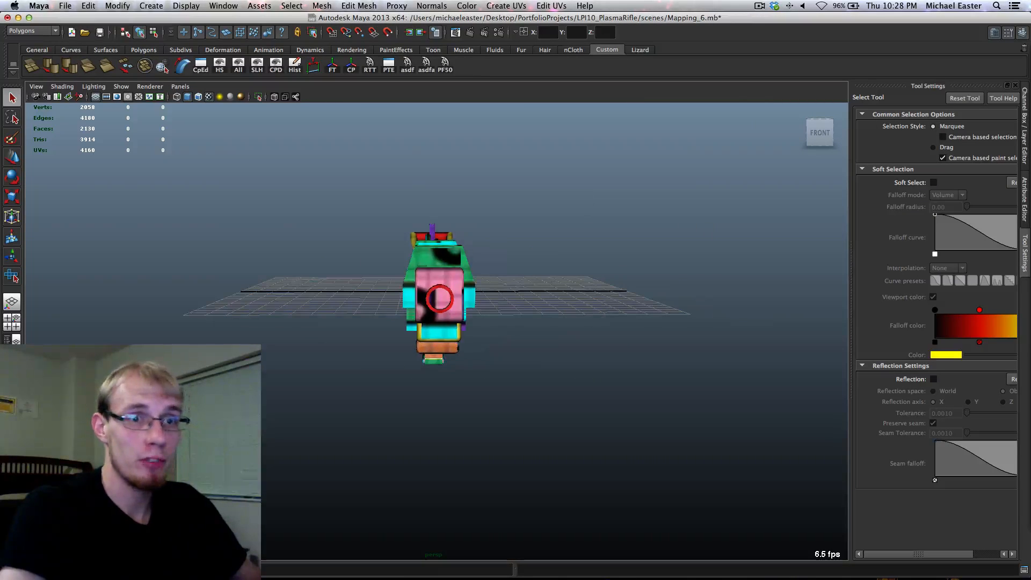
left_click_drag(733, 143, 629, 159, "alt")
left_click_drag(714, 189, 583, 185, "alt")
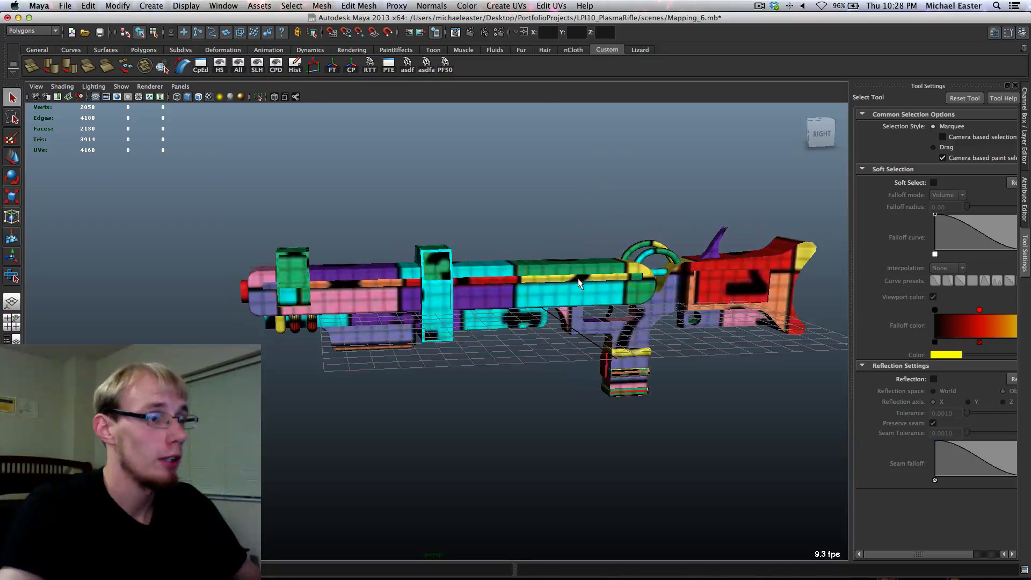
middle_click_drag(661, 255, 579, 243, "alt")
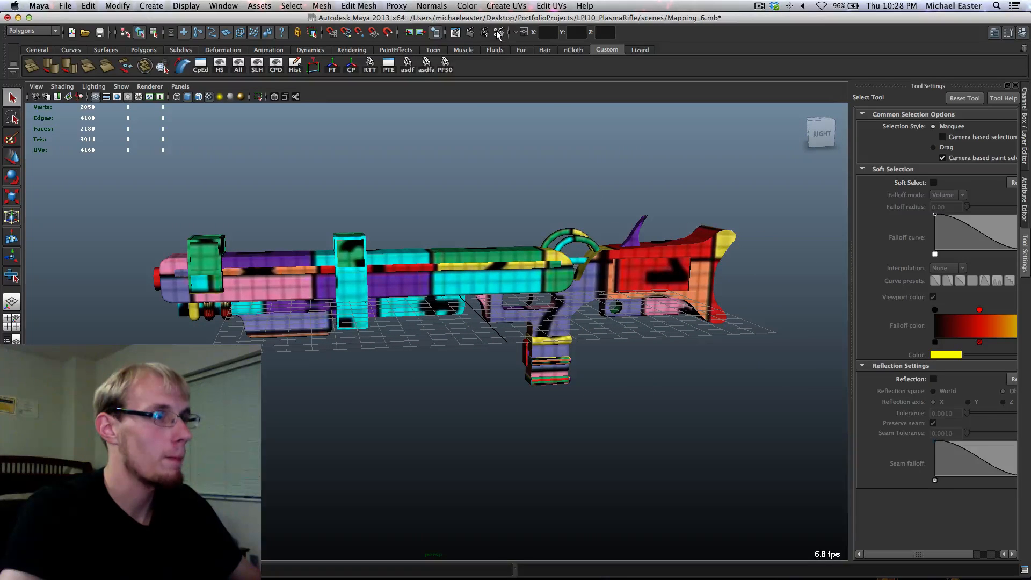
left_click(387, 63)
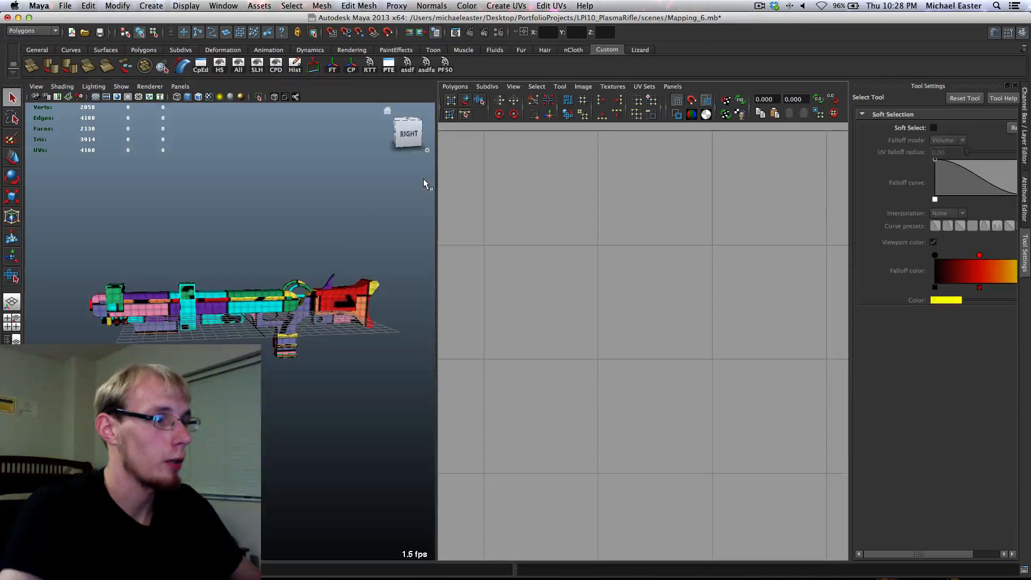
Select the two lower bands wrapped around the handgrip and remove them, leaving the uppermost band
left_click_drag(302, 218, 338, 285)
middle_click_drag(329, 261, 308, 227, "alt")
scroll(307, 228, "down", 3)
scroll(250, 295, "up", 8)
middle_click_drag(249, 295, 291, 259, "alt")
scroll(292, 259, "up", 3)
left_click(342, 278)
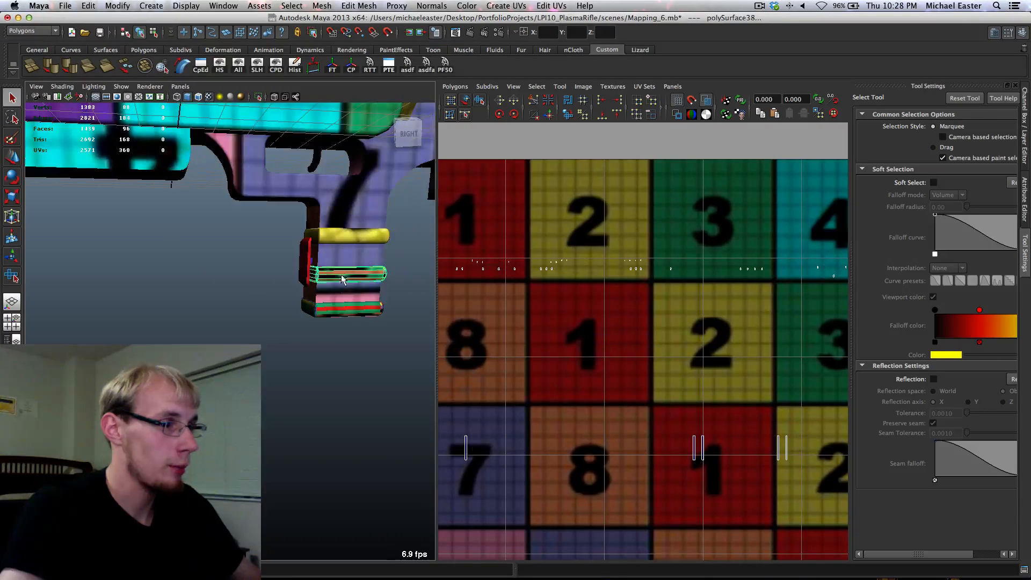
left_click(340, 309, "shift")
Remove the two striped red cylinders under the muzzle, leaving the yellow one beside them
scroll(369, 280, "down", 4)
scroll(207, 254, "up", 6)
middle_click_drag(132, 265, 250, 473, "alt")
left_click(321, 236)
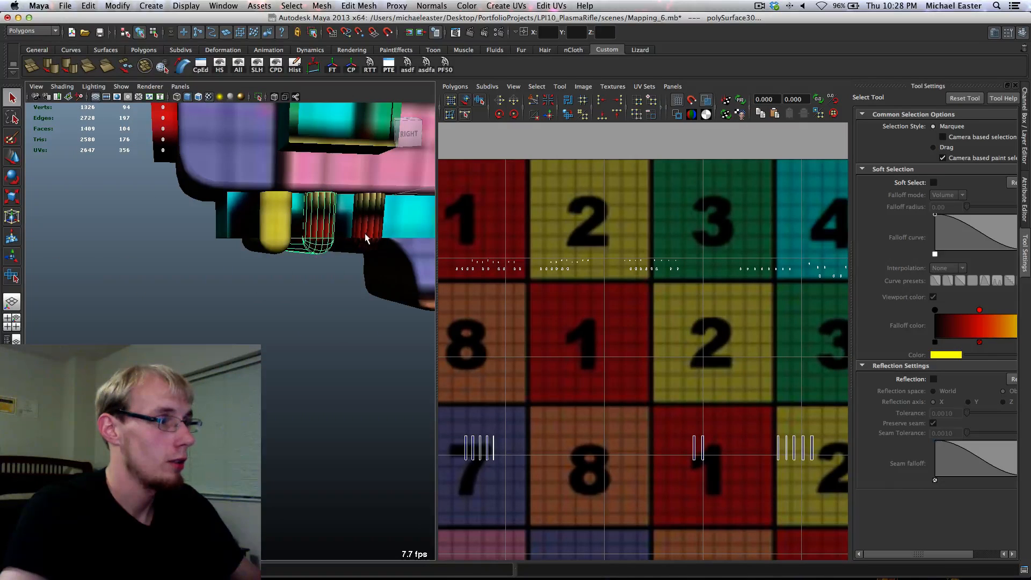
left_click(367, 238, "shift")
right_click_drag(373, 237, 322, 397, "alt")
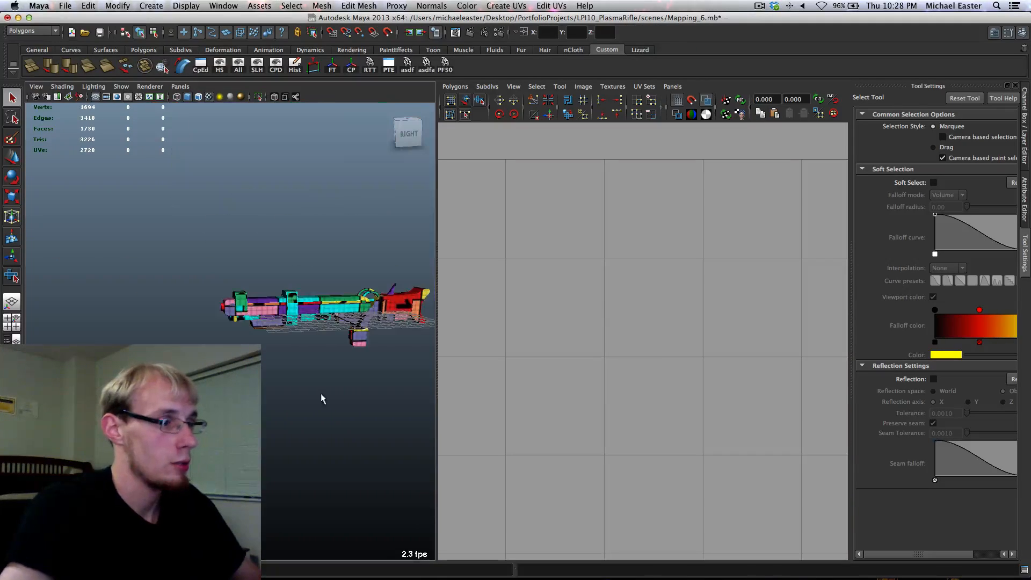
Select all remaining rifle parts to display their UV shells together
middle_click_drag(322, 397, 269, 353, "alt")
right_click_drag(230, 345, 280, 348, "alt")
left_click_drag(403, 318, 113, 159)
middle_click_drag(355, 287, 308, 304, "alt")
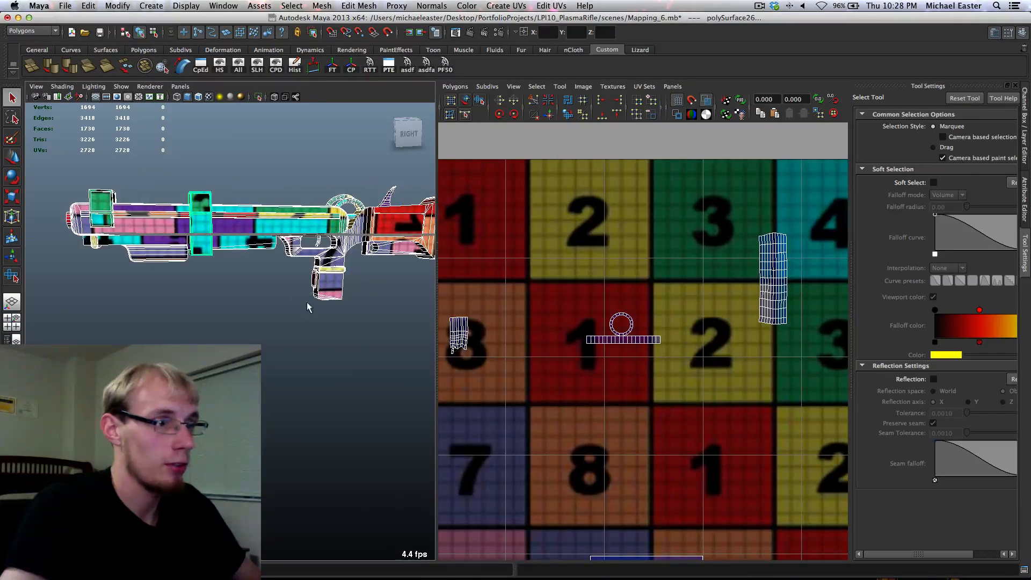
Examine the combined UV layout of the rifle, both on the checker texture and outside it
right_click_drag(671, 333, 538, 371, "alt")
middle_click_drag(696, 404, 598, 316, "alt")
right_click_drag(522, 314, 595, 313, "alt")
middle_click_drag(606, 311, 867, 301, "alt")
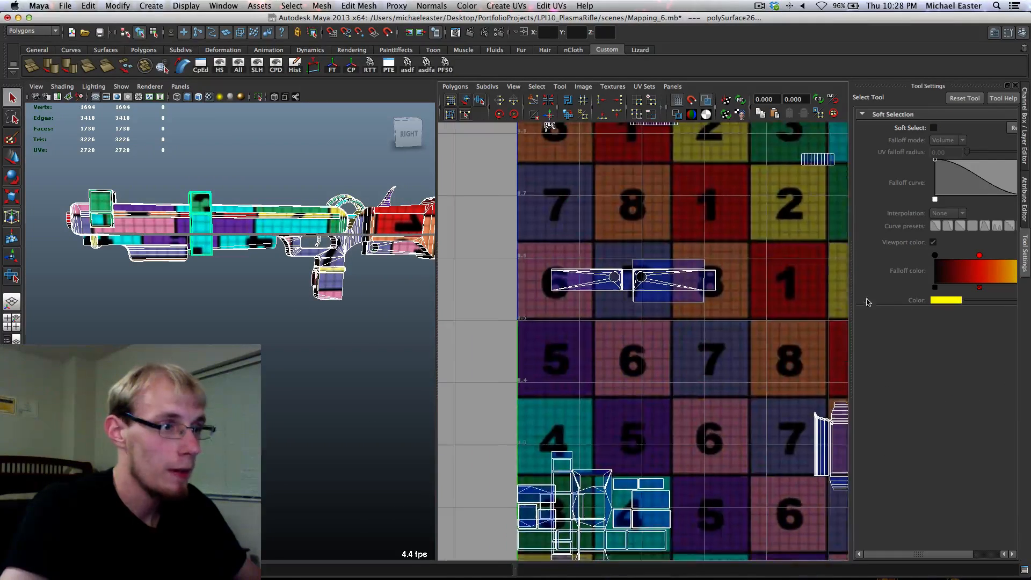
right_click_drag(868, 301, 614, 386, "alt")
middle_click_drag(620, 380, 702, 265, "alt")
right_click_drag(623, 331, 747, 344, "alt")
middle_click_drag(547, 445, 629, 372, "alt")
right_click_drag(629, 372, 690, 368, "alt")
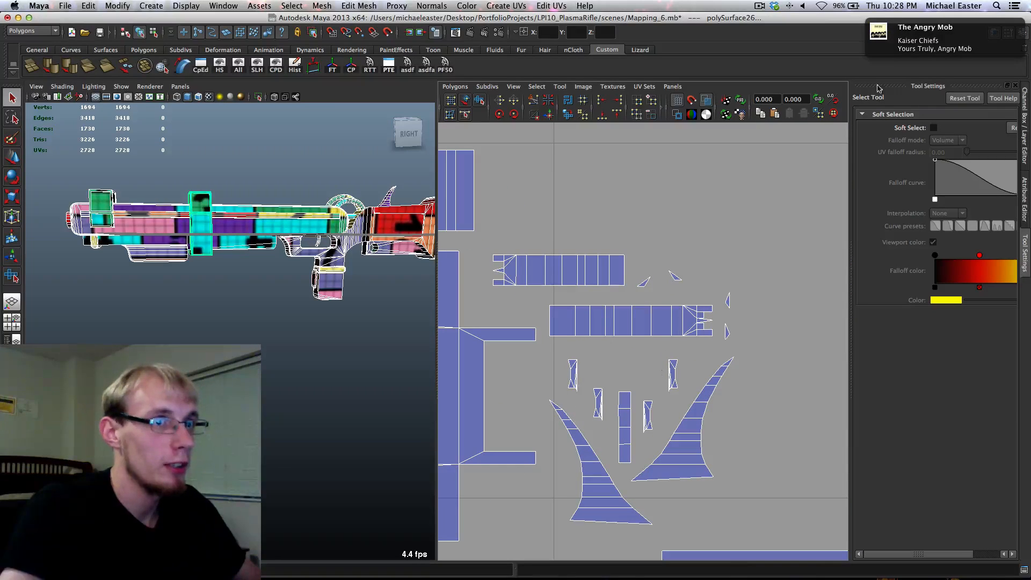
key("super+Tab")
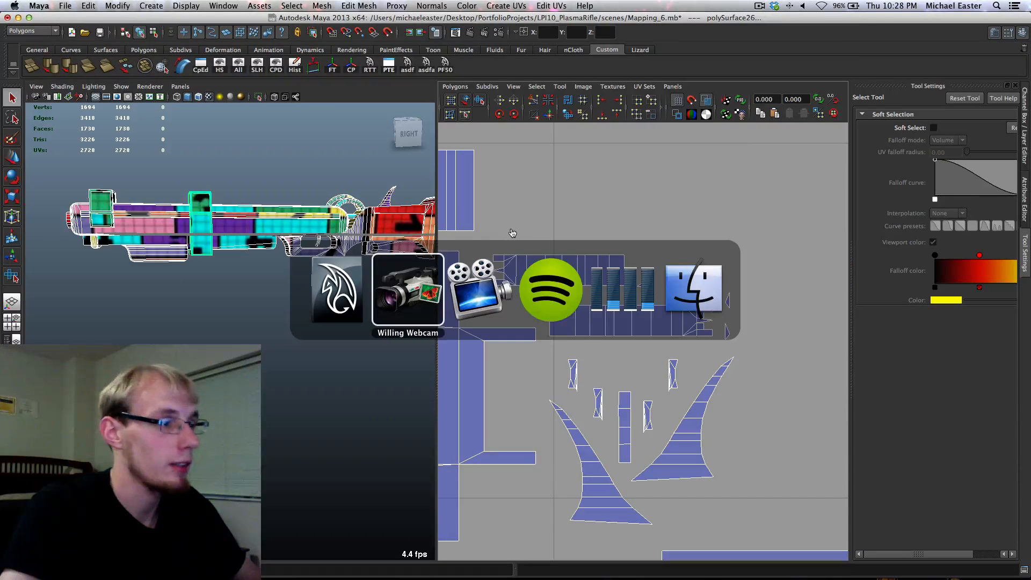
left_click(577, 264)
left_click(631, 278)
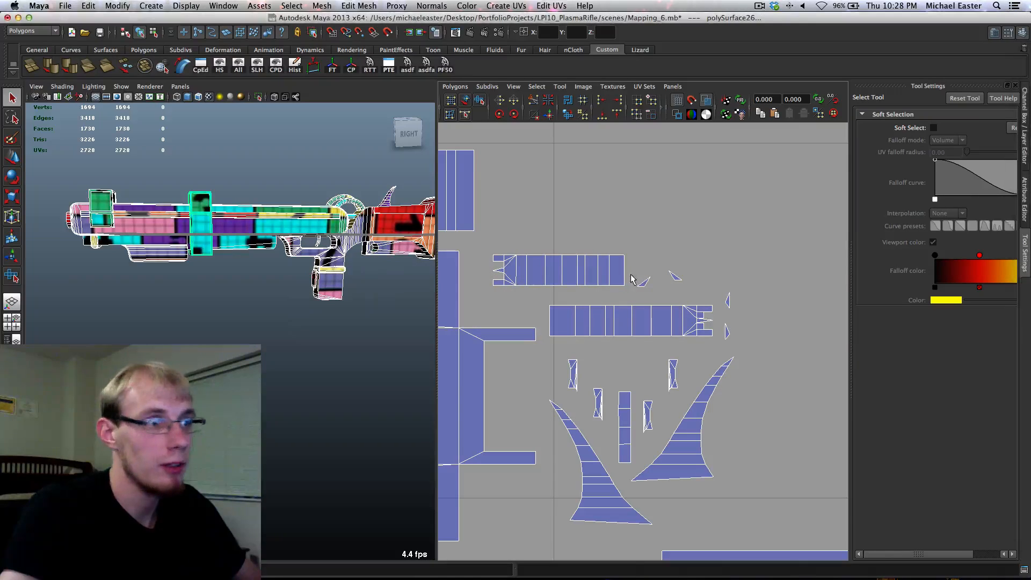
key("super+Tab")
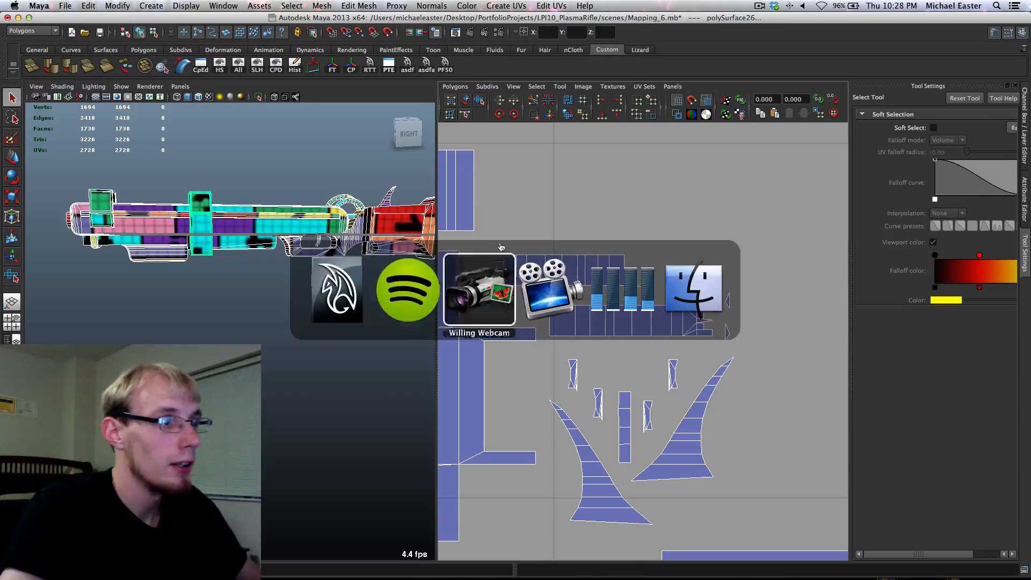
left_click(349, 290)
Examine the small strip, fin-shaped and triangular UV shells above the long body shells
middle_click_drag(636, 235, 672, 265, "alt")
scroll(672, 265, "down", 10)
scroll(682, 223, "up", 5)
middle_click_drag(662, 305, 540, 341, "alt")
middle_click_drag(515, 297, 567, 272, "alt")
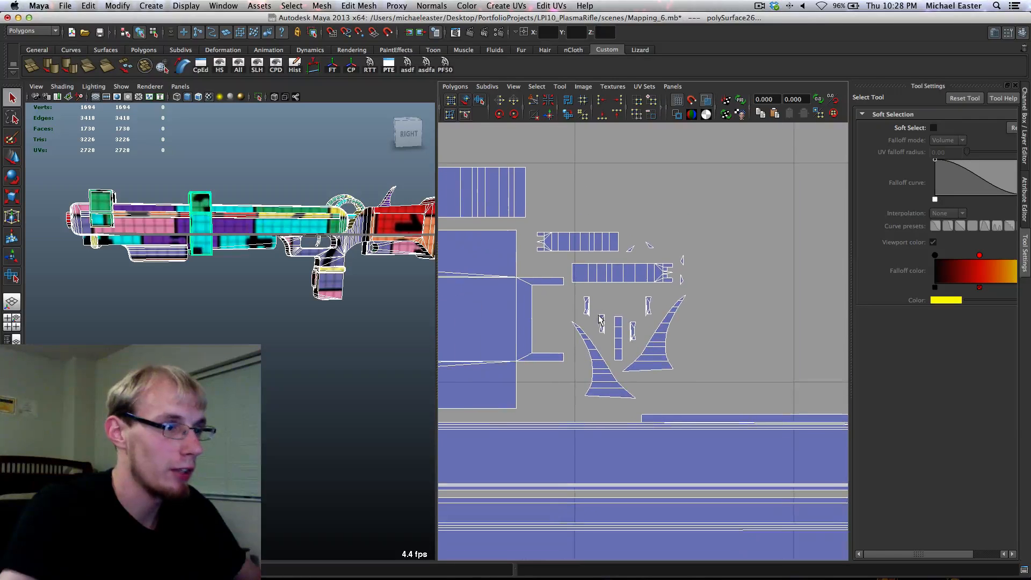
middle_click_drag(601, 319, 599, 301, "alt")
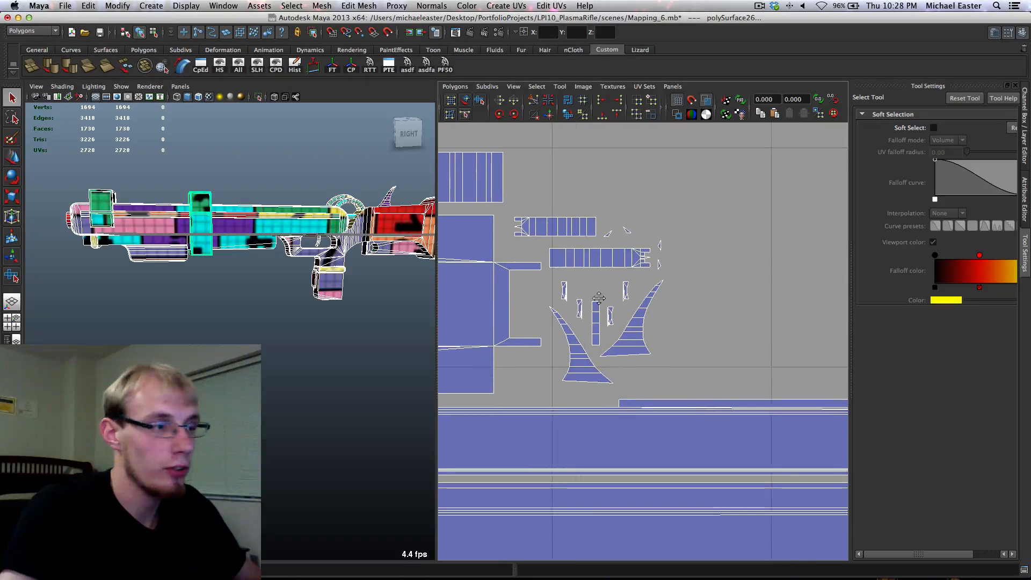
key("super+Tab")
key("super+Tab")
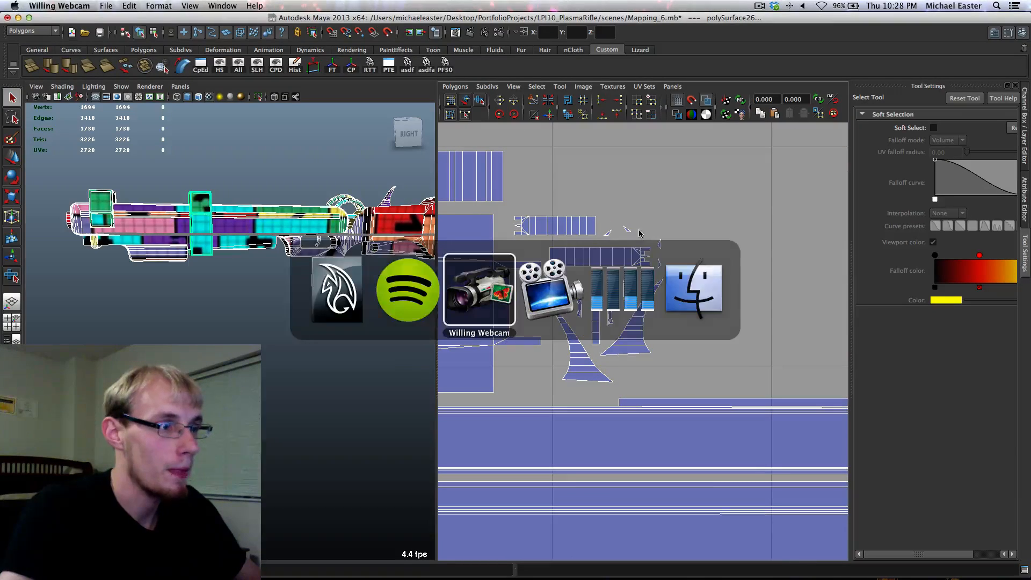
left_click(614, 263)
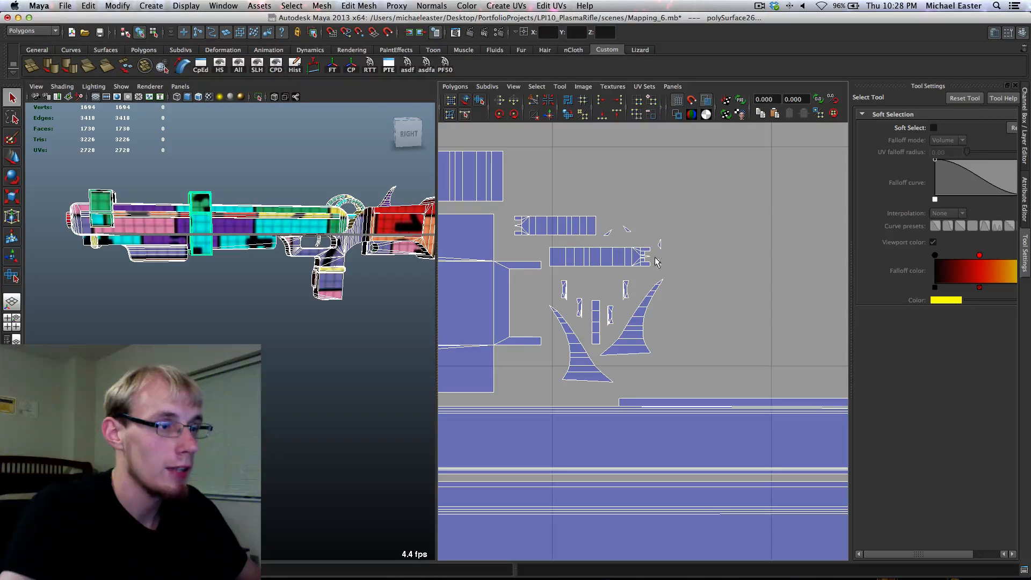
Switch to face selection in UV space and select the tiny triangular shells beside the end of the strip shell
right_click_drag(656, 243, 676, 234)
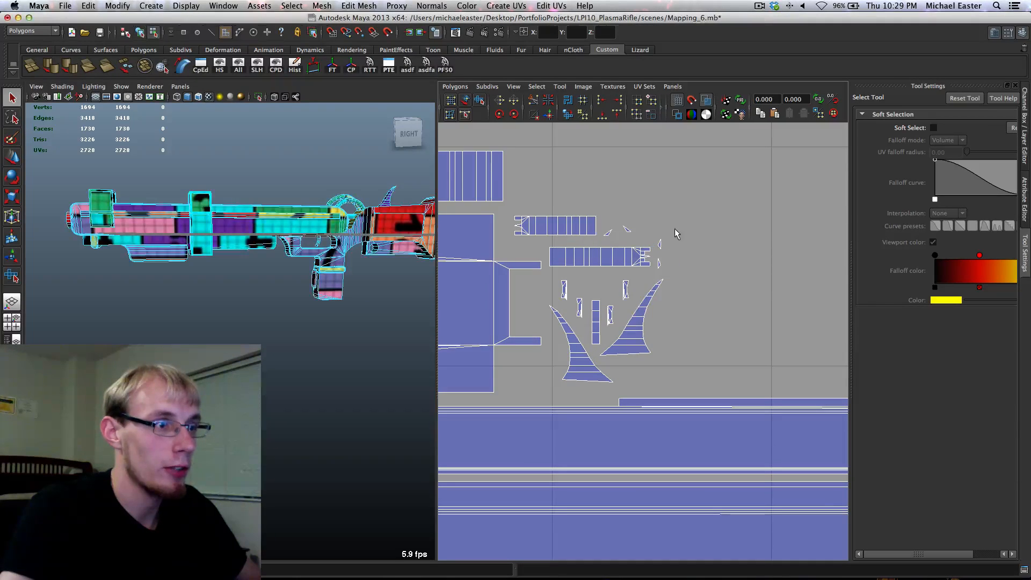
left_click_drag(654, 271, 655, 271)
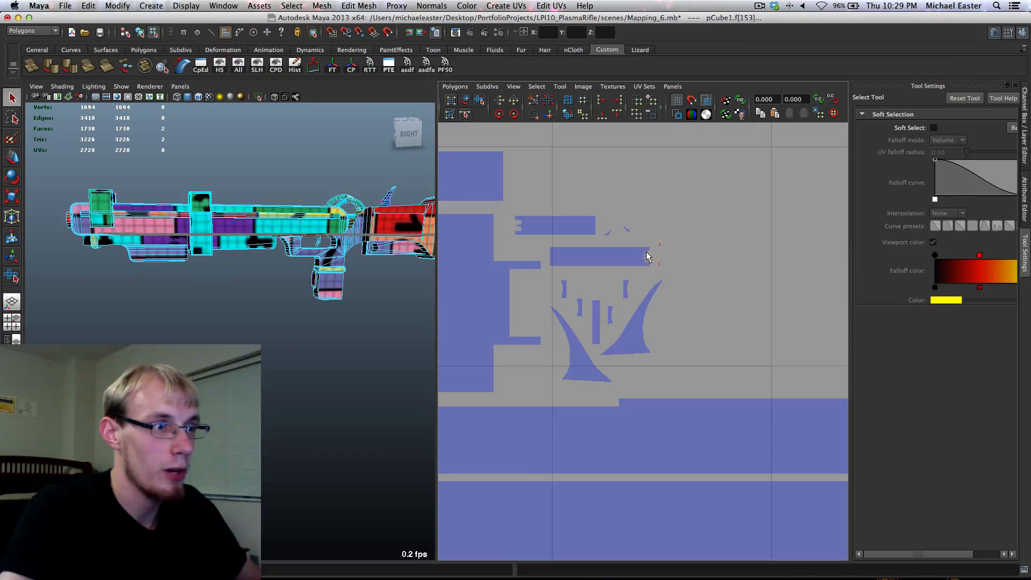
middle_click_drag(613, 243, 669, 256, "alt")
right_click_drag(670, 256, 371, 242, "alt")
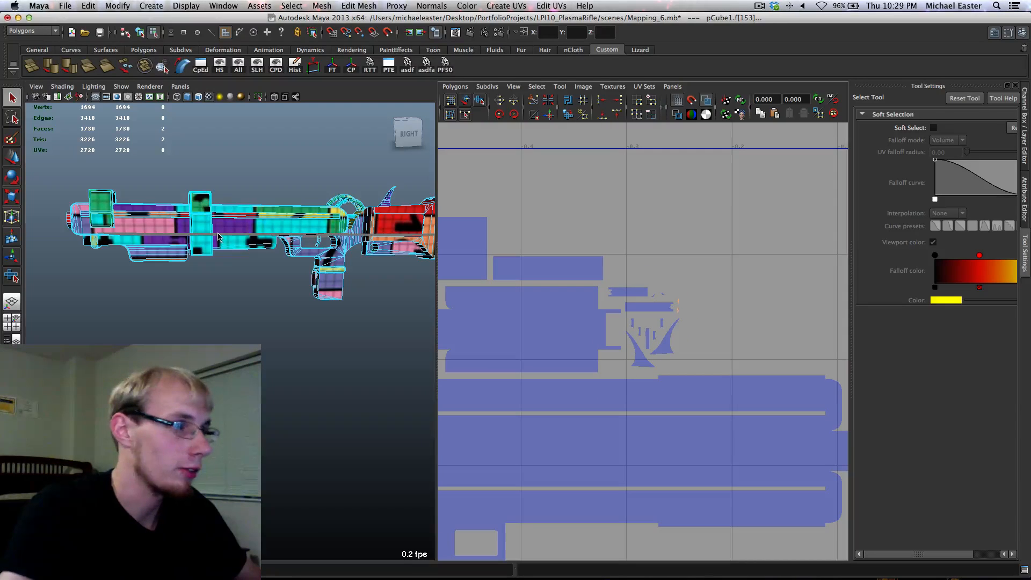
Return to object selection, show only the perspective view, and undo back through the deletion of the repeated grip bands and cylinders
right_click_drag(218, 237, 235, 222)
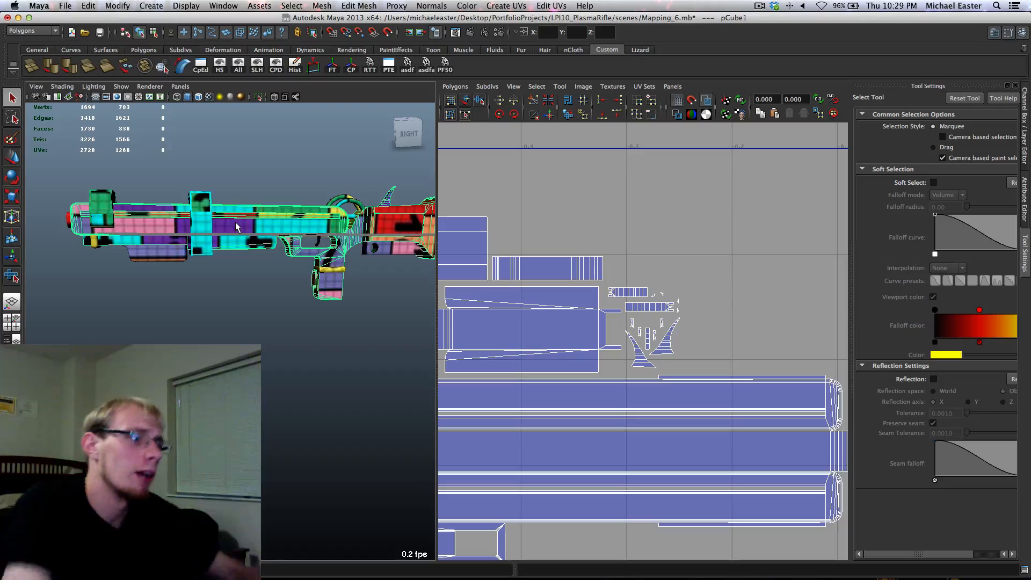
key("space")
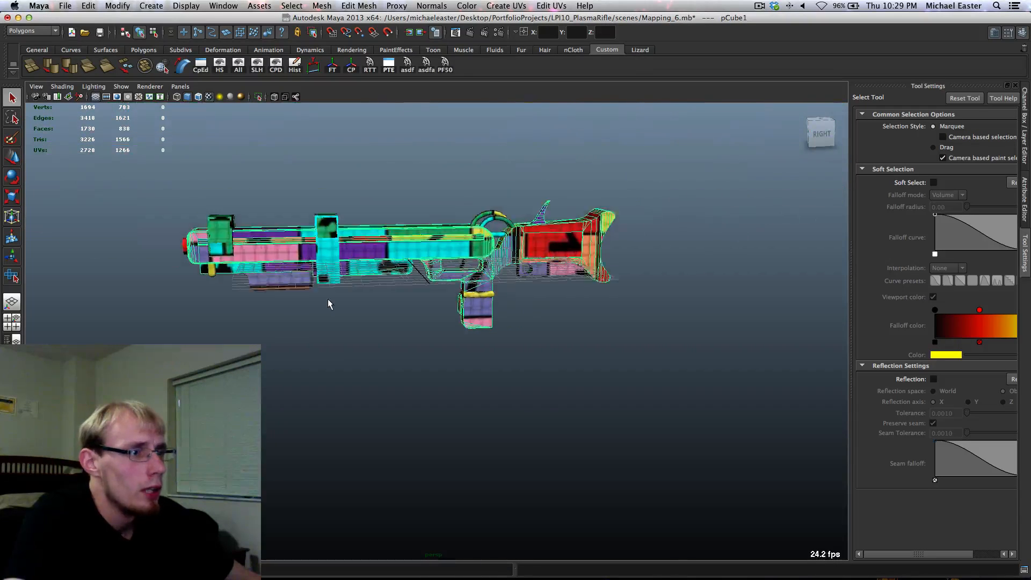
scroll(328, 298, "down", 2)
left_click(345, 339)
key("super+z")
key("super+z")
key("super+z")
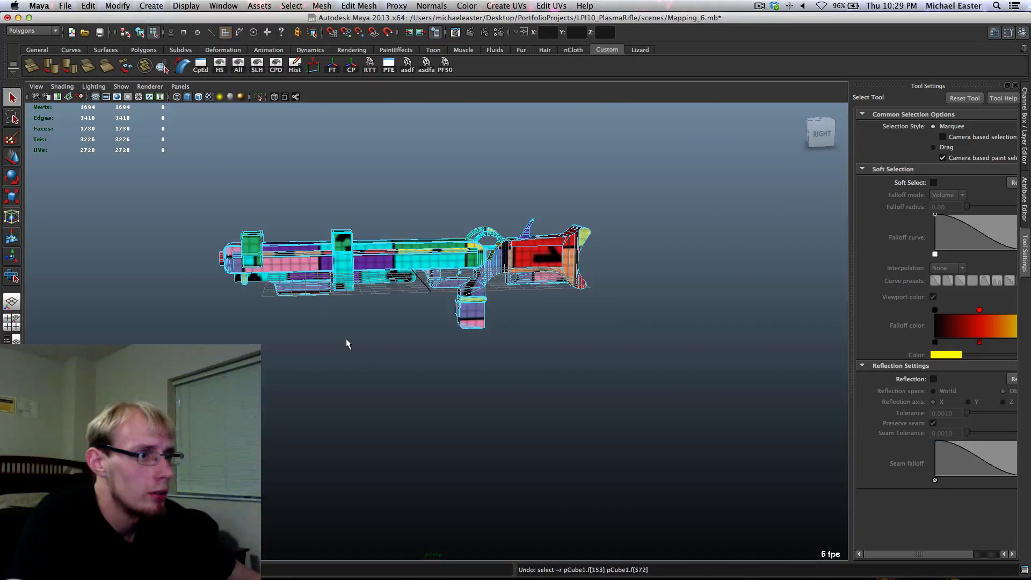
key("super+z")
key("super+z")
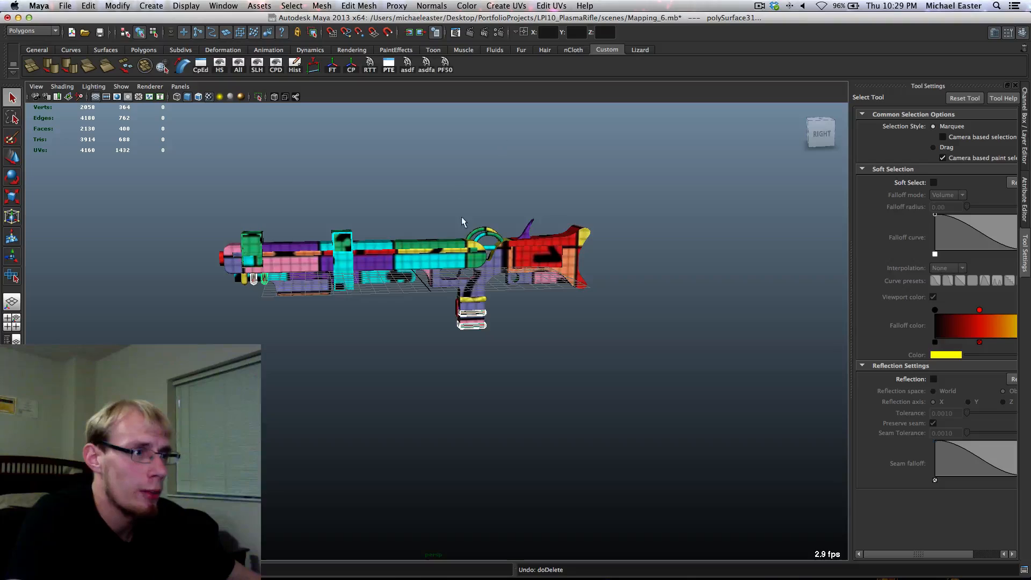
Select the unwrapped yellow bent cylinder under the front of the barrel and snap its pivot to a vertex on its top rim
left_click(462, 217)
left_click_drag(462, 217, 411, 247, "alt")
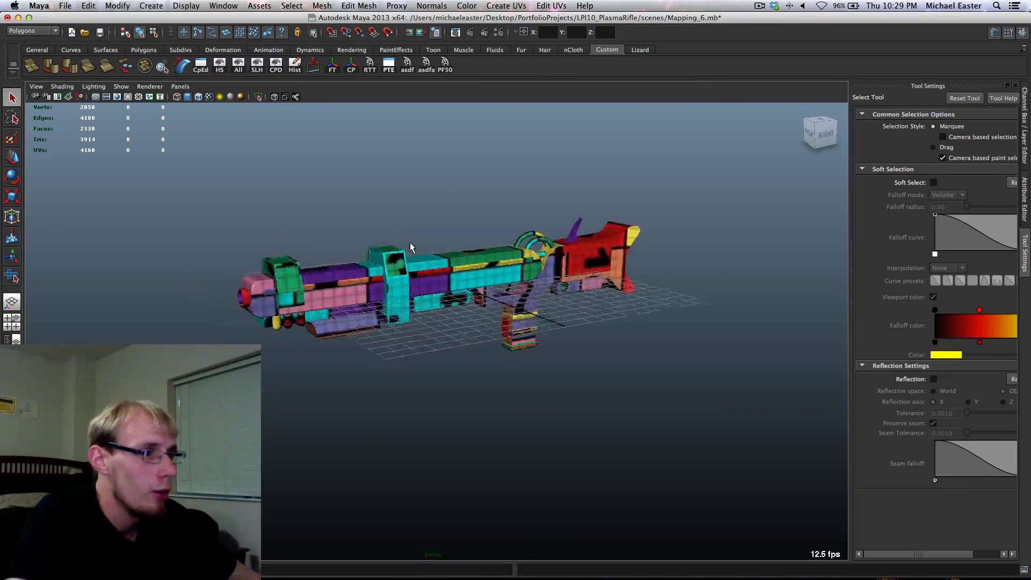
scroll(411, 247, "up", 2)
scroll(435, 213, "up", 2)
left_click(286, 290)
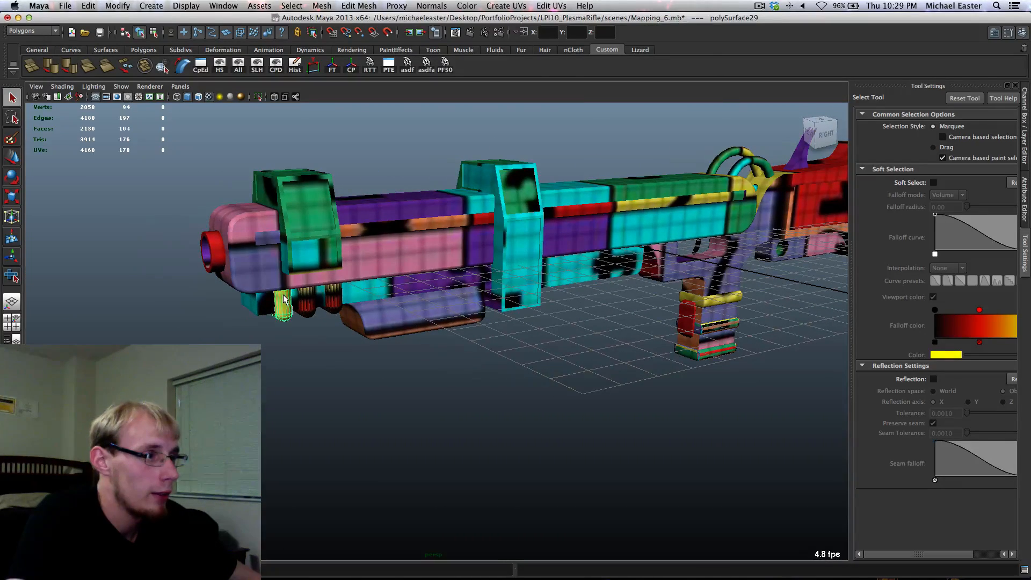
key("f")
key("w")
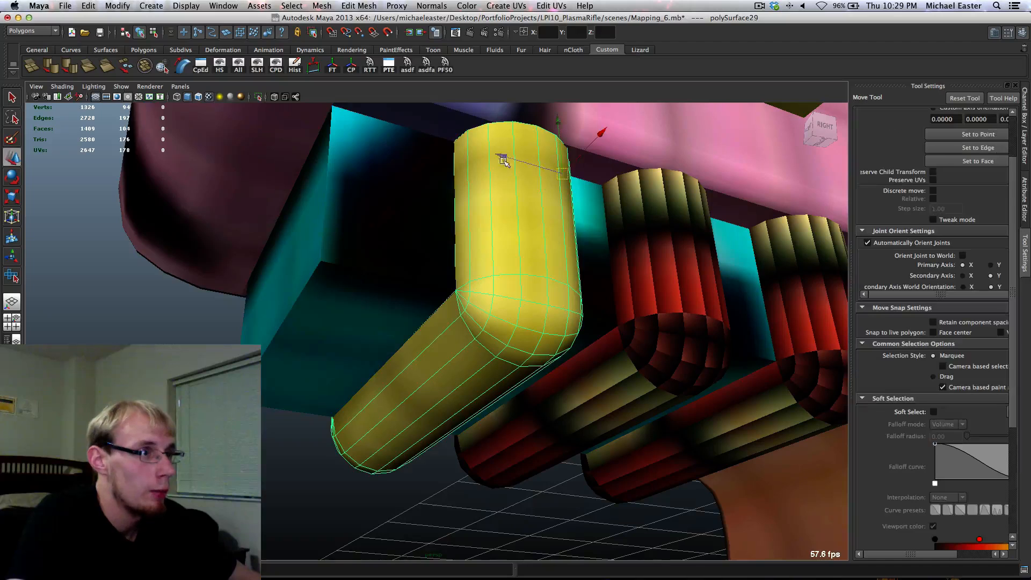
middle_click_drag(502, 159, 439, 176, "alt")
key("d")
key("v")
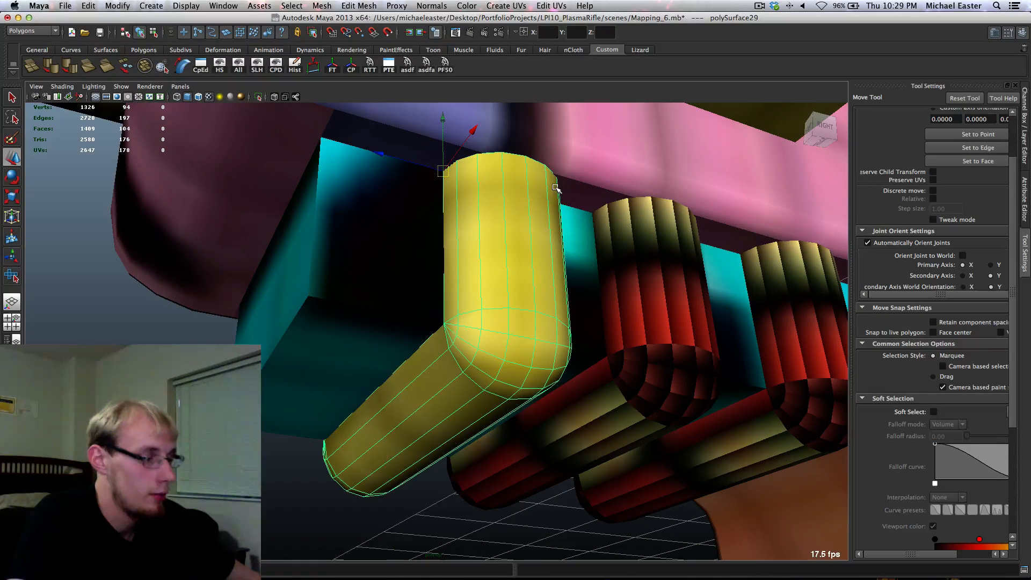
Duplicate the yellow cylinder, snap the copy onto the middle cylinder, and delete the old middle cylinder
key("ctrl+d")
middle_click_drag(442, 173, 591, 214)
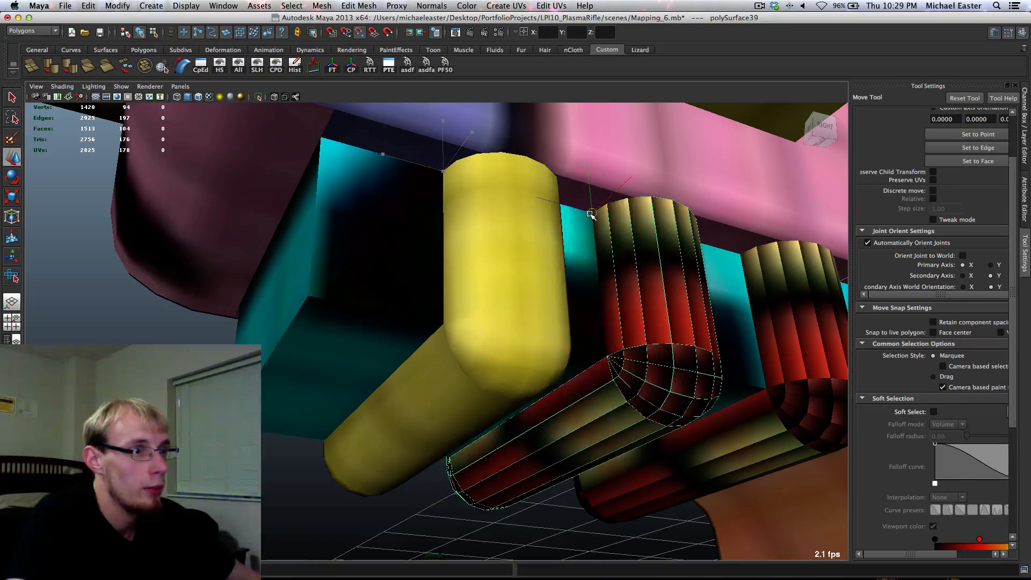
left_click_drag(452, 498, 485, 522, "shift")
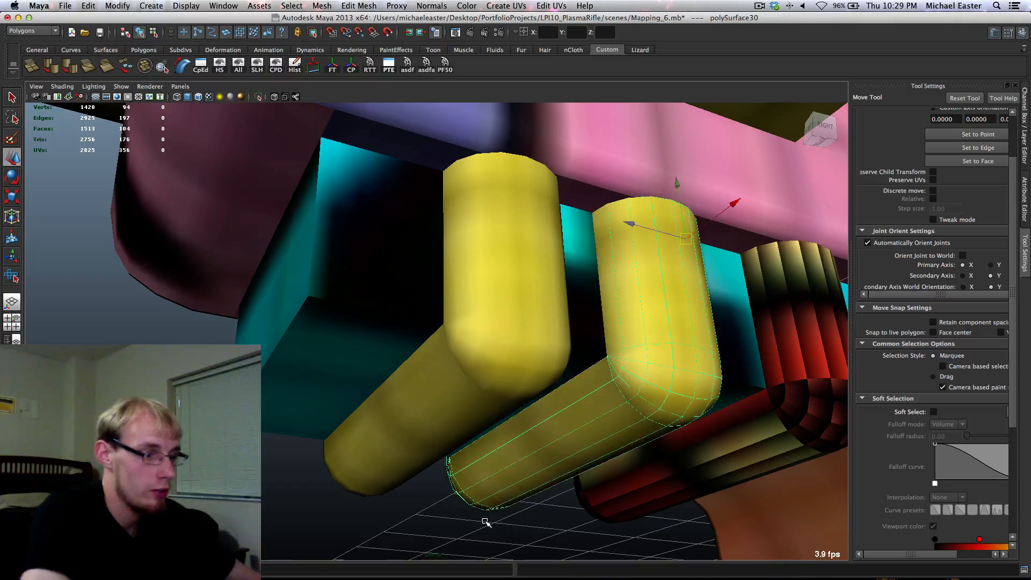
key("Delete")
Duplicate the new middle cylinder, snap the copy onto the third cylinder, and delete the old third cylinder
left_click(597, 430)
left_click_drag(604, 421, 584, 348, "alt")
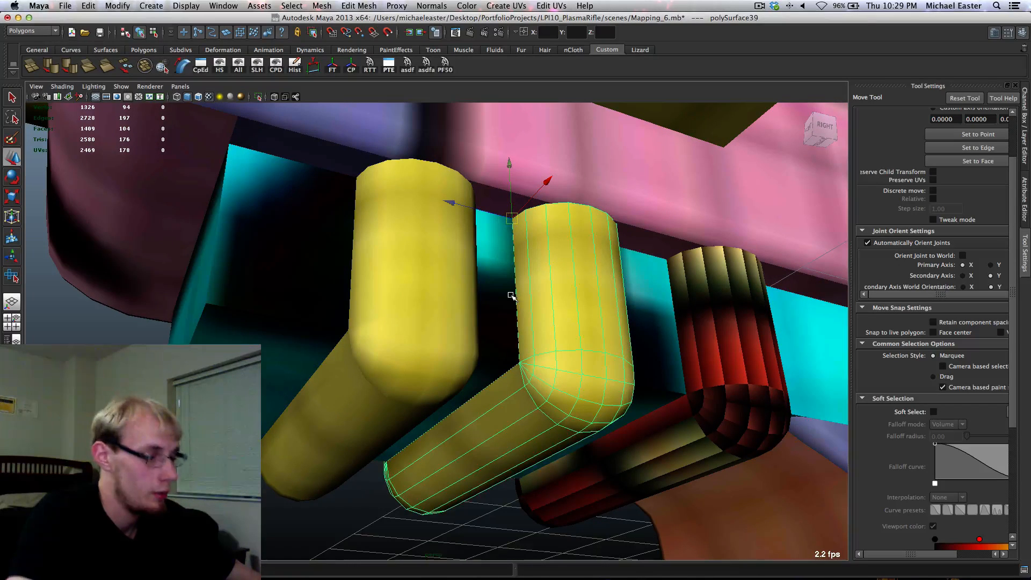
key("ctrl+d")
left_click_drag(508, 222, 666, 260)
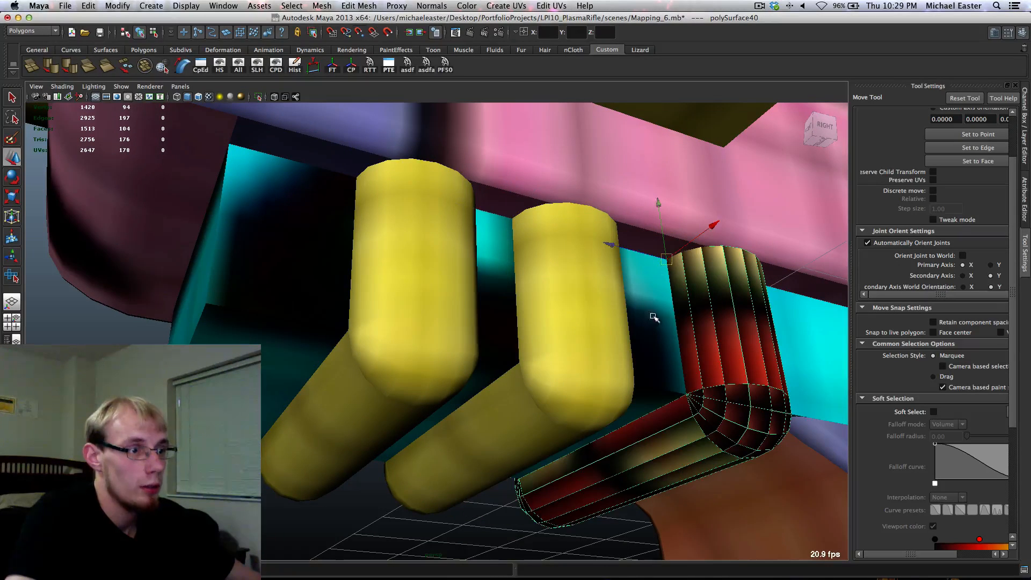
left_click_drag(559, 540, 560, 541, "shift")
key("Delete")
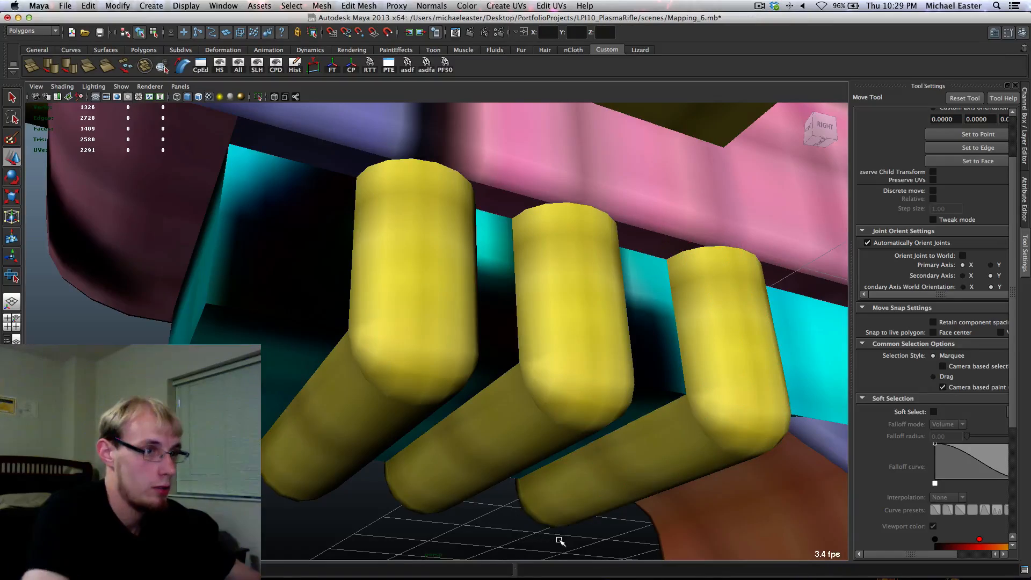
Duplicate the unwrapped yellow upper grip band, snap the copy onto the middle band, and delete the old middle band
left_click_drag(589, 408, 617, 334, "alt")
right_click_drag(617, 334, 510, 413, "alt")
middle_click_drag(594, 401, 199, 275, "alt")
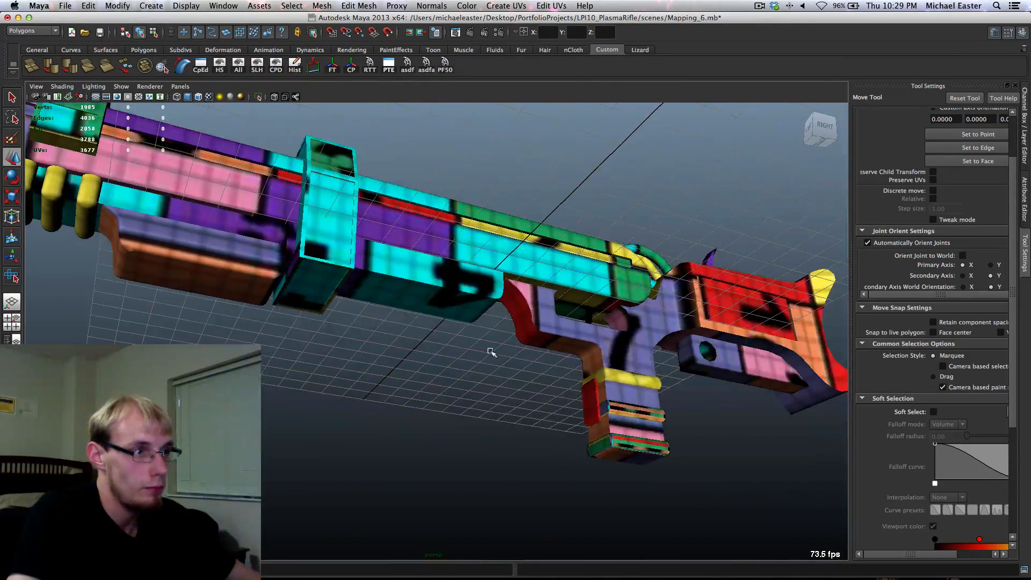
middle_click_drag(618, 379, 482, 338, "alt")
left_click(548, 380)
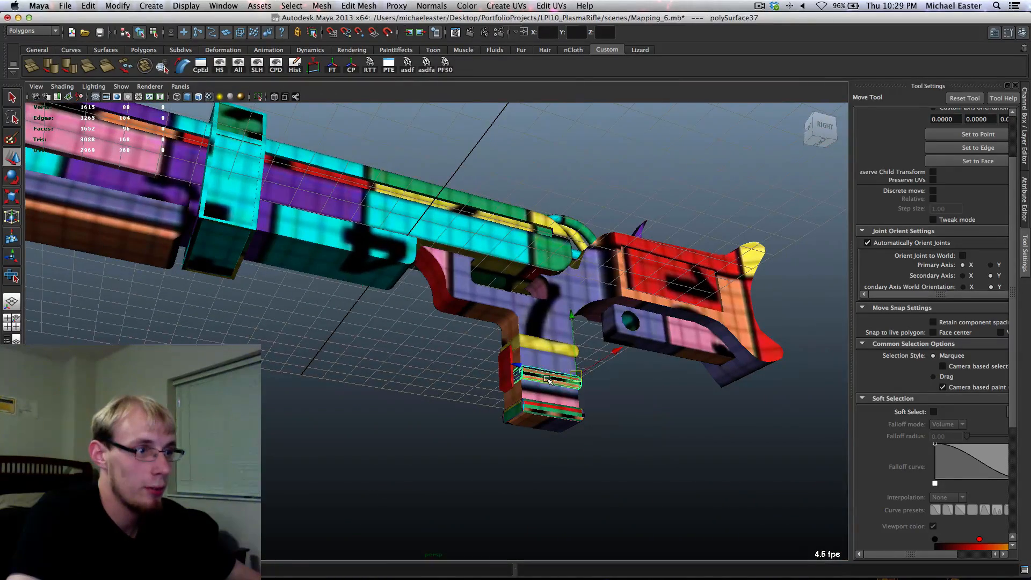
left_click(549, 347)
middle_click_drag(549, 347, 462, 330, "alt")
right_click_drag(462, 330, 583, 381, "alt")
left_click_drag(583, 382, 486, 425, "alt")
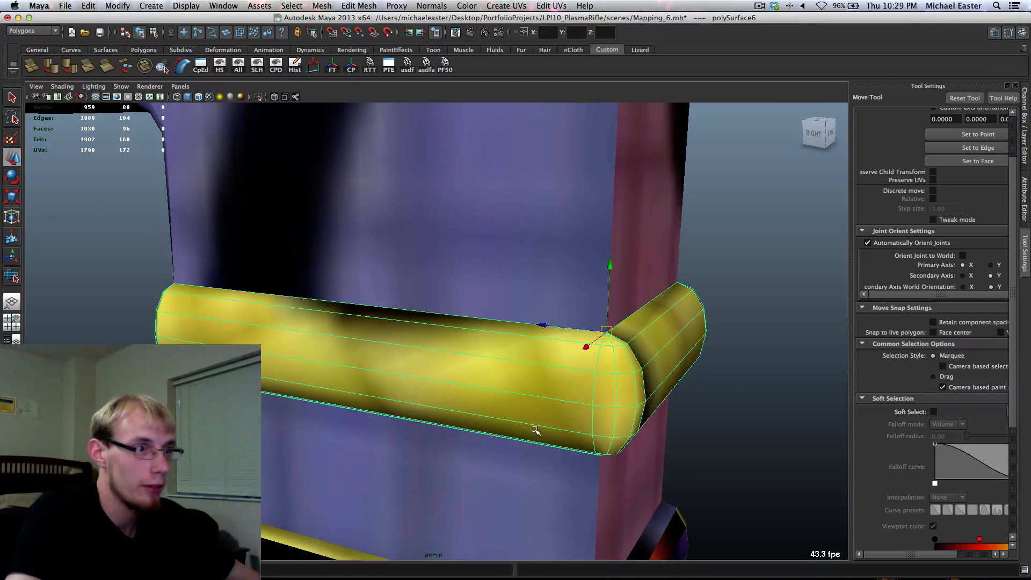
middle_click_drag(534, 430, 522, 292, "alt")
left_click(569, 467)
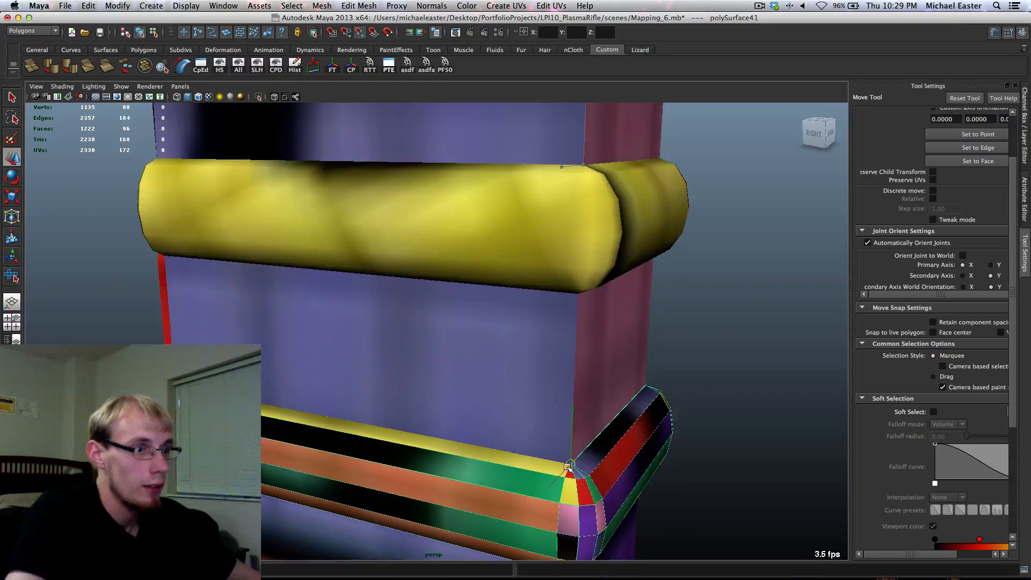
left_click_drag(686, 366, 668, 394)
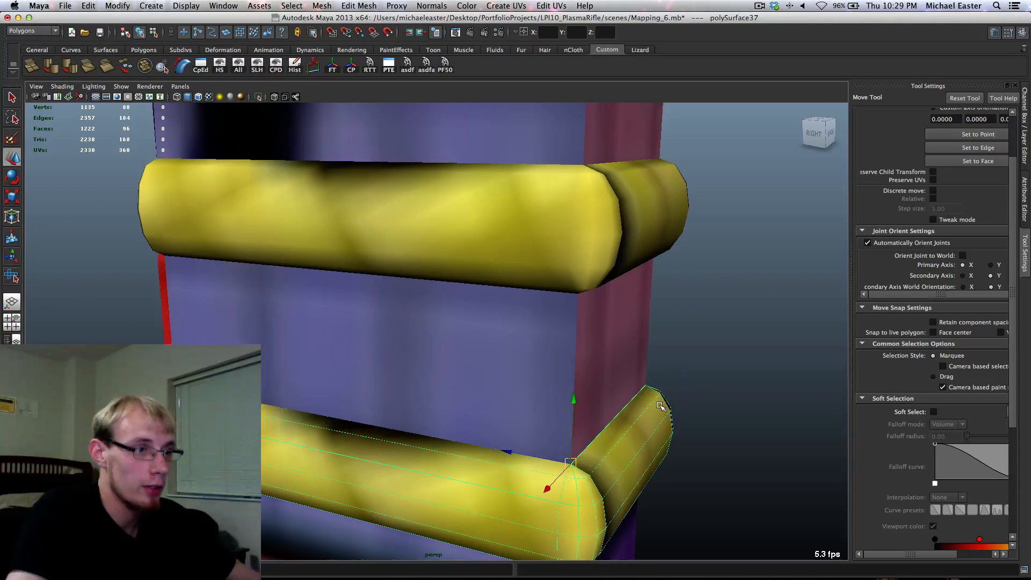
left_click(589, 496)
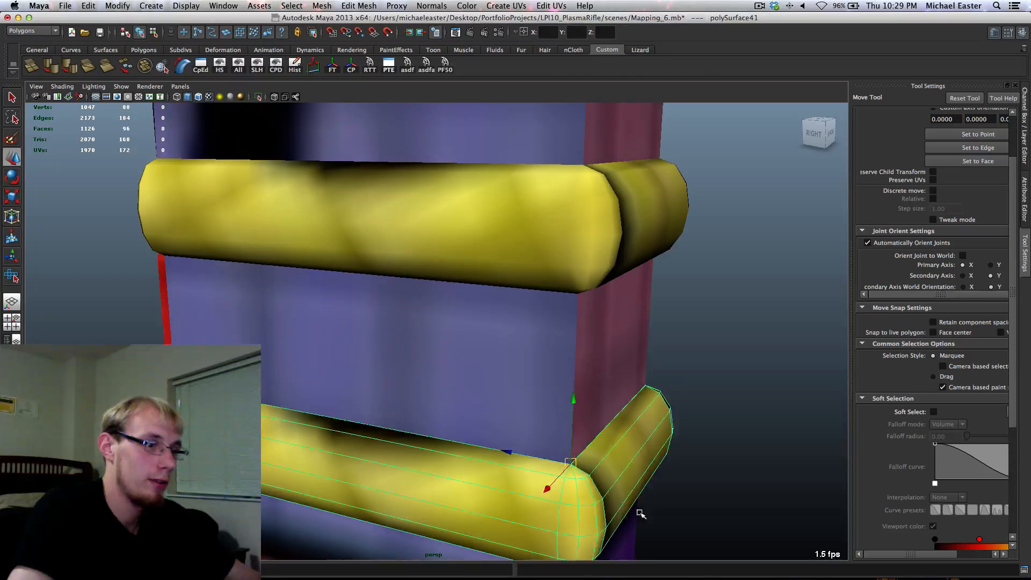
Duplicate the new middle grip band, snap the copy onto the lowest band, and delete the old lowest band
middle_click_drag(641, 514, 546, 358, "alt")
left_click_drag(370, 373, 382, 369, "alt")
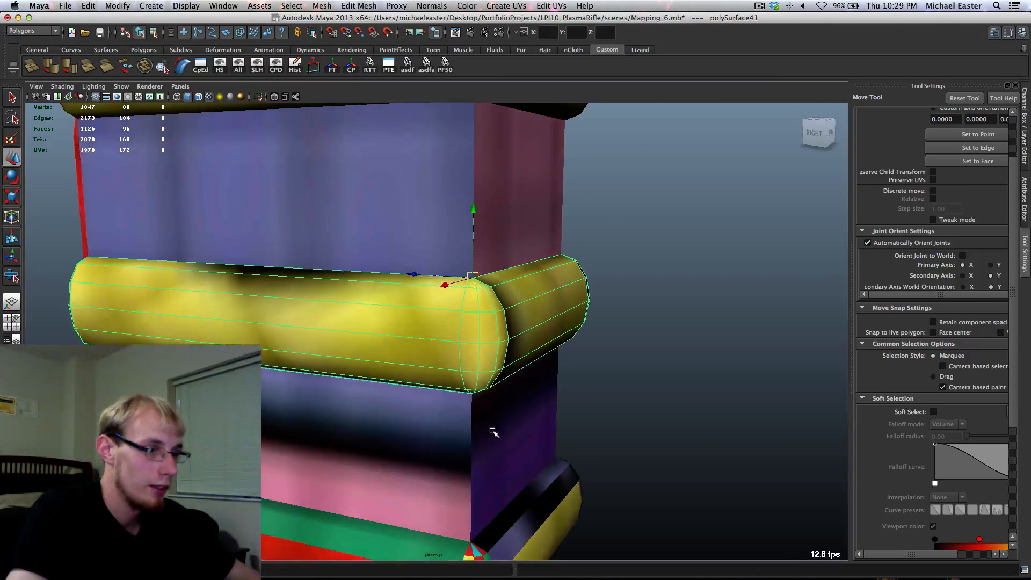
middle_click_drag(490, 428, 488, 409, "alt")
key("super+d")
key("v")
left_click_drag(472, 258, 463, 509)
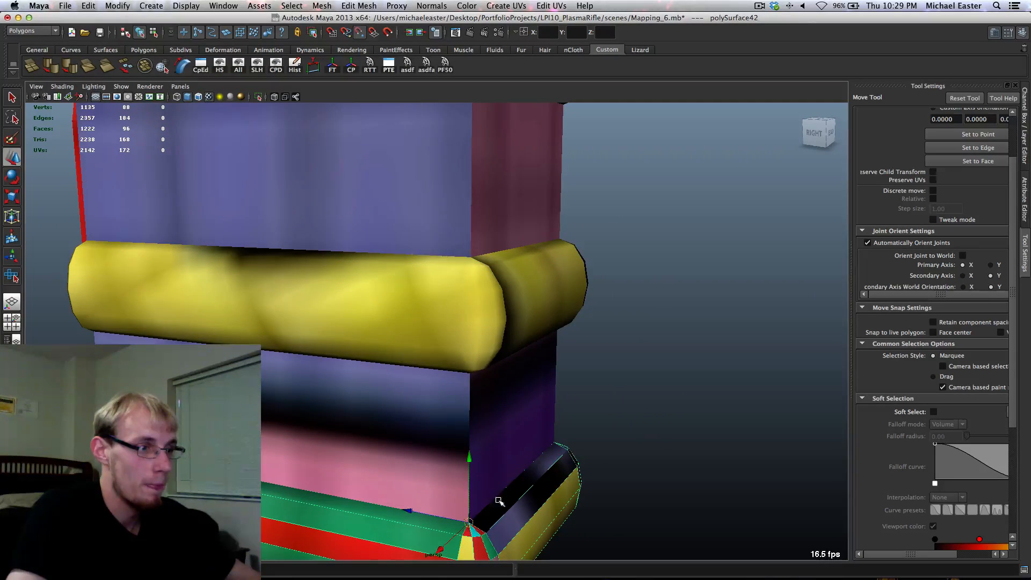
left_click_drag(610, 447, 577, 489, "shift")
key("Delete")
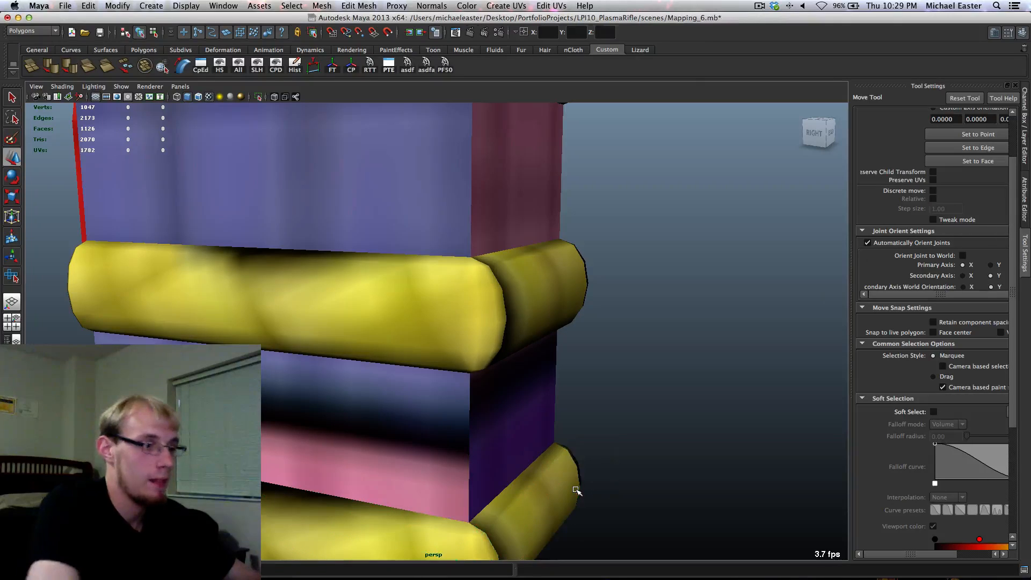
Select all rifle parts and delete their construction history
right_click_drag(577, 489, 188, 328, "alt")
left_click_drag(188, 327, 365, 339, "alt")
middle_click_drag(365, 339, 493, 376, "alt")
left_click_drag(494, 376, 550, 301, "alt")
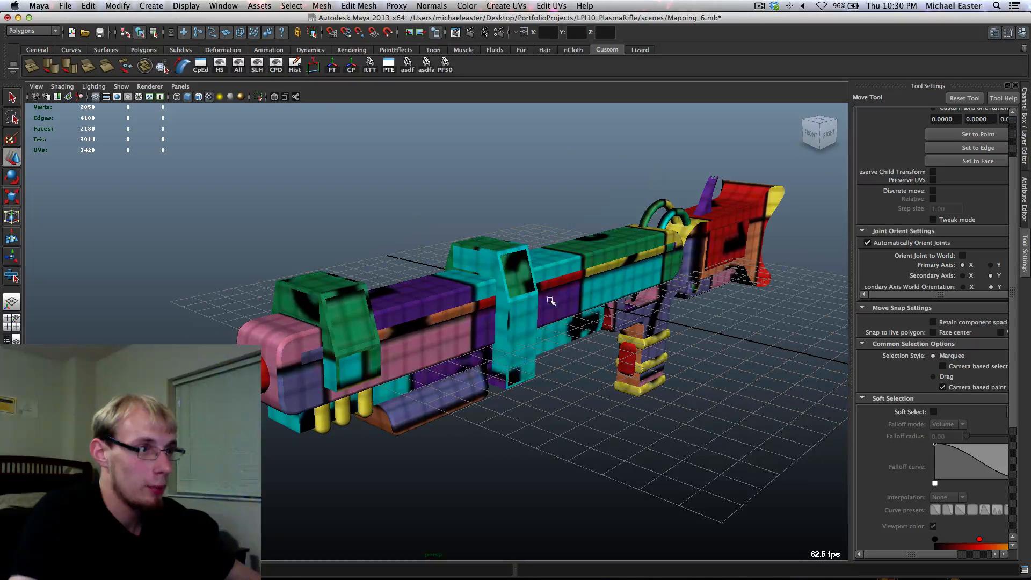
left_click(487, 253)
left_click(300, 67)
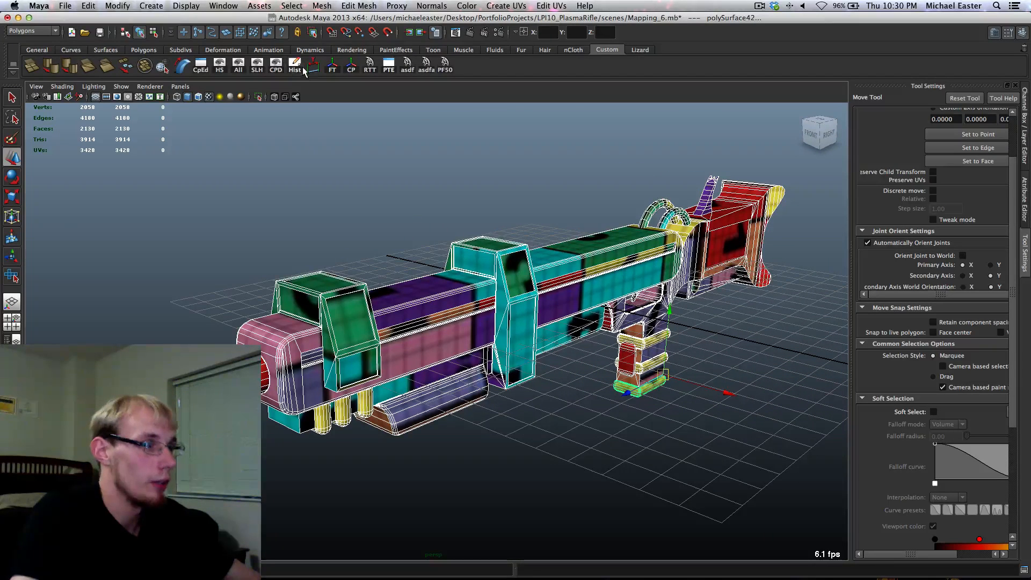
Save the scene under the new name Mapping_7 as a Maya Binary file
key("super+shift+s")
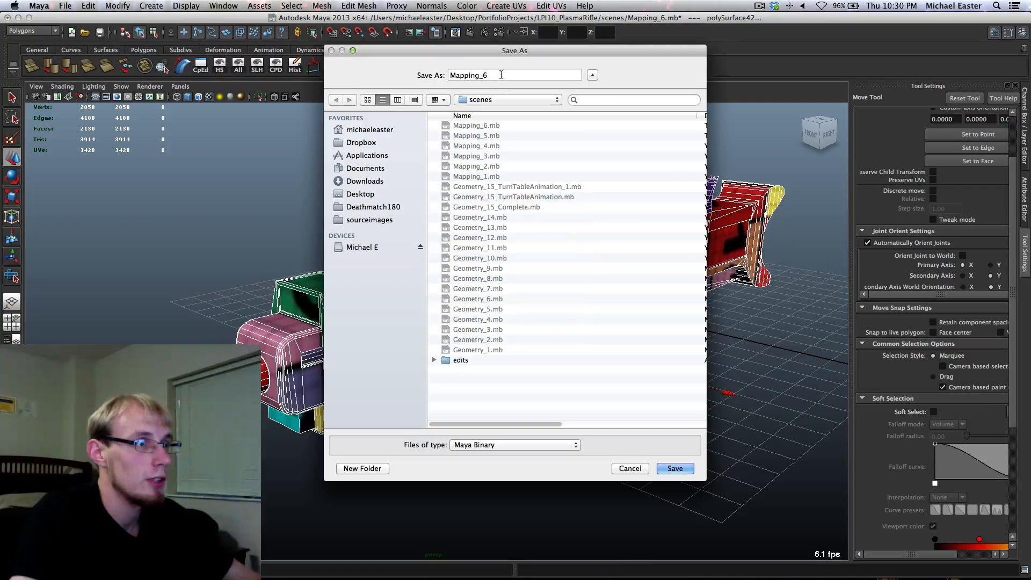
left_click(501, 75)
key("BackSpace")
type("7")
key("Return")
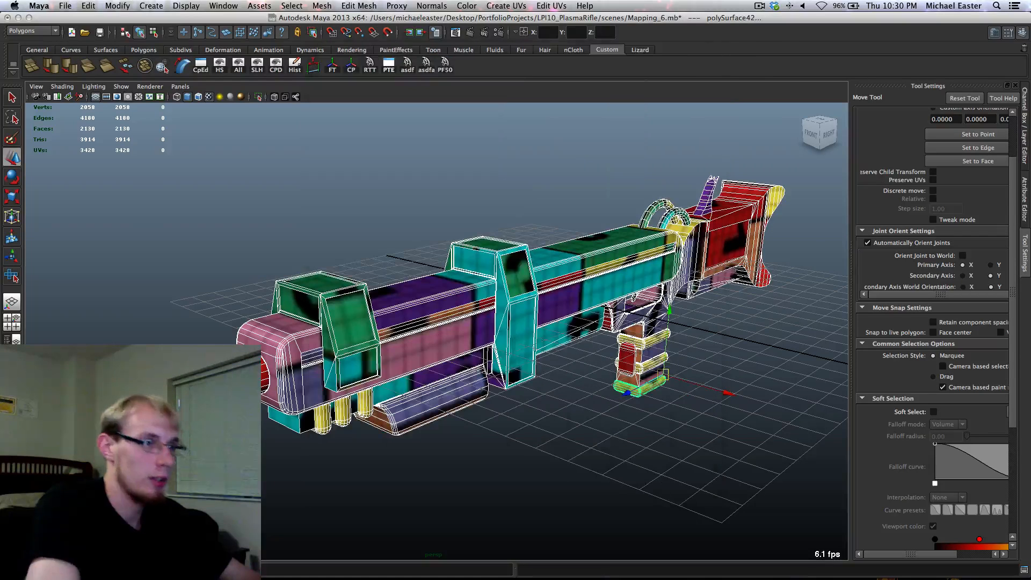
left_click(763, 5)
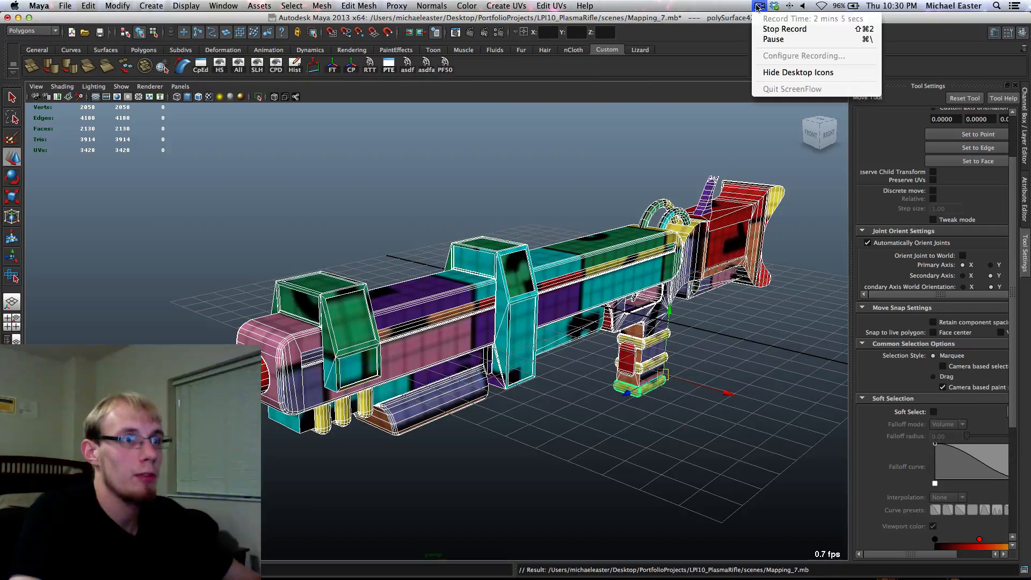
left_click(743, 33)
left_click(628, 157)
middle_click_drag(553, 247, 475, 209, "alt")
left_click_drag(476, 211, 593, 202, "alt")
left_click_drag(526, 226, 389, 219, "alt")
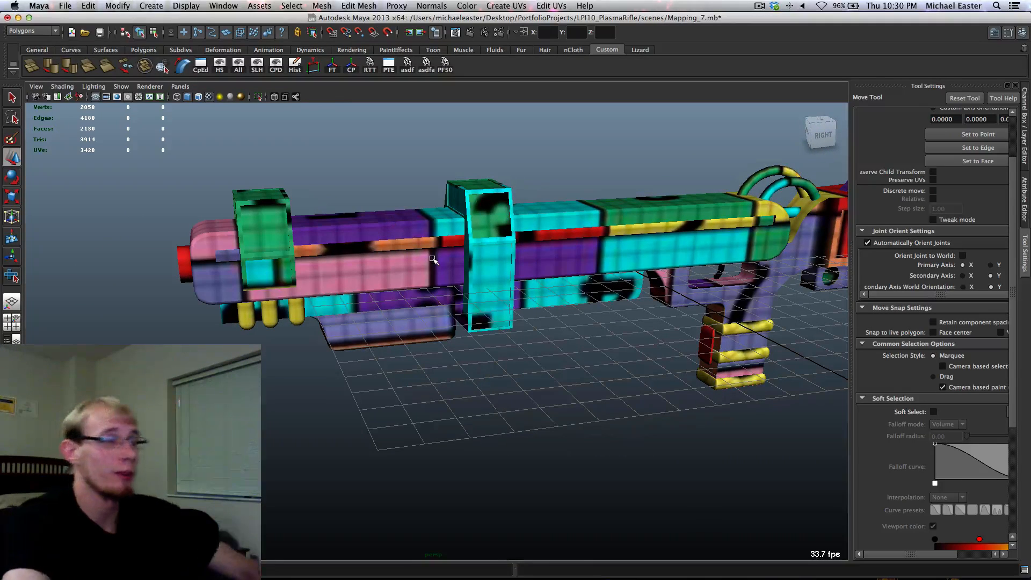
middle_click_drag(306, 199, 356, 211, "alt")
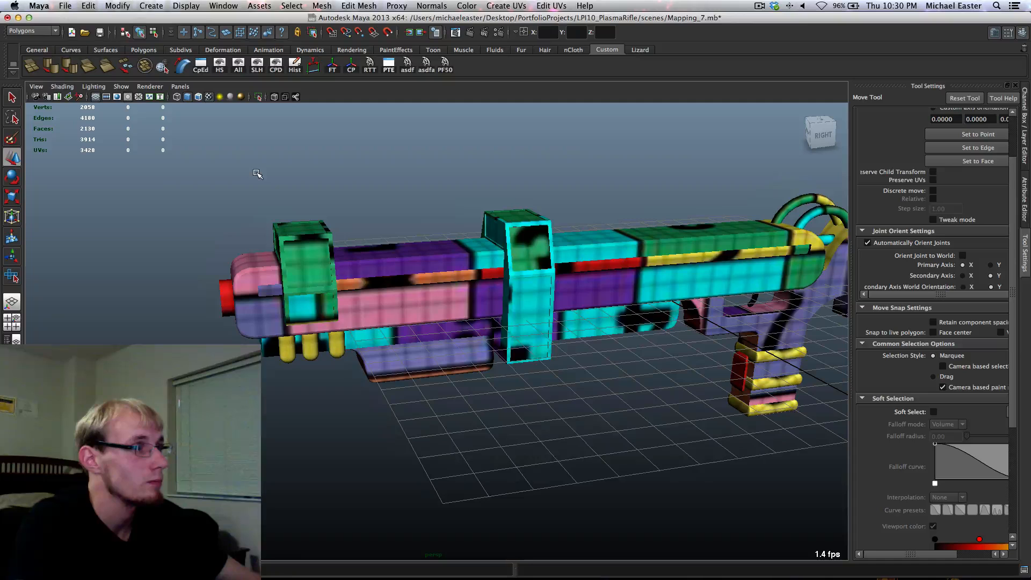
left_click_drag(446, 196, 380, 151, "alt")
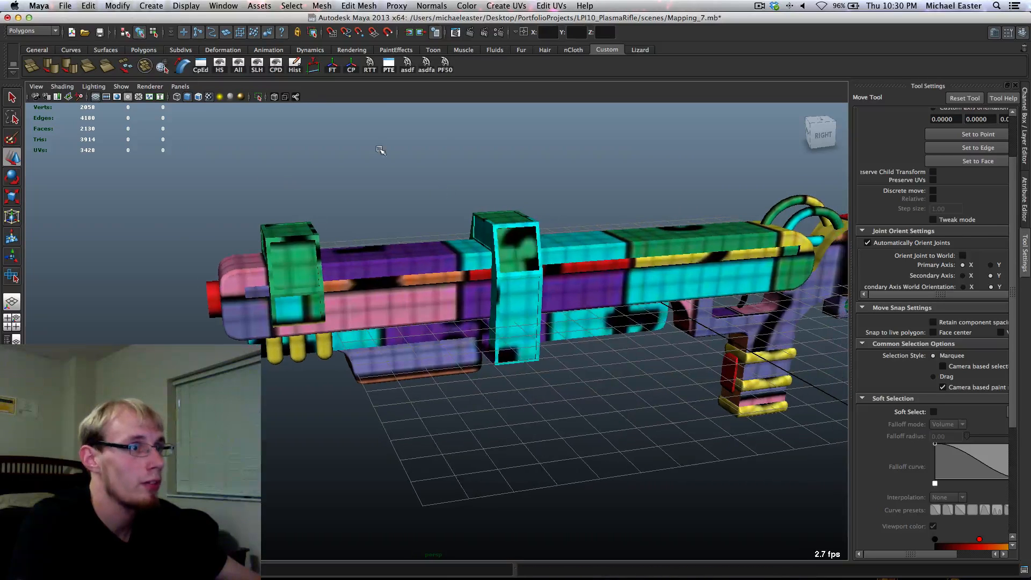
Import Geometry_15_TurnTableAnimation_1.mb into the scene and try to undo the import
left_click(63, 5)
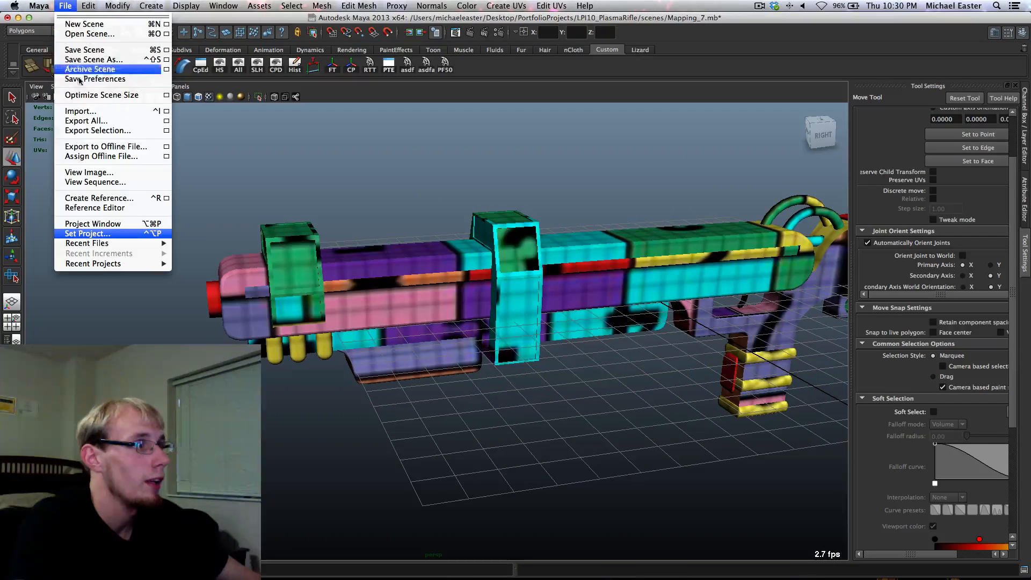
left_click(90, 112)
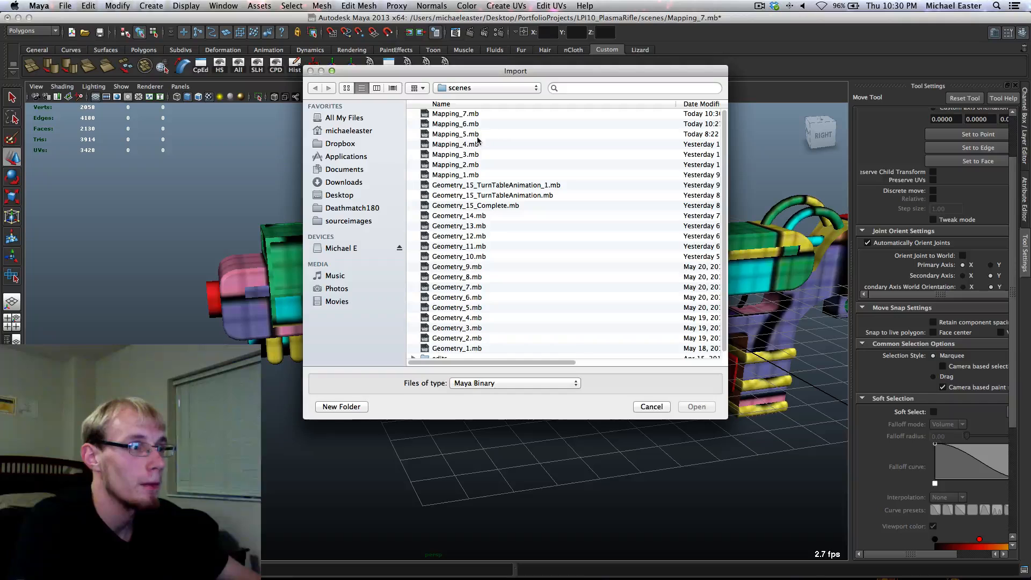
double_click(484, 186)
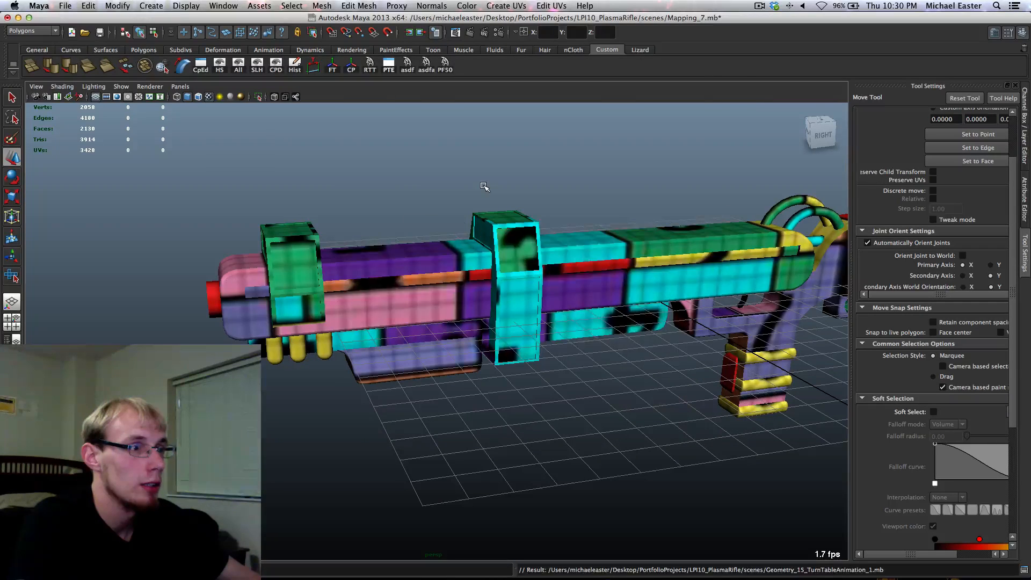
key("ctrl+z")
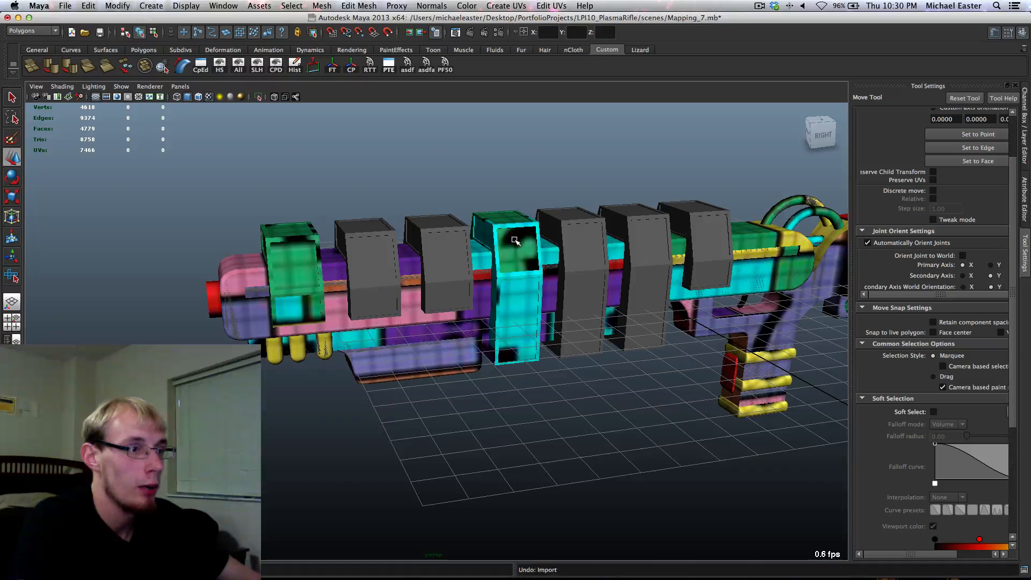
key("ctrl+z")
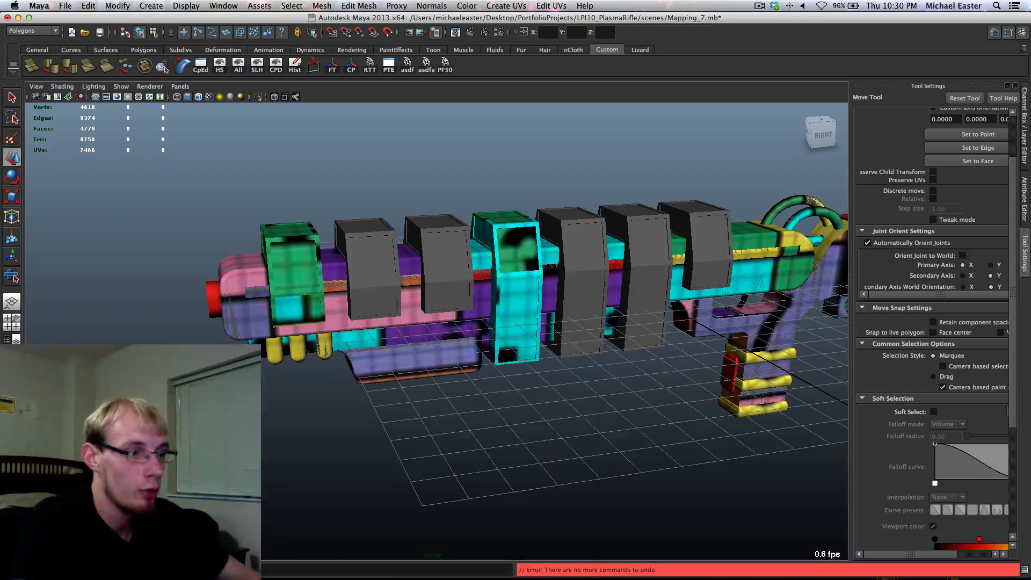
Reopen the scene Mapping_7.mb, discarding the current unsaved changes
left_click(75, 5)
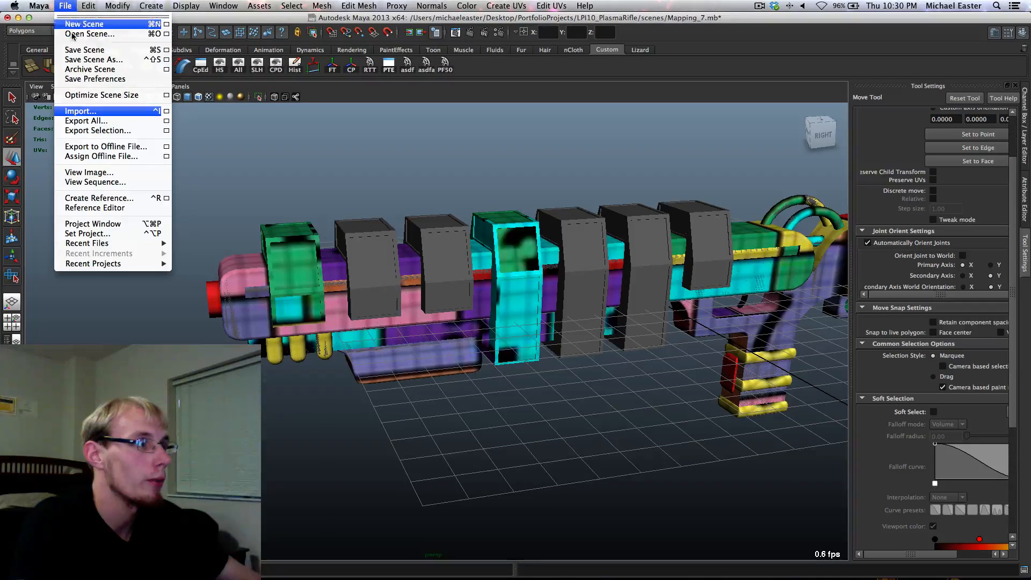
left_click(81, 35)
left_click(448, 116)
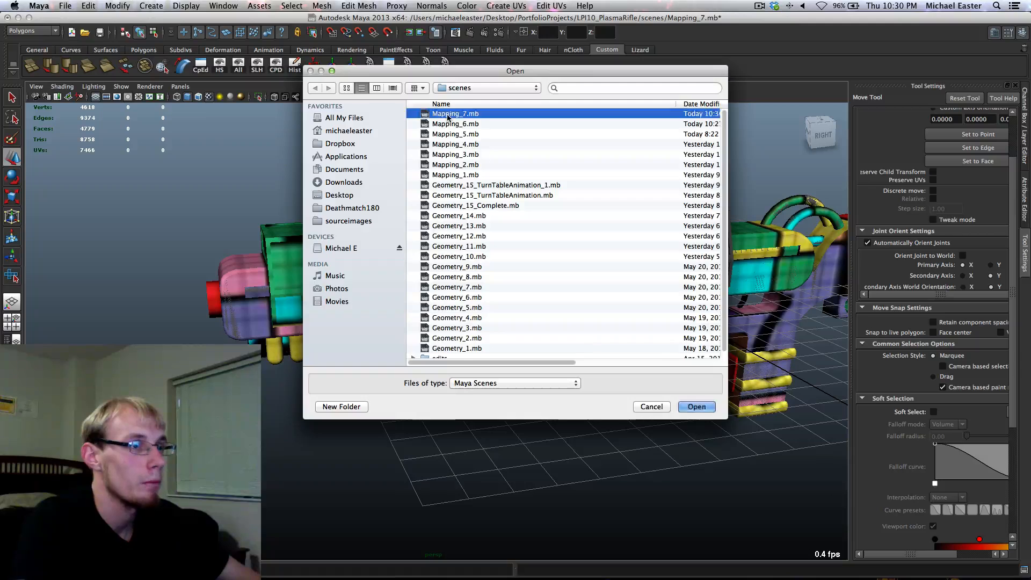
left_click(695, 407)
left_click(511, 300)
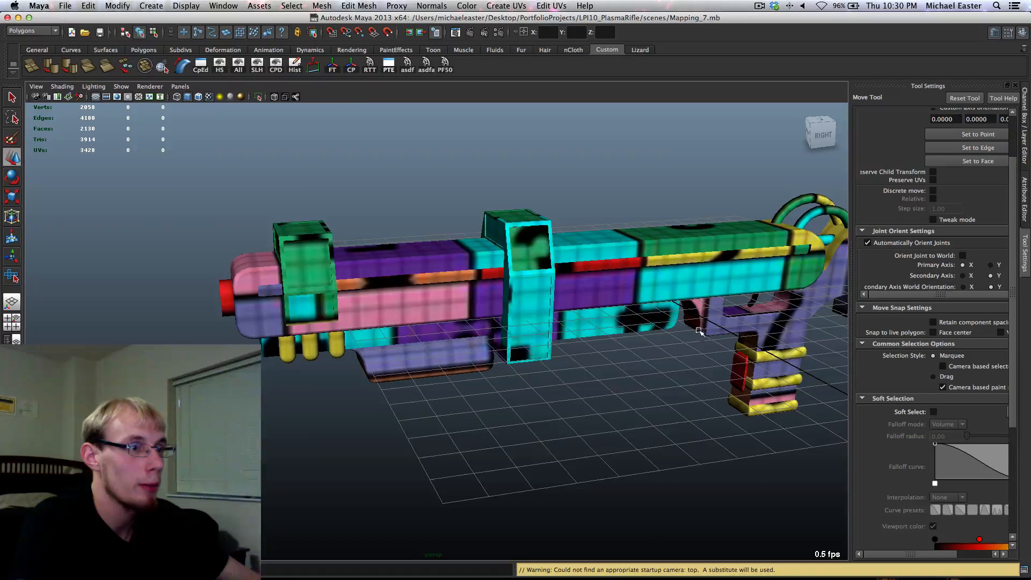
Import Geometry_15_Complete.mb into the scene
left_click(63, 6)
left_click(88, 114)
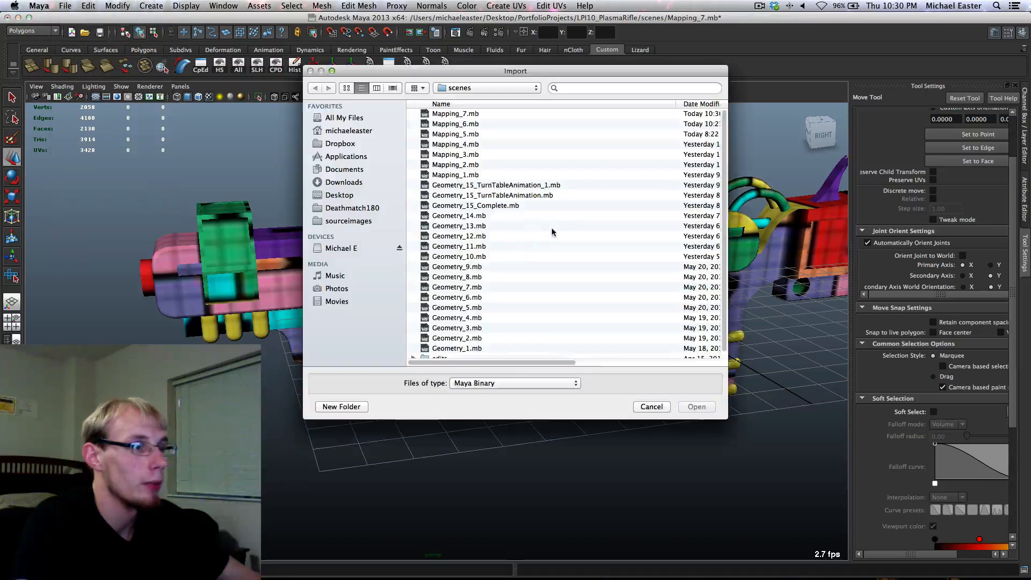
double_click(480, 206)
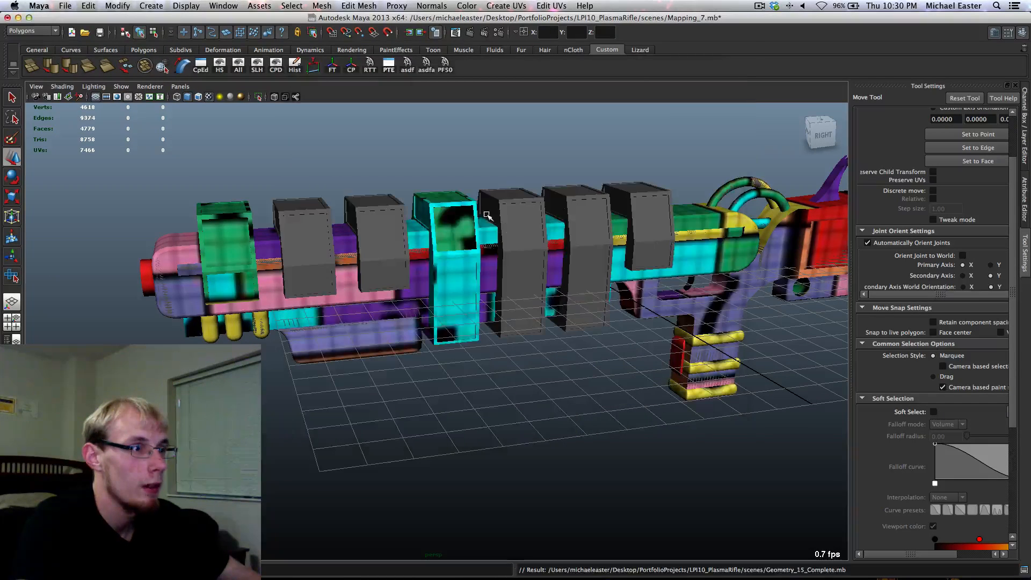
middle_click_drag(510, 270, 579, 308, "alt")
scroll(578, 308, "down", 5)
left_click_drag(435, 257, 595, 279, "alt")
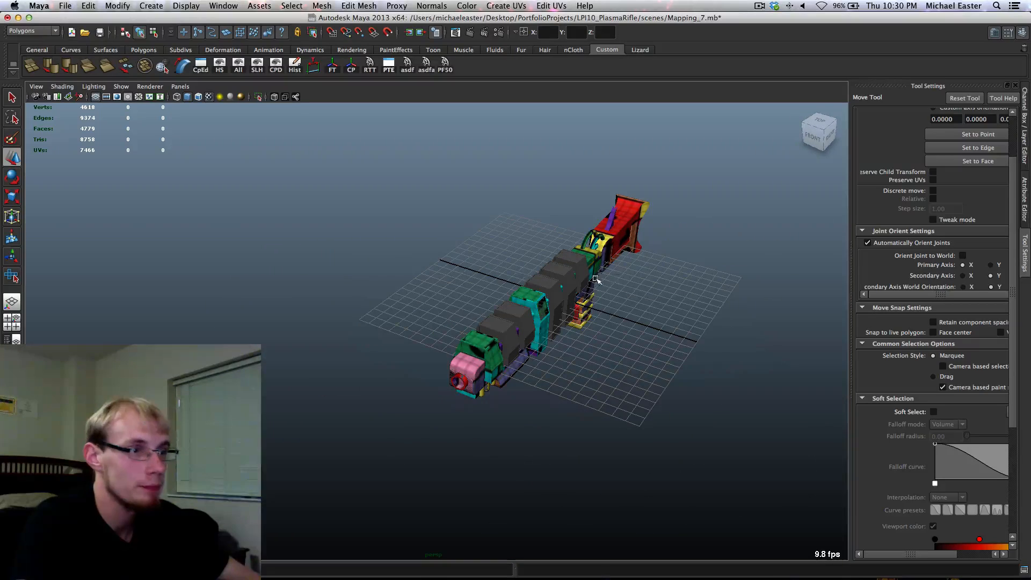
Select the whole imported rifle, group2, through the Outliner and move it sideways clear of the UV-mapped rifle
key("shift+o")
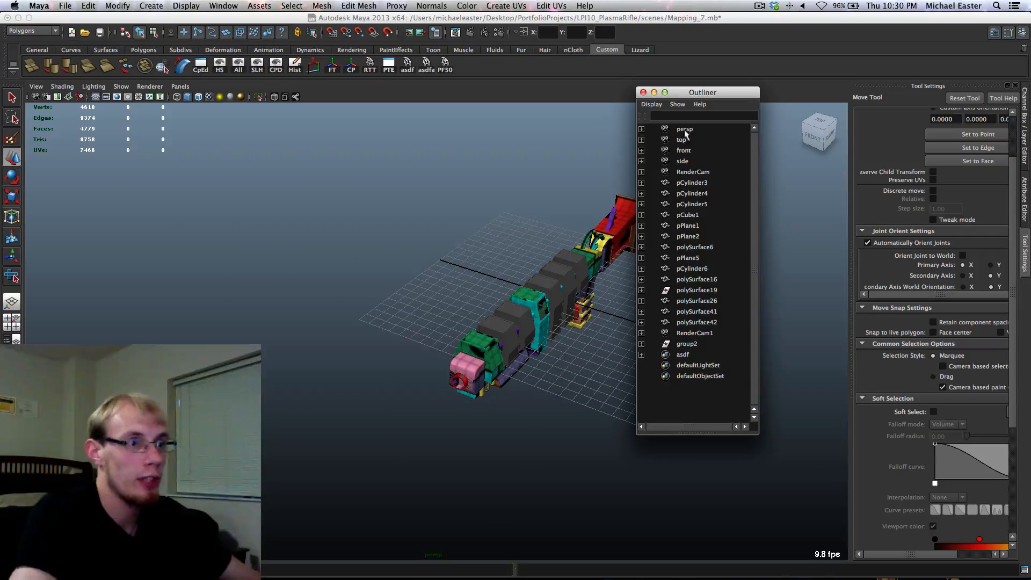
middle_click_drag(533, 217, 384, 212, "alt")
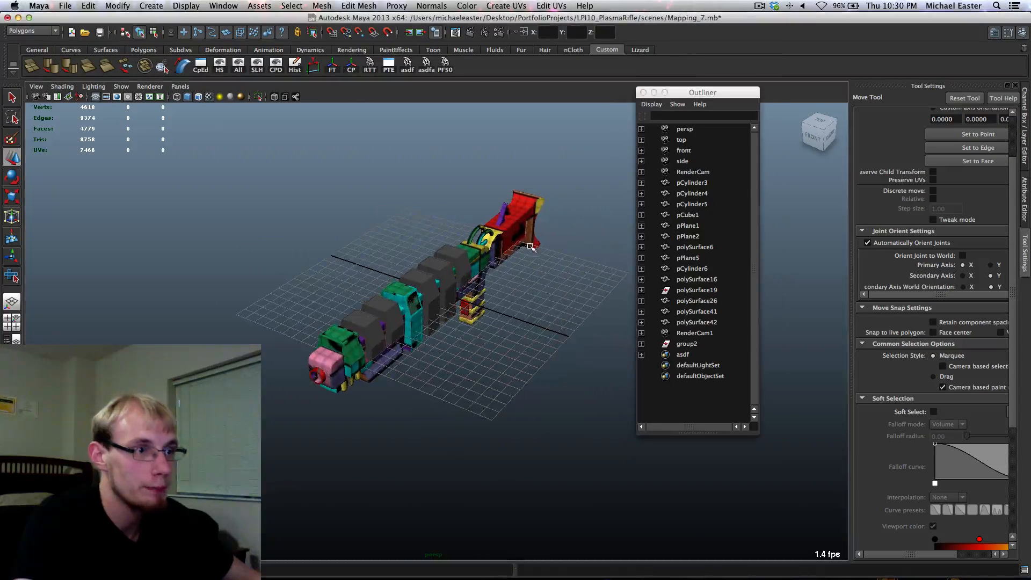
scroll(627, 206, "up", 3)
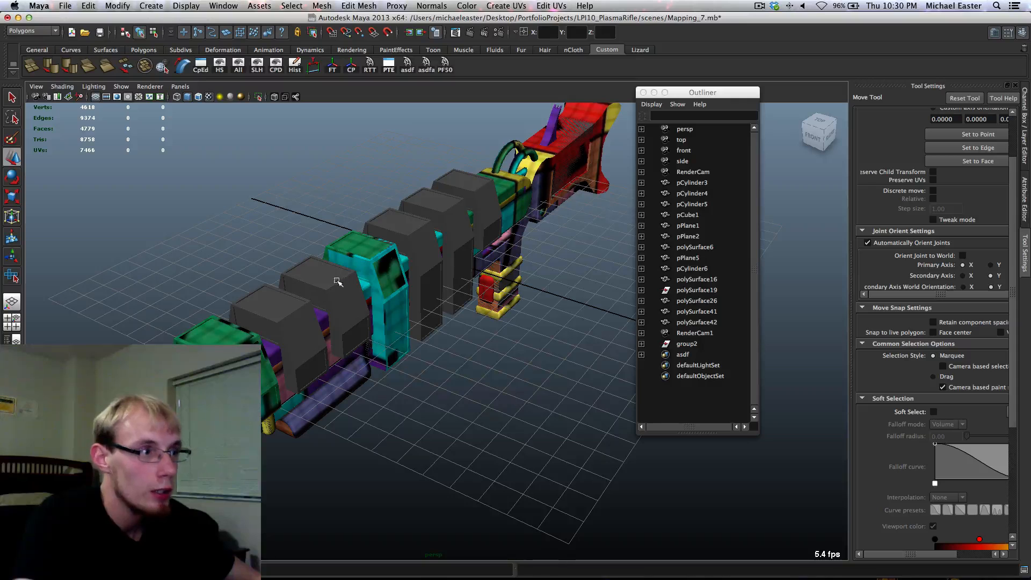
left_click(421, 244)
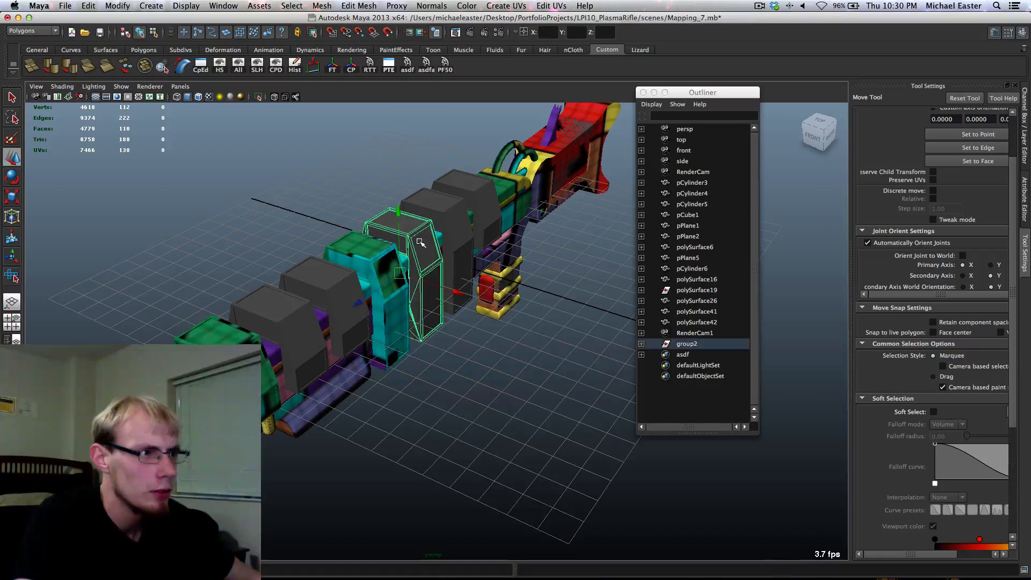
left_click(682, 344)
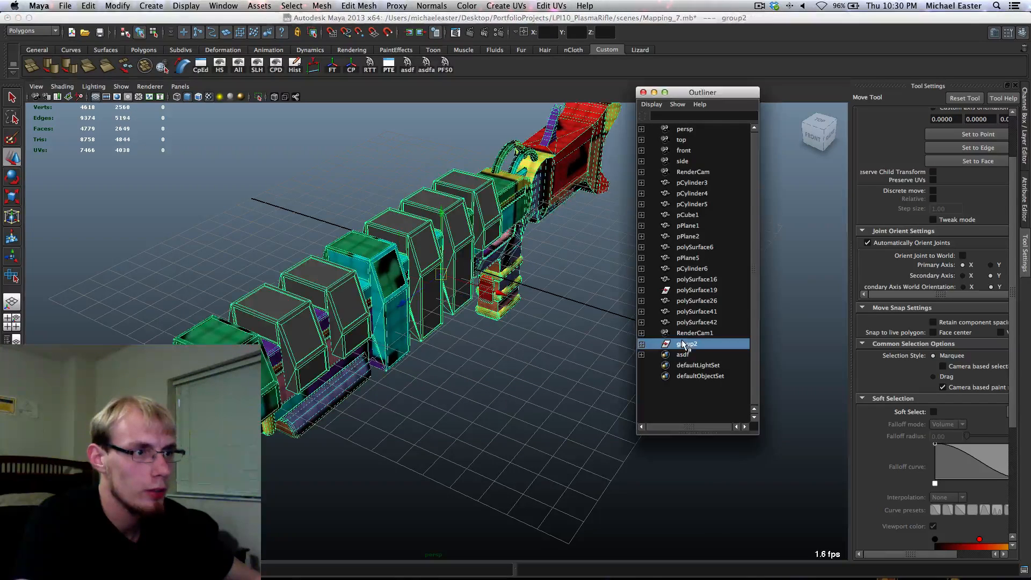
left_click_drag(535, 272, 494, 261)
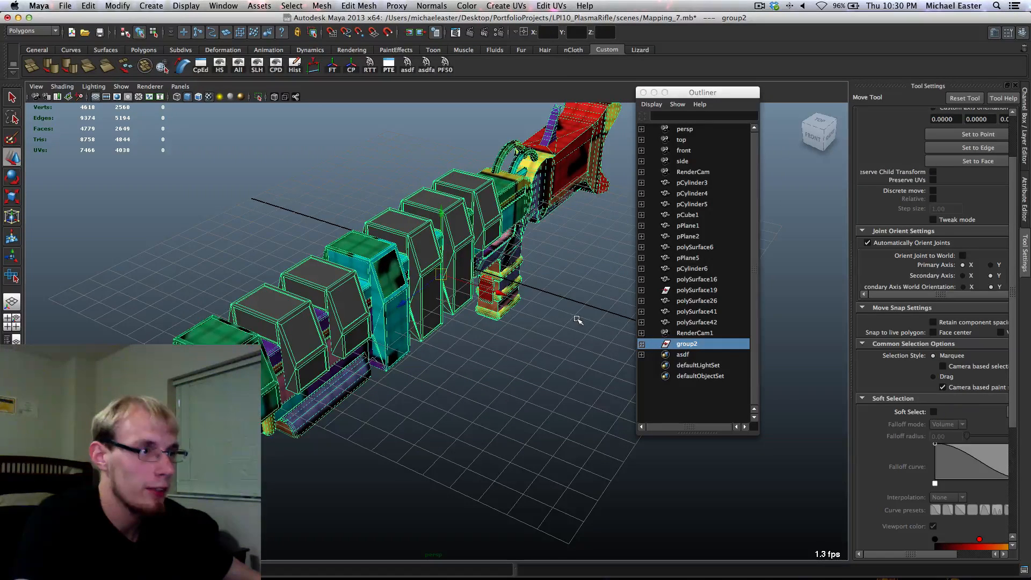
mouse_move(579, 319)
left_mouse_down("alt")
mouse_move(629, 317)
mouse_move(587, 321)
left_mouse_up("alt")
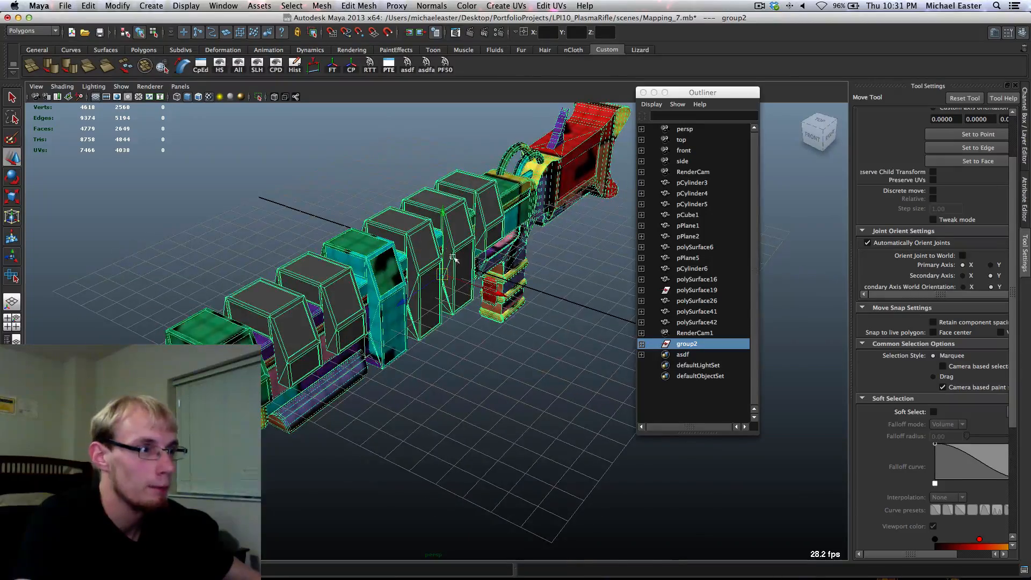
middle_click_drag(453, 258, 422, 236, "alt")
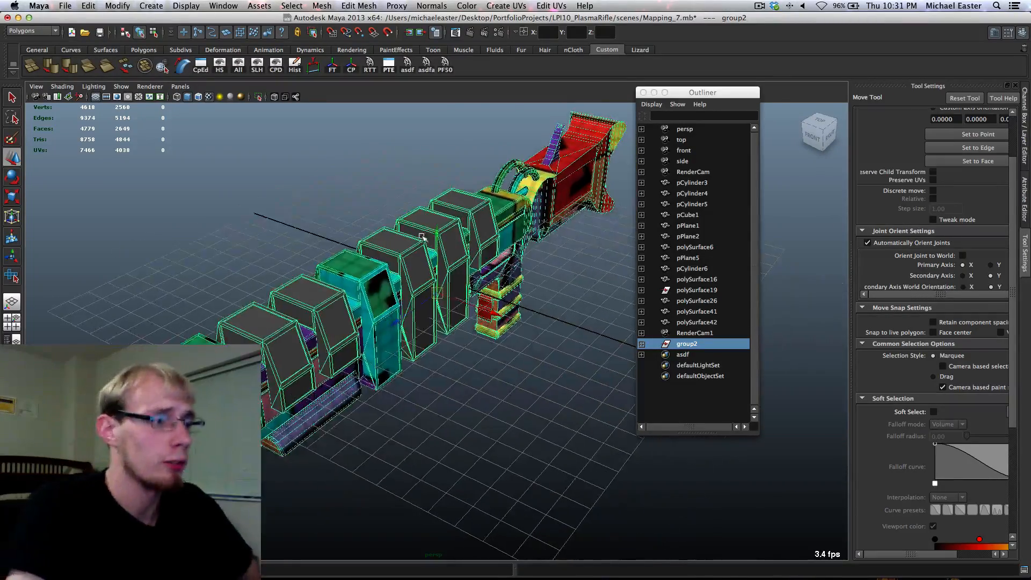
left_click_drag(422, 236, 456, 265, "alt")
left_click_drag(488, 295, 367, 267)
middle_click_drag(521, 302, 500, 289, "alt")
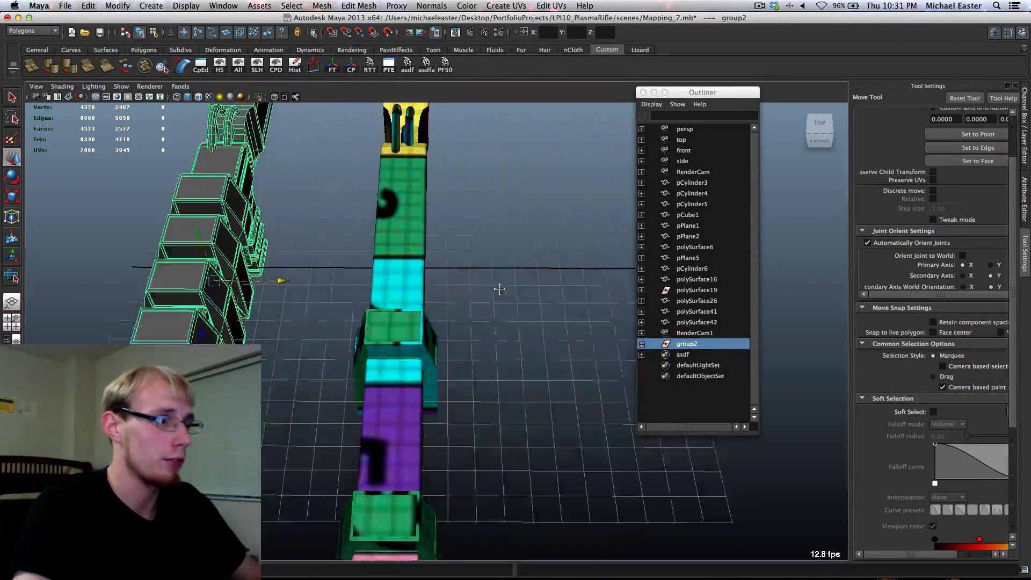
Move the front green band's pivot to its upper corner, duplicate the band and snap the copy in line with the reference rifle's second band
left_click_drag(499, 289, 395, 288, "alt")
left_click(404, 296)
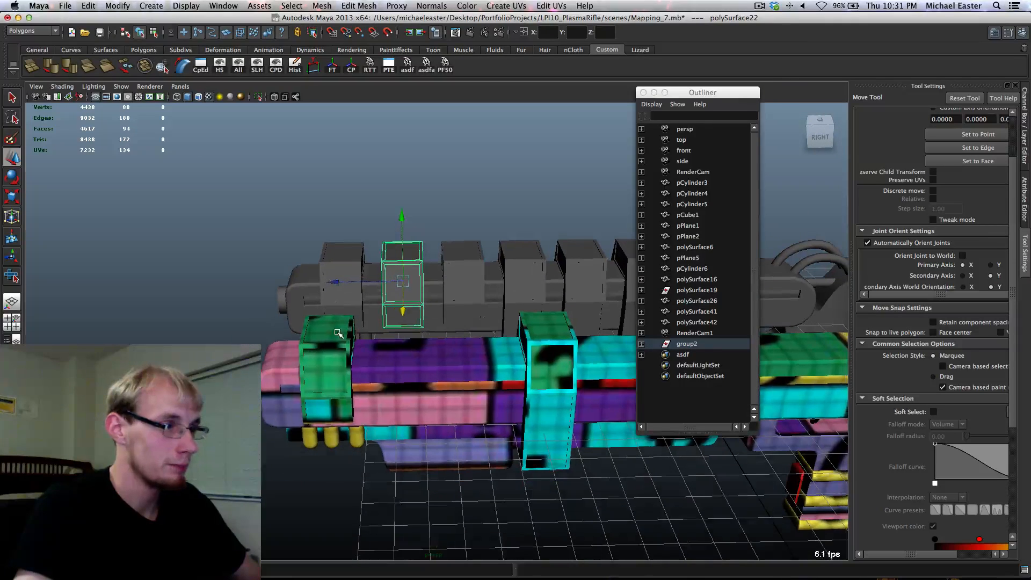
left_click(338, 333)
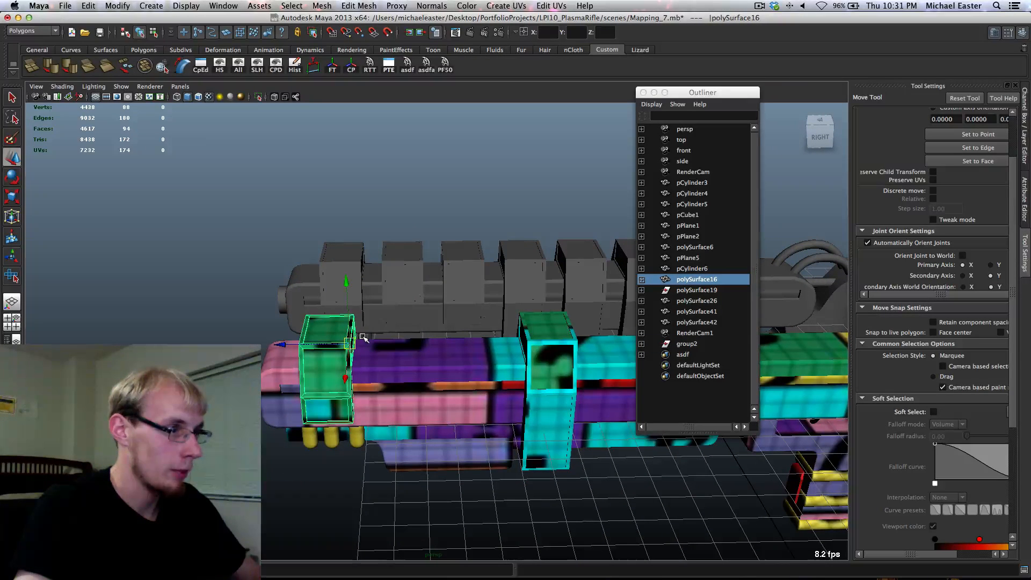
key("d")
key("v")
key("ctrl+d")
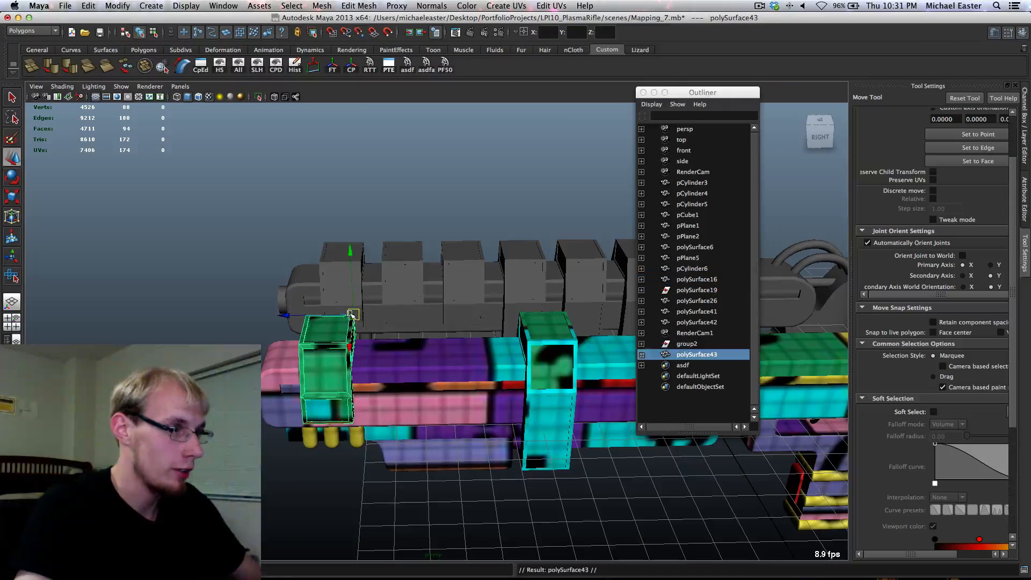
mouse_move(340, 314)
left_mouse_down()
mouse_move(403, 254)
mouse_move(438, 249)
mouse_move(426, 245)
left_mouse_up()
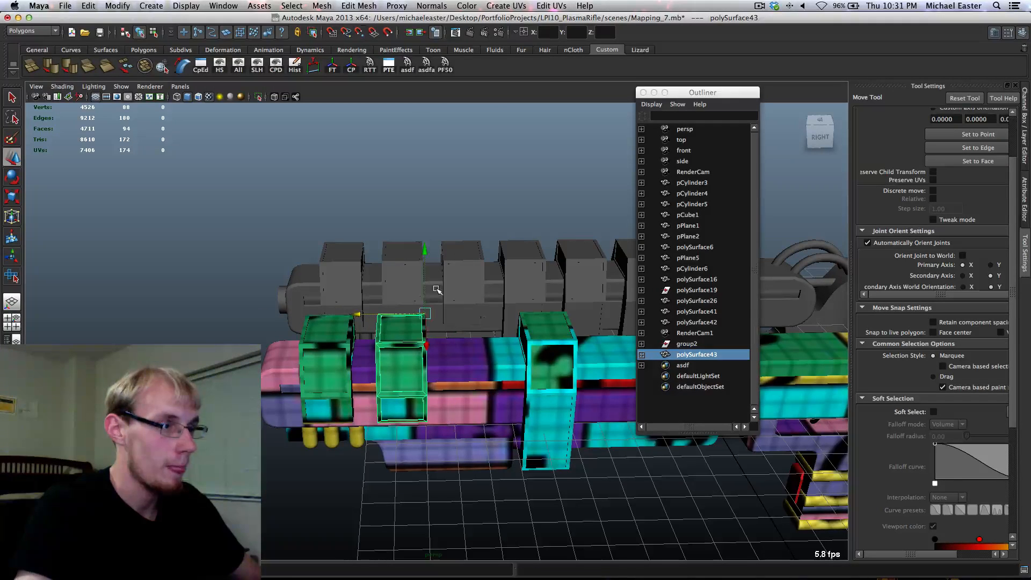
Duplicate the second green band and snap the copy in line with the reference rifle's third band
key("ctrl+d")
key("v")
left_click_drag(406, 314, 482, 230)
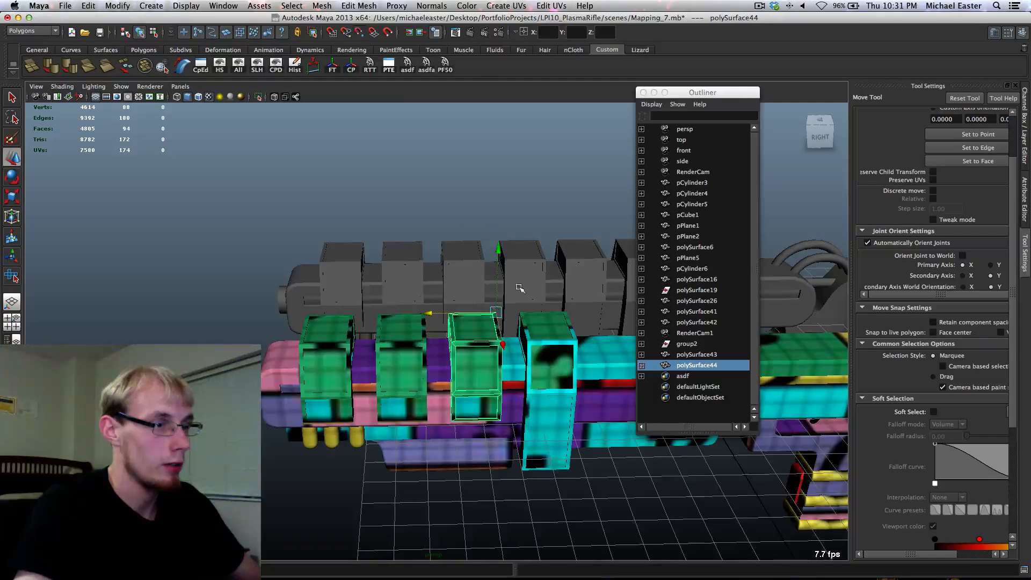
Duplicate the tall cyan band twice and snap the copies in line with the reference rifle's fifth and sixth bands
left_click_drag(520, 289, 348, 281, "alt")
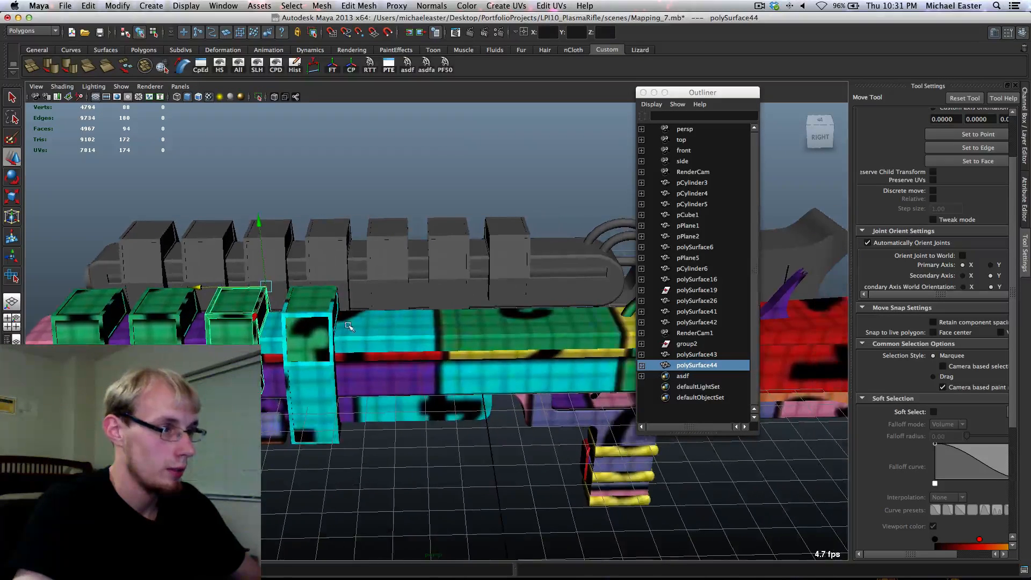
left_click(330, 325)
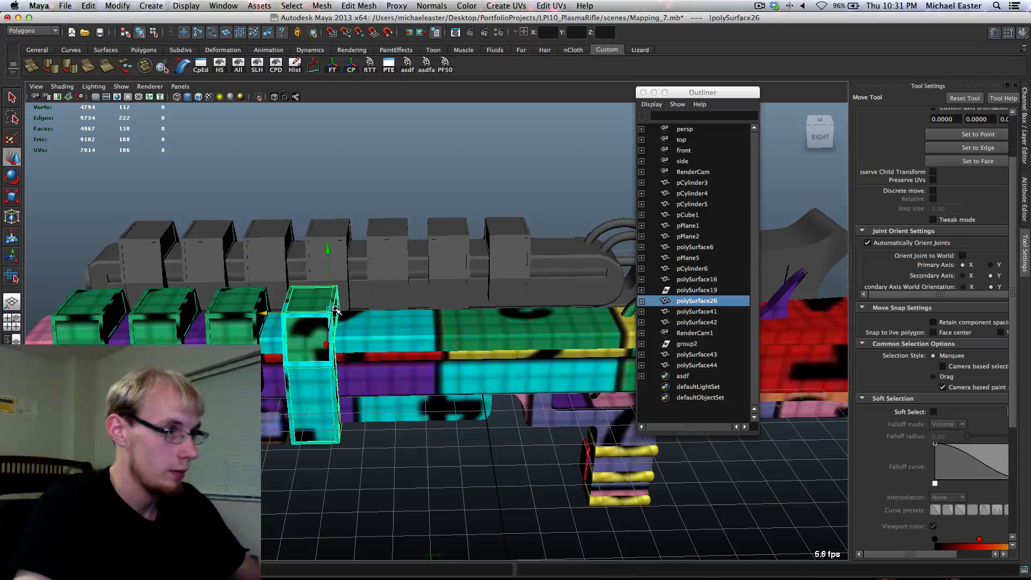
key("ctrl+d")
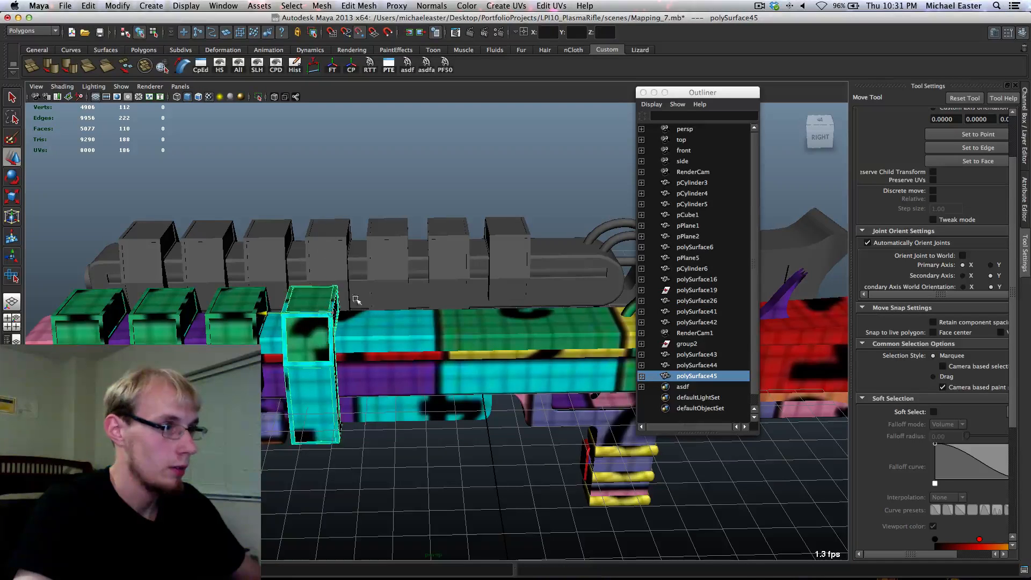
left_click_drag(318, 312, 414, 224)
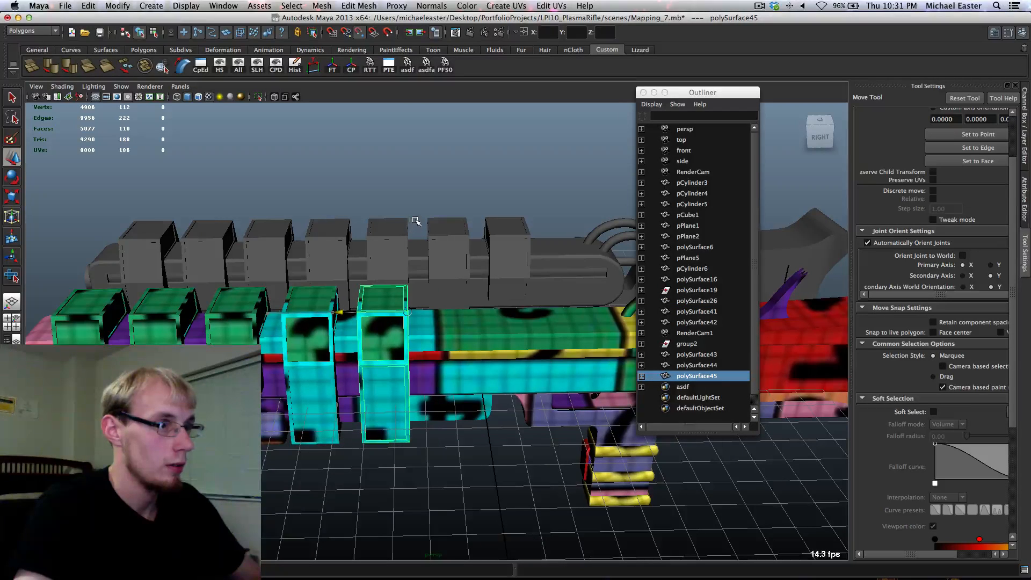
key("ctrl+d")
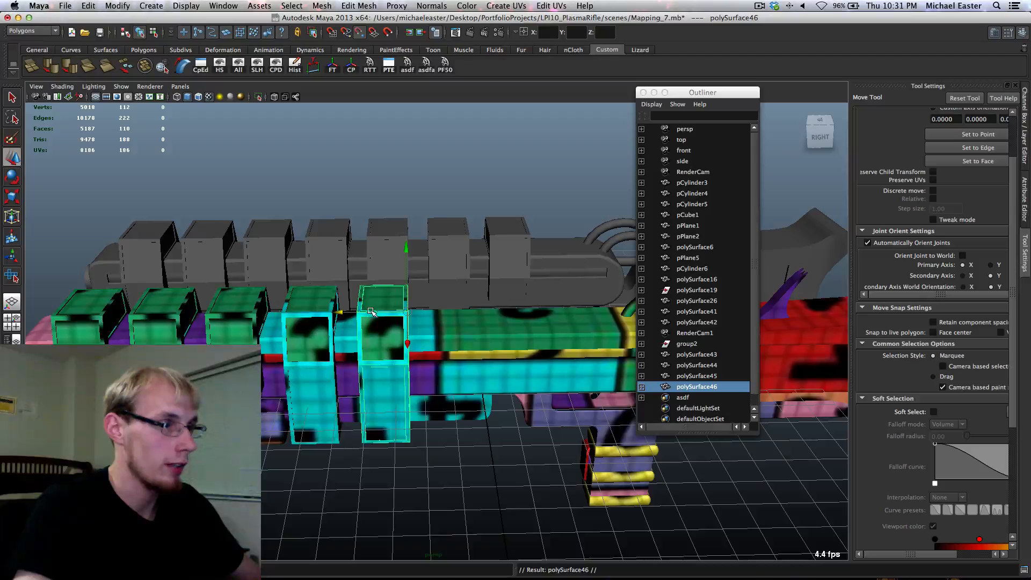
left_click_drag(371, 311, 473, 230)
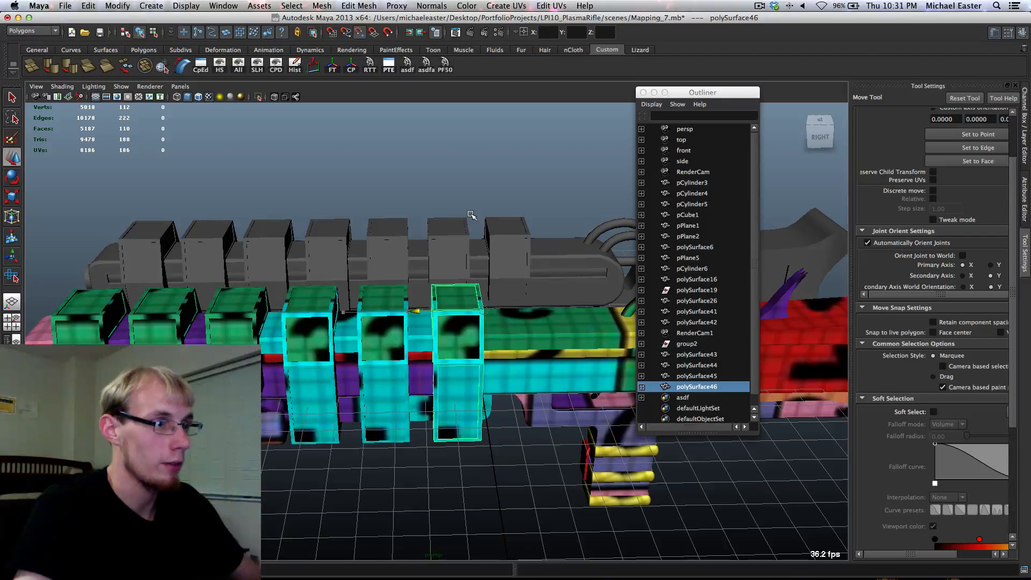
Duplicate the third green band and snap the copy in line with the reference rifle's rearmost band
left_click(253, 322)
middle_click_drag(430, 322, 361, 317, "alt")
key("ctrl+d")
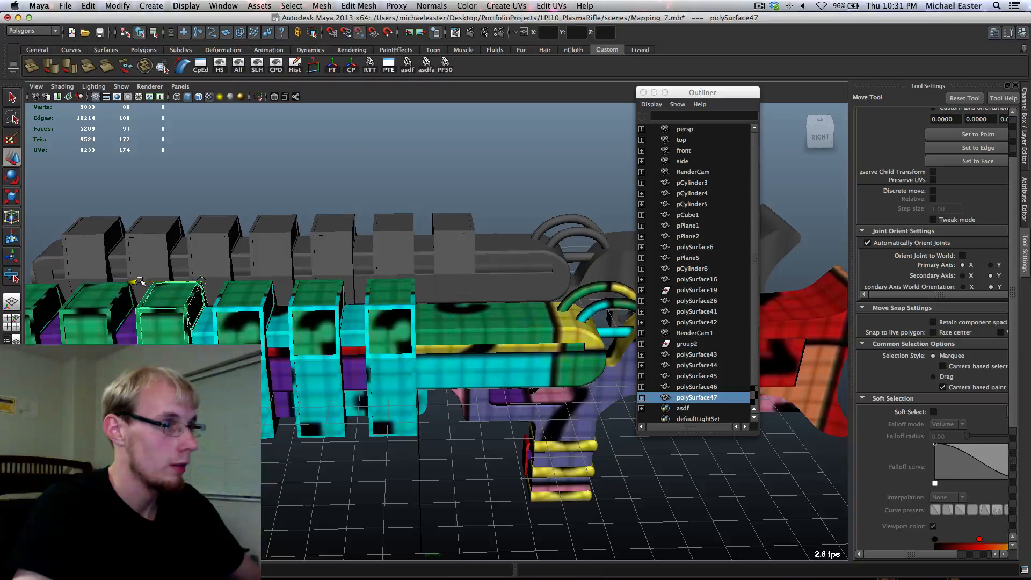
left_click_drag(138, 281, 472, 215)
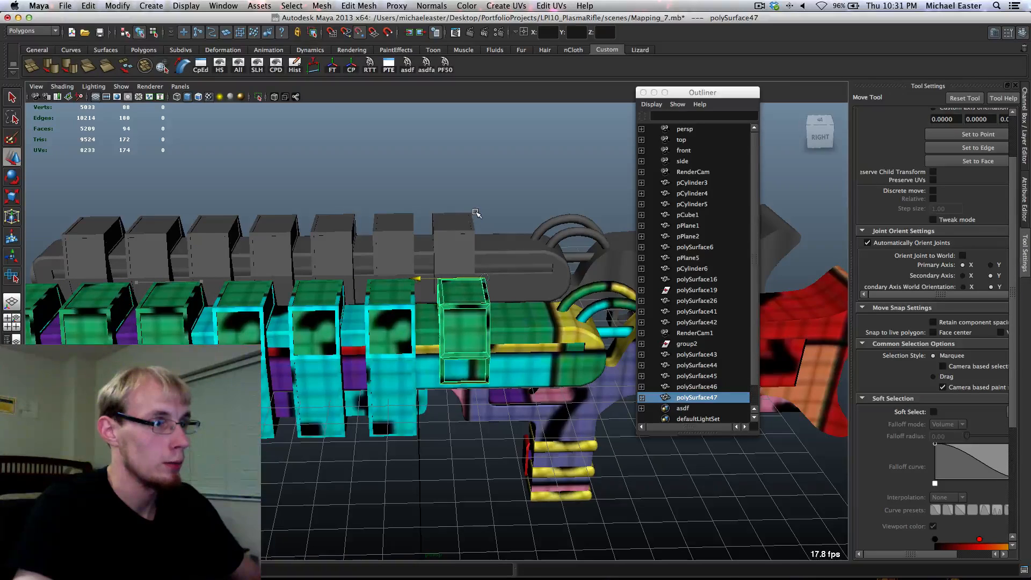
Delete the imported grey reference rifle, group2
scroll(456, 245, "down", 5)
left_click_drag(529, 371, 736, 366, "alt")
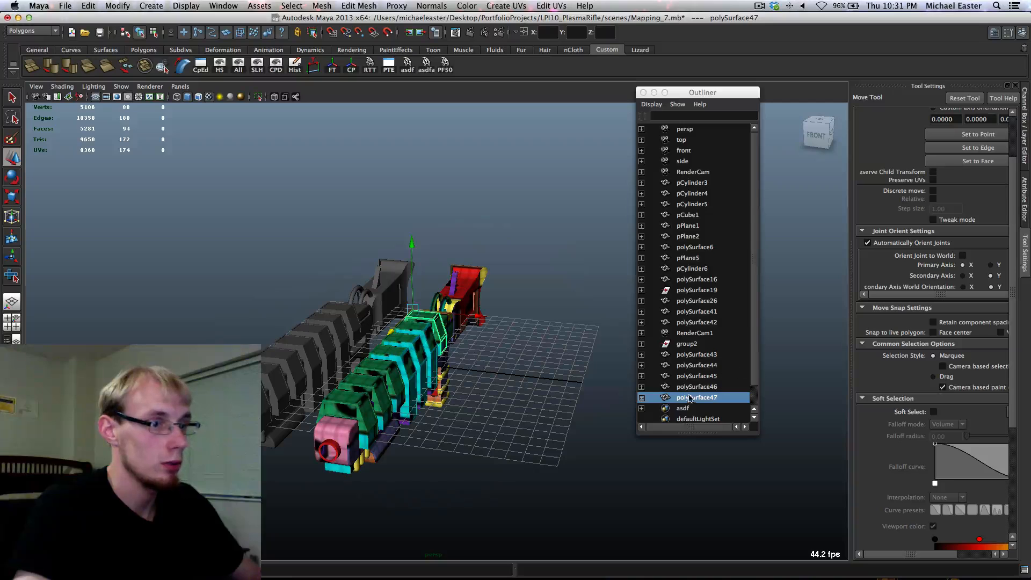
left_click(670, 345)
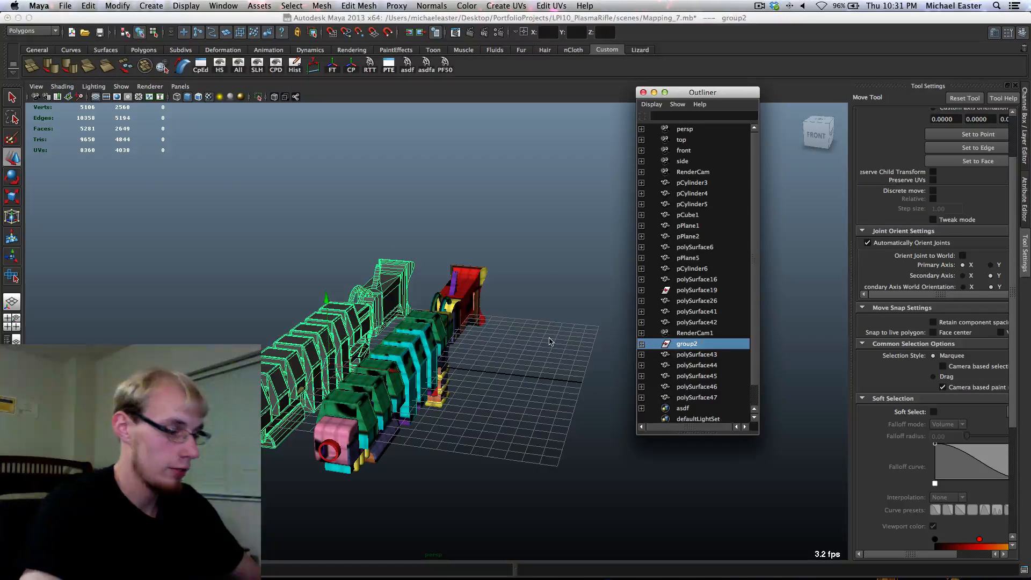
key("Delete")
left_click_drag(549, 341, 493, 335, "alt")
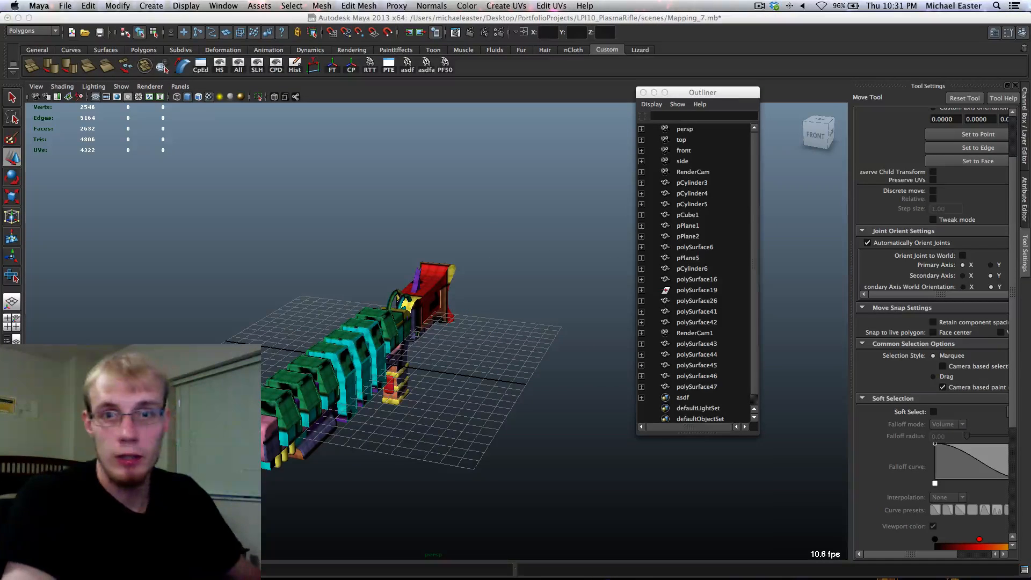
Check the scene's materials in the Hypershade and close it
left_click_drag(1030, 92, 450, 91)
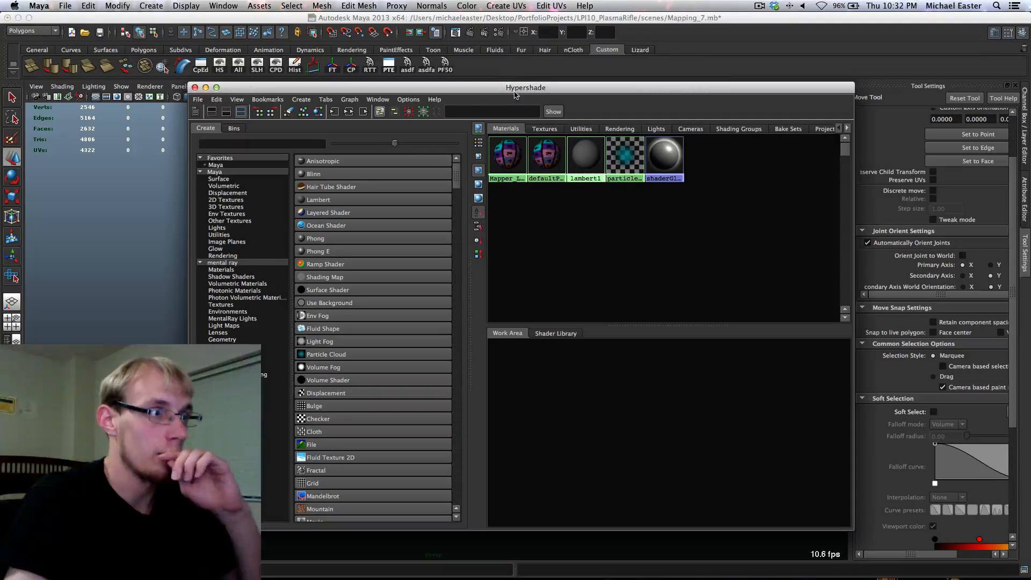
left_click_drag(514, 89, 473, 221)
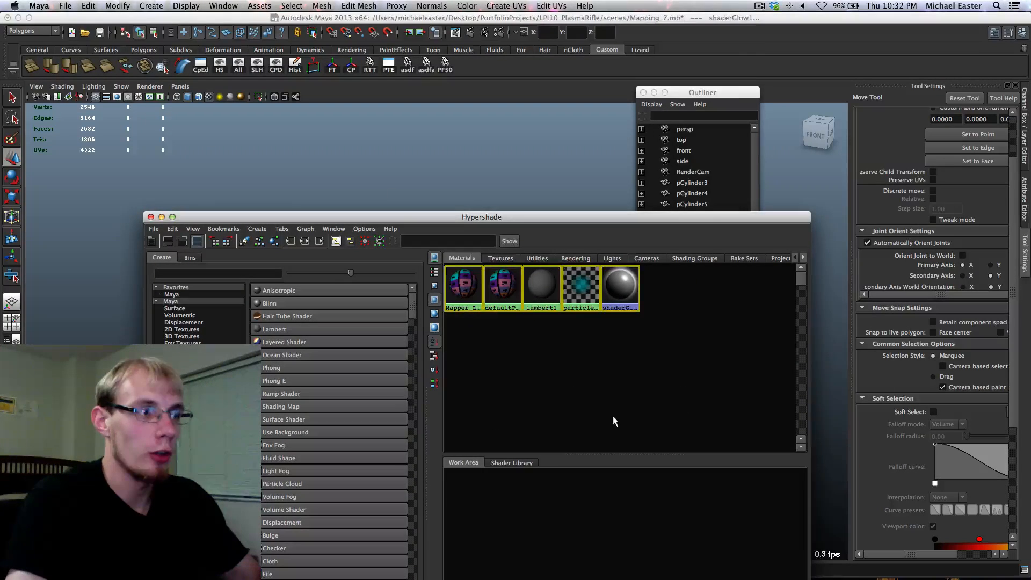
left_click(151, 217)
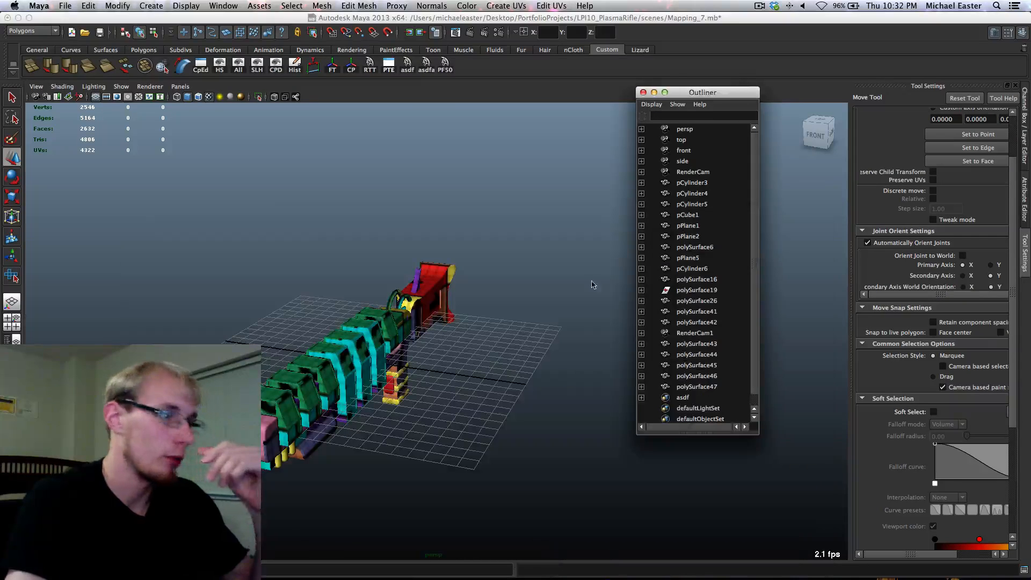
Select the whole rifle to check its parts in the Outliner
left_click_drag(610, 276, 553, 339, "alt")
left_click_drag(574, 421, 326, 164)
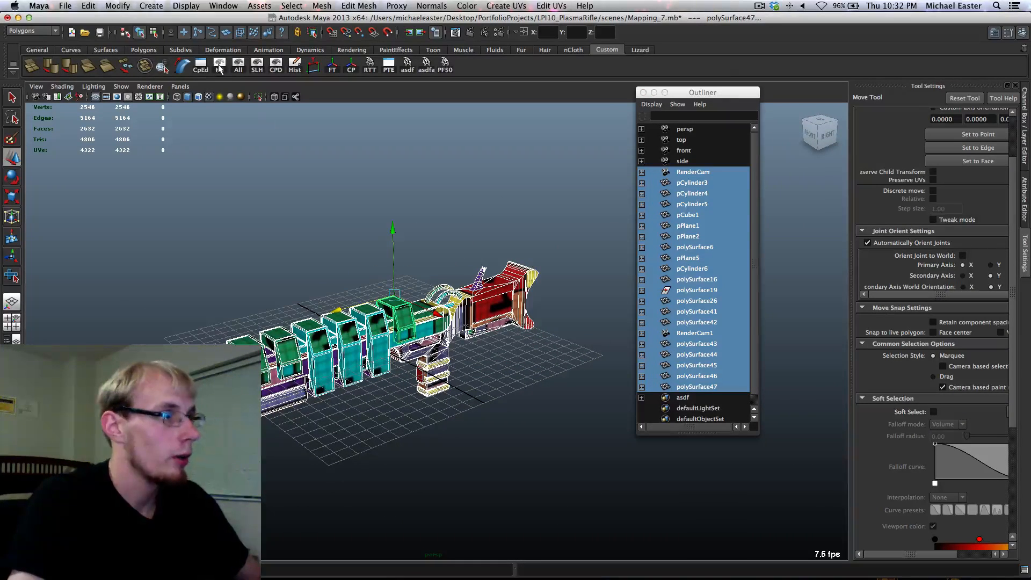
key("super+s")
middle_click_drag(474, 267, 433, 237, "alt")
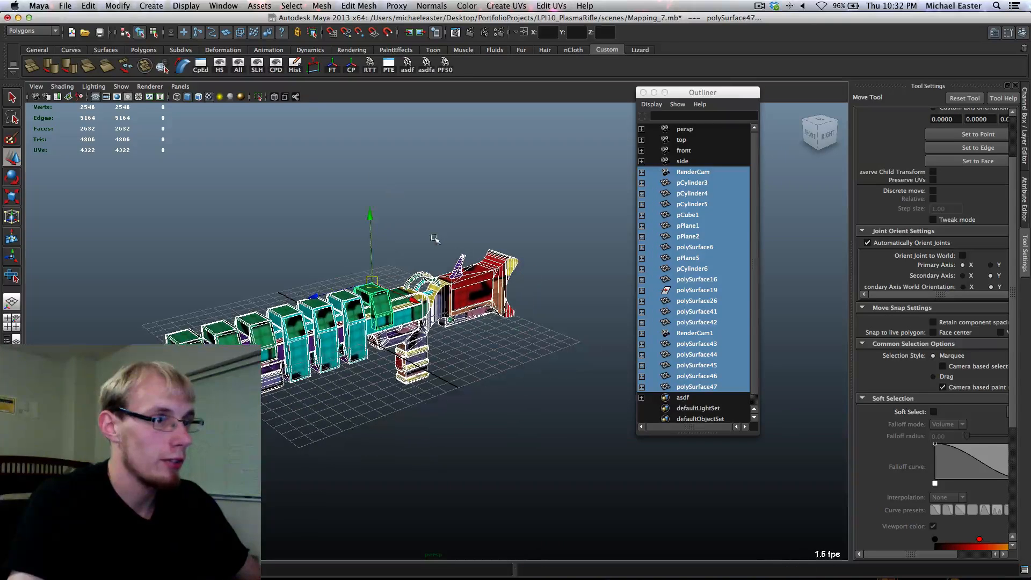
Move polySurface29, polySurface39 and polySurface40 out of the polySurface19 group and delete the emptied group
left_click(642, 290)
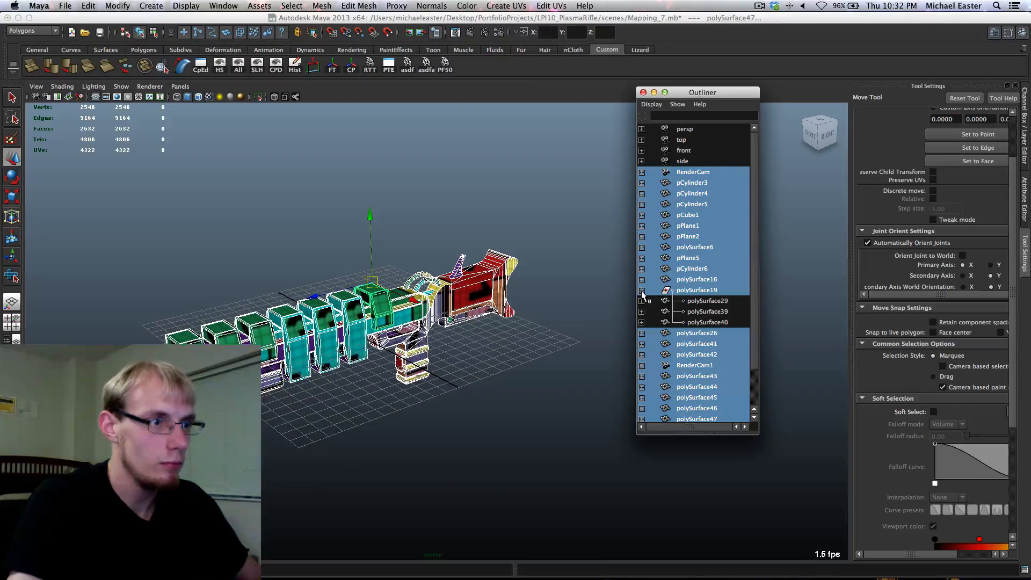
left_click(667, 304)
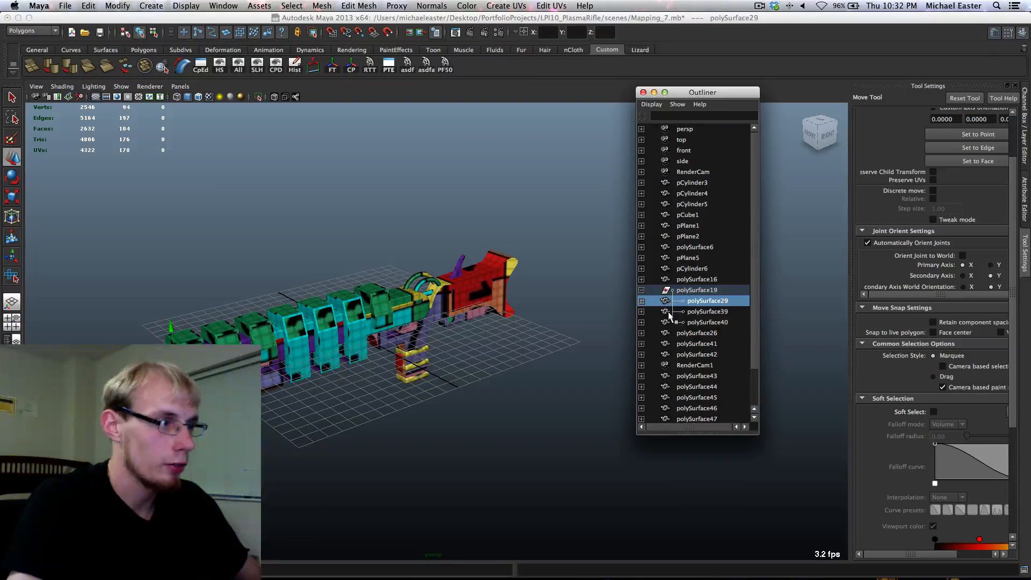
left_click(668, 313)
left_click(670, 320)
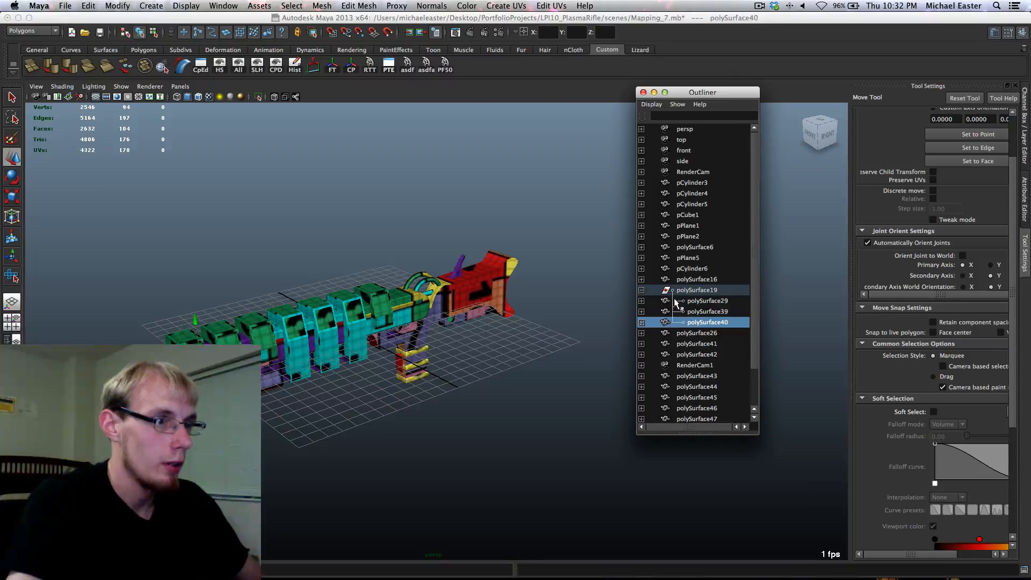
left_click(676, 303, "shift")
middle_click_drag(676, 304, 678, 285)
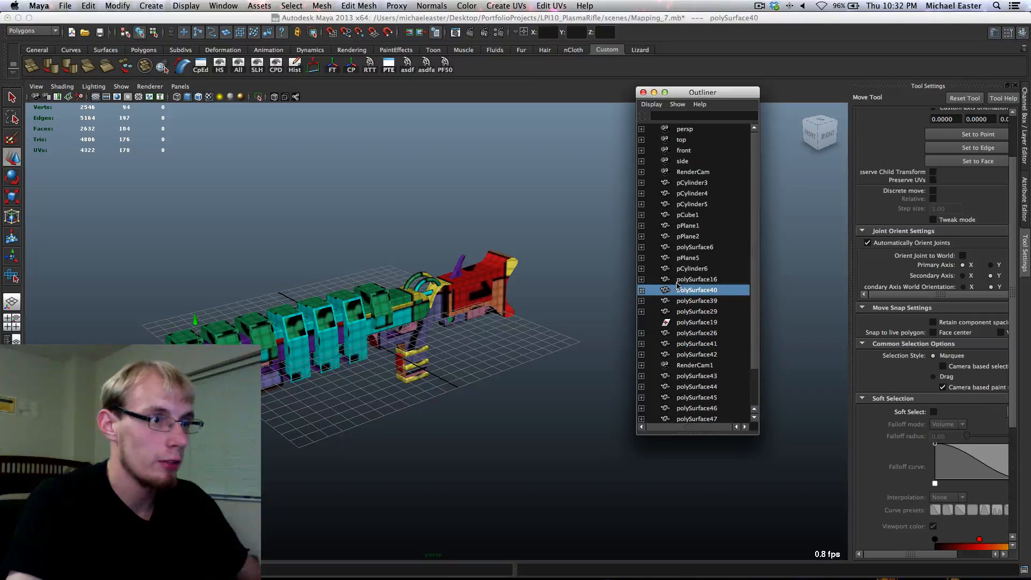
left_click(669, 323)
key("Delete")
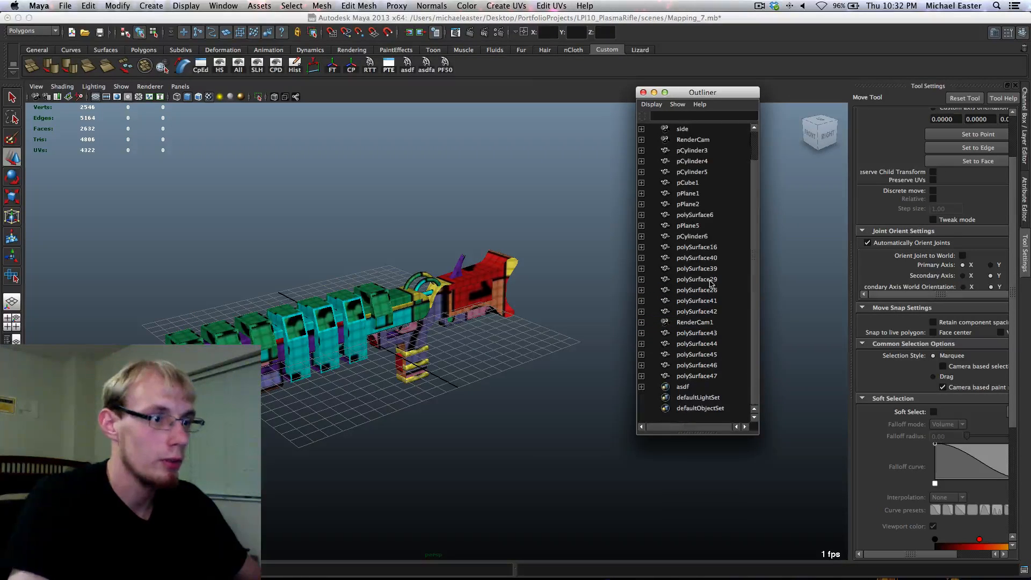
Select all the rifle's parts and save the scene as Mapping_8
left_click_drag(589, 344, 150, 102)
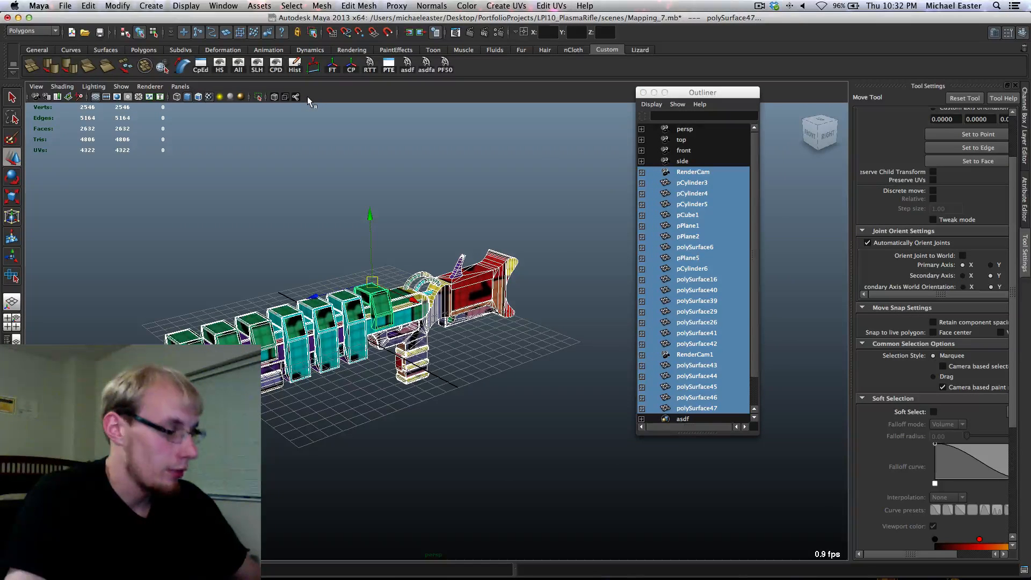
key("super+shift+s")
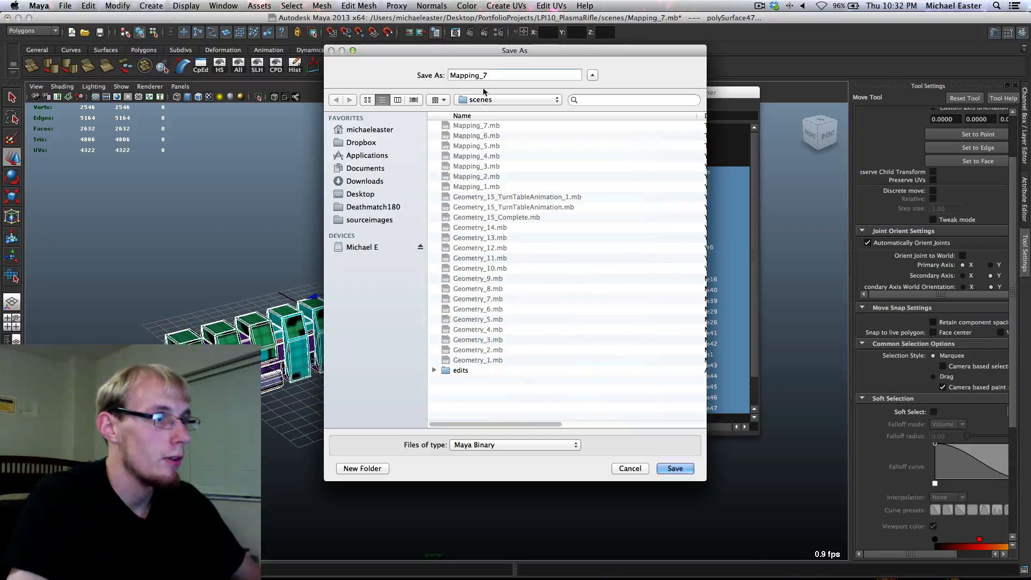
left_click(486, 75)
key("BackSpace")
type("8")
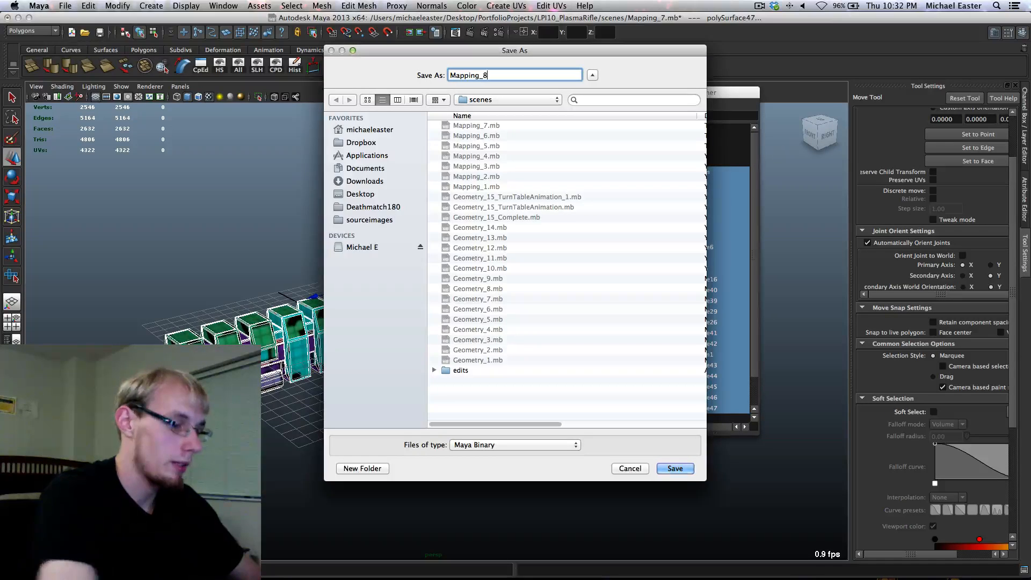
key("Return")
Inspect the rifle's checker texture from both sides and the rear, and close the Outliner
left_click_drag(417, 216, 322, 200, "alt")
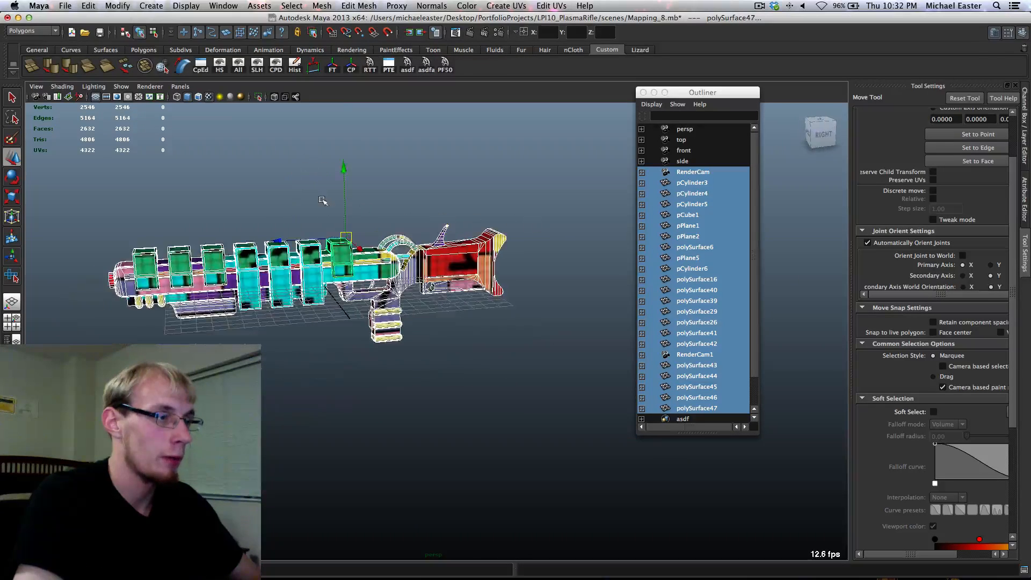
middle_click_drag(322, 201, 258, 239, "alt")
left_click(409, 228)
left_click_drag(564, 281, 336, 272, "alt")
middle_click_drag(419, 287, 273, 257, "alt")
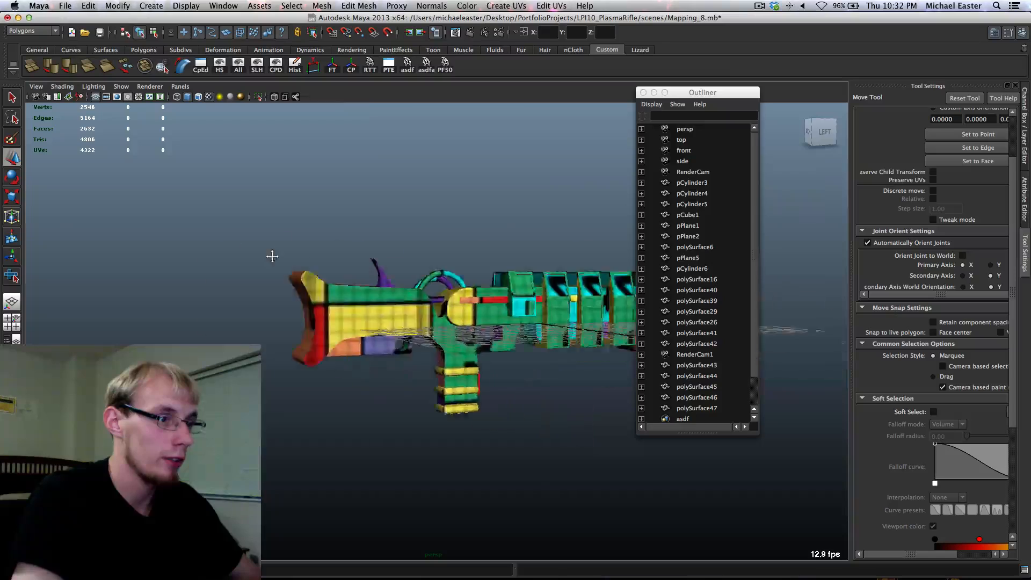
left_click_drag(272, 257, 217, 243, "alt")
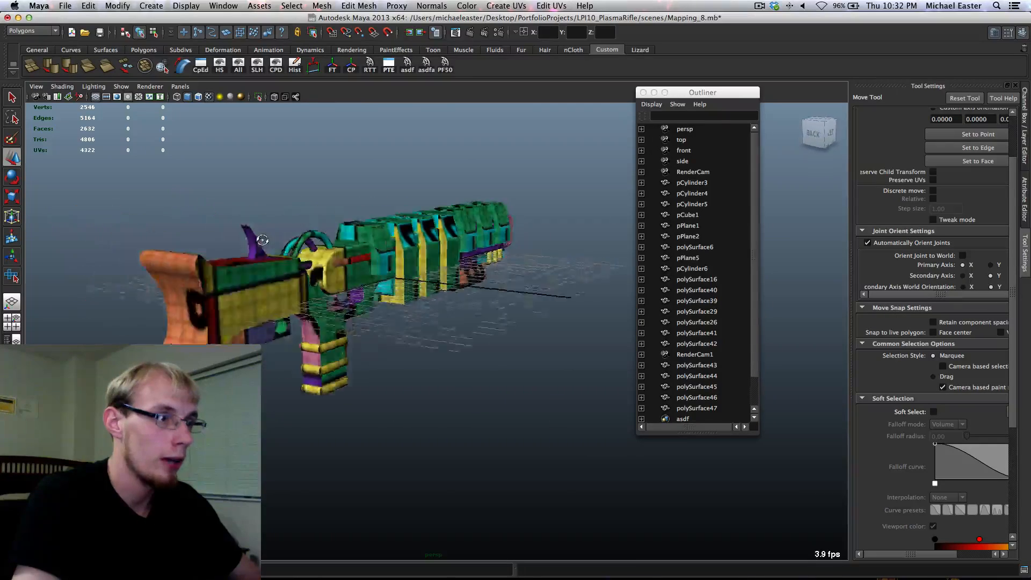
left_click_drag(409, 252, 274, 257, "alt")
right_click_drag(274, 258, 311, 267, "alt")
right_click_drag(507, 147, 615, 126, "alt")
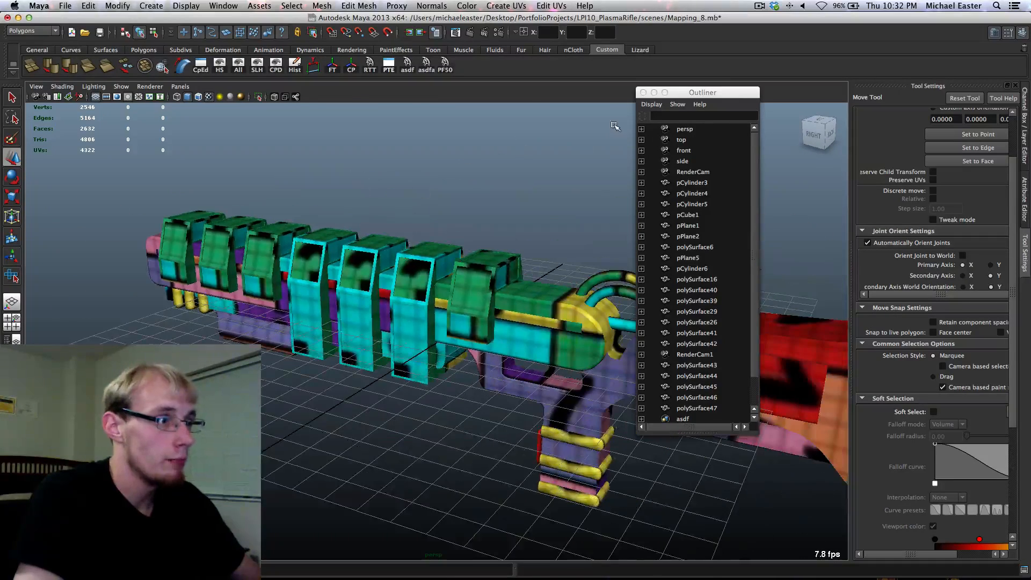
left_click(645, 92)
scroll(583, 177, "down", 4)
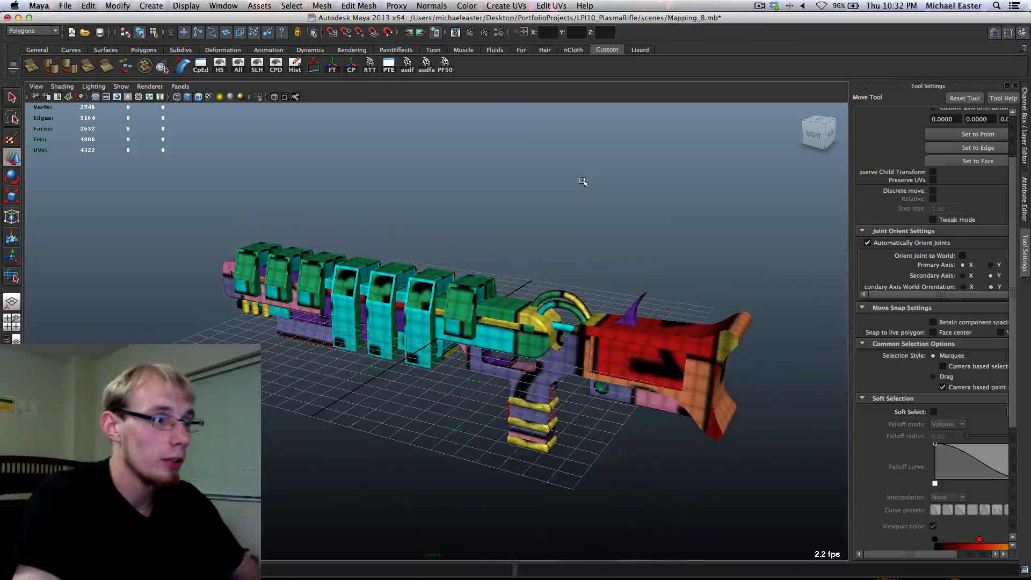
Select the whole rifle, show its UVs in the UV Texture Editor and lay them out together with the current layout settings
key("ctrl+shift+a")
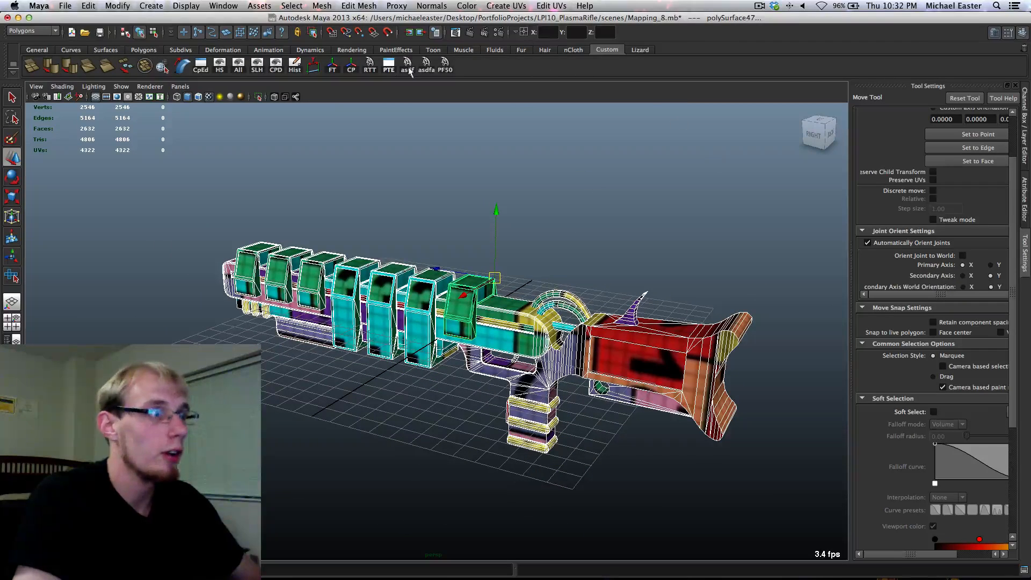
left_click(389, 64)
scroll(661, 283, "down", 4)
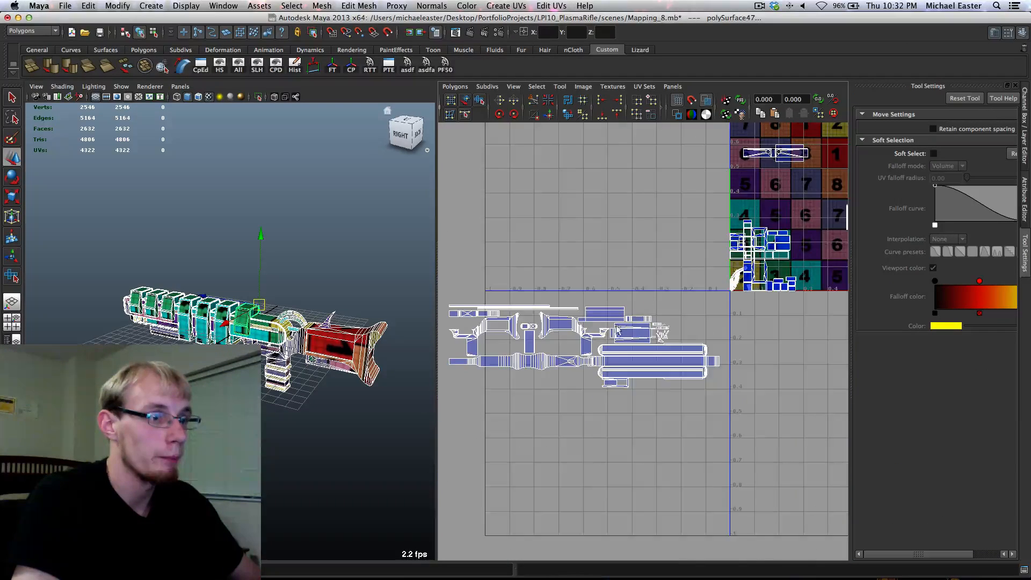
middle_click_drag(617, 330, 462, 407, "alt")
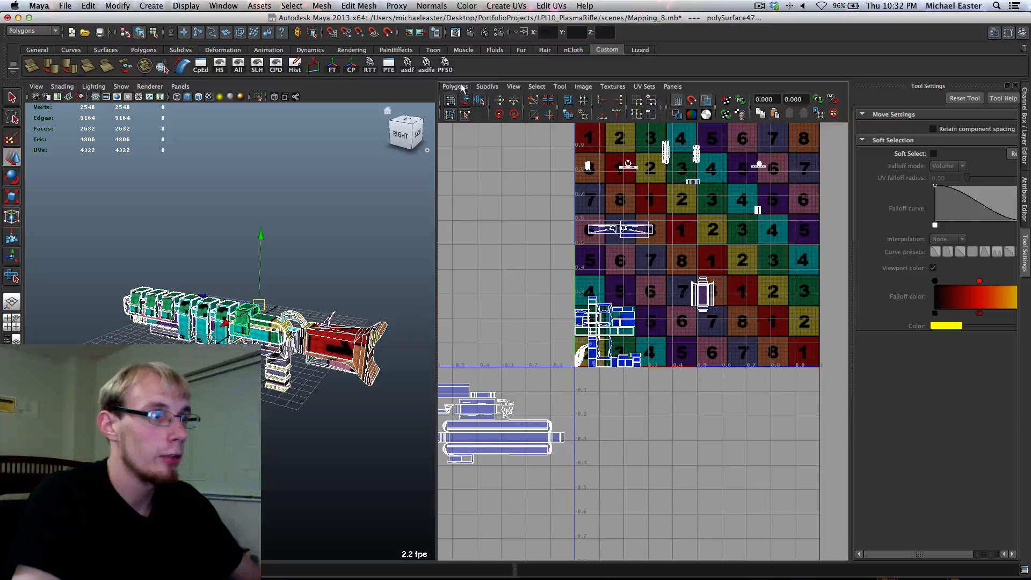
left_click(455, 86)
left_click(496, 324)
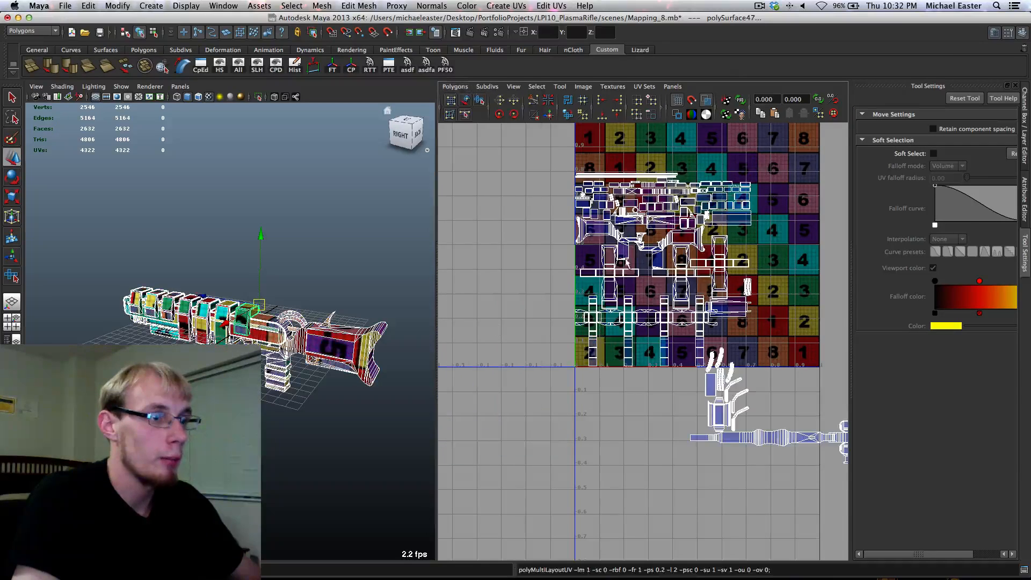
Examine the UV layout for overlapping shells and for shells lying outside the texture square
scroll(636, 234, "up", 8)
scroll(636, 235, "up", 2)
middle_click_drag(636, 234, 706, 578, "alt")
scroll(647, 361, "down", 10)
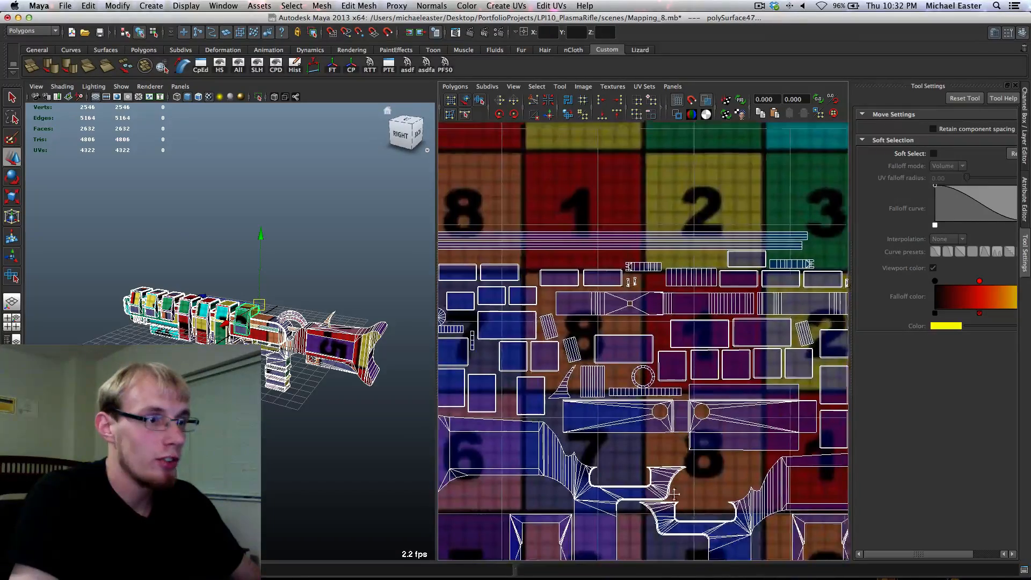
middle_click_drag(779, 405, 616, 216, "alt")
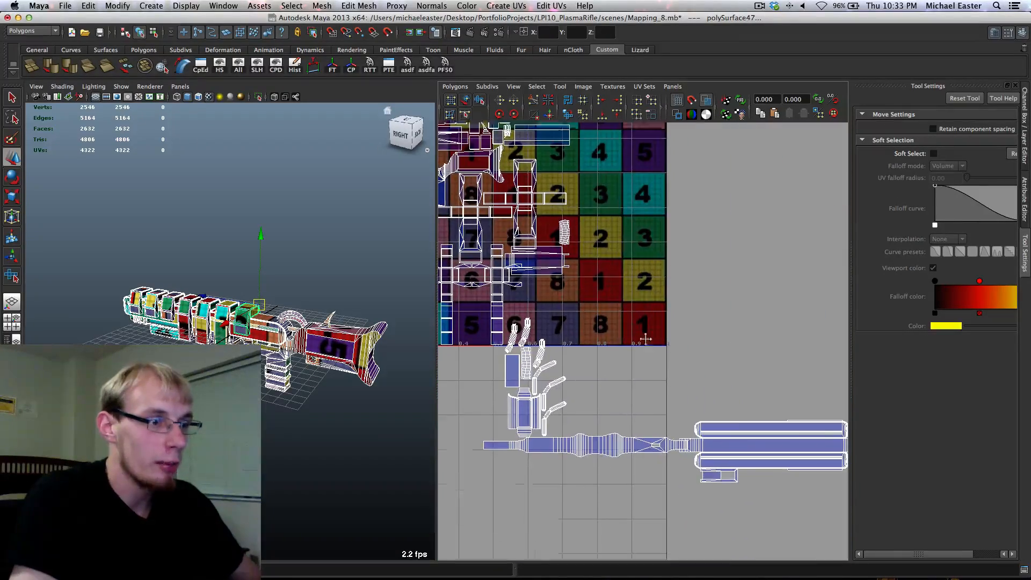
middle_click_drag(645, 338, 735, 381, "alt")
middle_click_drag(685, 343, 604, 269, "alt")
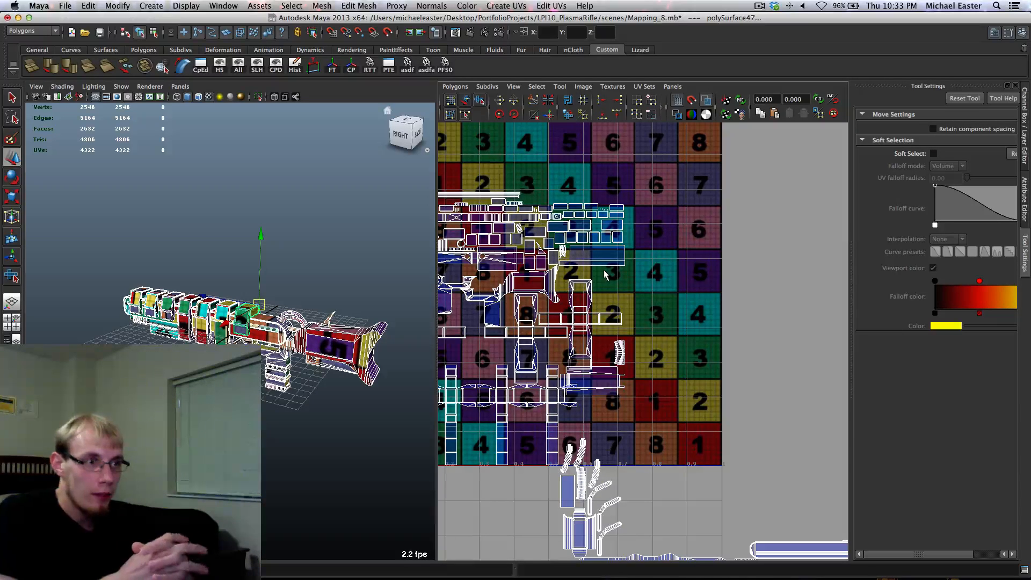
scroll(605, 269, "up", 5)
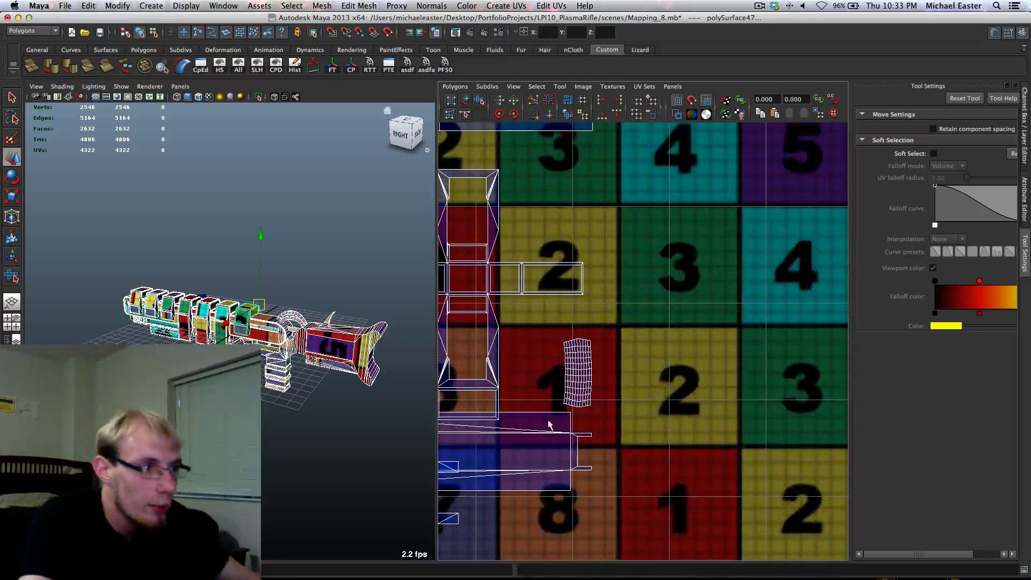
scroll(645, 343, "up", 2)
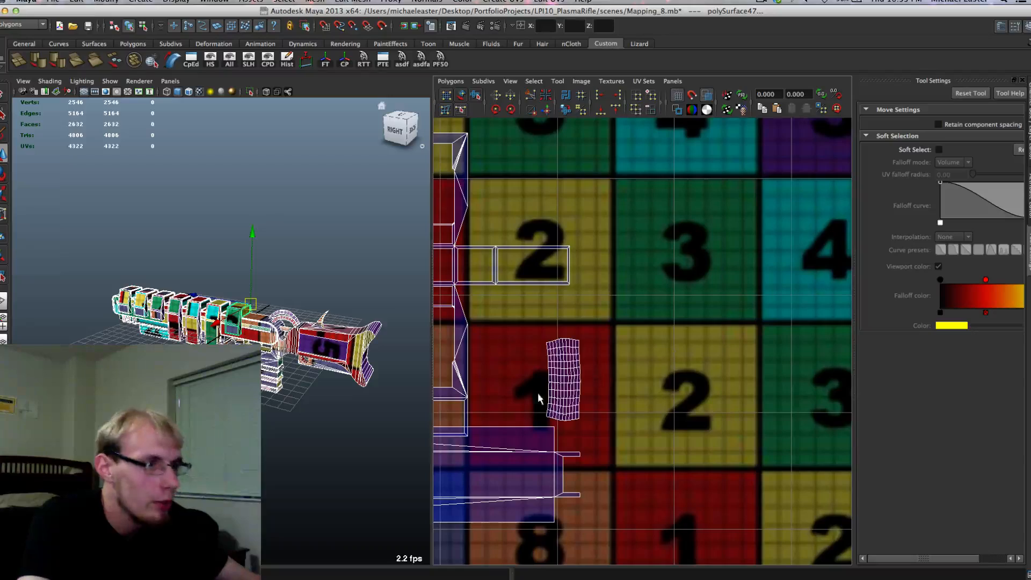
middle_click_drag(538, 394, 662, 319, "alt")
scroll(662, 319, "down", 5)
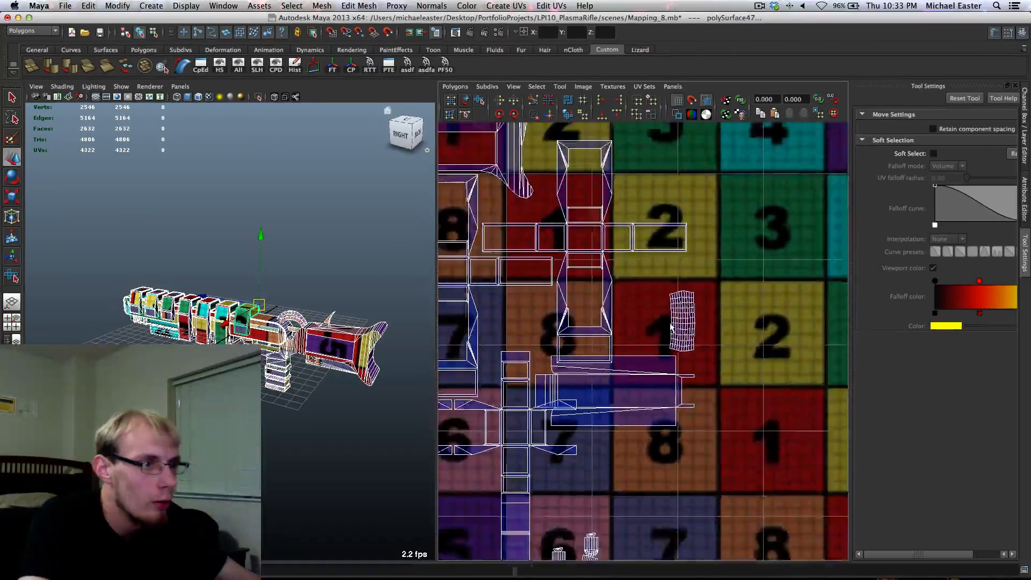
middle_click_drag(581, 355, 461, 351, "alt")
scroll(649, 322, "up", 6)
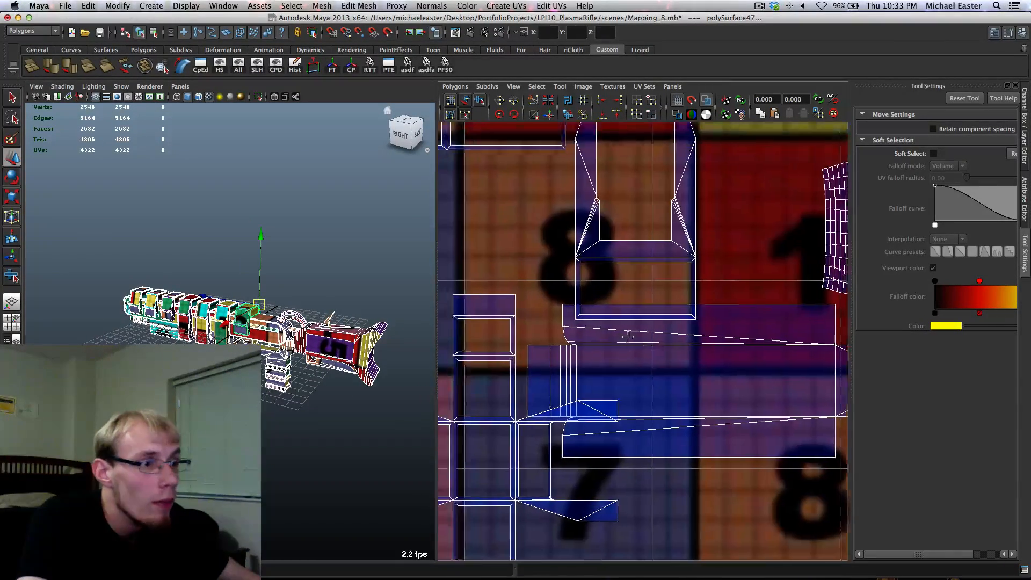
scroll(613, 394, "down", 8)
scroll(613, 395, "down", 3)
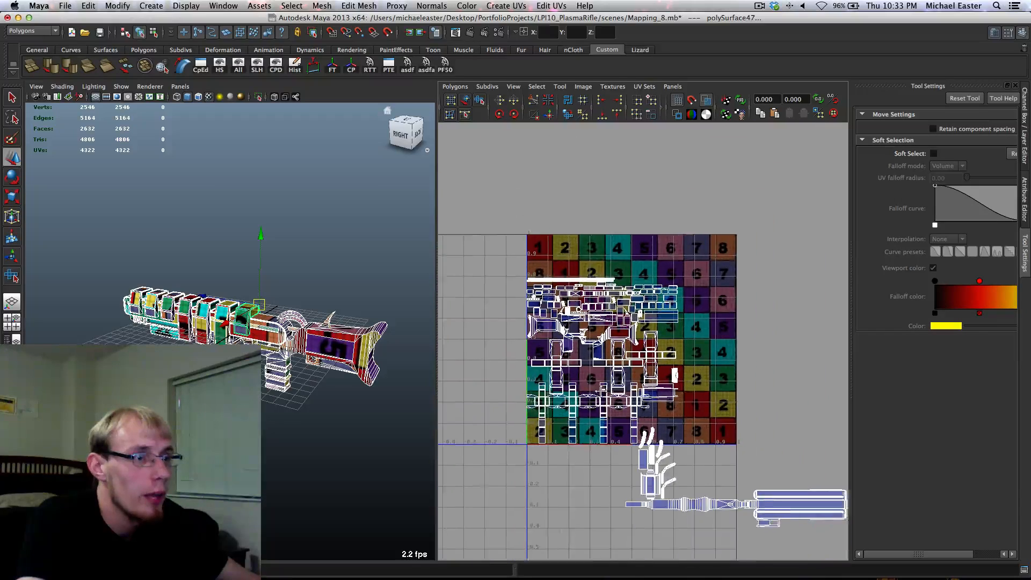
Lay out the rifle's UVs again with shell layout set to Into region and shell stacking set to Bounding box
left_click(455, 87)
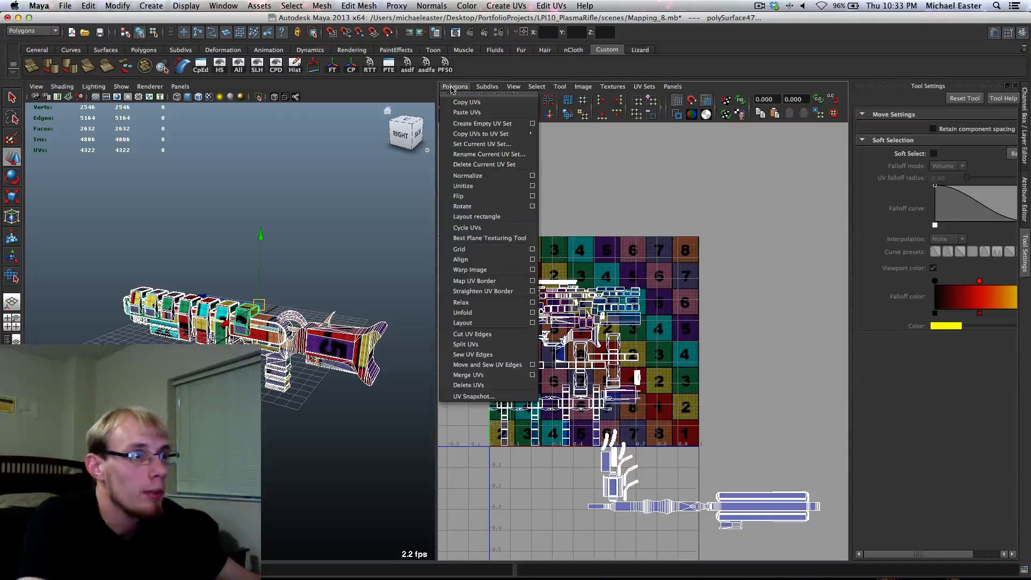
left_click(532, 323)
left_click_drag(691, 160, 366, 140)
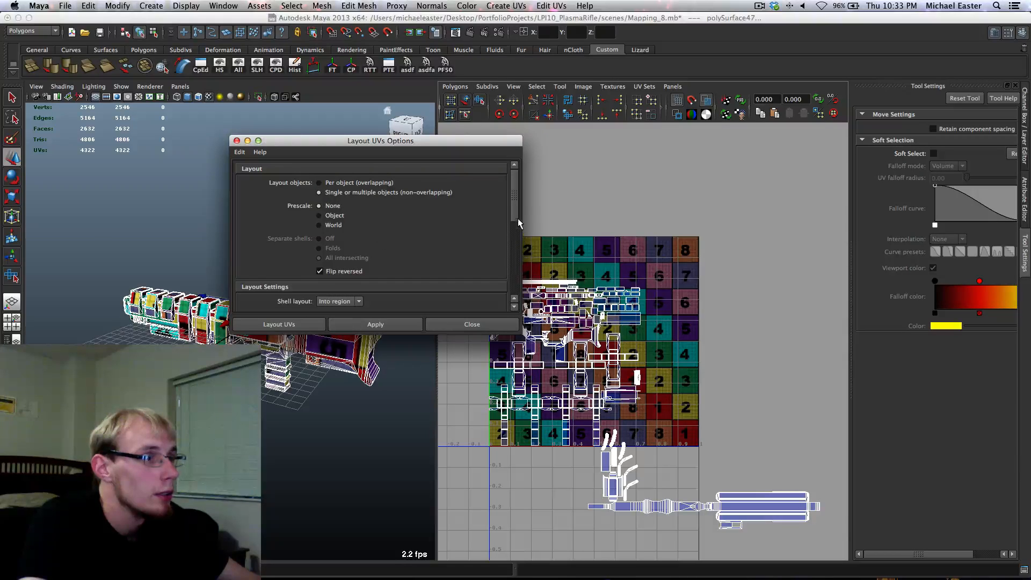
left_click_drag(513, 217, 515, 244)
left_click(334, 177)
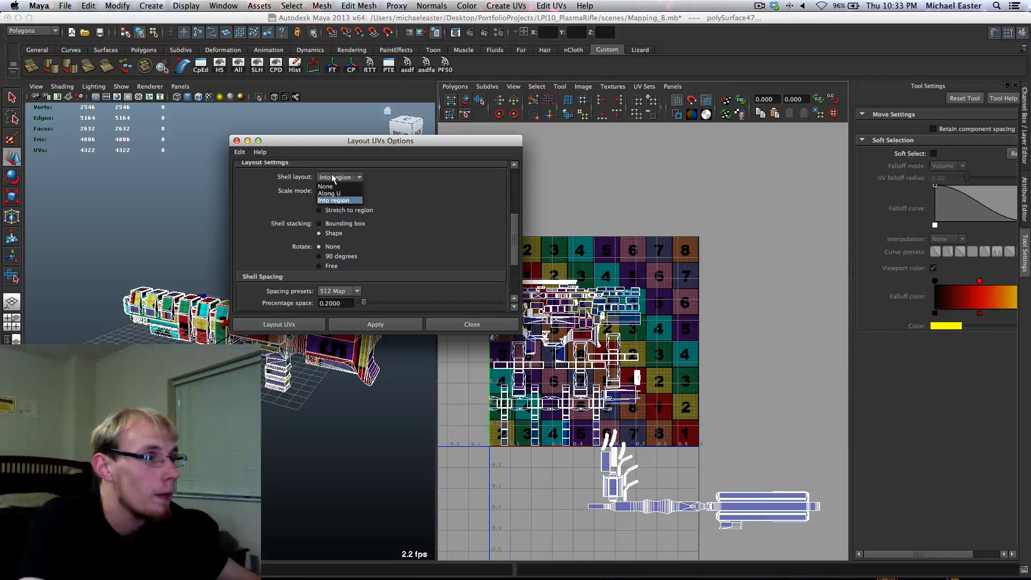
left_click(334, 201)
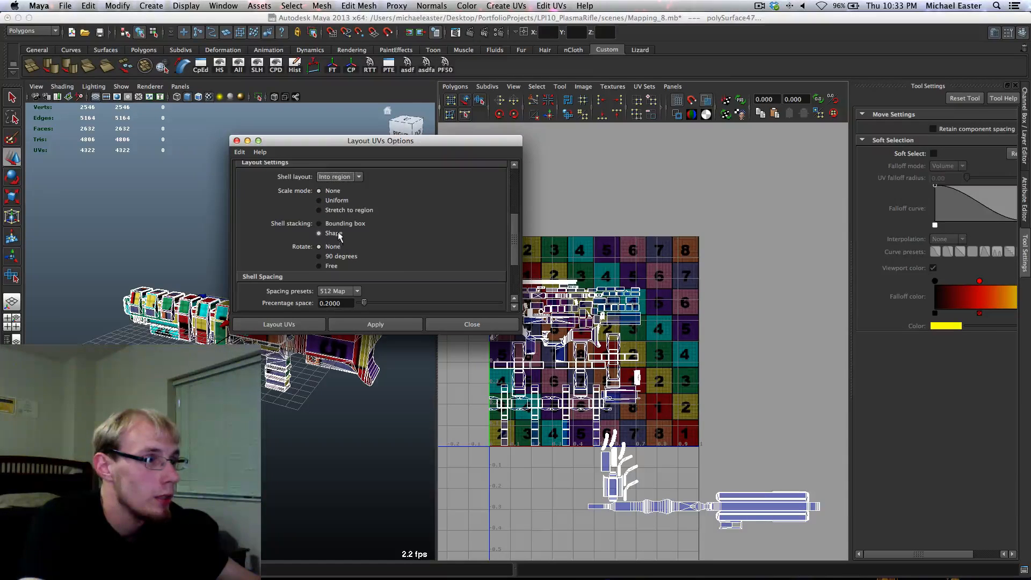
left_click(396, 325)
middle_click_drag(641, 305, 684, 398, "alt")
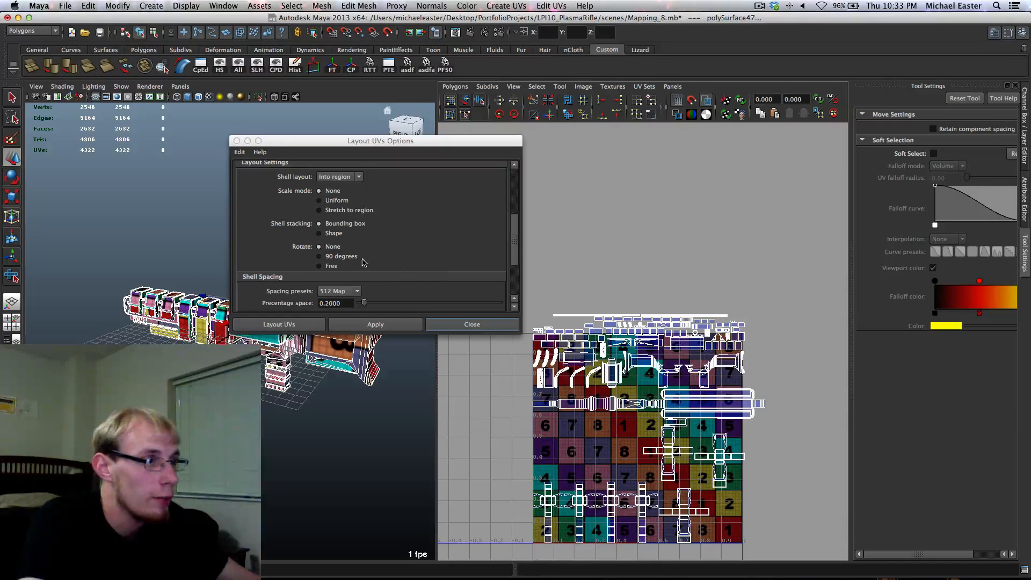
Lay out the rifle's UVs again with the shell spacing preset set to 2048 Map, and close the layout options
left_click(347, 235)
scroll(350, 242, "down", 3)
scroll(352, 247, "up", 5)
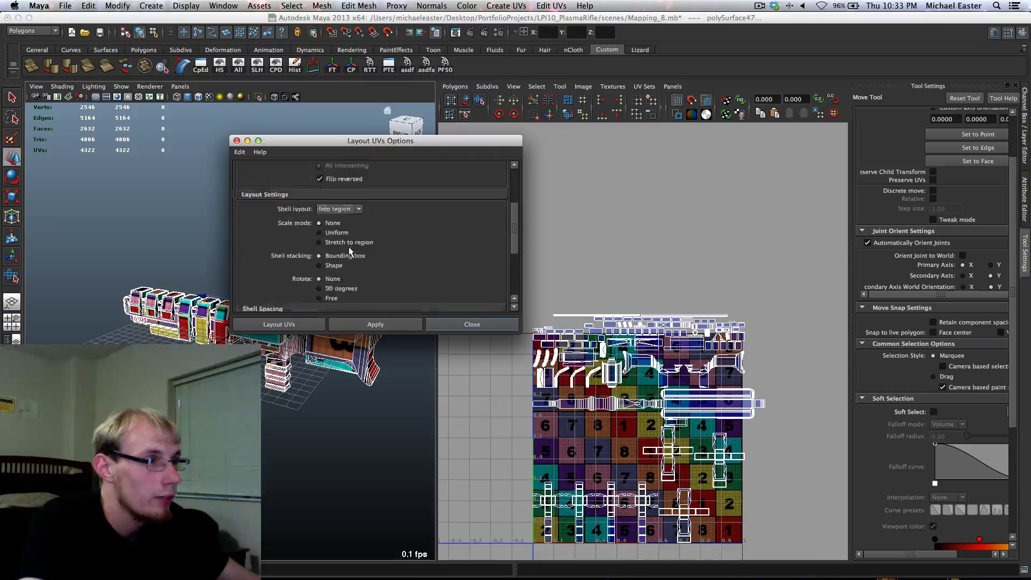
scroll(349, 247, "up", 2)
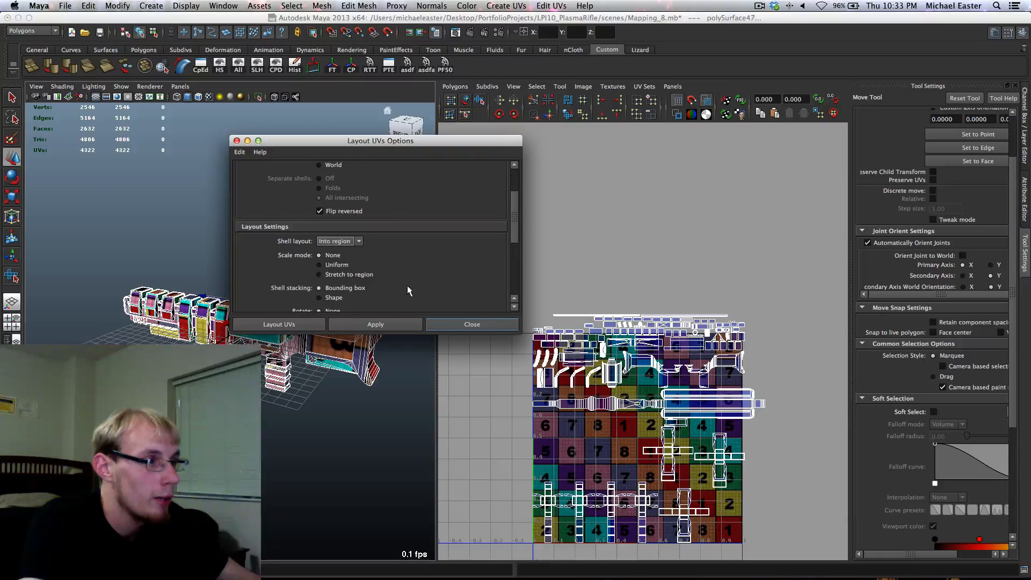
scroll(410, 258, "down", 6)
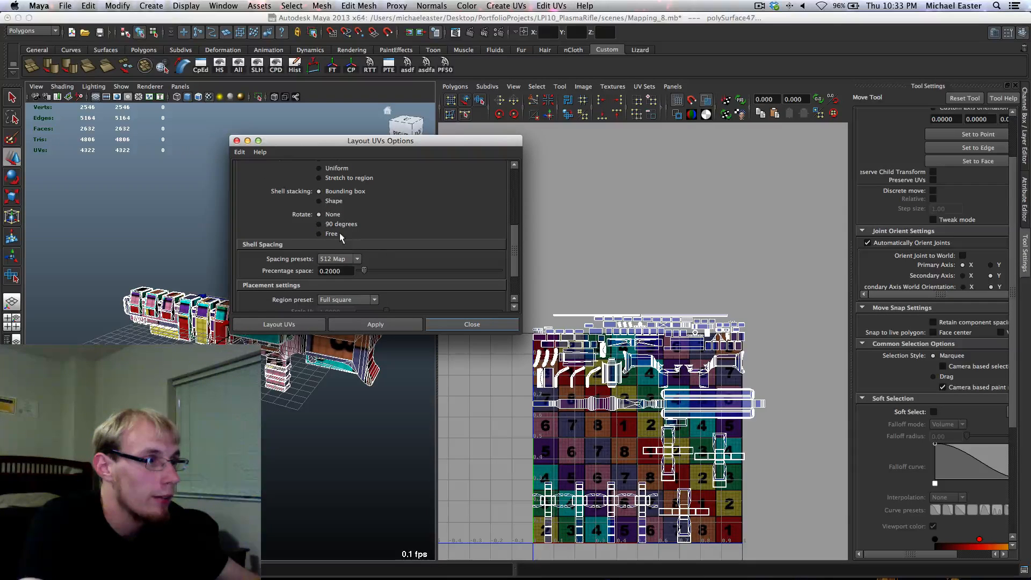
scroll(339, 241, "down", 3)
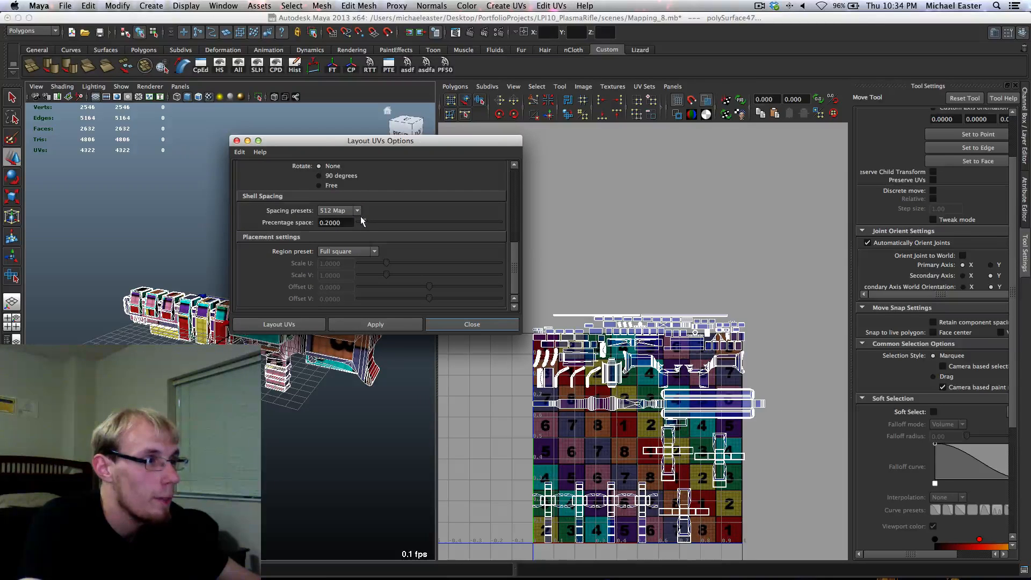
left_click(354, 210)
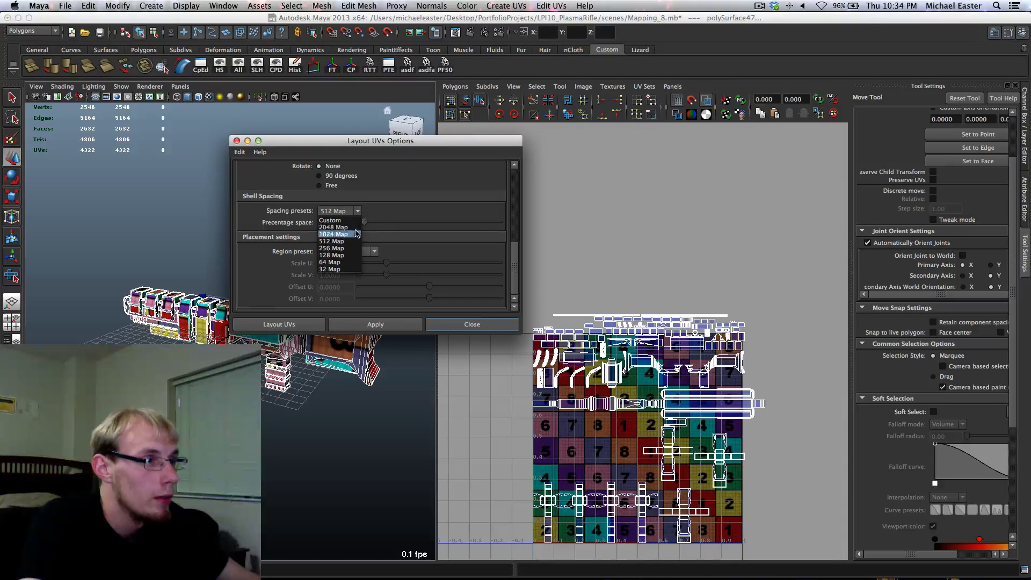
left_click(354, 232)
left_click(390, 322)
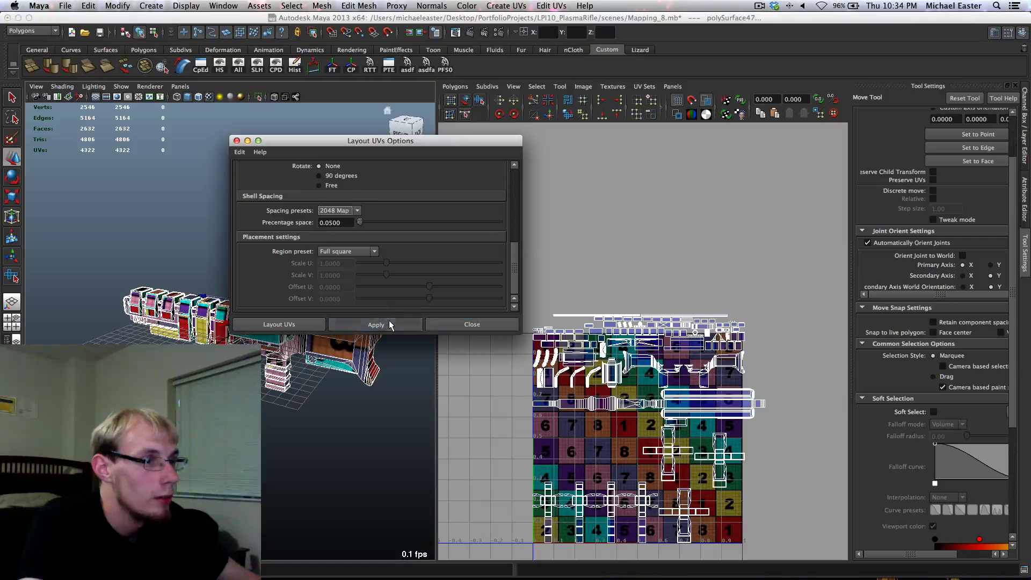
left_click(368, 253)
left_click(369, 253)
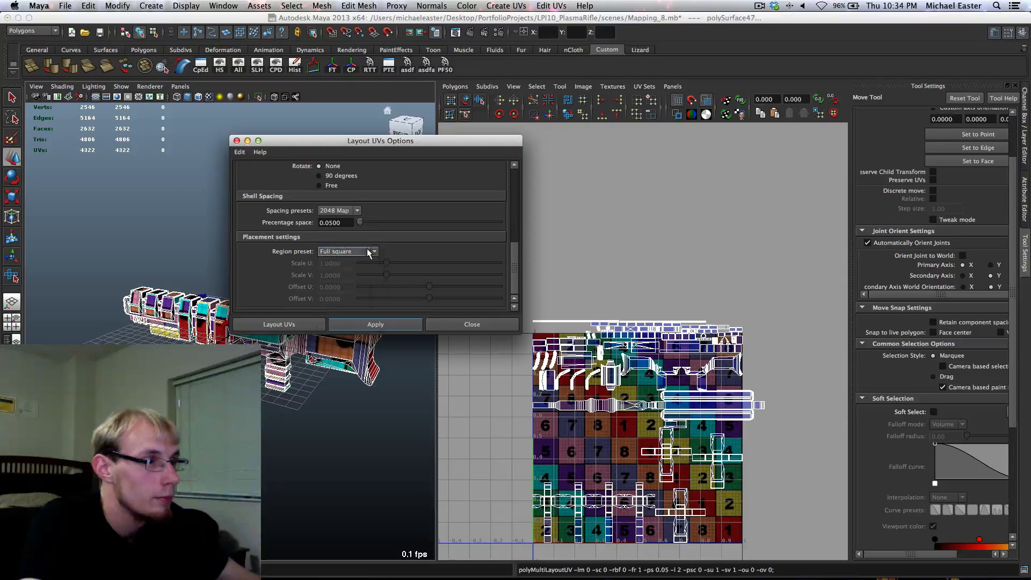
left_click(471, 324)
Enlarge the UV Texture Editor and examine the new layout for overlapping shells and shells outside the texture square
scroll(658, 348, "up", 4)
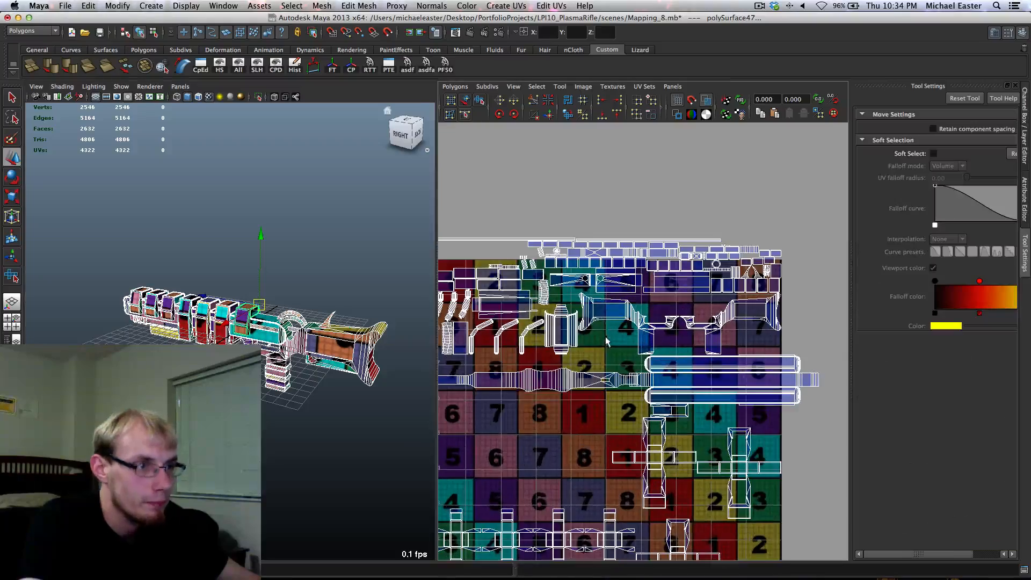
key("space")
middle_click_drag(577, 349, 645, 233, "alt")
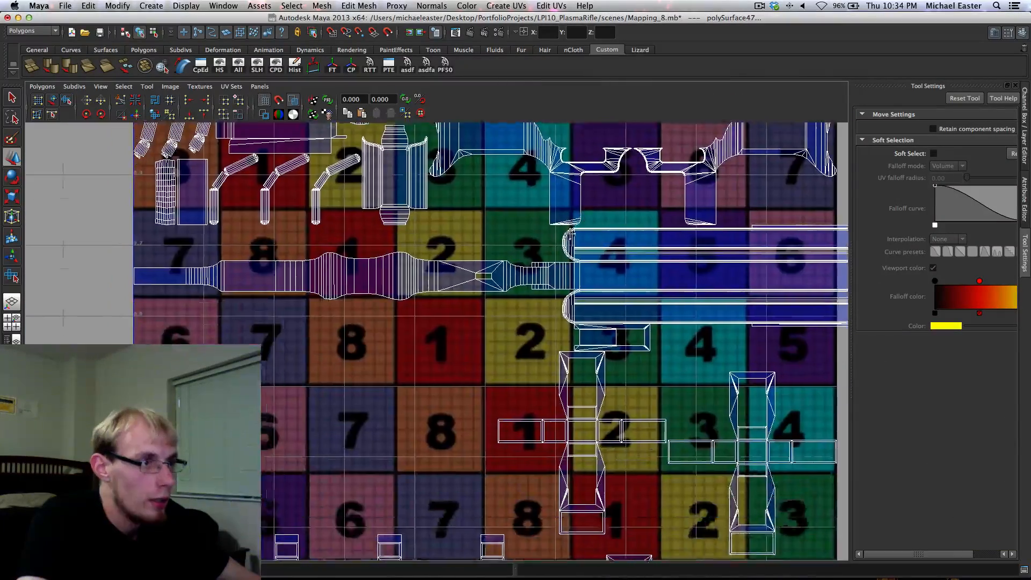
right_click_drag(644, 233, 468, 305, "alt")
middle_click_drag(601, 309, 584, 328, "alt")
middle_click_drag(690, 308, 645, 271, "alt")
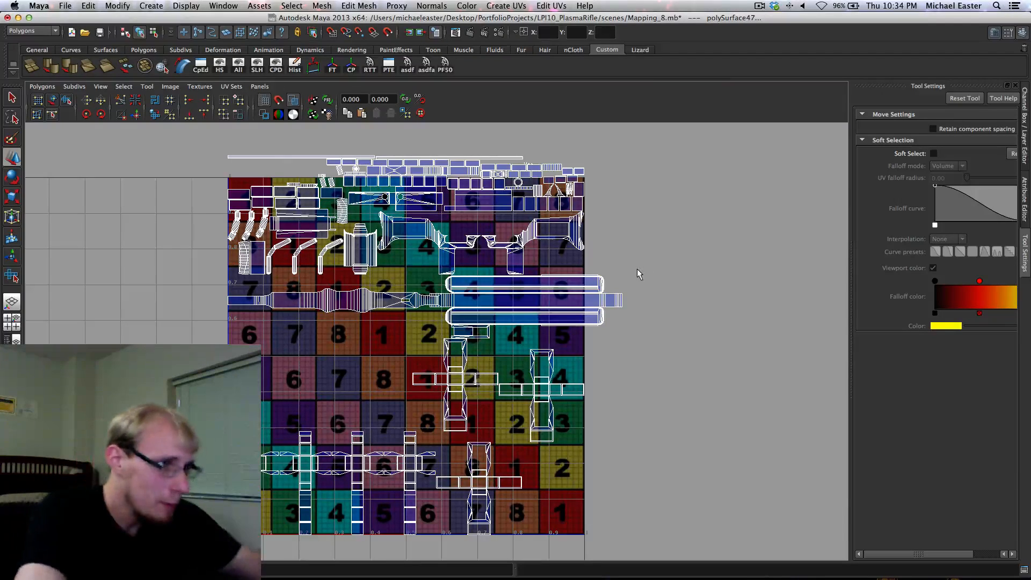
scroll(429, 433, "up", 7)
scroll(365, 392, "down", 1)
middle_click_drag(408, 226, 553, 342, "alt")
middle_click_drag(324, 255, 398, 268, "alt")
middle_click_drag(327, 365, 369, 206, "alt")
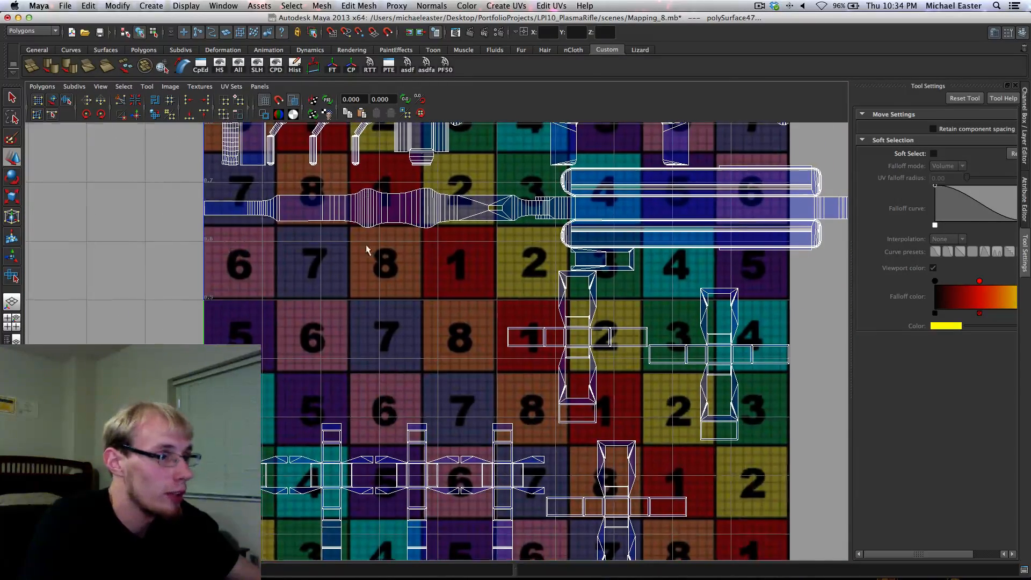
middle_click_drag(376, 375, 356, 277, "alt")
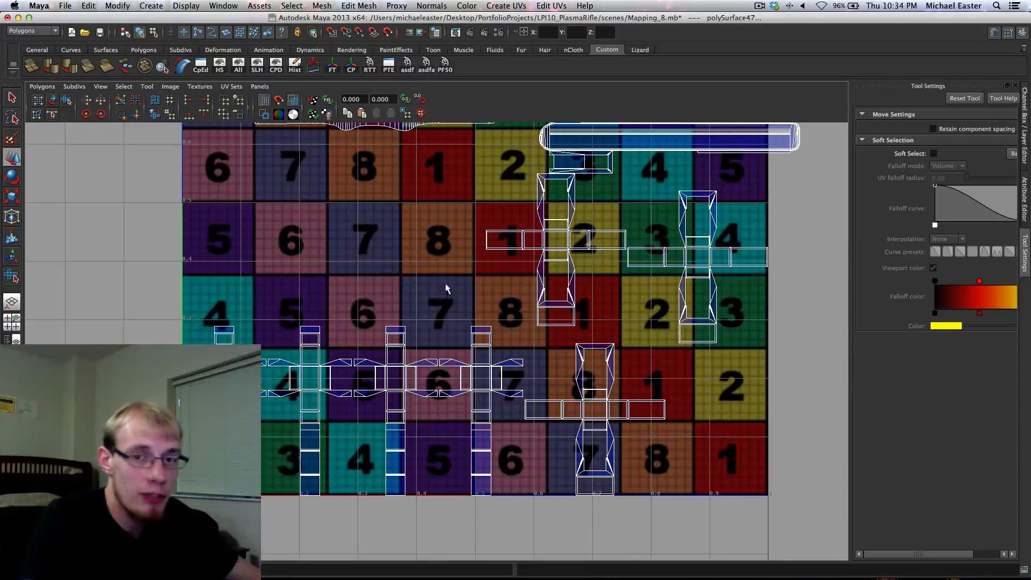
middle_click_drag(446, 289, 372, 366, "alt")
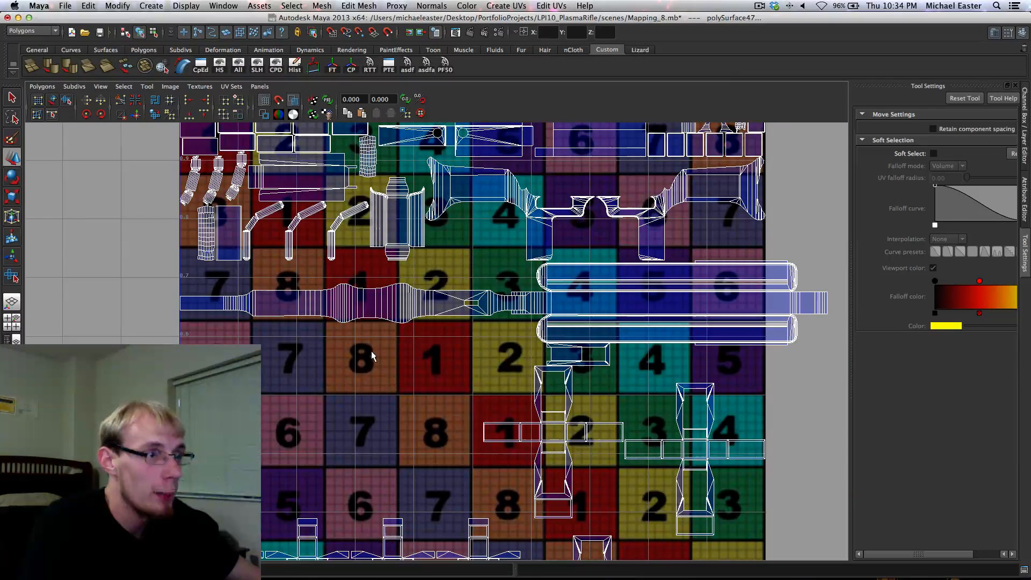
middle_click_drag(490, 285, 480, 383, "alt")
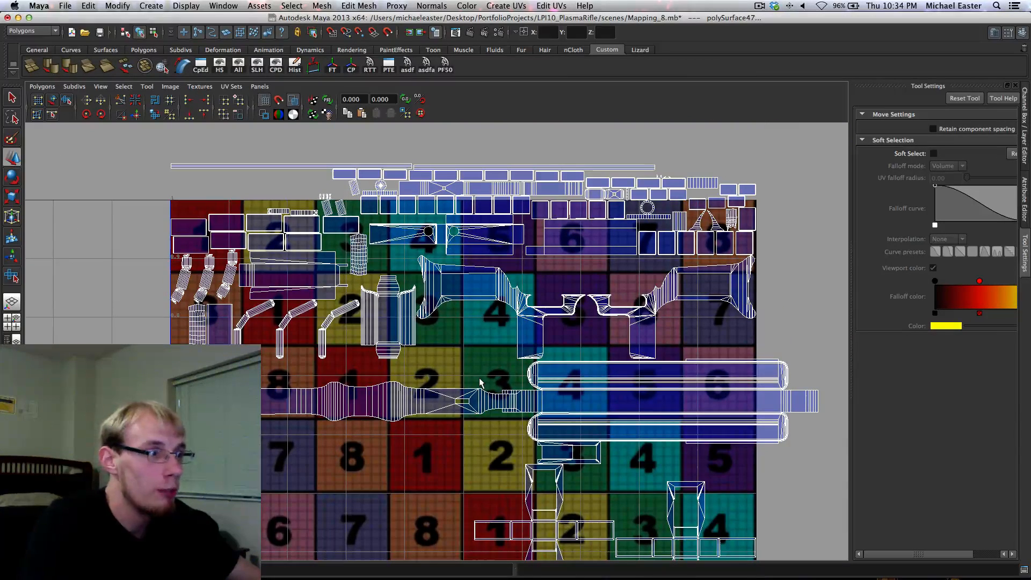
Examine the small shells near the texture square's upper right corner up close to check the spacing between them
middle_click_drag(589, 284, 305, 390, "alt")
right_click_drag(305, 390, 590, 379, "alt")
right_click_drag(225, 306, 749, 359, "alt")
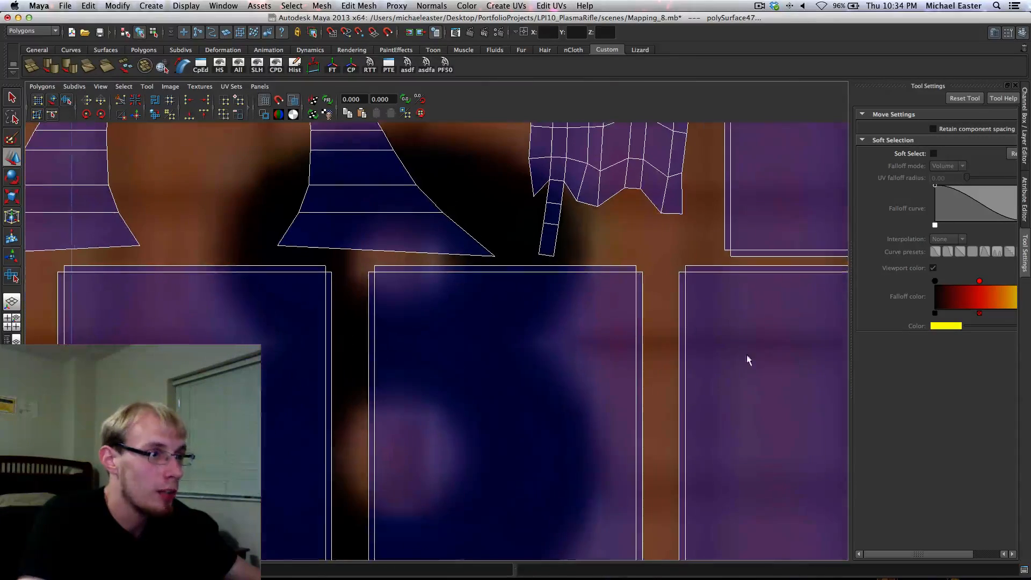
middle_click_drag(748, 359, 712, 459, "alt")
right_click_drag(410, 360, 784, 415, "alt")
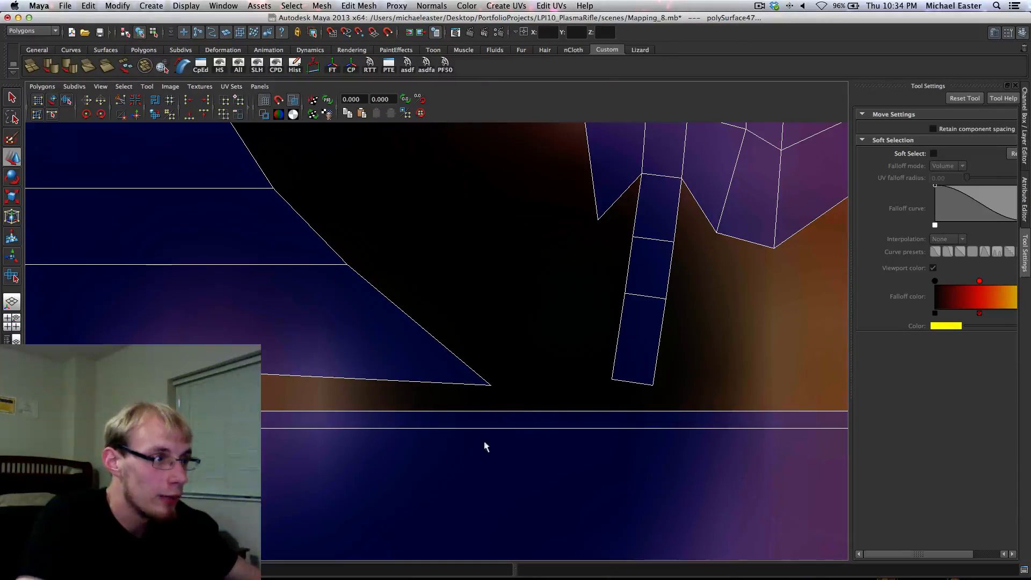
right_click_drag(404, 334, 257, 330, "alt")
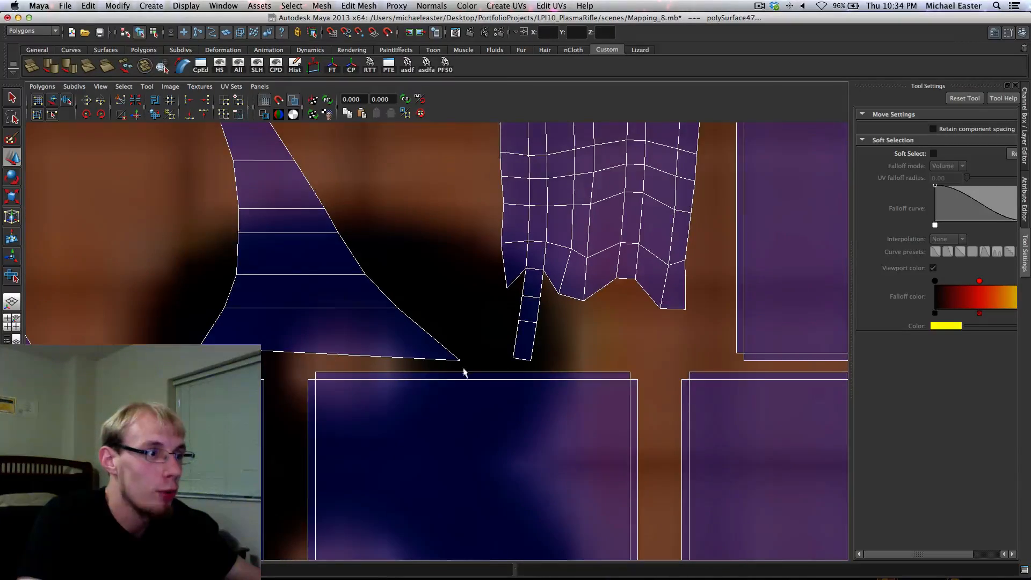
middle_click_drag(446, 326, 678, 404, "alt")
right_click_drag(678, 404, 232, 347, "alt")
middle_click_drag(232, 347, 601, 398, "alt")
right_click_drag(602, 398, 128, 333, "alt")
middle_click_drag(285, 365, 633, 304, "alt")
middle_click_drag(328, 249, 596, 295, "alt")
middle_click_drag(550, 390, 647, 344, "alt")
right_click_drag(647, 343, 495, 283, "alt")
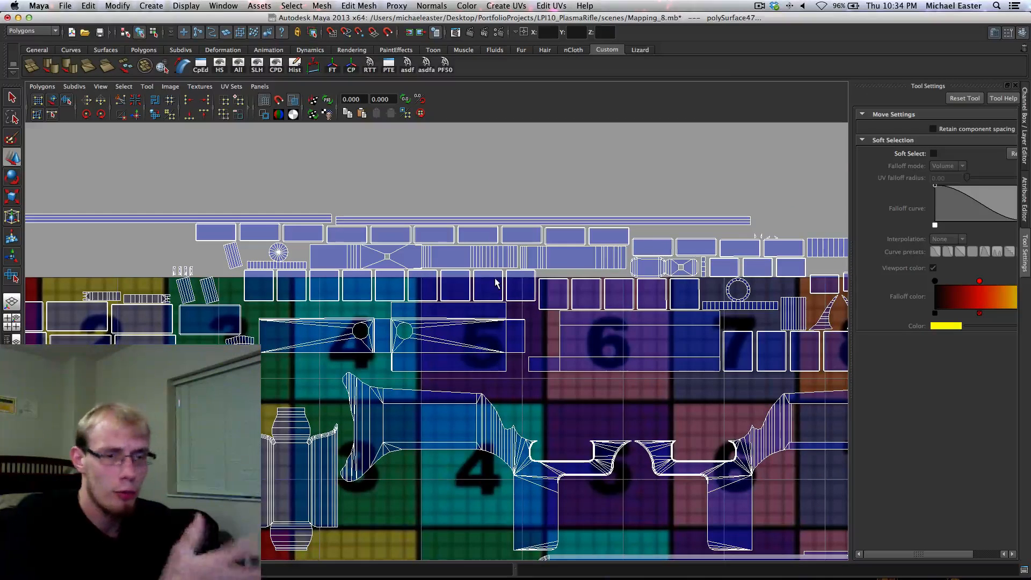
Review the upper shells, the long strip and the rounded bar shells that extend past the texture square's edge
middle_click_drag(494, 284, 627, 245, "alt")
middle_click_drag(456, 195, 741, 230, "alt")
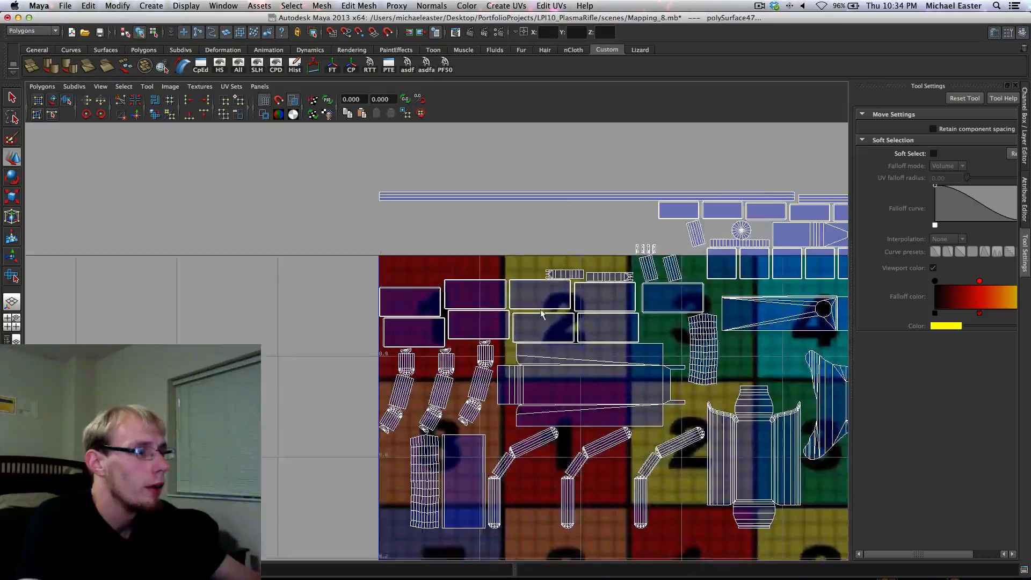
right_click_drag(742, 230, 811, 253, "alt")
middle_click_drag(417, 371, 379, 91, "alt")
middle_click_drag(448, 365, 279, 156, "alt")
middle_click_drag(822, 277, 582, 432, "alt")
right_click_drag(583, 432, 363, 378, "alt")
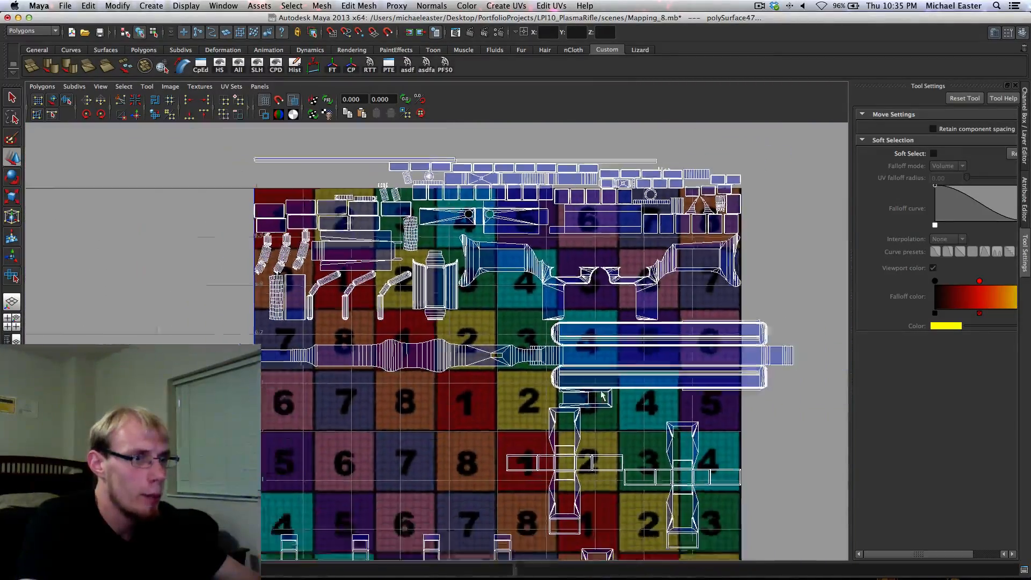
middle_click_drag(363, 379, 363, 353, "alt")
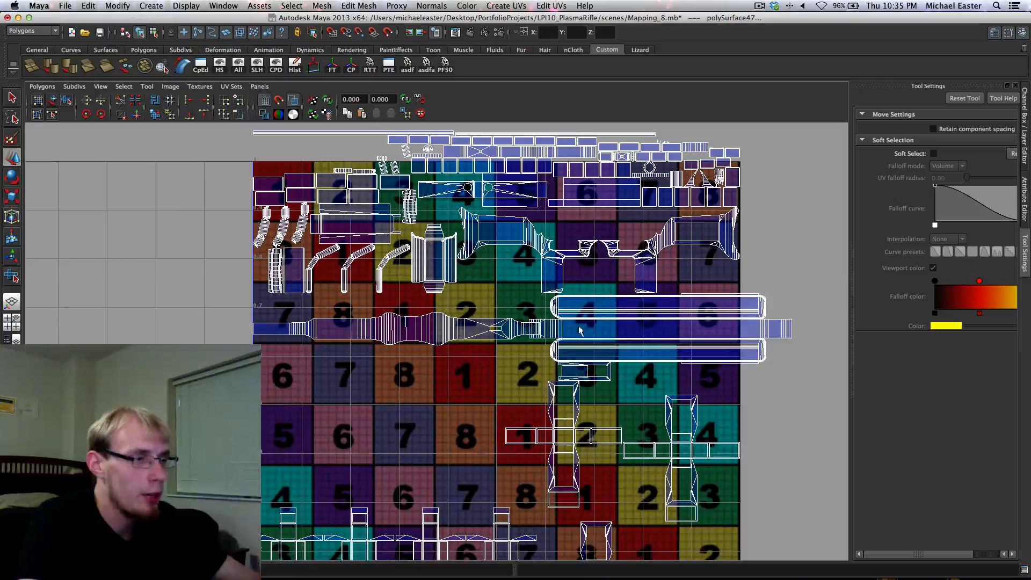
middle_click_drag(580, 331, 459, 281, "alt")
middle_click_drag(335, 312, 540, 324, "alt")
middle_click_drag(830, 319, 717, 327, "alt")
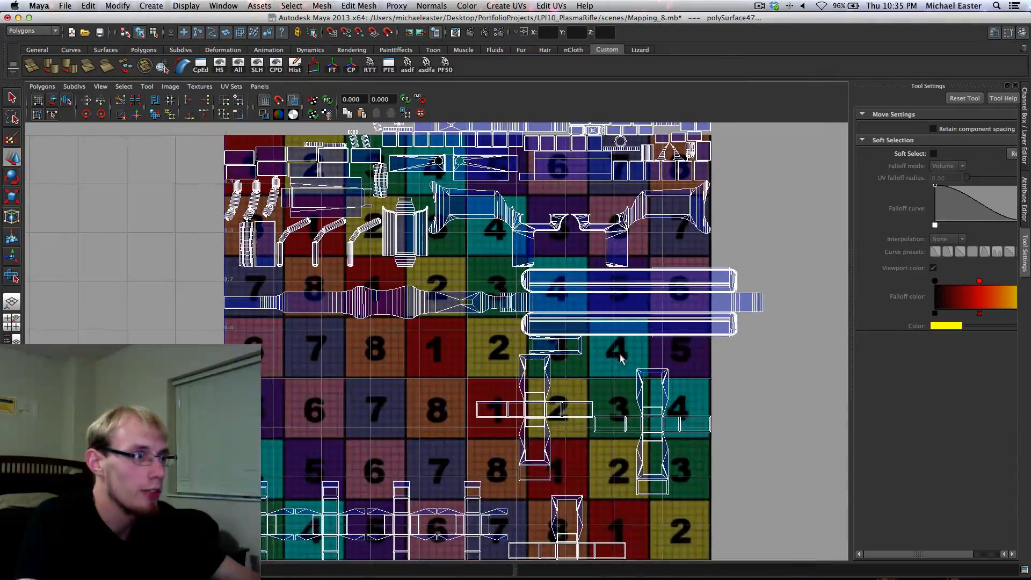
right_click_drag(621, 357, 683, 355, "alt")
middle_click_drag(638, 296, 476, 370, "alt")
right_click_drag(666, 266, 592, 201, "alt")
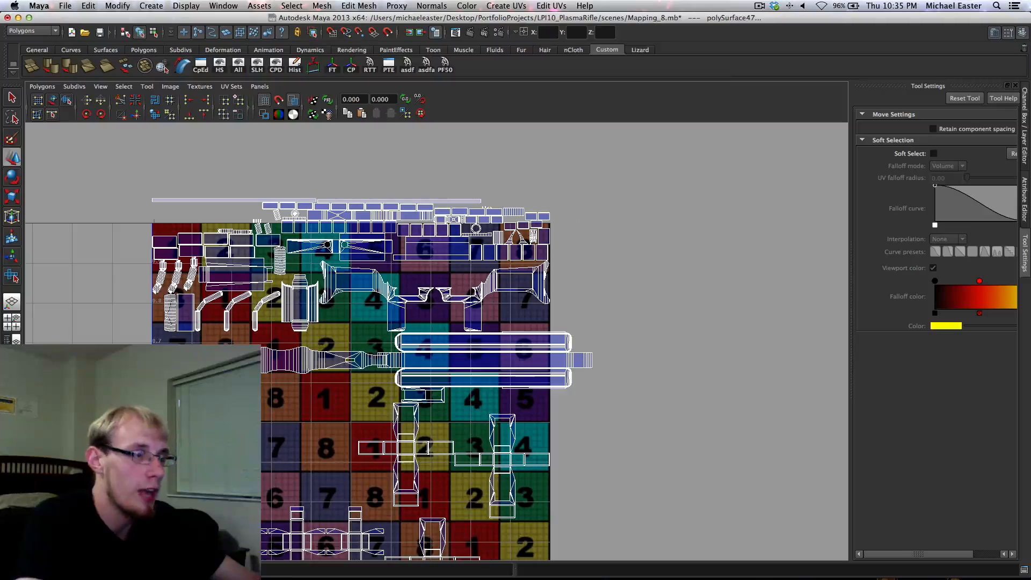
middle_click_drag(248, 435, 453, 425, "alt")
right_click_drag(453, 426, 521, 388, "alt")
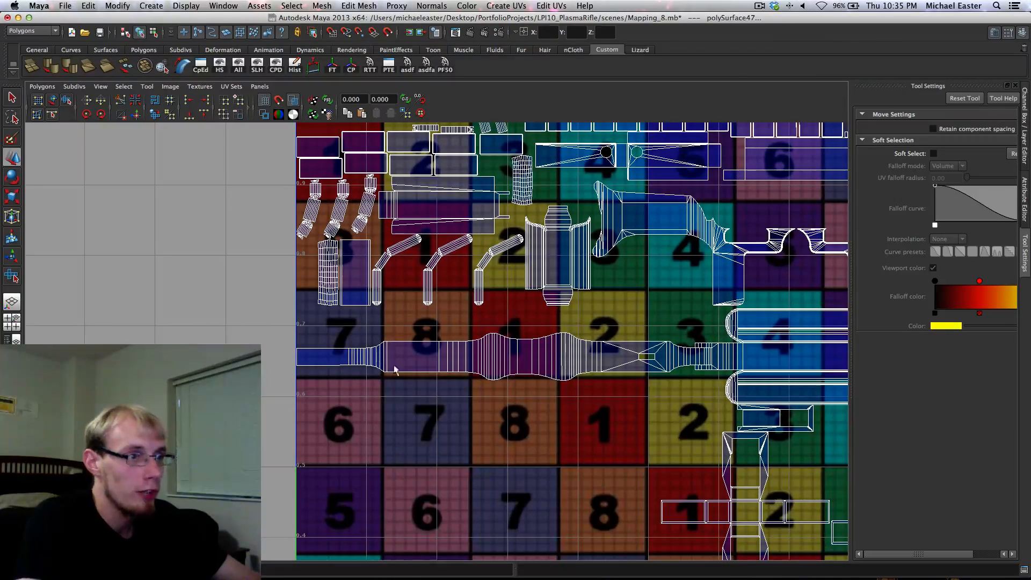
Cut the UVs of the long strip shell along a cross edge in its self-overlapping narrow end, checking that edge on the model
key("space")
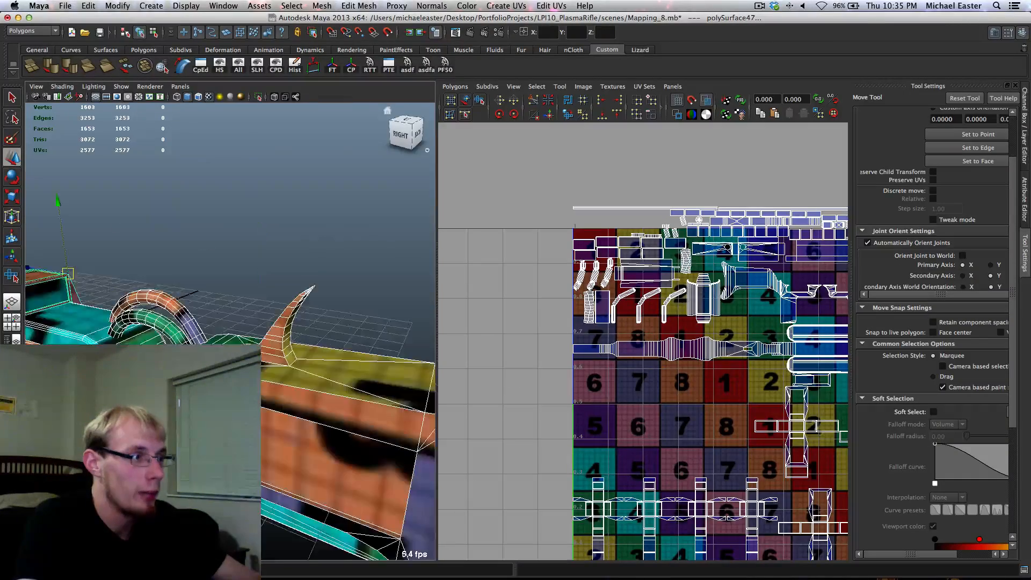
scroll(230, 331, "up", 4)
middle_click_drag(108, 365, 317, 344, "alt")
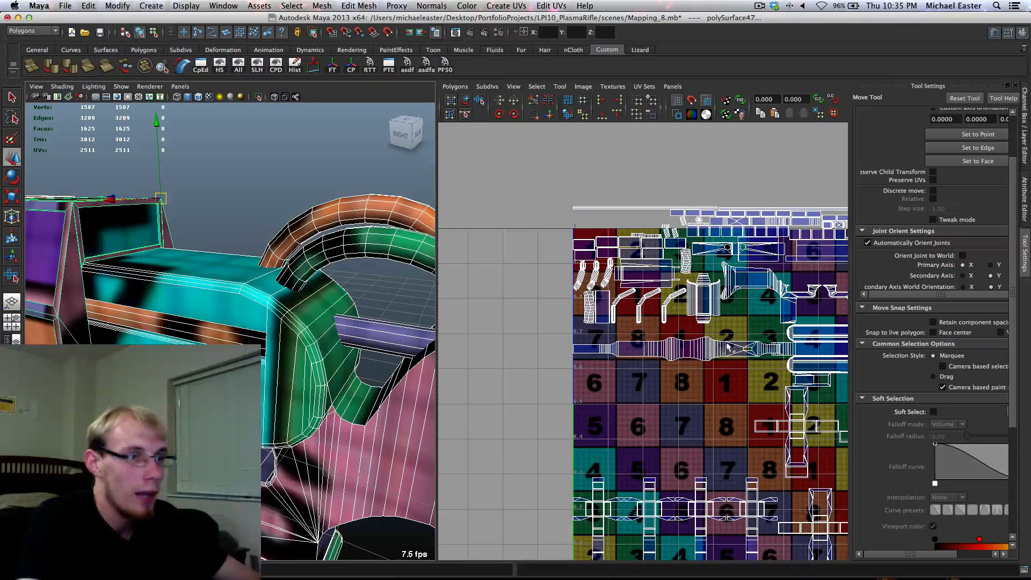
scroll(728, 346, "up", 10)
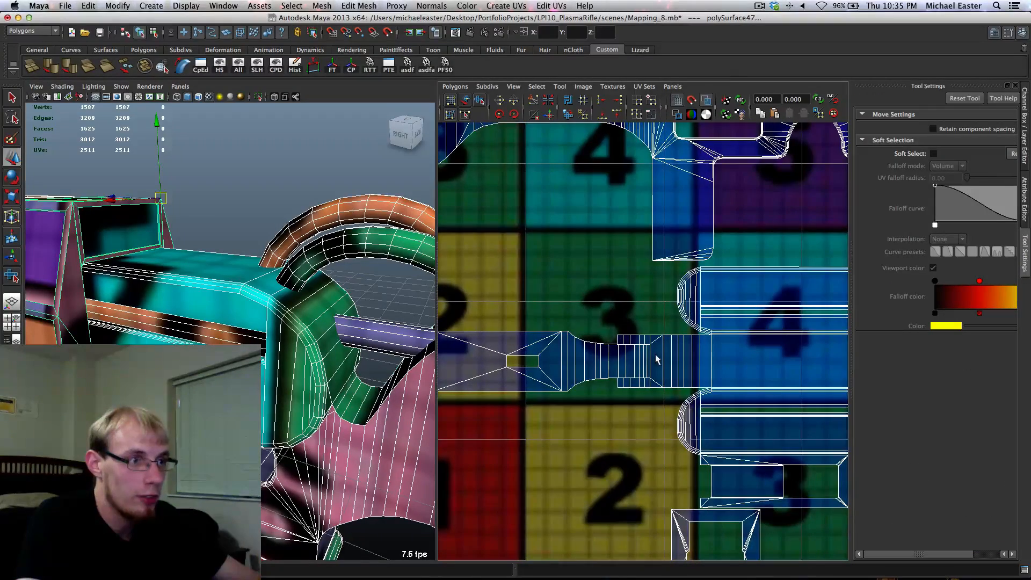
right_click_drag(652, 359, 652, 350)
left_click(649, 354)
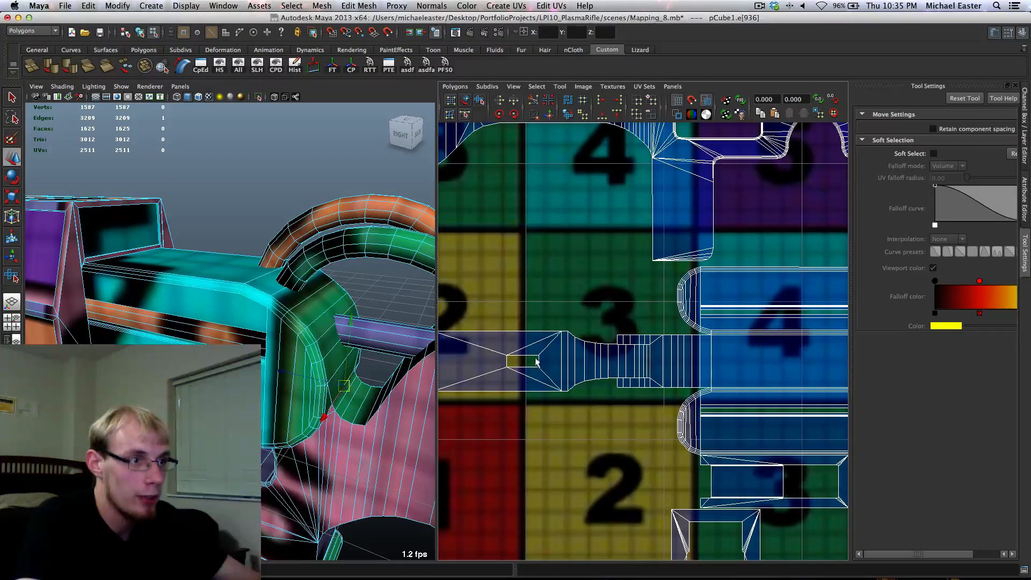
scroll(355, 387, "up", 2)
key("f")
left_click_drag(326, 385, 338, 361, "alt")
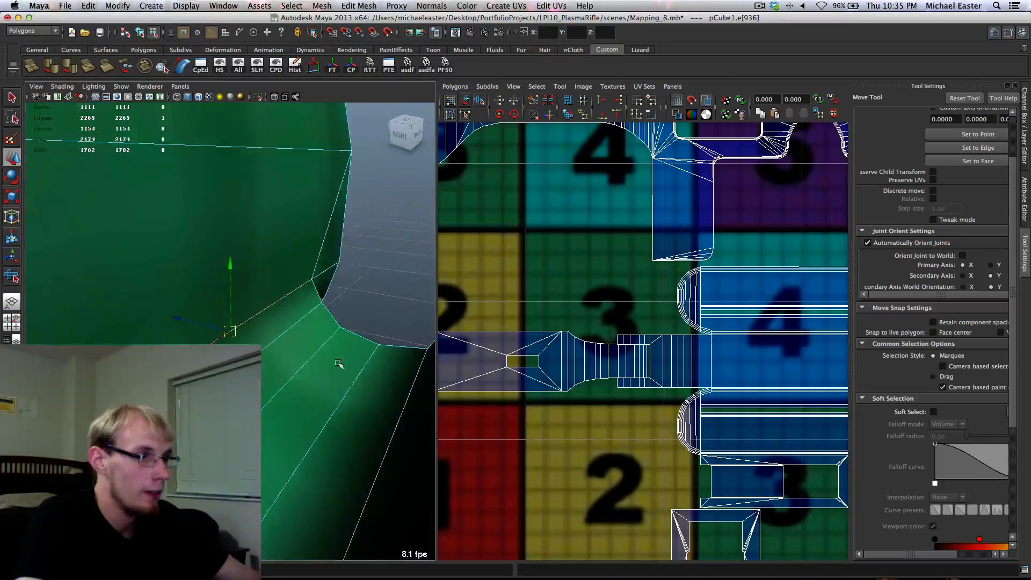
right_click_drag(338, 361, 262, 378, "alt")
left_click_drag(261, 378, 295, 382, "alt")
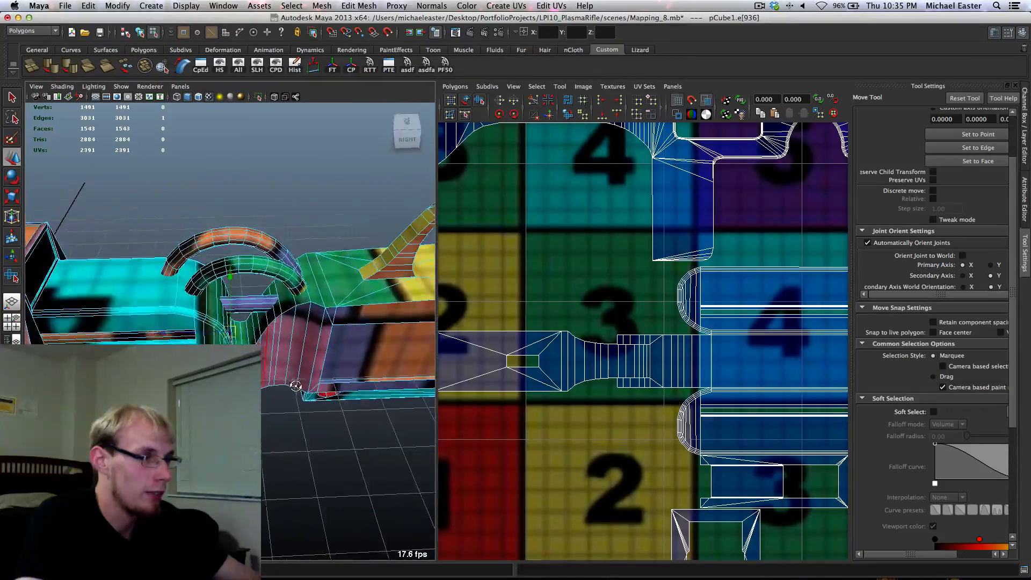
right_click_drag(220, 344, 295, 340, "alt")
left_click_drag(320, 358, 291, 302, "alt")
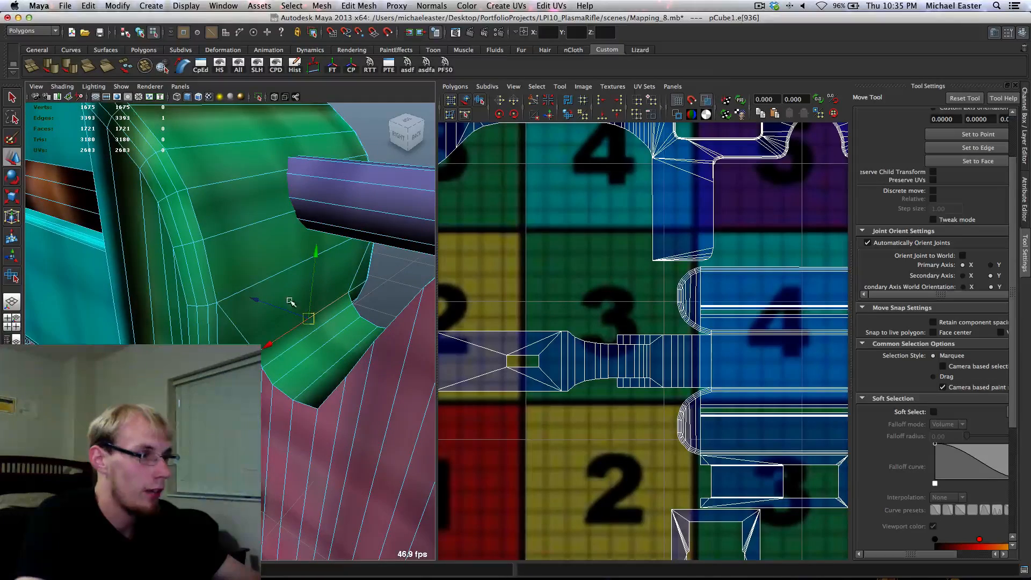
left_click_drag(248, 417, 221, 288, "alt")
left_click_drag(295, 392, 252, 338, "alt")
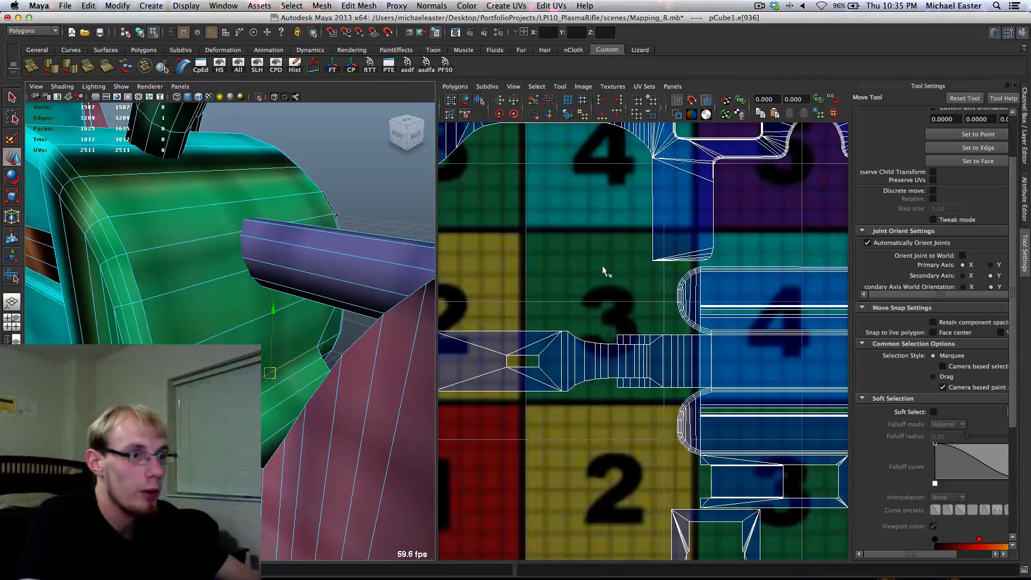
left_click(536, 103)
Select the whole long tapered strip shell and move it down into the empty band above the row of narrow cross-shaped shells
scroll(610, 356, "down", 3)
middle_click_drag(619, 352, 674, 350, "alt")
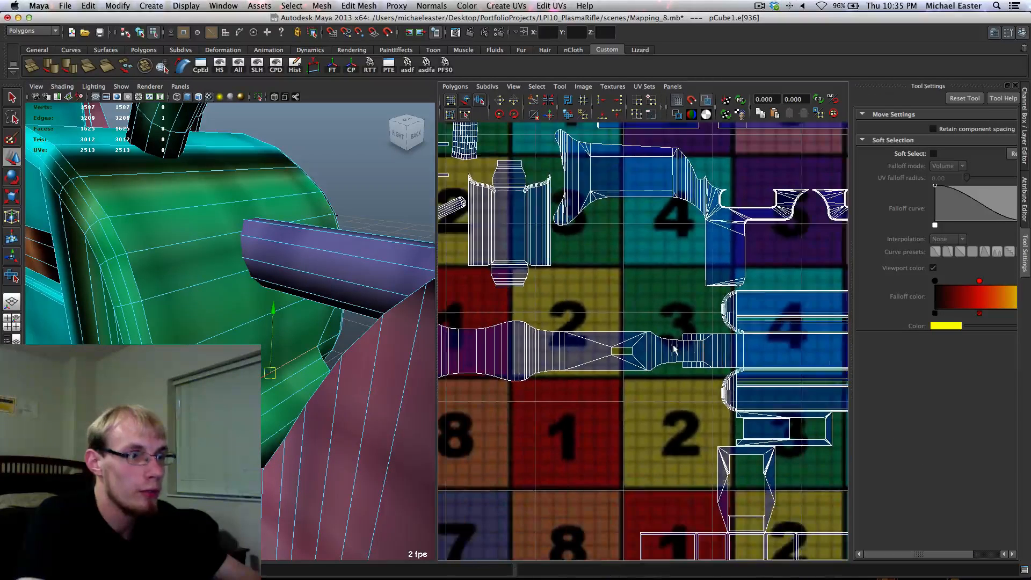
right_click_drag(670, 345, 708, 343)
left_click_drag(635, 294, 659, 342)
right_click_drag(532, 341, 539, 344, "ctrl")
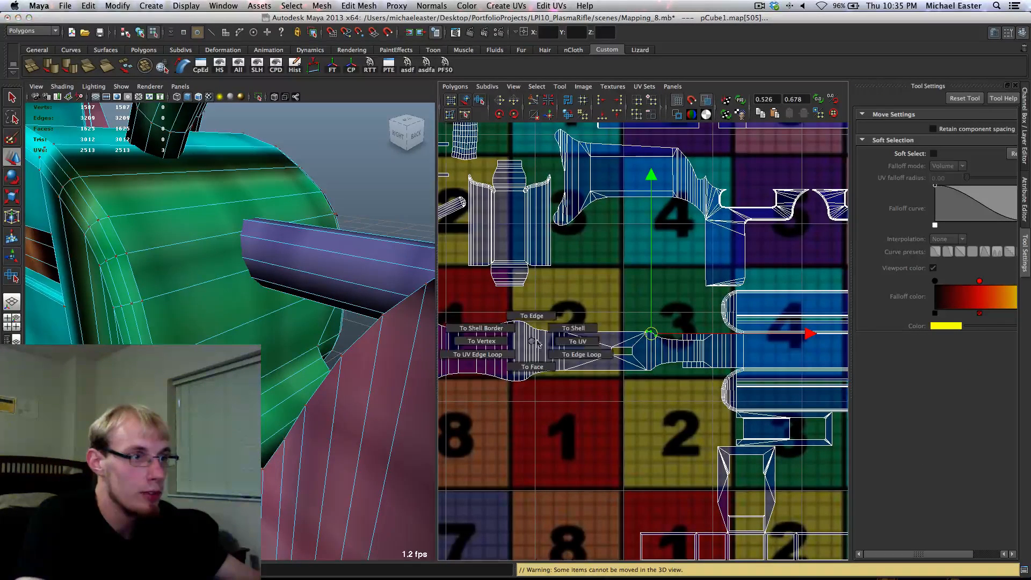
right_click_drag(652, 345, 758, 305, "ctrl")
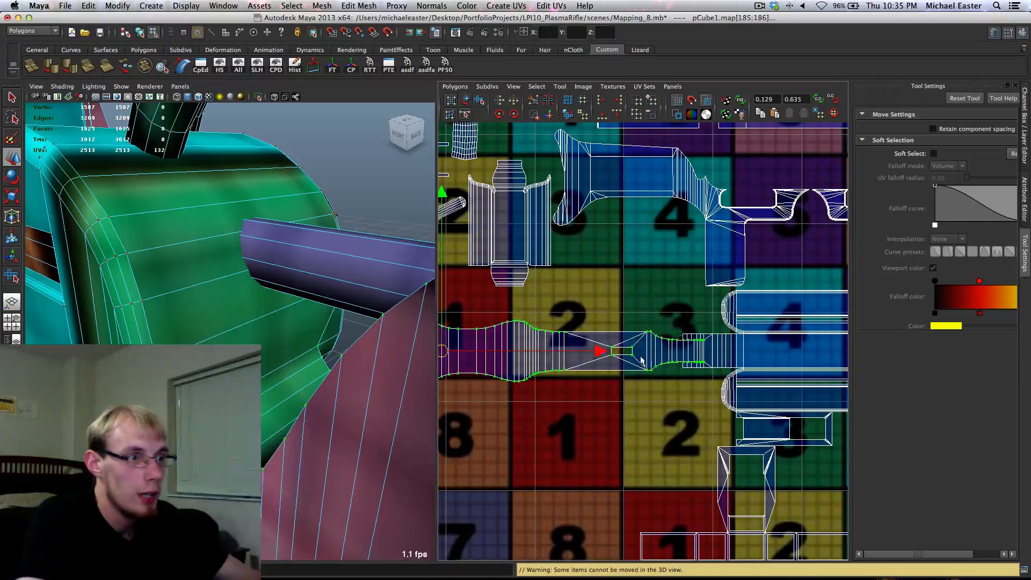
scroll(554, 354, "down", 3)
scroll(553, 353, "down", 3)
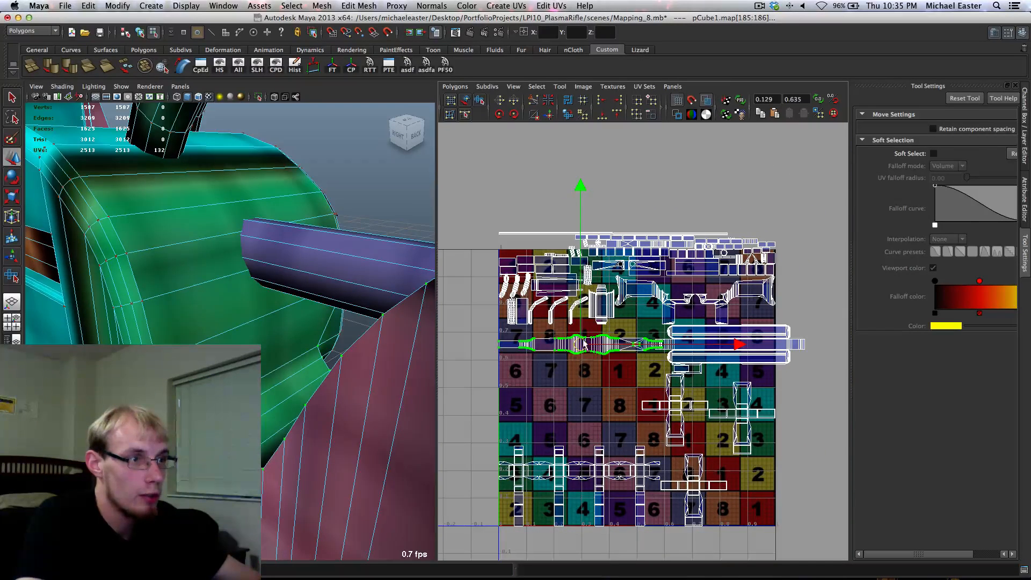
left_click_drag(585, 344, 586, 421)
middle_click_drag(587, 423, 594, 361, "alt")
scroll(594, 361, "up", 5)
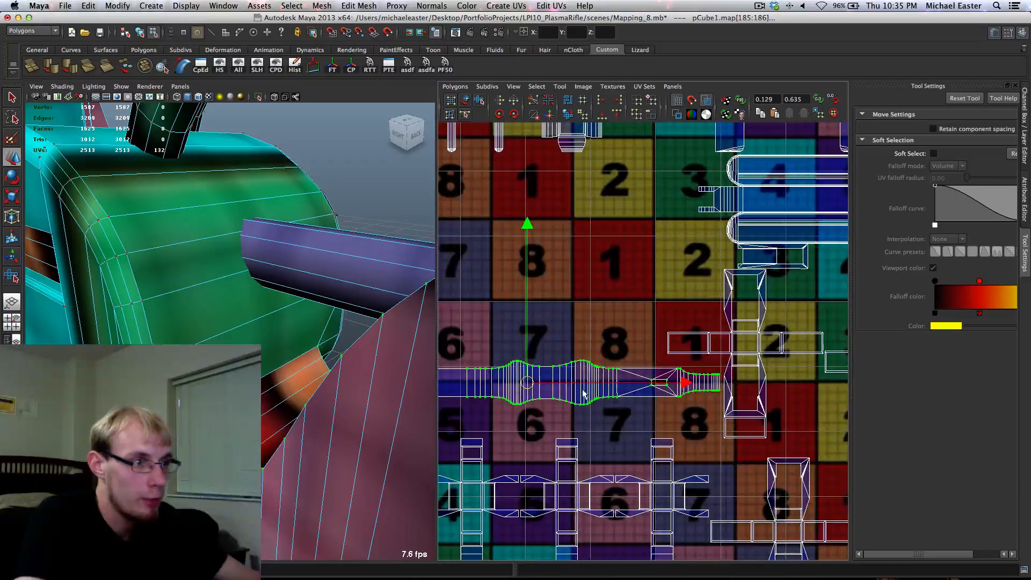
Enlarge the UV Texture Editor and move the second narrow cross shell up and toward the first so their side arms interlock
middle_click_drag(518, 450, 794, 352, "alt")
scroll(730, 390, "up", 2)
key("space")
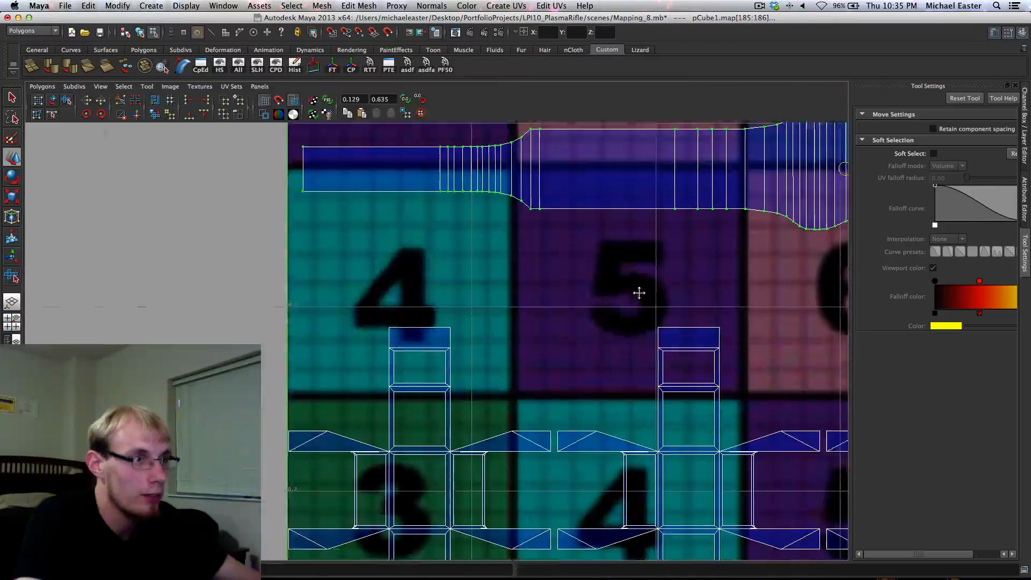
middle_click_drag(637, 292, 471, 240, "alt")
left_click_drag(459, 260, 473, 279)
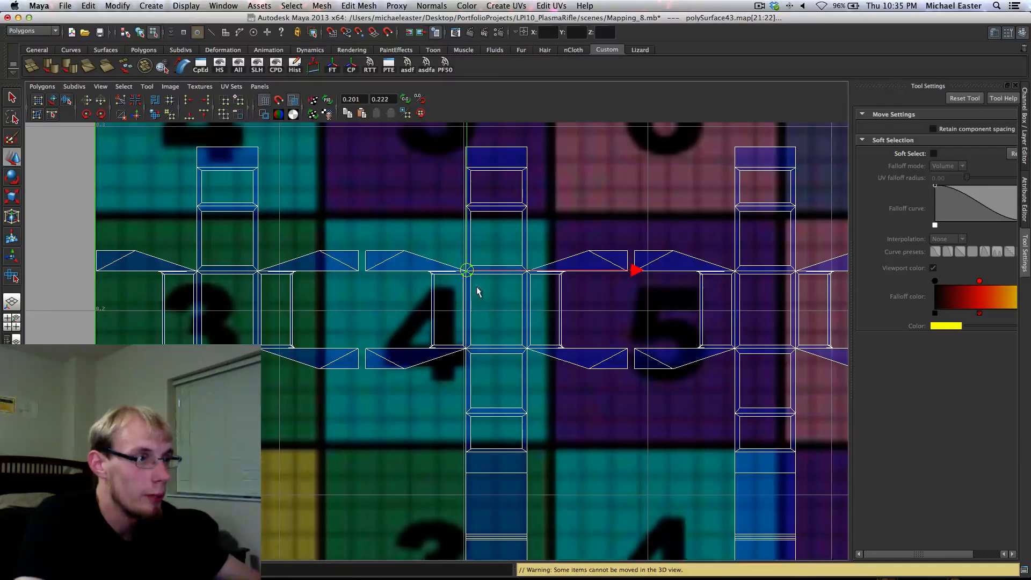
right_click(470, 312, "ctrl")
right_click_drag(568, 289, 568, 289, "ctrl")
scroll(477, 294, "down", 3)
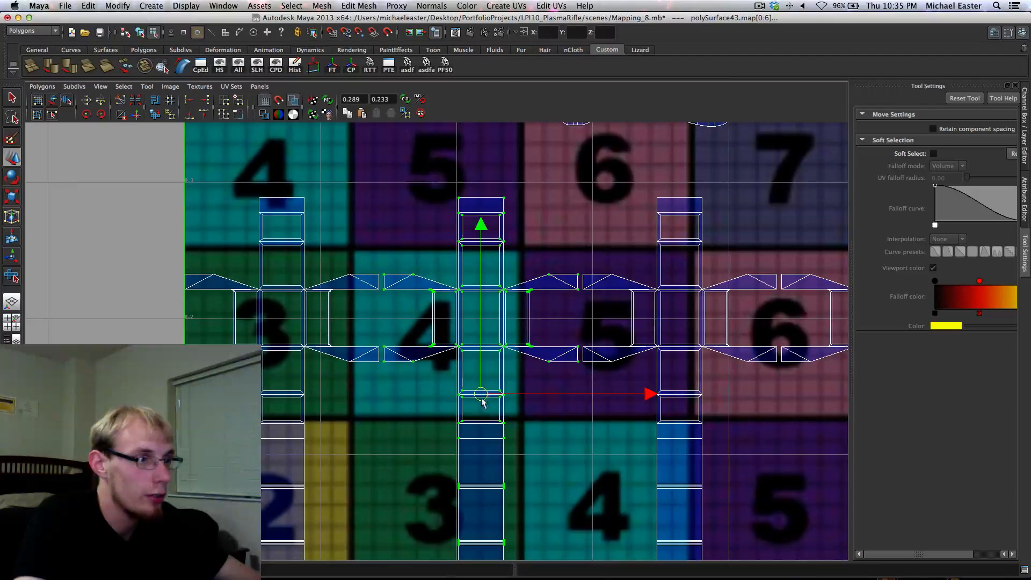
left_click_drag(479, 396, 435, 345)
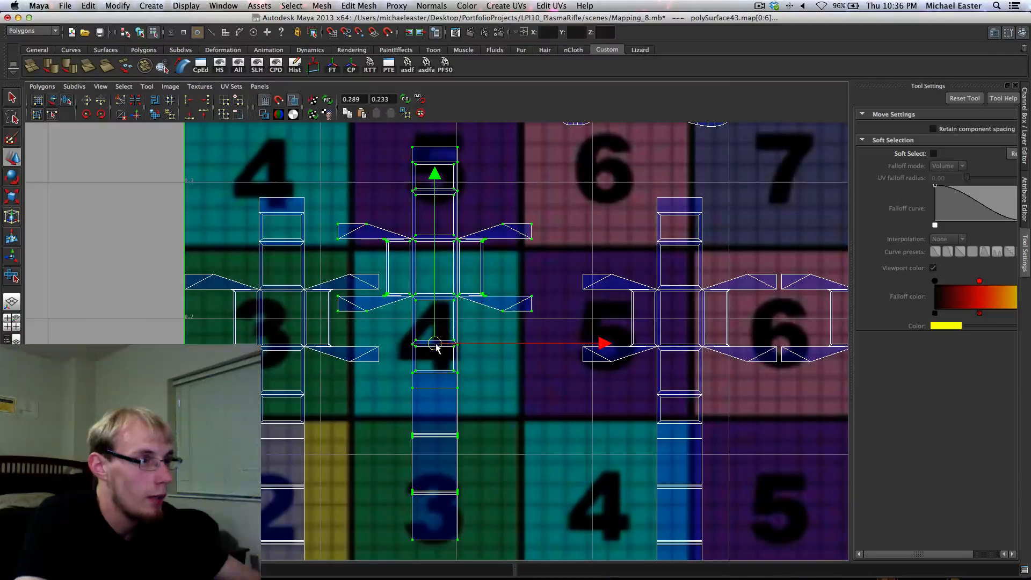
Check the gap between the interlocked shells and move the third narrow cross shell close beside the second, staggering their arms
middle_click_drag(334, 338, 444, 379, "alt")
scroll(438, 383, "up", 6)
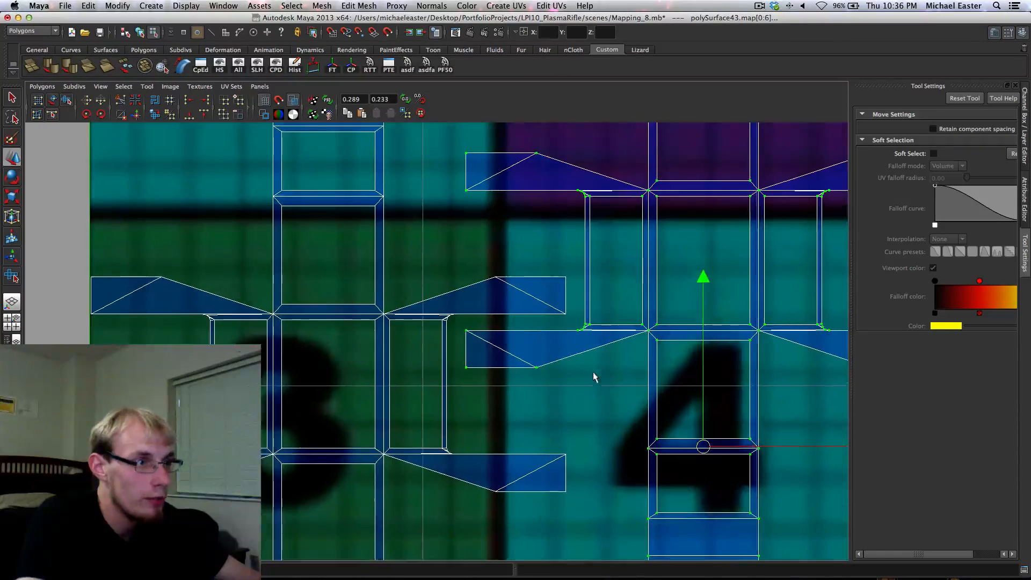
middle_click_drag(685, 467, 373, 367, "alt")
middle_click_drag(699, 354, 378, 465, "alt")
scroll(378, 465, "down", 5)
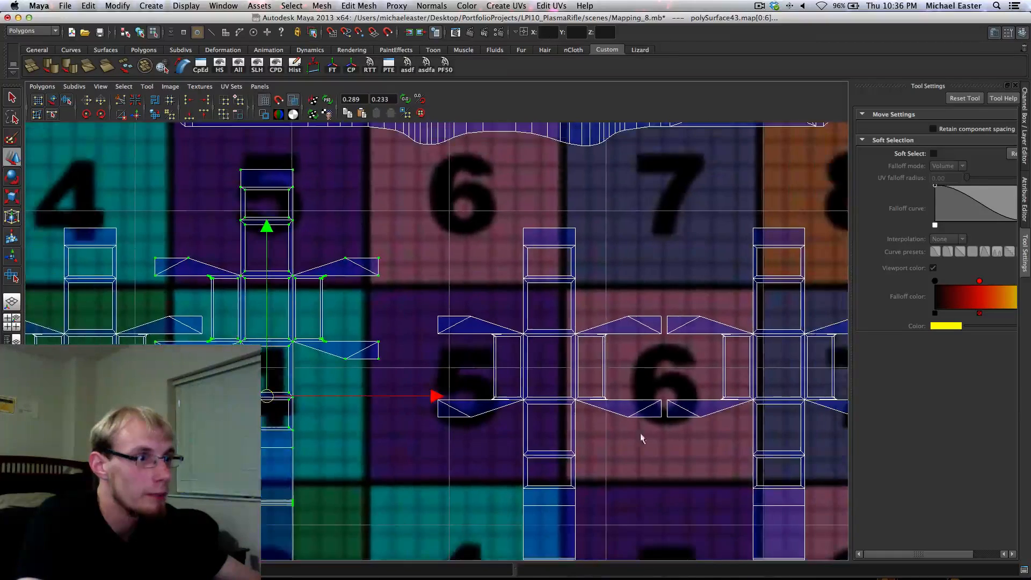
middle_click_drag(527, 272, 421, 226, "alt")
scroll(411, 268, "down", 2)
middle_click_drag(391, 261, 390, 205, "alt")
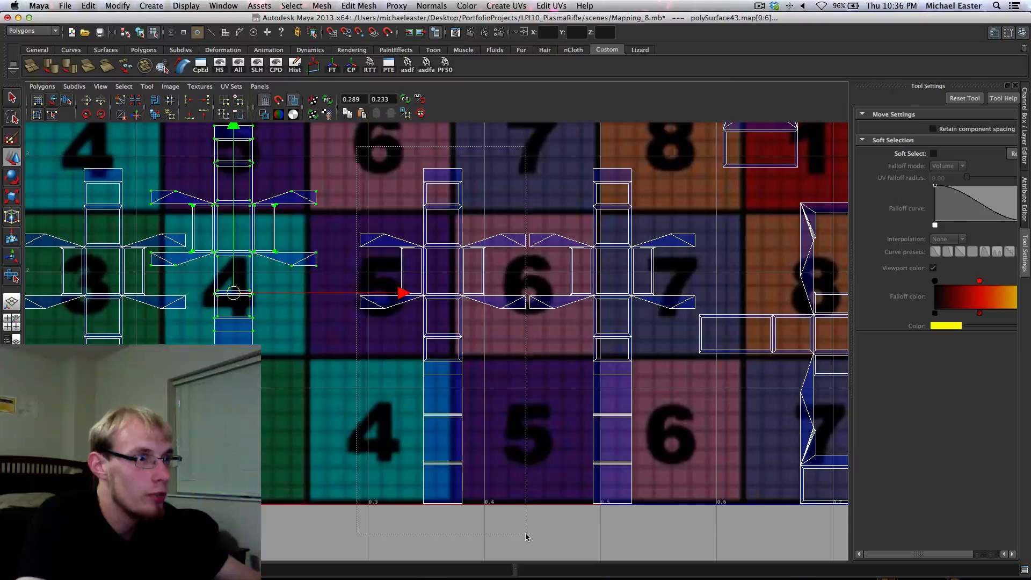
left_click_drag(527, 533, 344, 153)
middle_click_drag(392, 331, 442, 425, "alt")
left_click_drag(499, 435, 421, 415)
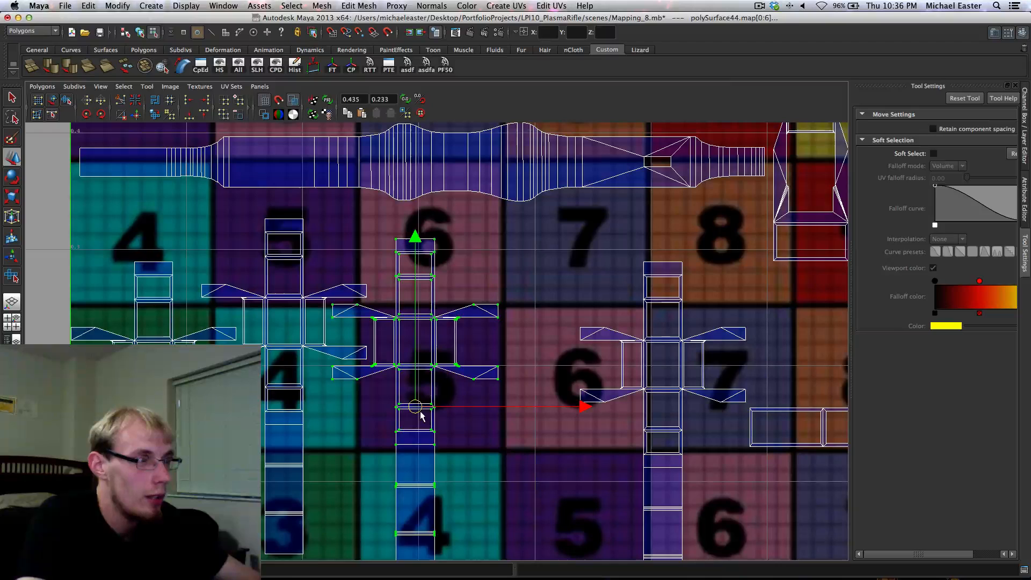
Move the fourth narrow cross shell next to the third, slightly higher so that their arms interlock without touching
middle_click_drag(422, 415, 365, 419, "alt")
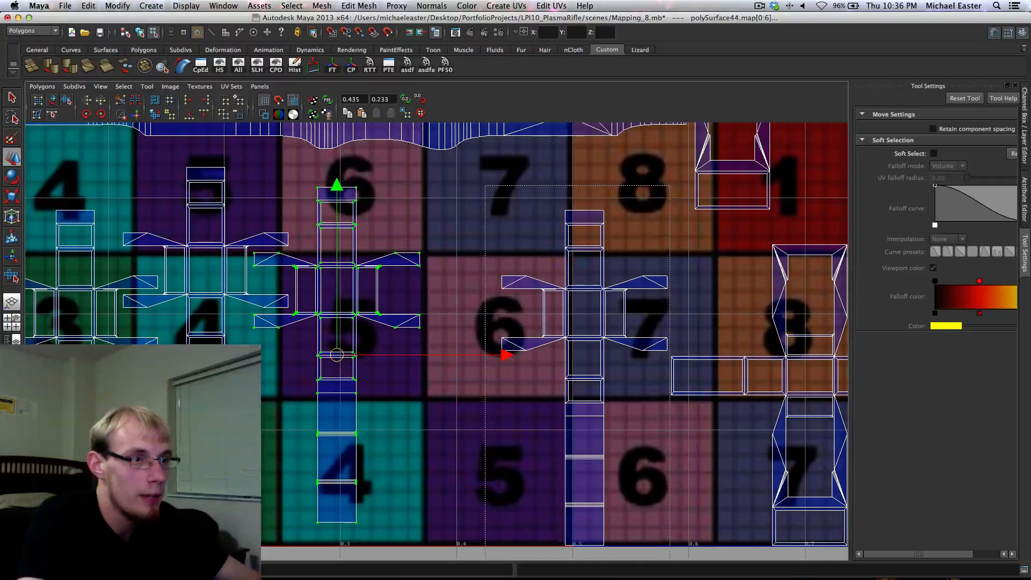
left_click_drag(670, 564, 670, 566)
left_click_drag(584, 378, 465, 334)
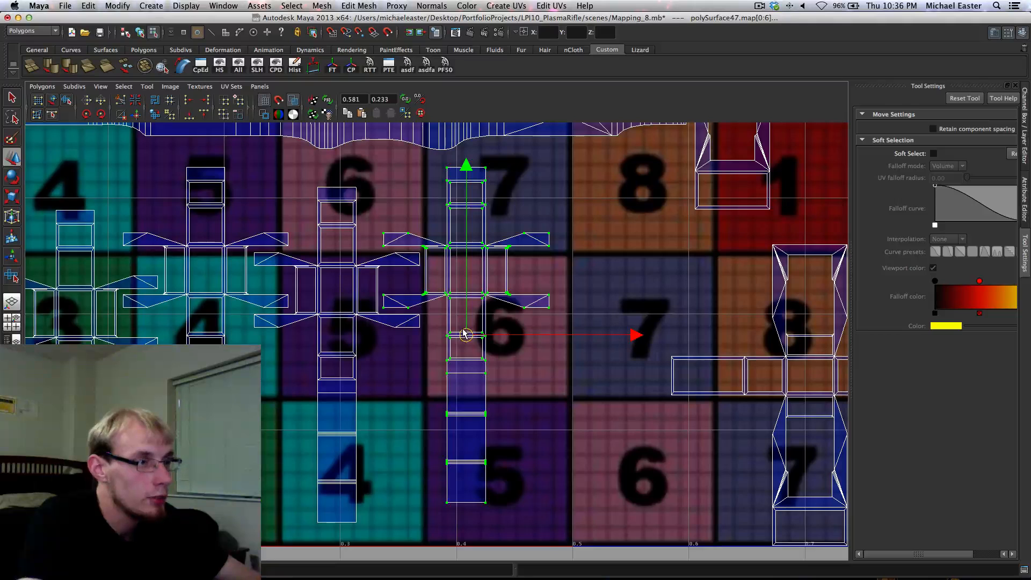
left_click_drag(464, 333, 466, 333)
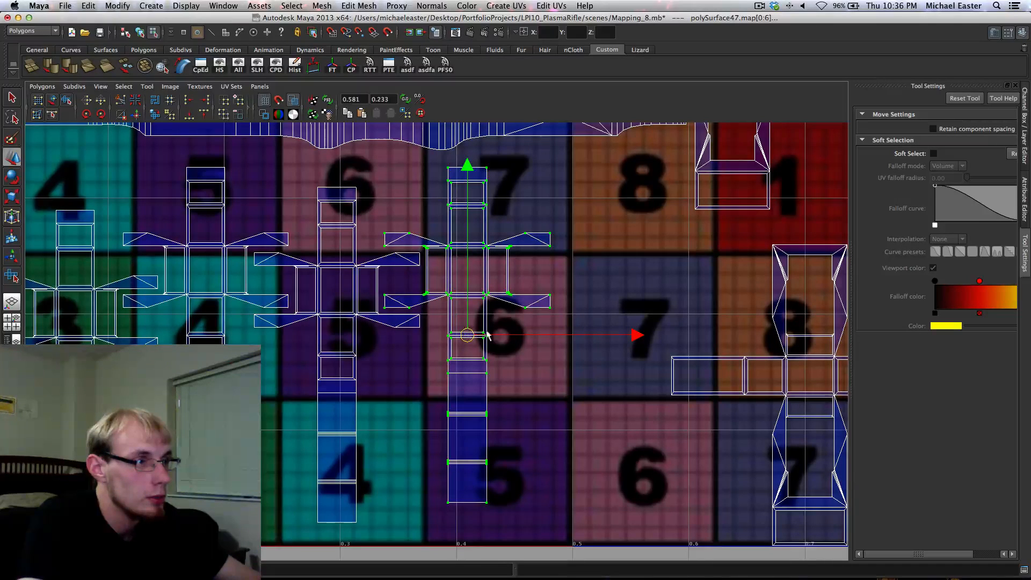
Move the lowest wide cross shell toward the row of narrow cross shells, closing the gap beside the fourth one
middle_click_drag(577, 349, 306, 334, "alt")
scroll(491, 368, "down", 3)
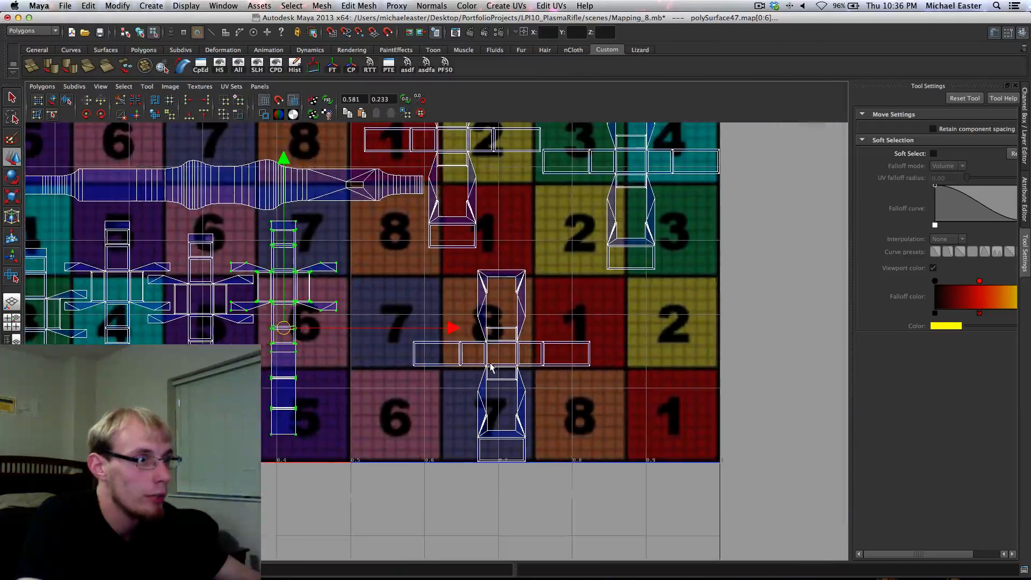
middle_click_drag(494, 337, 501, 350, "alt")
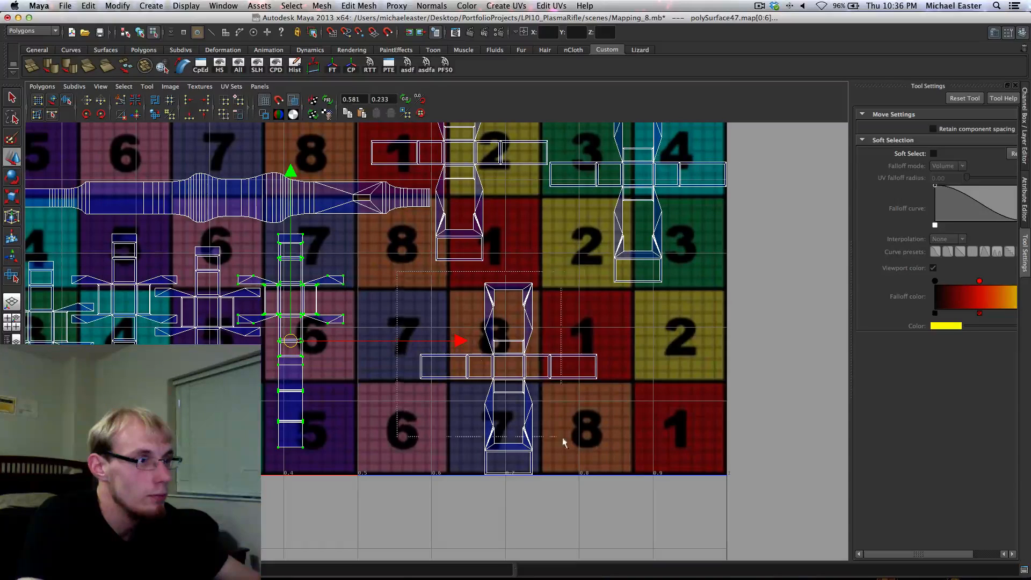
left_click_drag(602, 484, 604, 480)
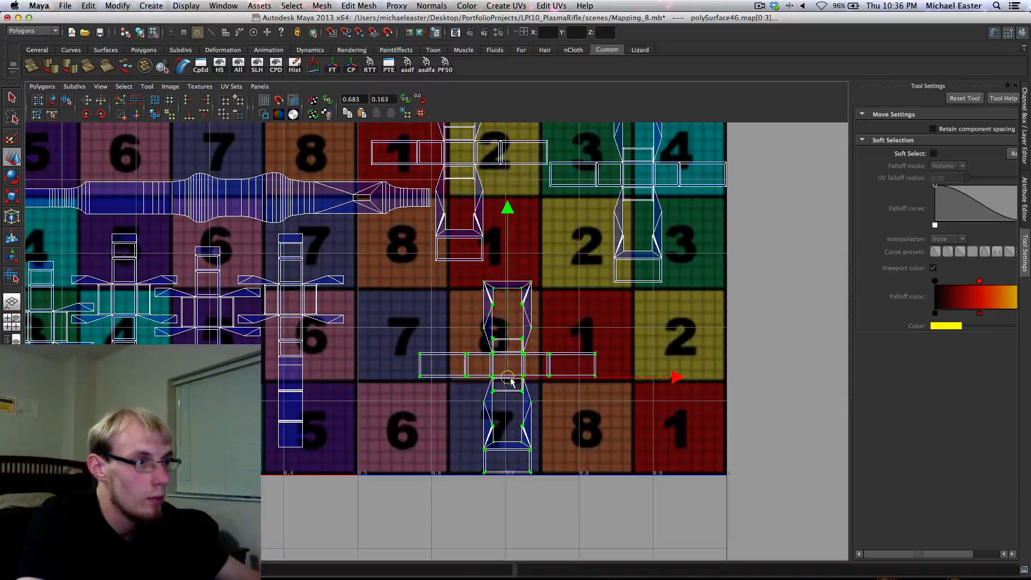
left_click_drag(514, 384, 407, 361)
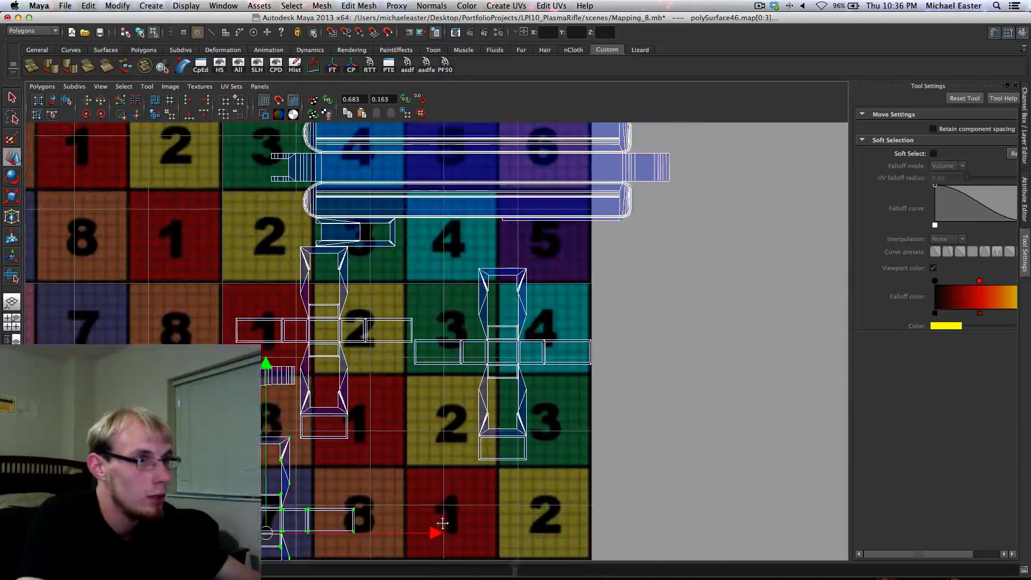
Move the wide cross shell near the square's edge down beside the lowest one, offsetting it upward so their arms interlock
left_click_drag(446, 326, 540, 415)
right_click_drag(525, 431, 613, 373, "ctrl")
middle_click_drag(478, 427, 555, 274, "alt")
left_click_drag(548, 229, 431, 366)
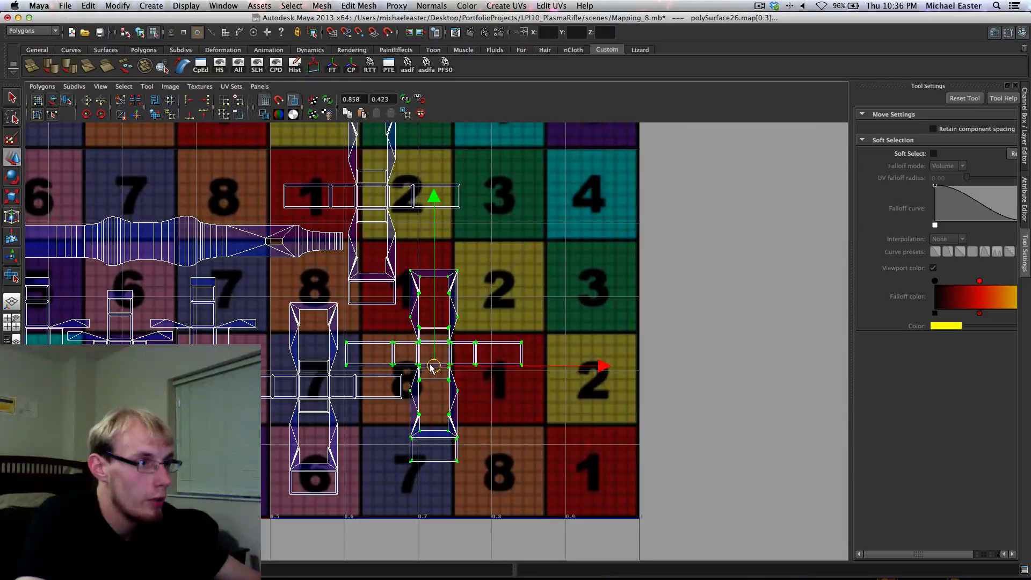
scroll(430, 349, "down", 1)
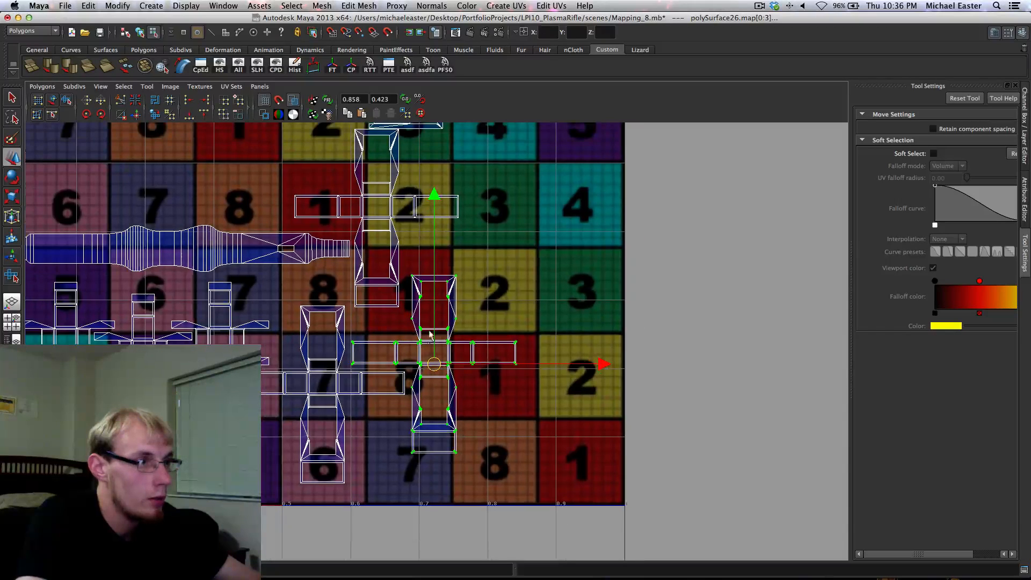
Move the remaining wide cross shell across the other two and place it just above the outermost one's side arm
left_click(385, 218)
left_click_drag(385, 218, 540, 395)
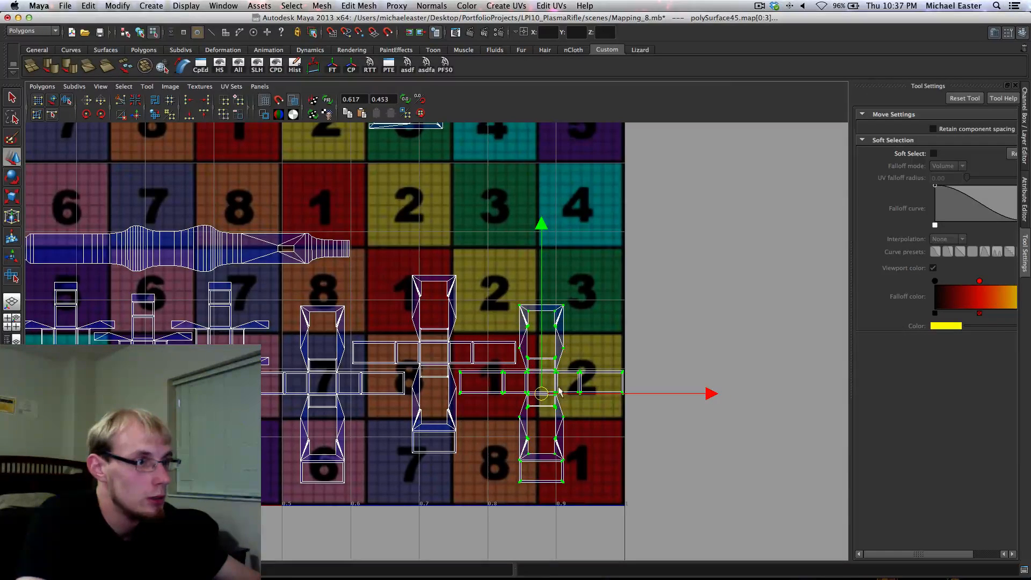
left_click_drag(538, 392, 486, 239)
middle_click_drag(380, 162, 414, 287, "alt")
left_click_drag(522, 368, 520, 370)
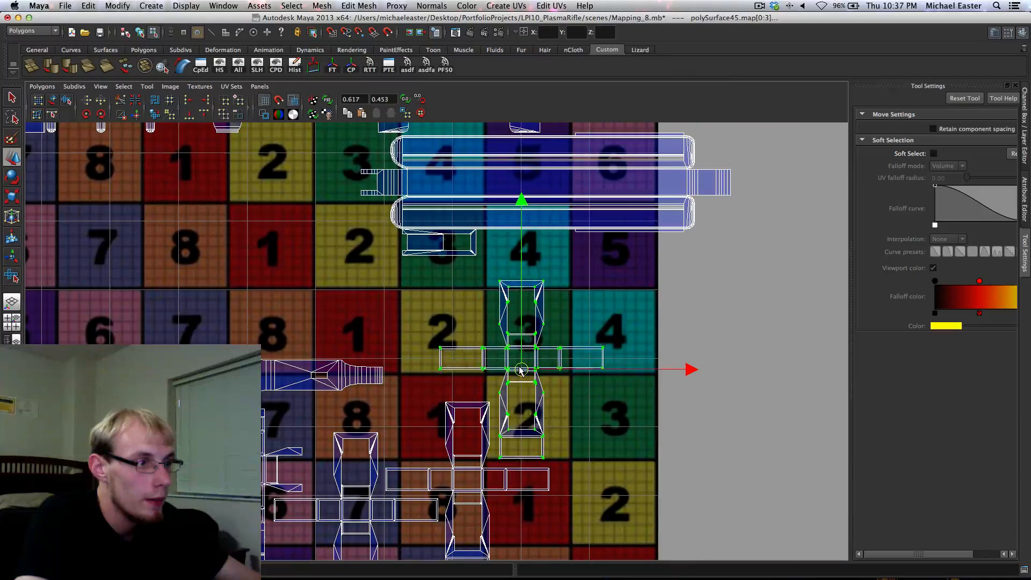
Move the winged ribbed plane shell from the upper cluster into the gap below the uppermost wide cross shell
middle_click_drag(460, 344, 520, 492, "alt")
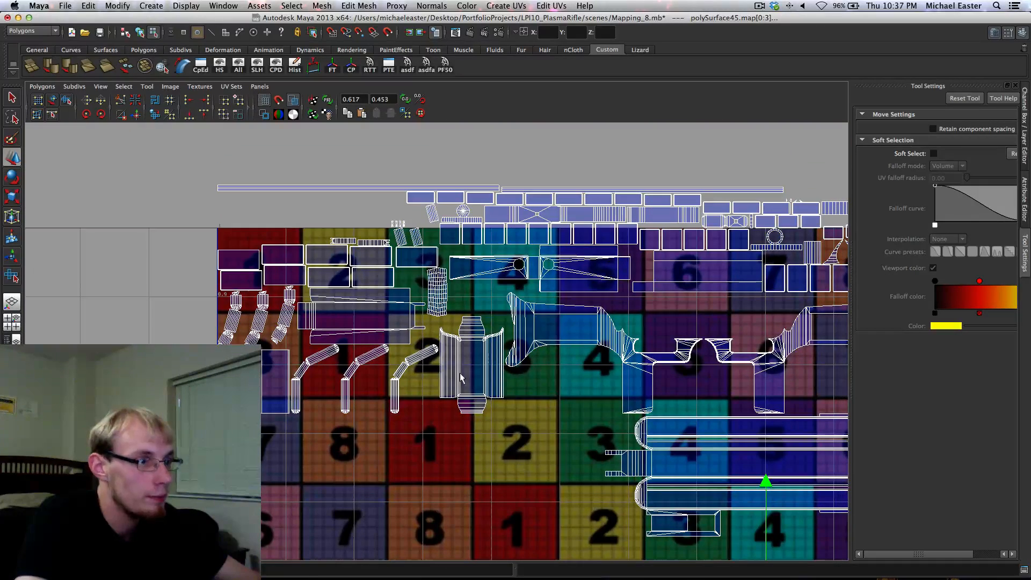
right_click_drag(491, 409, 488, 354, "ctrl")
middle_click_drag(488, 354, 358, 143, "alt")
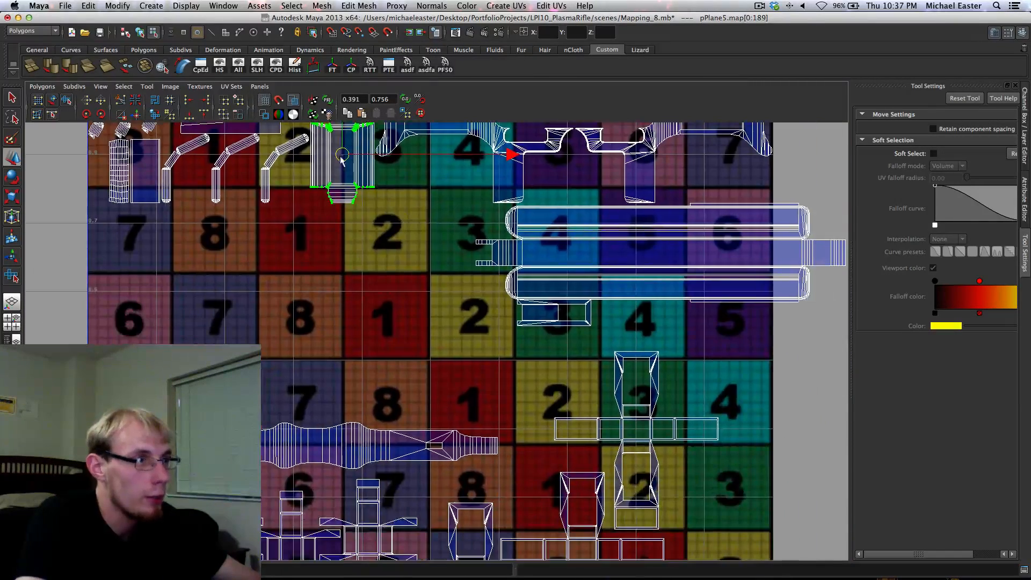
left_click_drag(342, 160, 709, 489)
middle_click_drag(709, 489, 571, 299, "alt")
left_click_drag(571, 298, 502, 436)
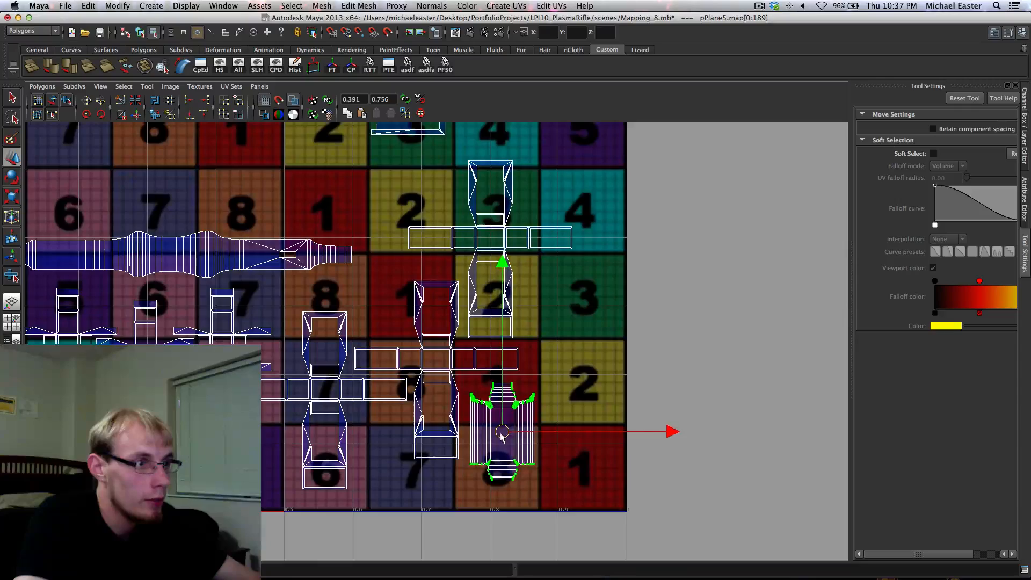
Move the rounded bar shell group inside the texture square above the long tapered strip, and nudge the group and strip together
middle_click_drag(317, 134, 492, 457, "alt")
mouse_move(460, 335)
middle_mouse_down("alt")
mouse_move(456, 421)
mouse_move(361, 407)
middle_mouse_up("alt")
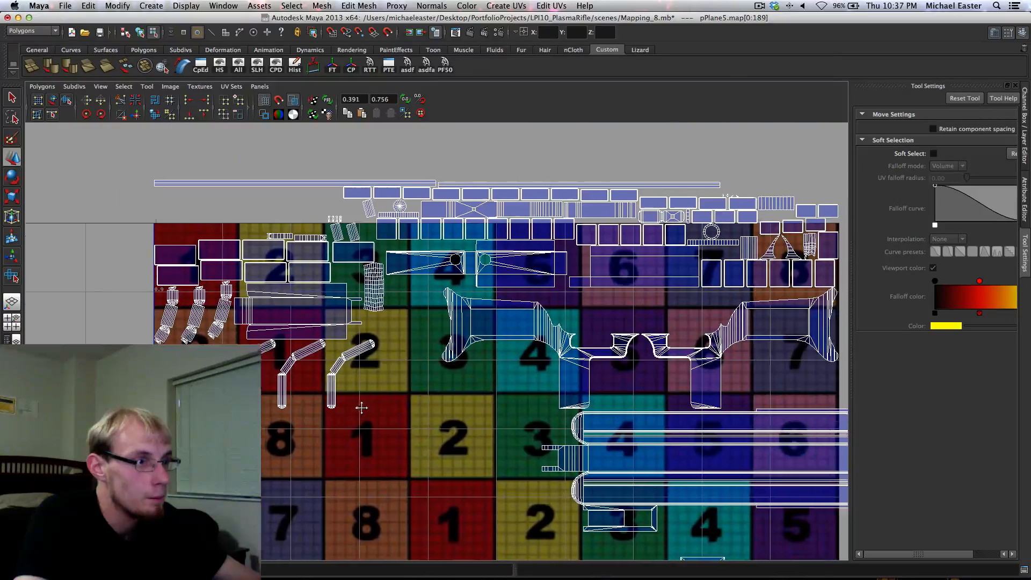
middle_click_drag(555, 445, 253, 285, "alt")
middle_click_drag(437, 333, 700, 300, "alt")
right_click_drag(674, 304, 639, 322, "alt")
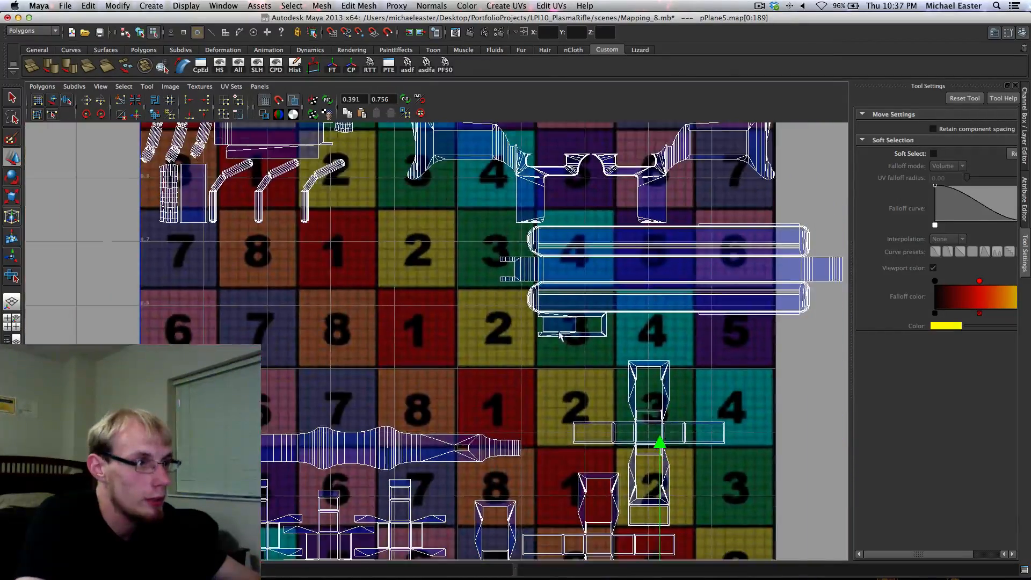
middle_click_drag(558, 368, 482, 255, "alt")
middle_click_drag(531, 343, 591, 422, "alt")
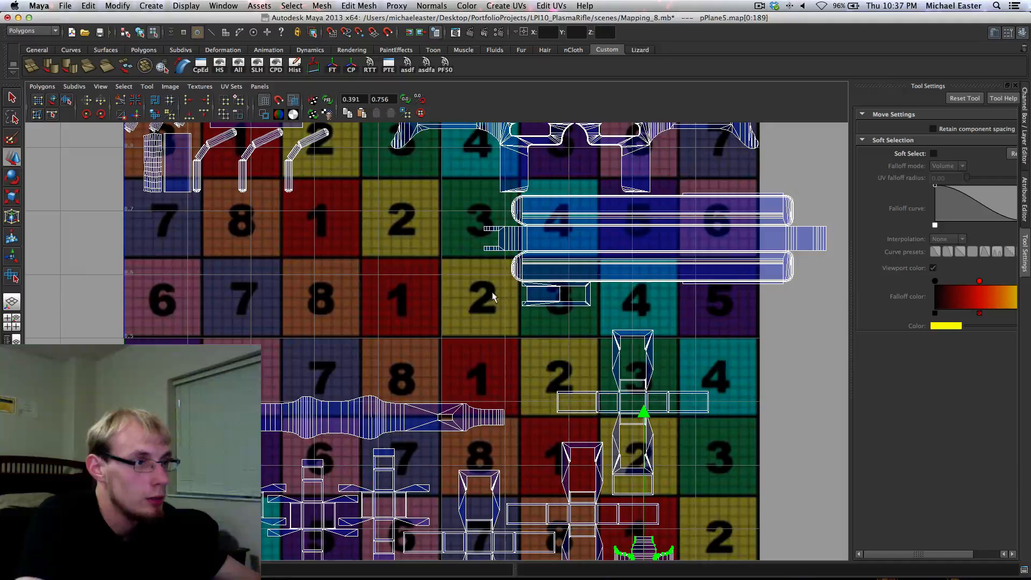
left_click_drag(516, 298, 525, 311)
right_click_drag(525, 310, 564, 284, "ctrl")
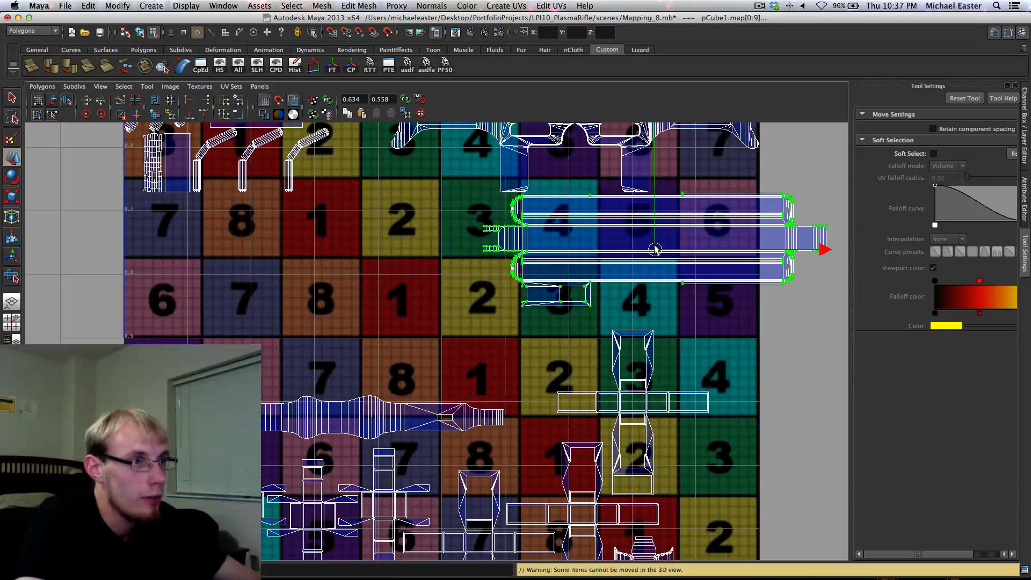
left_click_drag(654, 250, 305, 339)
left_click_drag(518, 444, 120, 393, "shift")
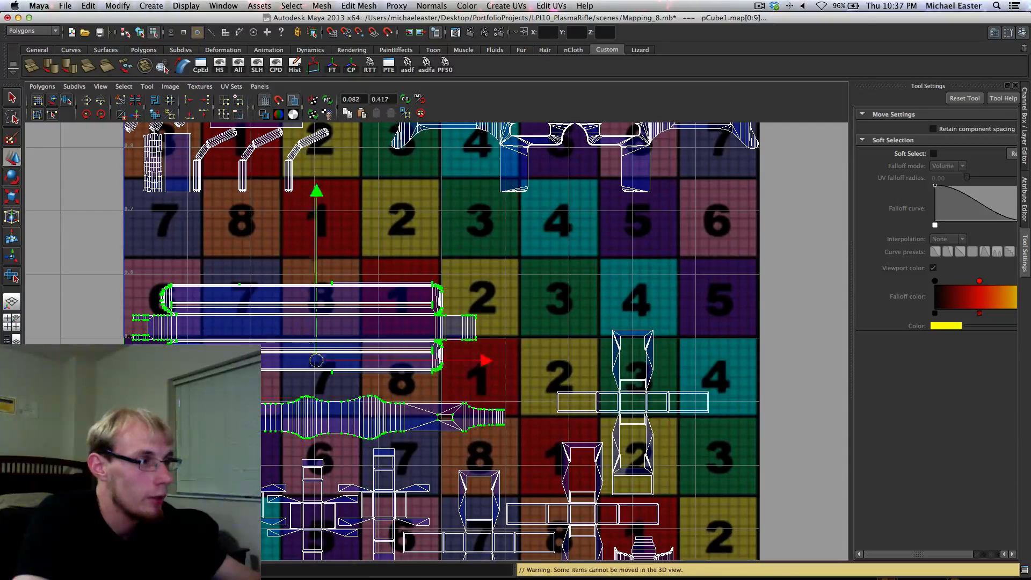
left_click_drag(317, 360, 317, 363)
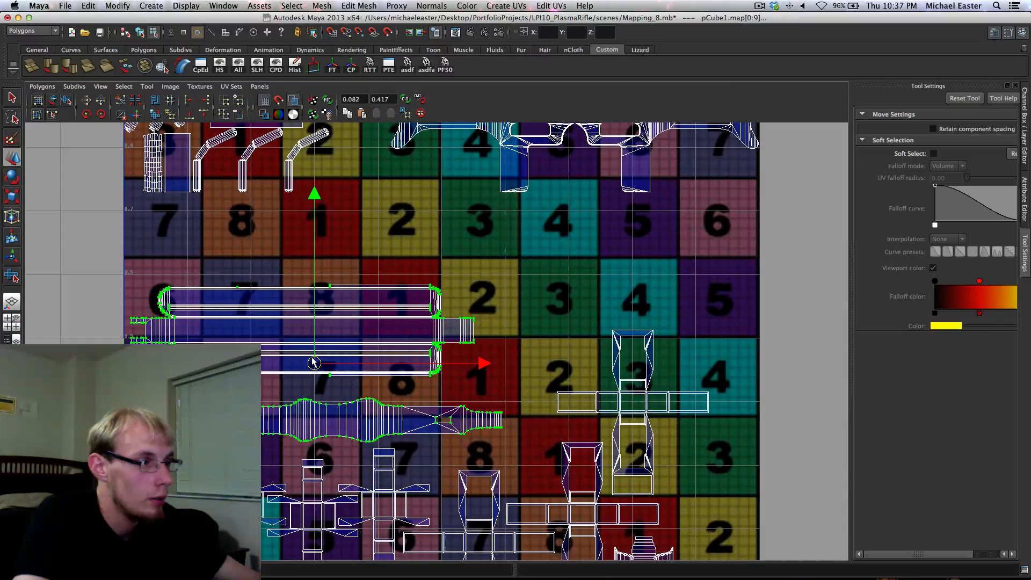
Move one of the two mirrored grip-shaped shells down into the free space beside the rounded bars, above the wide cross shells
middle_click_drag(470, 365, 359, 413, "alt")
middle_click_drag(399, 285, 430, 413, "alt")
scroll(433, 326, "down", 1)
left_click(435, 340)
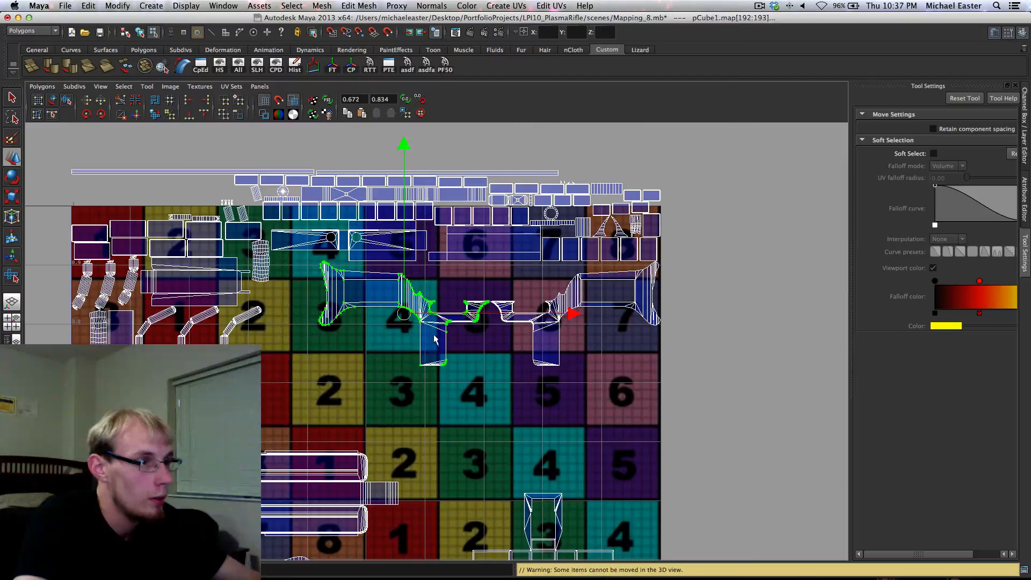
left_click_drag(412, 321, 467, 469)
middle_click_drag(468, 465, 495, 436, "alt")
Move the two curved gridded strip shells from the upper clusters into the gap between the rounded bars and the lowered grip shell's handle
middle_click_drag(284, 329, 330, 392, "alt")
left_click_drag(341, 307, 414, 493)
middle_click_drag(414, 493, 406, 164, "alt")
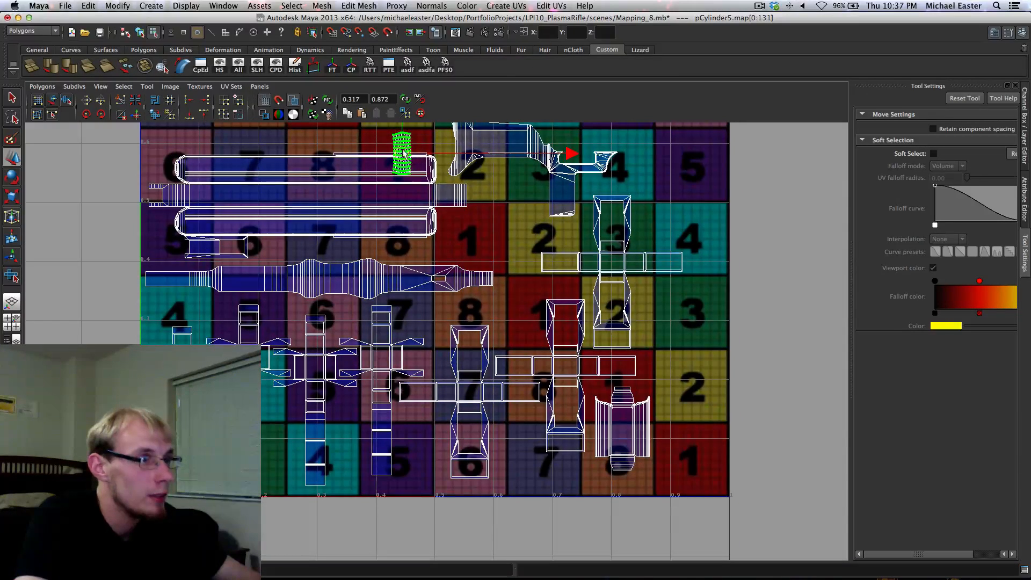
left_click_drag(404, 153, 476, 243)
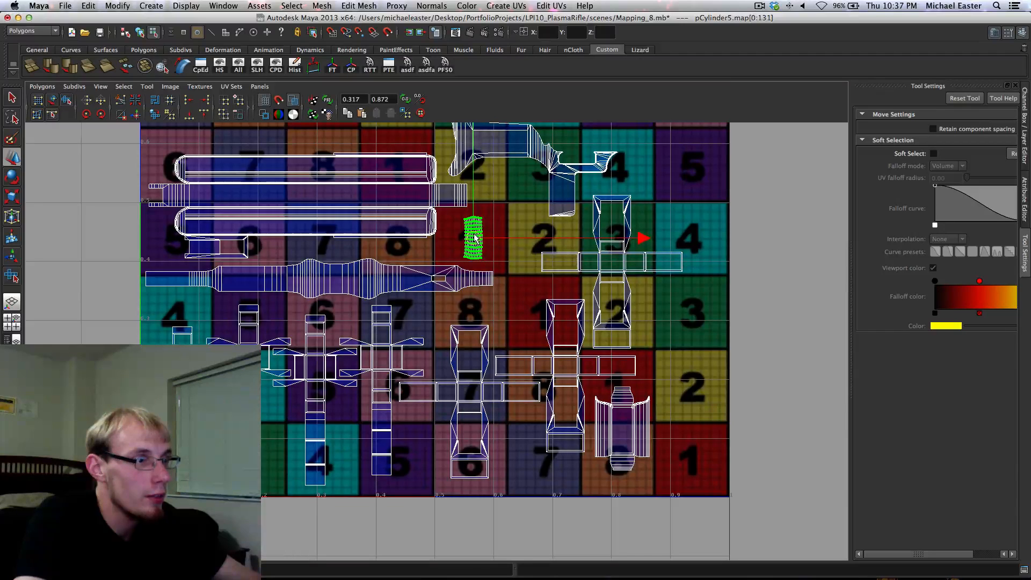
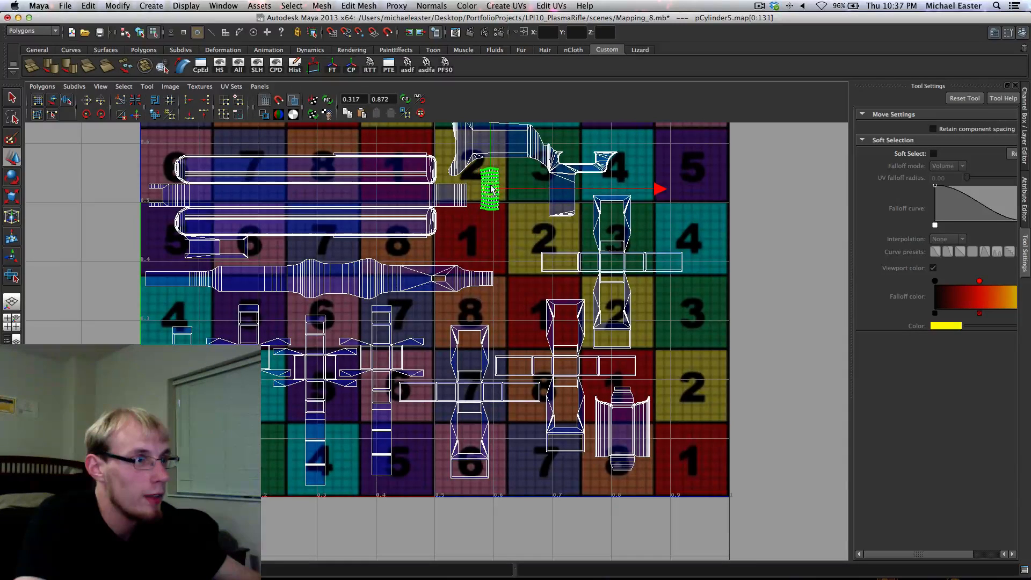
middle_click_drag(440, 165, 656, 319, "alt")
middle_click_drag(493, 213, 491, 269, "alt")
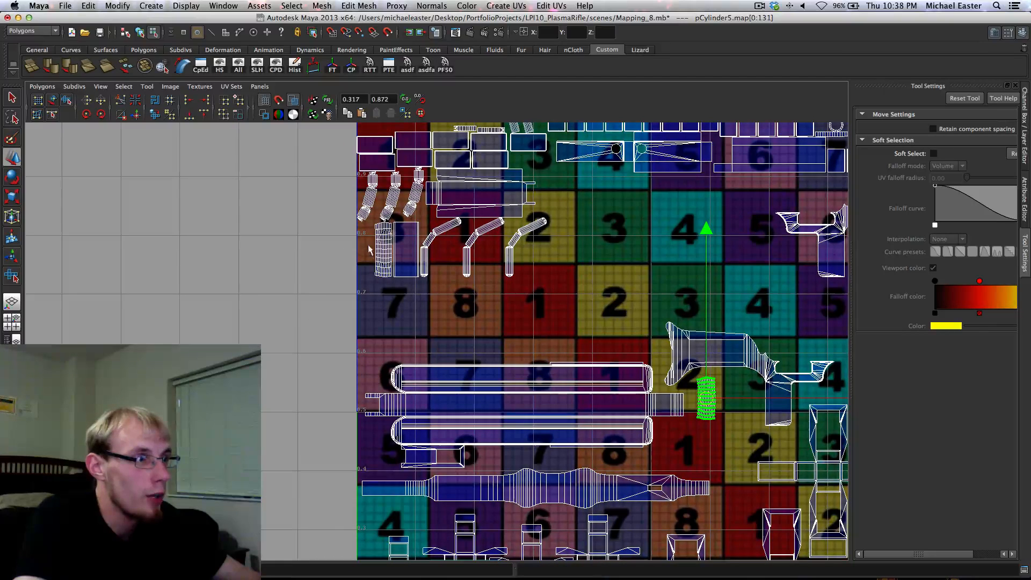
left_click_drag(377, 257, 735, 400)
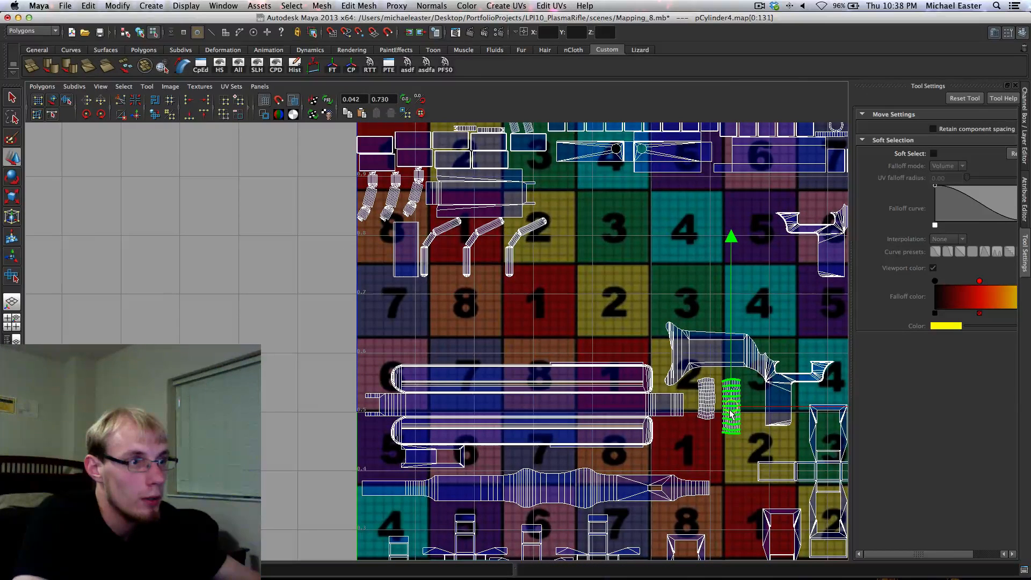
Examine the packed area and the shells still outside the texture square to judge the remaining free space
middle_click_drag(743, 395, 574, 393, "alt")
scroll(531, 375, "up", 3)
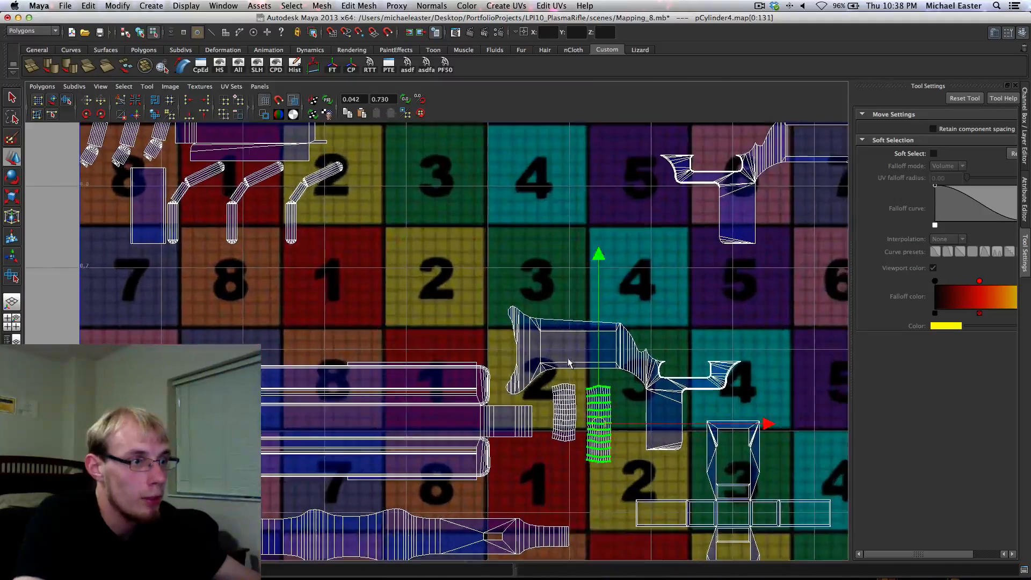
middle_click_drag(564, 248, 472, 415, "alt")
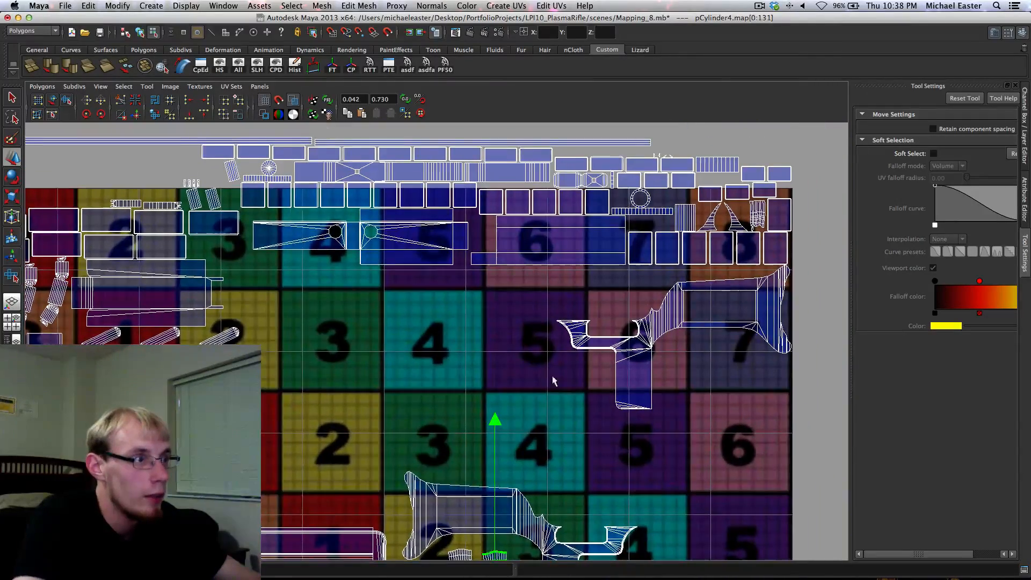
middle_click_drag(553, 378, 745, 411, "alt")
middle_click_drag(426, 377, 518, 169, "alt")
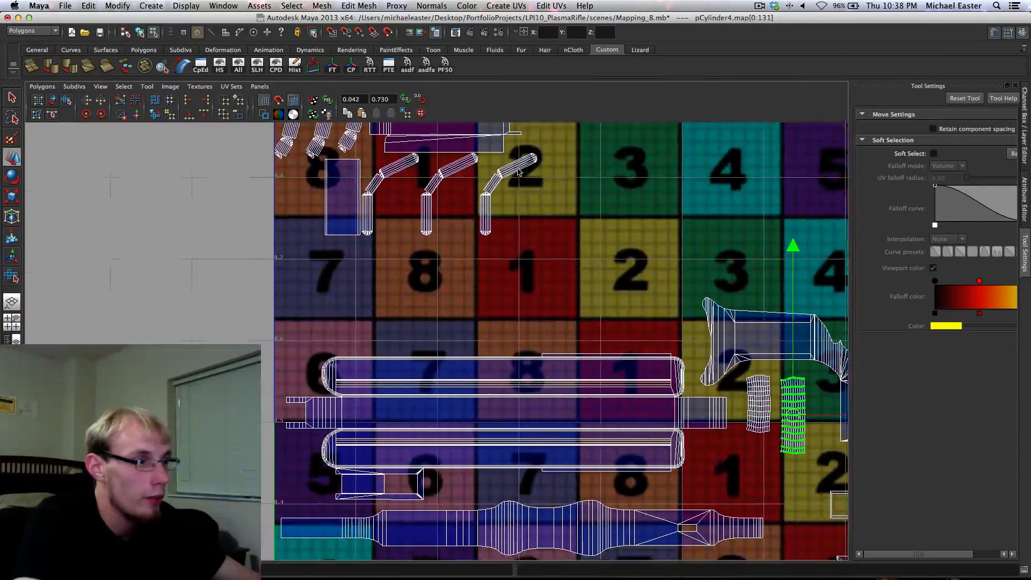
middle_click_drag(356, 164, 350, 278, "alt")
middle_click_drag(418, 343, 359, 369, "alt")
middle_click_drag(542, 345, 311, 347, "alt")
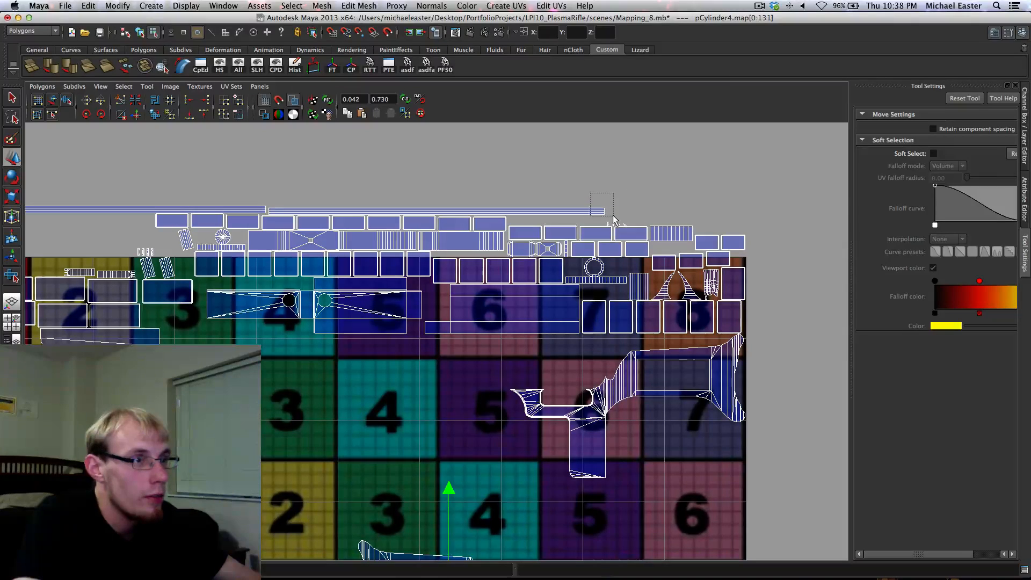
left_click_drag(613, 216, 614, 216)
middle_click_drag(470, 347, 459, 64, "alt")
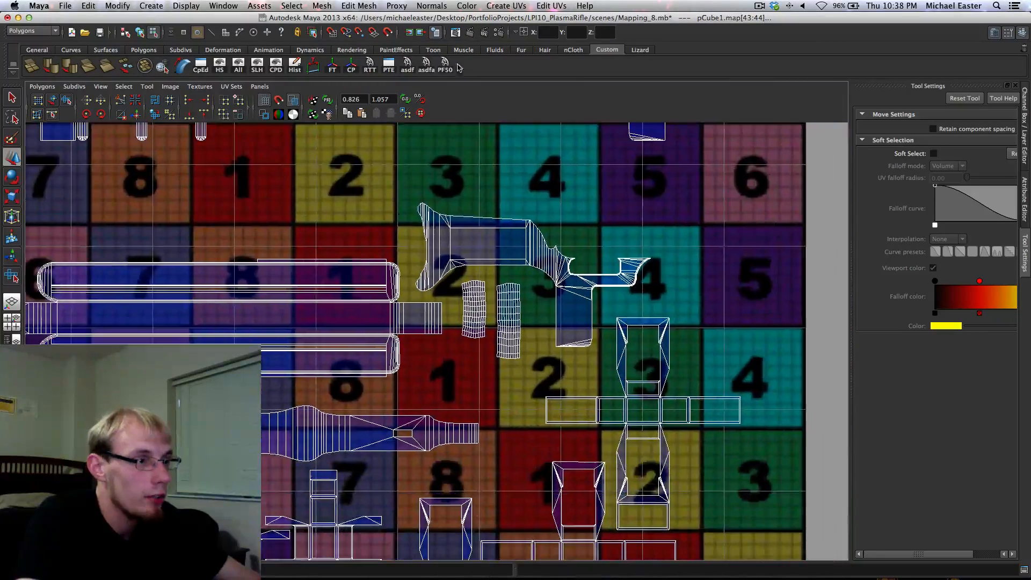
middle_click_drag(425, 289, 505, 260, "alt")
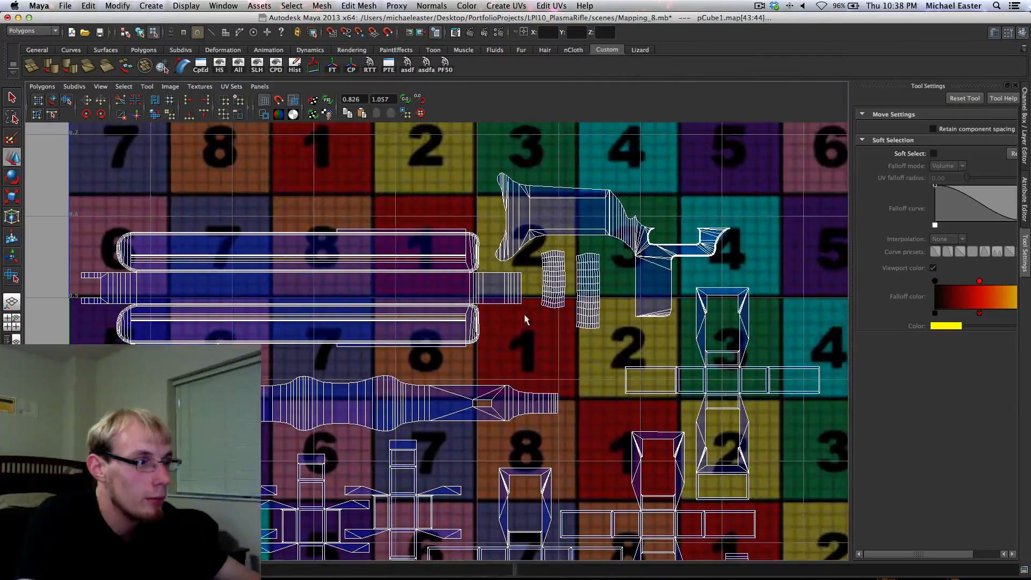
Move the second mirrored grip-shaped shell away from the texture square's side edge and place it just above the other grip shell
middle_click_drag(525, 316, 404, 410, "alt")
middle_click_drag(557, 301, 367, 438, "alt")
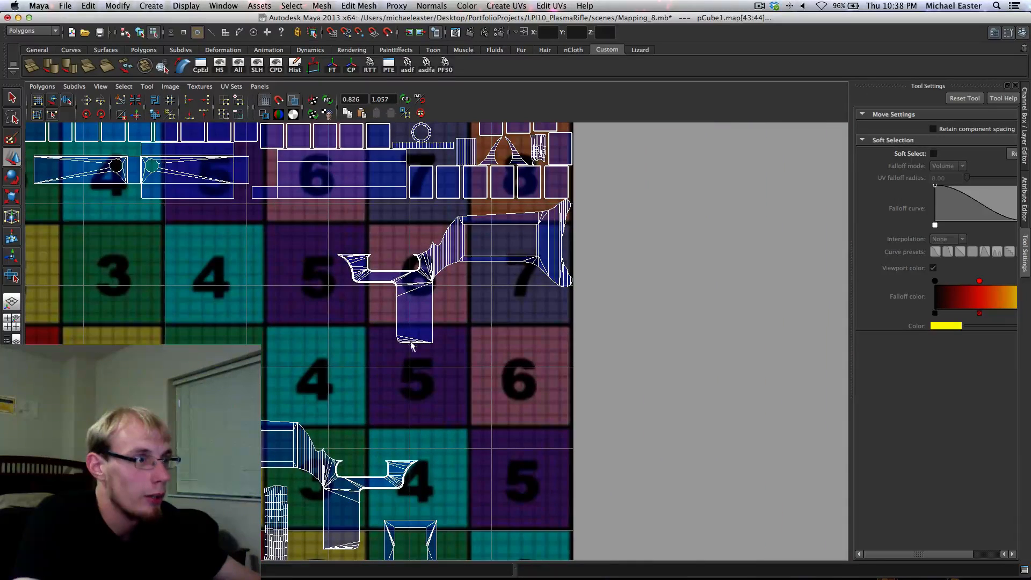
left_click_drag(396, 330, 403, 344)
right_click_drag(403, 344, 418, 336, "ctrl")
left_click_drag(459, 279, 190, 379)
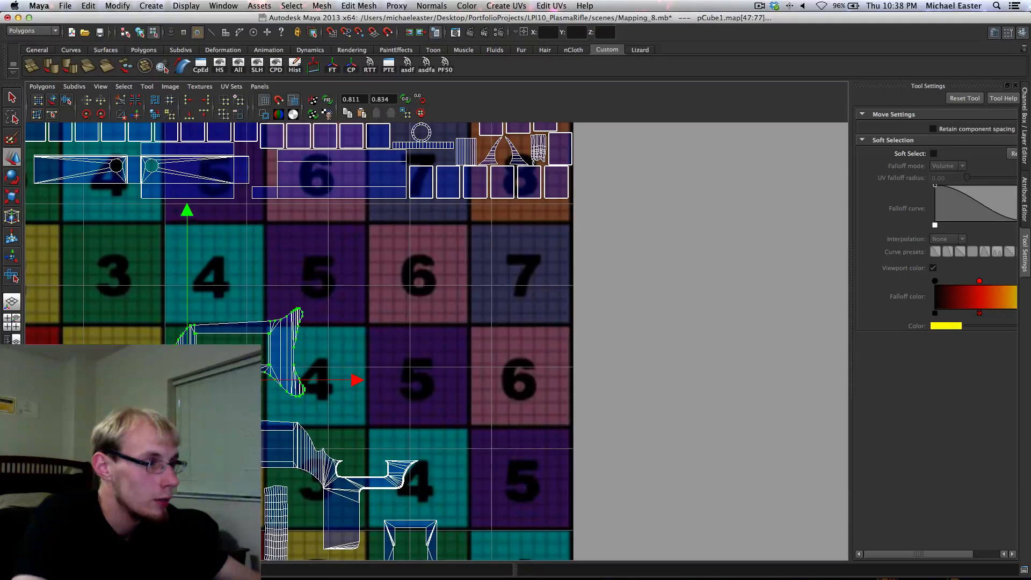
Move the innermost of the three bent tube shells down between the last narrow cross shell and the lowest wide cross, under its side arm
middle_click_drag(248, 384, 441, 327, "alt")
scroll(555, 372, "down", 5)
middle_click_drag(574, 391, 578, 412, "alt")
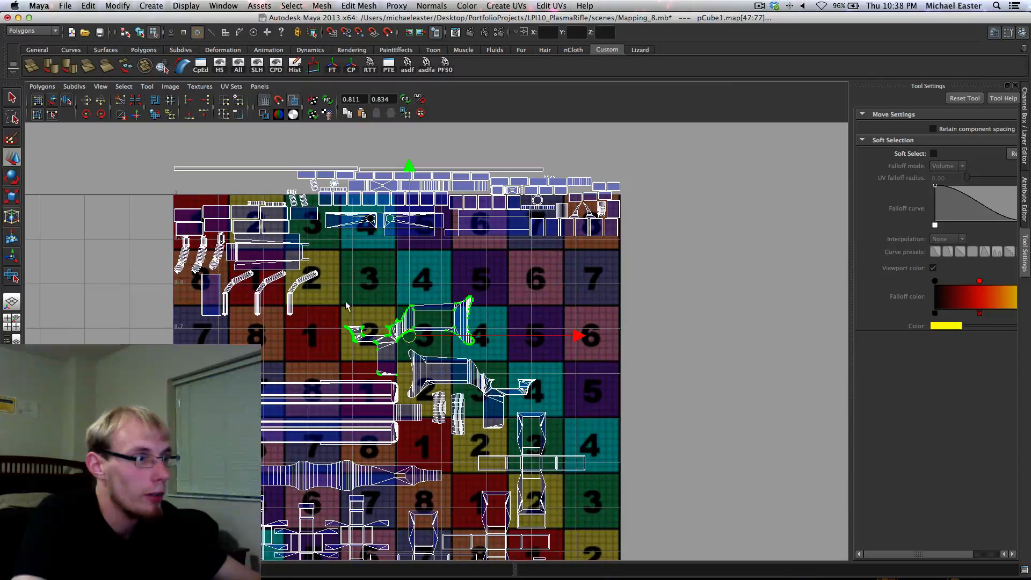
middle_click_drag(594, 361, 556, 217, "alt")
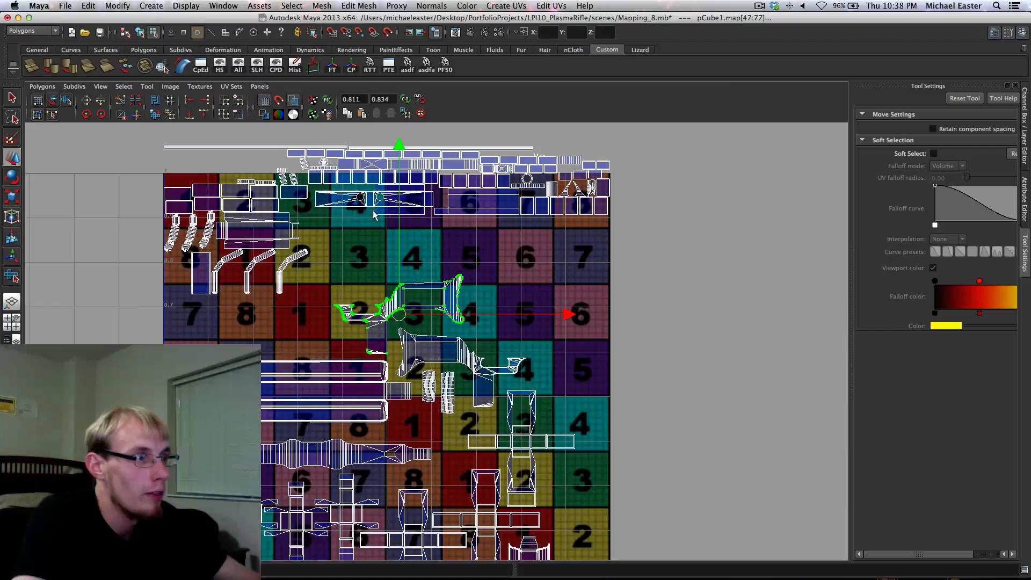
middle_click_drag(349, 219, 382, 178, "alt")
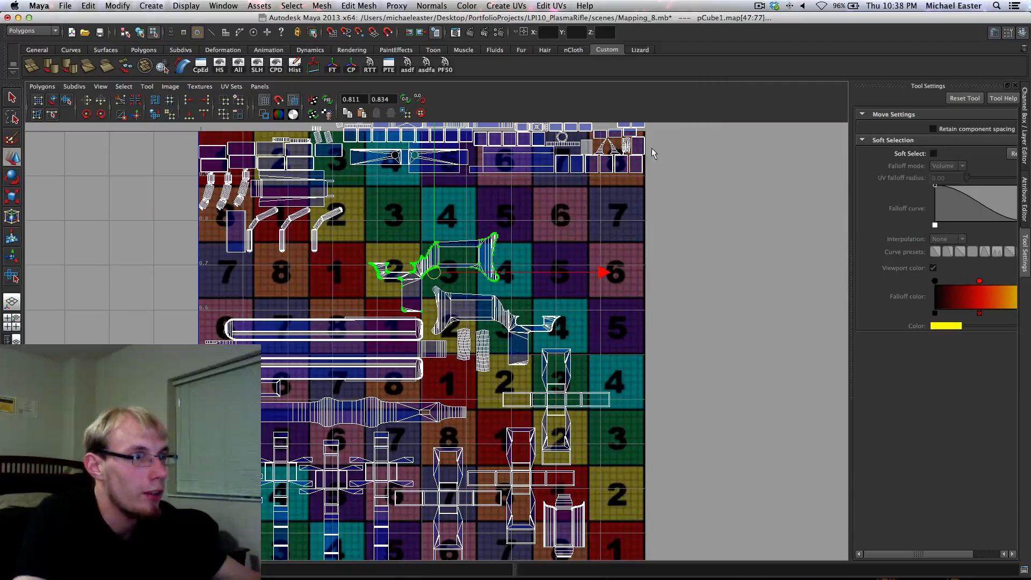
middle_click_drag(410, 236, 482, 239, "alt")
left_click(381, 256)
left_click_drag(381, 256, 392, 237)
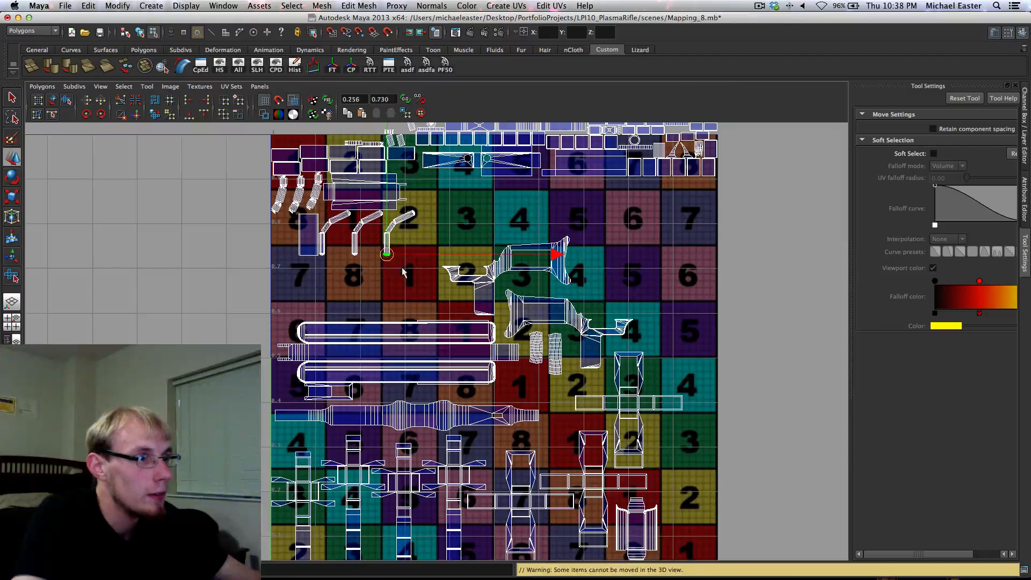
right_click_drag(392, 237, 400, 259, "ctrl")
left_click_drag(400, 235, 590, 444)
middle_click_drag(590, 444, 535, 231, "alt")
left_click_drag(531, 228, 425, 320)
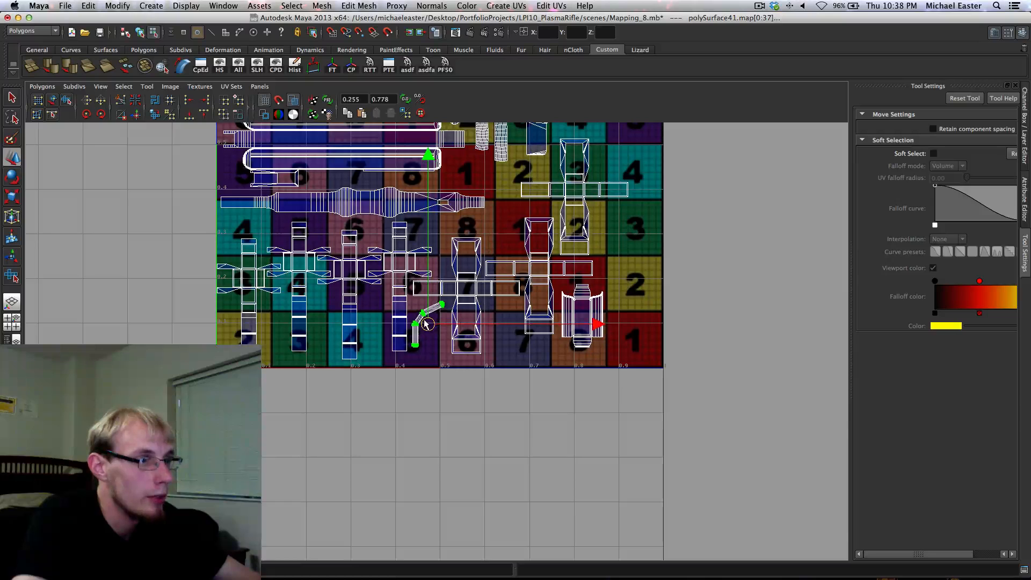
Move the middle bent tube shell down and set it close beside the first one, beneath the wide cross shell's side arm
middle_click_drag(331, 129, 410, 240, "alt")
middle_click_drag(365, 138, 369, 186, "alt")
left_click(383, 185)
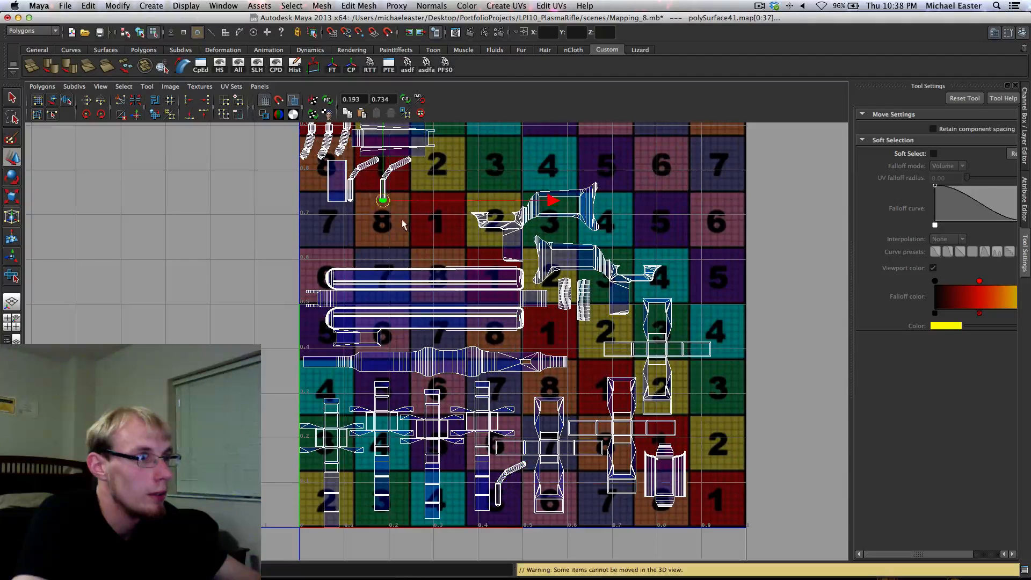
left_click_drag(379, 198, 520, 499)
middle_click_drag(520, 499, 523, 385, "alt")
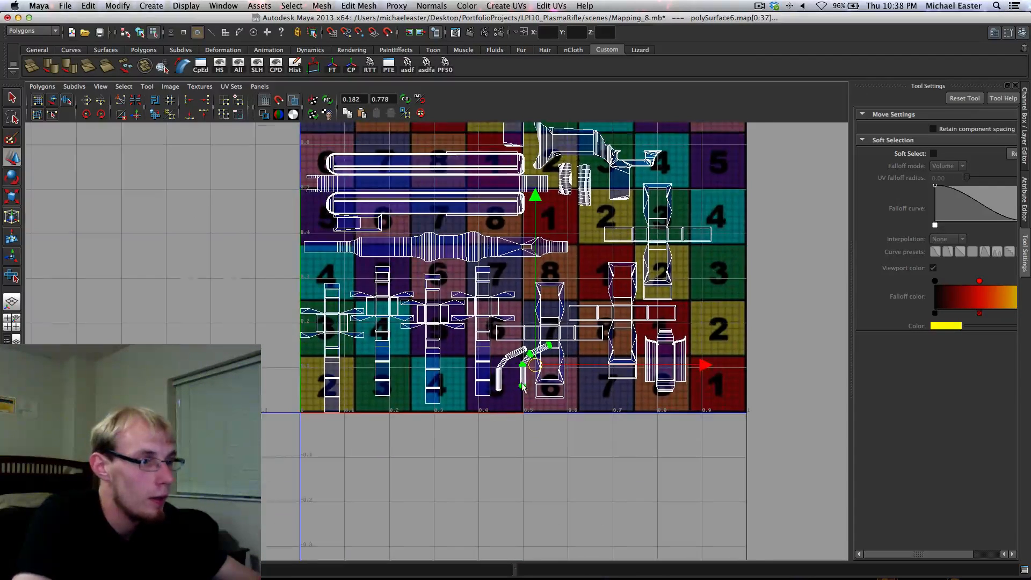
left_click_drag(533, 370, 515, 388)
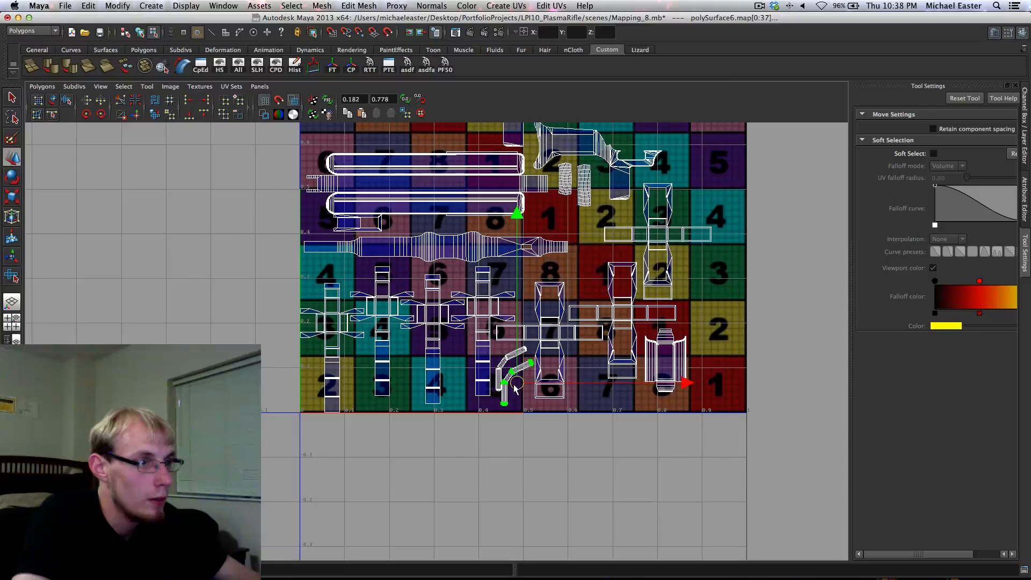
Rotate the second bent tube shell about 180 degrees and nudge it toward the first so the two curves face each other
key("e")
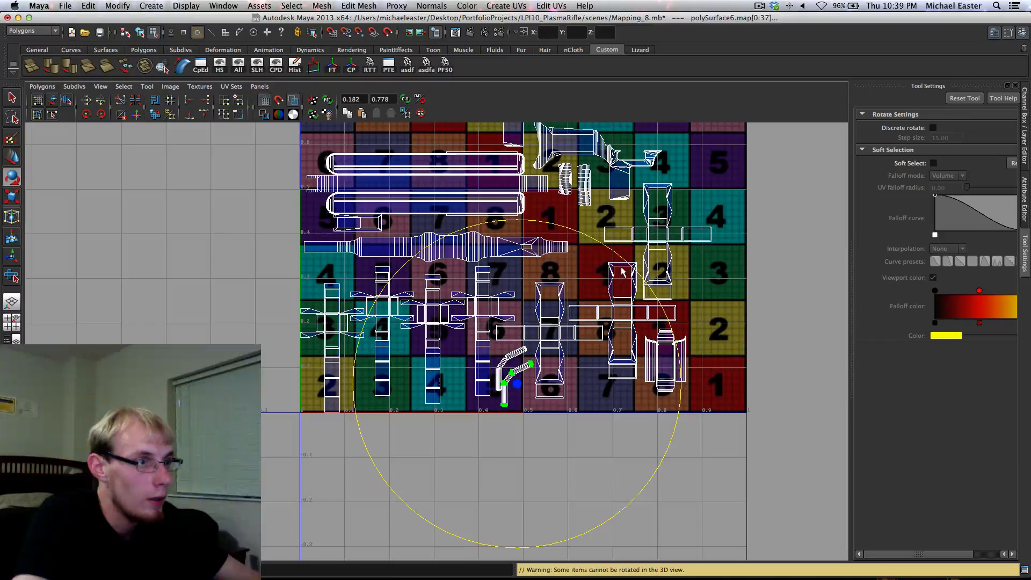
mouse_move(627, 267)
left_mouse_down()
mouse_move(675, 387)
mouse_move(537, 540)
mouse_move(408, 542)
mouse_move(345, 570)
left_mouse_up()
key("w")
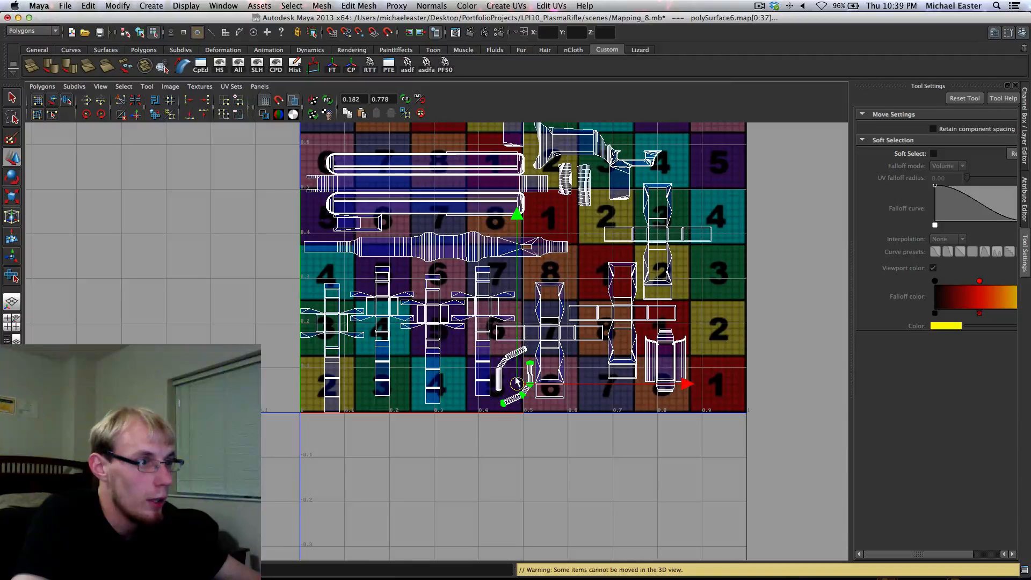
left_click_drag(517, 382, 512, 384)
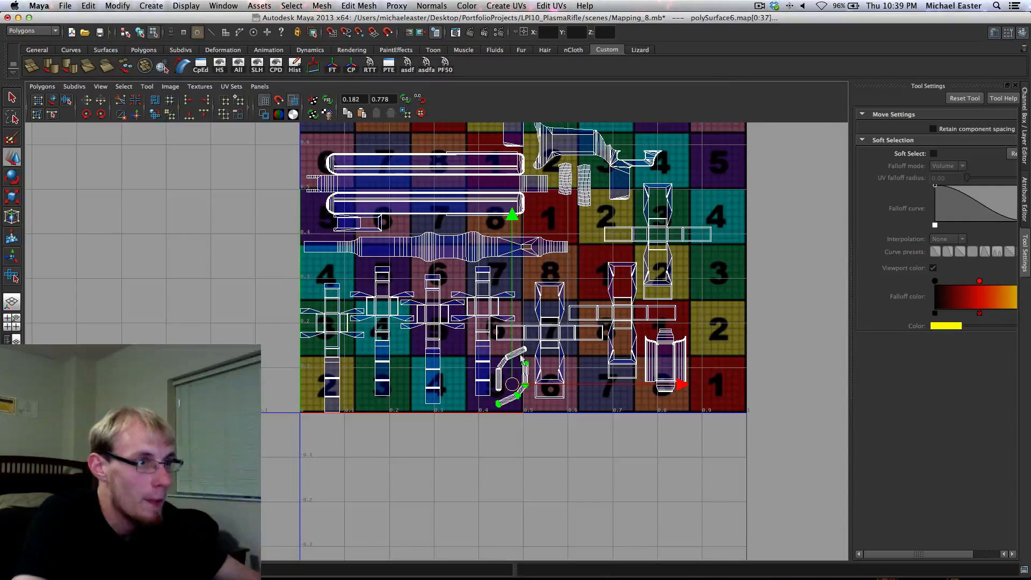
Move the last bent tube shell down from beside the plain rectangular shell toward the rounded bars and check for a free gap
middle_click_drag(434, 263, 420, 439, "alt")
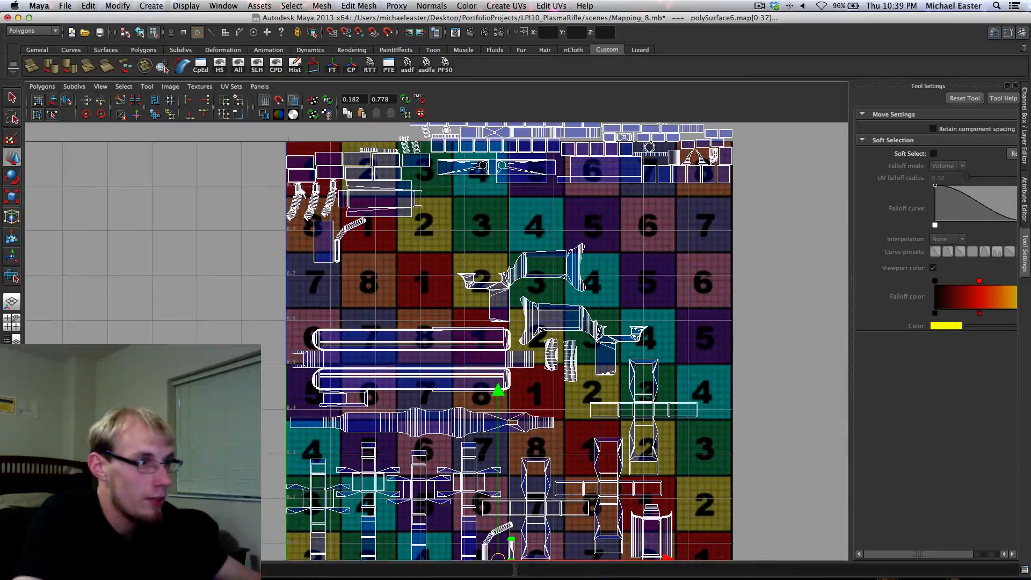
middle_click_drag(513, 333, 590, 419, "alt")
middle_click_drag(319, 175, 447, 294, "alt")
right_click_drag(447, 294, 672, 316, "alt")
middle_click_drag(682, 316, 399, 178, "alt")
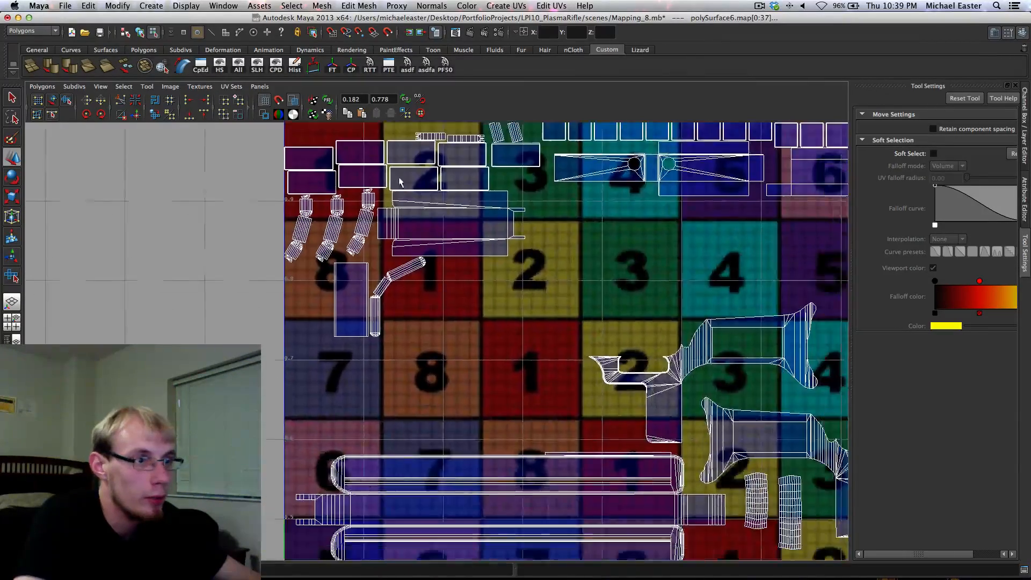
right_click_drag(399, 181, 537, 200, "alt")
left_click_drag(361, 236, 382, 263)
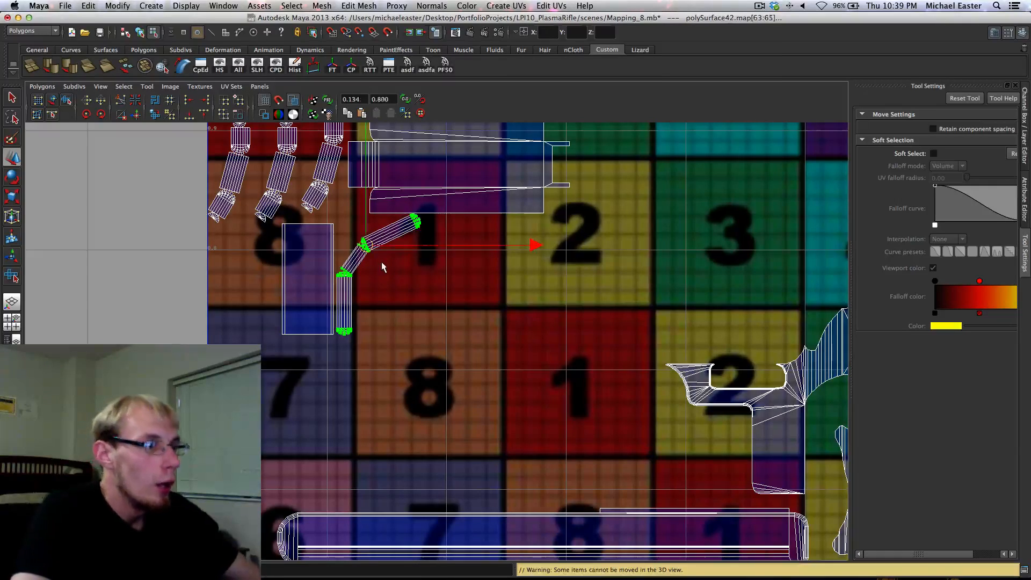
middle_click_drag(382, 299, 502, 274)
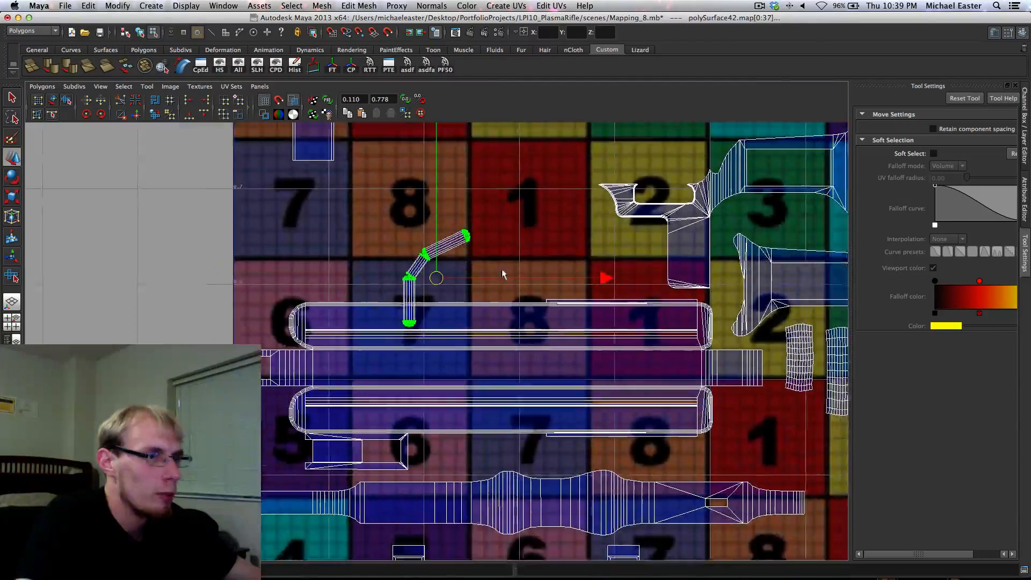
scroll(504, 274, "down", 1)
middle_click_drag(657, 258, 388, 235, "alt")
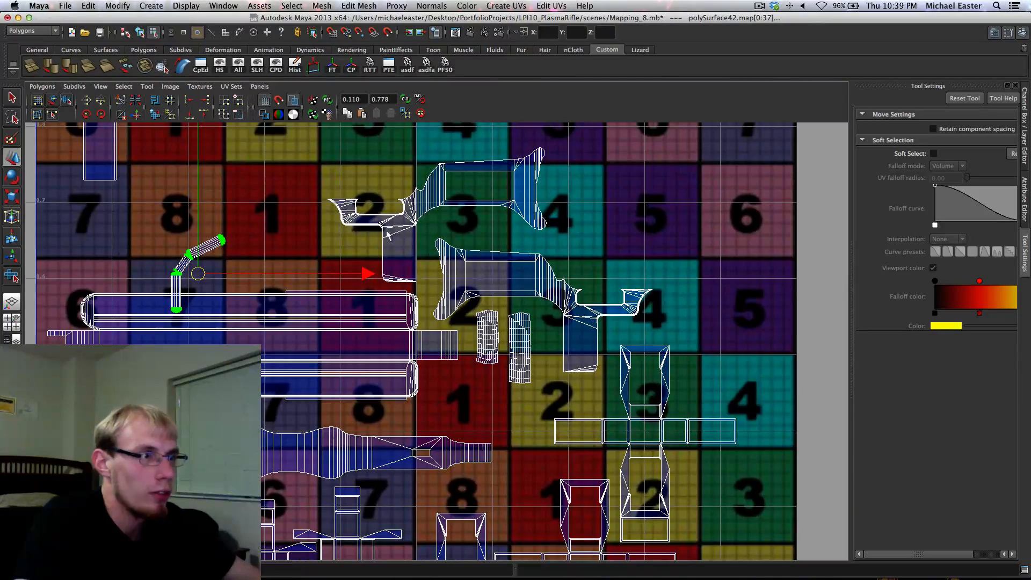
middle_click_drag(306, 260, 406, 244, "alt")
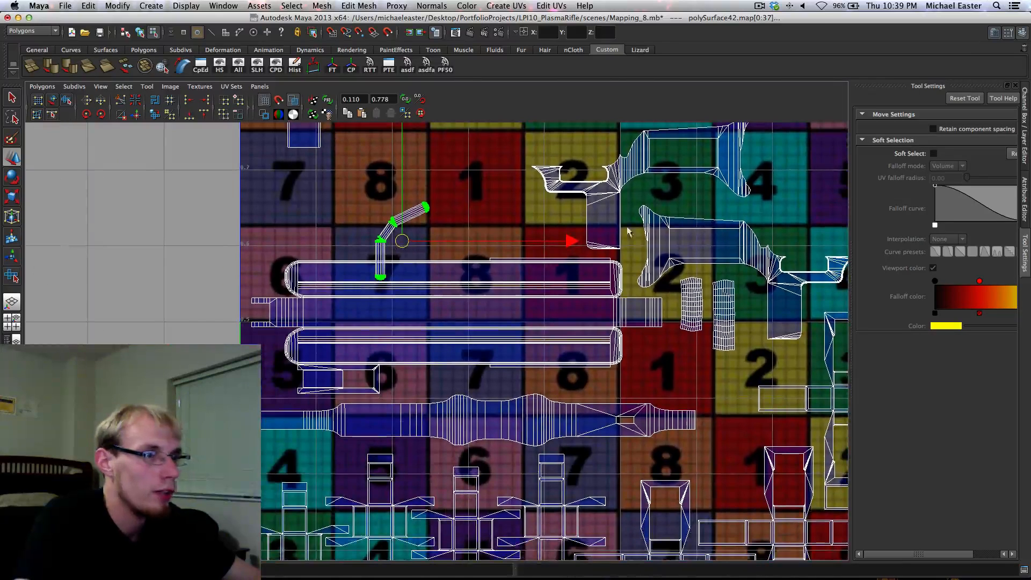
scroll(629, 232, "up", 2)
middle_click_drag(615, 221, 458, 252, "alt")
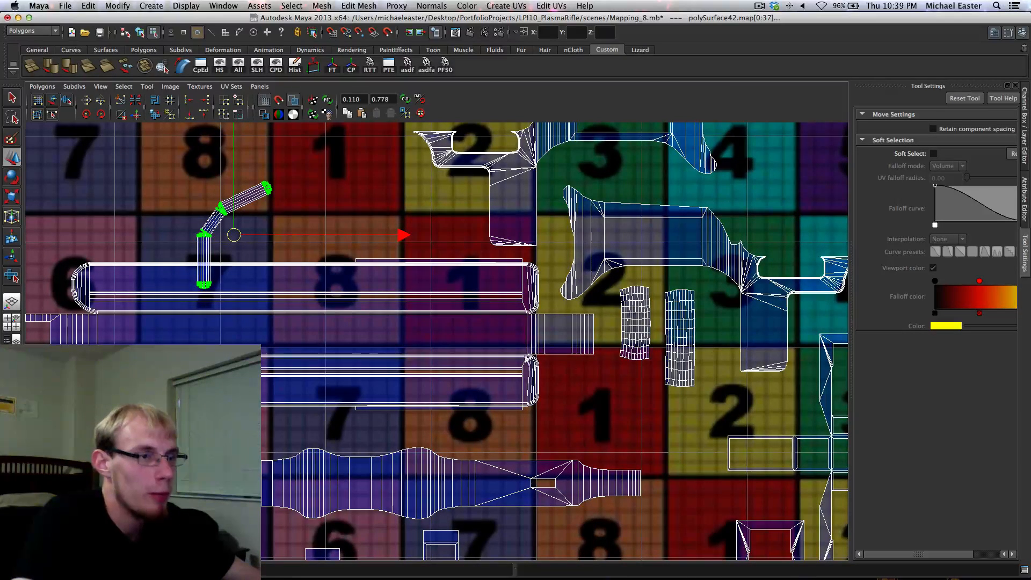
Move the selected bent strip UV shell down the tile to just above the leftmost cross-shaped shell
middle_click_drag(276, 242, 399, 256, "alt")
left_click_drag(352, 247, 338, 413)
middle_click_drag(347, 431, 437, 222, "alt")
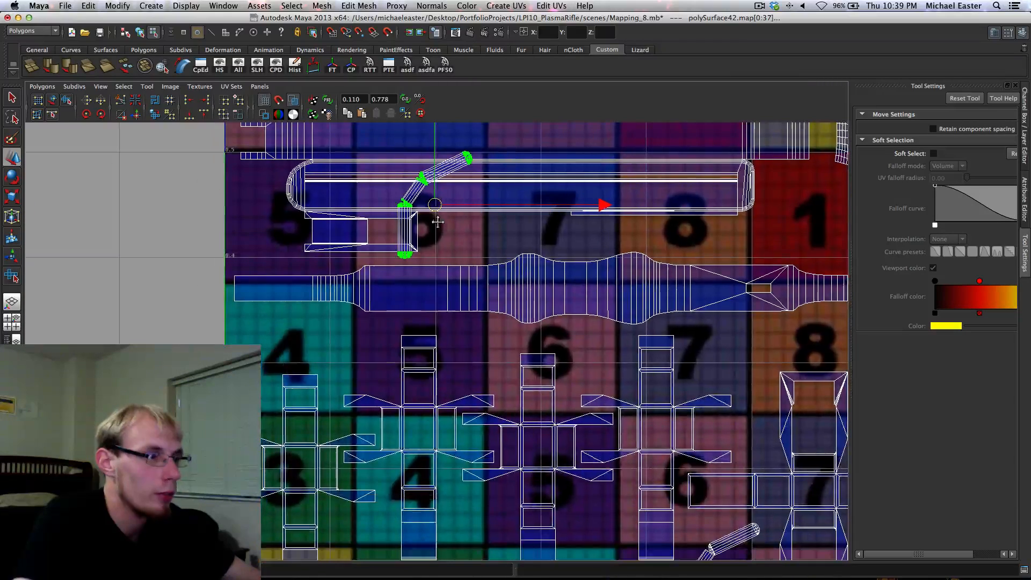
left_click_drag(435, 206, 283, 370)
Move the leftmost of the three small segmented shells to the grid's left edge, beside the lower long rounded shell
middle_click_drag(374, 248, 360, 505, "alt")
middle_click_drag(392, 235, 386, 548, "alt")
left_click(231, 356)
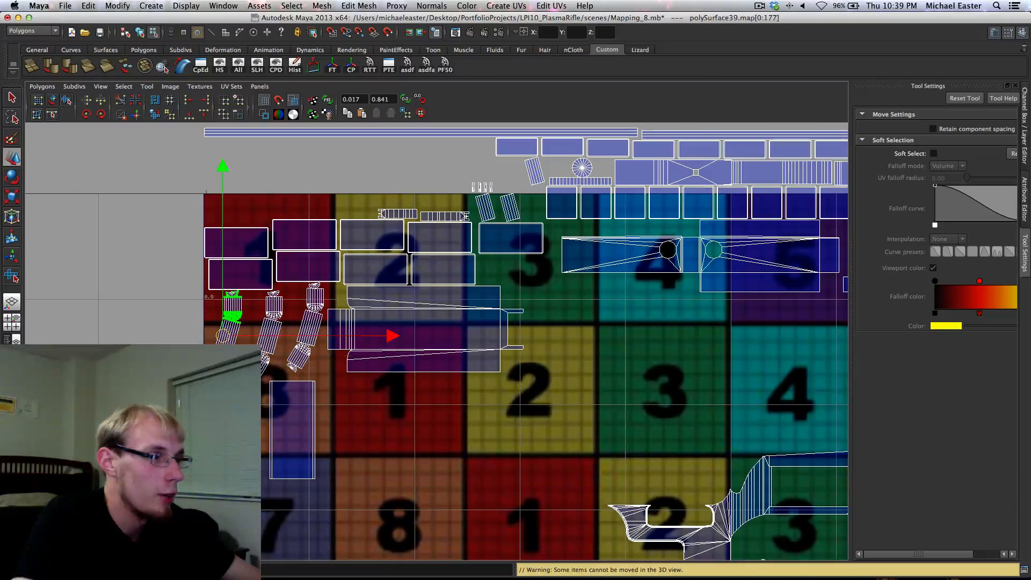
scroll(414, 419, "down", 5)
middle_click_drag(411, 408, 400, 210, "alt")
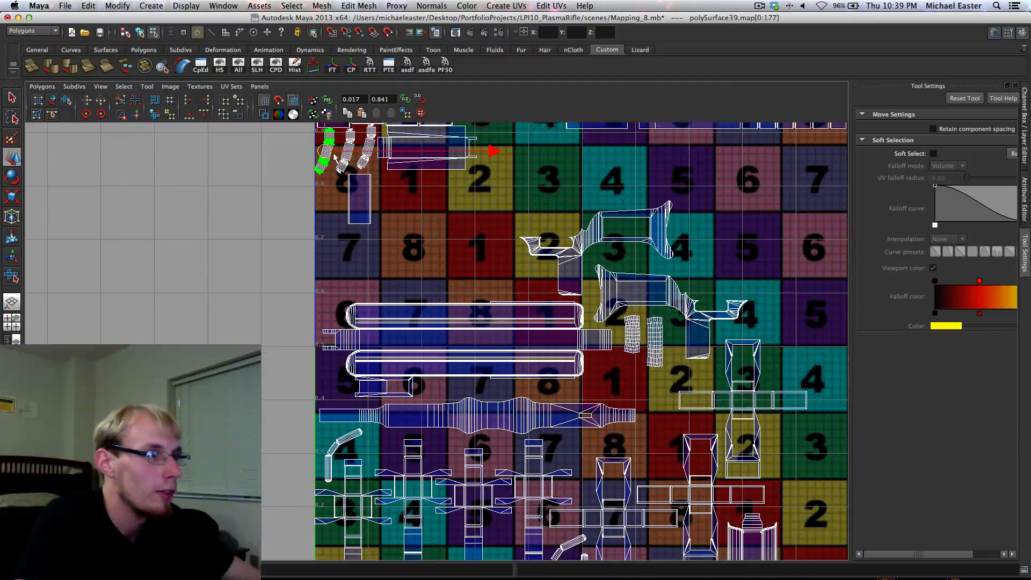
left_click_drag(336, 158, 324, 379)
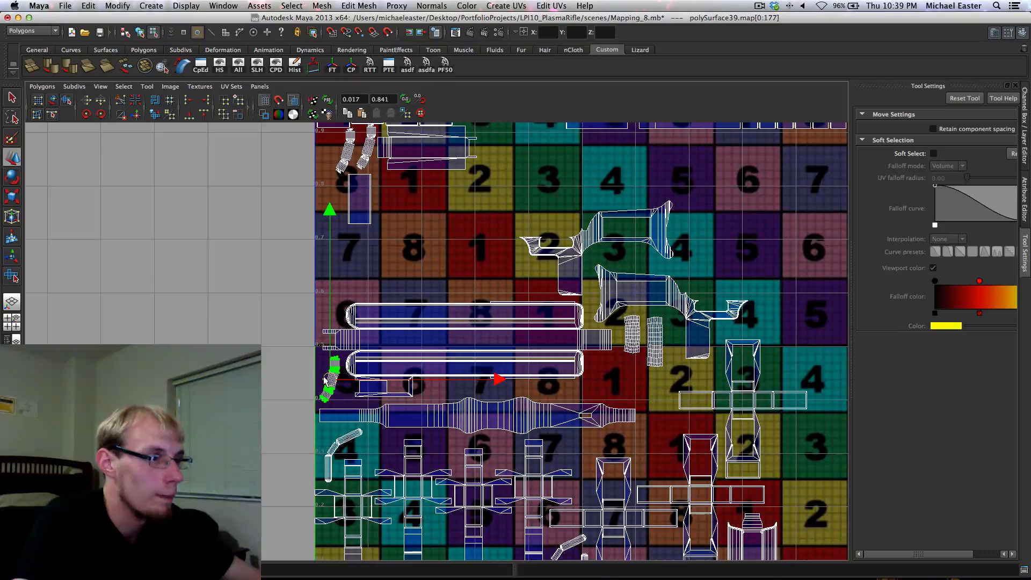
Move the next small segmented shell down to the grid's left edge, beside the lower arm of the leftmost cross-shaped shell
middle_click_drag(343, 183, 330, 346, "alt")
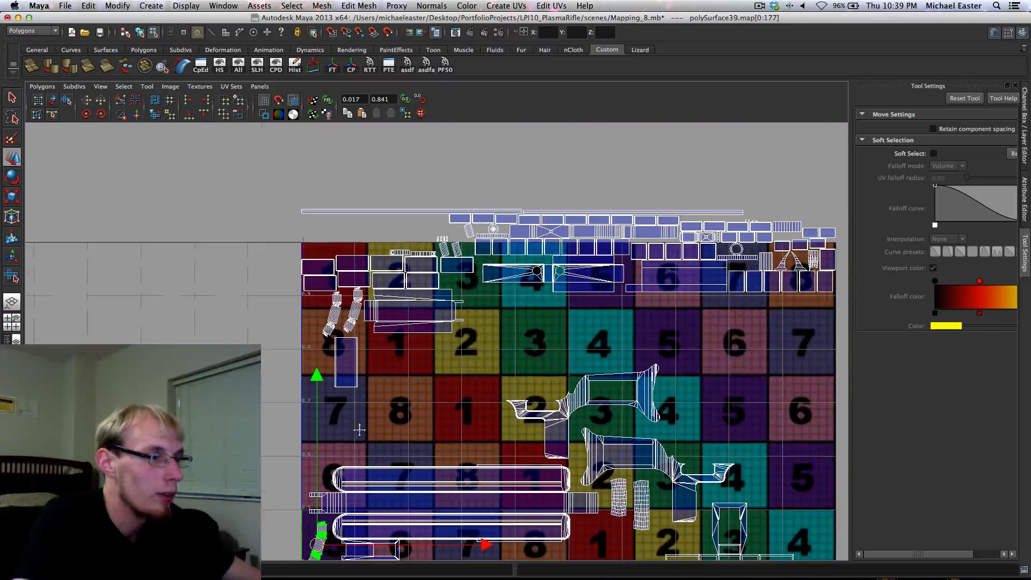
left_click(325, 337)
left_click_drag(332, 316, 395, 553)
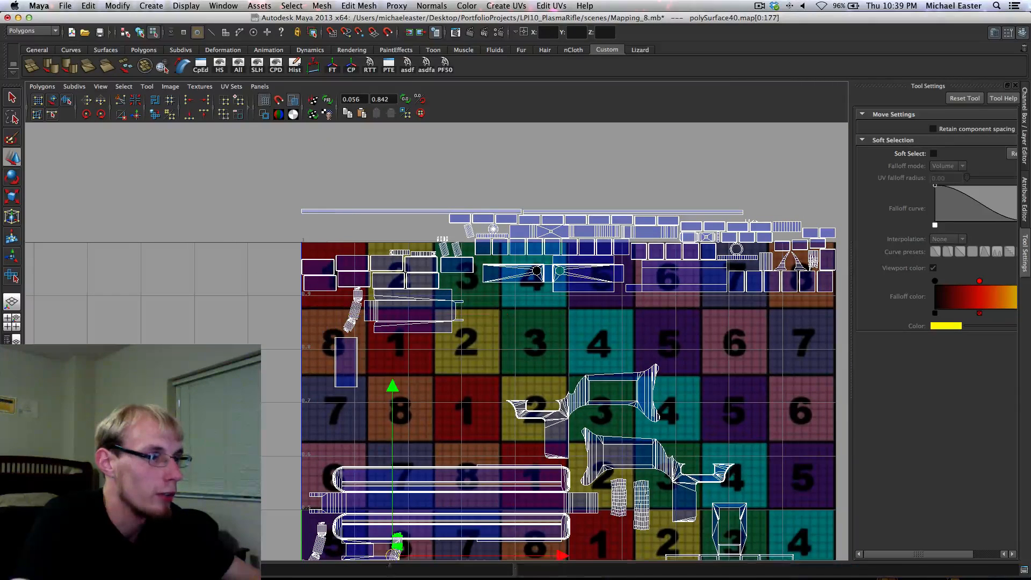
middle_click_drag(396, 554, 415, 316, "alt")
left_click_drag(413, 324, 335, 501)
Move the last small segmented shell down between the lower arms of the first and second cross-shaped shells
middle_click_drag(364, 374, 434, 488, "alt")
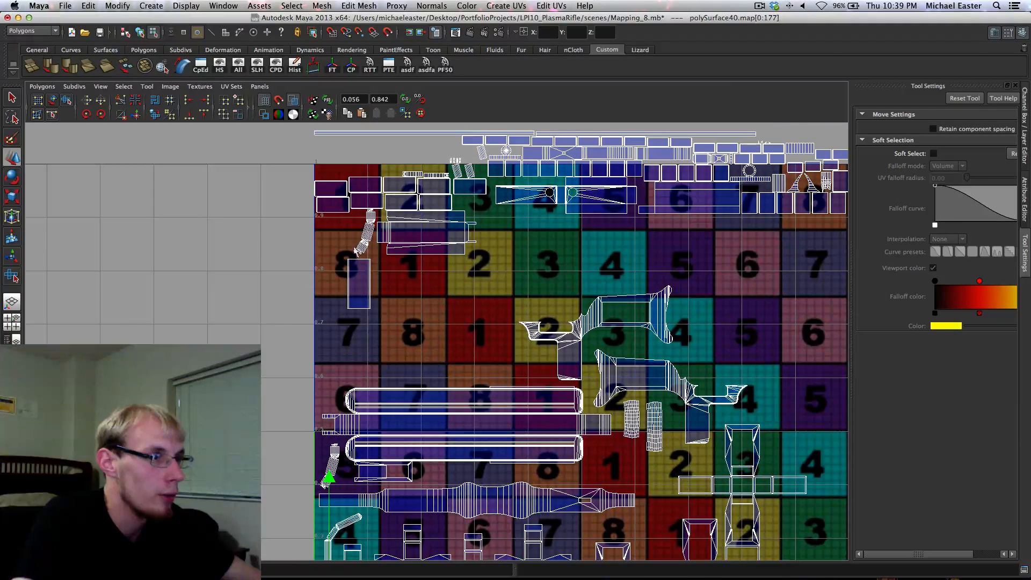
left_click(363, 245)
left_click_drag(364, 237, 391, 486)
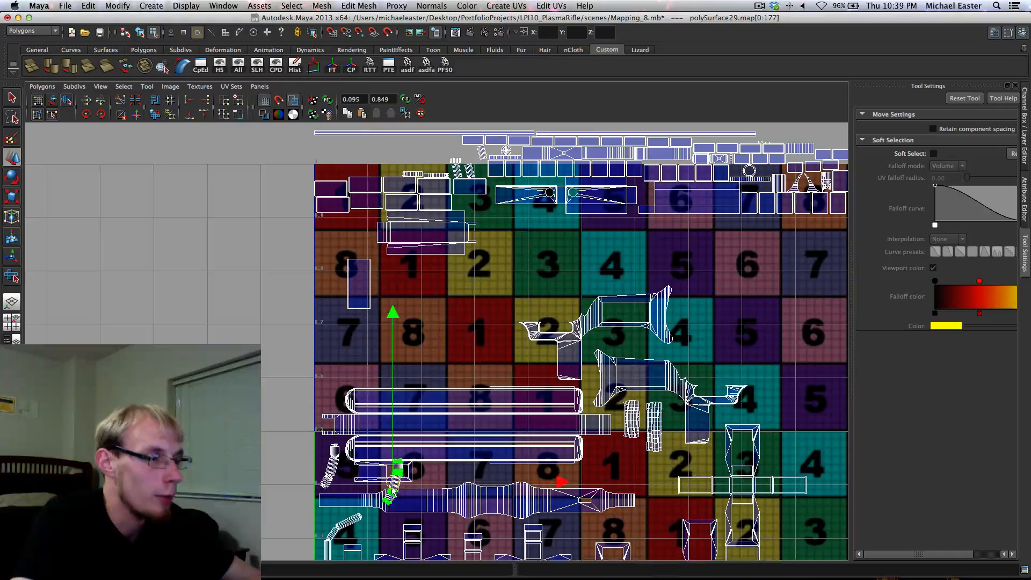
middle_click_drag(391, 487, 381, 304, "alt")
left_click_drag(380, 304, 368, 460)
Move the tall narrow rectangular shell down between the lower arms of the second and third cross-shaped shells
middle_click_drag(352, 209, 228, 481, "alt")
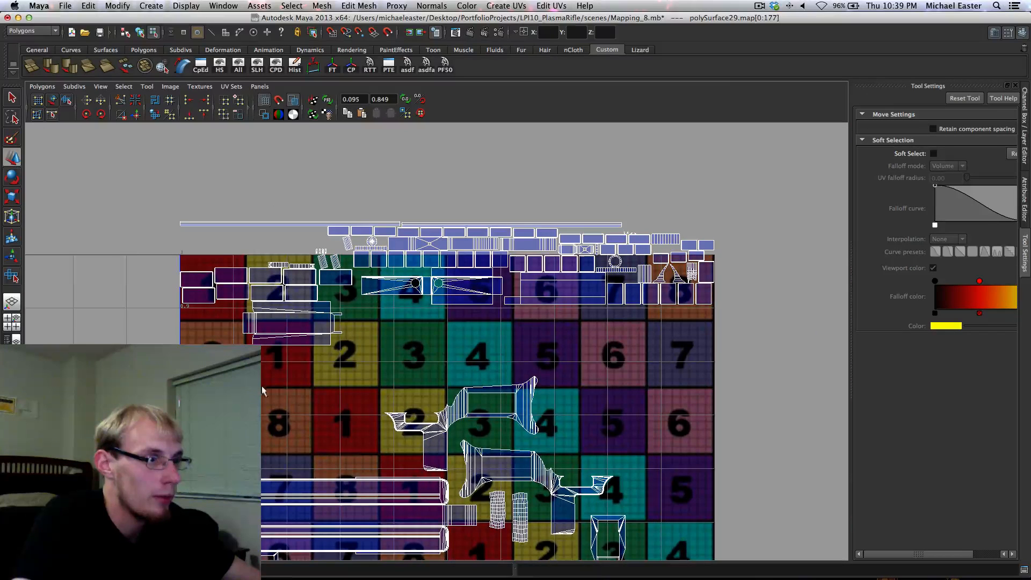
middle_click_drag(429, 455, 336, 359, "alt")
left_click_drag(145, 307, 261, 540)
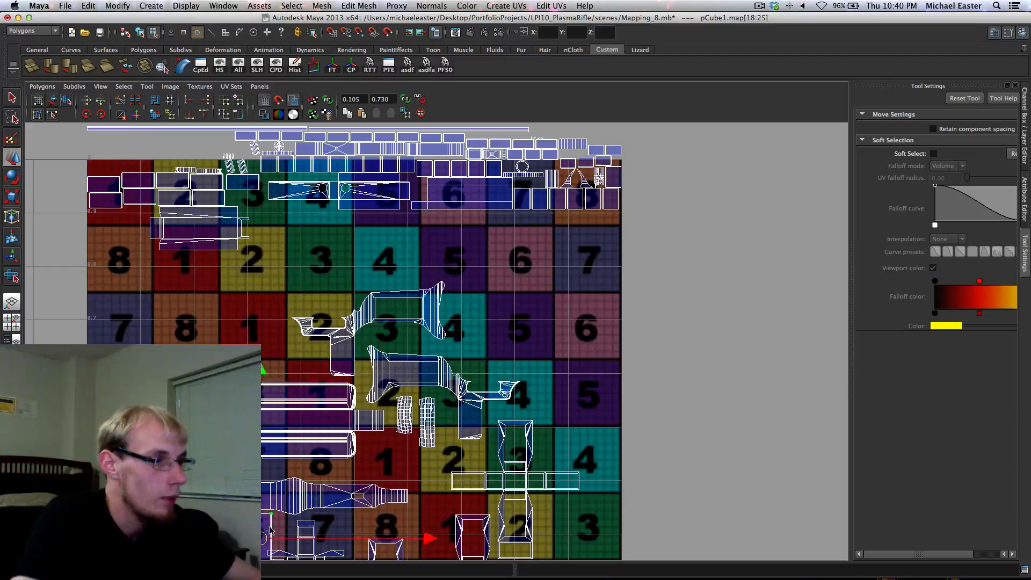
middle_click_drag(261, 541, 189, 283, "alt")
left_click_drag(189, 283, 140, 377)
middle_click_drag(139, 377, 237, 380, "alt")
Select the small slanted strip shell above the tile grid and frame its matching part on the 3D model
middle_click_drag(212, 274, 324, 412, "alt")
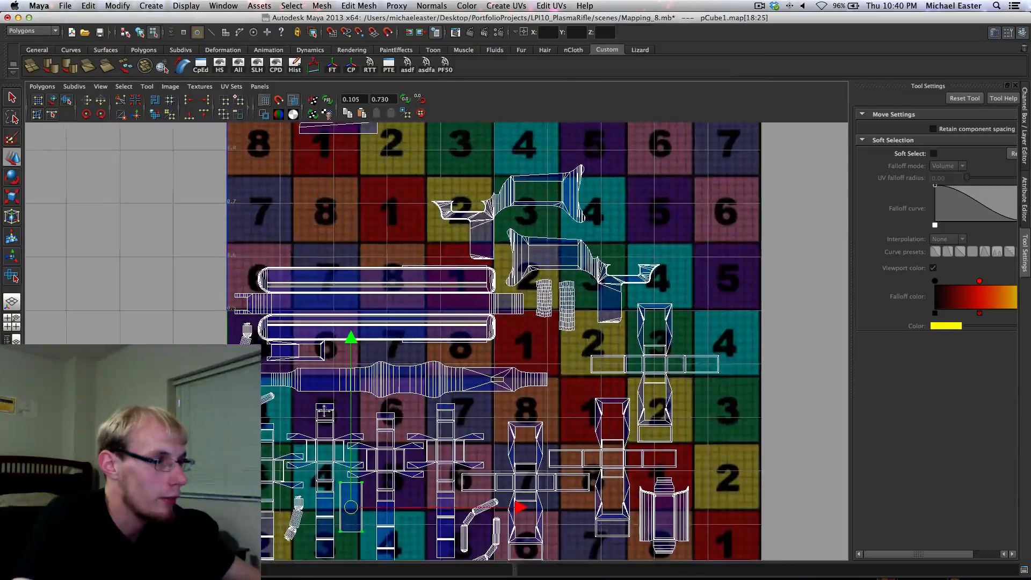
middle_click_drag(318, 211, 307, 448, "alt")
middle_click_drag(314, 335, 259, 334, "alt")
right_click_drag(259, 334, 311, 207, "alt")
middle_click_drag(273, 199, 385, 216, "alt")
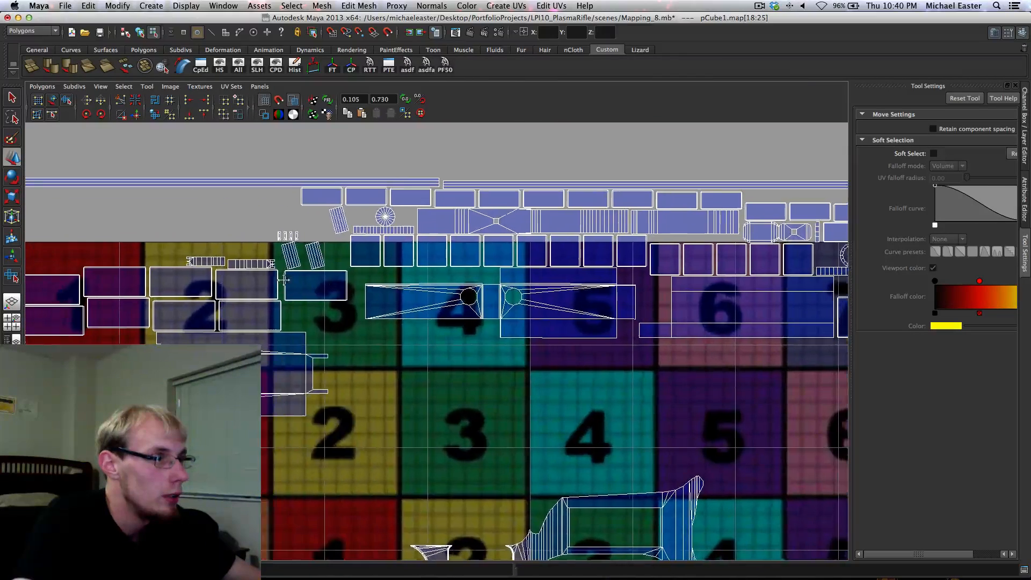
left_click(340, 240)
left_click_drag(337, 227, 344, 238)
key("space")
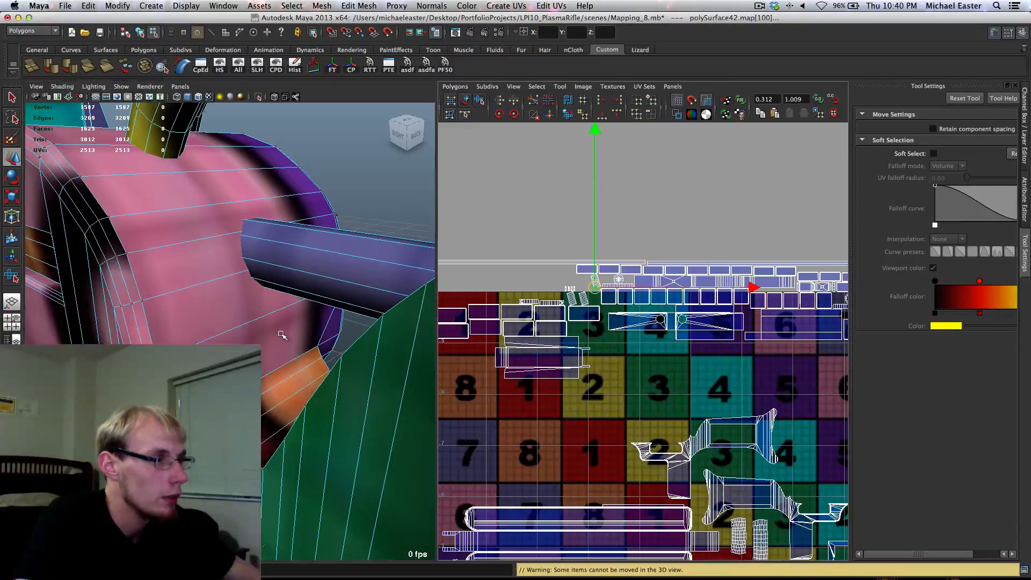
key("space")
mouse_move(280, 332)
left_mouse_down("alt")
mouse_move(324, 301)
mouse_move(210, 279)
mouse_move(285, 315)
left_mouse_up("alt")
key("f")
scroll(287, 312, "down", 3)
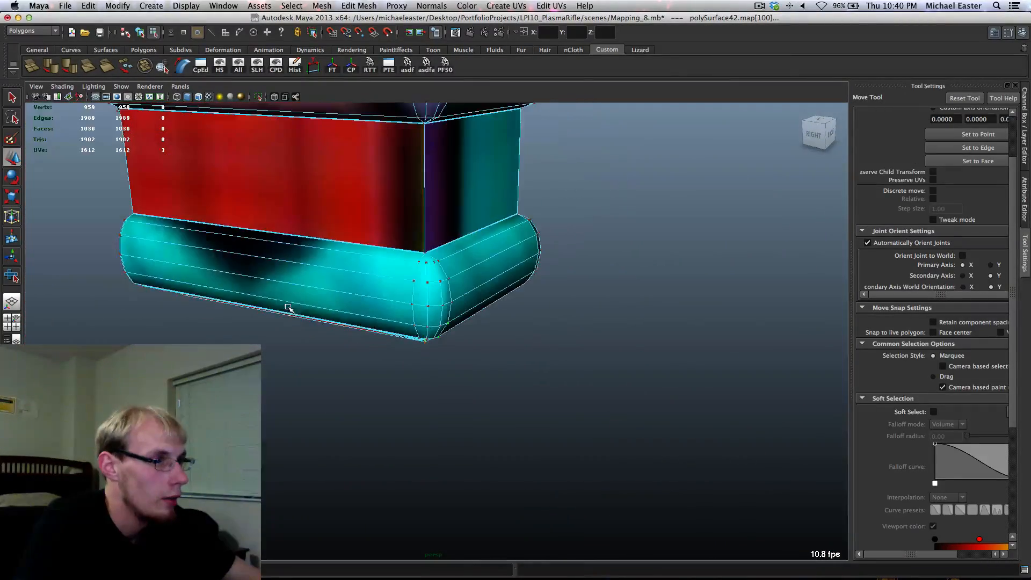
key("space")
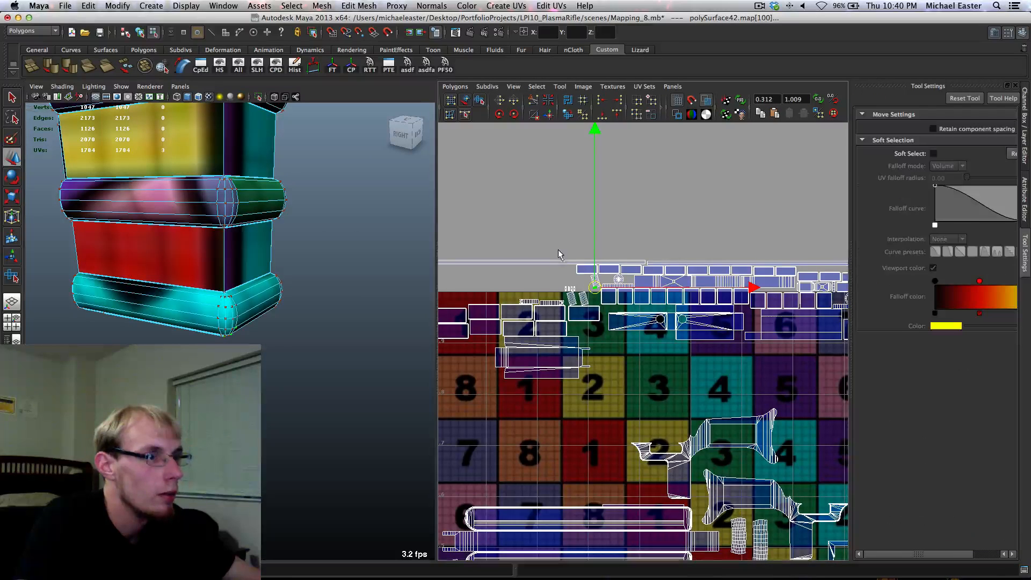
Select the rounded corner edge of the model's bottom band and sew the loose slanted strip shell to its neighbour
middle_click_drag(559, 250, 579, 334, "alt")
scroll(555, 264, "up", 6)
scroll(579, 334, "up", 2)
right_click_drag(506, 284, 507, 305)
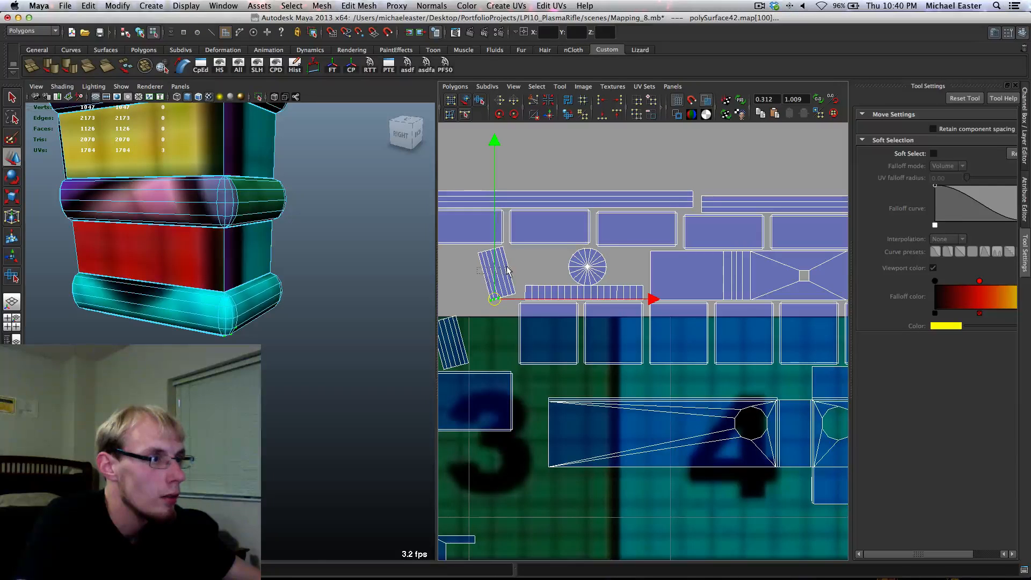
left_click(507, 270)
left_click_drag(231, 312, 188, 298, "alt")
right_click_drag(188, 298, 244, 278, "alt")
middle_click_drag(245, 262, 246, 322, "alt")
left_click_drag(246, 322, 169, 310, "alt")
right_click_drag(169, 310, 170, 276)
key("q")
left_click(240, 286)
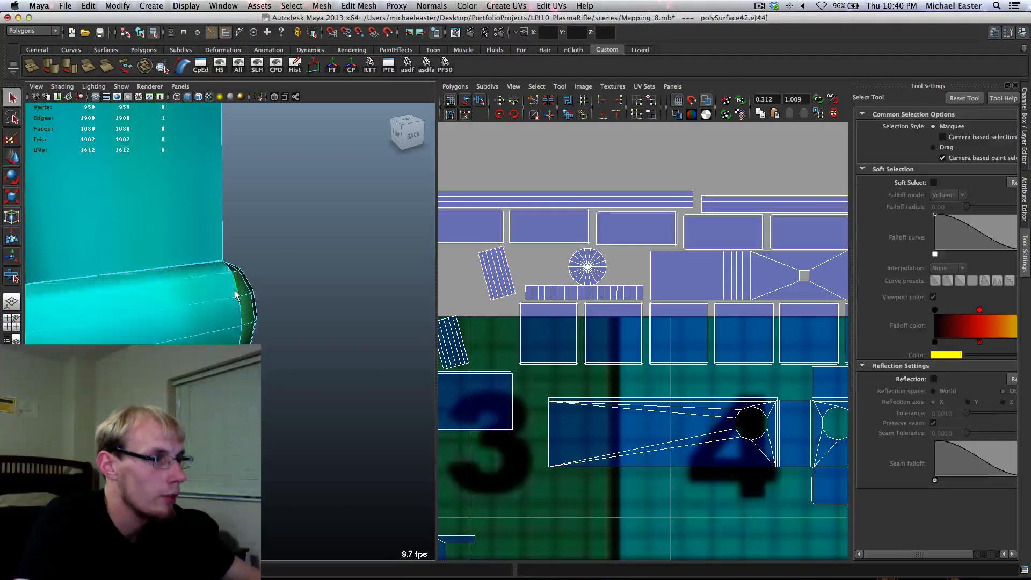
middle_click_drag(260, 294, 263, 333, "alt")
middle_click_drag(544, 385, 545, 385, "alt")
key("g")
left_click(274, 221)
Sew the corresponding rounded corner edge on the middle band, joining its loose strip shell
right_click_drag(274, 220, 314, 226, "alt")
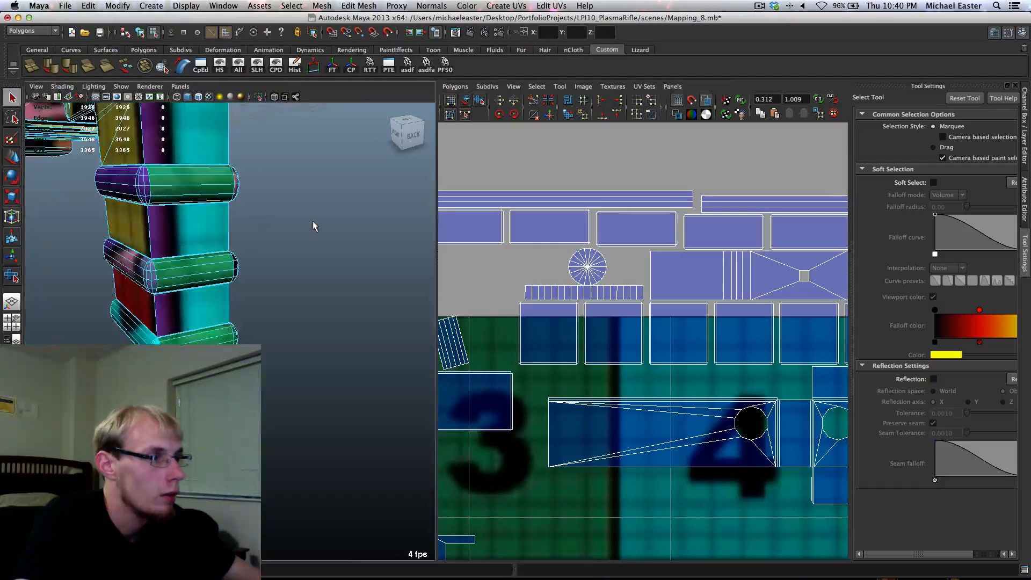
left_click_drag(314, 226, 173, 281, "alt")
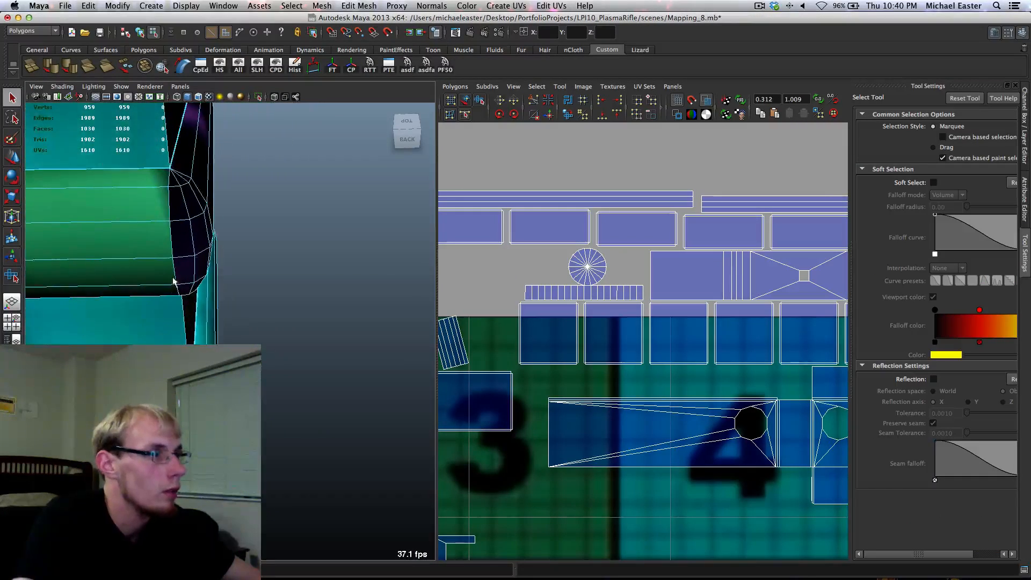
left_click(169, 211)
key("g")
left_click(260, 272)
Sew the matching corner edge on the upper band, attaching its remaining loose strip shell
left_click_drag(260, 272, 237, 240, "alt")
middle_click_drag(237, 240, 274, 326, "alt")
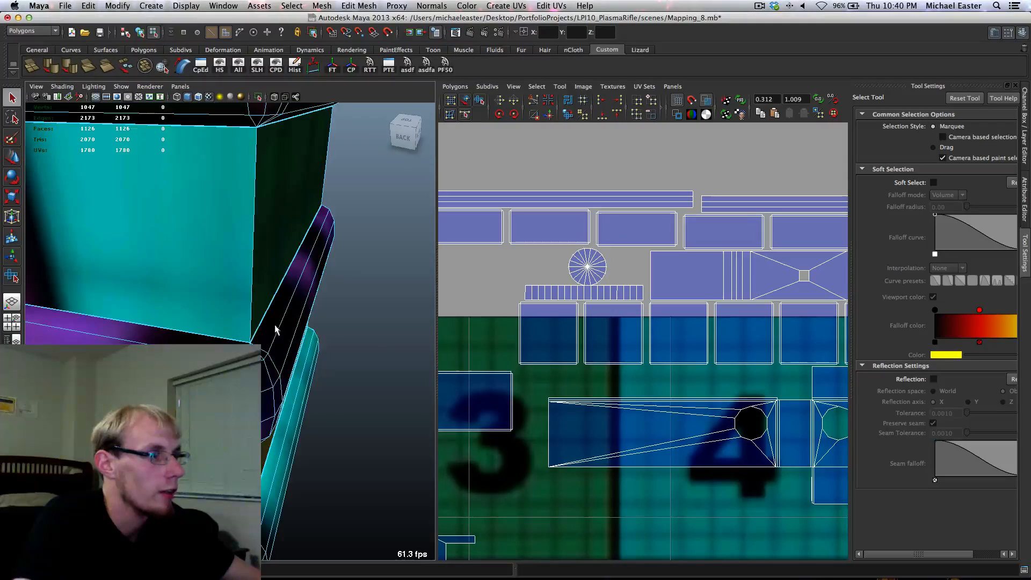
left_click_drag(260, 204, 241, 195, "alt")
middle_click_drag(242, 195, 226, 338, "alt")
left_click(196, 247)
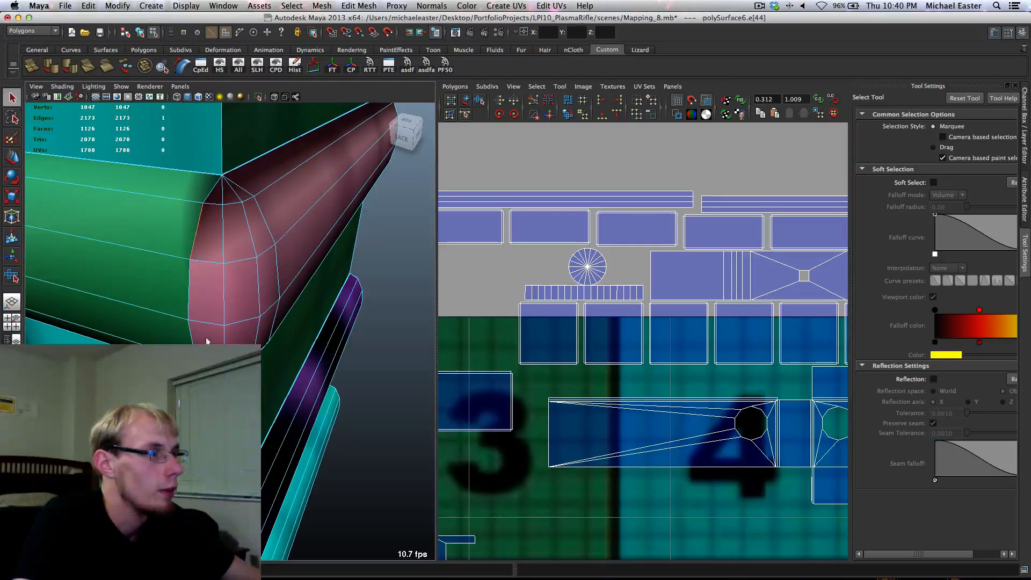
left_click_drag(207, 341, 500, 357, "alt")
right_click_drag(499, 356, 263, 318, "alt")
key("g")
left_click(262, 317)
Select the right-hand curved band shell near the bottom of the grid and move it slightly down and right, away from its partner
middle_click_drag(276, 329, 261, 319, "alt")
scroll(261, 318, "up", 5)
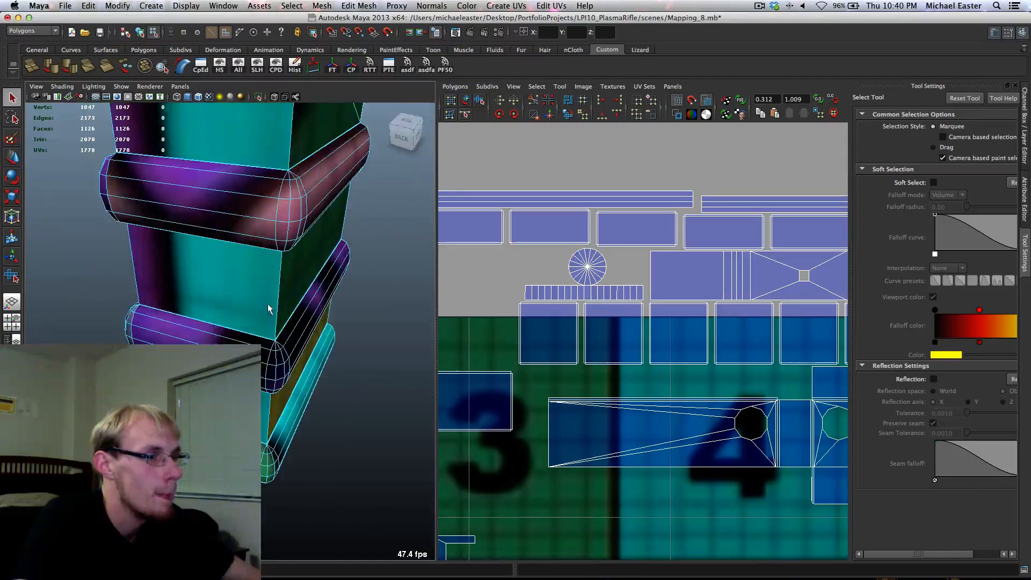
scroll(596, 194, "down", 6)
middle_click_drag(596, 193, 527, 201, "alt")
right_click_drag(527, 205, 581, 483, "alt")
middle_click_drag(589, 473, 594, 285, "alt")
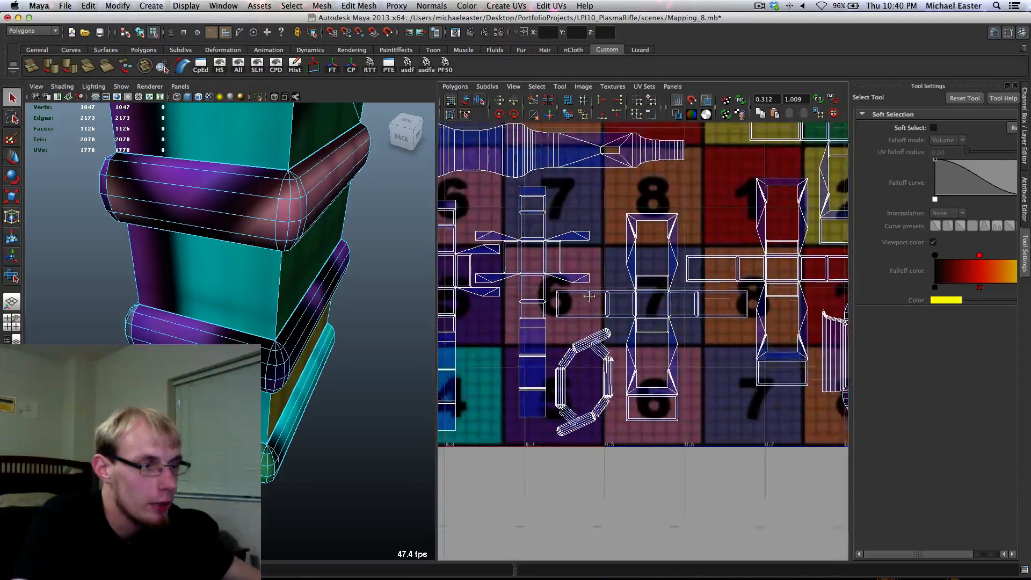
scroll(600, 369, "down", 2)
right_click_drag(601, 368, 624, 361)
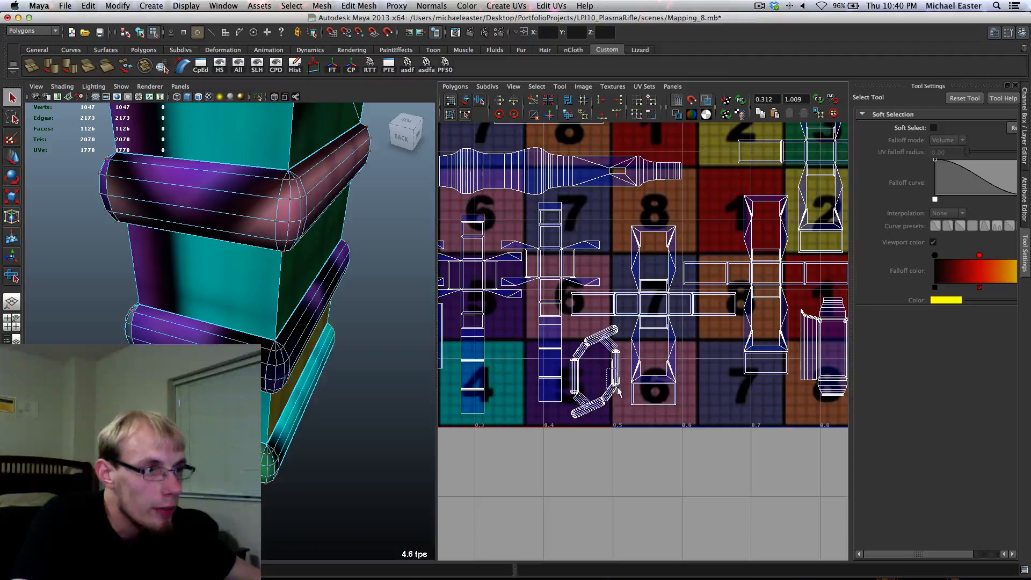
left_click_drag(618, 387, 619, 388)
right_click_drag(616, 366, 632, 363)
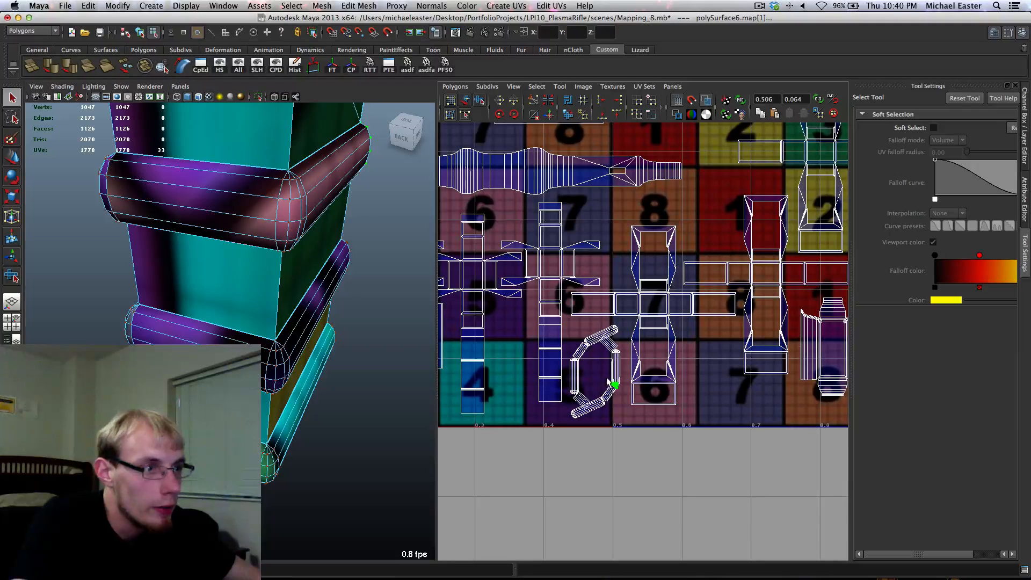
key("w")
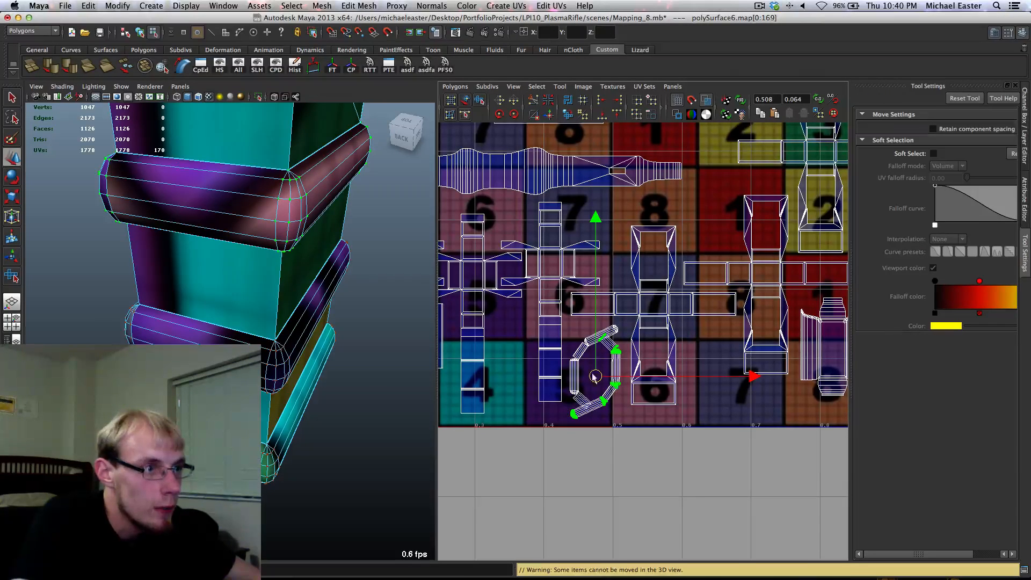
left_click_drag(595, 376, 601, 383)
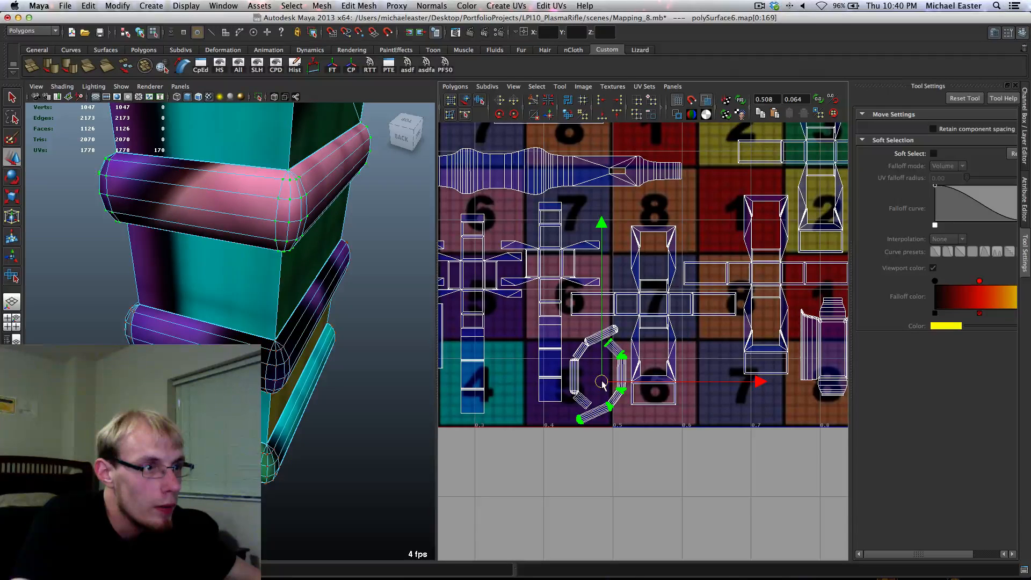
Nudge the two curved band shells into a compact interlocking ring without overlaps between the neighbouring cross-shaped shells
double_click(578, 360)
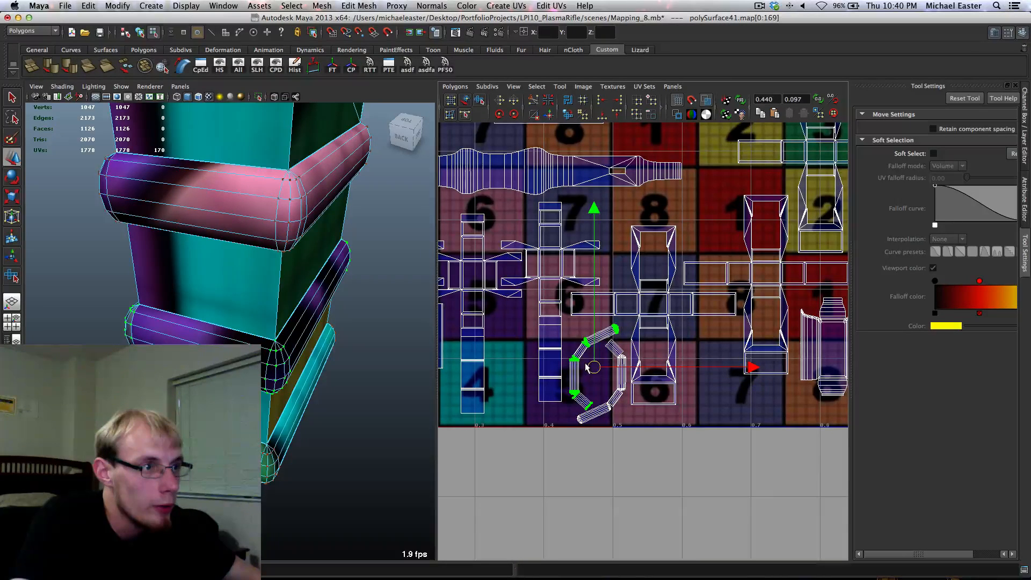
left_click_drag(587, 364, 584, 363)
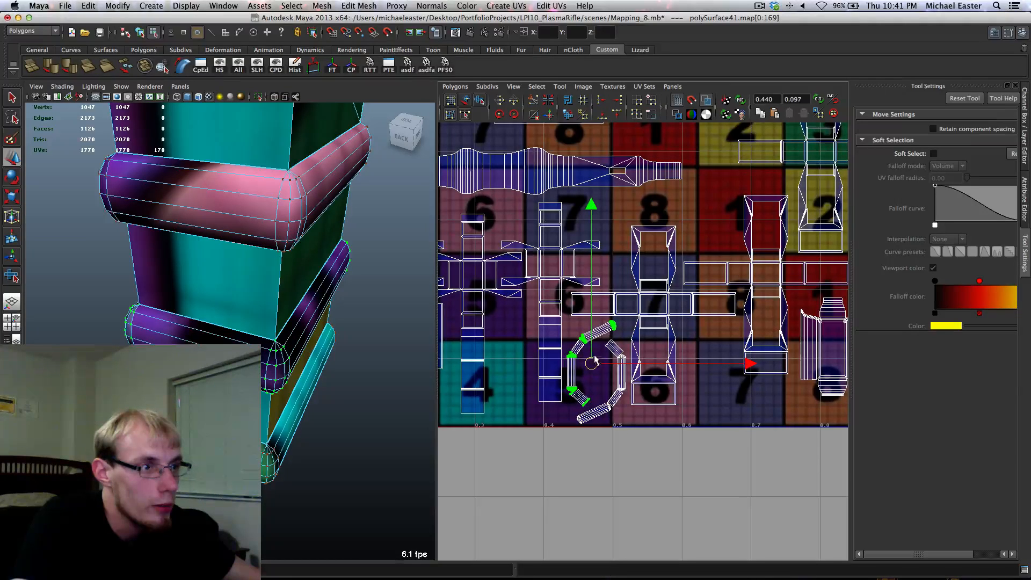
double_click(620, 358)
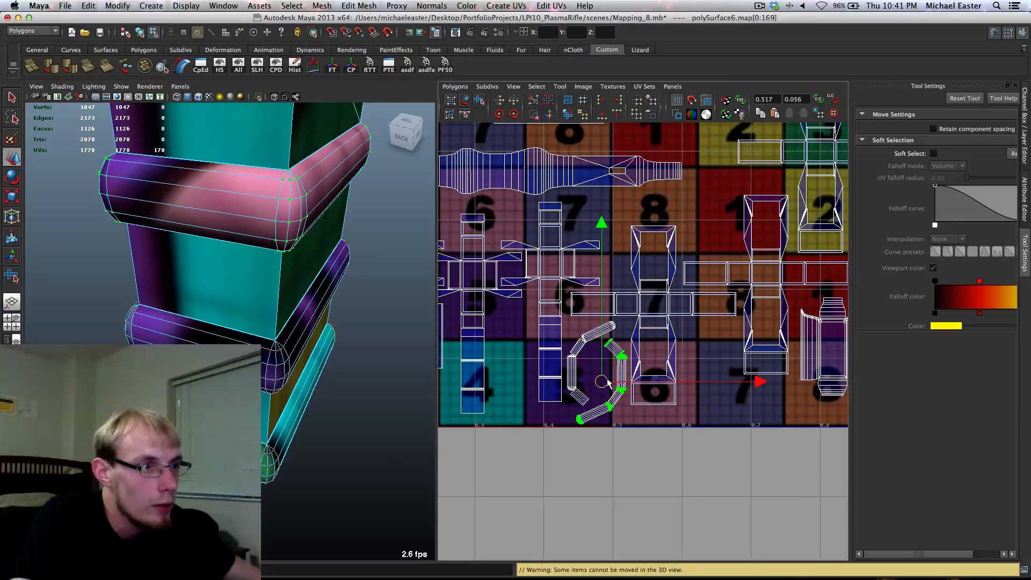
left_click_drag(608, 382, 604, 382)
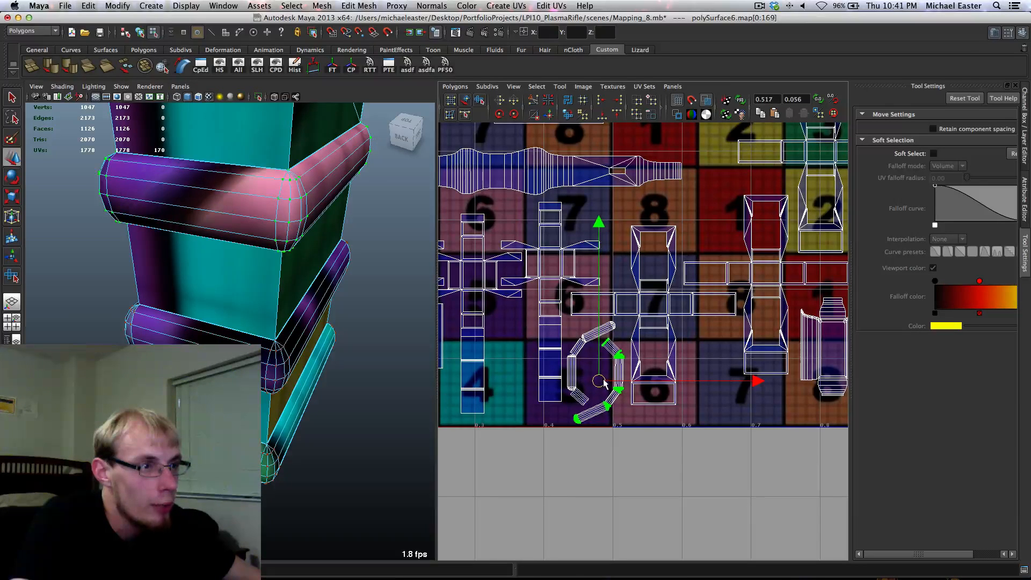
left_click(577, 361)
left_click_drag(586, 361, 586, 361)
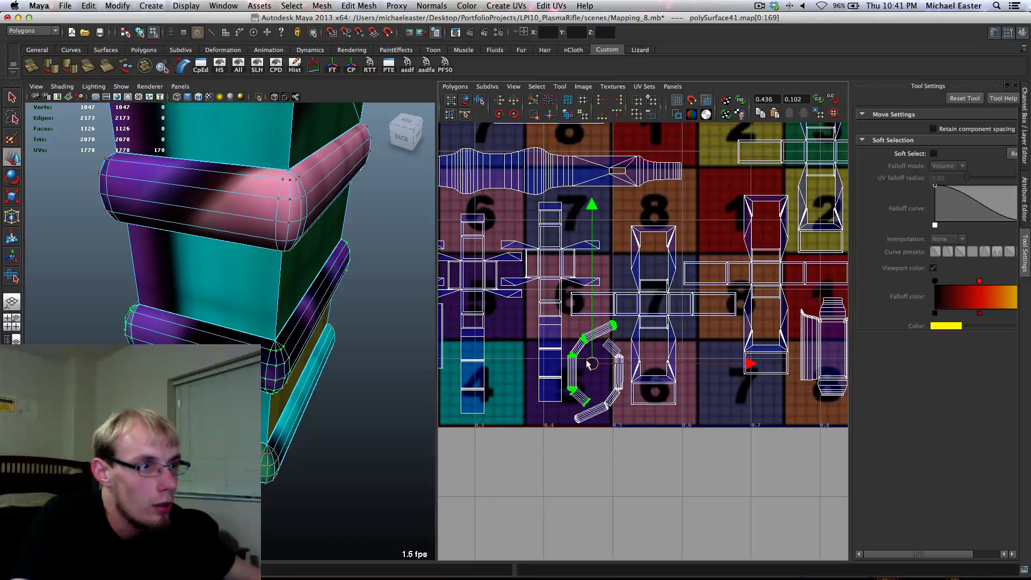
Enlarge the UV editor to fill the workspace and bring the shells along the grid's upper border into view
middle_click_drag(579, 301, 590, 416, "alt")
right_click_drag(590, 416, 507, 422, "alt")
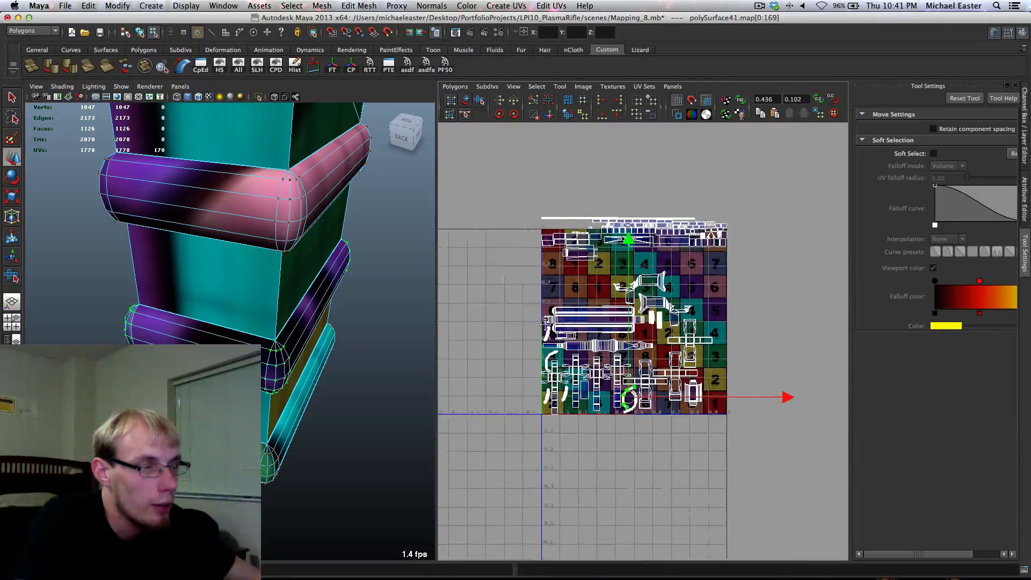
middle_click_drag(494, 317, 448, 407, "alt")
right_click_drag(448, 406, 544, 355, "alt")
middle_click_drag(543, 355, 725, 347, "alt")
key("space")
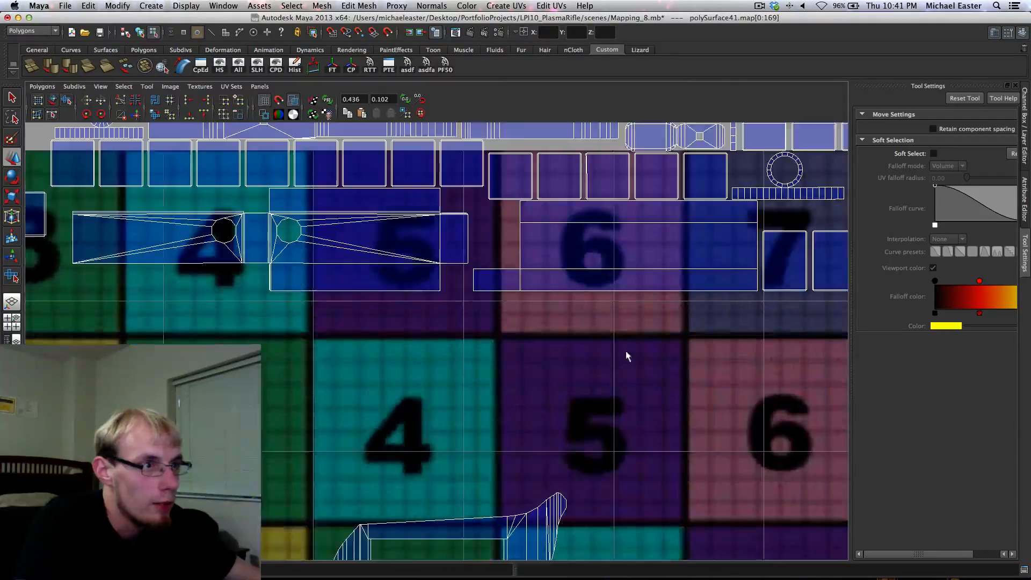
Select the whole flared shell with the two thin prongs near the grid's upper-left corner and move it down toward the grid's left border
right_click_drag(626, 355, 441, 259, "alt")
middle_click_drag(440, 259, 798, 257, "alt")
right_click_drag(443, 395, 537, 371, "alt")
middle_click_drag(321, 313, 435, 290, "alt")
middle_click_drag(506, 394, 389, 348, "alt")
left_click(218, 261)
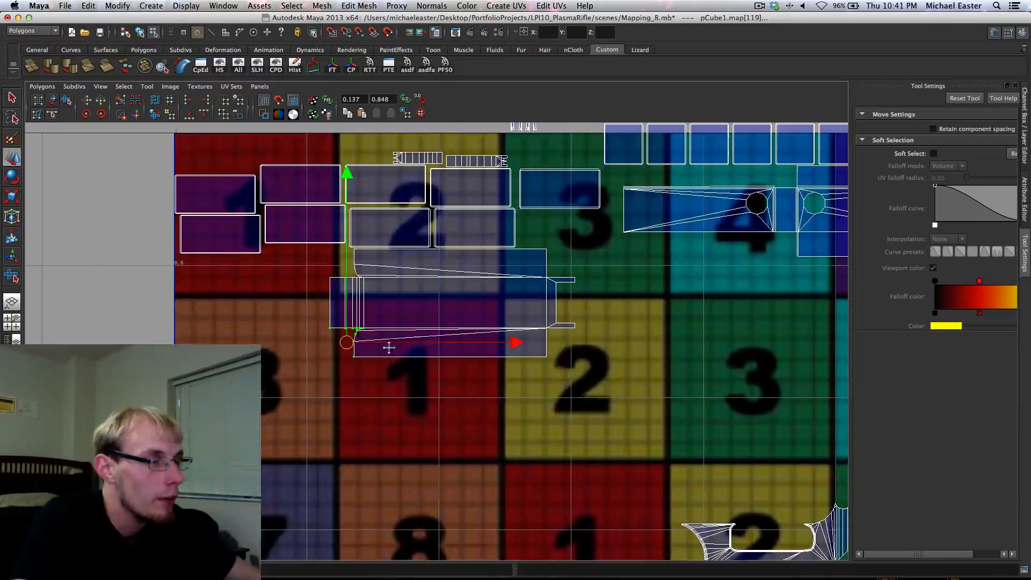
right_click_drag(465, 329, 491, 463, "alt")
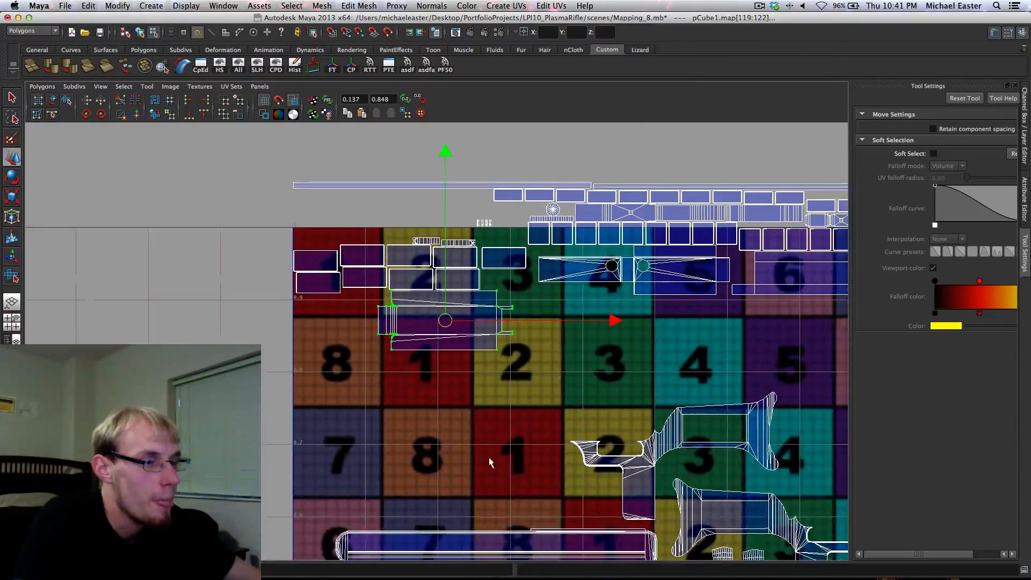
middle_click_drag(472, 454, 110, 365, "alt")
middle_click_drag(36, 269, 191, 327, "alt")
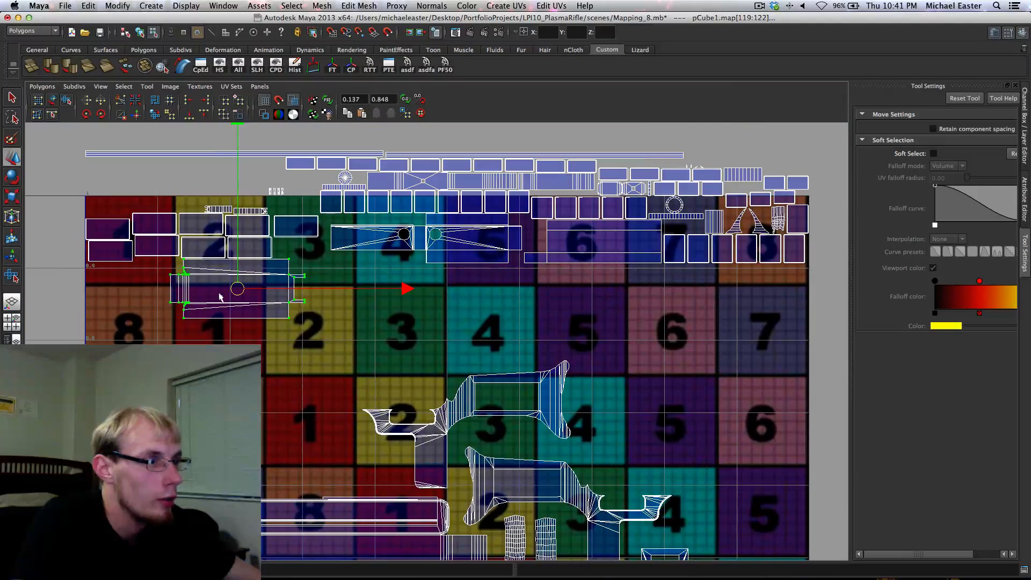
left_click_drag(239, 290, 165, 465)
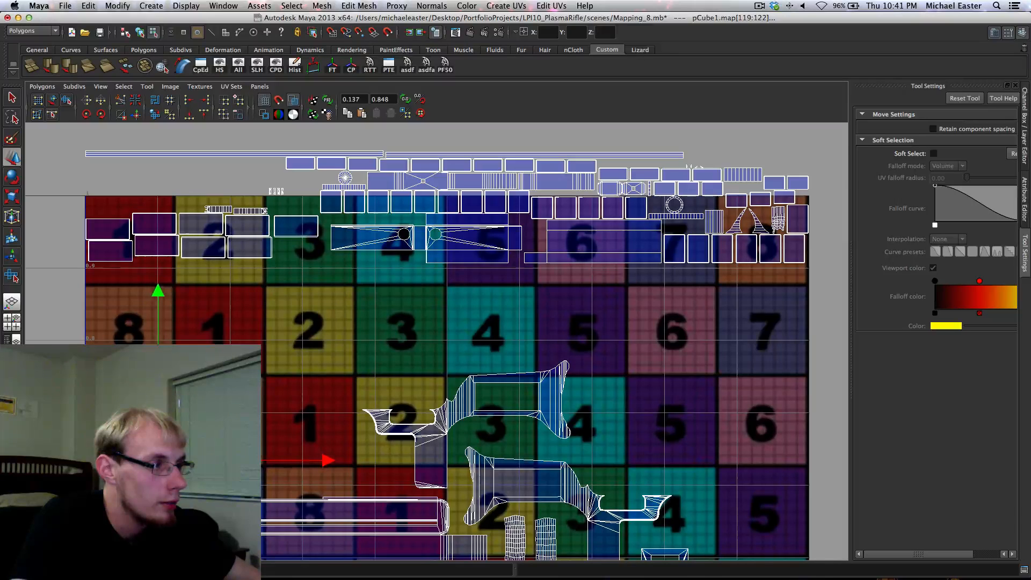
Select the nine rectangular shells in the grid's upper-left corner and move them down together, just above the relocated flared shell
middle_click_drag(164, 465, 346, 452, "alt")
scroll(346, 324, "up", 3)
middle_click_drag(278, 242, 303, 389, "alt")
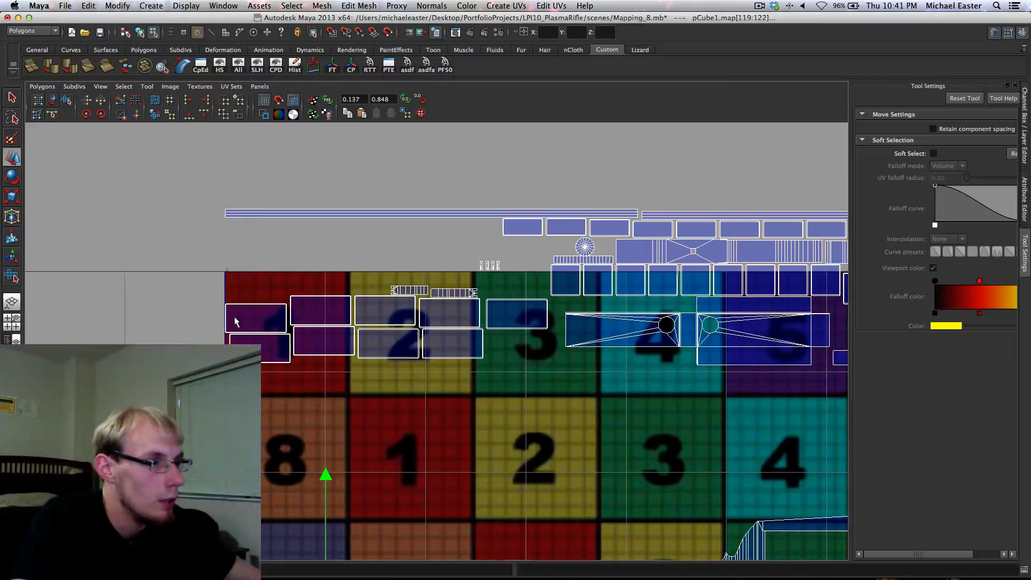
left_click_drag(234, 321, 499, 382)
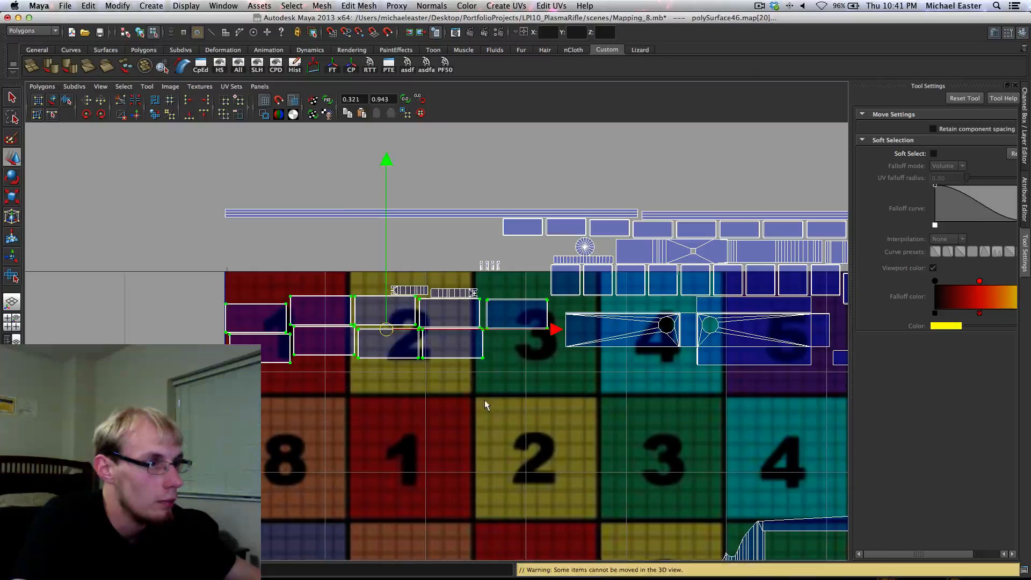
middle_click_drag(433, 376, 386, 260, "alt")
left_click_drag(336, 214, 343, 450)
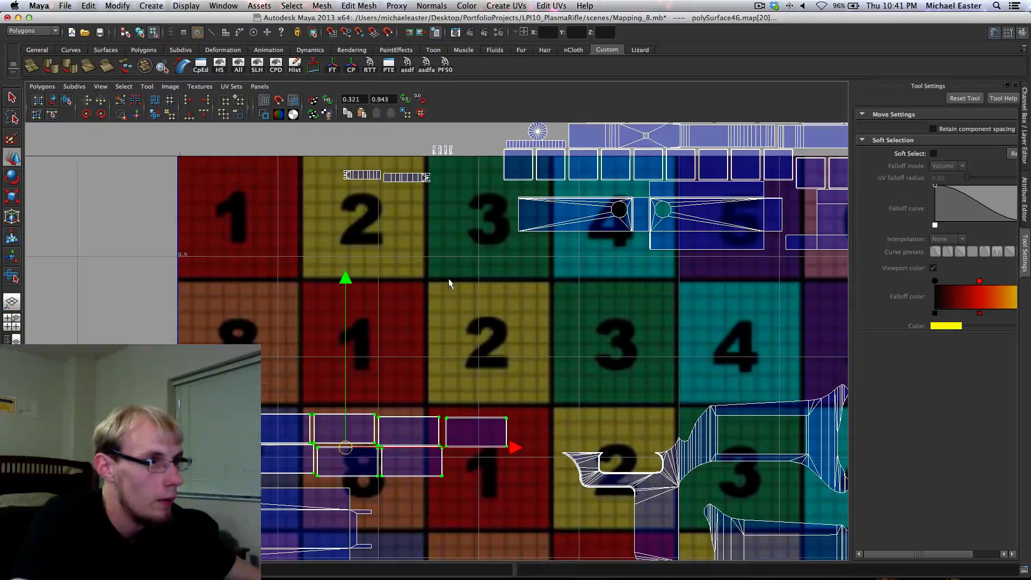
Stack the two small notched strip shells one above the other and place the four tiny bow-tie shells directly beneath them
middle_click_drag(449, 283, 376, 378, "alt")
right_click_drag(351, 294, 342, 276, "ctrl")
left_click_drag(340, 274, 293, 283)
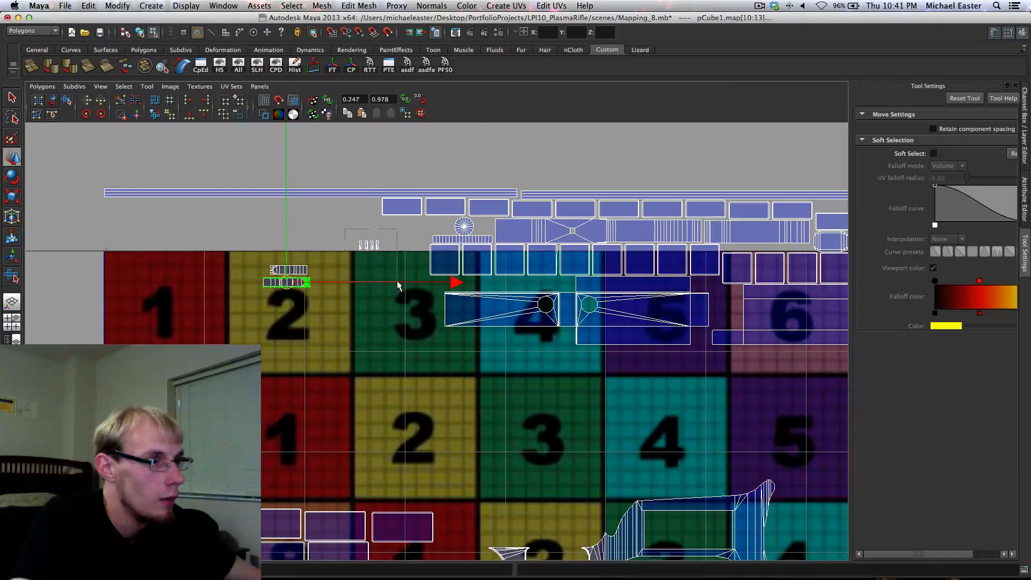
left_click(370, 246)
left_click_drag(371, 250, 301, 300)
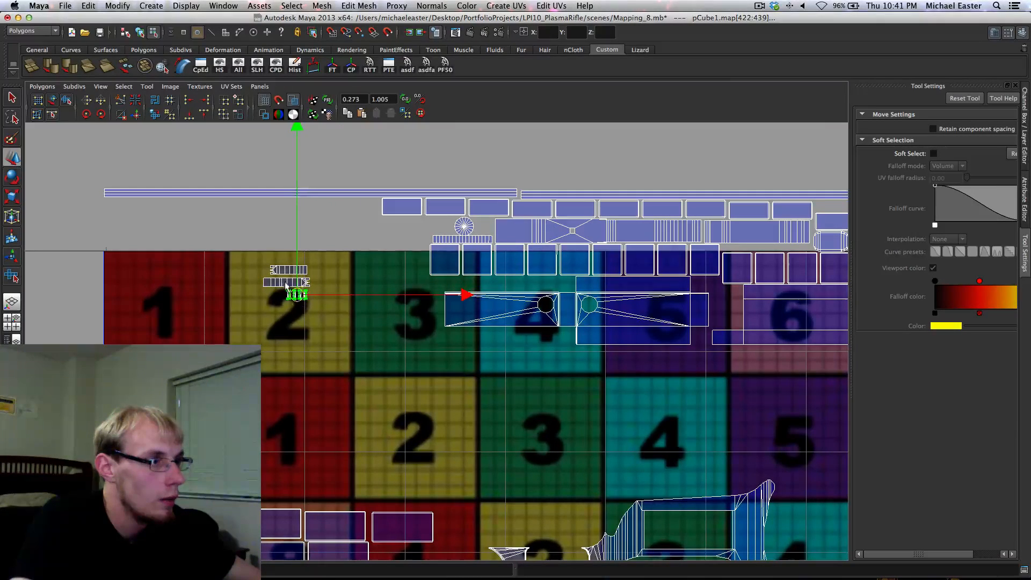
Select the two notched strips and four bow-tie shells as one group and move it down beneath the upper grip shell's trigger area
left_click_drag(282, 254, 314, 316)
right_click_drag(313, 312, 299, 272, "ctrl")
left_click_drag(282, 286, 488, 508)
middle_click_drag(488, 509, 381, 286, "alt")
left_click_drag(373, 280, 421, 380)
Examine the overall UV layout and the space around the small shell group below the upper grip shell
key("a")
right_click_drag(428, 392, 400, 305, "alt")
middle_click_drag(400, 304, 450, 451, "alt")
scroll(381, 377, "down", 5)
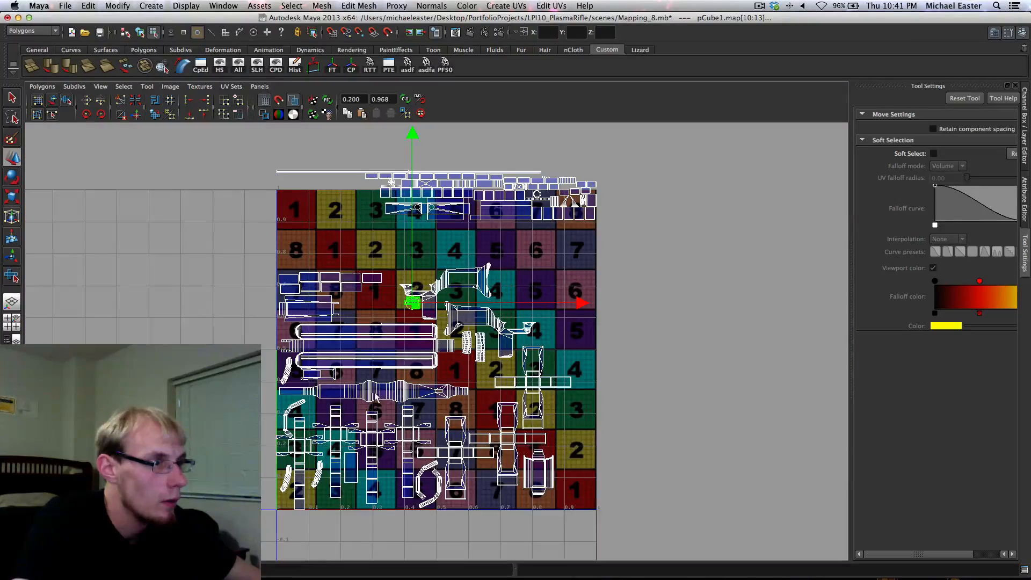
scroll(370, 379, "up", 4)
scroll(412, 527, "up", 8)
mouse_move(371, 379)
middle_mouse_down("alt")
mouse_move(424, 529)
mouse_move(379, 167)
middle_mouse_up("alt")
mouse_move(452, 394)
middle_mouse_down("alt")
mouse_move(392, 201)
mouse_move(424, 435)
middle_mouse_up("alt")
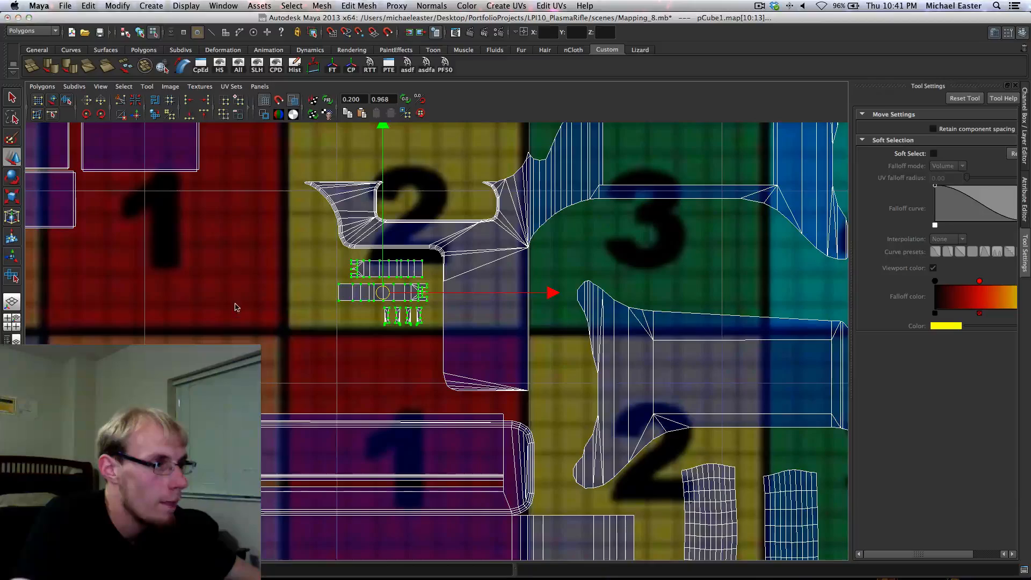
right_click_drag(234, 303, 355, 303)
scroll(360, 303, "down", 5)
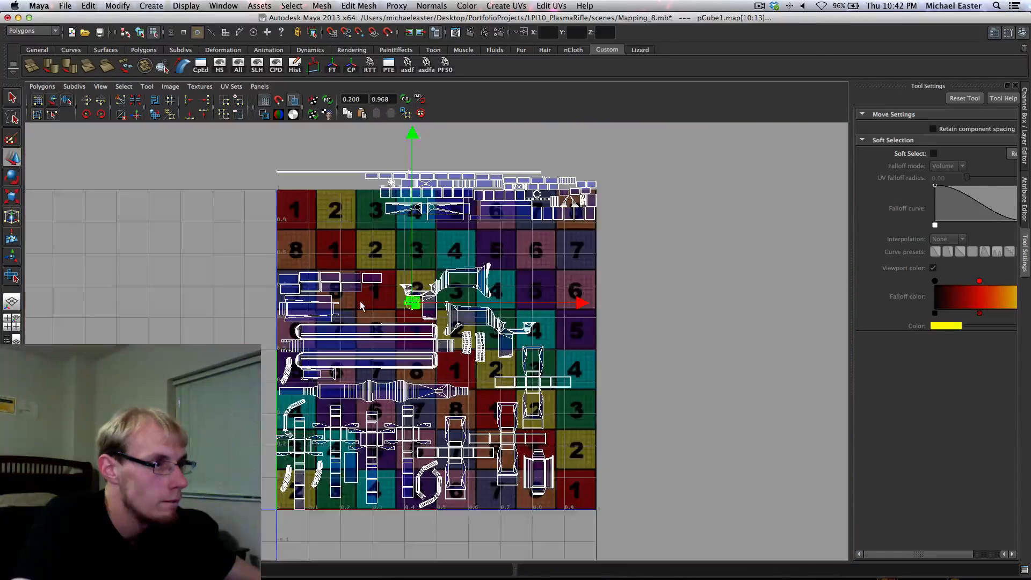
scroll(363, 310, "up", 4)
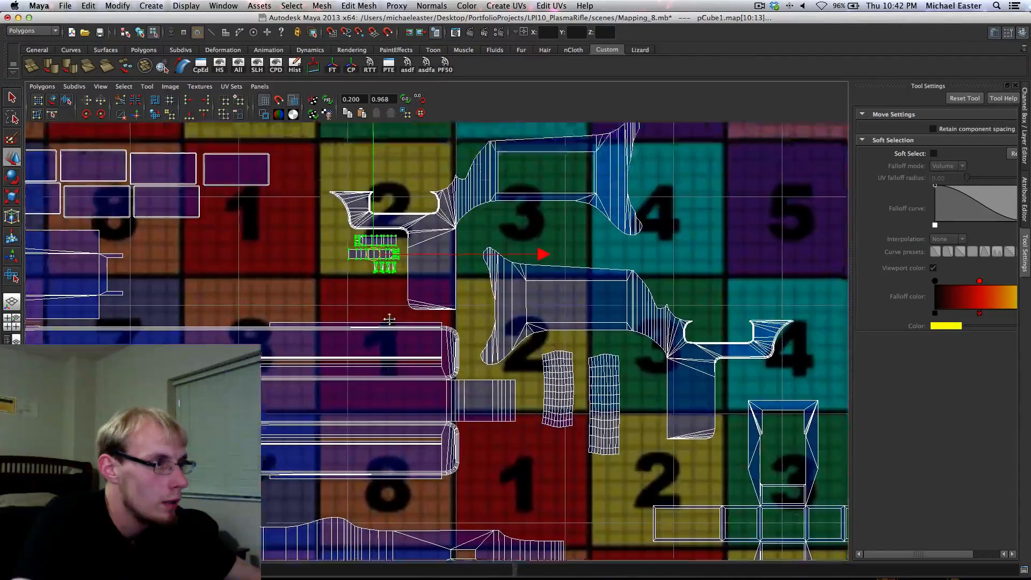
middle_click_drag(389, 319, 419, 410, "alt")
scroll(419, 409, "up", 9)
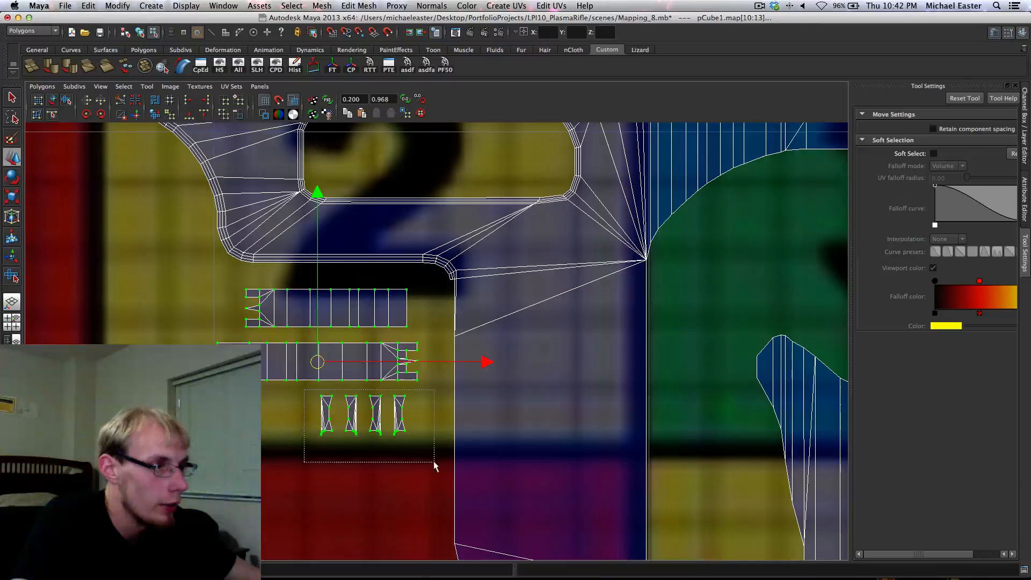
Spread the bow-tie row and lower notched strip apart vertically, and shift the whole small-shell group slightly down from the grip shell
left_click_drag(434, 466, 434, 464)
middle_click_drag(407, 358, 472, 352)
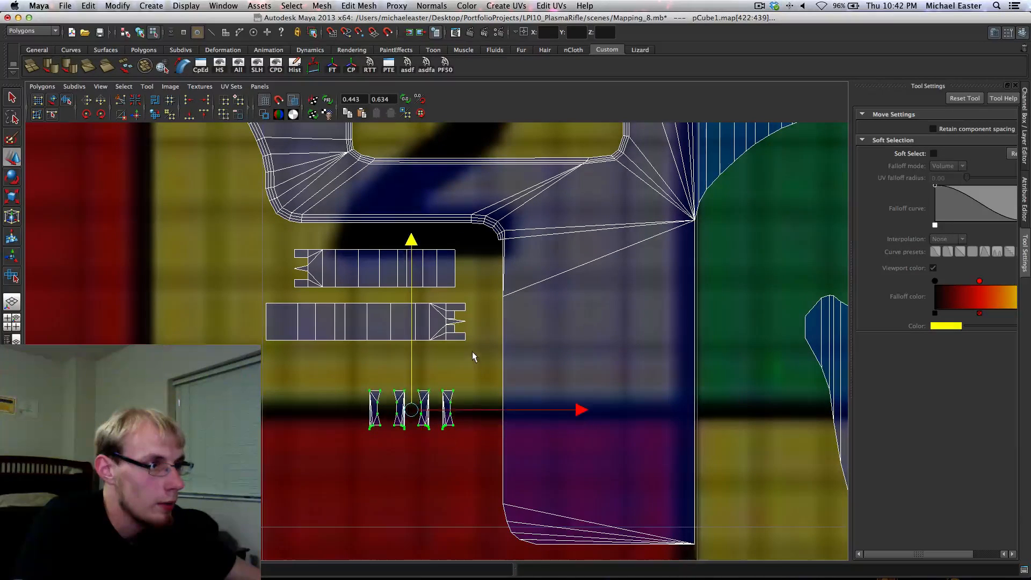
left_click_drag(467, 296, 259, 351)
middle_click_drag(406, 295, 406, 311, "shift")
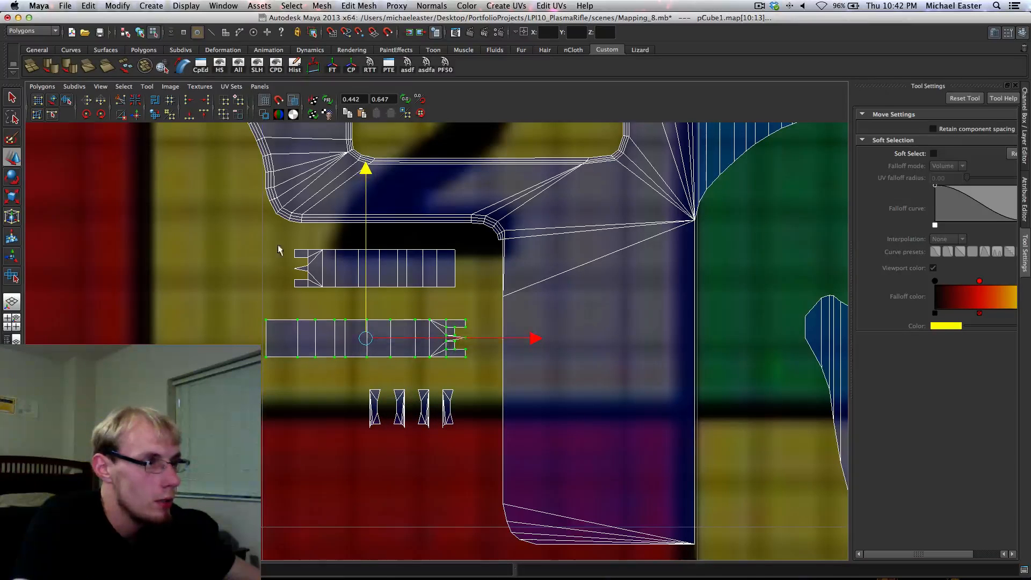
left_click_drag(238, 234, 478, 448)
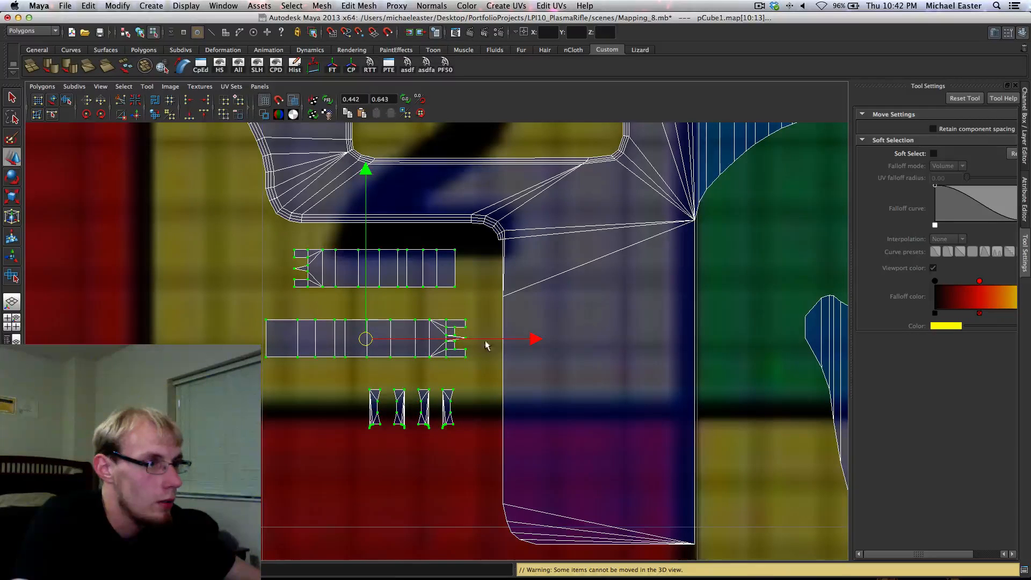
middle_click_drag(464, 256, 463, 277, "shift")
Move the upper notched strip shell into the U-shaped trigger recess of the upper grip shell
middle_click_drag(473, 281, 511, 447, "alt")
right_click_drag(511, 447, 491, 424, "alt")
middle_click_drag(482, 427, 449, 432, "alt")
left_click_drag(429, 460, 454, 459)
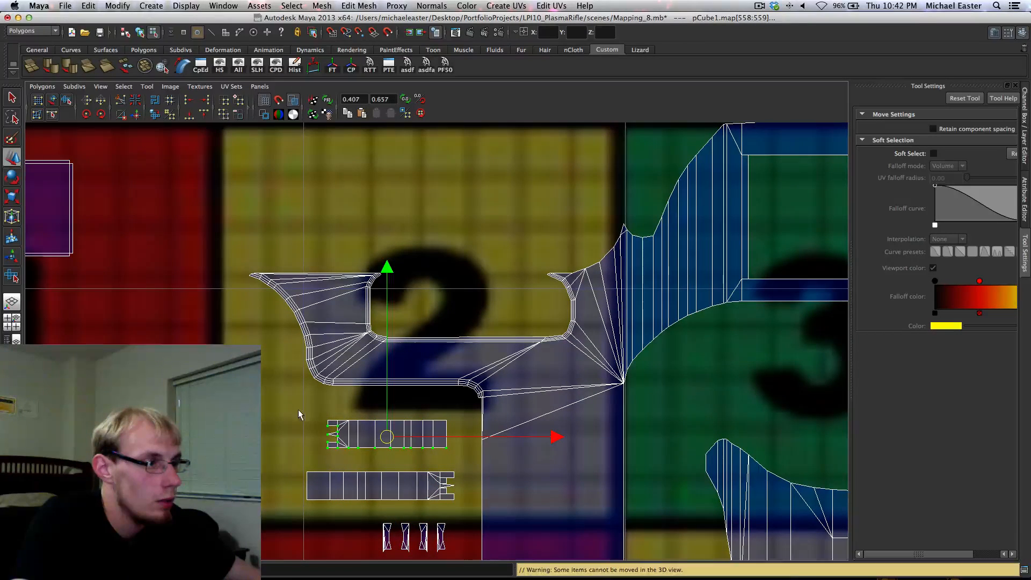
left_click_drag(299, 410, 454, 459)
left_click_drag(393, 440, 478, 305)
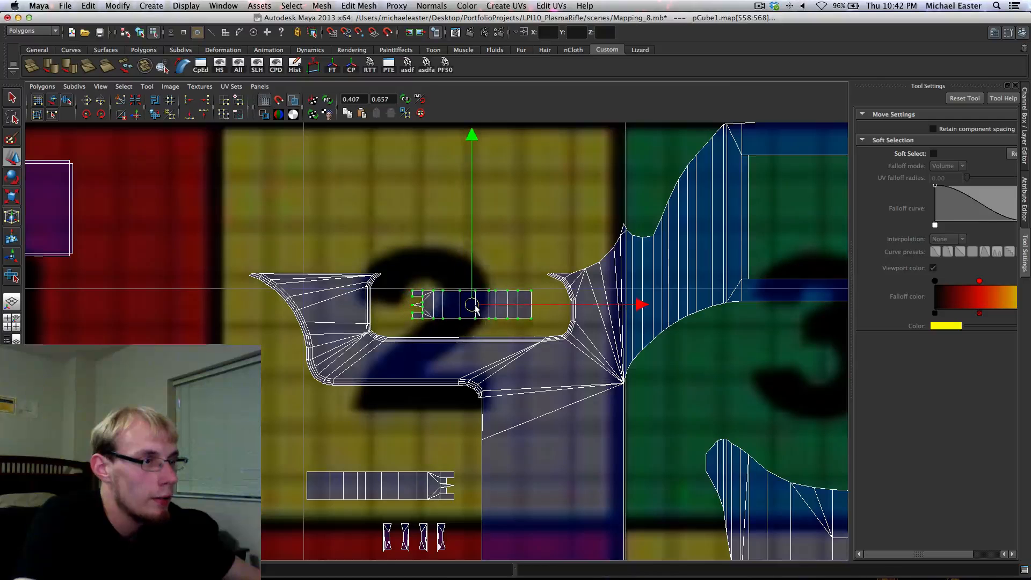
Move the remaining notched strip shell into the matching U-shaped recess of the lower grip shell
right_click_drag(479, 306, 433, 480, "alt")
middle_click_drag(434, 480, 425, 456, "alt")
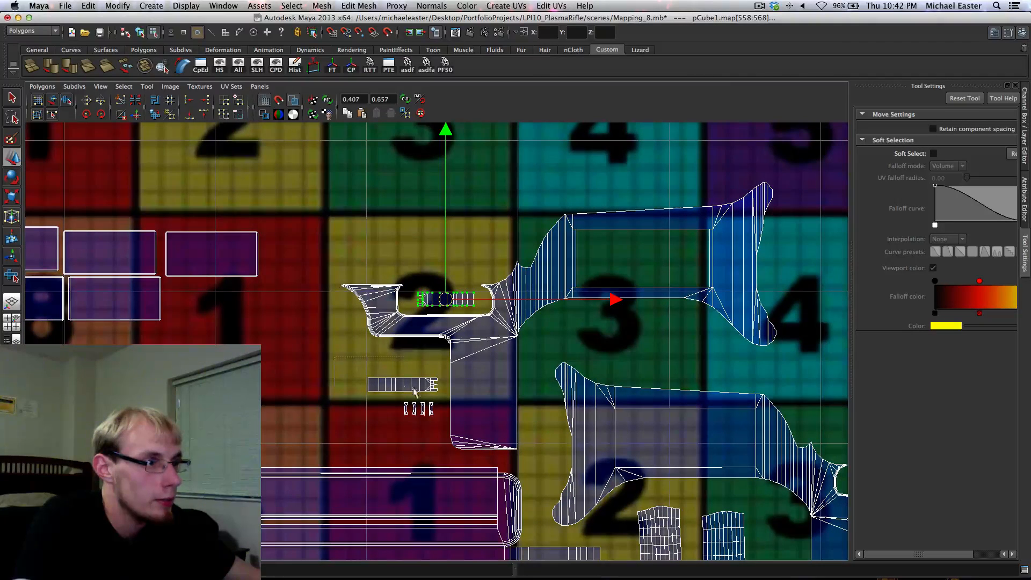
left_click_drag(440, 394, 364, 375)
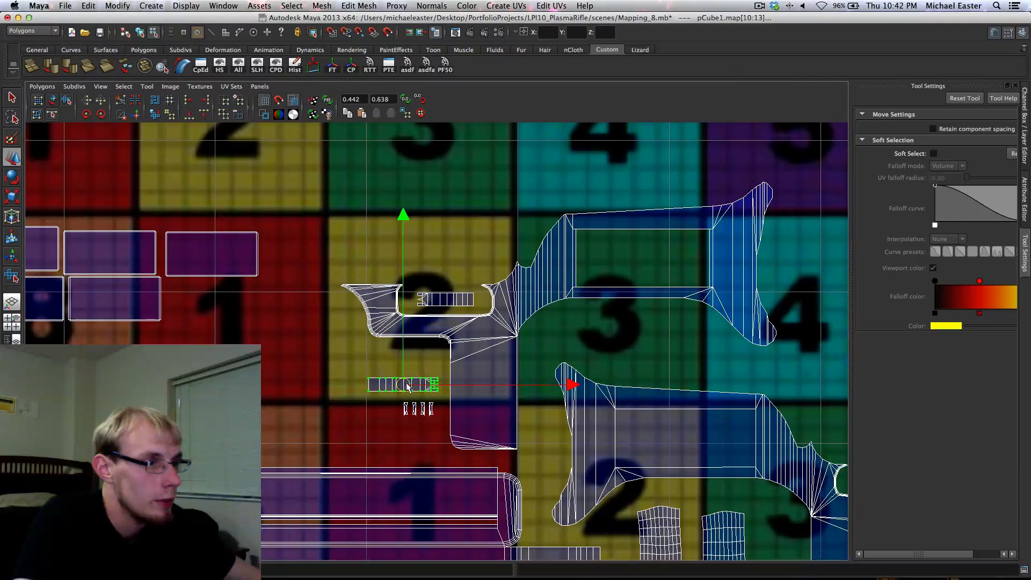
left_click_drag(429, 393, 708, 453)
middle_click_drag(708, 453, 534, 399, "alt")
left_click_drag(507, 393, 705, 430)
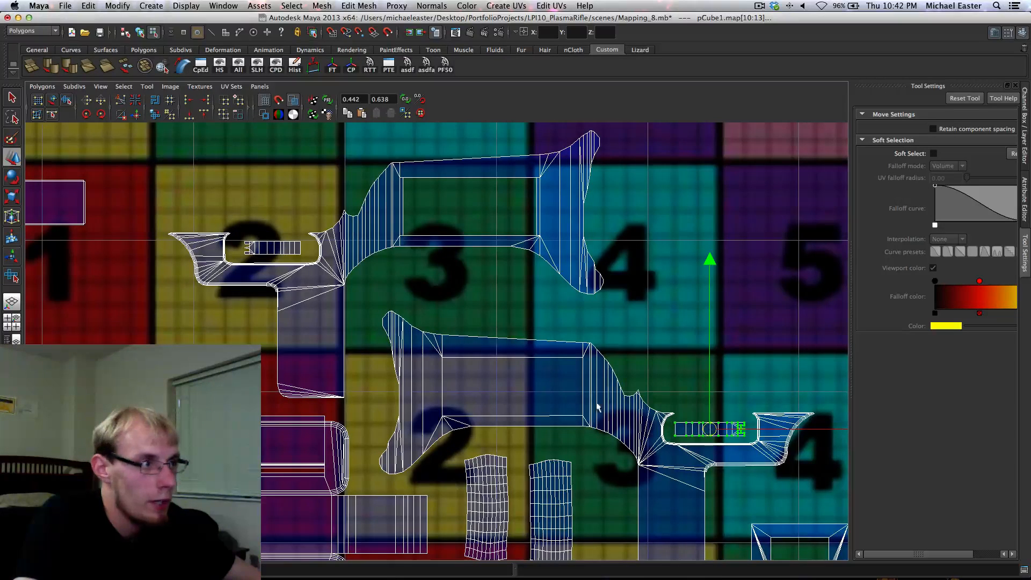
Place the four bow-tie shells inside the upper grip shell's rectangular opening and spread them apart horizontally
left_click_drag(266, 375, 450, 175)
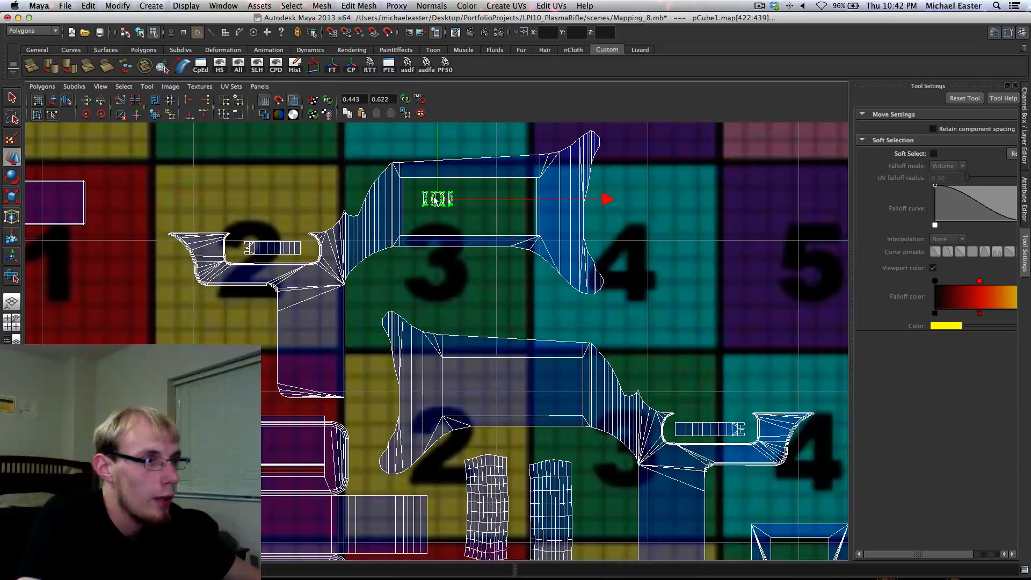
scroll(456, 240, "up", 2)
middle_click_drag(435, 201, 398, 402, "alt")
scroll(398, 430, "up", 6)
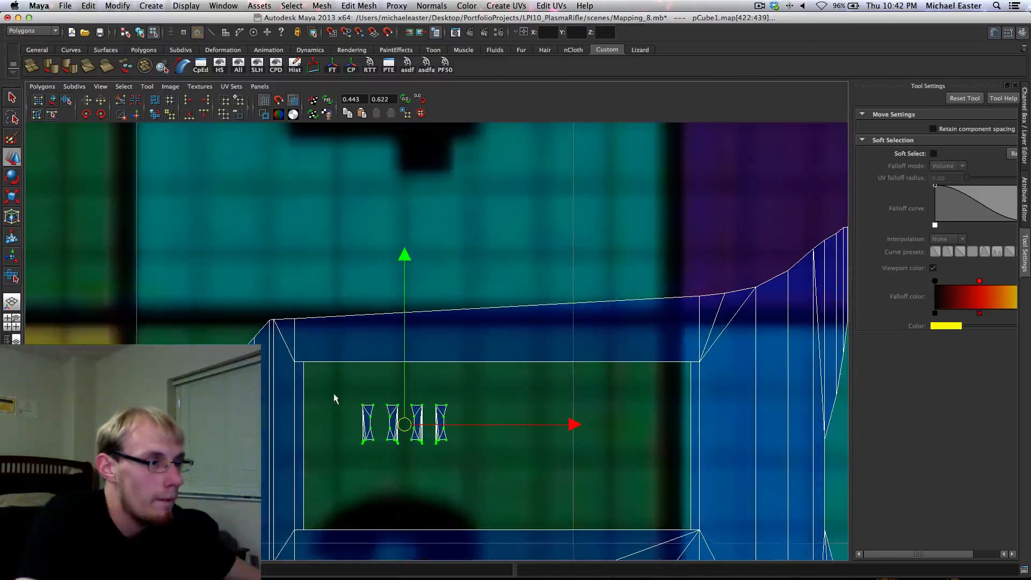
left_click_drag(361, 442, 378, 458)
middle_click_drag(464, 403, 443, 400)
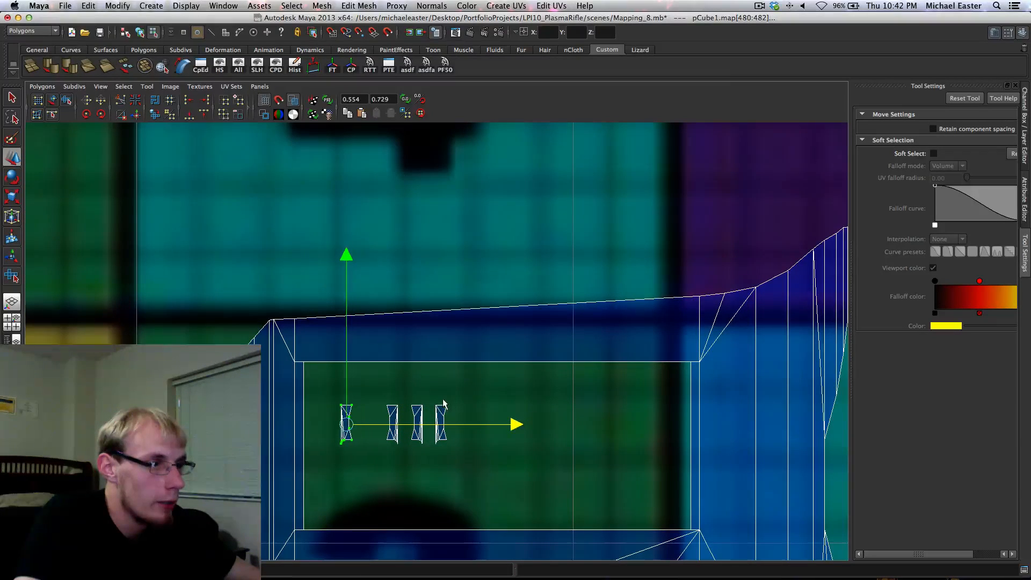
left_click_drag(469, 459, 406, 399)
middle_click_drag(483, 401, 511, 397)
left_click_drag(512, 397, 461, 454)
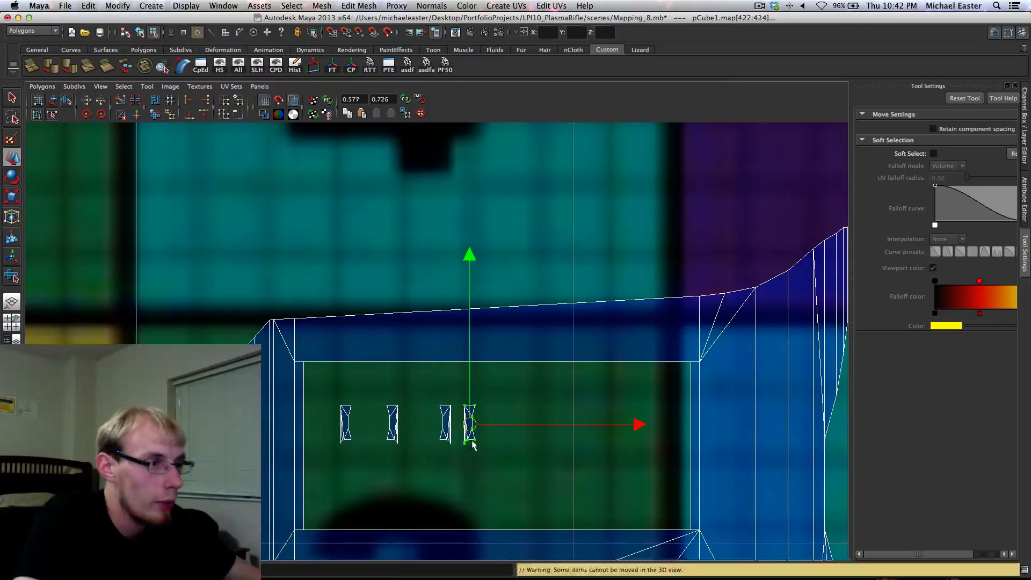
middle_click_drag(534, 386, 559, 382)
right_click_drag(560, 381, 554, 377, "alt")
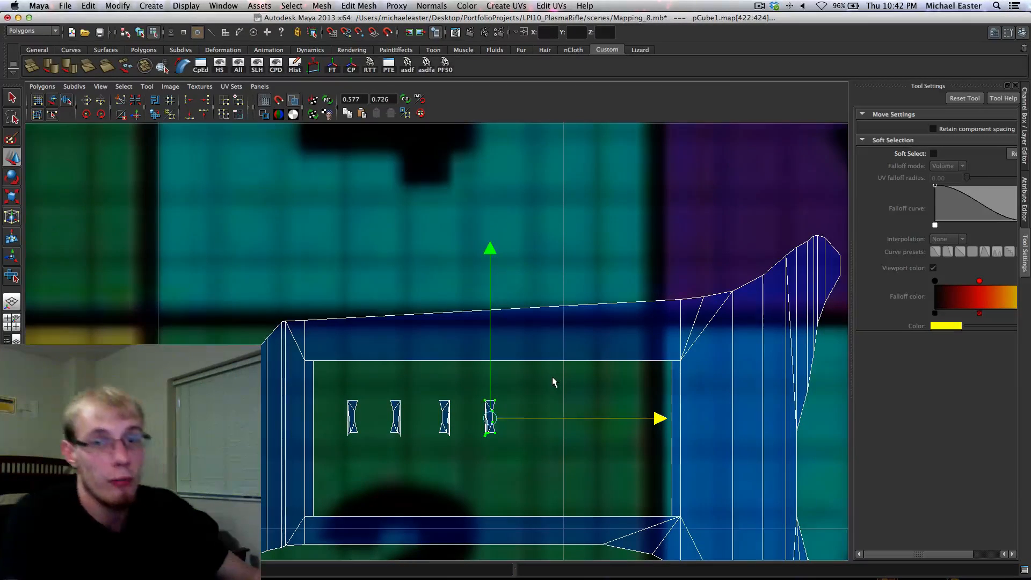
Select the entire long shell with the two circular holes and move it down into the free space above the upper grip shell
middle_click_drag(481, 289, 650, 451, "alt")
right_click_drag(650, 451, 523, 324, "alt")
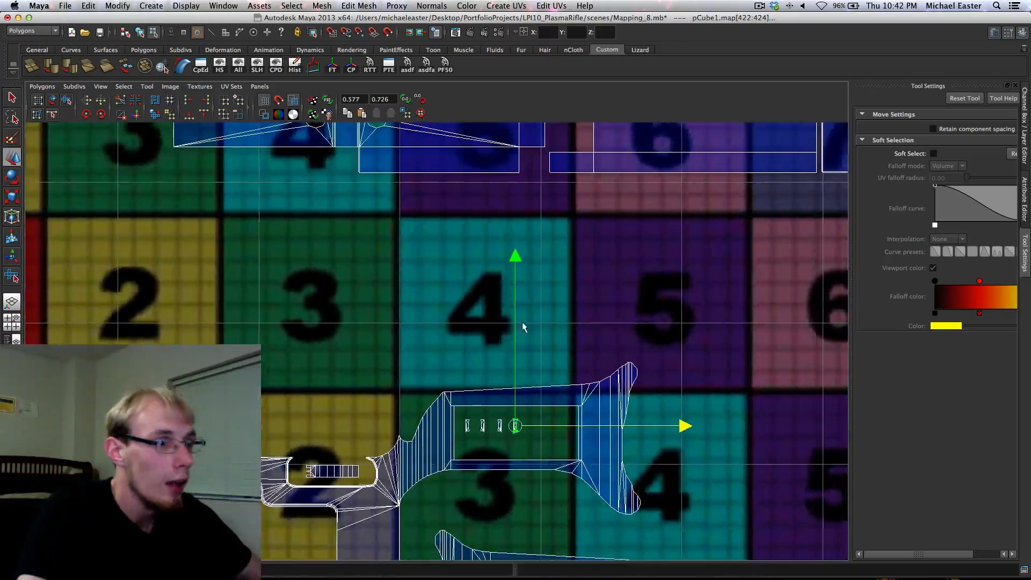
middle_click_drag(528, 268, 441, 446, "alt")
middle_click_drag(225, 409, 378, 424, "alt")
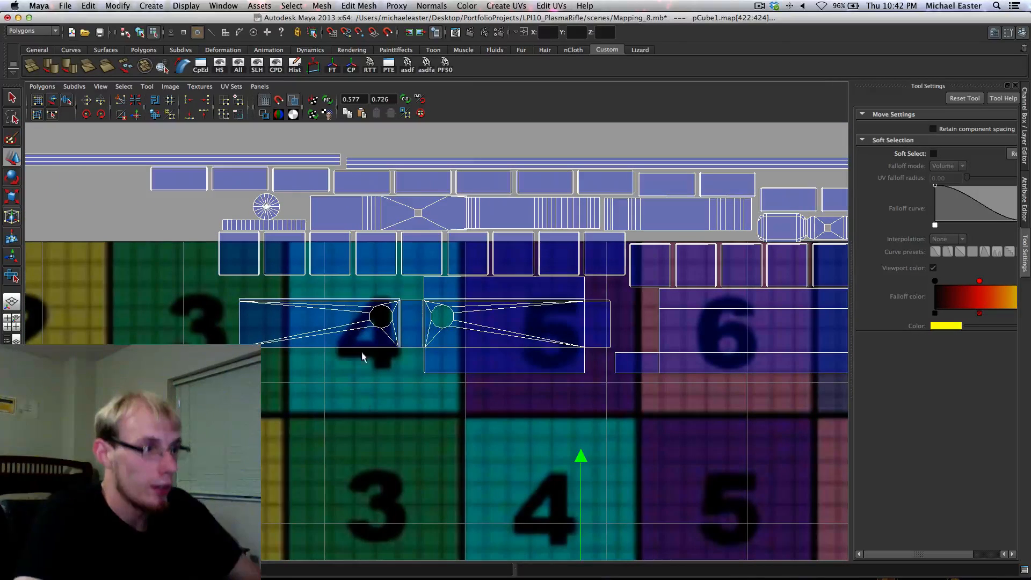
left_click_drag(427, 367, 417, 376)
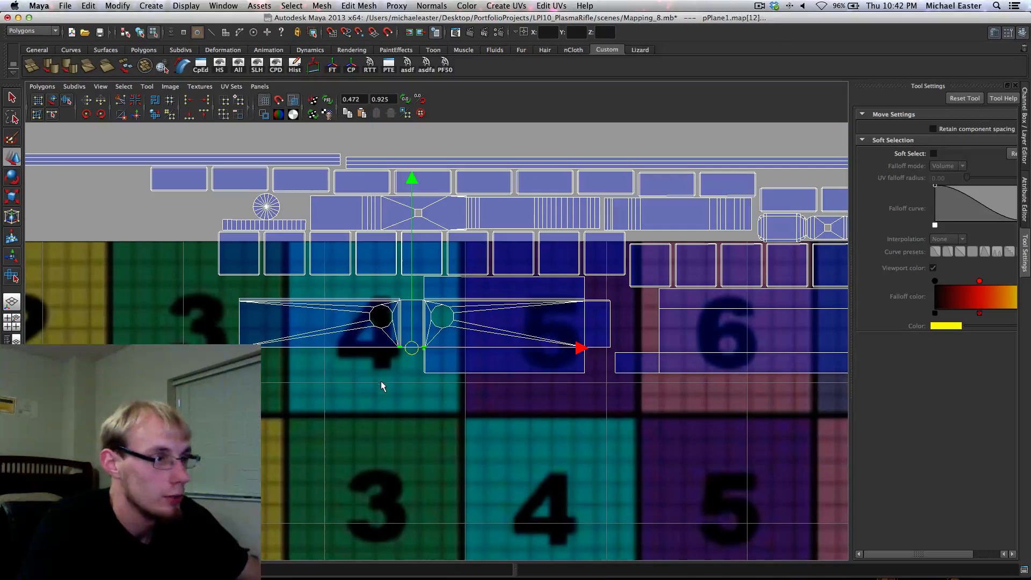
right_click_drag(374, 386, 378, 413, "ctrl")
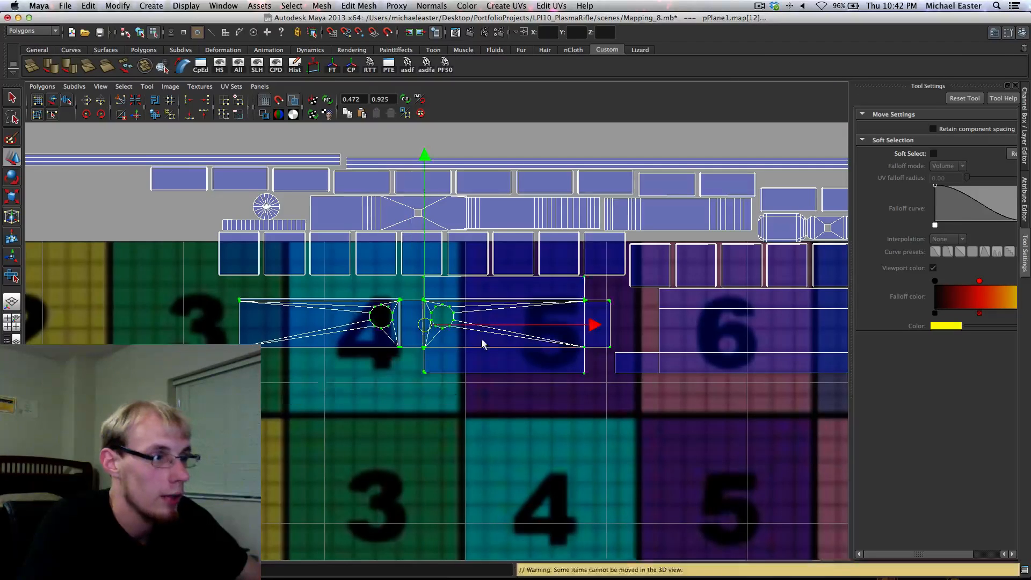
right_click_drag(484, 343, 433, 346, "alt")
middle_click_drag(434, 346, 454, 290, "alt")
left_click_drag(454, 280, 389, 388)
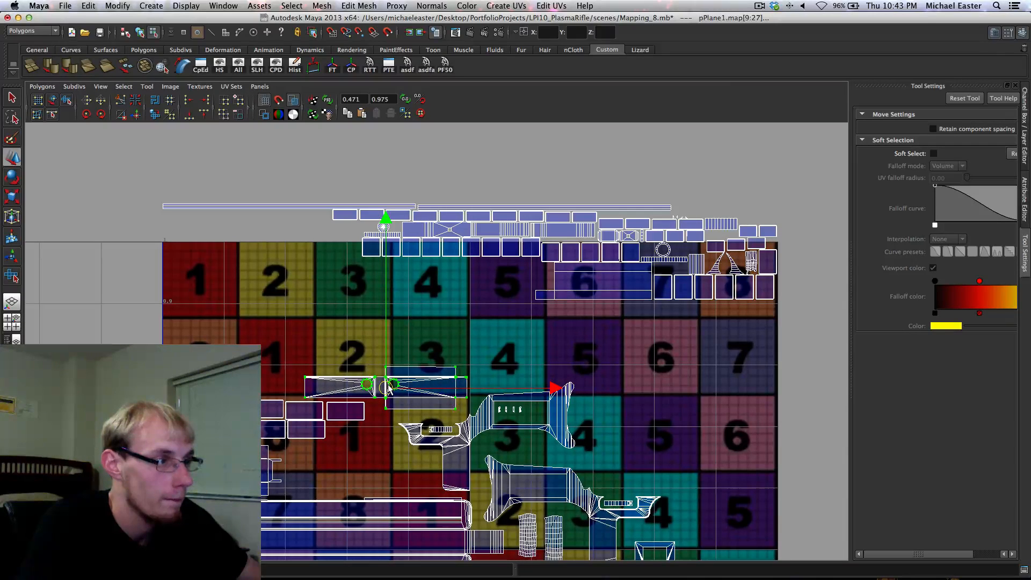
middle_click_drag(475, 342, 356, 437, "alt")
right_click_drag(357, 438, 381, 434, "alt")
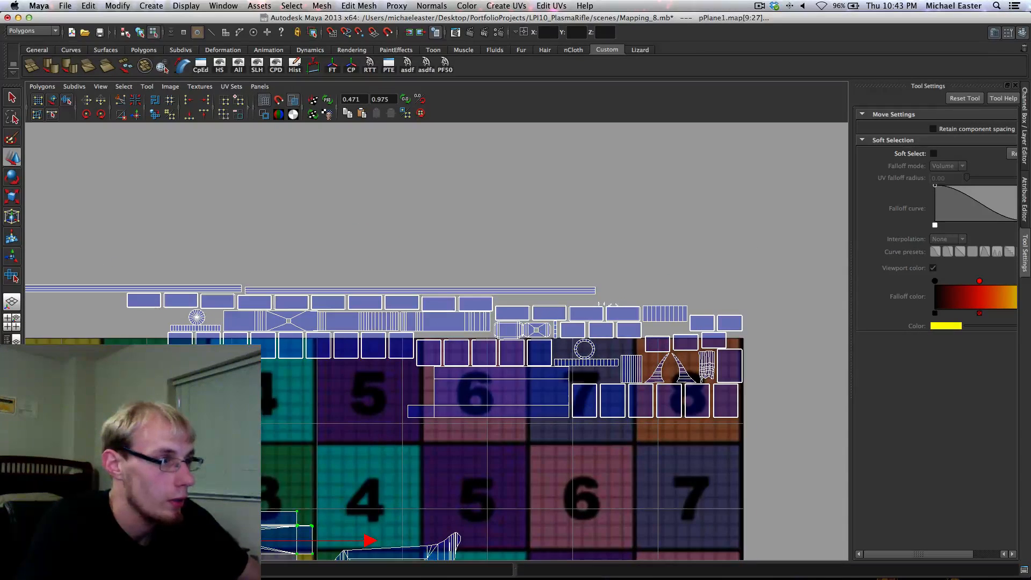
Move the row of nine square shells from the upper edge down to just above the long shell with the circular holes
left_click_drag(408, 397, 409, 397)
middle_click_drag(277, 335, 581, 284, "alt")
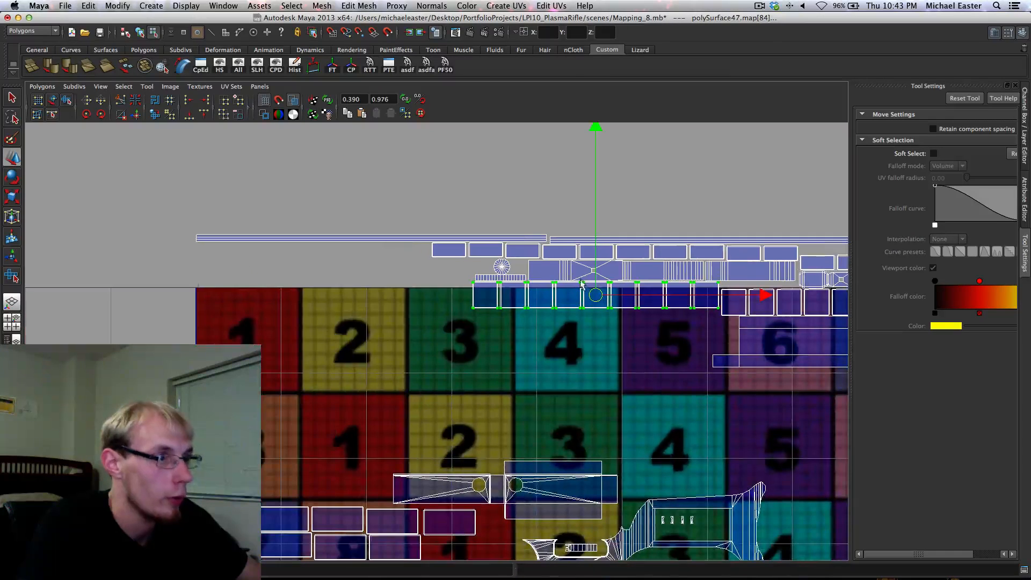
left_click_drag(589, 294, 374, 456)
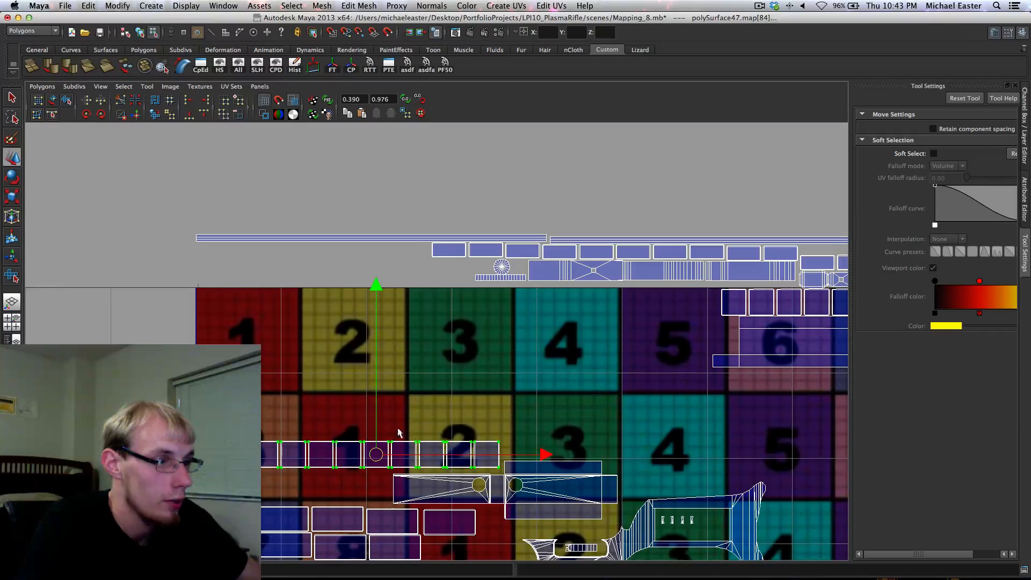
Move the row of six tall rectangular shells down into the gap directly above the long rounded barrel shell, beside the upper grip's handle
middle_click_drag(588, 342, 322, 389, "alt")
middle_click_drag(714, 421, 569, 330, "alt")
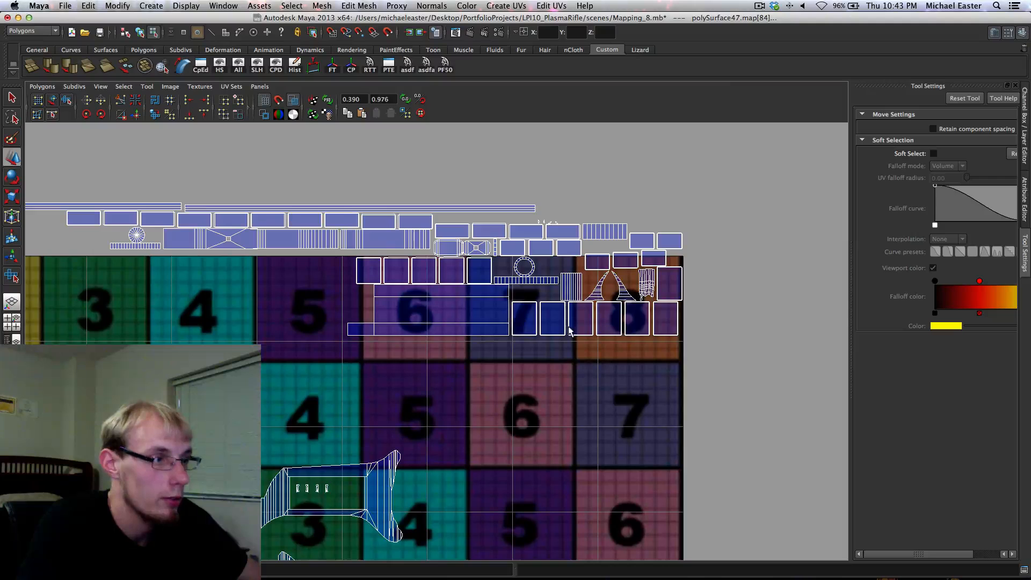
left_click_drag(730, 395, 730, 394)
left_click_drag(594, 319, 238, 395)
middle_click_drag(238, 396, 656, 352, "alt")
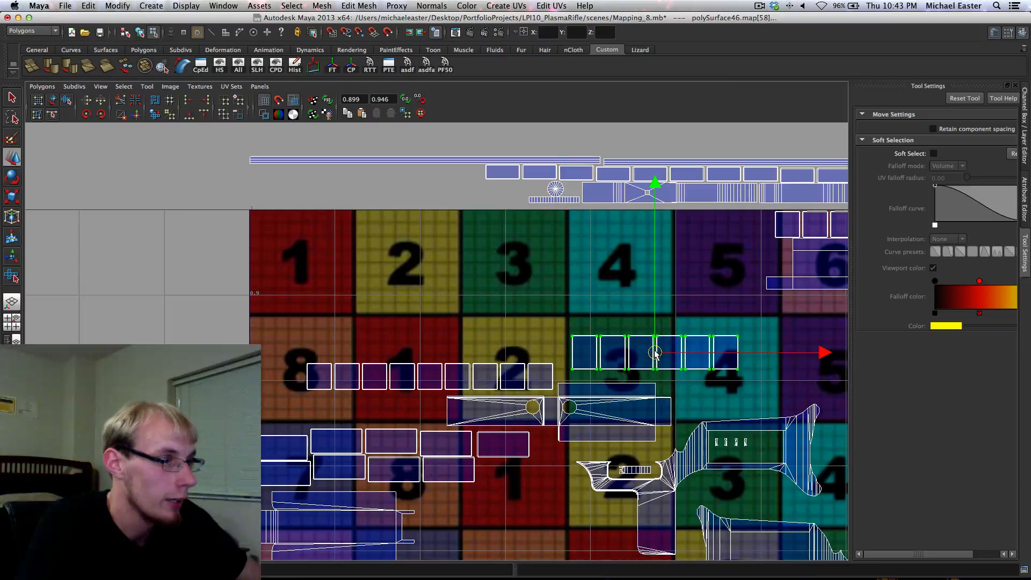
left_click_drag(648, 352, 539, 382)
middle_click_drag(540, 383, 371, 301, "alt")
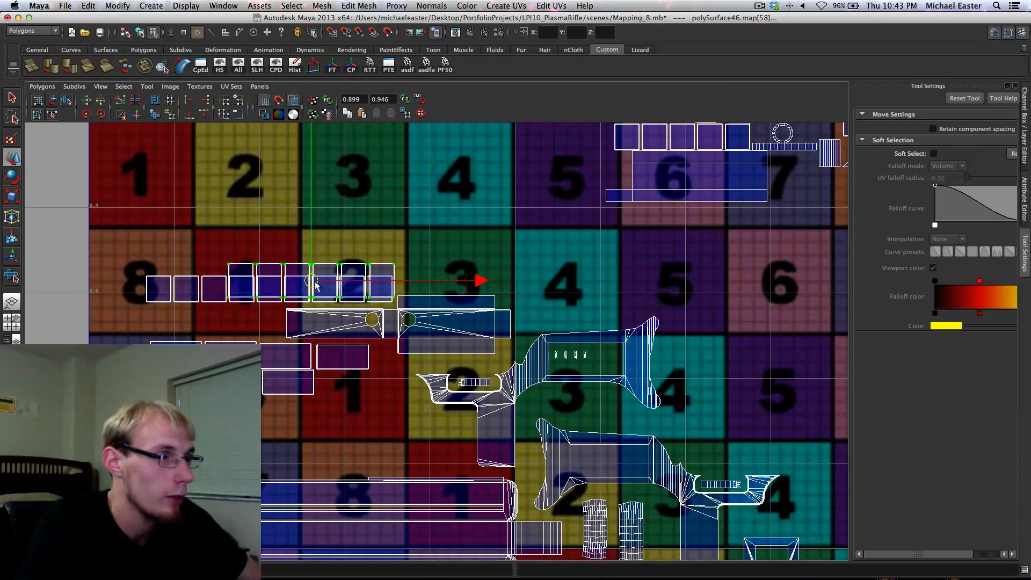
left_click_drag(315, 283, 390, 454)
Move the remaining row of five square shells down into the space directly above the six tall rectangular shells
middle_click_drag(588, 332, 386, 498, "alt")
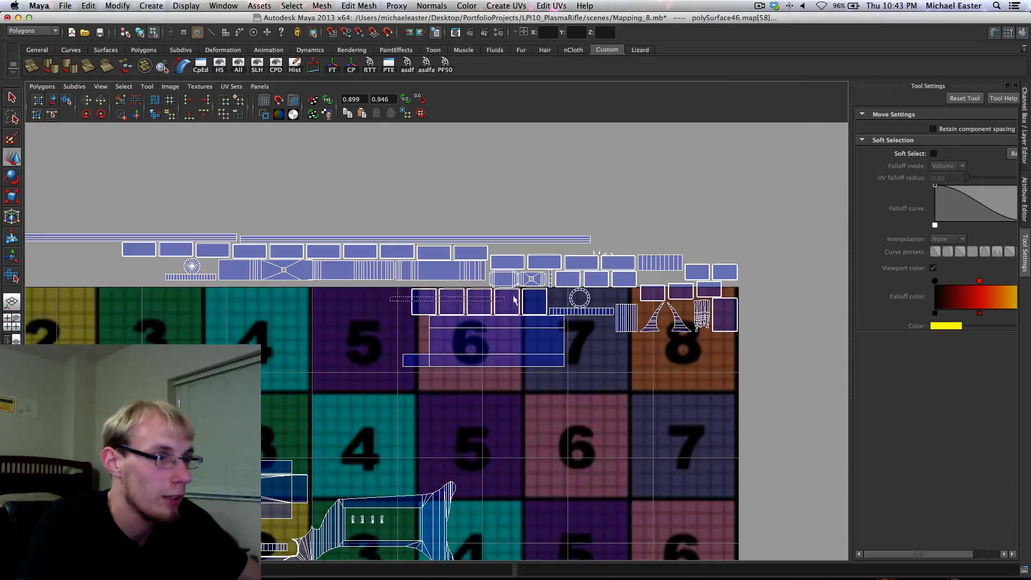
key("shift+period")
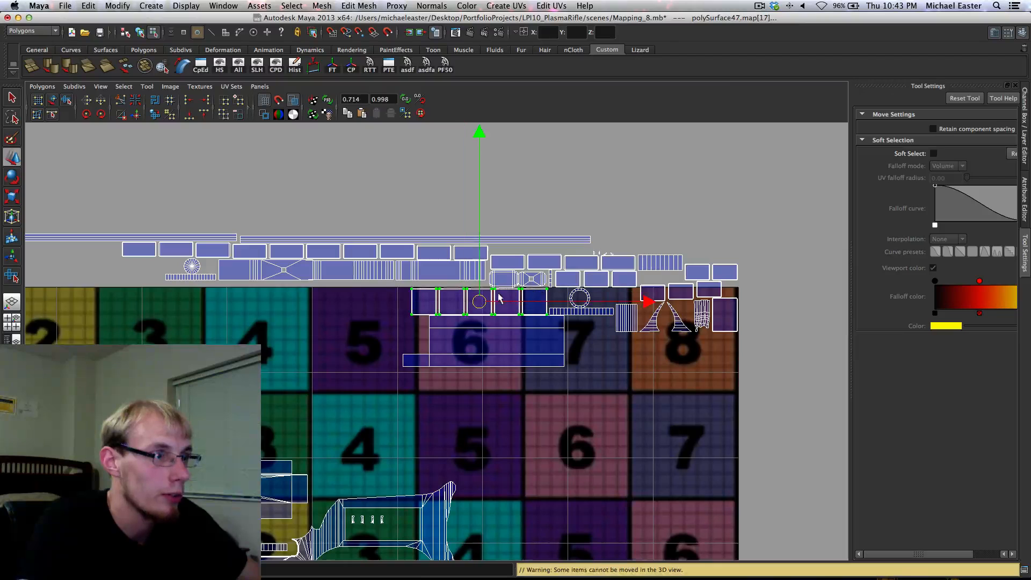
left_click_drag(484, 303, 289, 422)
middle_click_drag(303, 410, 501, 314, "alt")
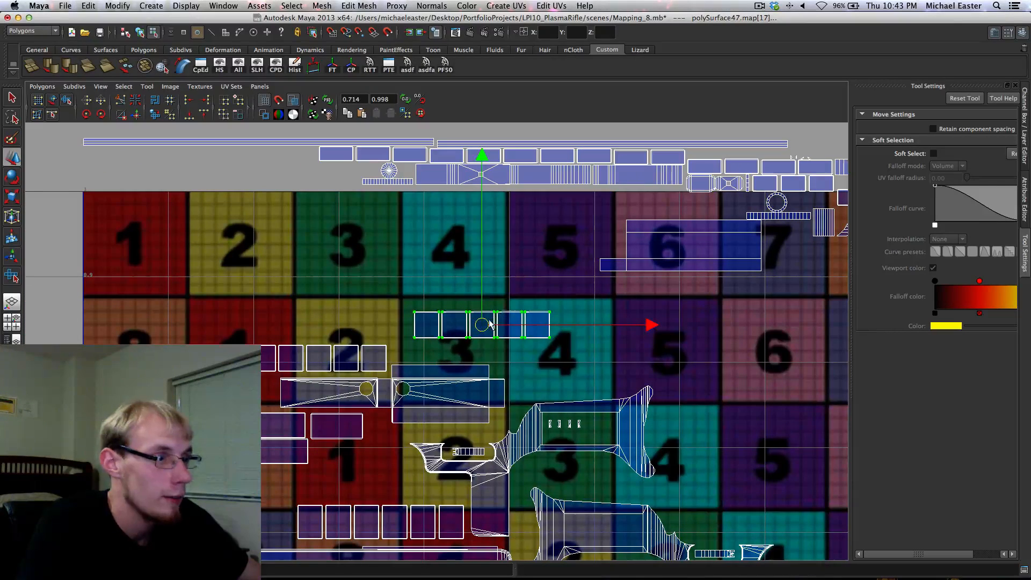
left_click_drag(490, 323, 352, 483)
Move the pair of curved triangular shells down into the gap between the upper and lower grip shells
middle_click_drag(572, 322, 480, 434, "alt")
middle_click_drag(561, 345, 541, 360, "alt")
middle_click_drag(739, 368, 545, 320, "alt")
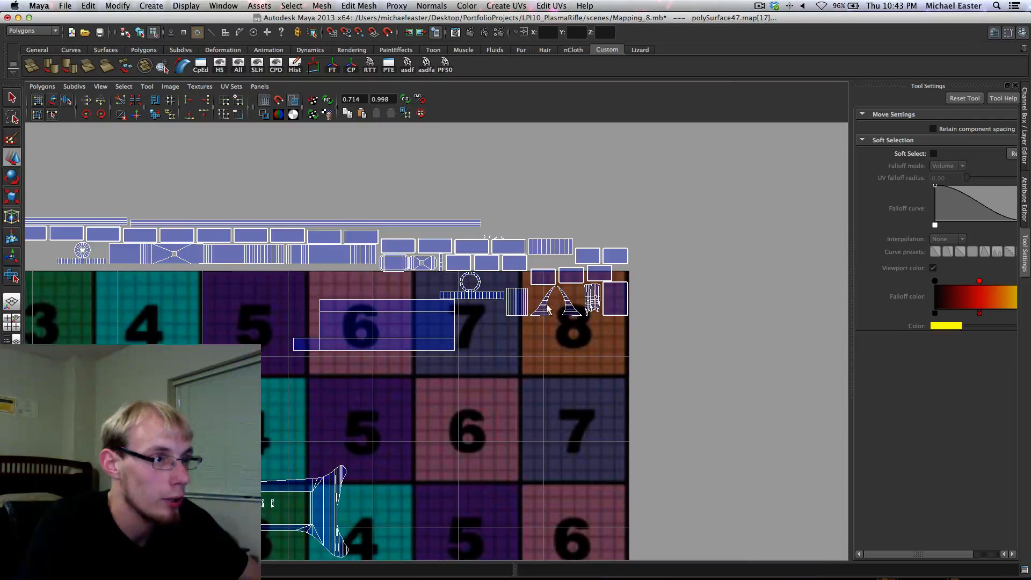
left_click_drag(563, 328, 340, 446)
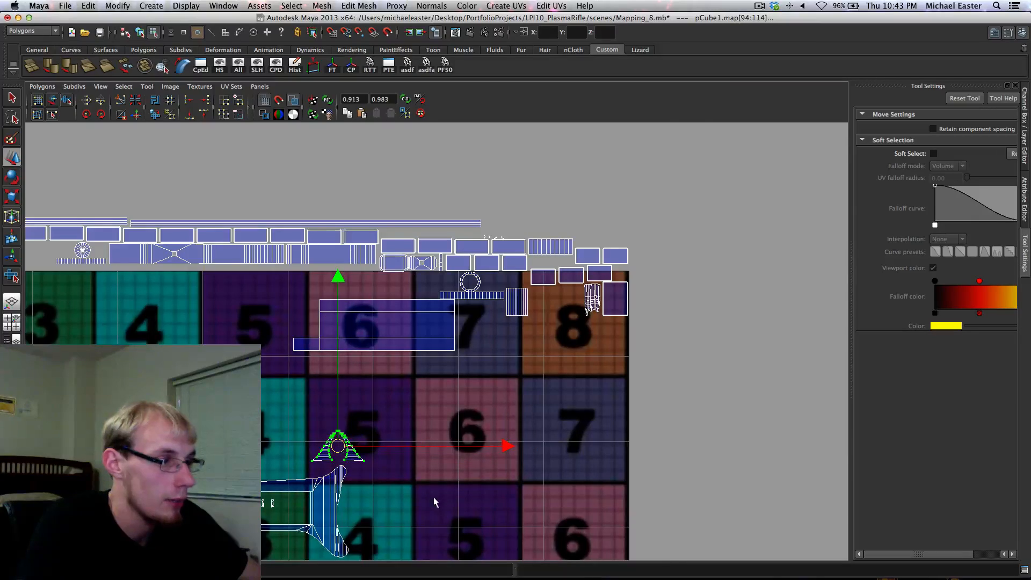
middle_click_drag(435, 502, 574, 354, "alt")
left_click_drag(580, 317, 525, 427)
scroll(560, 441, "up", 8)
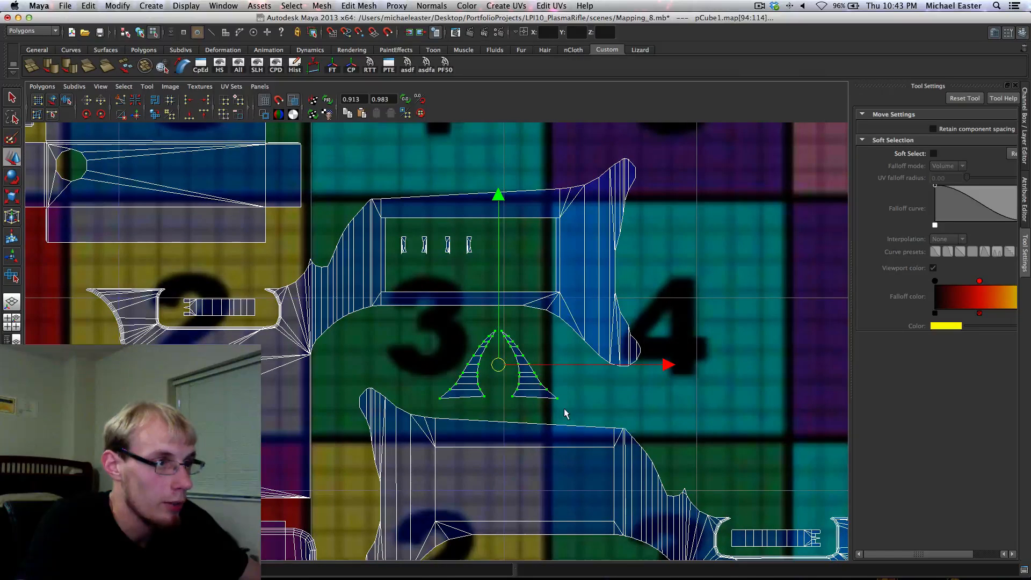
Shift the right curved triangular shell to the other side of its twin so the pair fits the gap between the grips
left_click_drag(498, 330, 503, 333)
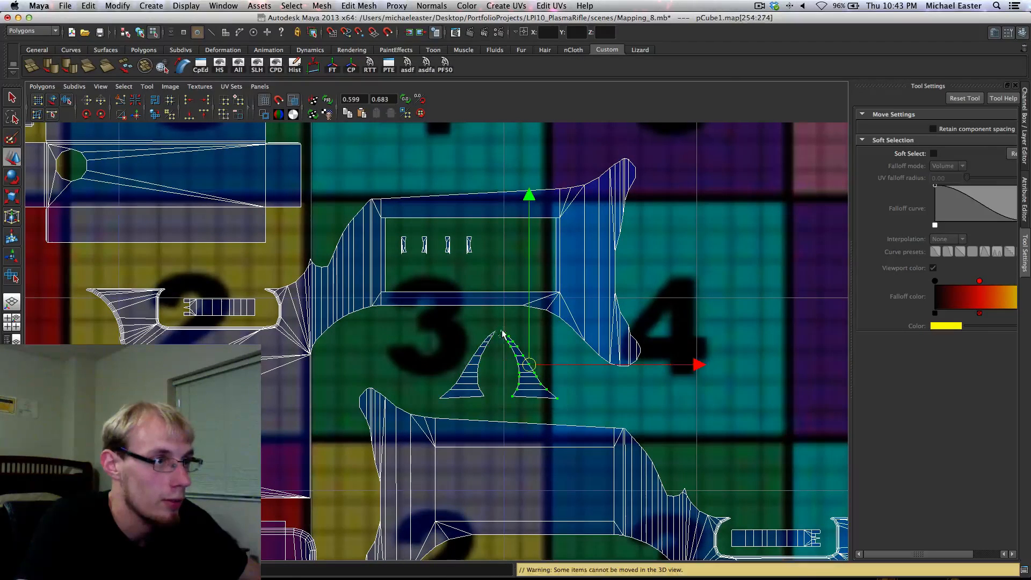
left_click_drag(565, 368, 442, 363)
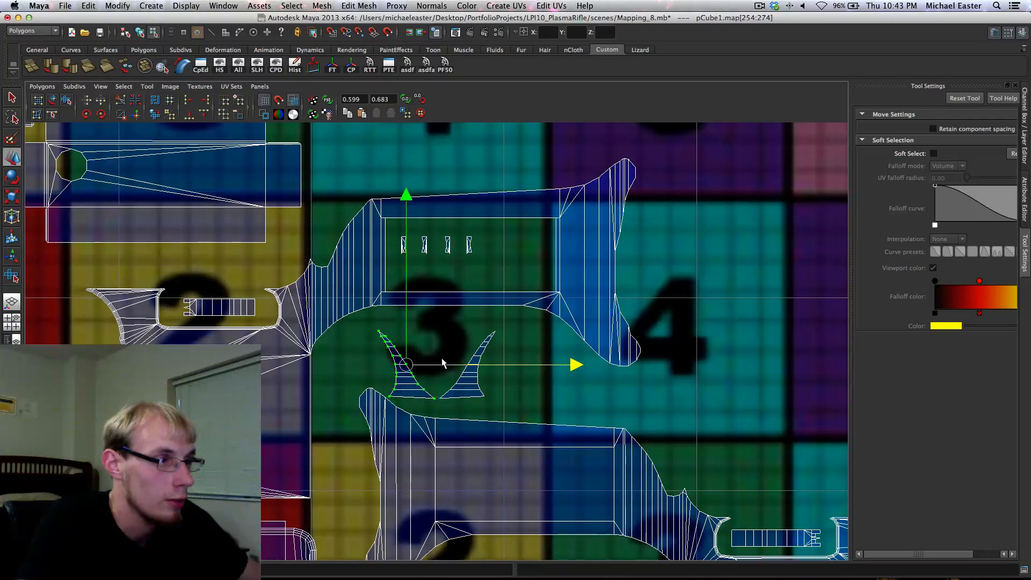
middle_click_drag(444, 350, 513, 423, "shift")
Move the large rectangular shell with the protruding lower strip down into the free space just above the upper grip shell
right_click_drag(513, 423, 479, 423, "alt")
scroll(480, 427, "down", 2)
middle_click_drag(520, 267, 418, 473, "alt")
scroll(399, 345, "up", 1)
middle_click_drag(396, 322, 290, 368, "alt")
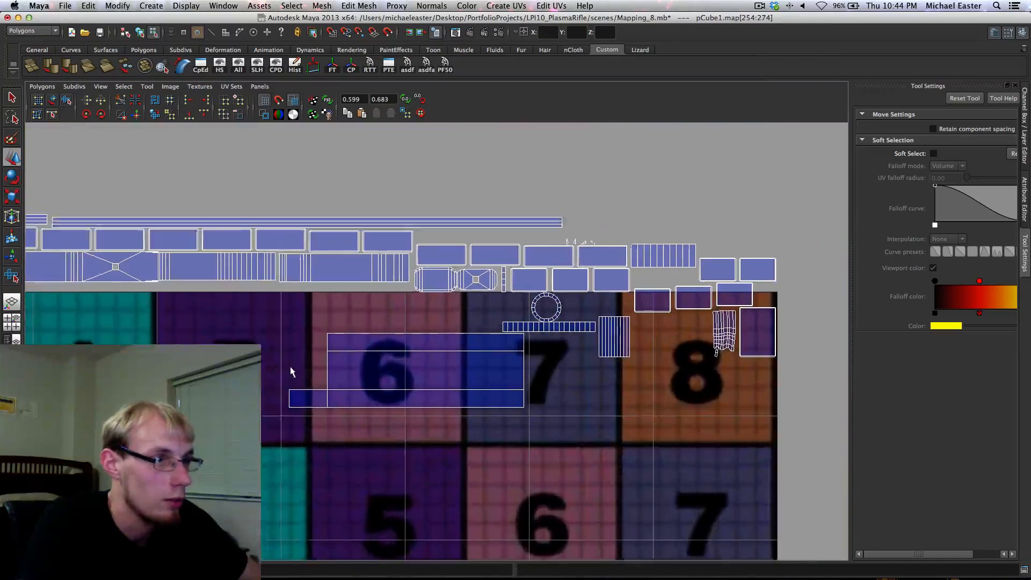
scroll(290, 369, "up", 1)
left_click_drag(256, 327, 549, 436)
scroll(367, 448, "down", 5)
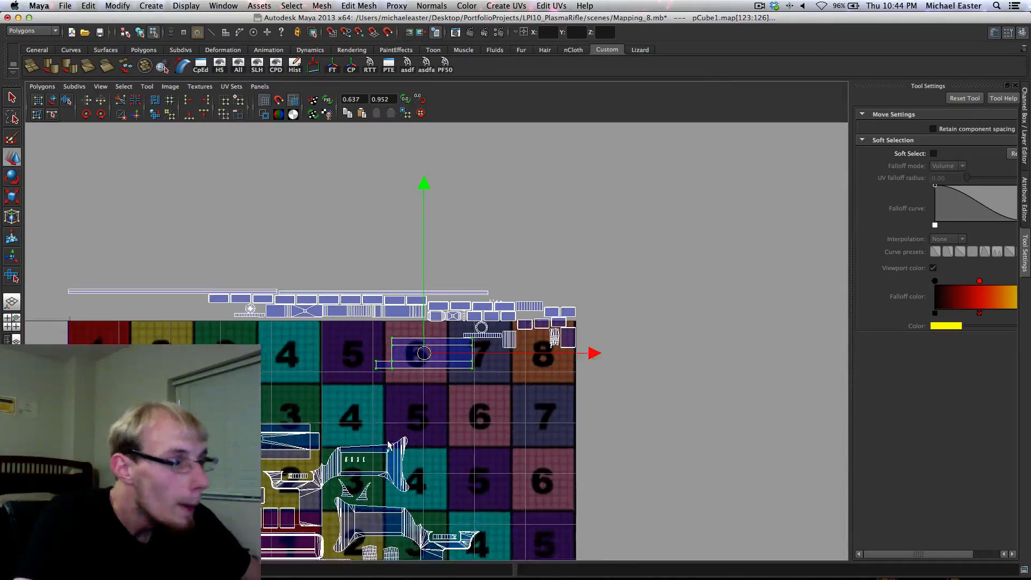
middle_click_drag(386, 440, 350, 334, "alt")
middle_click_drag(377, 247, 534, 191, "alt")
left_click_drag(545, 193, 482, 252)
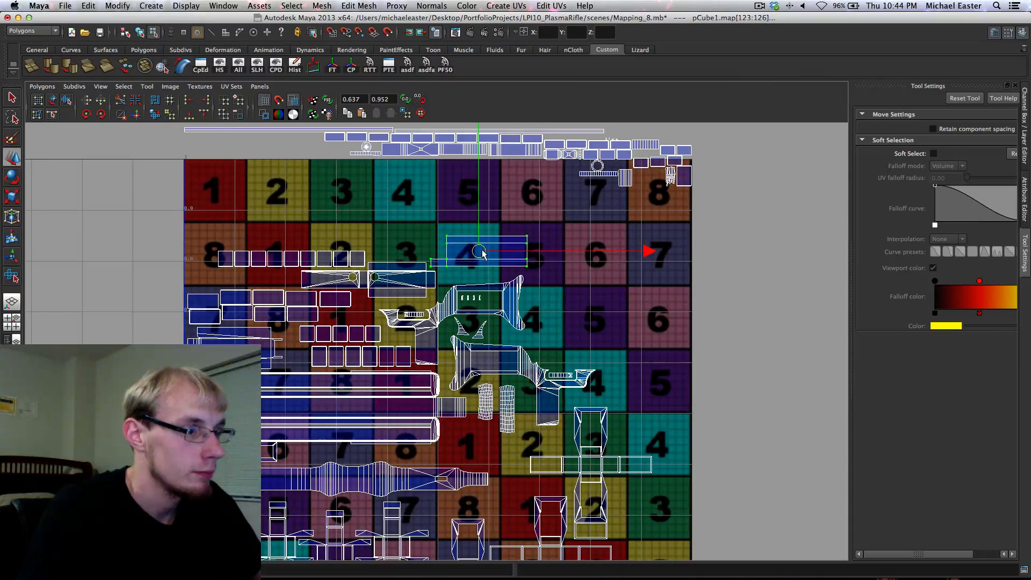
Move the small wavy grid shell from the upper right area into the narrow gap left of the lower grip shell
middle_click_drag(542, 236, 485, 274, "alt")
scroll(438, 304, "up", 5)
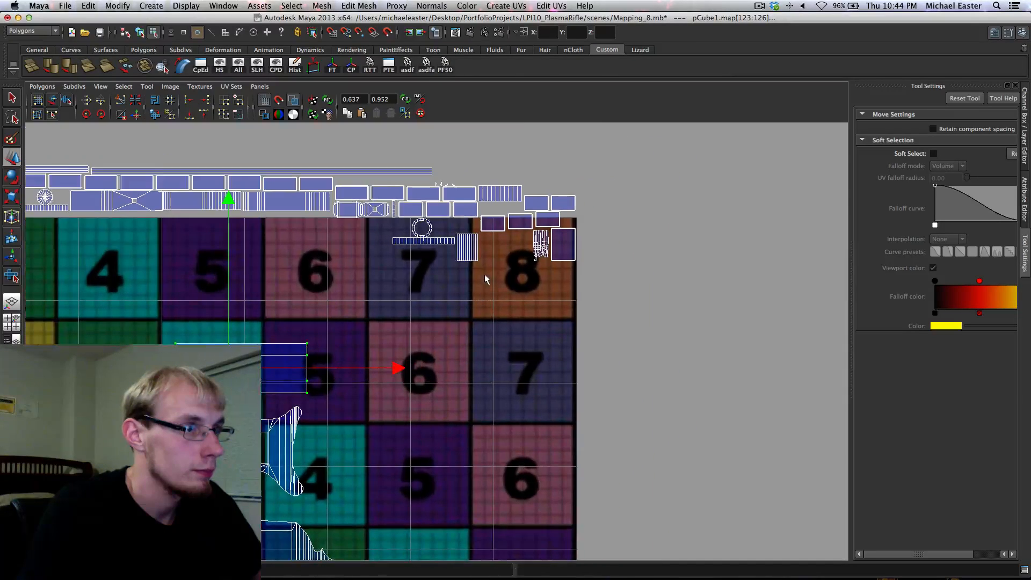
left_click_drag(546, 271, 301, 416)
middle_click_drag(301, 416, 577, 230, "alt")
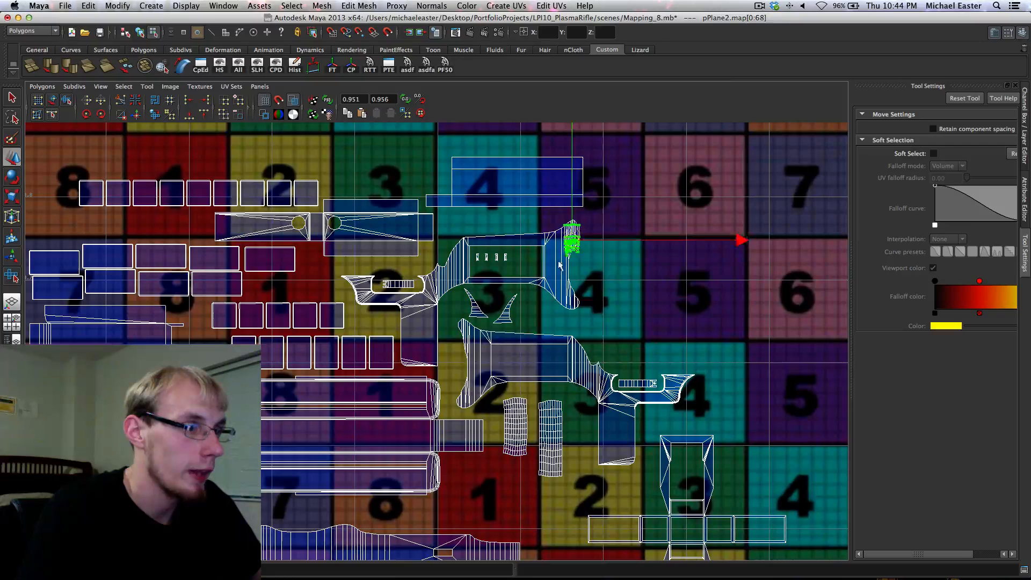
left_click_drag(579, 230, 450, 372)
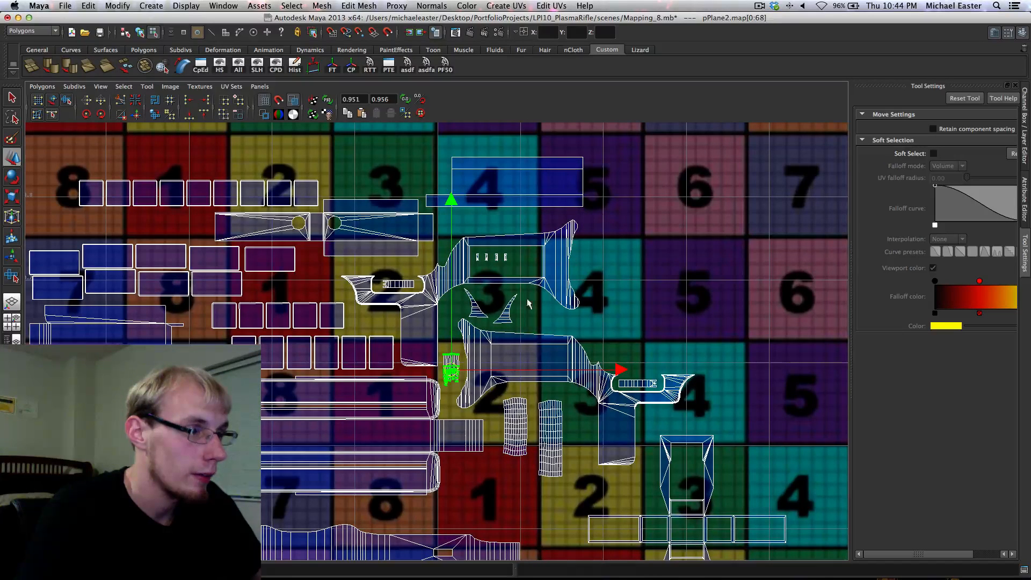
Move the ring shell and its segmented strip down below the lower grip's handle, just above the cross-shaped shell
middle_click_drag(640, 141, 445, 369, "alt")
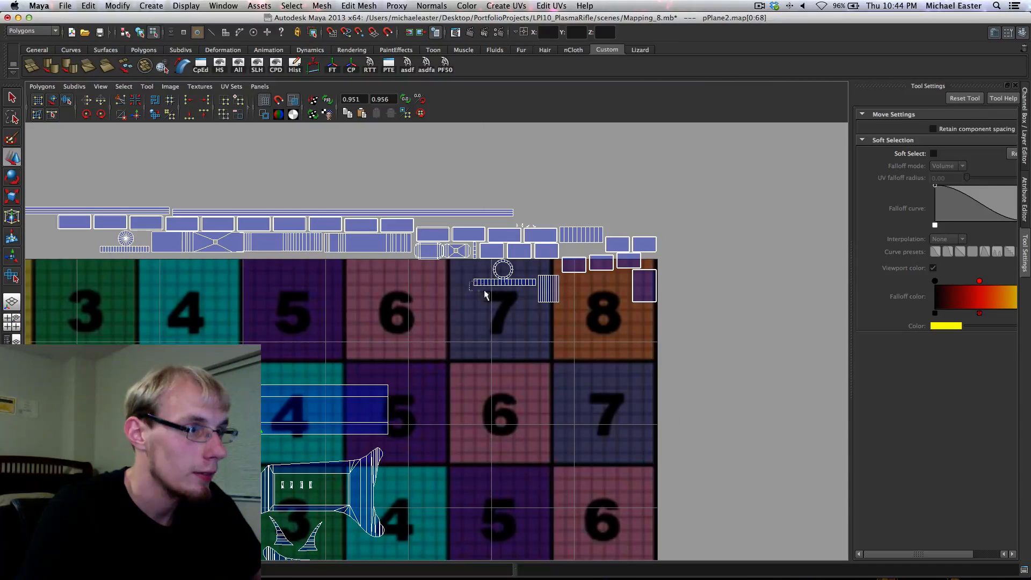
left_click_drag(486, 295, 426, 431)
middle_click_drag(428, 443, 460, 277, "alt")
left_click_drag(458, 269, 453, 460)
middle_click_drag(453, 461, 455, 334, "alt")
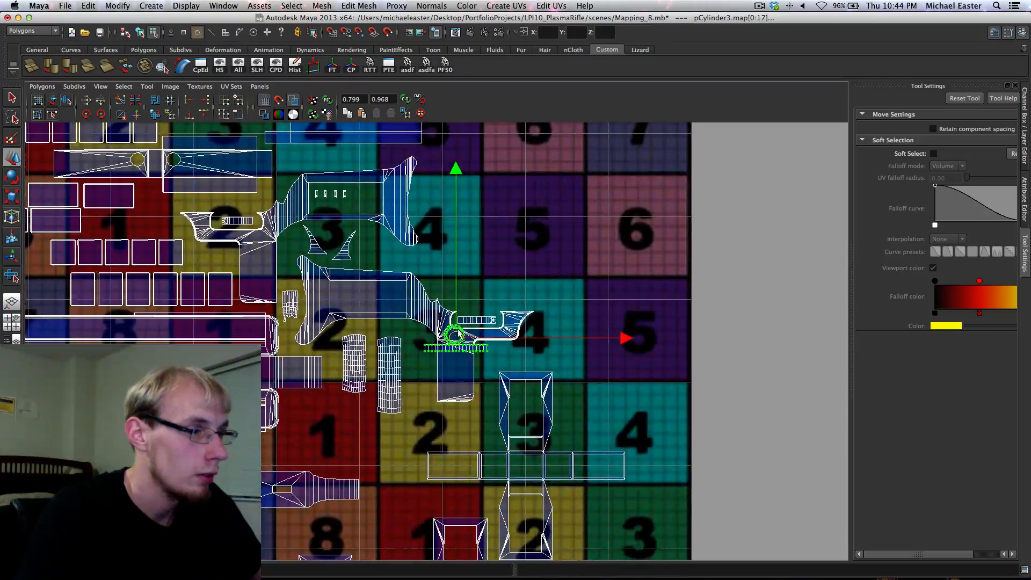
left_click_drag(456, 334, 458, 425)
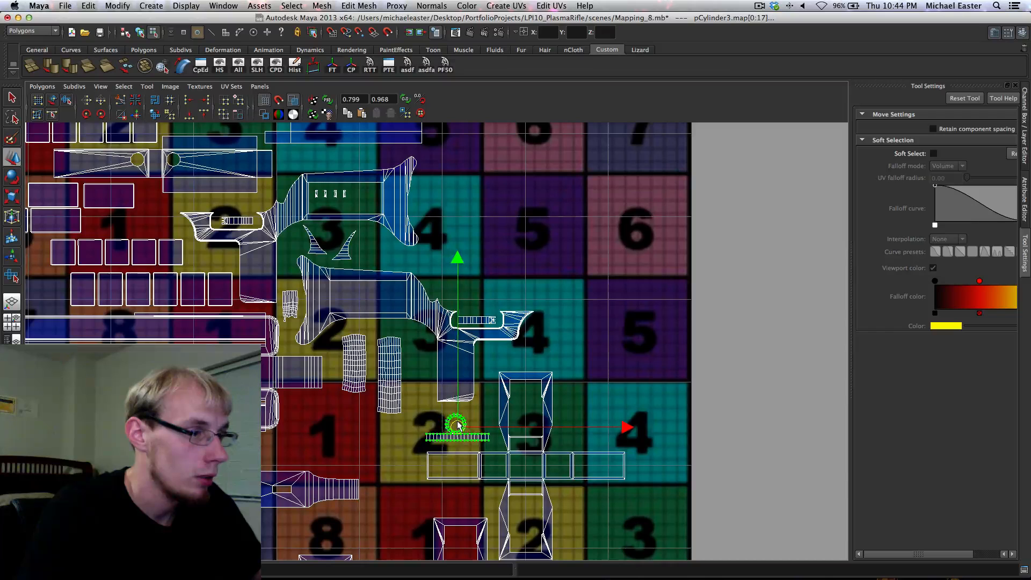
Move the two long thin strip shells down above the packed shells and slide the right strip horizontally against the left one
middle_click_drag(471, 302, 505, 468, "alt")
scroll(396, 313, "down", 5)
middle_click_drag(361, 227, 473, 356, "alt")
scroll(482, 358, "up", 6)
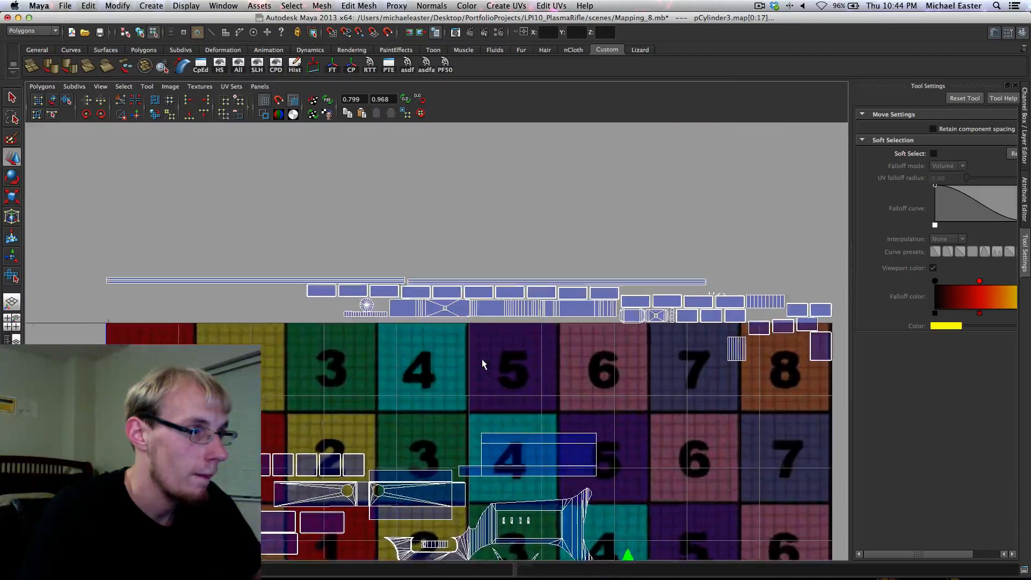
scroll(482, 358, "down", 3)
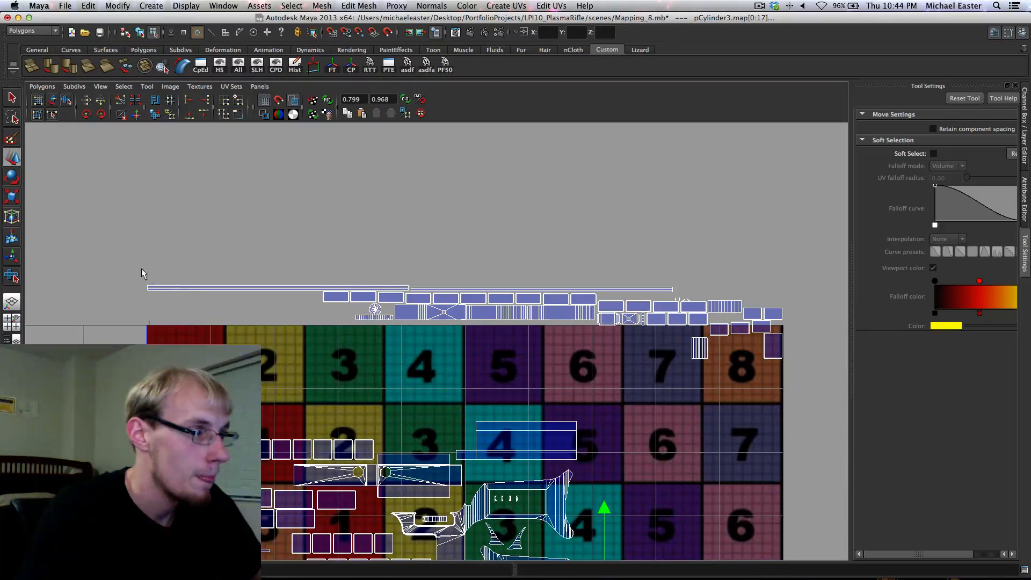
left_click_drag(143, 273, 190, 323)
left_click_drag(647, 270, 682, 296)
left_click_drag(410, 291, 417, 404)
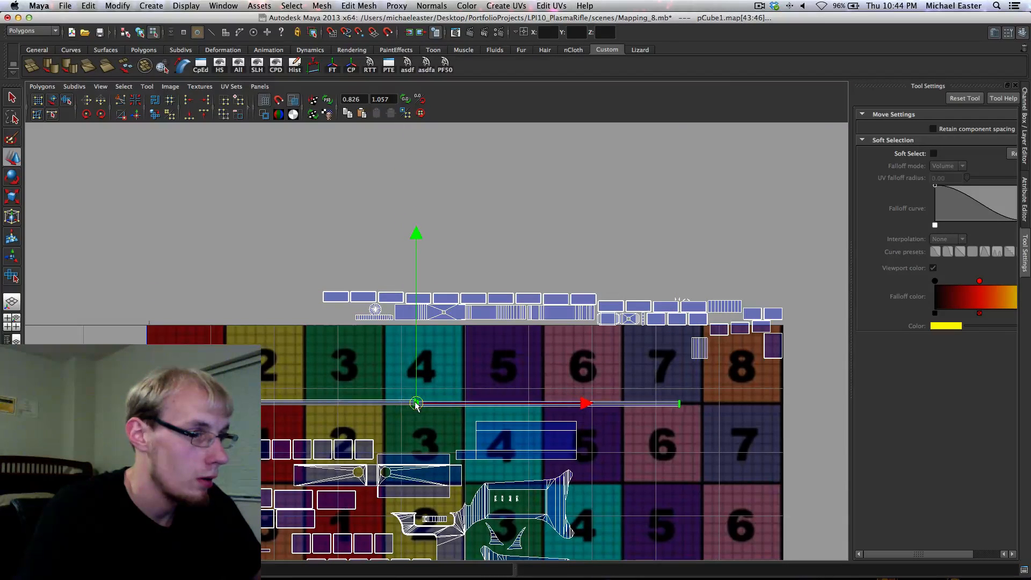
left_click_drag(685, 416, 686, 415, "shift")
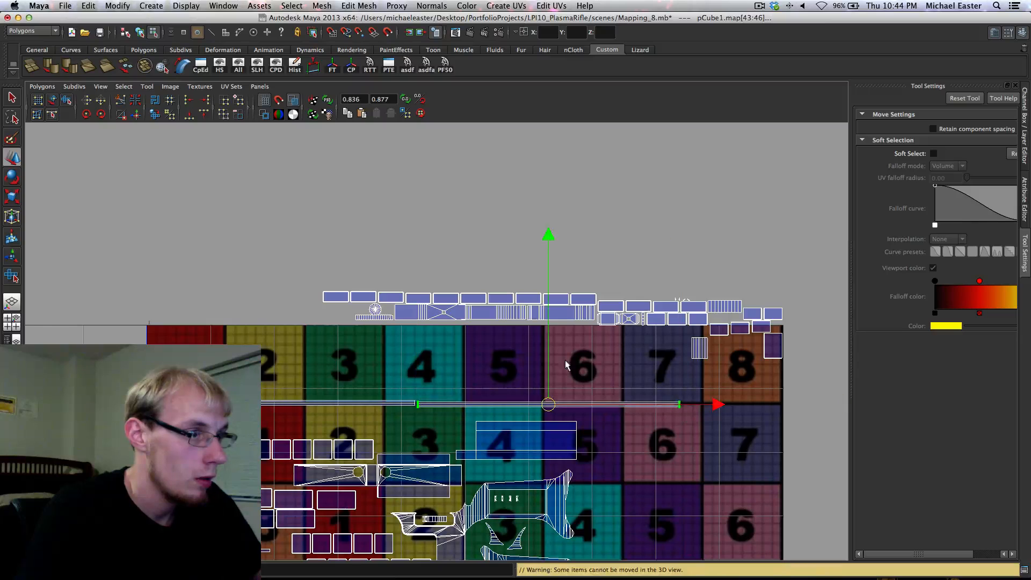
middle_click_drag(581, 378, 392, 126)
Examine the packed layout across the texture space for free gaps and review the shells still lying along the upper edge
scroll(473, 269, "down", 3)
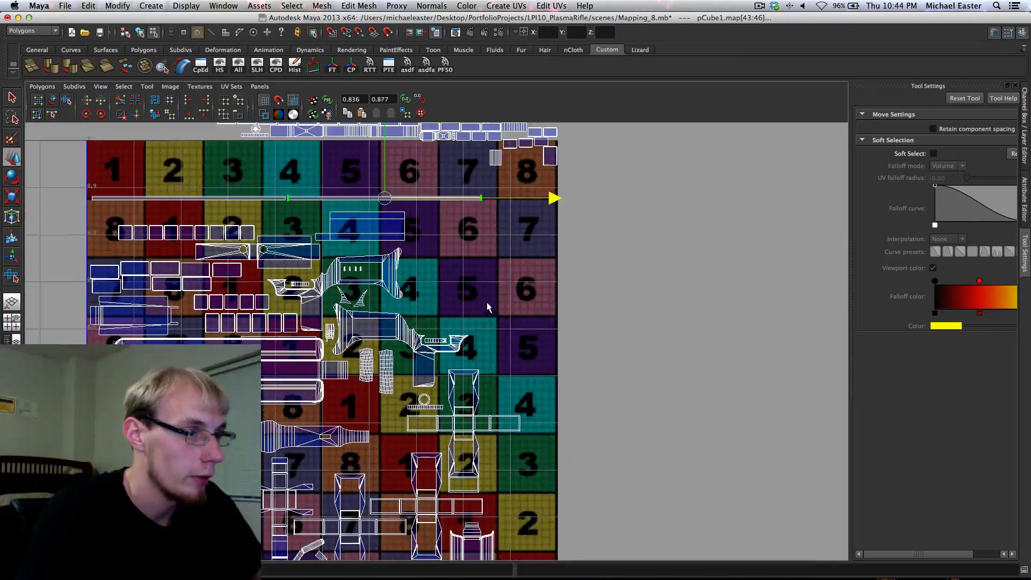
middle_click_drag(476, 300, 403, 330, "alt")
middle_click_drag(309, 285, 369, 295, "alt")
scroll(368, 294, "up", 3)
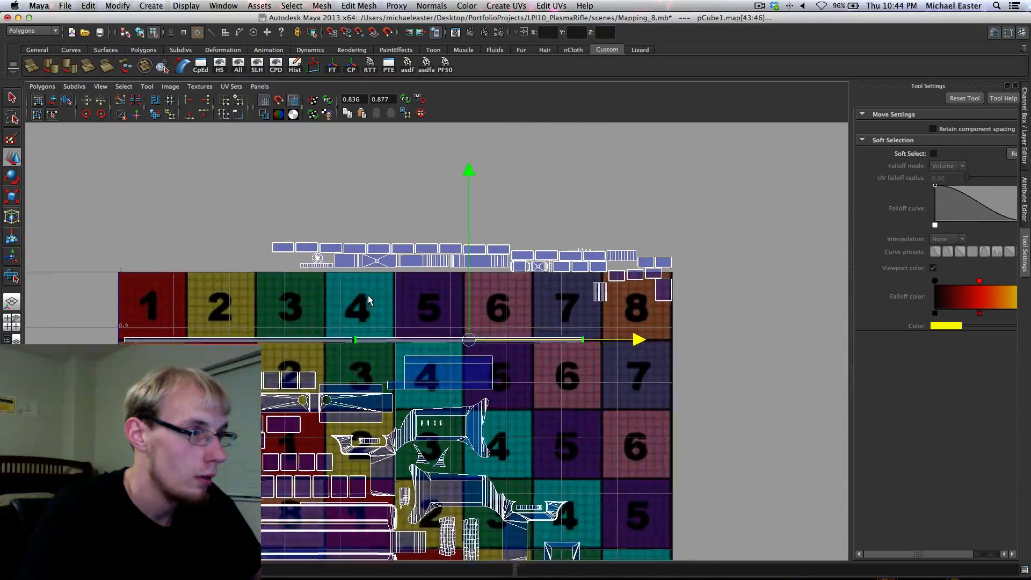
middle_click_drag(332, 237, 273, 227, "alt")
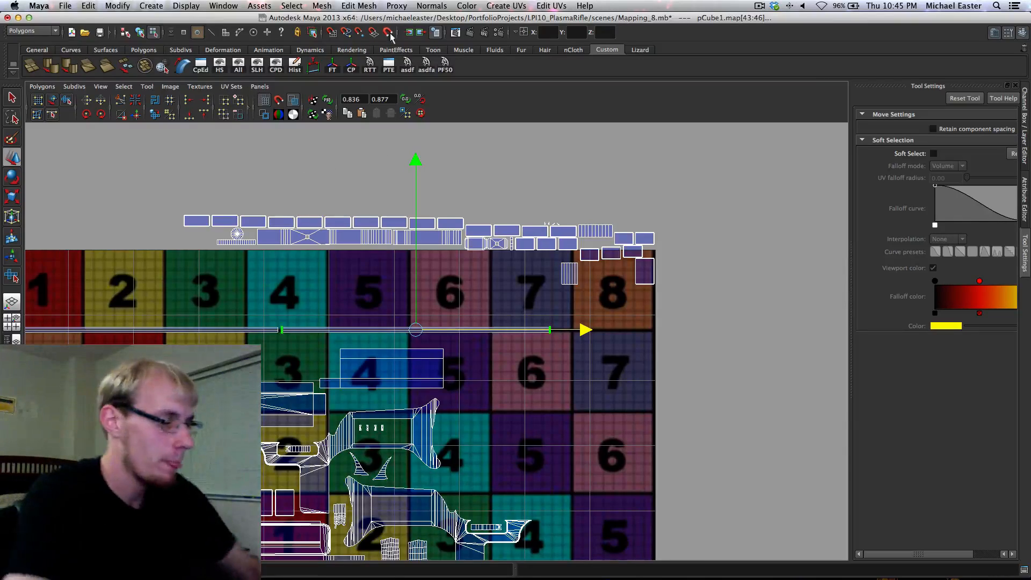
middle_click_drag(320, 450, 394, 234, "alt")
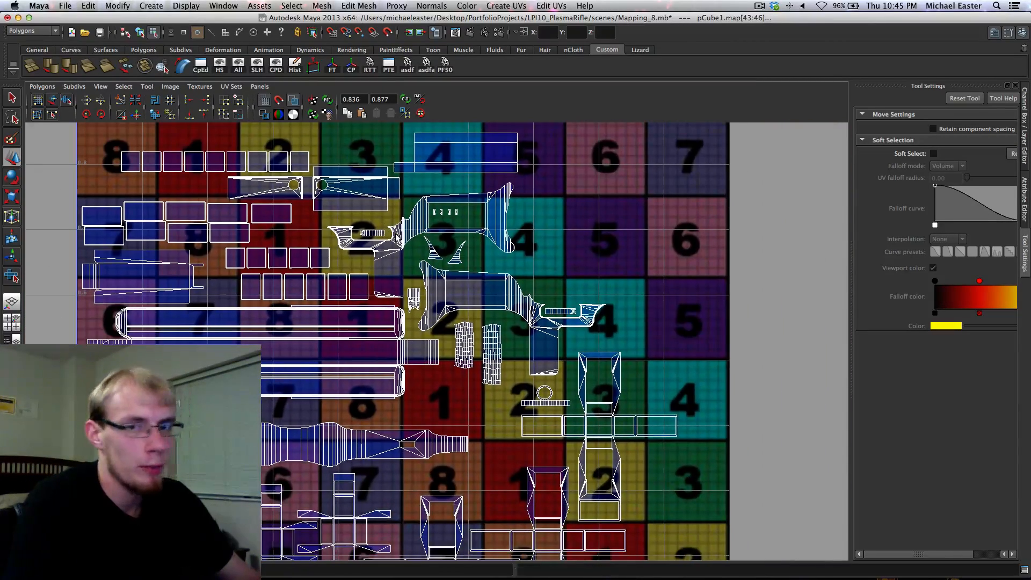
middle_click_drag(519, 300, 396, 137, "alt")
middle_click_drag(350, 223, 471, 287, "alt")
middle_click_drag(265, 261, 330, 229, "alt")
middle_click_drag(484, 296, 364, 278, "alt")
middle_click_drag(436, 340, 458, 293, "alt")
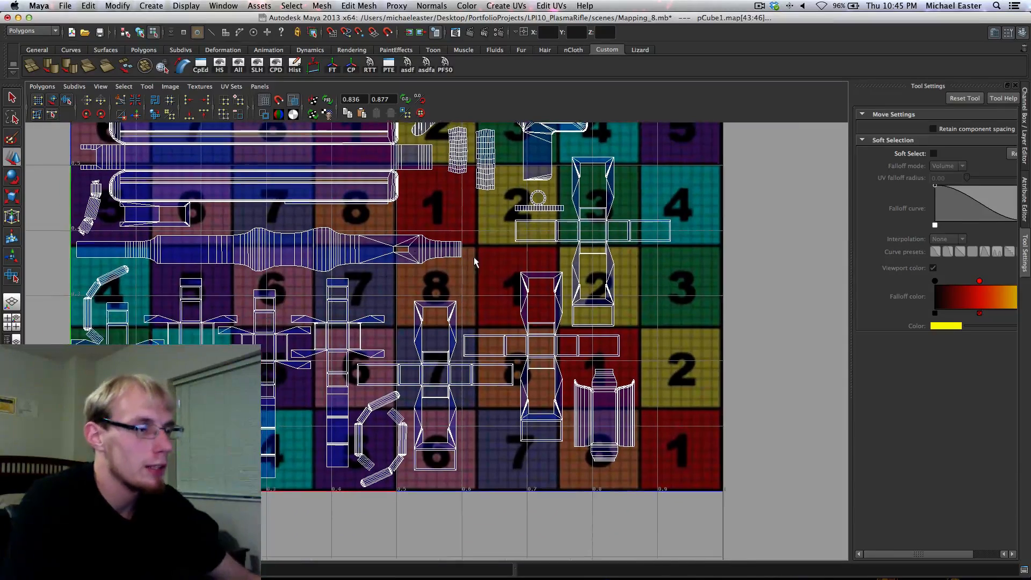
middle_click_drag(397, 237, 452, 90, "alt")
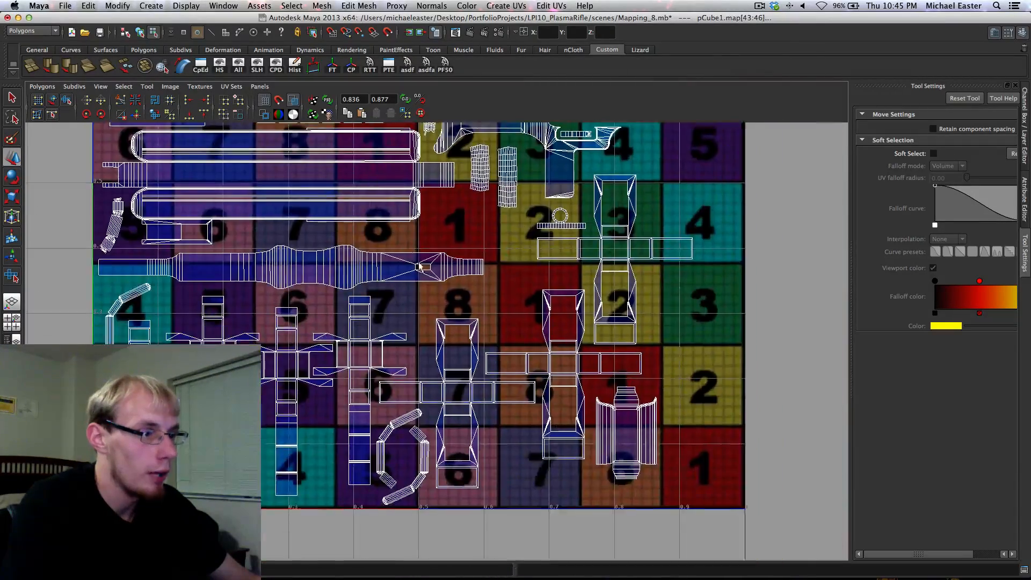
middle_click_drag(414, 403, 506, 401, "alt")
middle_click_drag(485, 381, 444, 365, "alt")
mouse_move(545, 450)
middle_mouse_down("alt")
mouse_move(519, 378)
mouse_move(546, 466)
middle_mouse_up("alt")
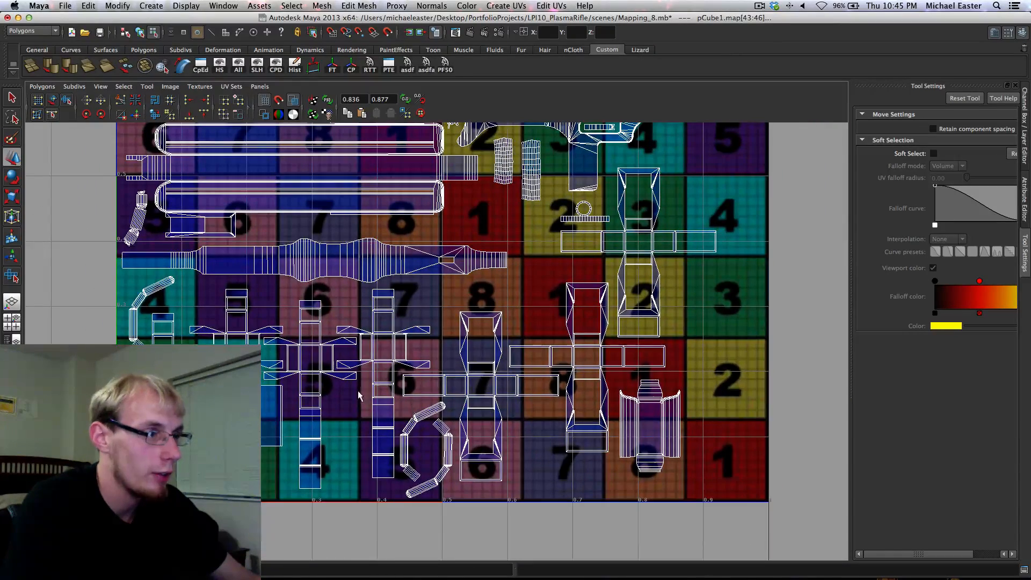
middle_click_drag(359, 396, 477, 381, "alt")
middle_click_drag(462, 444, 459, 379, "alt")
middle_click_drag(578, 418, 428, 406, "alt")
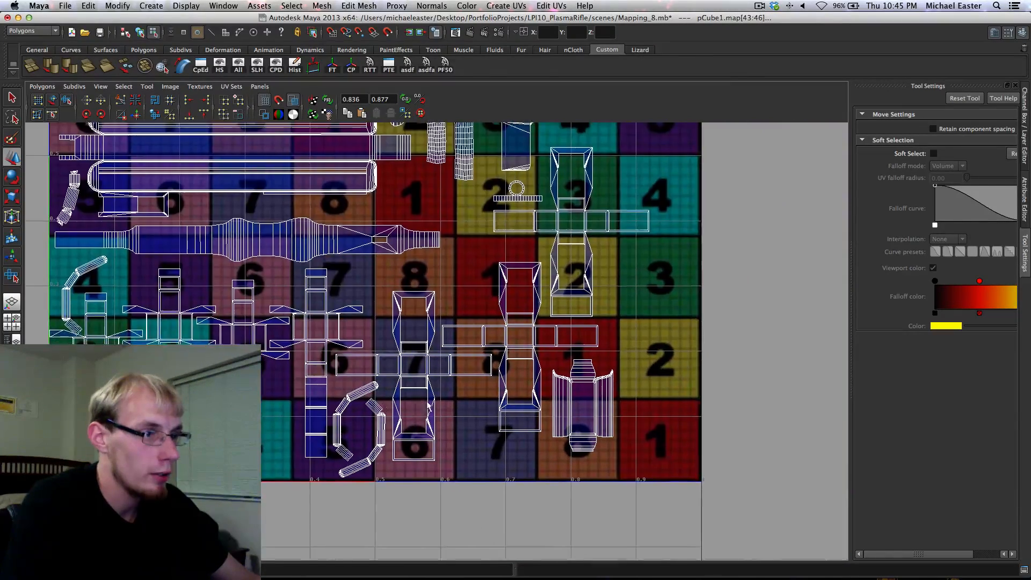
middle_click_drag(520, 348, 483, 449, "alt")
middle_click_drag(531, 339, 491, 464, "alt")
middle_click_drag(533, 250, 510, 423, "alt")
middle_click_drag(513, 260, 507, 375, "alt")
scroll(514, 362, "up", 6)
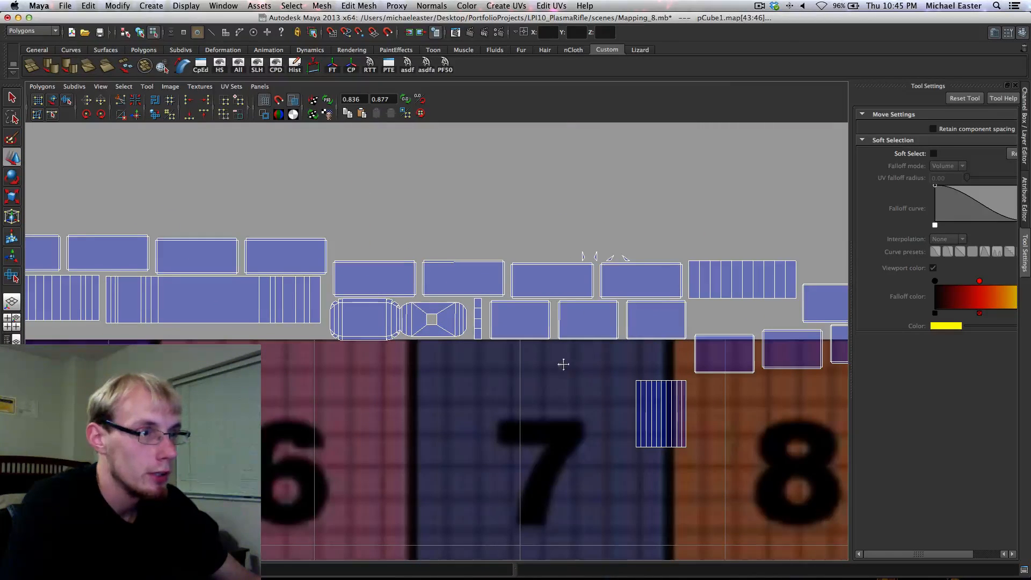
Move the tiny hook-shaped shells from above the texture space down into the gap just above the upper grip's slotted handle
left_click_drag(594, 278, 592, 278)
scroll(555, 289, "down", 2)
left_click_drag(512, 301, 476, 473)
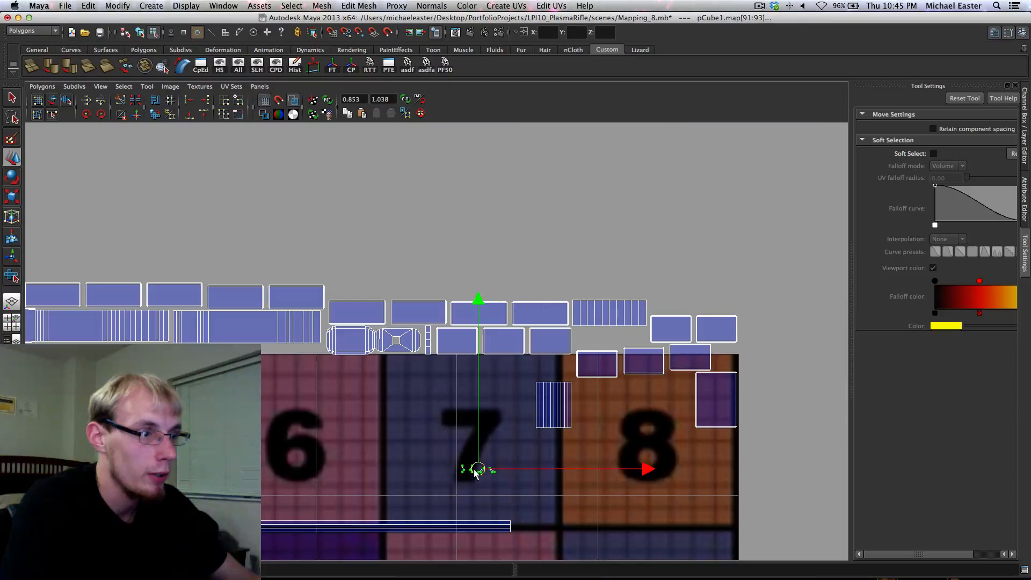
middle_click_drag(478, 473, 644, 279, "alt")
scroll(644, 278, "down", 2)
middle_click_drag(562, 366, 625, 247, "alt")
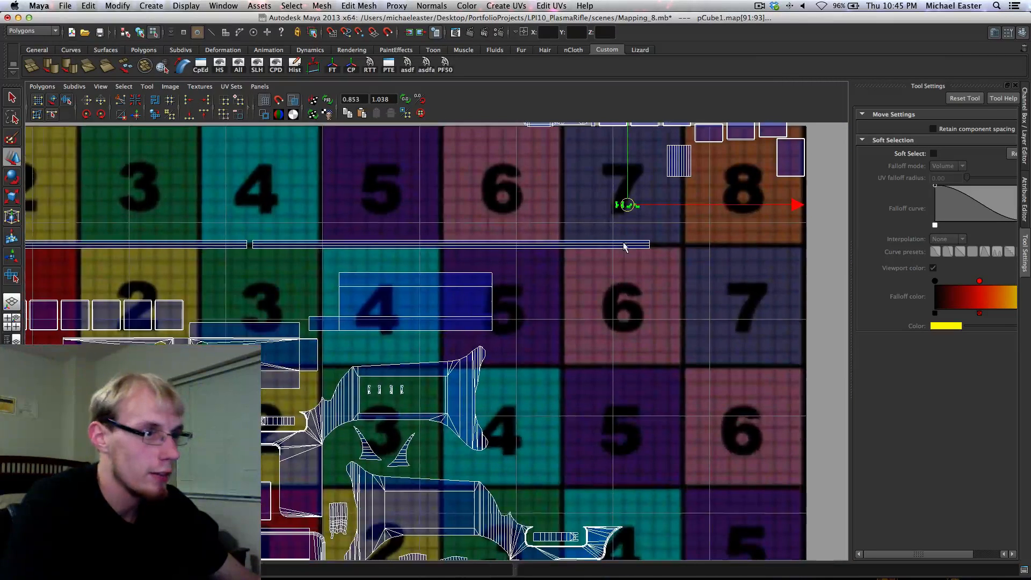
left_click_drag(627, 207, 428, 456)
middle_click_drag(429, 455, 603, 428, "alt")
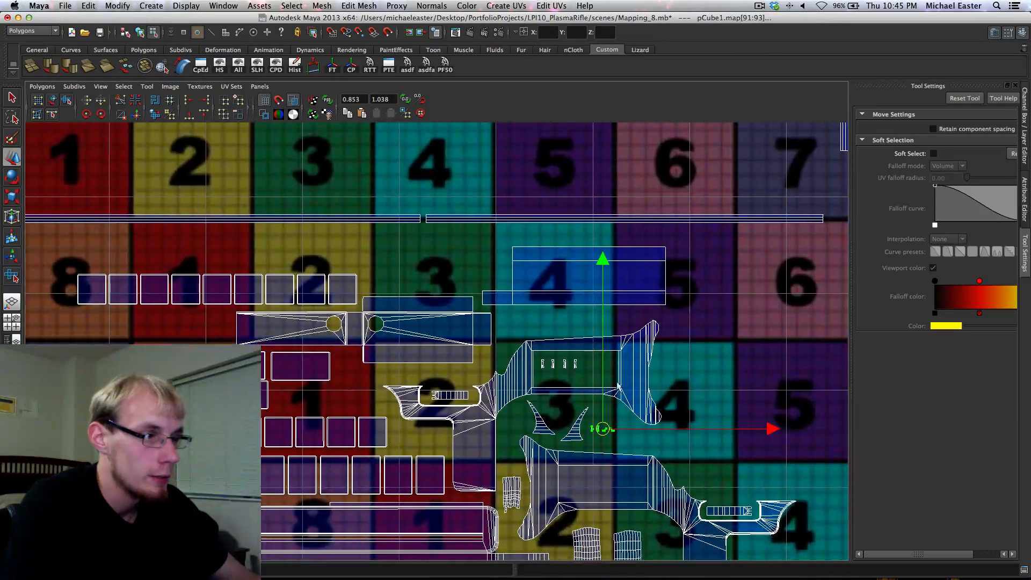
left_click_drag(601, 433, 436, 379)
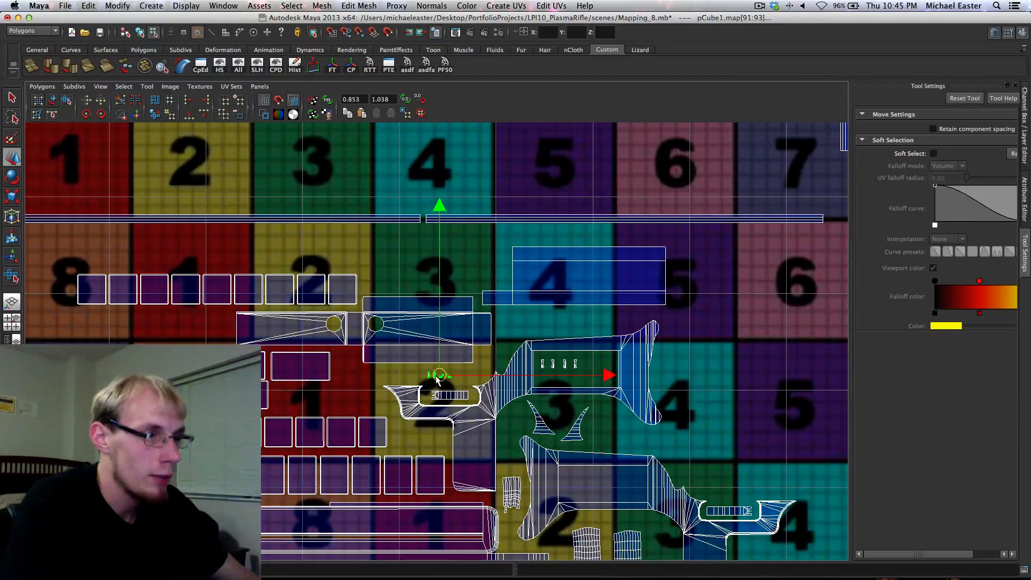
scroll(461, 397, "up", 3)
scroll(461, 398, "up", 2)
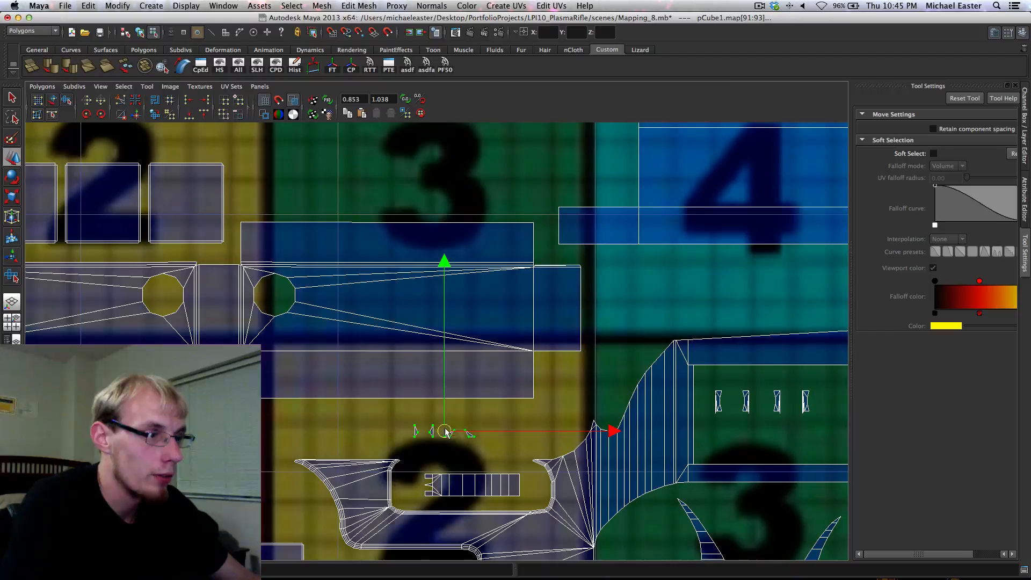
left_click_drag(446, 432, 475, 439)
Move the vertically striped rectangular shell down beside the large rectangular shell, into the notch above its narrow extension
middle_click_drag(697, 214, 410, 393, "alt")
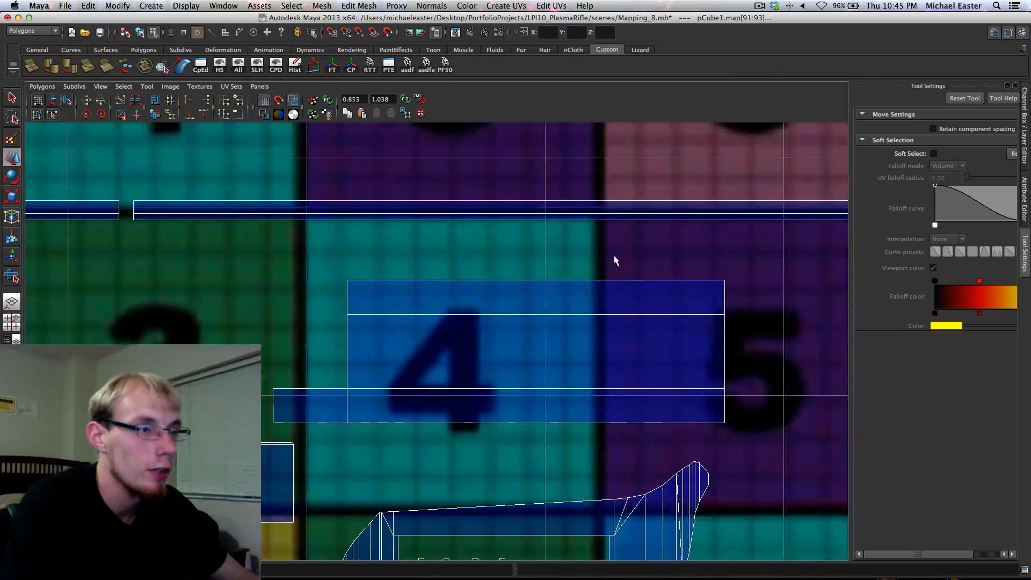
middle_click_drag(670, 241, 327, 403, "alt")
middle_click_drag(648, 259, 282, 411, "alt")
scroll(282, 411, "down", 2)
middle_click_drag(348, 387, 690, 233, "alt")
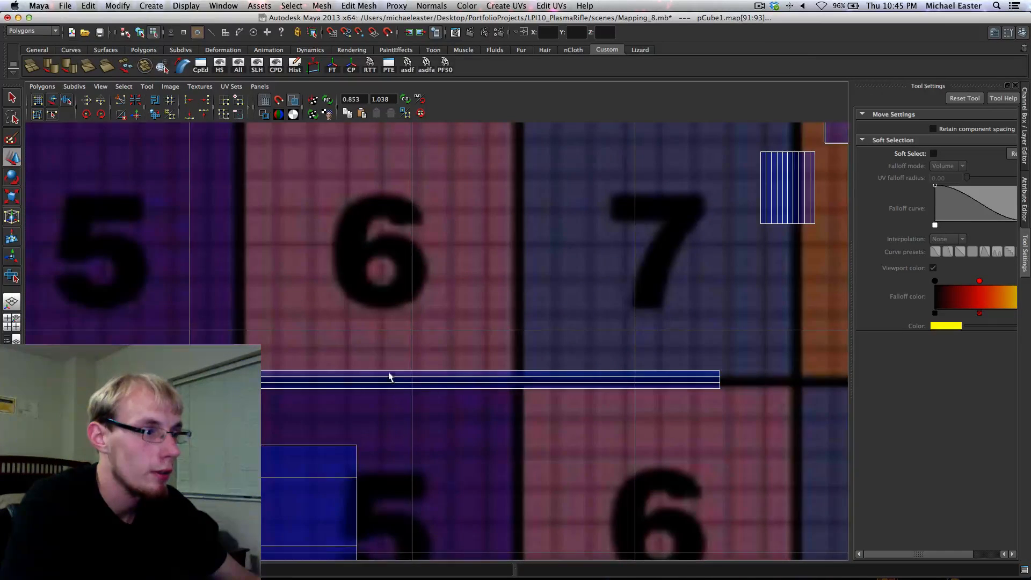
middle_click_drag(389, 375, 723, 294, "alt")
scroll(666, 292, "down", 3)
middle_click_drag(552, 307, 238, 351, "alt")
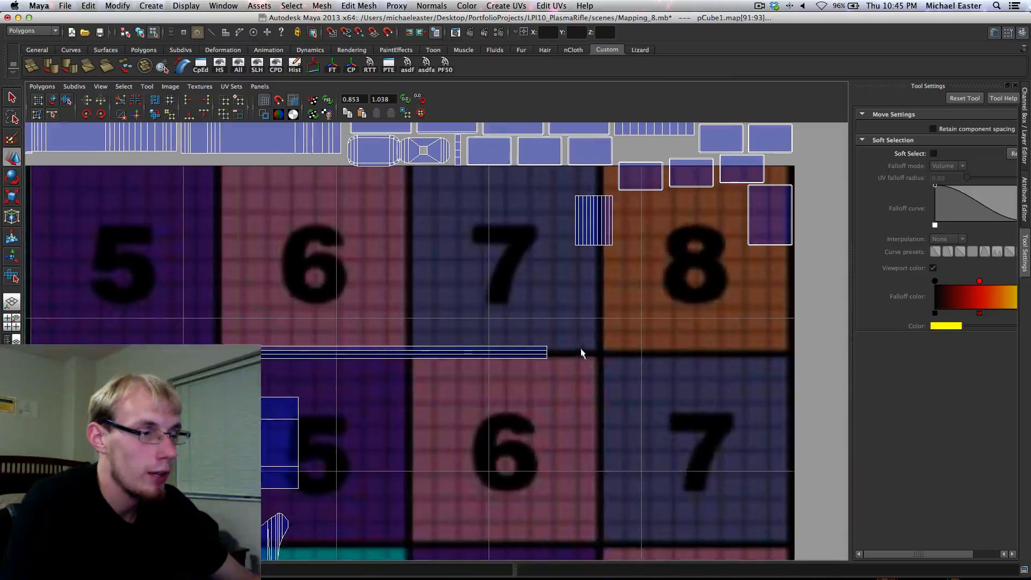
middle_click_drag(558, 334, 399, 412, "alt")
middle_click_drag(454, 310, 438, 327, "alt")
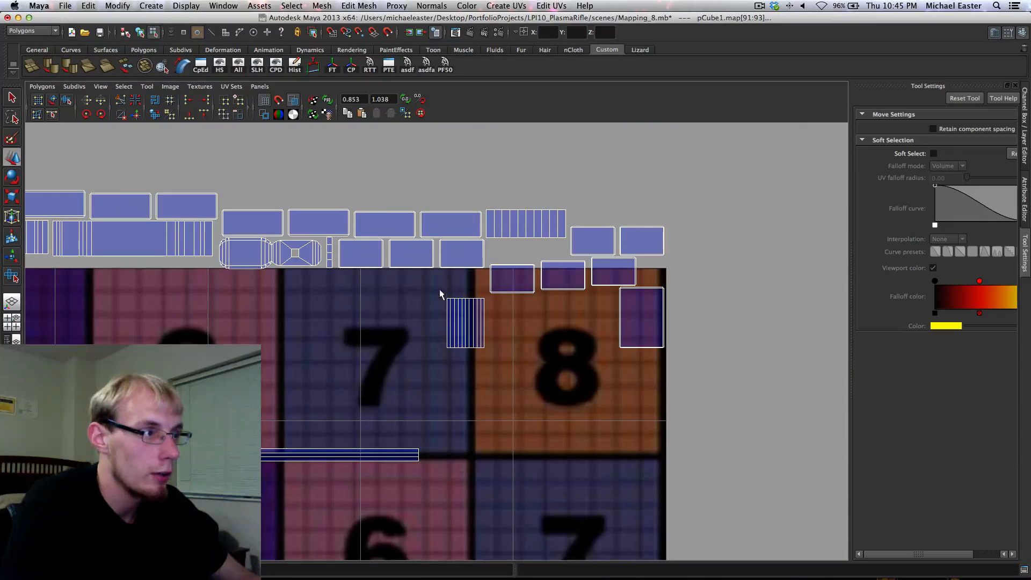
left_click_drag(489, 354, 173, 477)
middle_click_drag(209, 451, 617, 182, "alt")
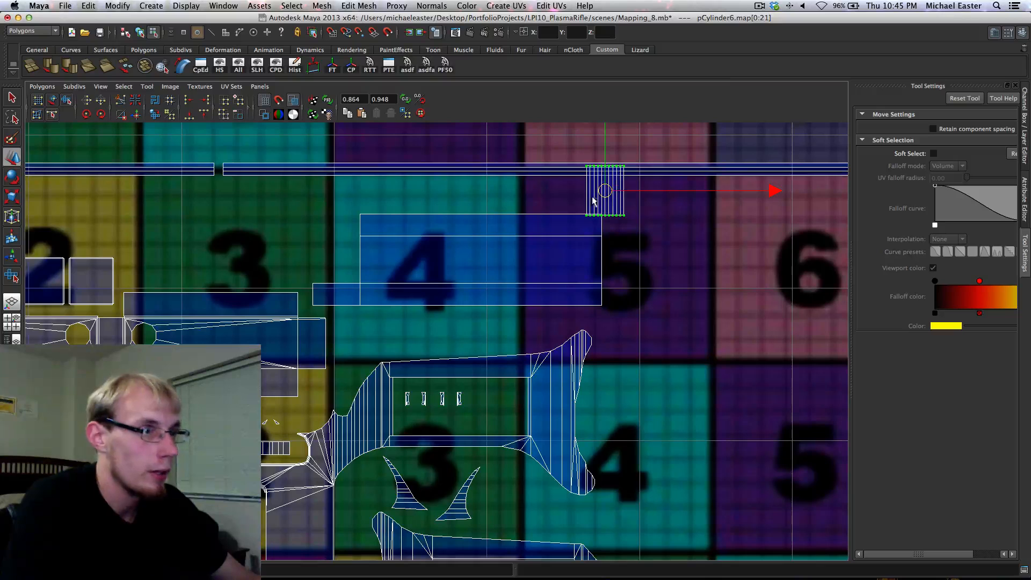
left_click_drag(593, 200, 351, 336)
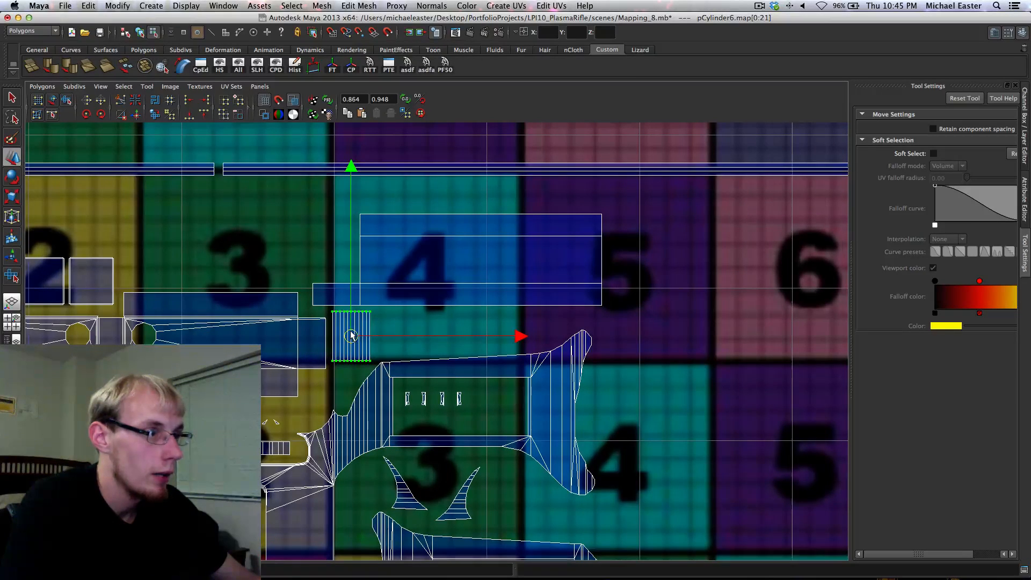
middle_click_drag(350, 335, 416, 346, "alt")
left_click_drag(417, 345, 396, 258)
Select the joined rounded-box and tapered-box shell above the texture space and move it down beside the striped rectangular shell
middle_click_drag(545, 174, 346, 339, "alt")
mouse_move(543, 138)
middle_mouse_down("alt")
mouse_move(378, 290)
mouse_move(342, 285)
middle_mouse_up("alt")
left_click_drag(342, 285, 363, 302)
key("shift+period")
middle_click_drag(371, 301, 469, 258, "alt")
left_click_drag(447, 235, 181, 388)
middle_click_drag(182, 388, 524, 263, "alt")
left_click_drag(513, 265, 332, 399)
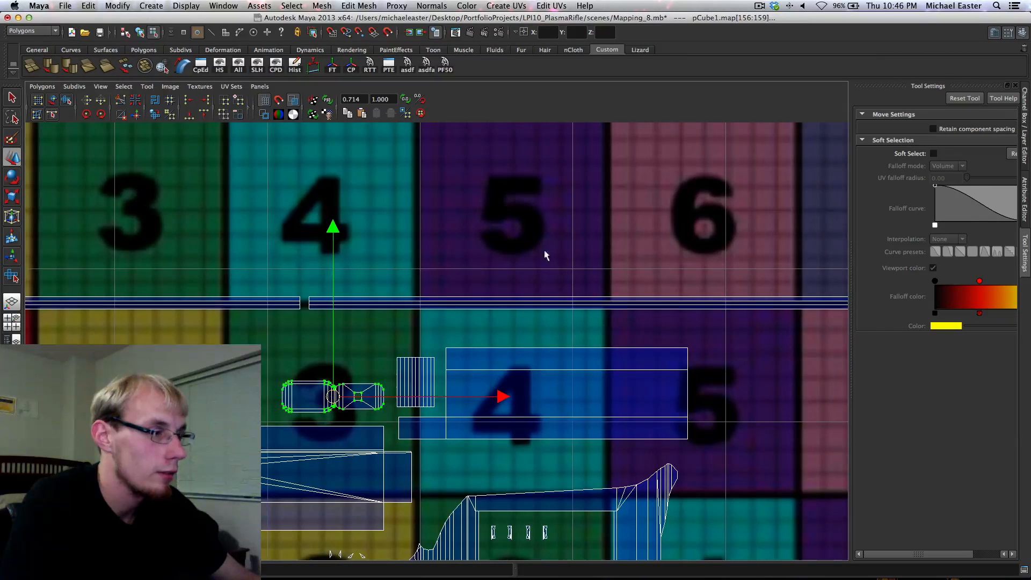
Move six wide rectangular shells down in two groups of three, stacking them as two rows above the packed row of squarish shells
middle_click_drag(744, 126, 1004, 416, "alt")
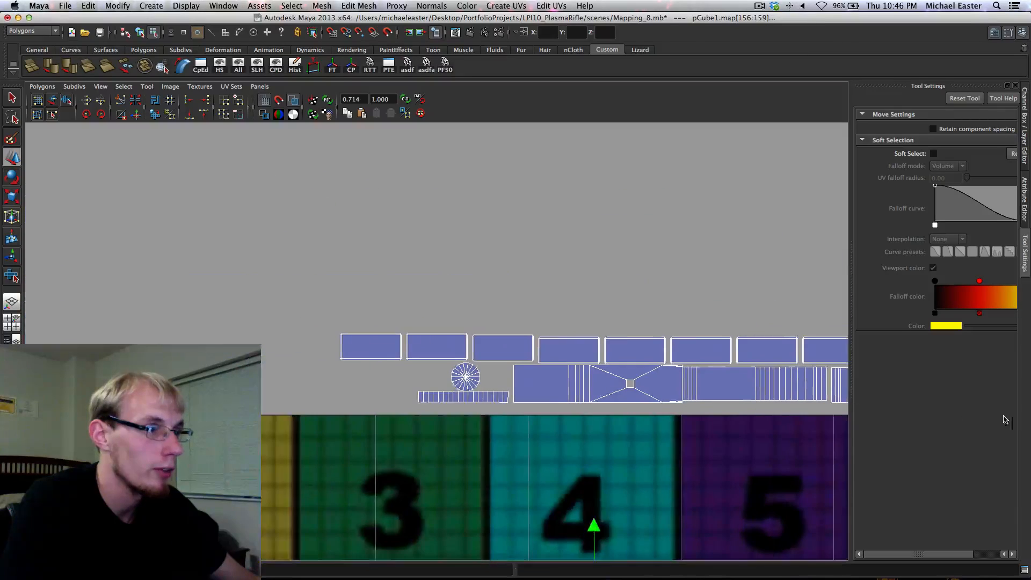
middle_click_drag(716, 397, 685, 266, "alt")
right_click_drag(686, 266, 367, 197, "alt")
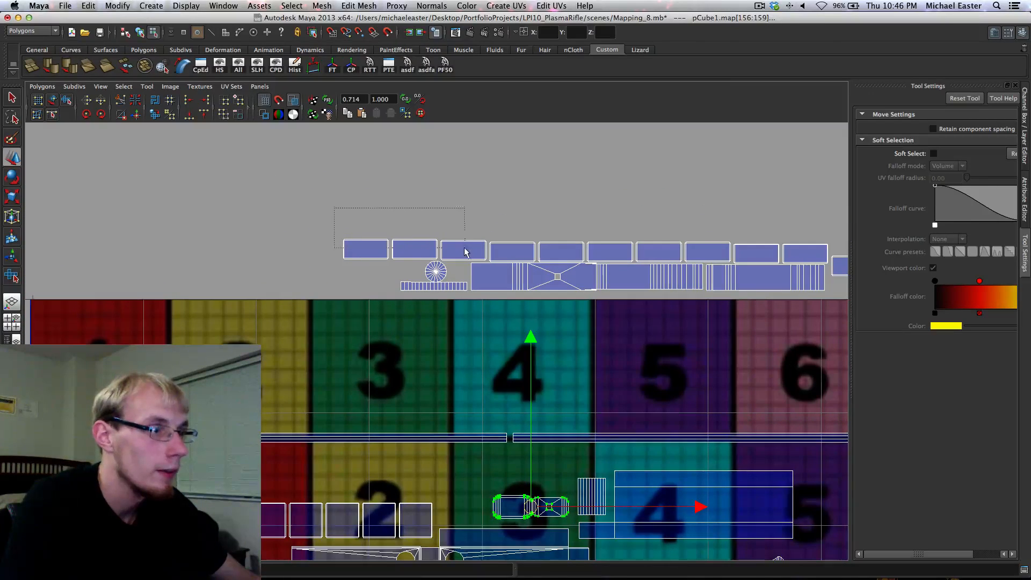
left_click_drag(465, 252, 467, 256)
middle_click_drag(466, 255, 572, 198, "alt")
left_click_drag(518, 182, 463, 418)
middle_click_drag(662, 266, 558, 291, "alt")
left_click_drag(616, 200, 358, 414)
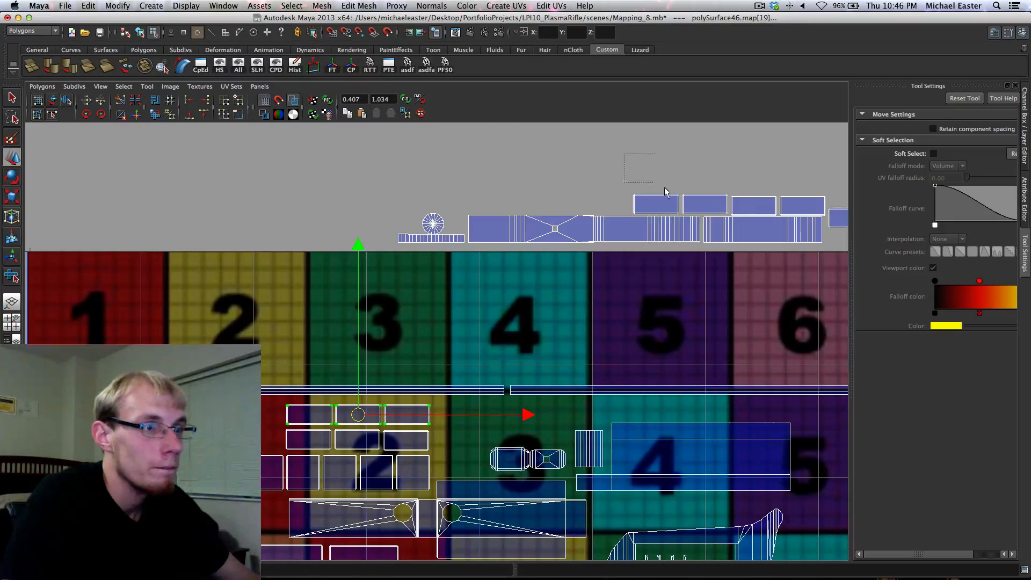
Move three more wide rectangular shells down to extend the lower of the two new rows to six shells
left_click_drag(757, 207, 757, 208)
middle_click_drag(709, 207, 830, 182, "alt")
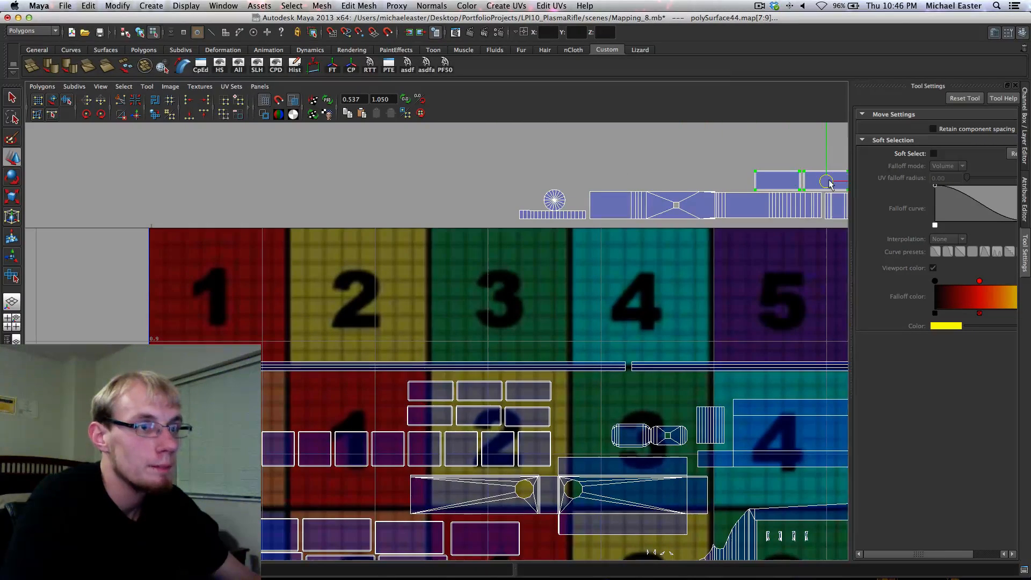
left_click_drag(828, 182, 333, 417)
Move another three wide rectangular shells down to extend the upper of the two new rows to six shells
middle_click_drag(673, 207, 351, 308, "alt")
middle_click_drag(573, 238, 504, 248, "alt")
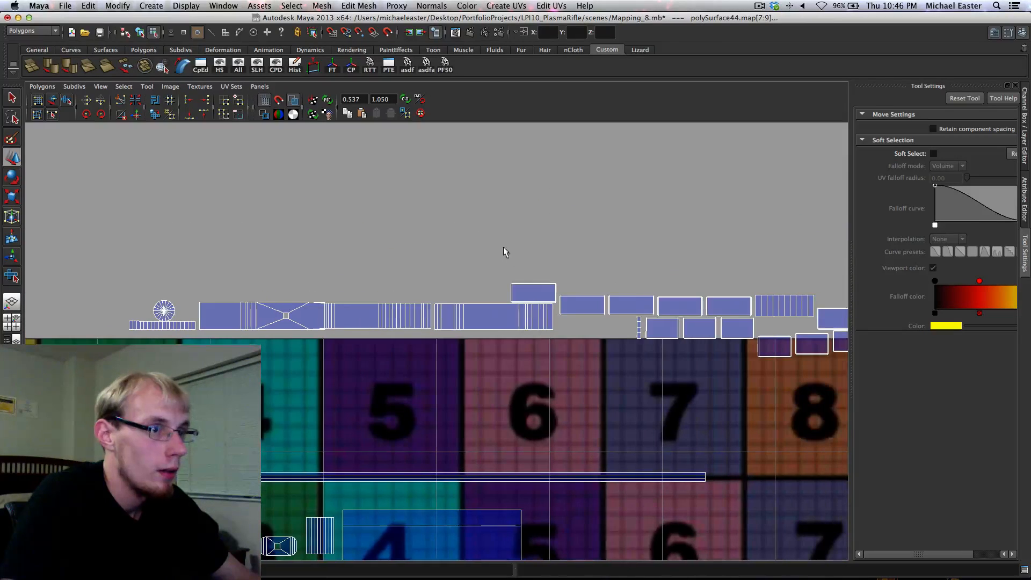
left_click_drag(530, 286, 532, 287)
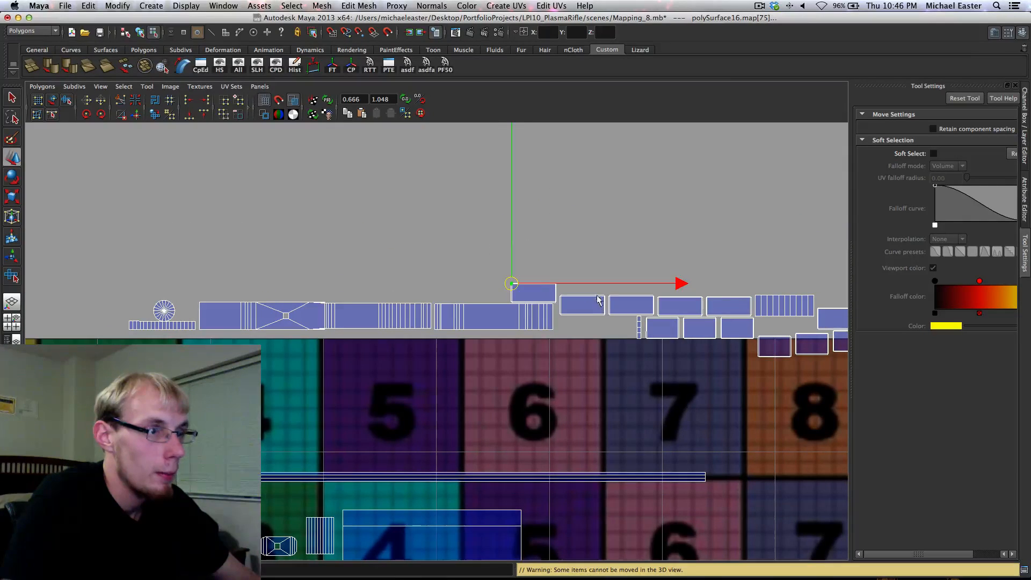
left_click_drag(594, 291, 698, 316)
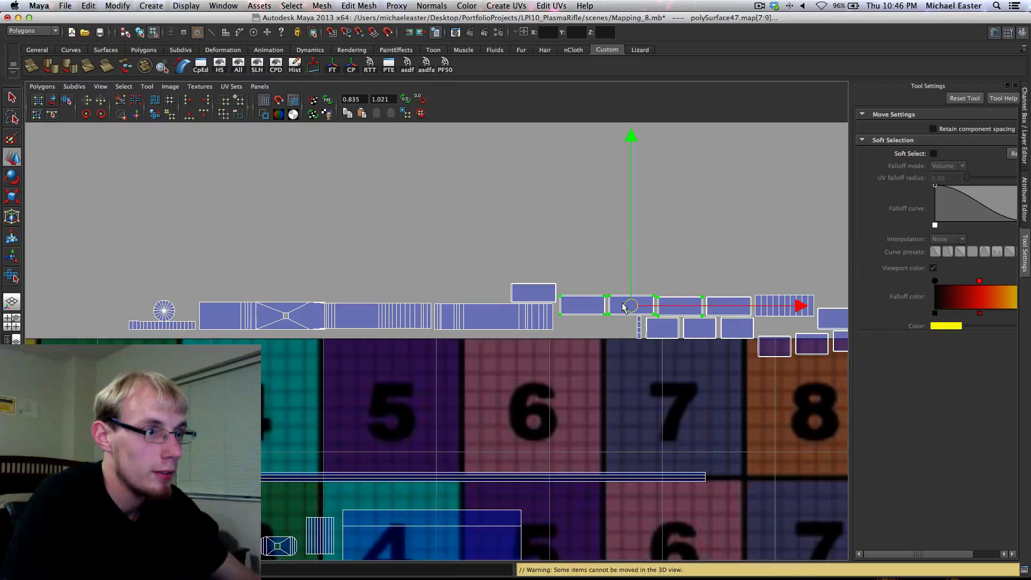
middle_click_drag(623, 304, 754, 296, "alt")
left_click_drag(764, 297, 102, 351)
middle_click_drag(179, 348, 601, 315, "alt")
left_click_drag(524, 320, 495, 464)
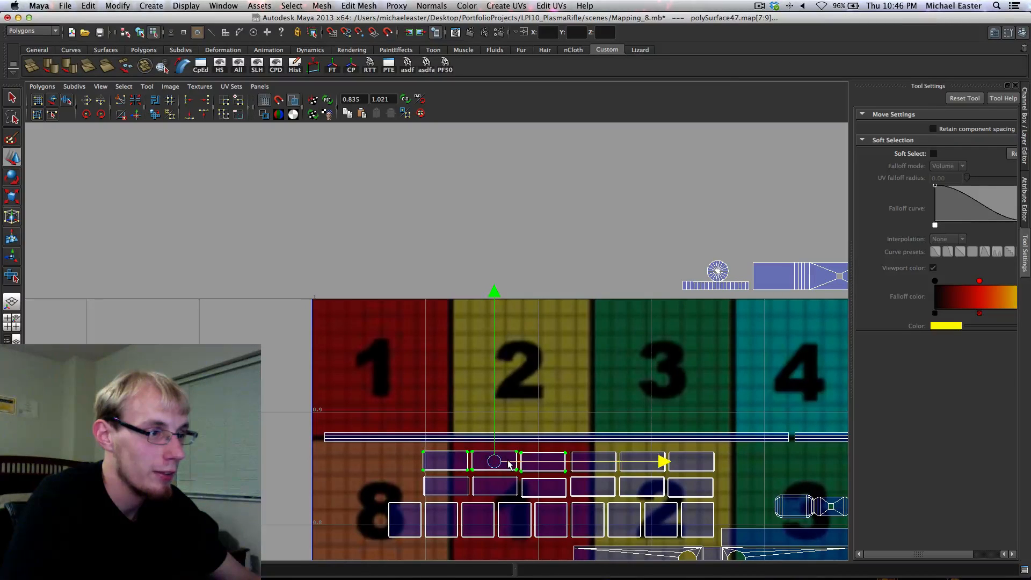
Gather the two remaining wide and three smaller rectangular shells, and move them down together above the rounded-box shell
middle_click_drag(744, 334, 459, 378, "alt")
middle_click_drag(651, 305, 449, 315, "alt")
middle_click_drag(616, 308, 431, 310, "alt")
left_click_drag(427, 326, 564, 329)
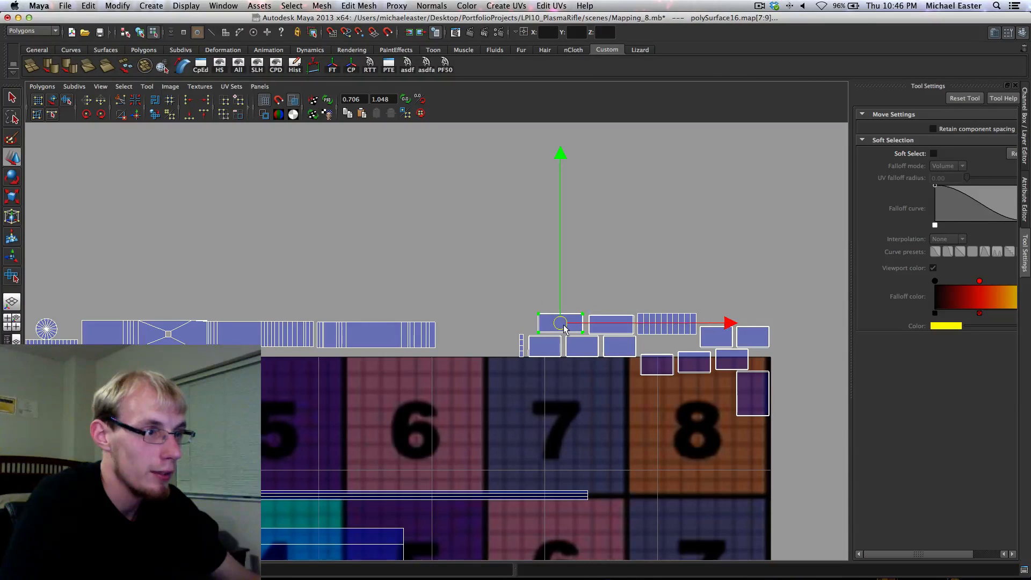
left_click(592, 322)
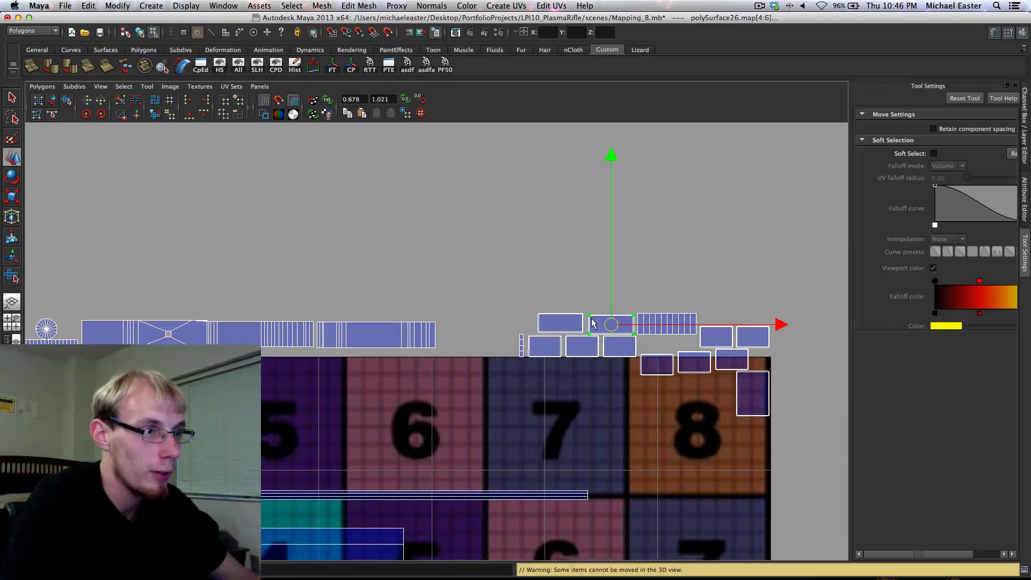
left_click_drag(614, 328, 338, 450)
middle_click_drag(340, 444, 627, 319, "alt")
left_click_drag(602, 339, 406, 405)
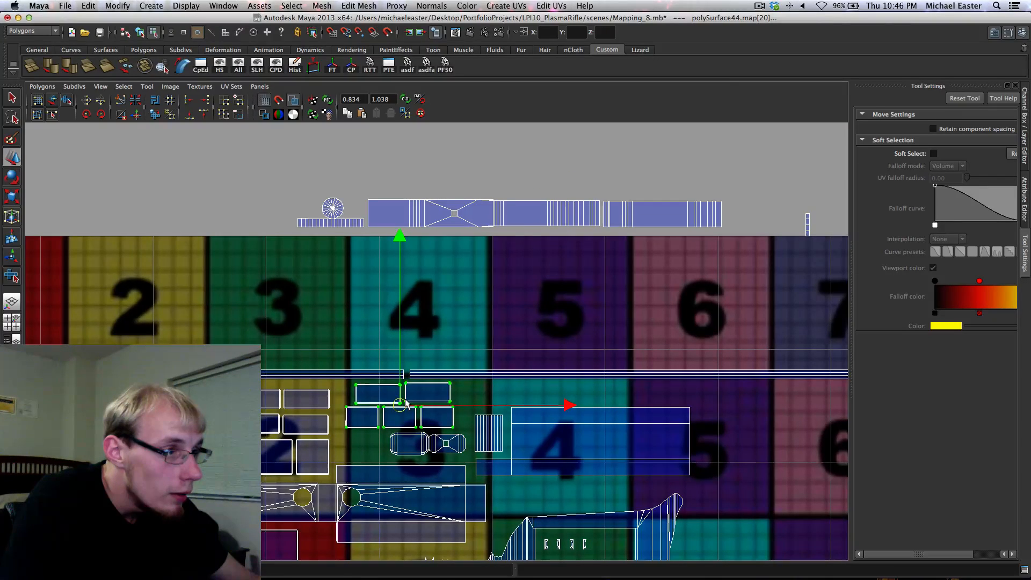
Move the horizontal segmented strip shell from the upper right area down into the gap between two tapered shells near the lower edge
middle_click_drag(681, 321, 425, 392, "alt")
middle_click_drag(682, 299, 457, 346, "alt")
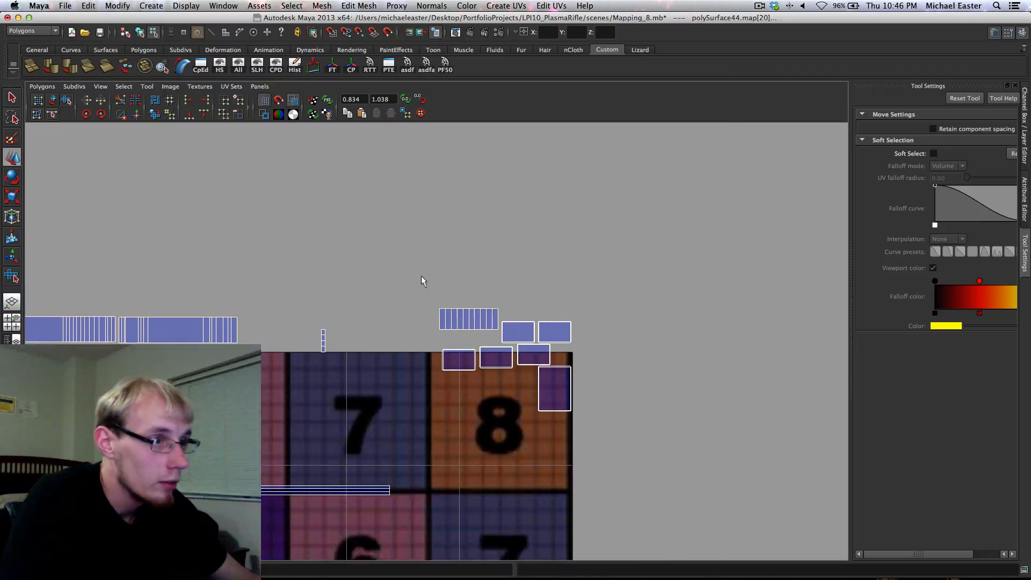
left_click_drag(454, 317, 290, 463)
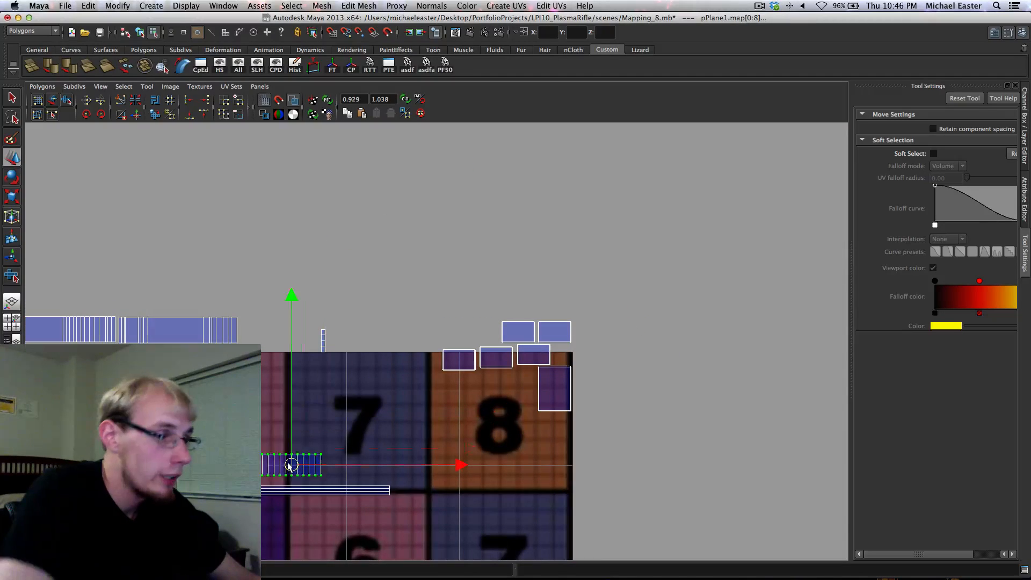
middle_click_drag(358, 384, 594, 195, "alt")
right_click_drag(594, 195, 569, 275, "alt")
middle_click_drag(521, 318, 505, 242, "alt")
left_click_drag(489, 225, 400, 506)
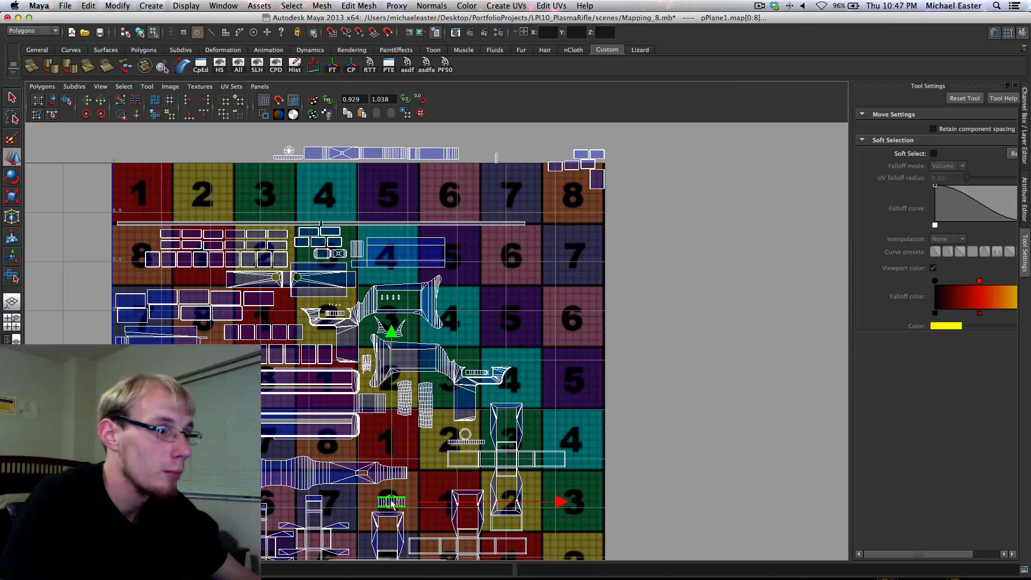
middle_click_drag(400, 506, 445, 361, "alt")
left_click_drag(445, 361, 474, 377)
Group the six small rectangular shells at the upper right corner, move them into the space below the wavy grid shells, and shift their upper row up slightly
middle_click_drag(590, 145, 471, 329, "alt")
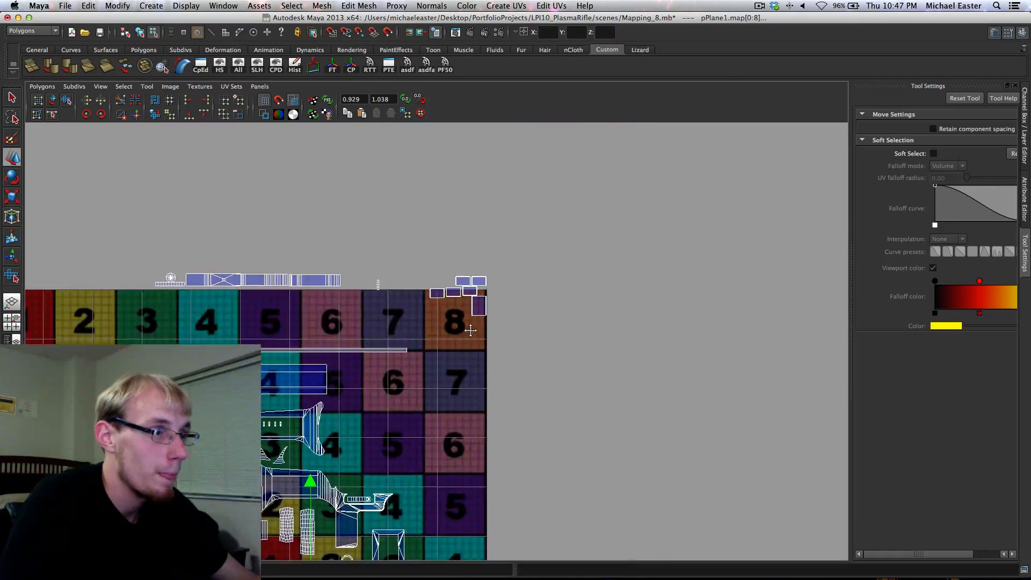
scroll(449, 299, "up", 3)
left_click(488, 250)
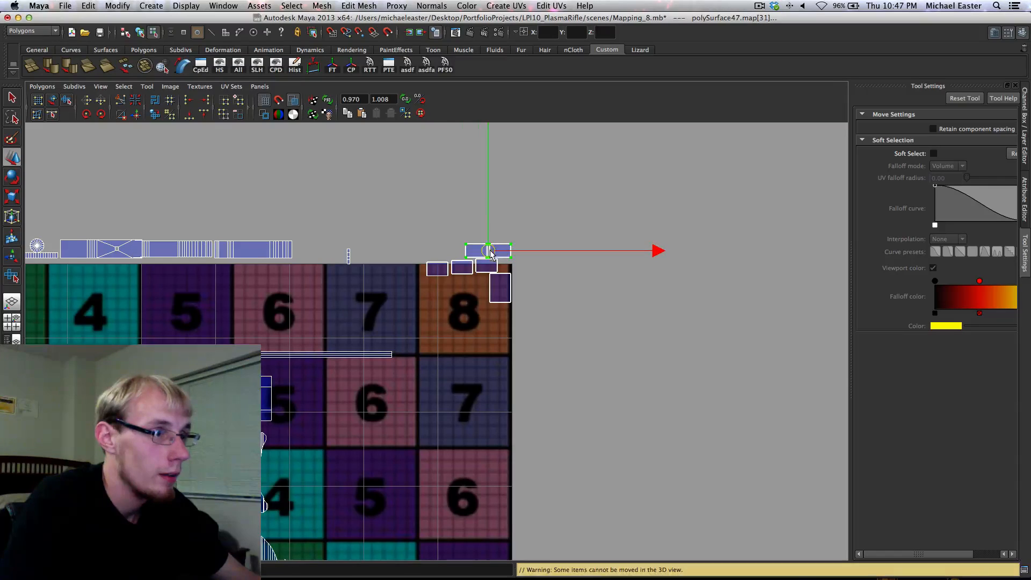
left_click_drag(488, 250, 461, 292)
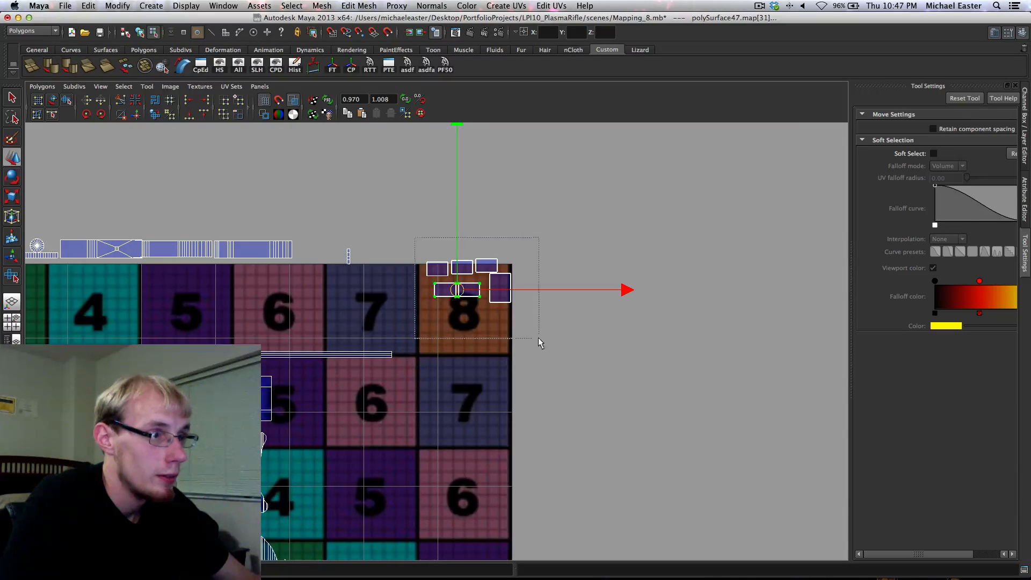
left_click_drag(538, 339, 539, 339)
left_click_drag(470, 281, 291, 503)
middle_click_drag(291, 504, 603, 261, "alt")
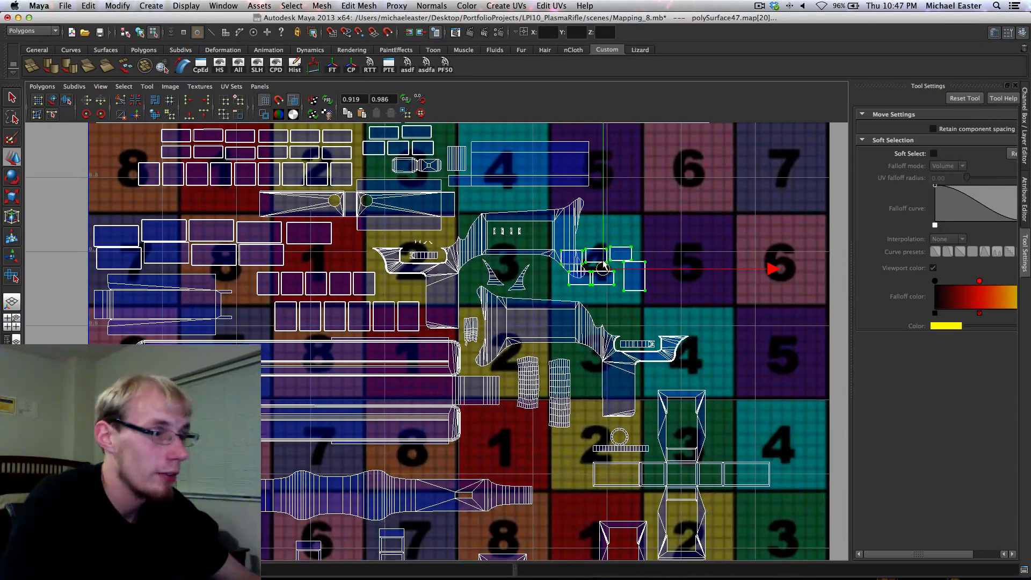
left_click_drag(603, 267, 523, 435)
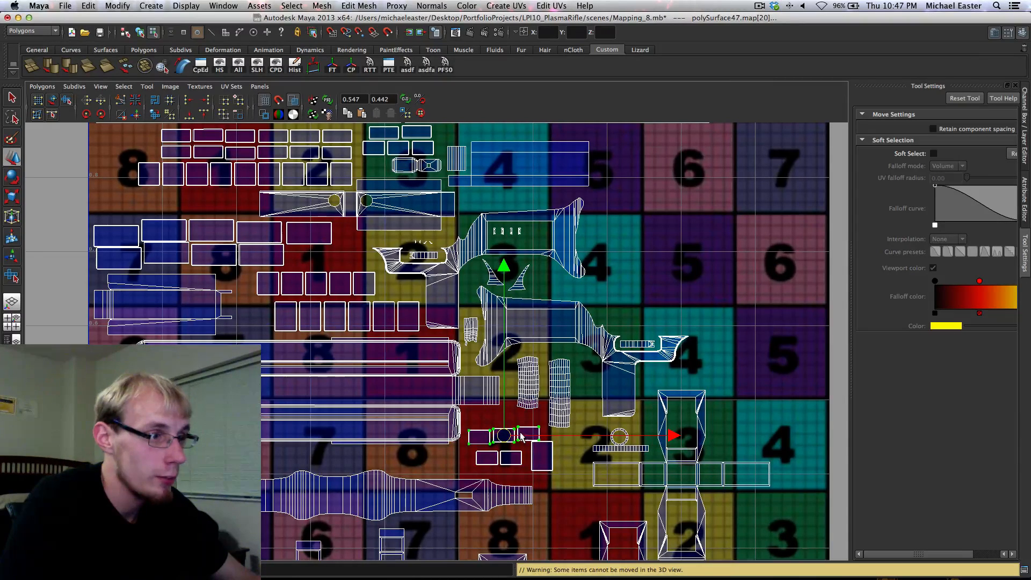
middle_click_drag(523, 424, 522, 420, "shift")
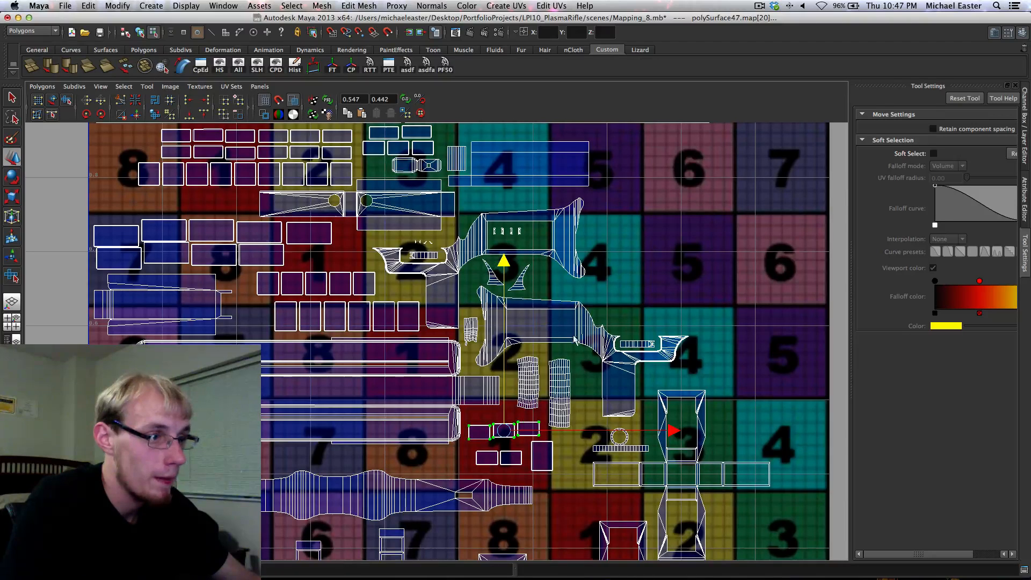
Move the long striped box shells from above the texture space to the free area beside the grips and rotate them to vertical
middle_click_drag(573, 338, 620, 463, "alt")
middle_click_drag(541, 338, 643, 453, "alt")
middle_click_drag(615, 320, 368, 358, "alt")
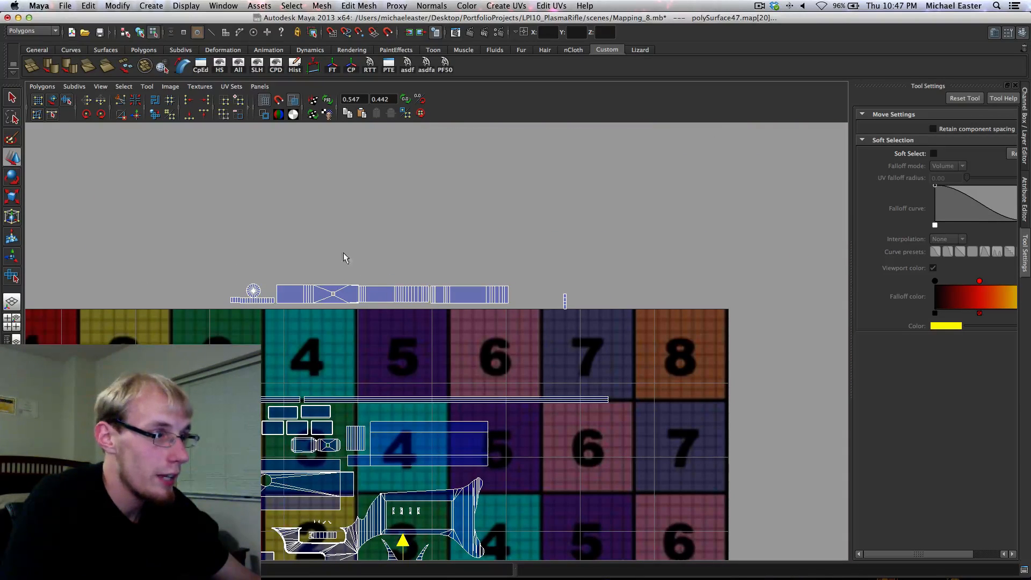
left_click_drag(343, 253, 468, 306)
middle_click_drag(412, 295, 598, 292, "alt")
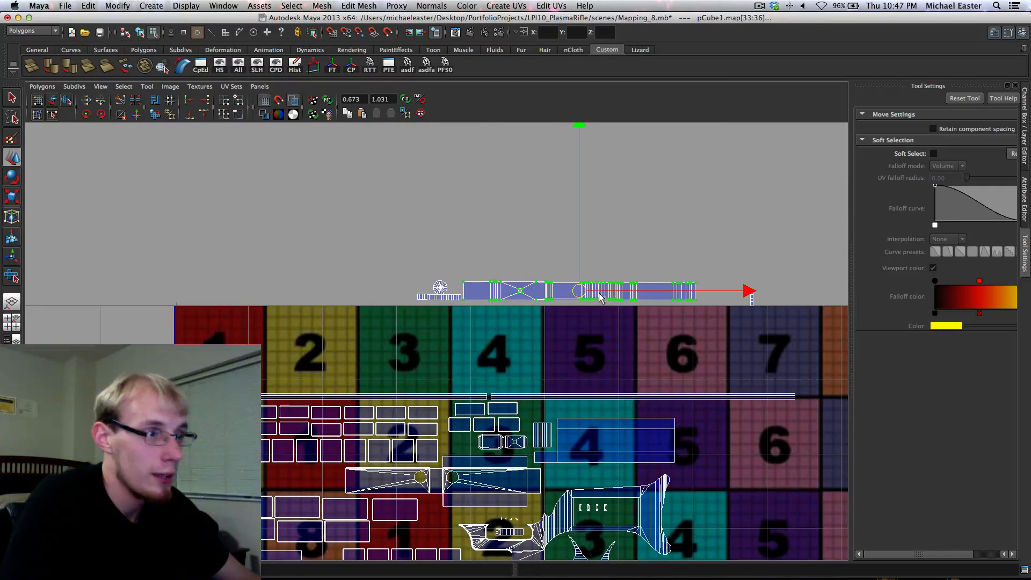
left_click_drag(585, 293, 330, 384)
middle_click_drag(410, 433, 205, 275, "alt")
left_click_drag(126, 220, 577, 340)
left_click(89, 117)
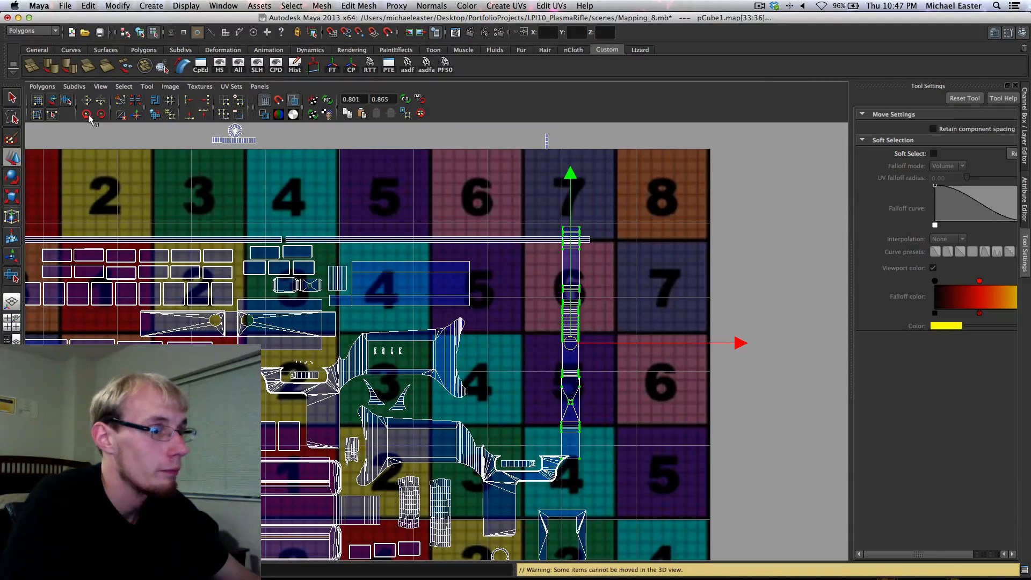
Shift the vertical striped box shells down and outward so they sit just below the end of the long horizontal strips
left_click_drag(576, 344, 594, 380)
middle_click_drag(606, 344, 559, 139, "alt")
right_click_drag(559, 140, 533, 228, "alt")
middle_click_drag(533, 229, 524, 327, "alt")
mouse_move(525, 283)
left_mouse_down()
mouse_move(562, 340)
mouse_move(554, 345)
mouse_move(504, 278)
mouse_move(522, 282)
left_mouse_up()
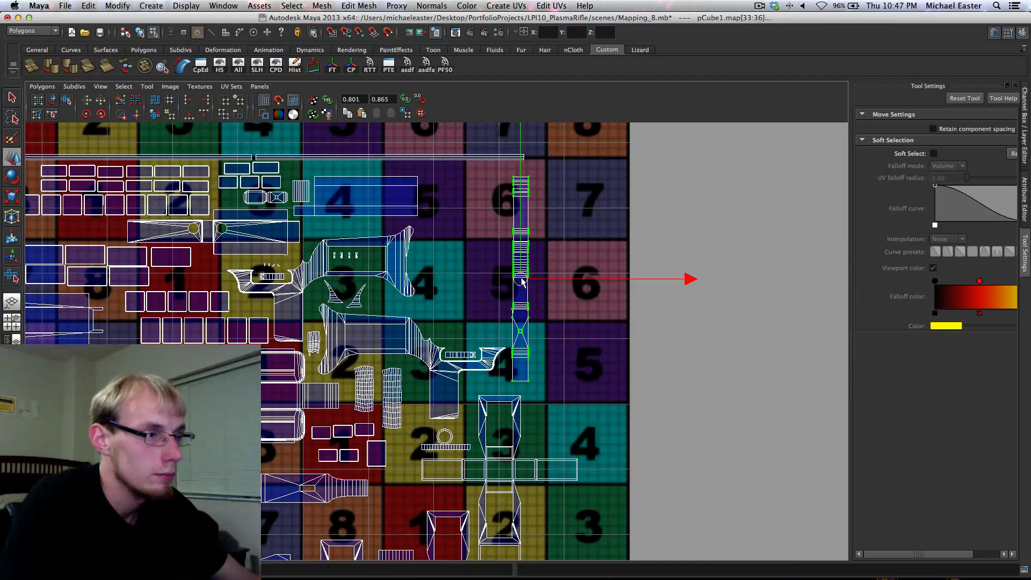
middle_click_drag(522, 282, 620, 434, "alt")
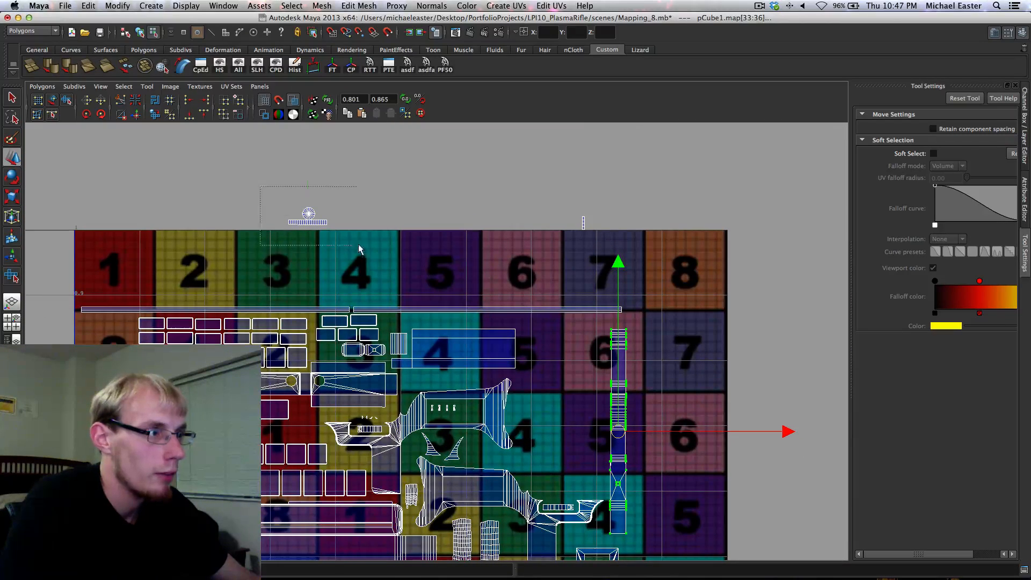
Move the round shell with its strip under the start of the long strips, and the tiny segmented strip beside the tapered box shells
left_click_drag(359, 244, 358, 245)
left_click_drag(312, 221, 110, 333)
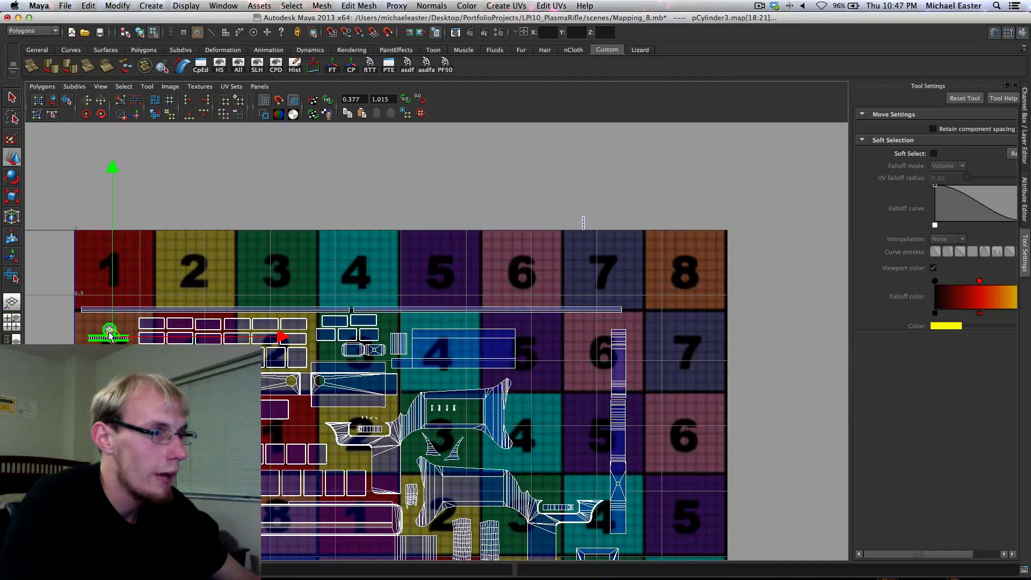
left_click_drag(661, 249, 661, 250)
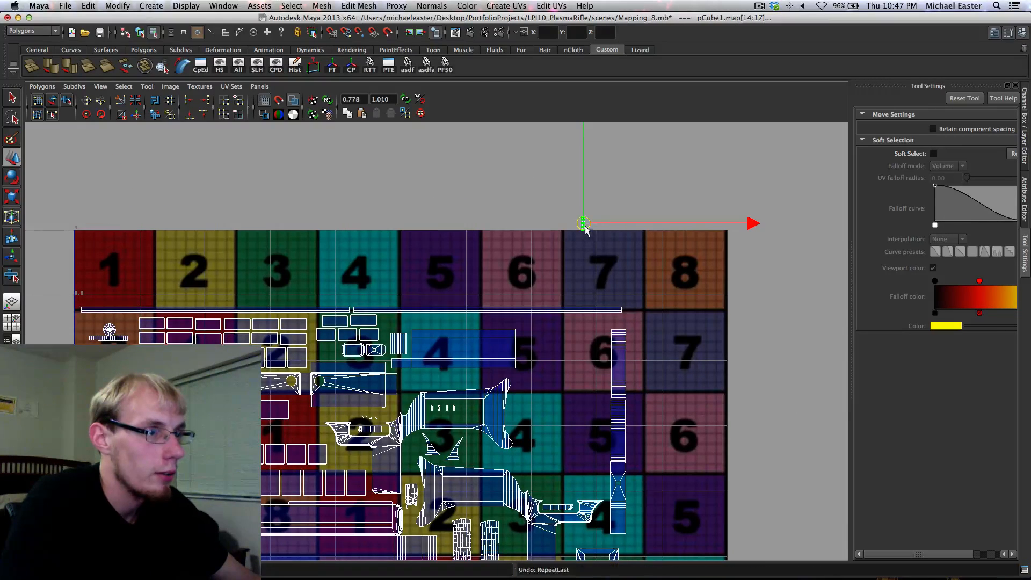
left_click_drag(588, 223, 221, 391)
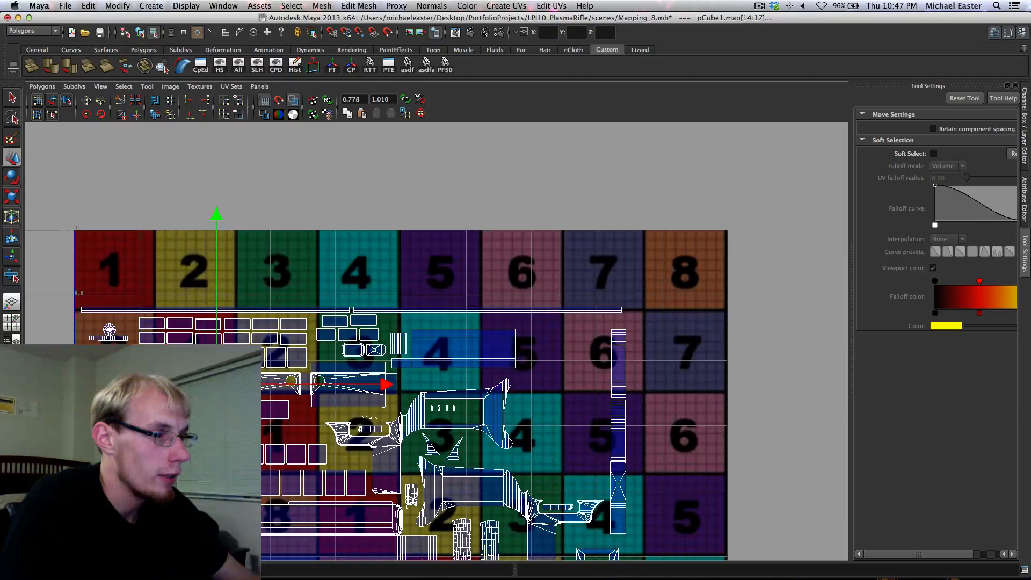
Examine the whole UV layout for remaining gaps and shells that could be packed more tightly
middle_click_drag(353, 453, 579, 344, "alt")
right_click_drag(579, 344, 579, 476, "alt")
middle_click_drag(580, 476, 345, 348, "alt")
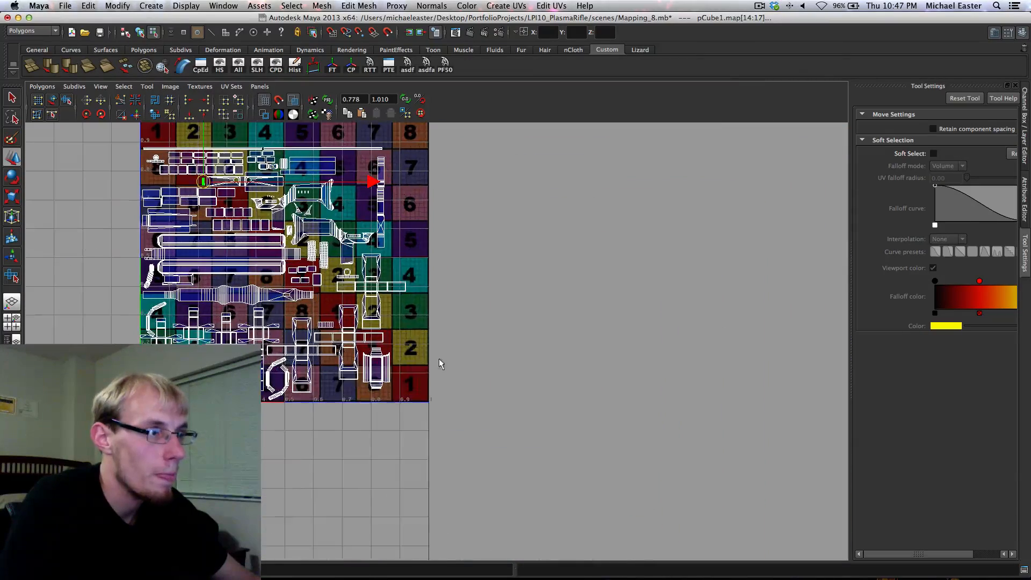
right_click_drag(439, 359, 425, 294, "alt")
middle_click_drag(425, 295, 510, 344, "alt")
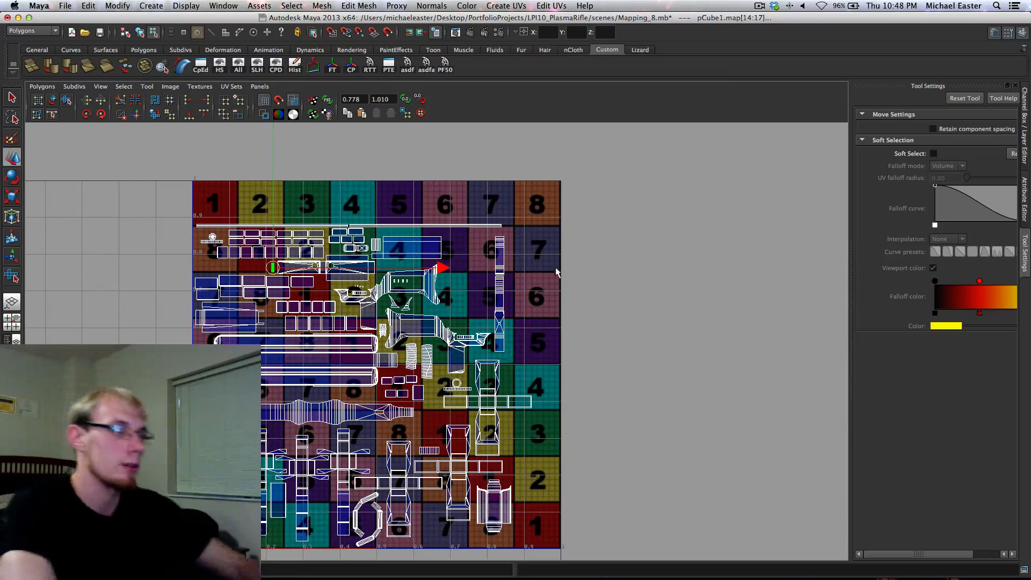
middle_click_drag(398, 295, 406, 257, "alt")
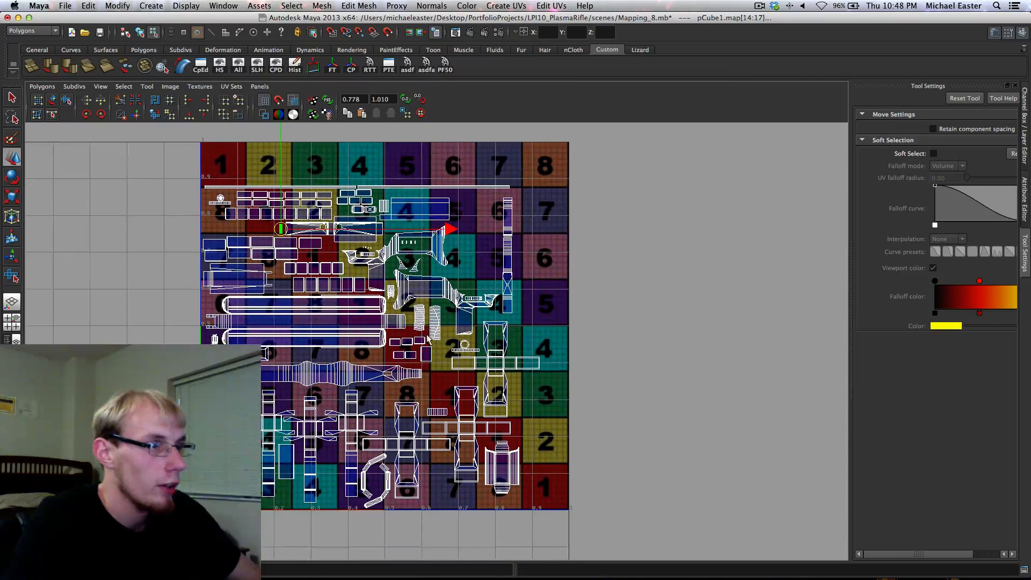
right_click_drag(492, 297, 473, 291, "alt")
middle_click_drag(473, 291, 453, 313, "alt")
right_click_drag(454, 313, 482, 300, "alt")
middle_click_drag(466, 342, 433, 278, "alt")
right_click_drag(370, 286, 389, 284, "alt")
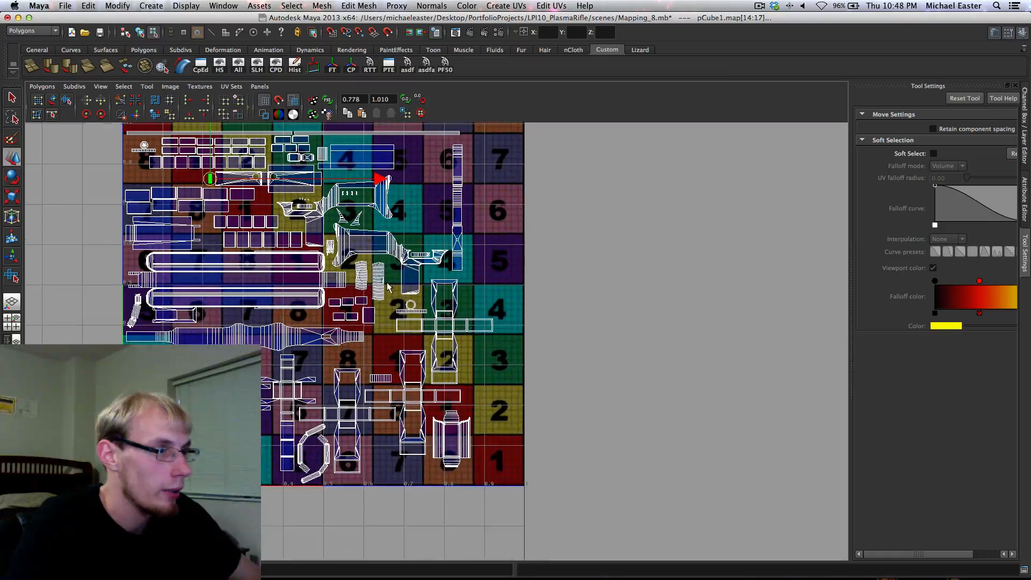
middle_click_drag(365, 310, 441, 307, "alt")
right_click_drag(424, 309, 475, 310, "alt")
middle_click_drag(475, 311, 435, 404, "alt")
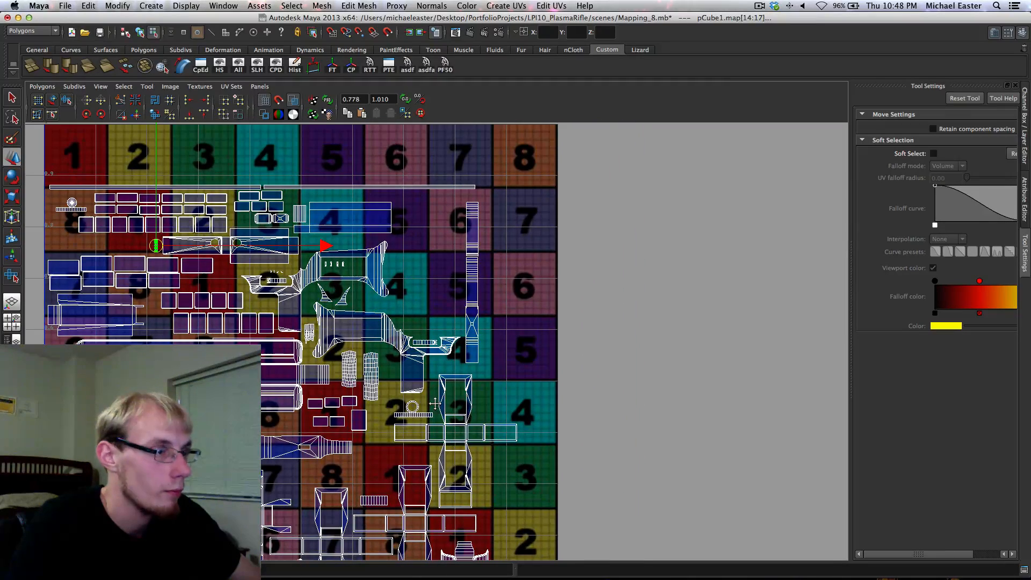
middle_click_drag(442, 235, 454, 273, "alt")
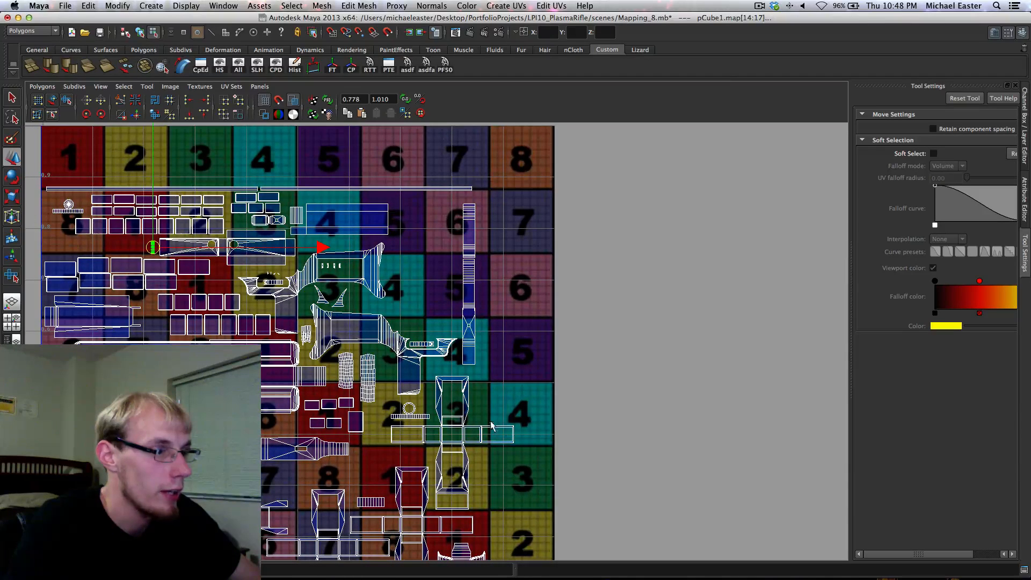
middle_click_drag(491, 426, 531, 372, "alt")
mouse_move(403, 366)
middle_mouse_down("alt")
mouse_move(416, 364)
mouse_move(394, 360)
middle_mouse_up("alt")
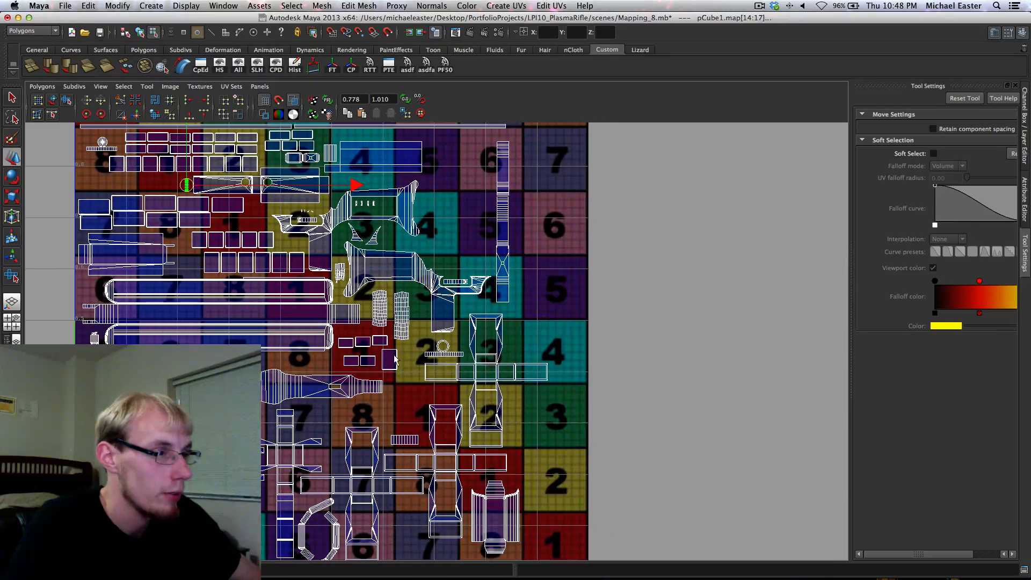
Select the two wavy grid shells and the six small rectangular shells below them, and move them outside the texture space
right_click(393, 331)
left_click(434, 328)
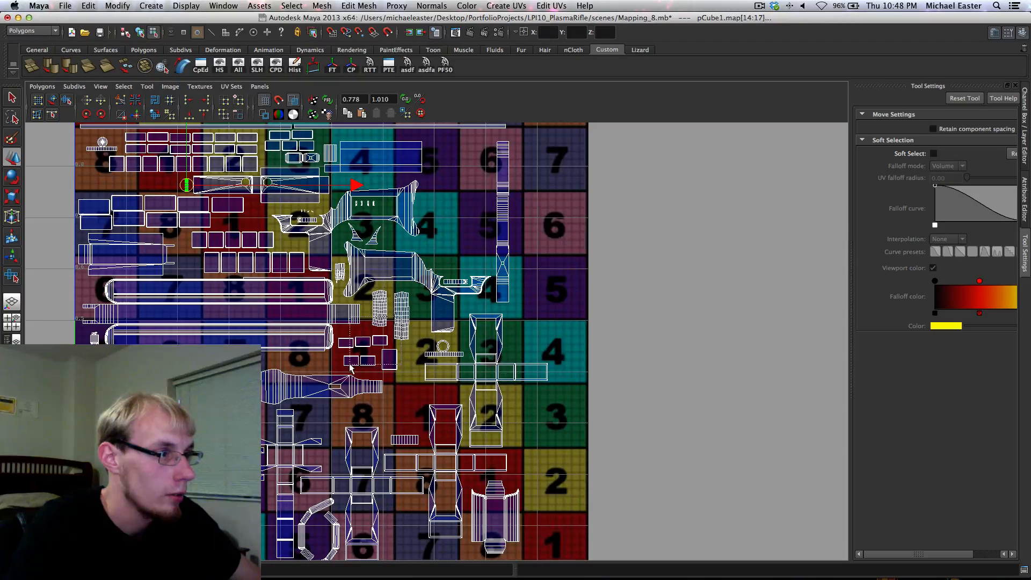
left_click_drag(350, 364, 350, 364)
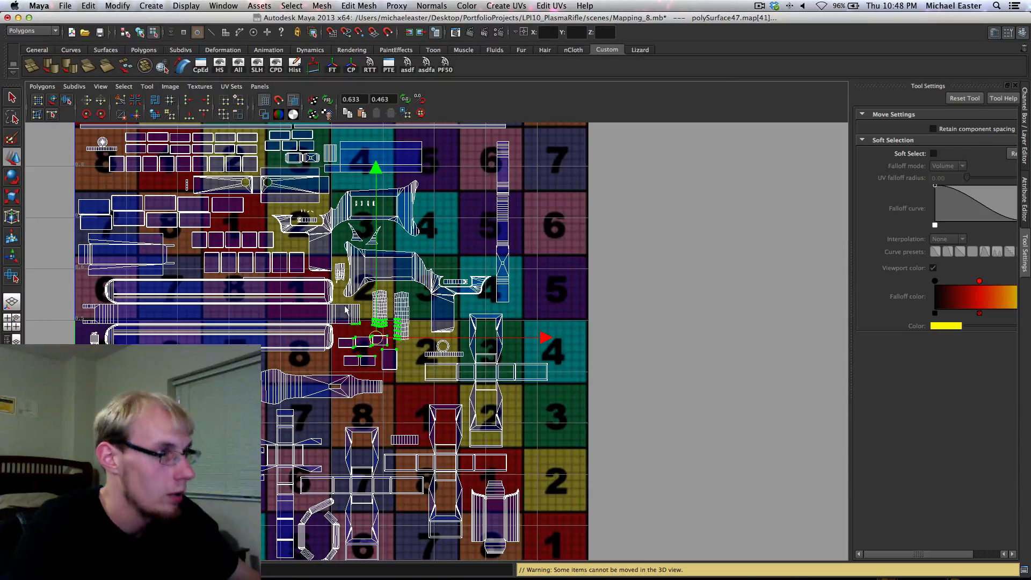
left_click_drag(345, 307, 365, 329, "ctrl")
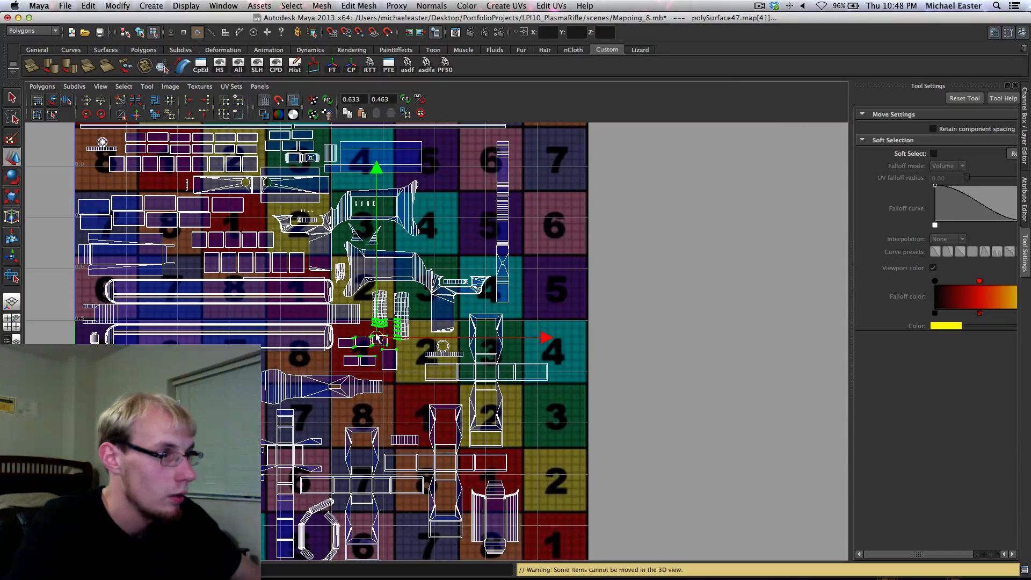
right_click_drag(373, 364, 388, 339, "ctrl")
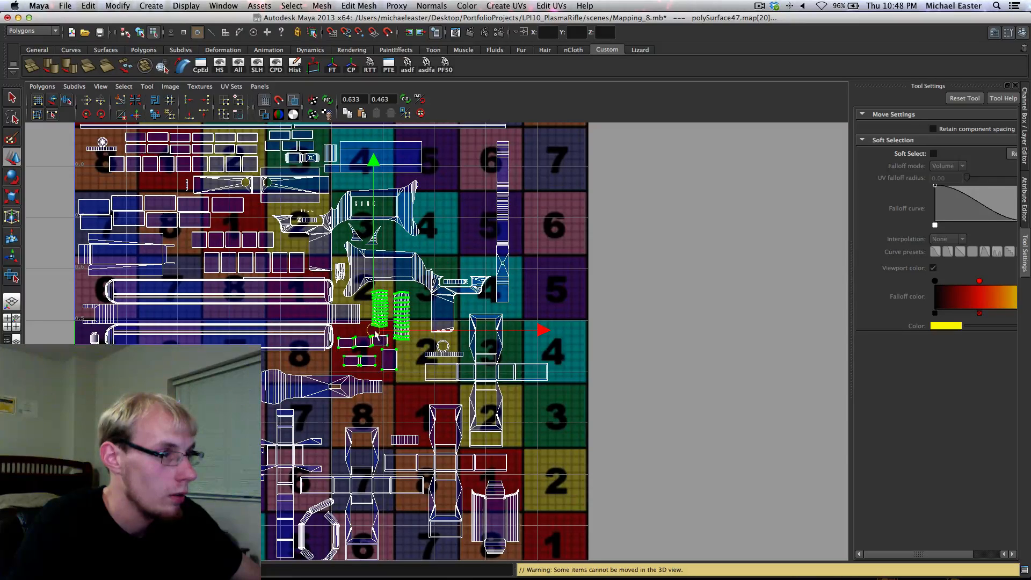
left_click_drag(376, 334, 657, 322)
Move the uppermost cross-shaped shell and the ring shell with its toothed strip out of the texture space
left_click_drag(568, 385, 568, 385)
right_click_drag(567, 383, 521, 364, "ctrl")
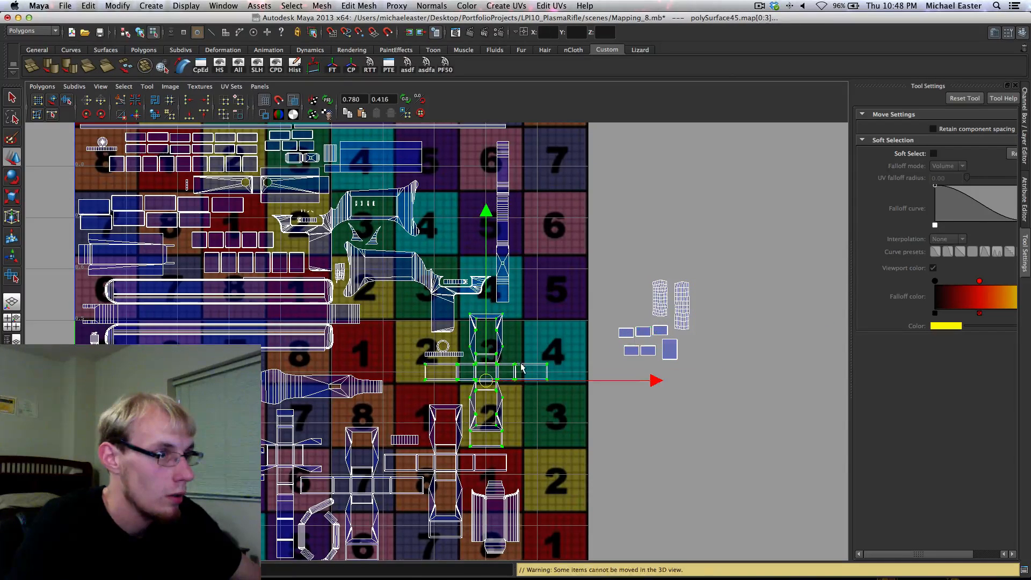
left_click_drag(491, 380, 633, 466)
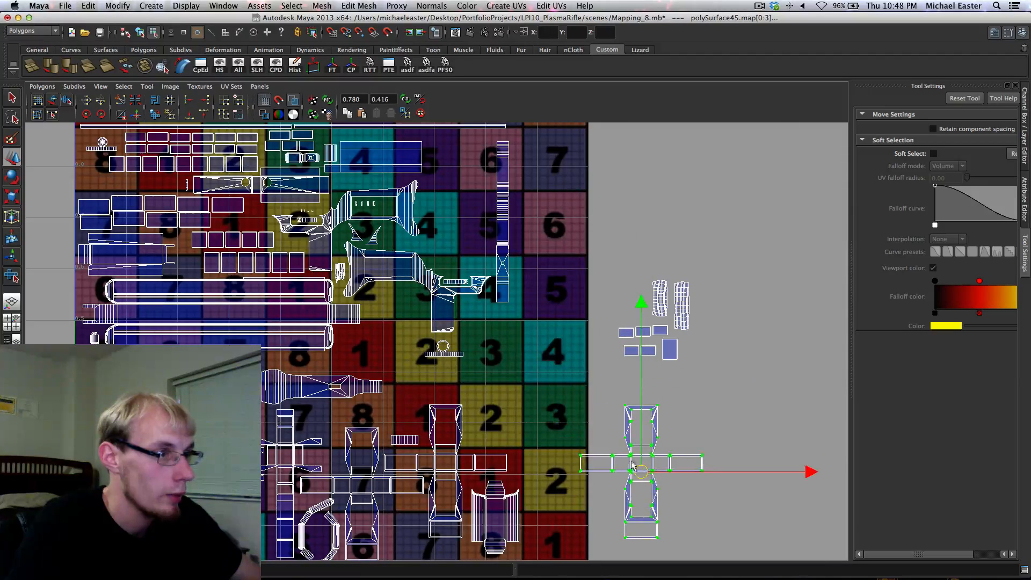
left_click_drag(424, 353, 448, 360)
right_click_drag(449, 358, 405, 340, "ctrl")
left_click_drag(442, 349, 614, 255)
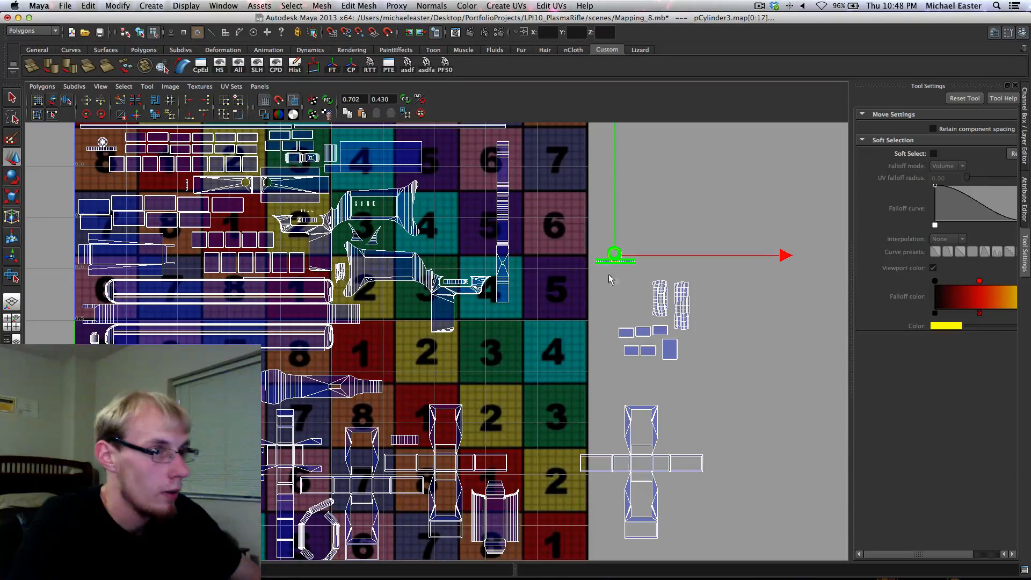
Move the cross-shaped shell back into the freed area below the lower grip, and the two wavy grid shells beside the wide rectangular shell
left_click_drag(556, 389, 732, 554)
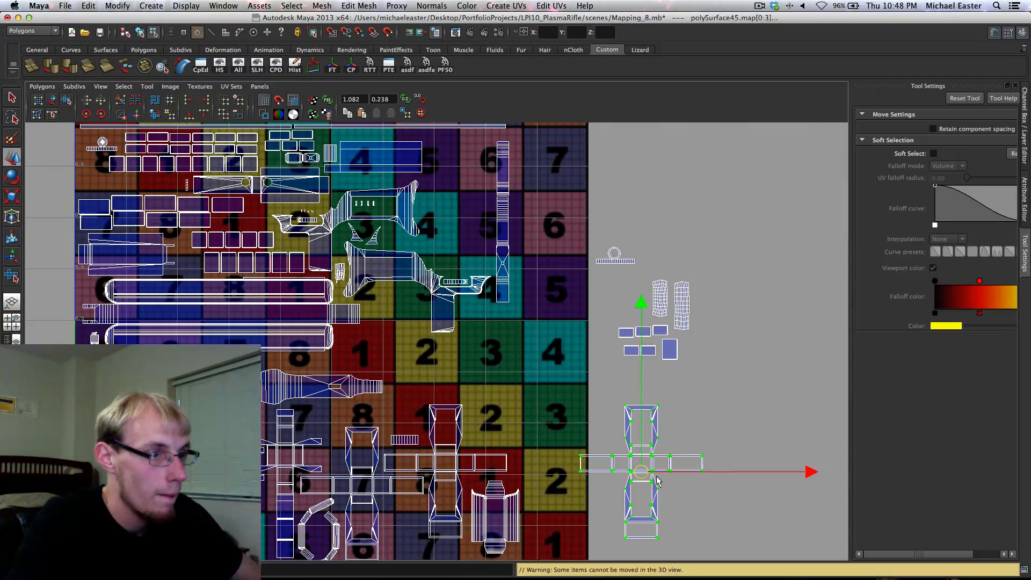
left_click_drag(642, 469, 405, 368)
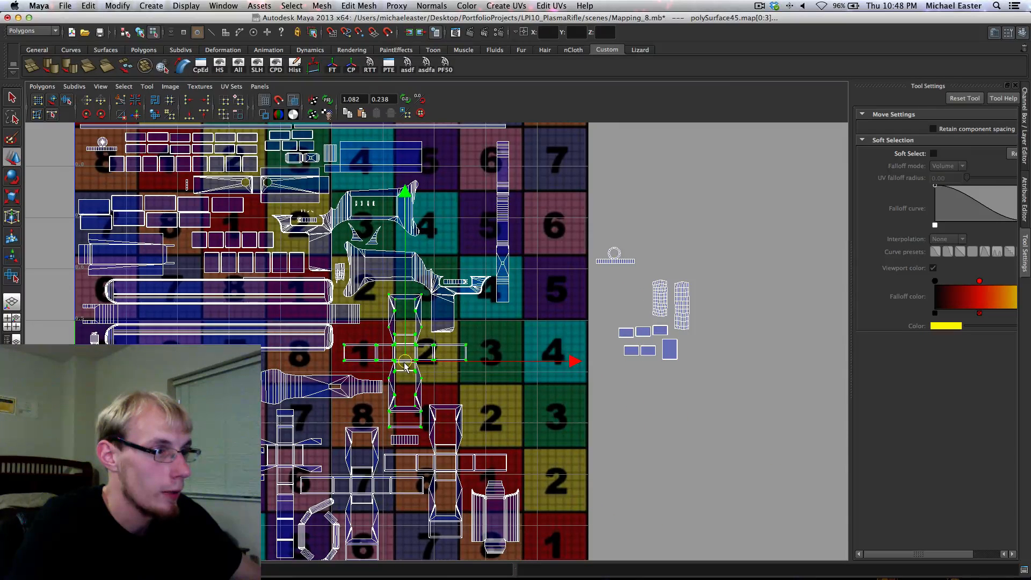
middle_click_drag(605, 308, 559, 374, "alt")
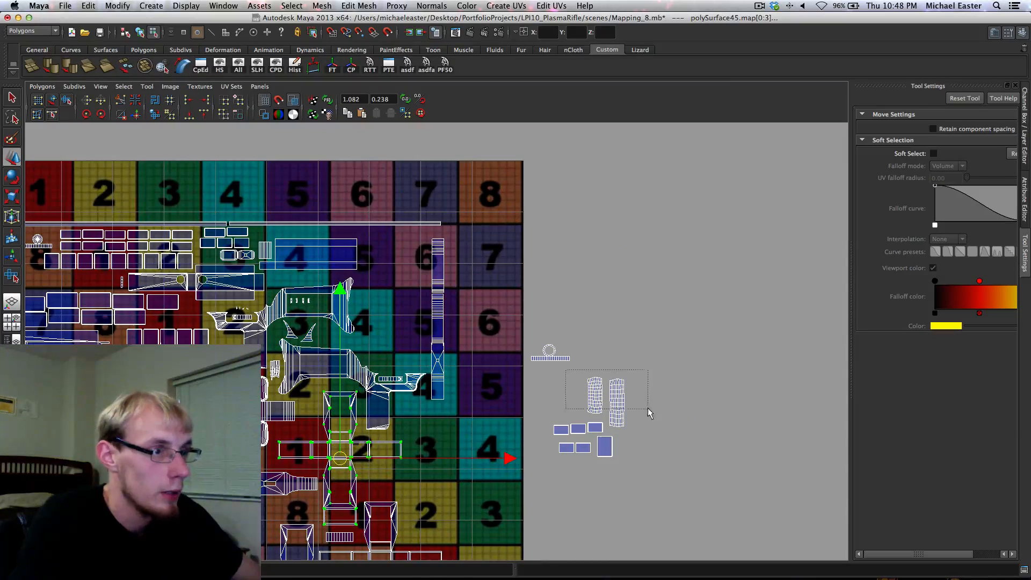
left_click_drag(648, 408, 384, 258)
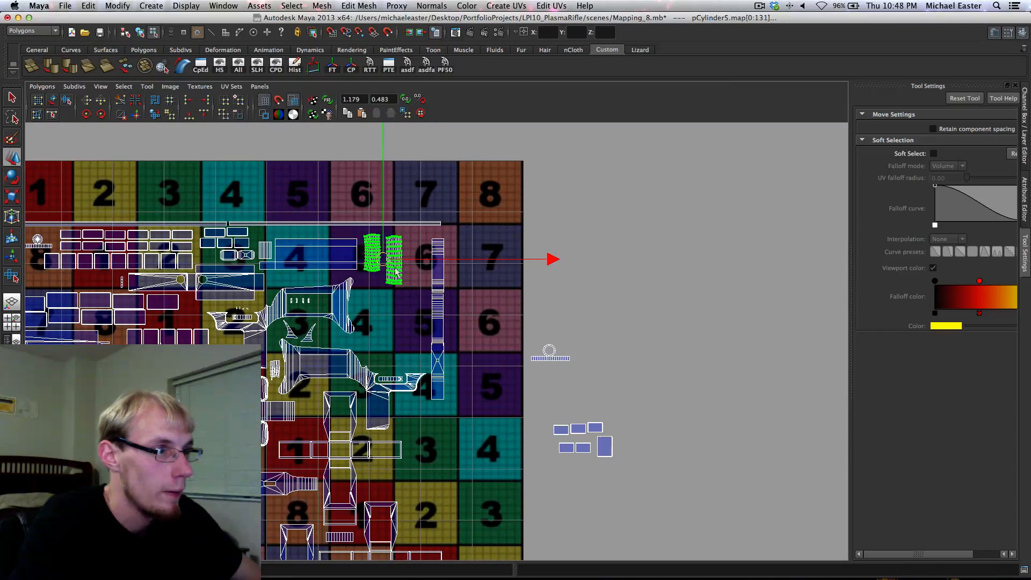
Move the ring shell with its strip and the six small rectangular shells into the space between the grips and the vertical box shells
left_click(550, 355)
left_click_drag(552, 351, 372, 291)
left_click_drag(669, 505, 669, 504)
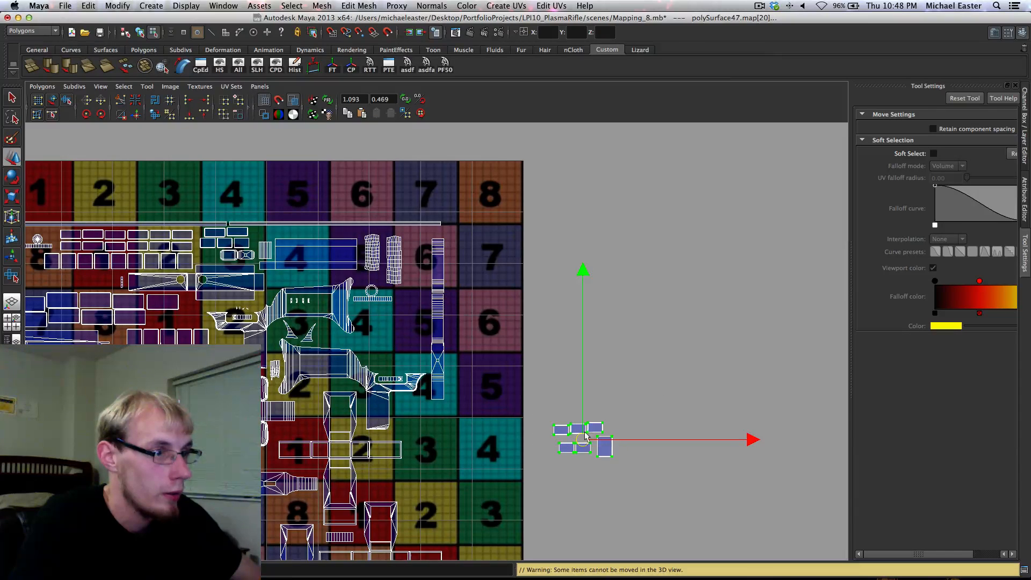
left_click_drag(588, 441, 397, 337)
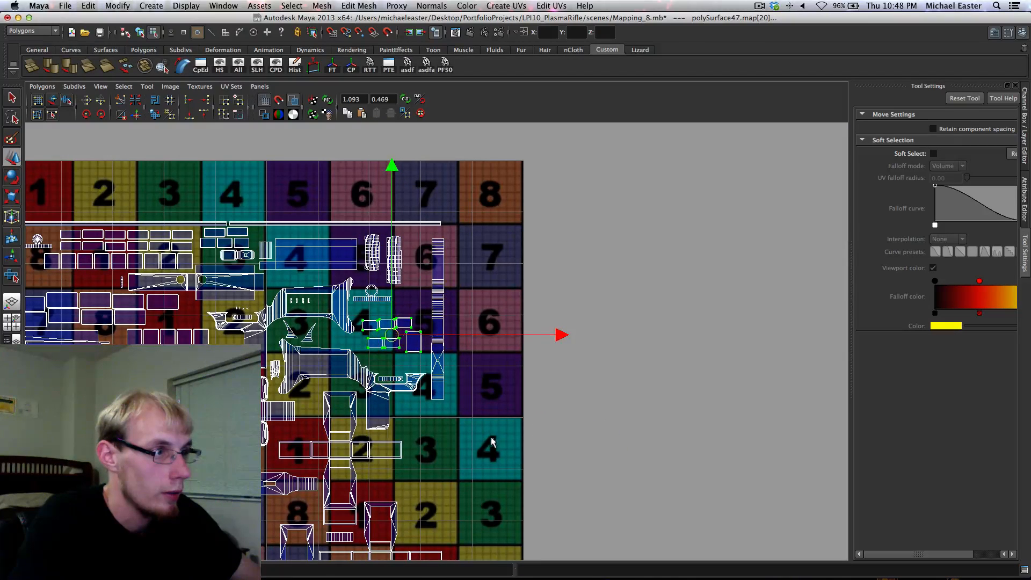
Select all the UV shells, scale them up together, and reposition them to fill the 0–1 texture space
scroll(492, 442, "down", 6)
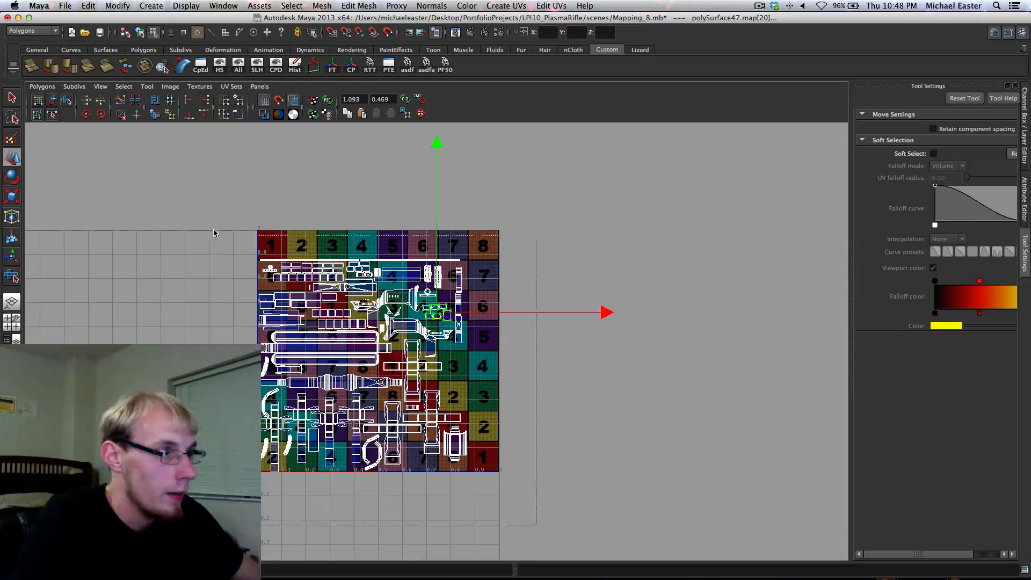
left_click_drag(214, 232, 213, 232)
middle_click_drag(394, 409, 369, 411, "alt")
mouse_move(337, 369)
left_mouse_down()
mouse_move(375, 348)
mouse_move(353, 356)
left_mouse_up()
key("r")
key("w")
key("r")
key("w")
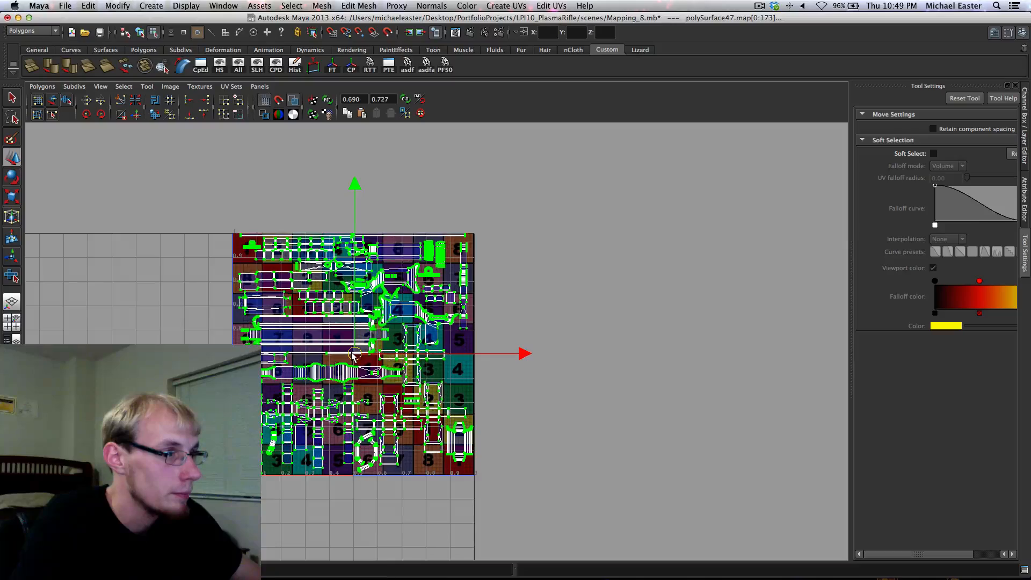
Select the entire inner-facing curved segmented shell beside the lower cross shells and move it to the open area above the ribbed bracket shell
middle_click_drag(349, 363, 355, 335, "alt")
right_click_drag(355, 335, 222, 468, "alt")
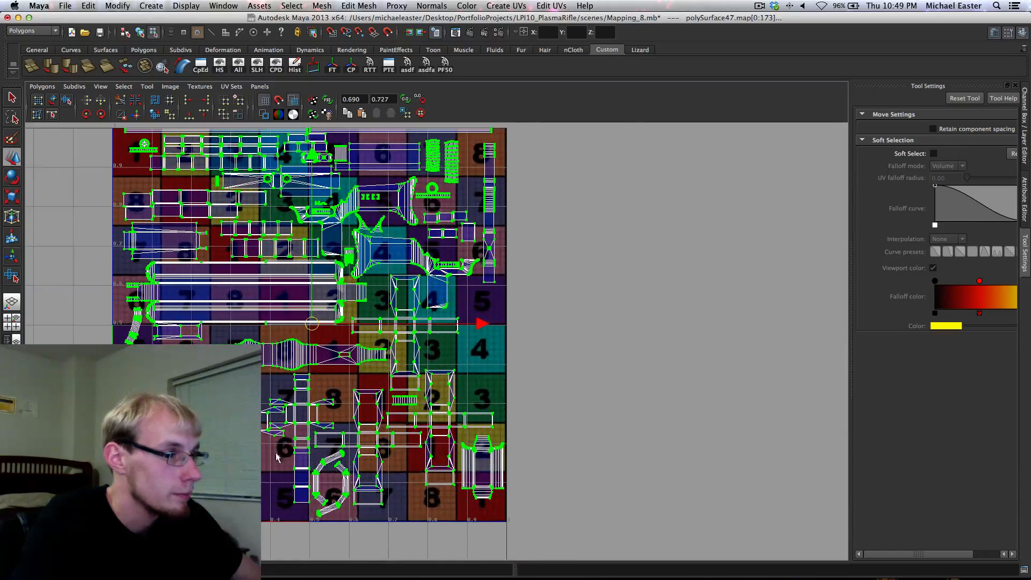
middle_click_drag(222, 469, 362, 437, "alt")
right_click_drag(363, 438, 340, 471, "alt")
middle_click_drag(244, 360, 295, 402, "alt")
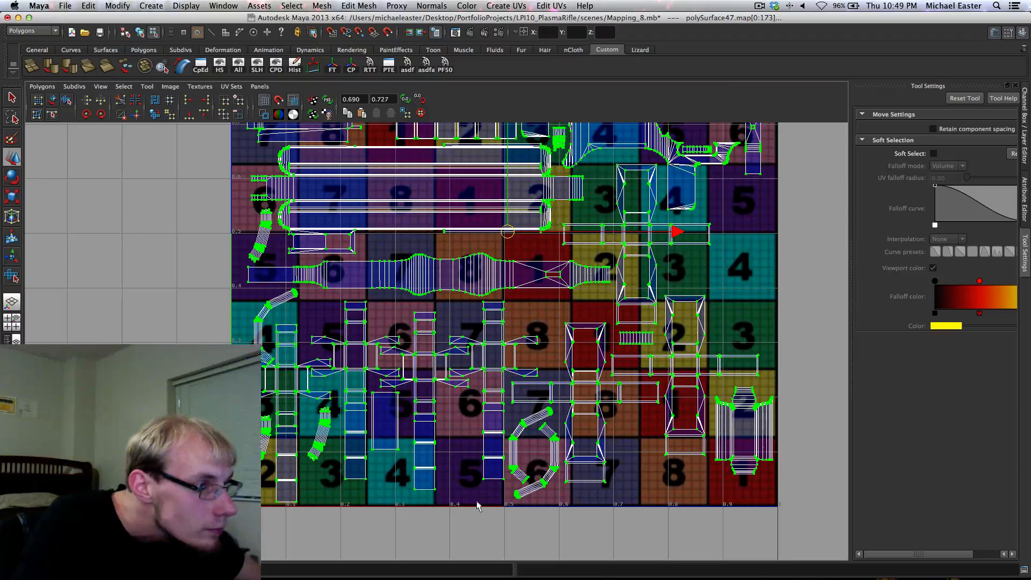
middle_click_drag(512, 449, 402, 395, "alt")
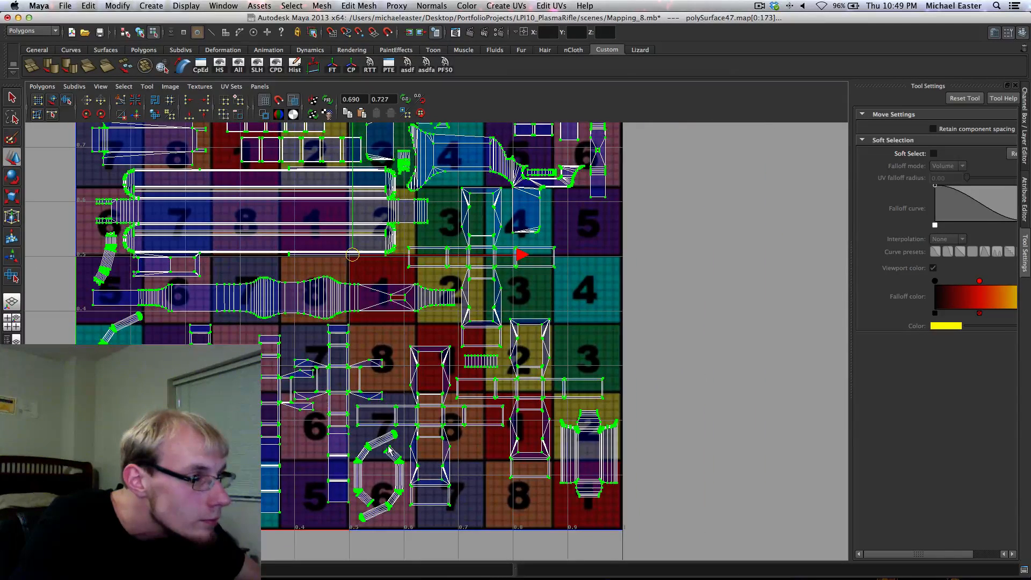
right_click_drag(389, 450, 393, 456)
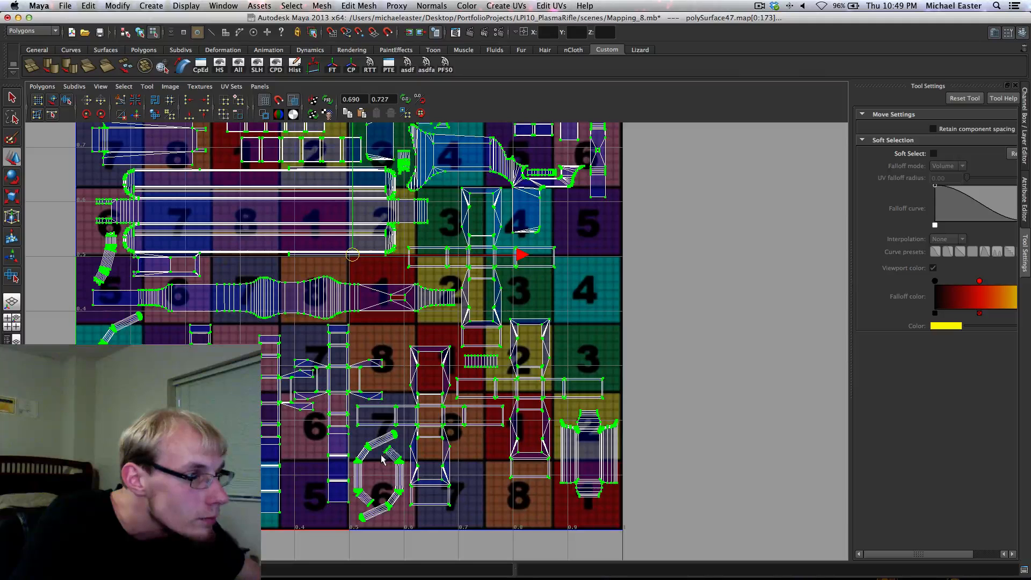
left_click(393, 455)
left_click(386, 451)
right_click(390, 455)
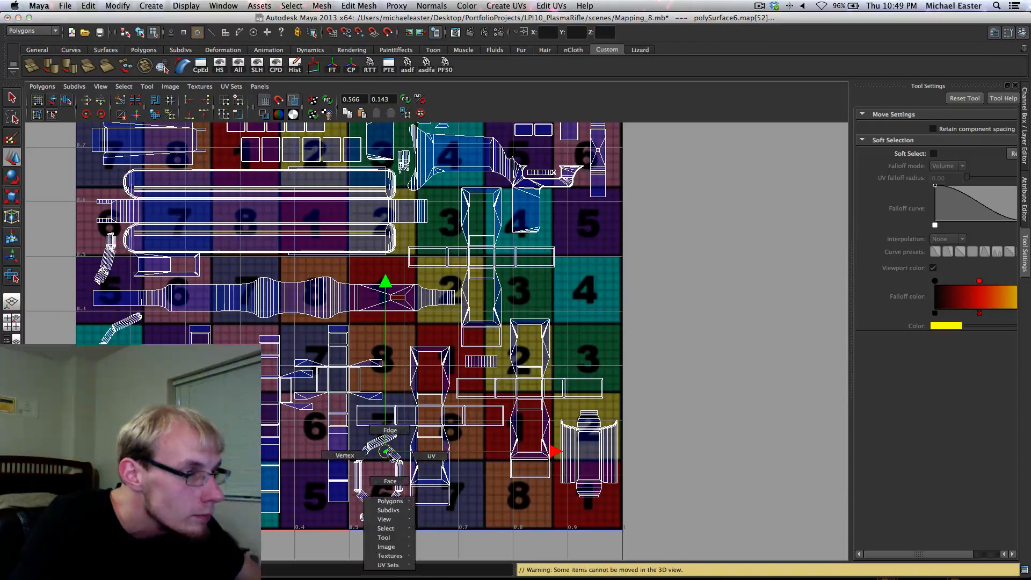
right_click(391, 455, "ctrl")
left_click(432, 443)
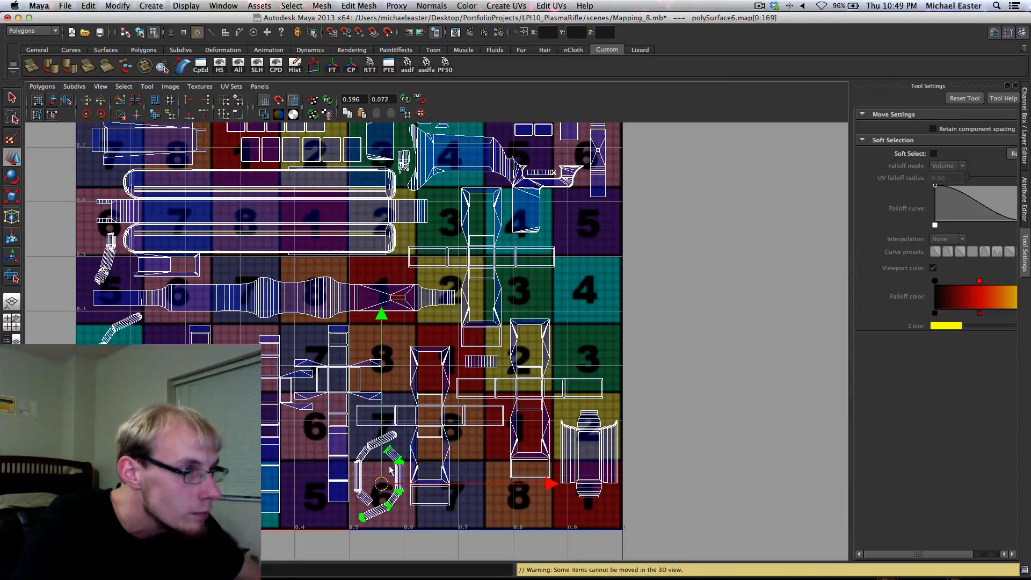
left_click_drag(388, 479, 581, 336)
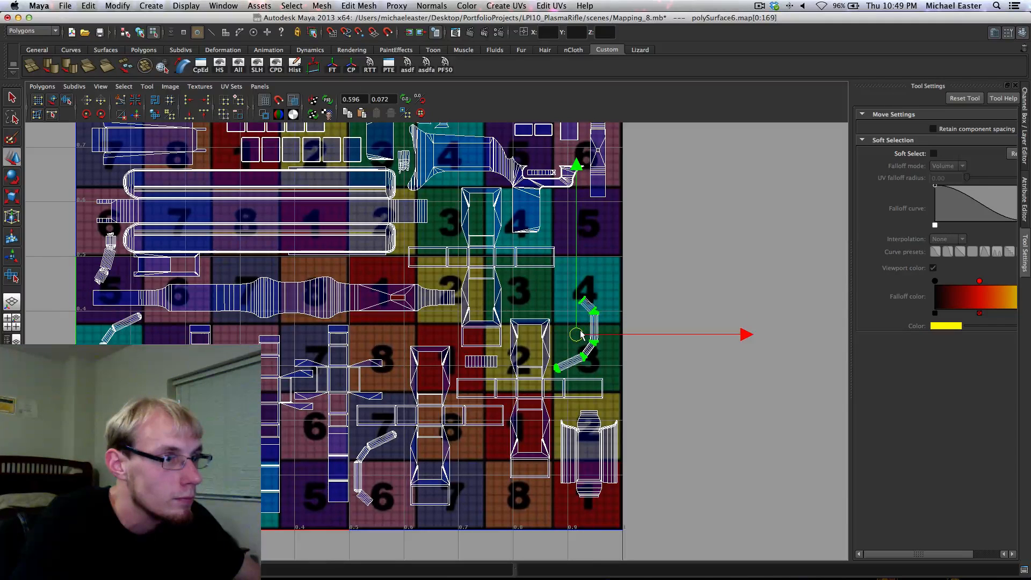
Move the remaining half of the curved segmented pair to the open area, just above its matching half
left_click(370, 453)
left_click_drag(363, 445, 579, 287)
key("g")
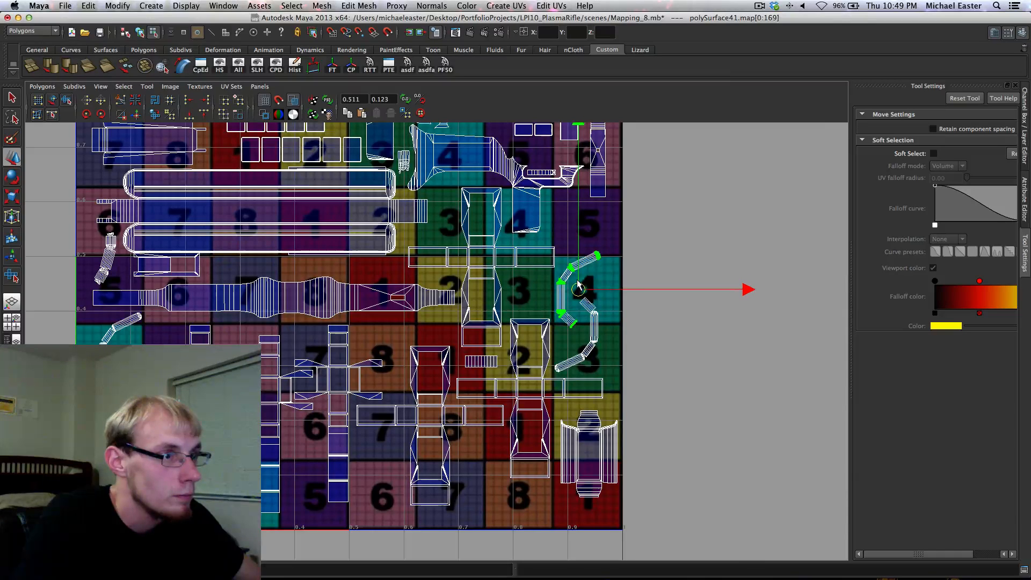
middle_click_drag(436, 368, 497, 327)
scroll(743, 220, "down", 1)
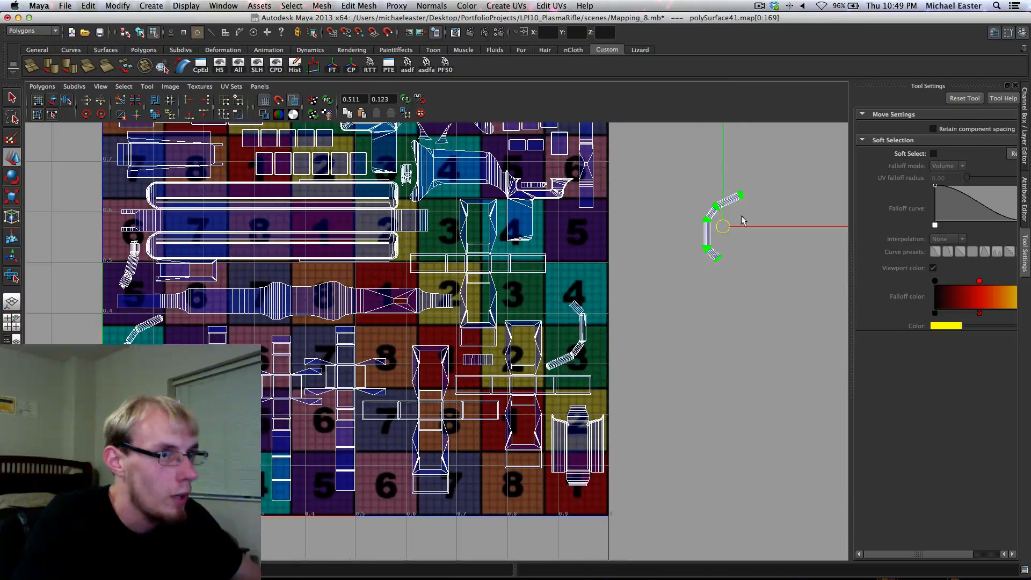
key("ctrl+z")
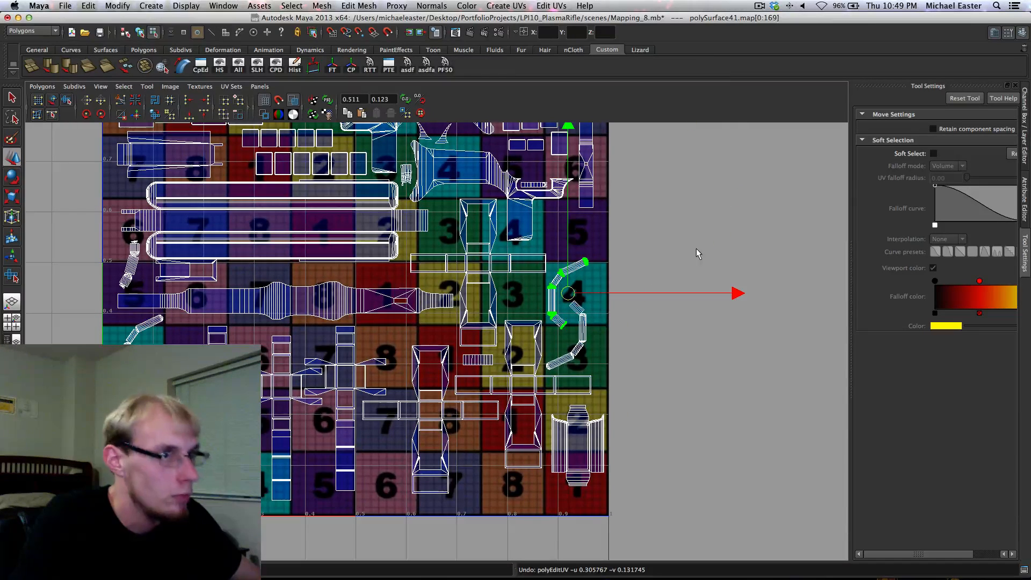
Move the curved segmented shell from above the leftmost cross shell to outside the texture space, and nudge that cross shell slightly upward
middle_click_drag(424, 338, 600, 268, "alt")
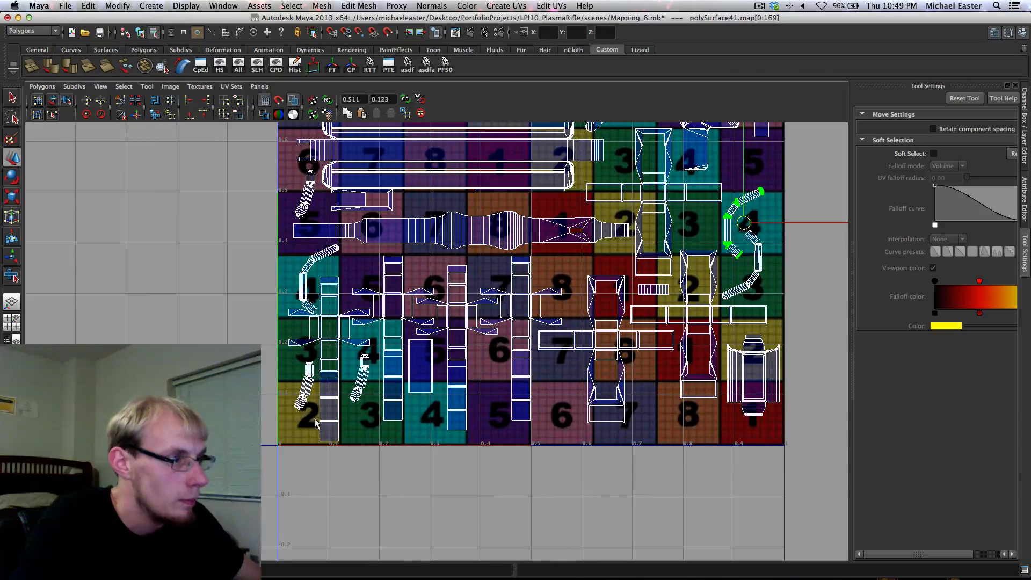
left_click(307, 279)
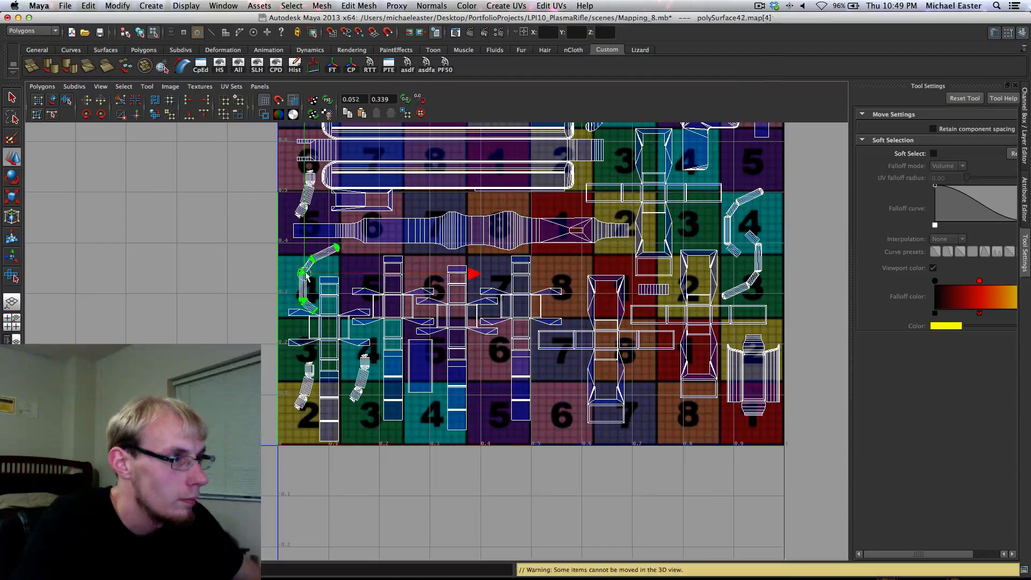
left_click_drag(313, 280, 702, 178)
middle_click_drag(702, 179, 584, 401, "alt")
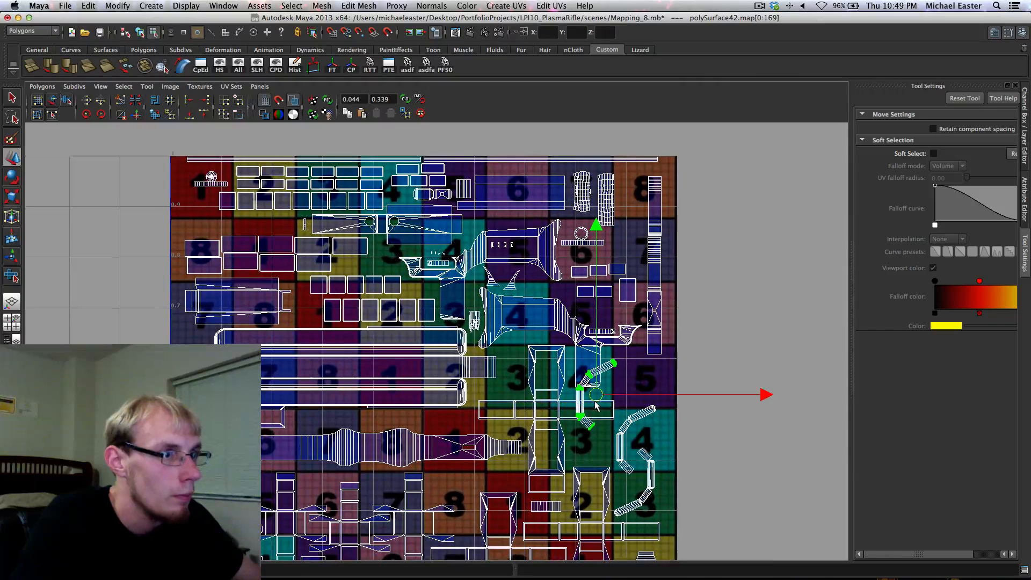
left_click_drag(596, 406, 711, 396)
middle_click_drag(710, 397, 745, 229, "alt")
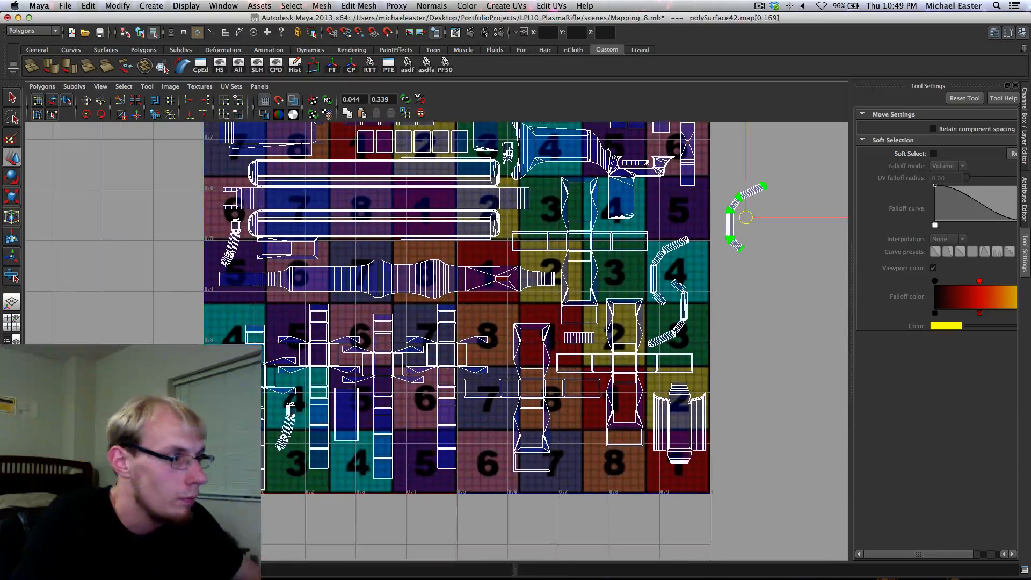
double_click(264, 408)
left_click_drag(255, 408, 255, 397)
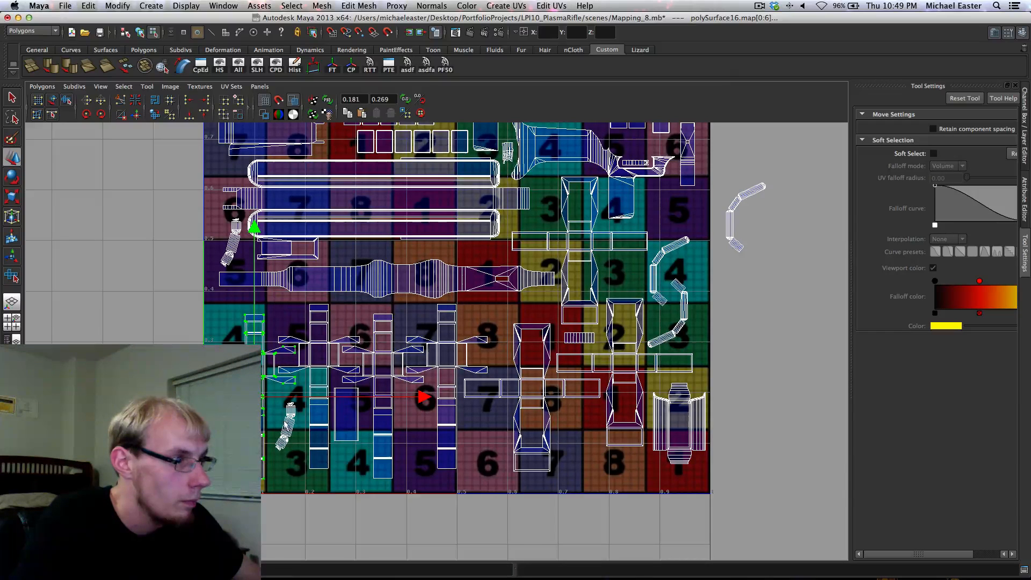
Select the whole curved segmented shell outside the texture space and move it into the upper-left corner of the 0–1 space
middle_click_drag(280, 353, 278, 366, "alt")
left_click_drag(699, 223, 753, 262)
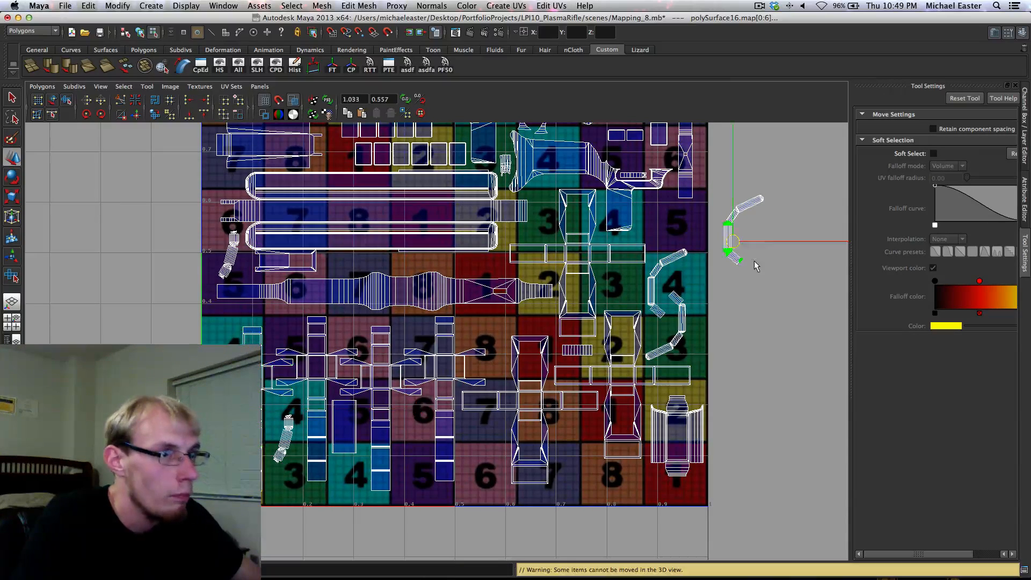
right_click_drag(754, 262, 733, 247, "ctrl")
left_click_drag(734, 234, 219, 346)
middle_click_drag(256, 180, 265, 327, "alt")
left_click_drag(242, 497, 244, 200)
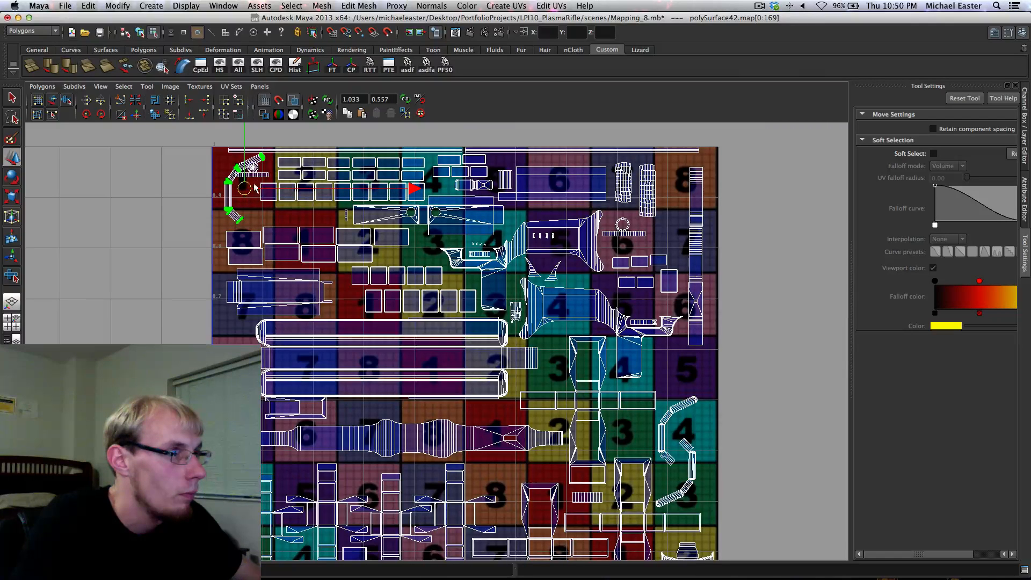
Move the round shell with its strip out of the corner to the gap below the rows of small rectangles
left_click(261, 175)
right_click_drag(261, 175, 257, 170, "ctrl")
left_click_drag(256, 171, 306, 217)
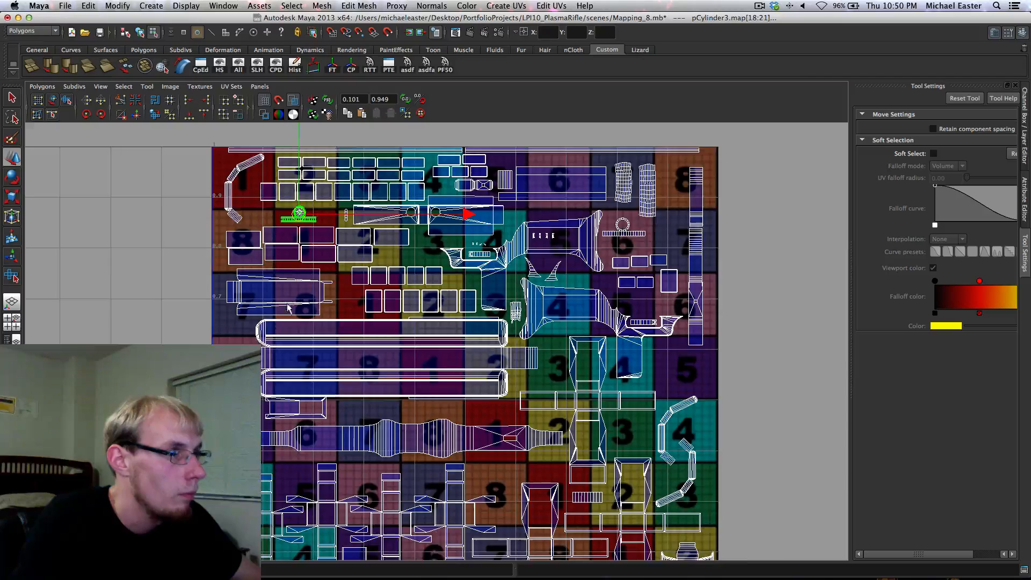
Select all the UV shells, scale them up slightly together, and reposition them to fill the 0–1 texture space
middle_click_drag(255, 488, 271, 339, "alt")
scroll(269, 339, "down", 3)
scroll(270, 345, "down", 2)
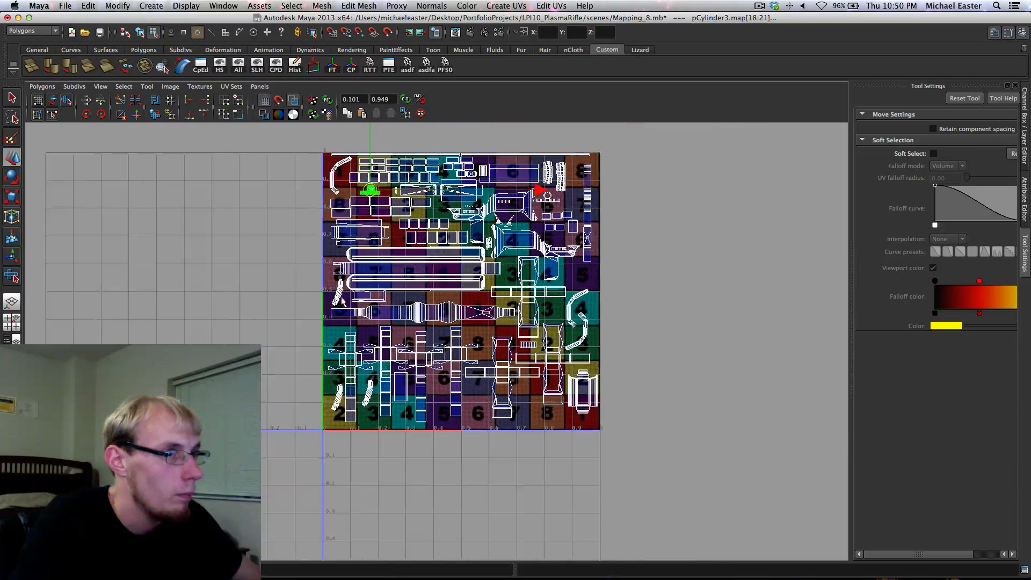
middle_click_drag(361, 155, 375, 216, "alt")
left_click_drag(616, 507, 617, 507)
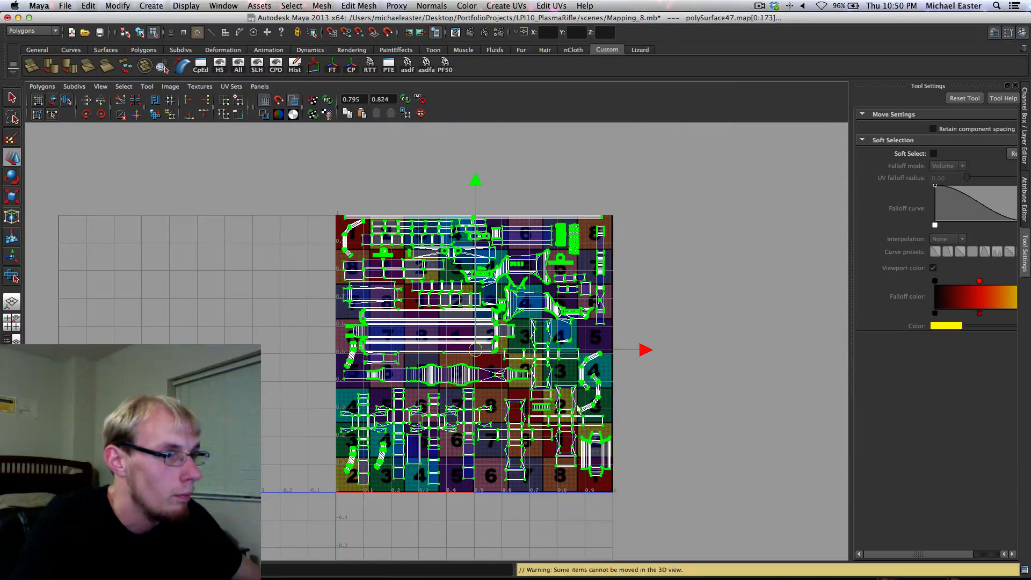
left_click_drag(474, 350, 477, 357)
key("r")
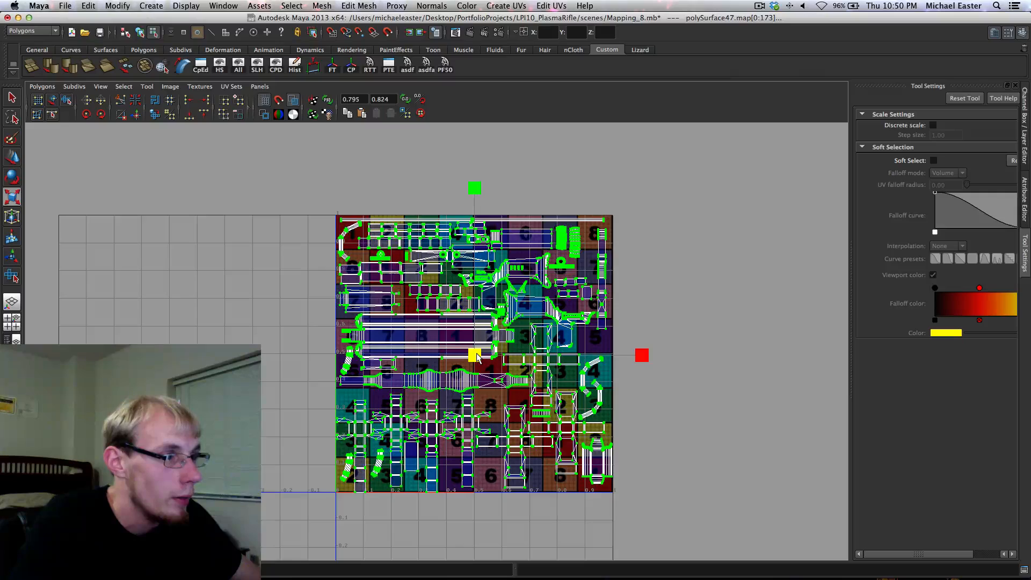
key("w")
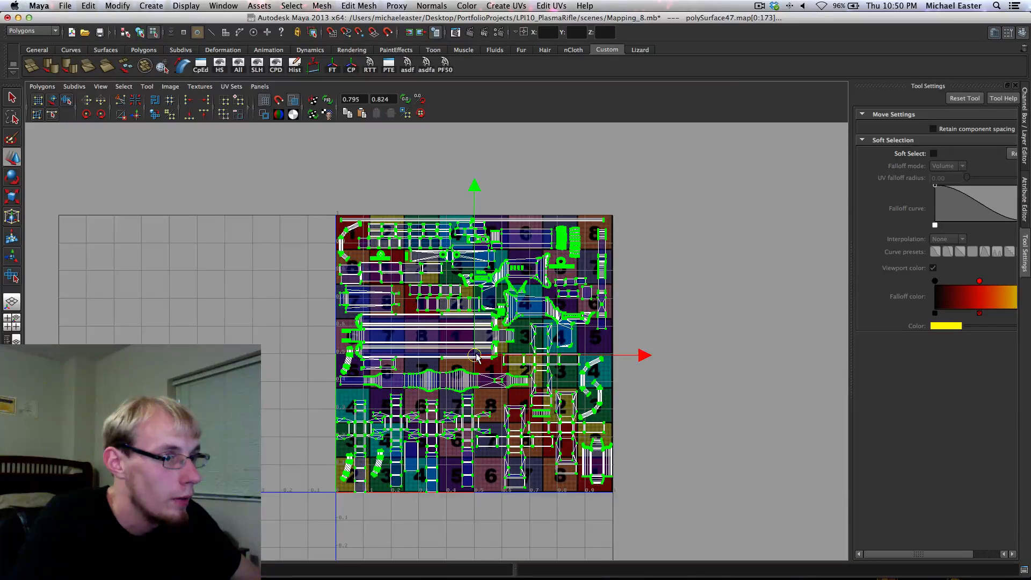
Nudge the whole selected UV layout slightly left and up to even out its margins inside the 0–1 texture space
middle_click_drag(476, 378, 462, 284, "alt")
right_click_drag(462, 285, 422, 346, "alt")
middle_click_drag(422, 346, 656, 353, "alt")
right_click_drag(656, 353, 679, 399, "alt")
middle_click_drag(531, 448, 406, 327, "alt")
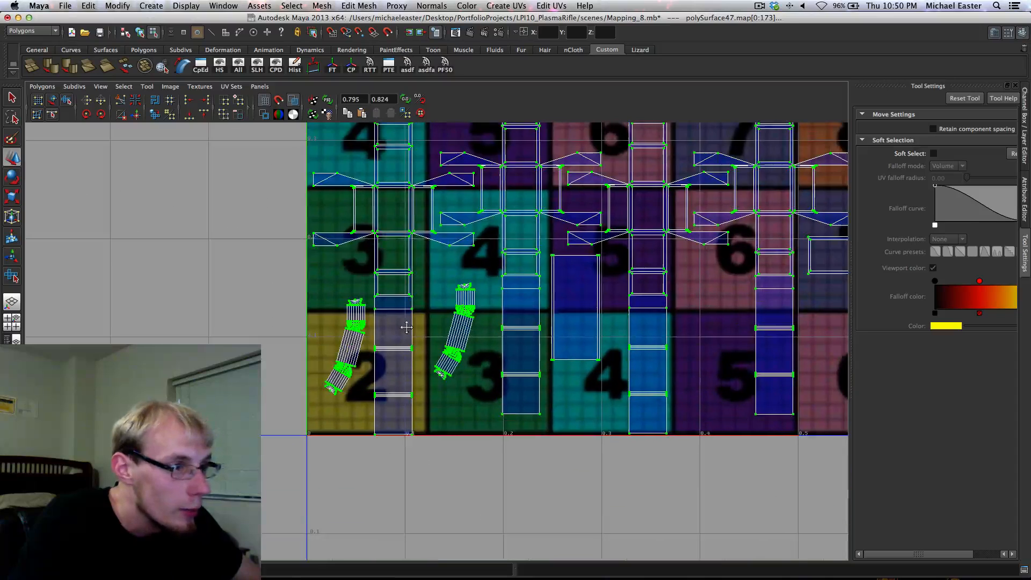
middle_click_drag(558, 365, 336, 388, "alt")
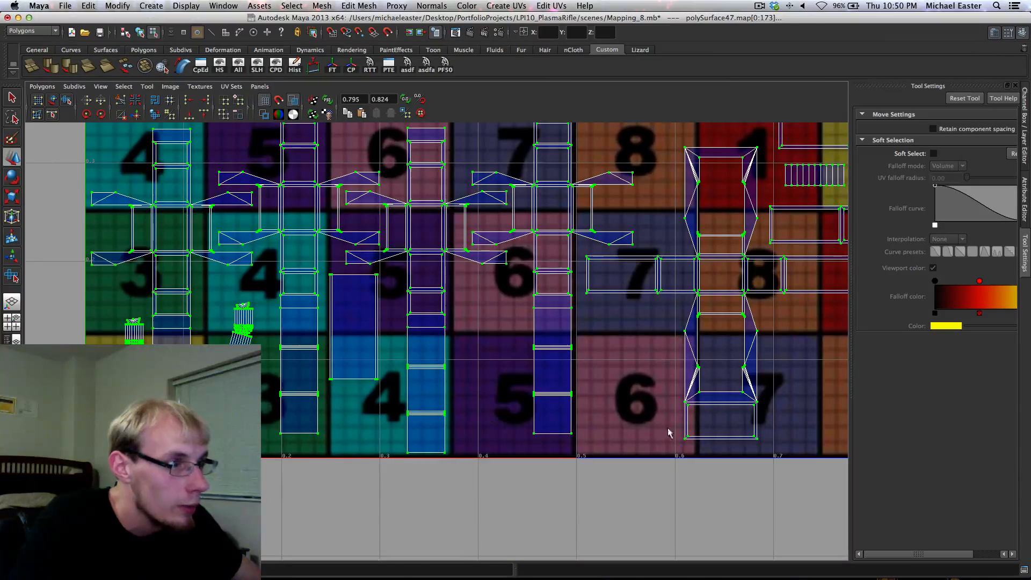
middle_click_drag(672, 430, 448, 525, "alt")
middle_click_drag(545, 383, 267, 299, "alt")
key("ctrl+z")
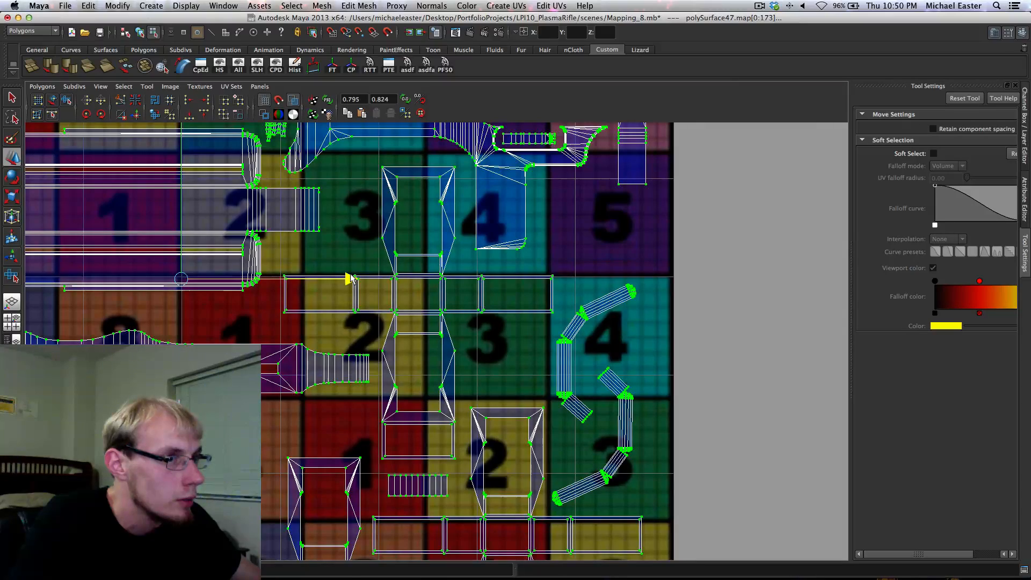
middle_click_drag(350, 278, 393, 379, "alt")
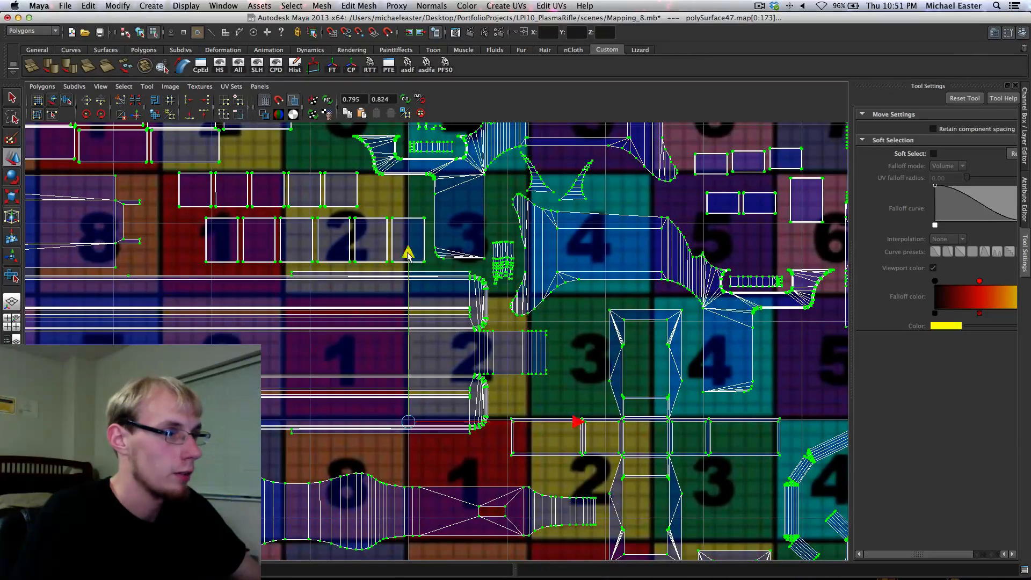
middle_click_drag(409, 255, 456, 321, "alt")
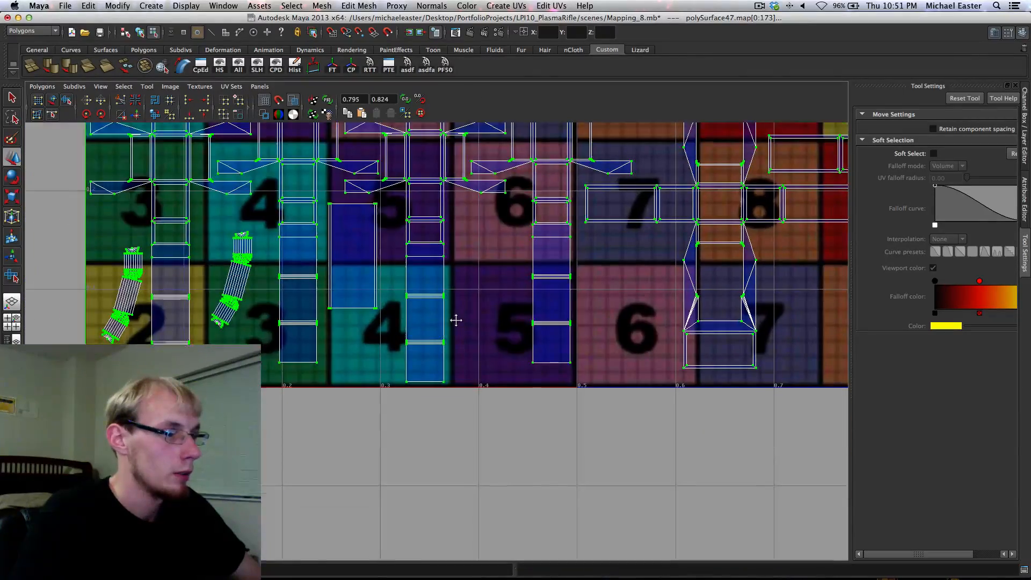
Check the layout's margins along the texture-space borders, deselect the shells, and examine the spacing between the upper shells
middle_click_drag(427, 278, 340, 461, "alt")
middle_click_drag(462, 215, 341, 462, "alt")
middle_click_drag(394, 161, 343, 526, "alt")
middle_click_drag(314, 337, 463, 304, "alt")
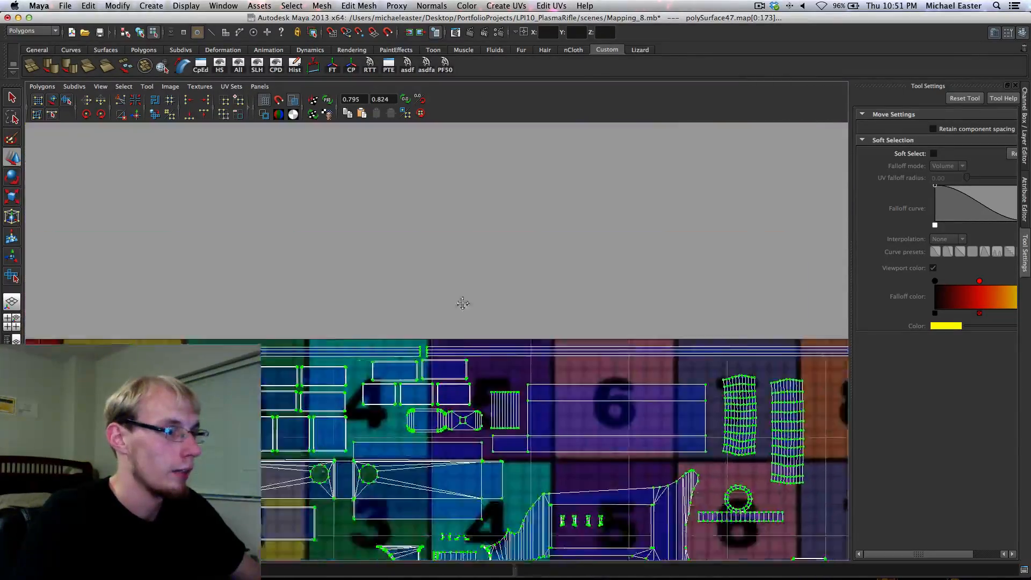
scroll(463, 304, "down", 6)
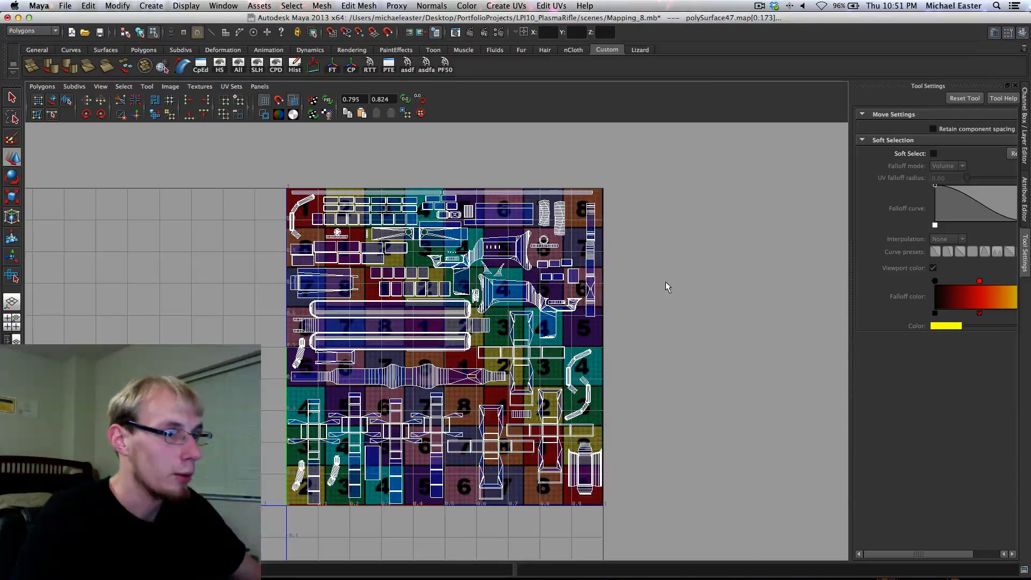
left_click(665, 282)
middle_click_drag(605, 336, 592, 305, "alt")
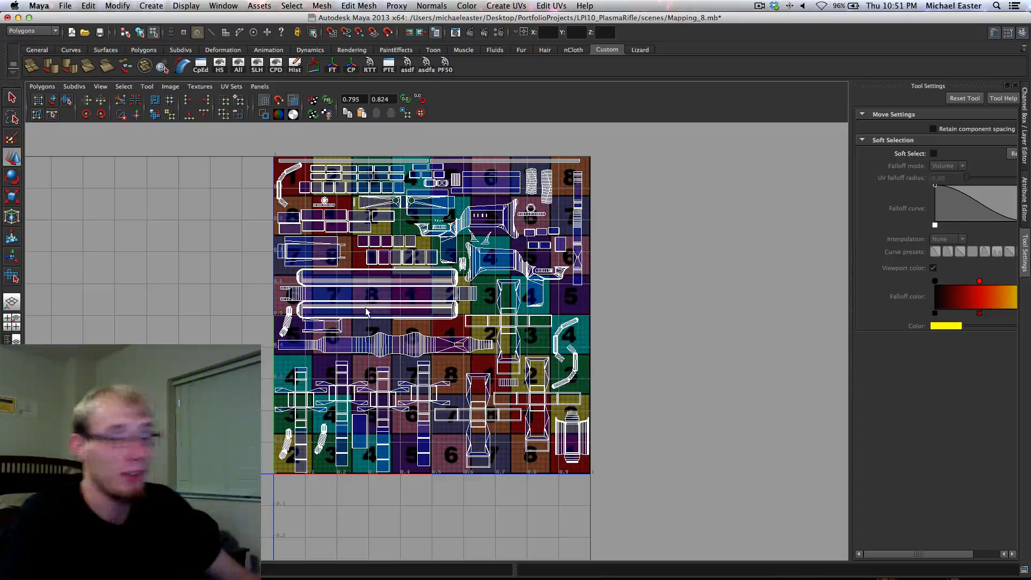
middle_click_drag(441, 308, 440, 349, "alt")
right_click_drag(257, 208, 299, 207, "alt")
middle_click_drag(299, 208, 385, 363, "alt")
scroll(390, 375, "up", 10)
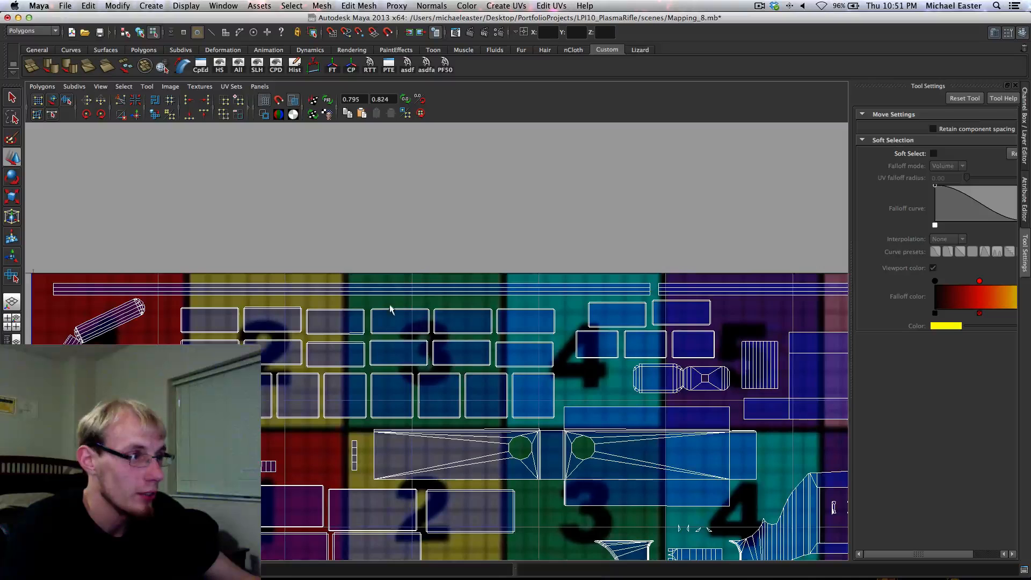
middle_click_drag(434, 337, 391, 317, "alt")
middle_click_drag(269, 323, 273, 308, "alt")
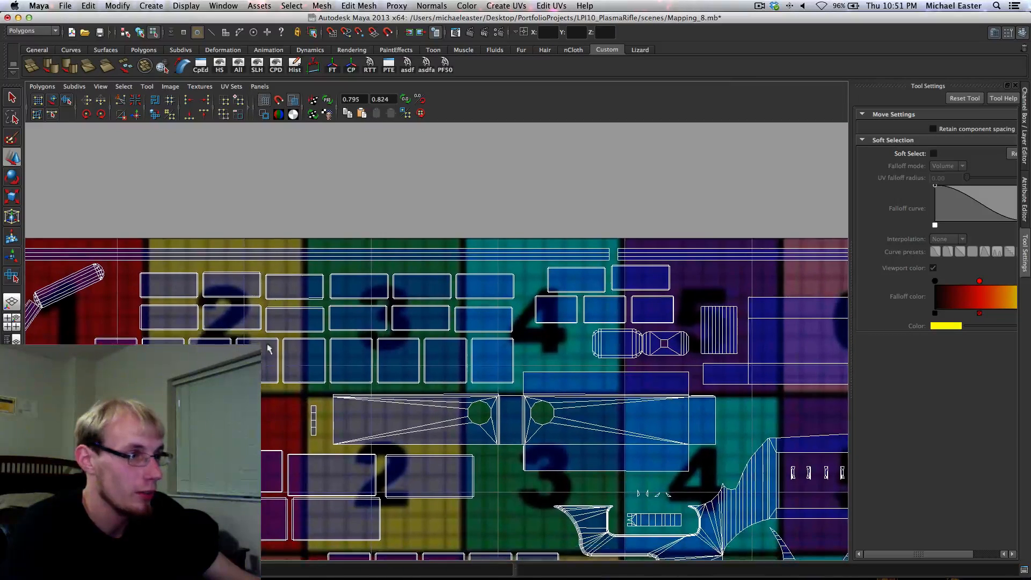
mouse_move(285, 373)
middle_mouse_down("alt")
mouse_move(273, 320)
mouse_move(258, 319)
mouse_move(532, 365)
mouse_move(350, 357)
middle_mouse_up("alt")
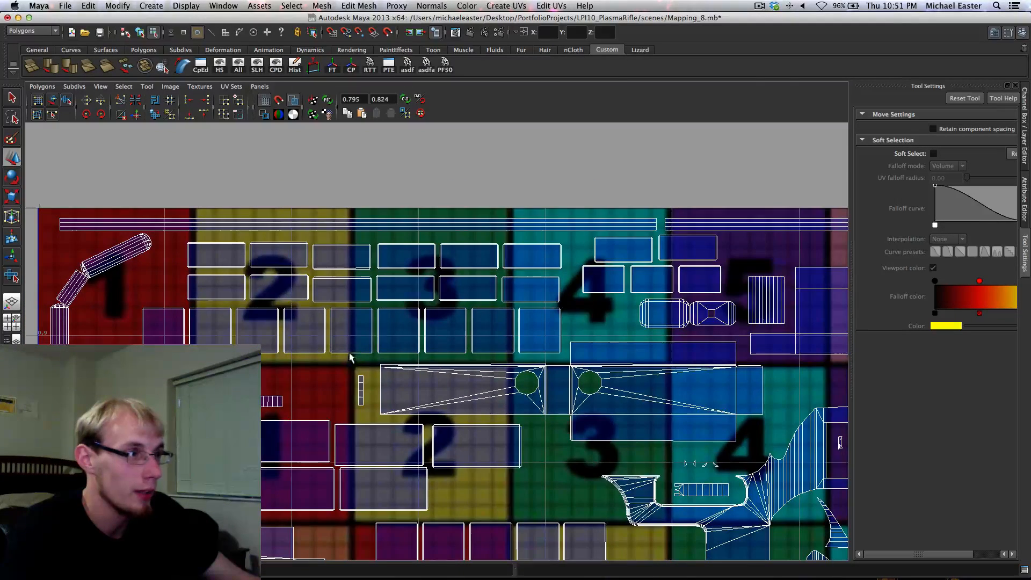
middle_click_drag(137, 336, 301, 346, "alt")
right_click_drag(248, 281, 263, 277)
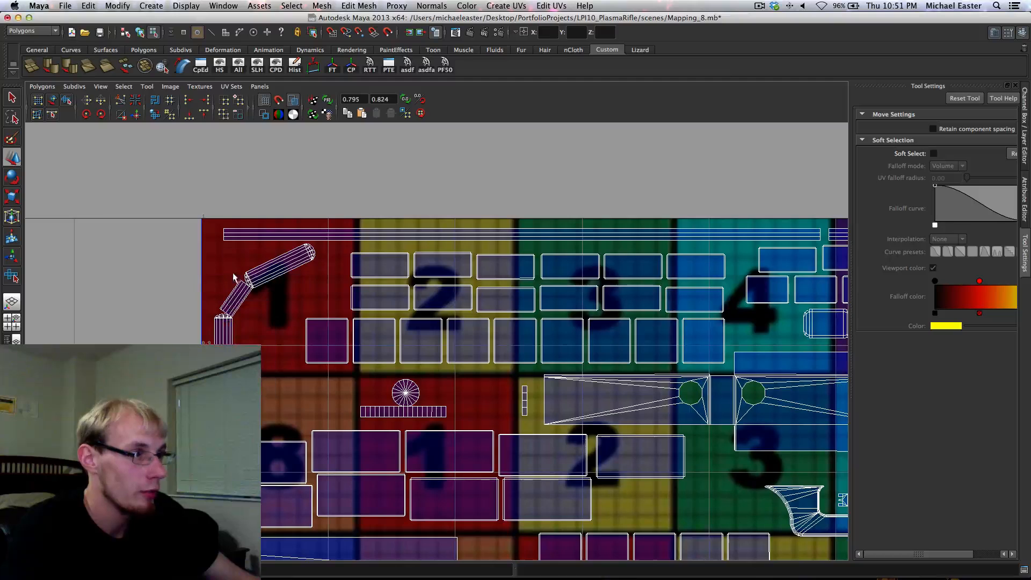
left_click_drag(233, 273, 258, 291)
right_click_drag(285, 316, 329, 301, "ctrl")
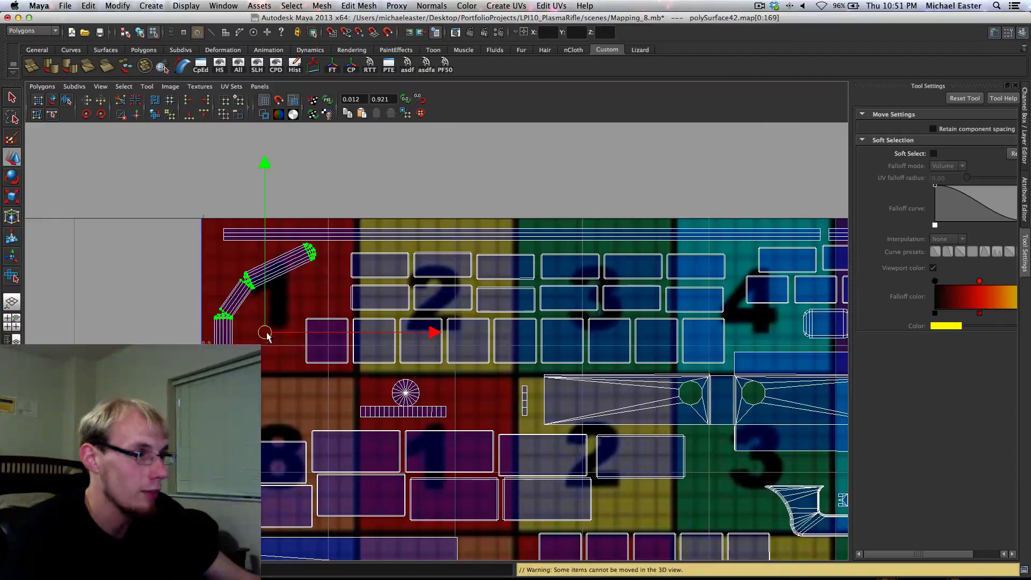
left_click(161, 294)
Show the 3D rifle model beside the full UV layout and return to object selection with the Select tool
scroll(379, 340, "down", 5)
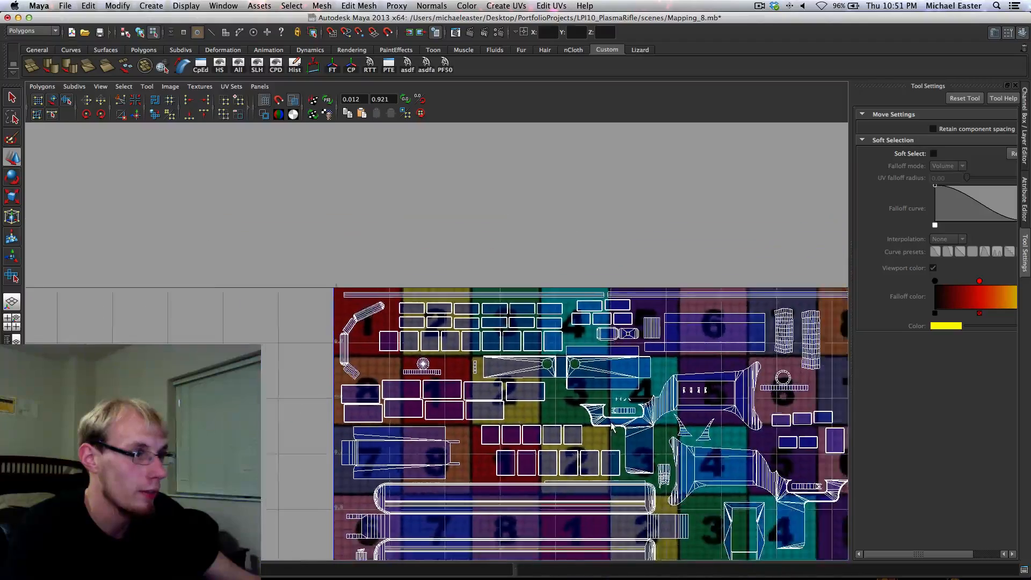
middle_click_drag(613, 427, 267, 273, "alt")
scroll(562, 361, "down", 5)
key("space")
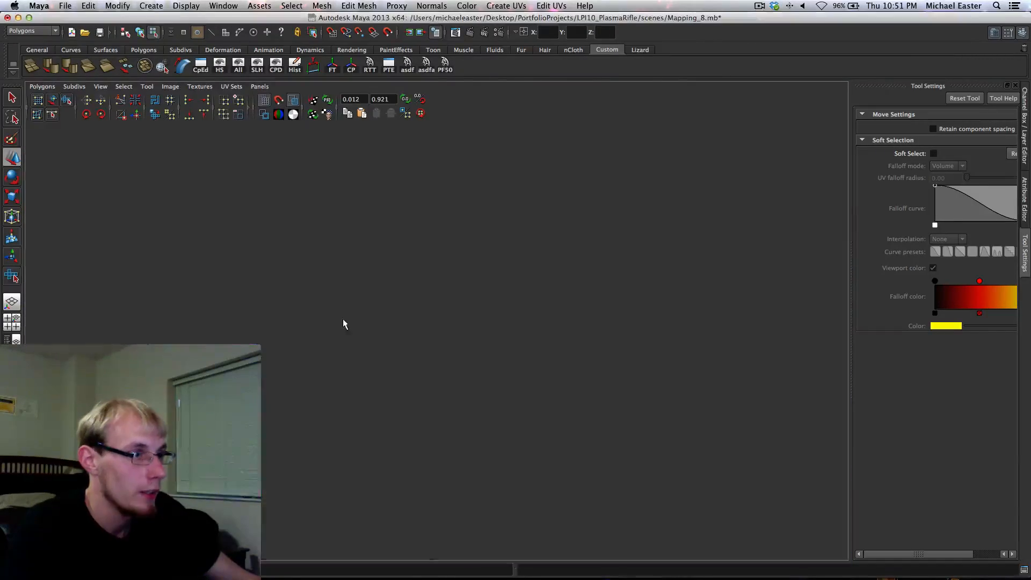
right_click_drag(352, 319, 274, 277, "alt")
left_click(285, 278)
key("q")
left_click_drag(252, 314, 286, 347, "alt")
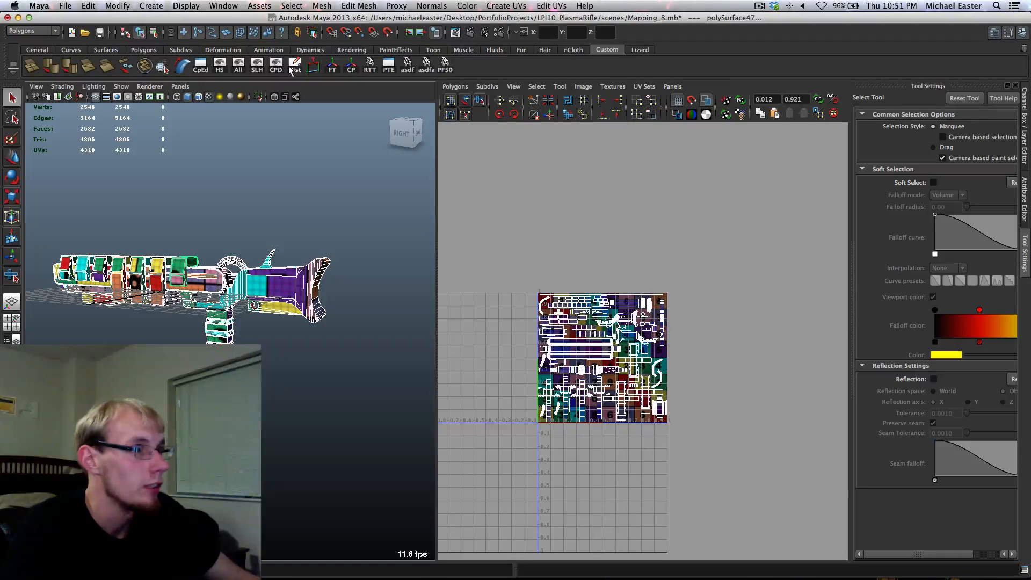
Save the scene under the new name Mapping_9_Complete in the scenes folder as Maya Binary
key("super+shift+s")
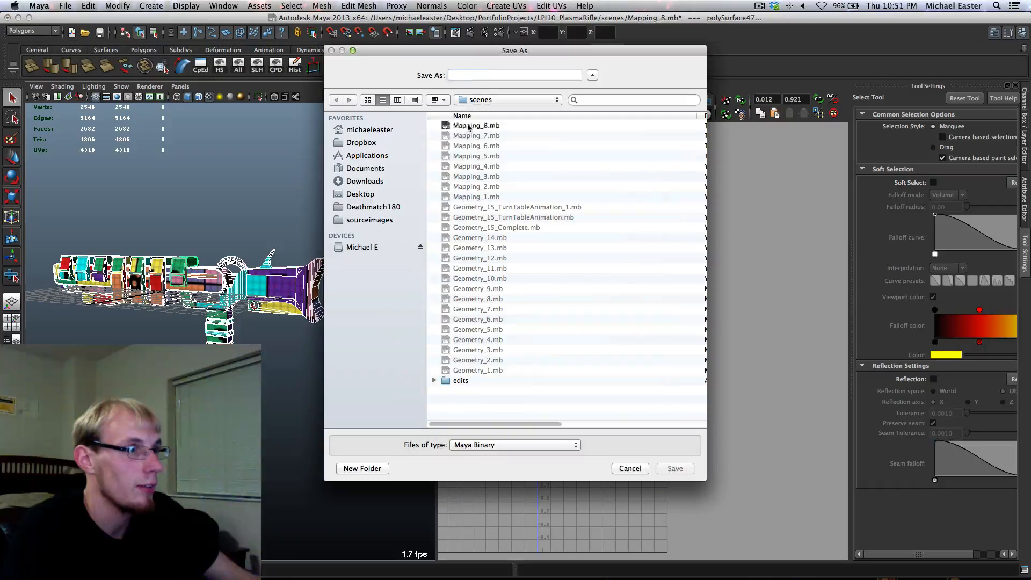
left_click(489, 76)
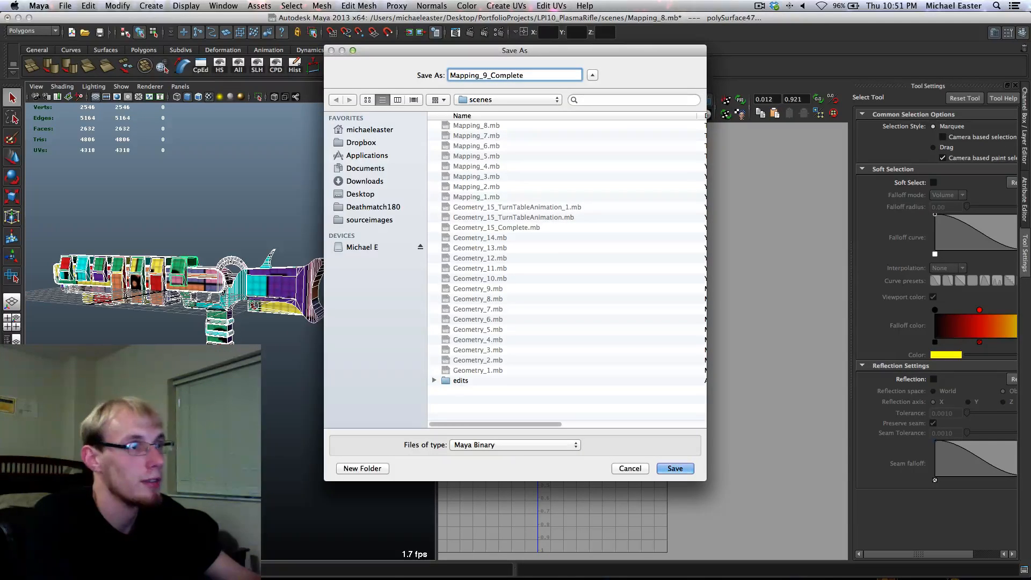
key("Return")
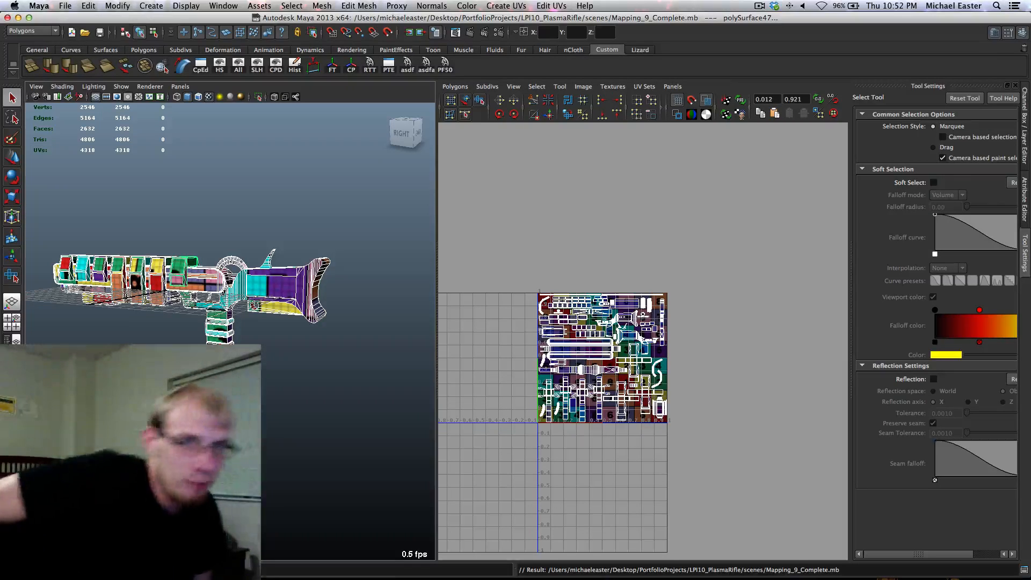
Deselect the rifle and inspect its checker texture from the other side in a full-size perspective view
key("space")
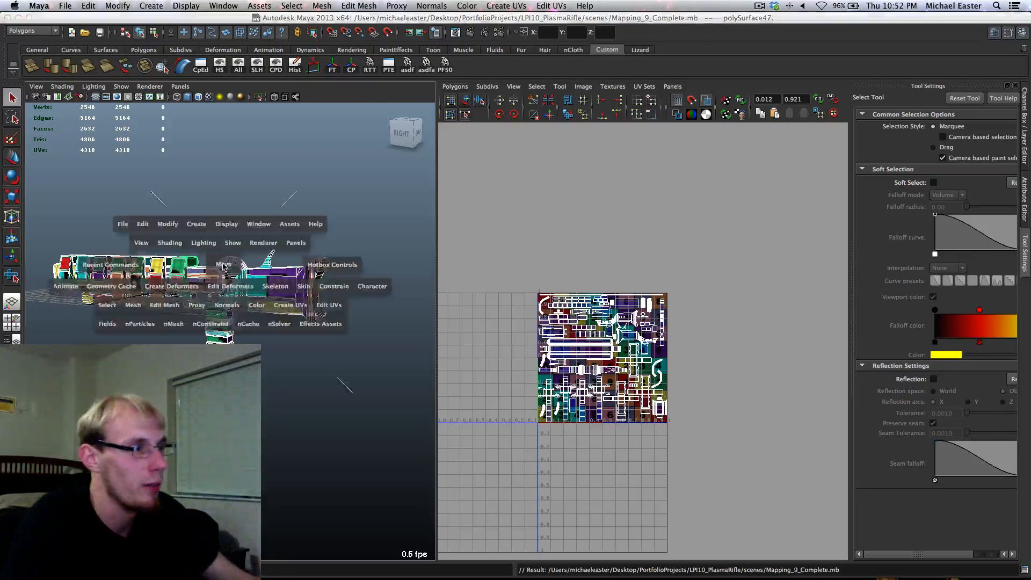
left_click_drag(322, 301, 280, 329, "alt")
left_click(462, 370)
left_click_drag(473, 333, 299, 305, "alt")
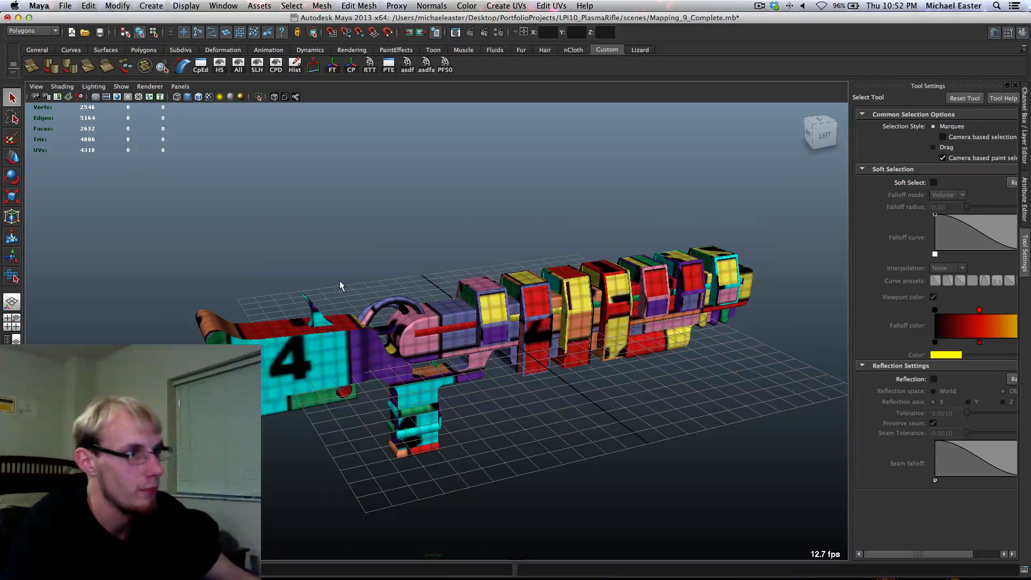
Open the Hypershade and browse the mental ray materials, Maya surface shaders and 2D textures it can create
key("shift+t")
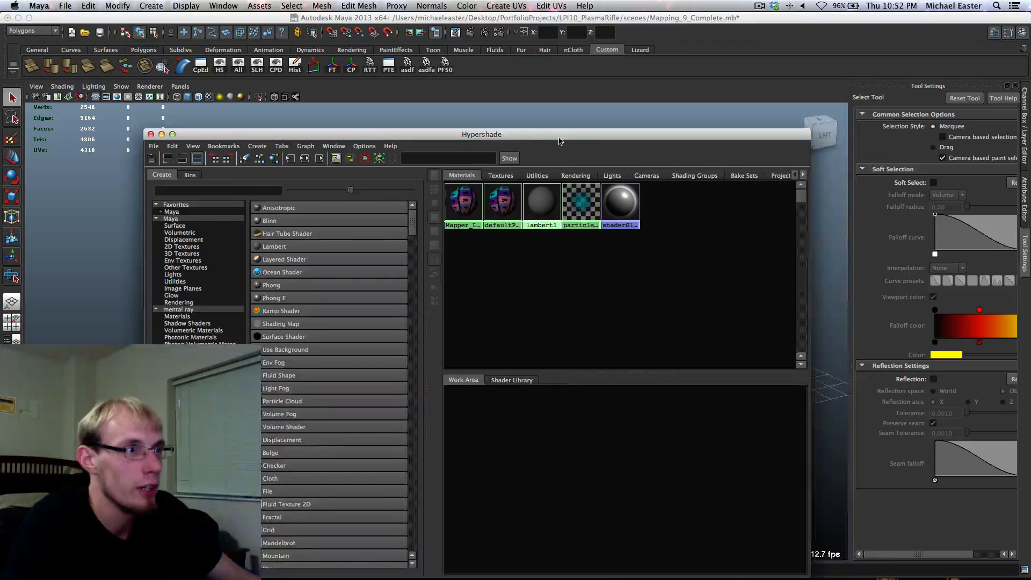
left_click_drag(560, 138, 624, 91)
scroll(418, 311, "down", 15)
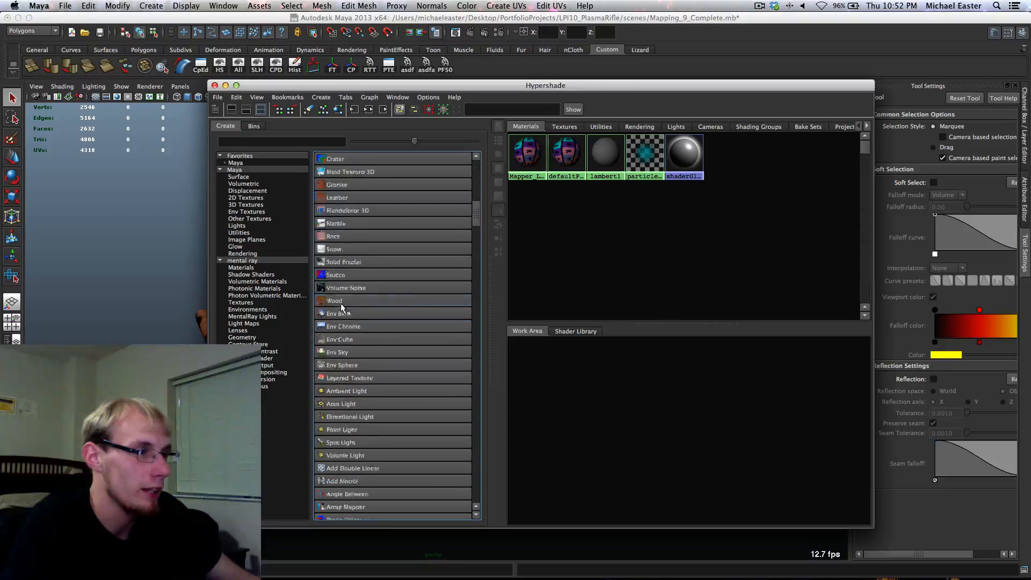
scroll(386, 355, "up", 15)
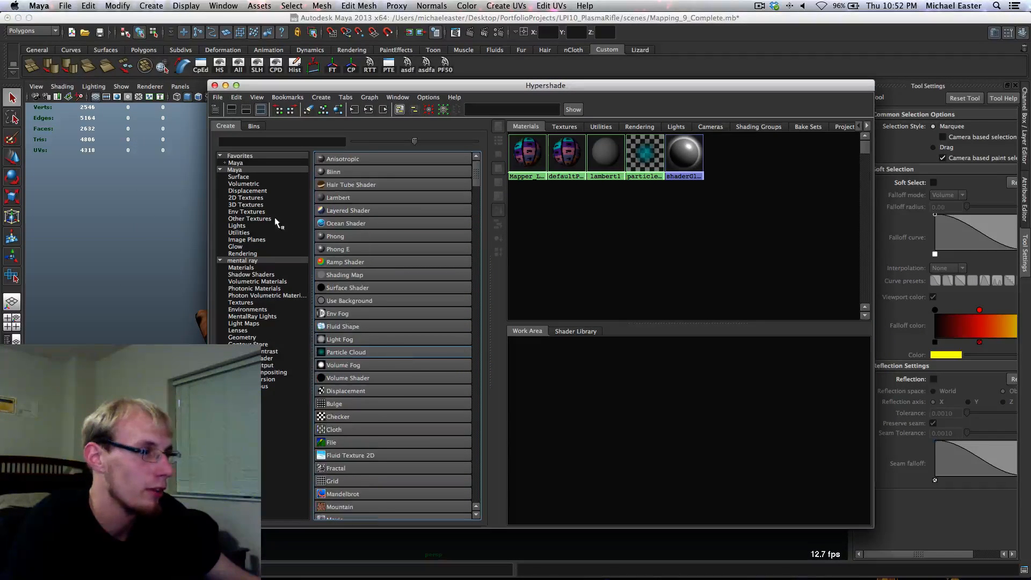
left_click(241, 268)
scroll(409, 304, "down", 10)
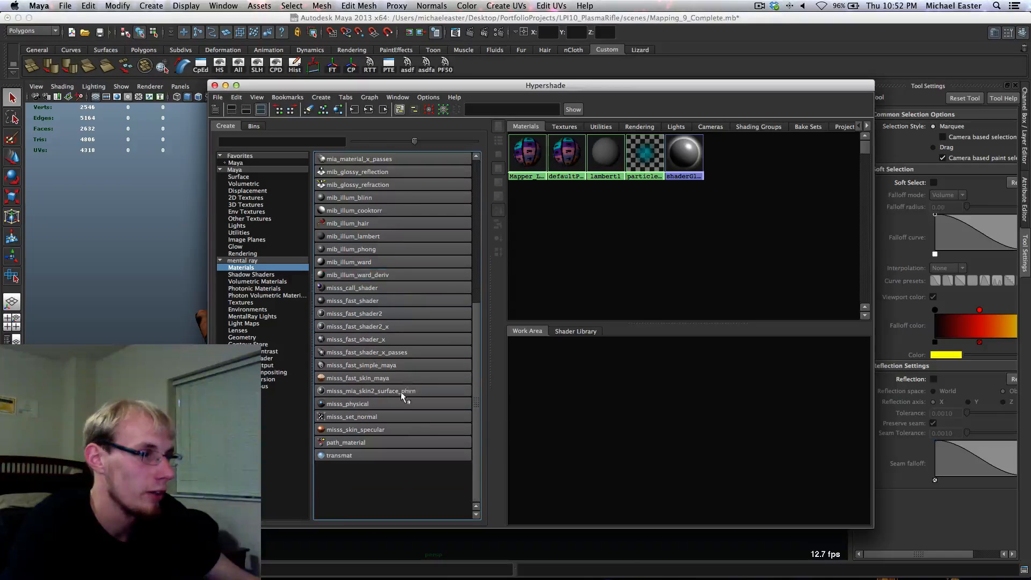
scroll(401, 393, "up", 10)
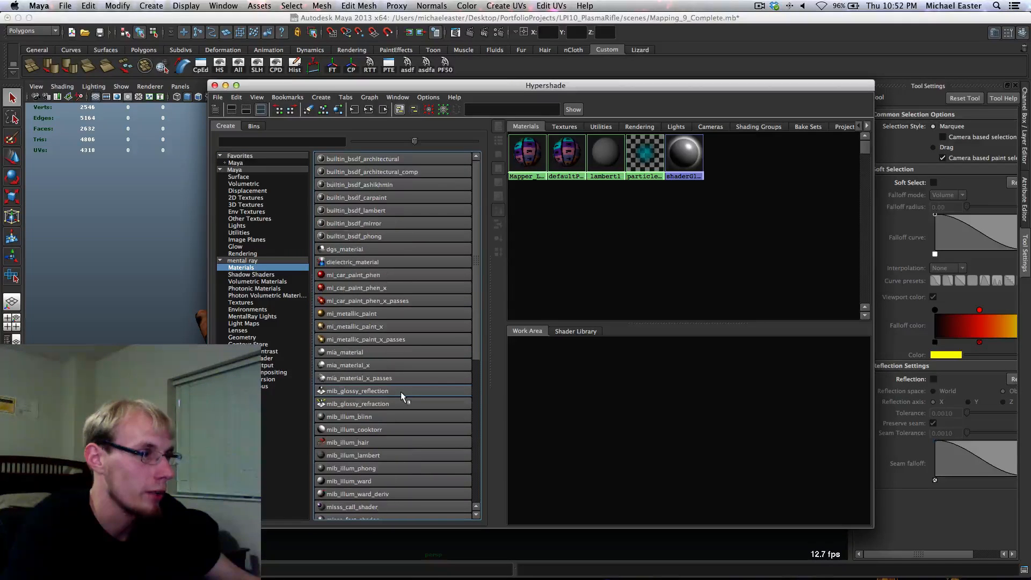
left_click(237, 177)
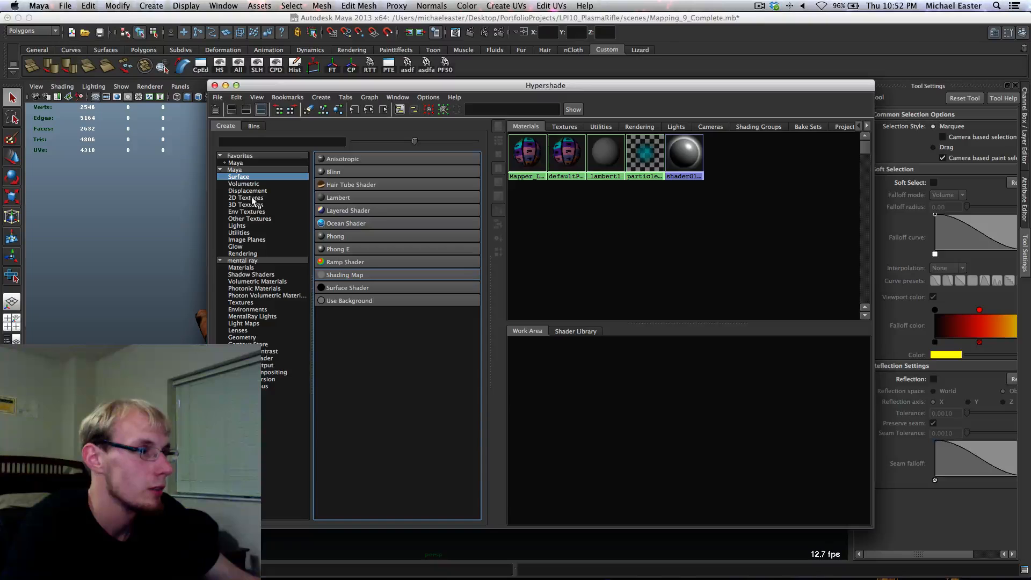
left_click(250, 198)
left_click(406, 474)
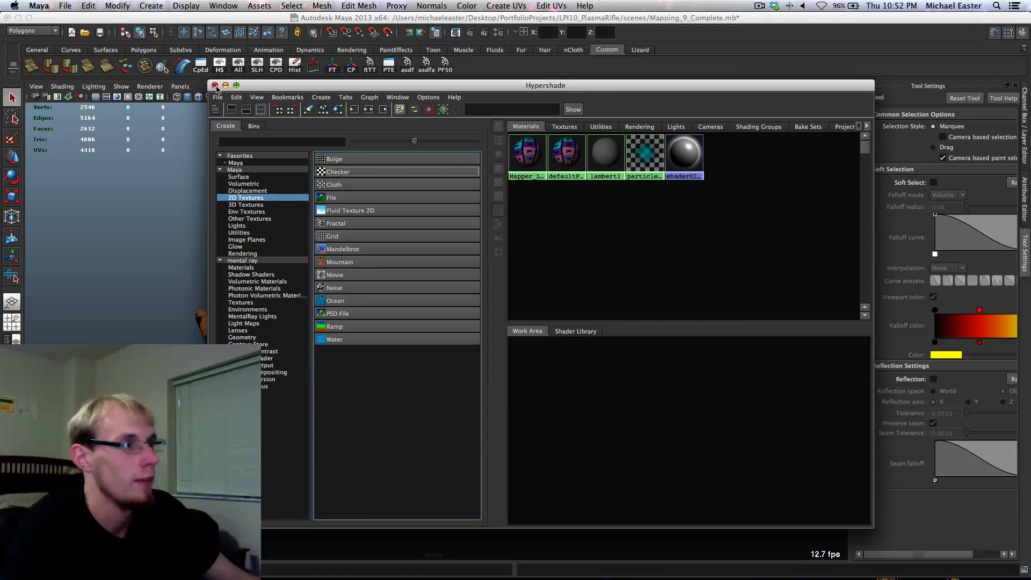
Select the Mapper_Lambert material and examine the Hypershade's view options and its Convert to File Texture (Maya Software) command
left_click(530, 157)
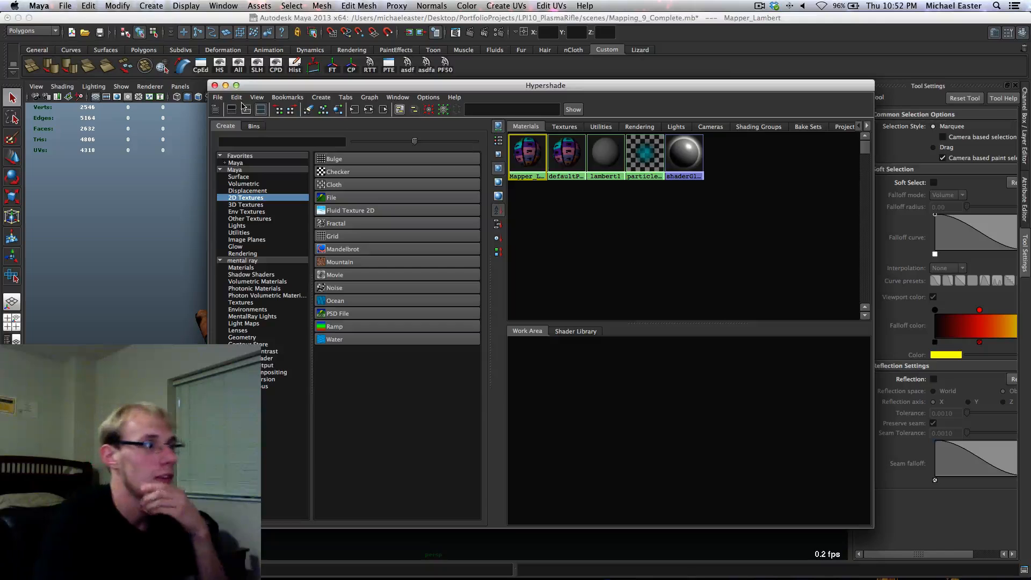
left_click(258, 99)
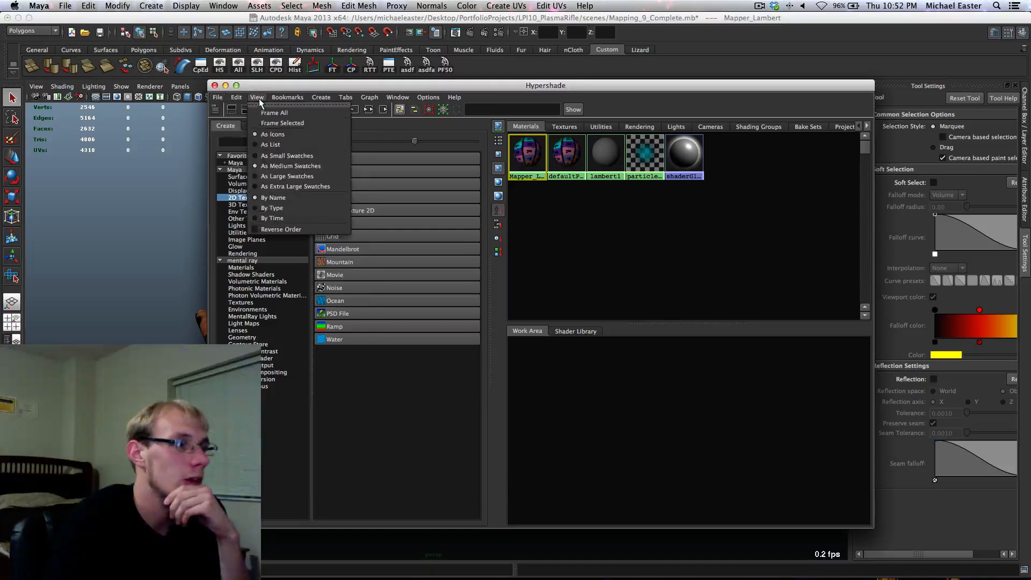
left_click(235, 97)
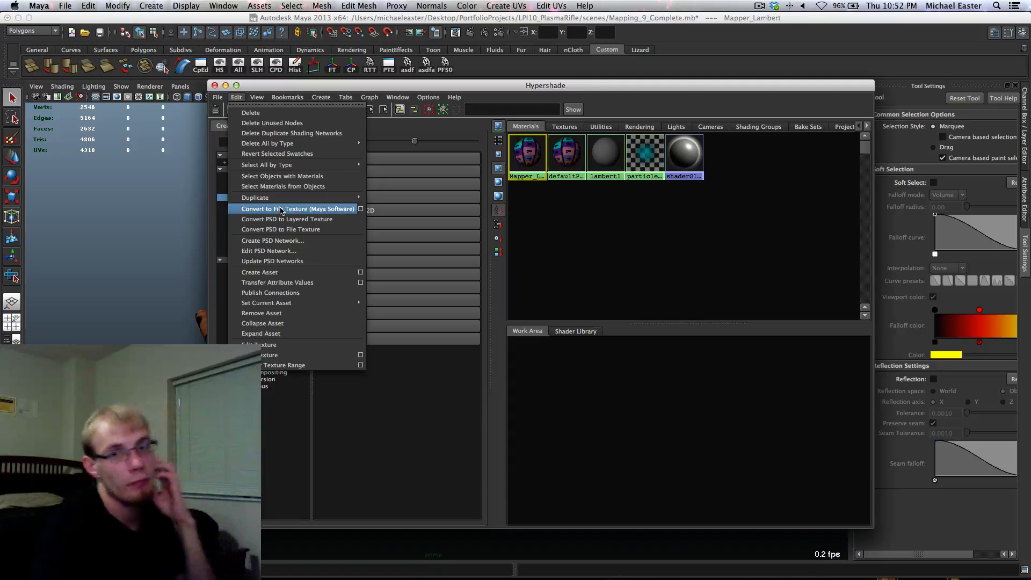
left_click(235, 99)
Put the Hypershade aside, deselect the material, and return to the unobstructed perspective view of the rifle
left_click_drag(254, 85, 344, 426)
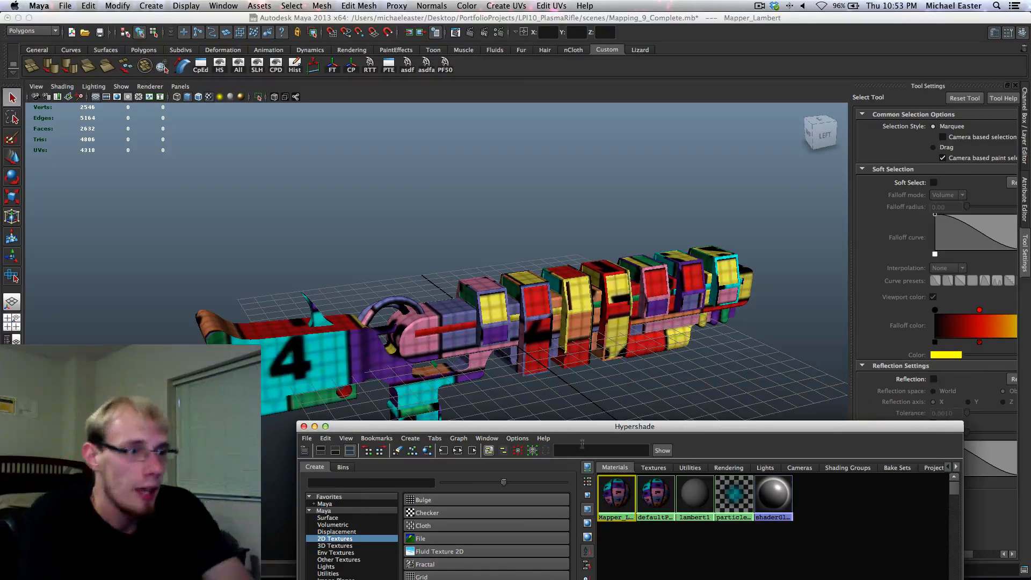
left_click_drag(583, 433, 429, 97)
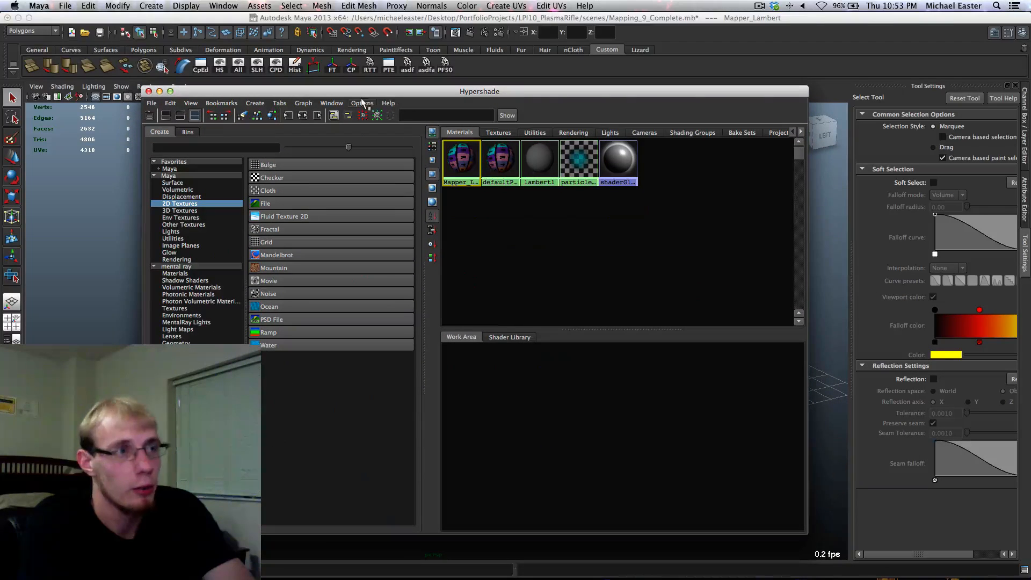
left_click_drag(361, 95, 454, 408)
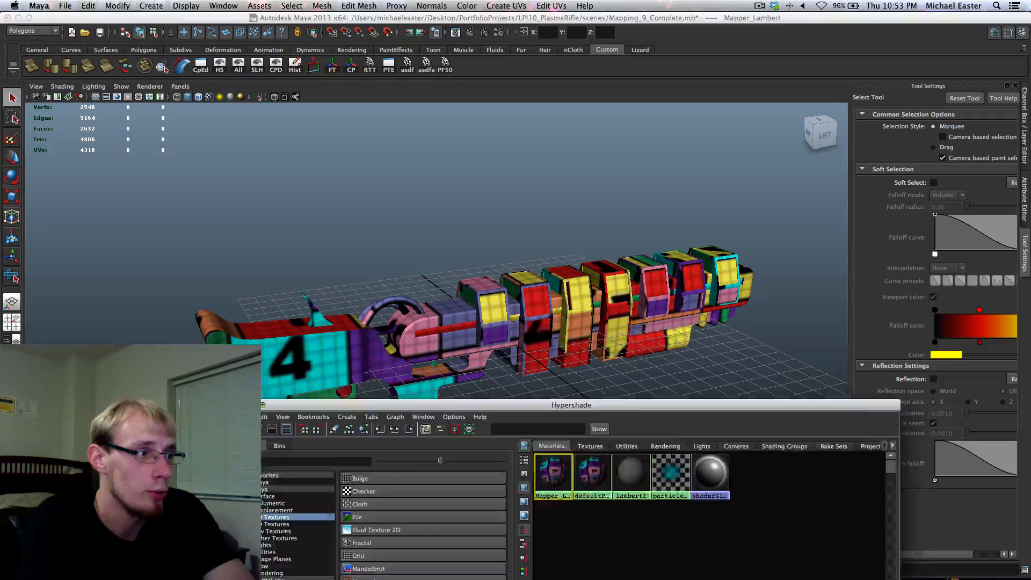
left_click(353, 201)
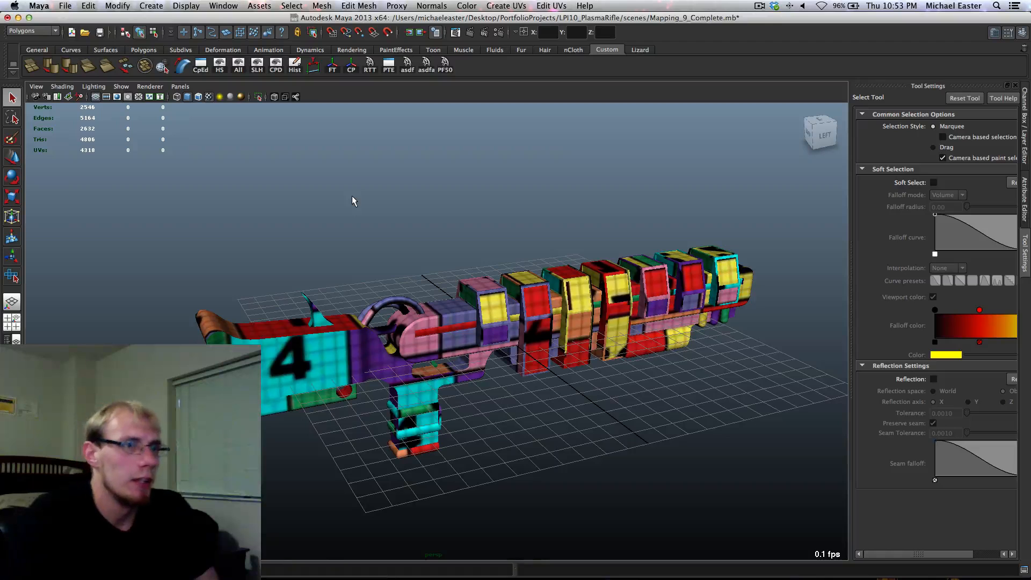
left_click(759, 5)
left_click(760, 3)
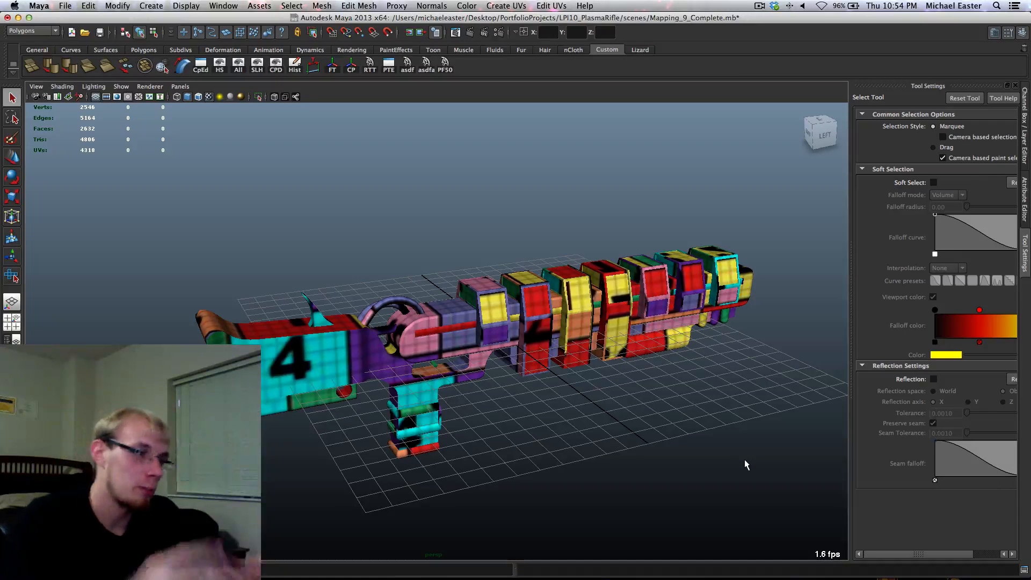
Show the UV Texture Editor, select the rifle in the perspective view, and display its UV layout in a full-size panel
left_click(388, 66)
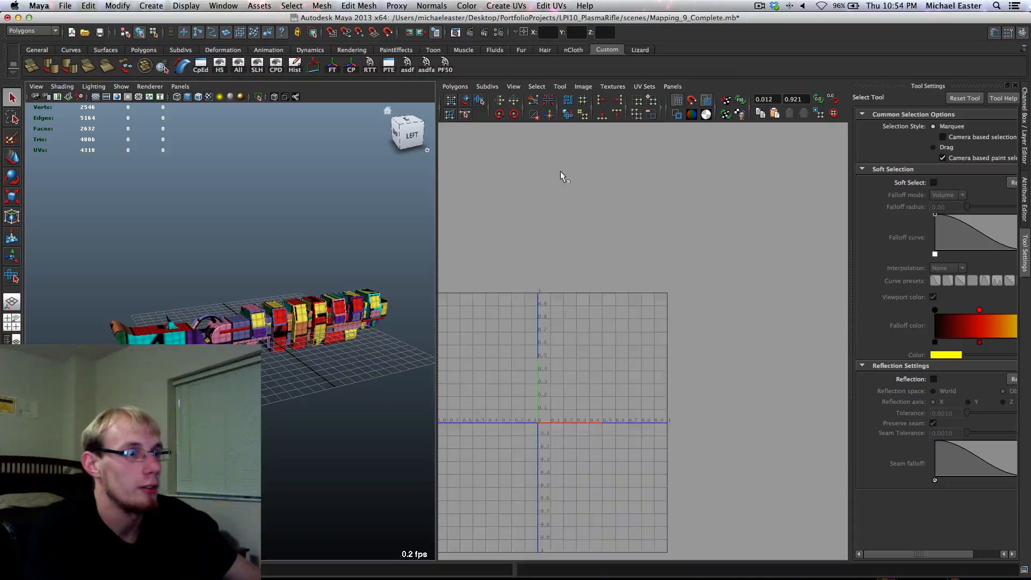
key("space")
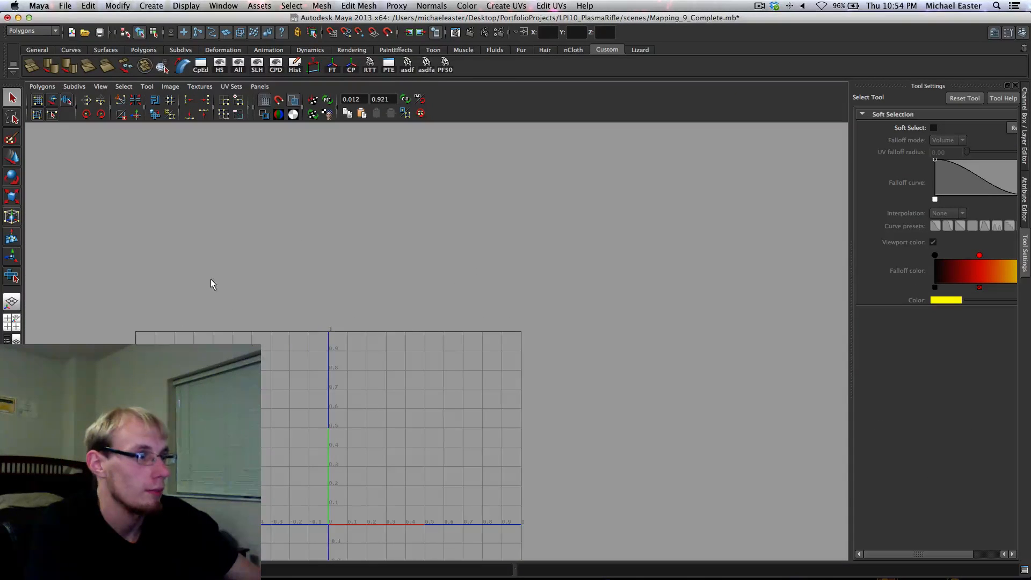
key("space")
left_click(235, 328)
key("space")
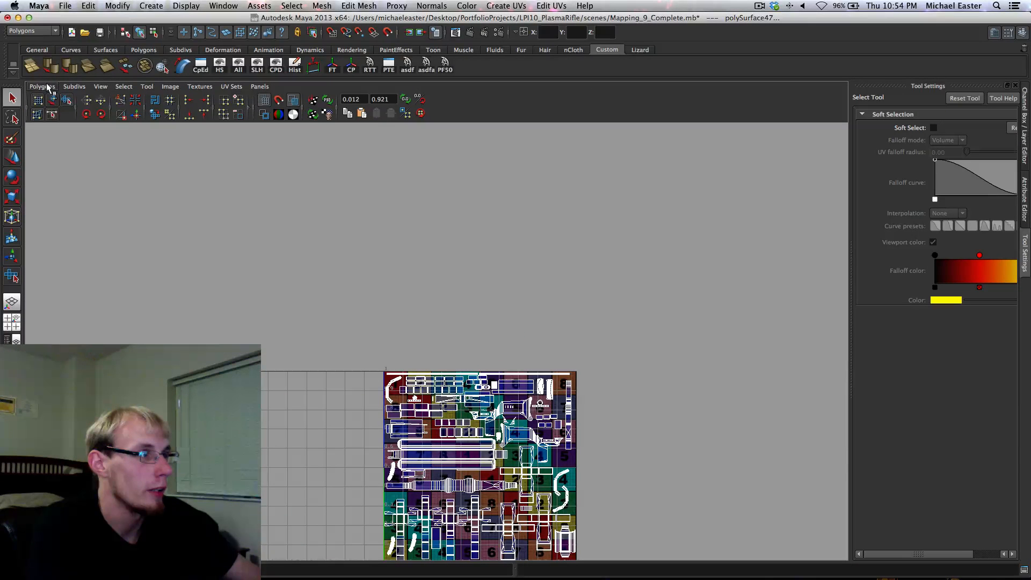
Start a UV Snapshot of the rifle's layout and set its size to 2048 by 2048 with the aspect ratio kept
left_click(43, 86)
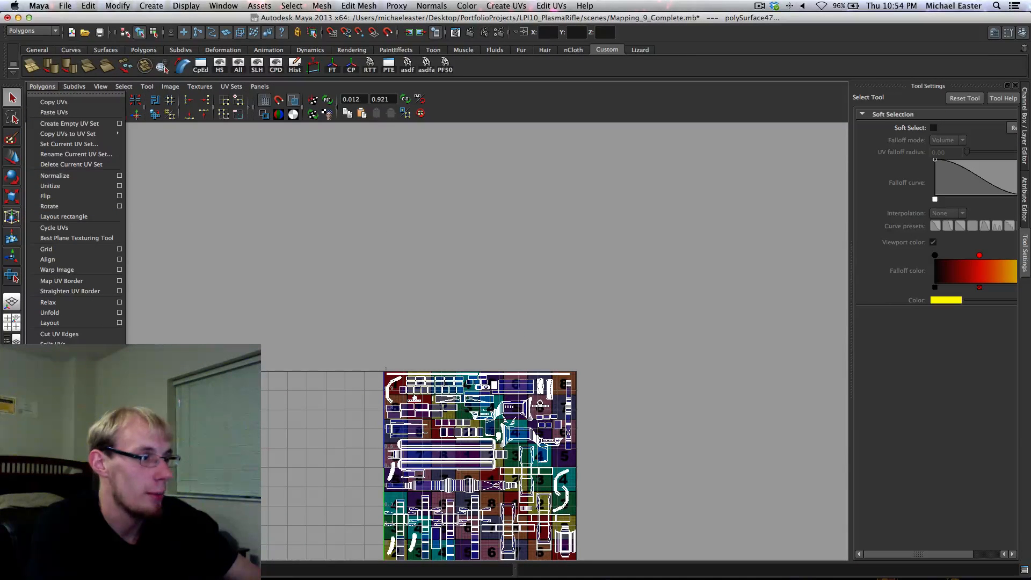
left_click(58, 397)
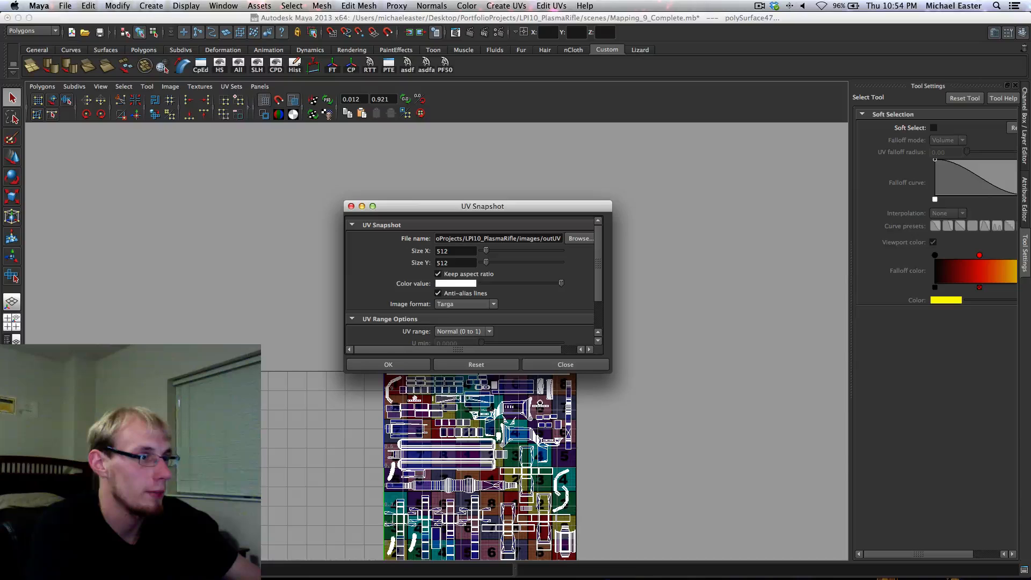
double_click(473, 250)
type("204")
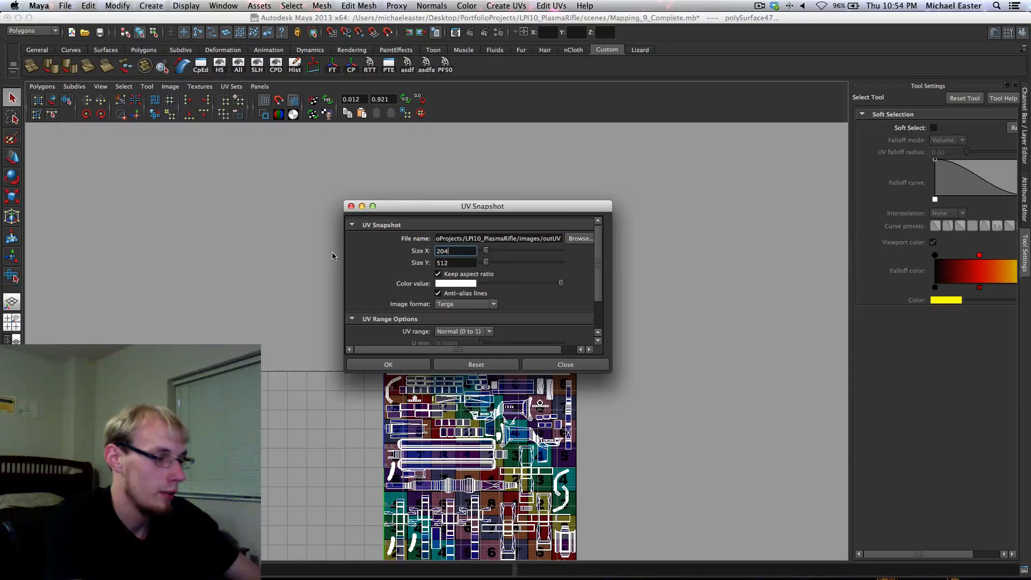
type("8")
key("Tab")
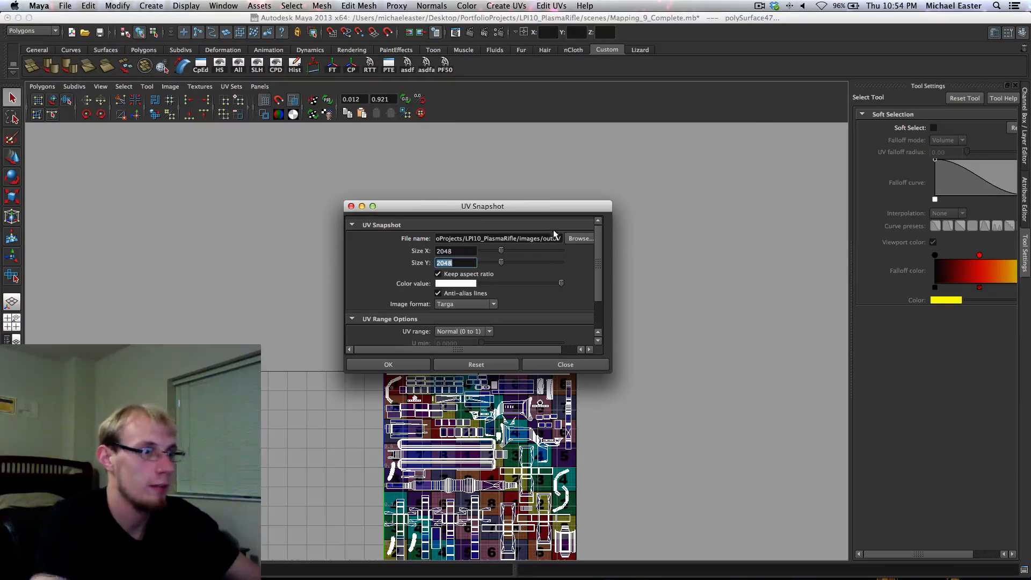
Set the UV snapshot's line color value to black and check the remaining snapshot options
left_click_drag(599, 255, 605, 234)
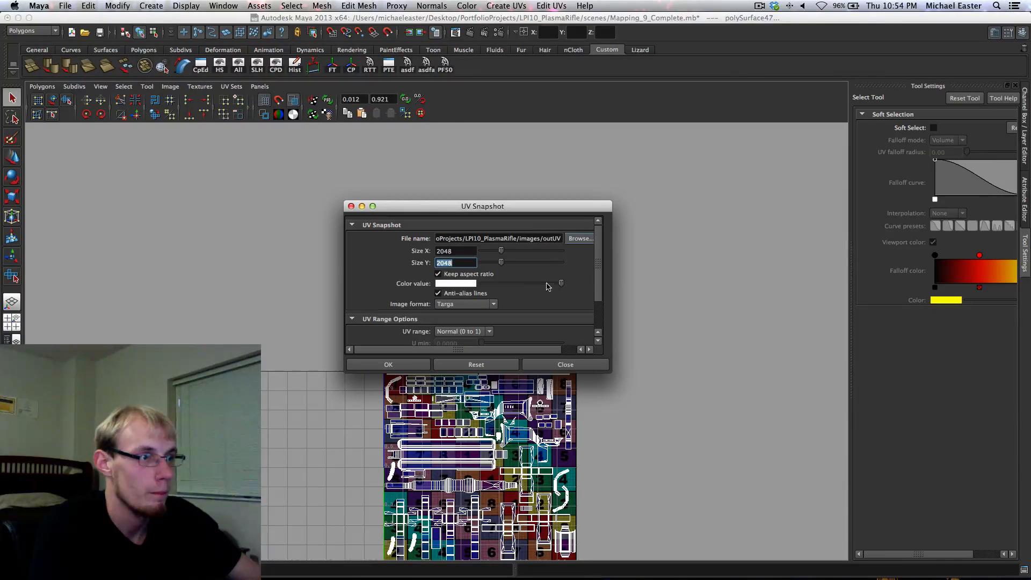
left_click_drag(547, 287, 347, 297)
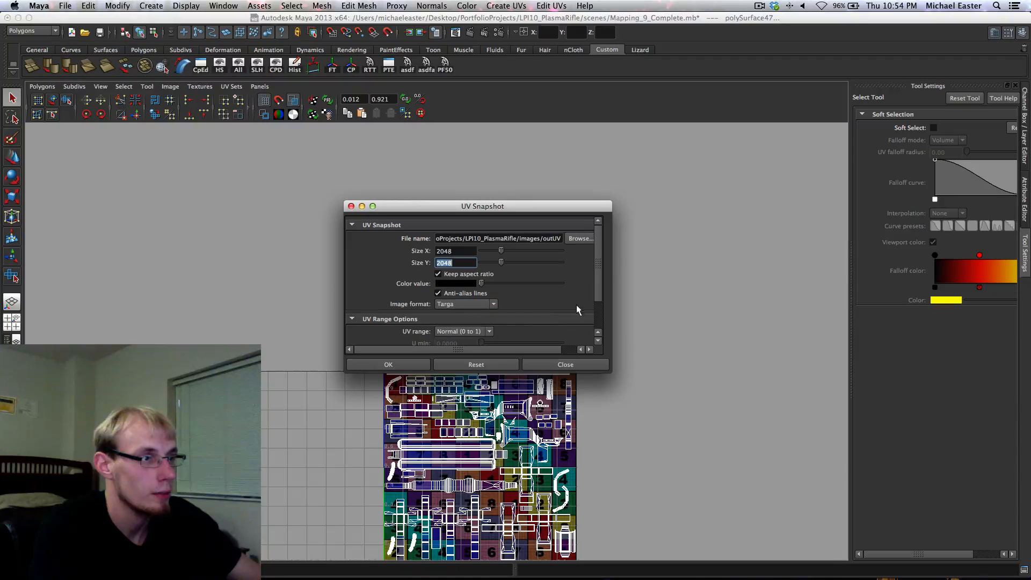
scroll(576, 303, "down", 3)
scroll(559, 299, "up", 3)
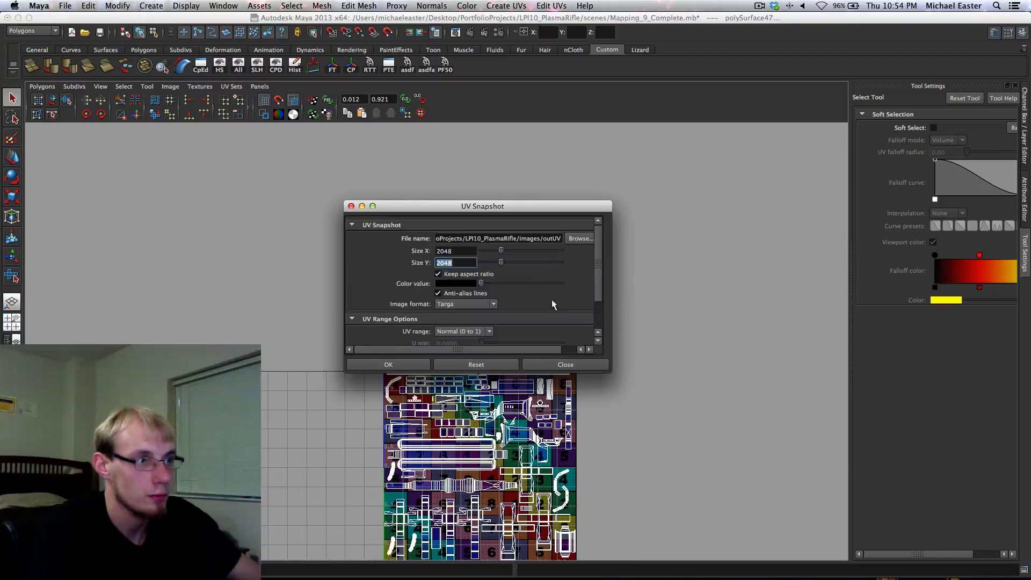
Set the snapshot's image format to PNG and export it as outUV in the project's images folder
left_click(483, 306)
left_click(476, 321)
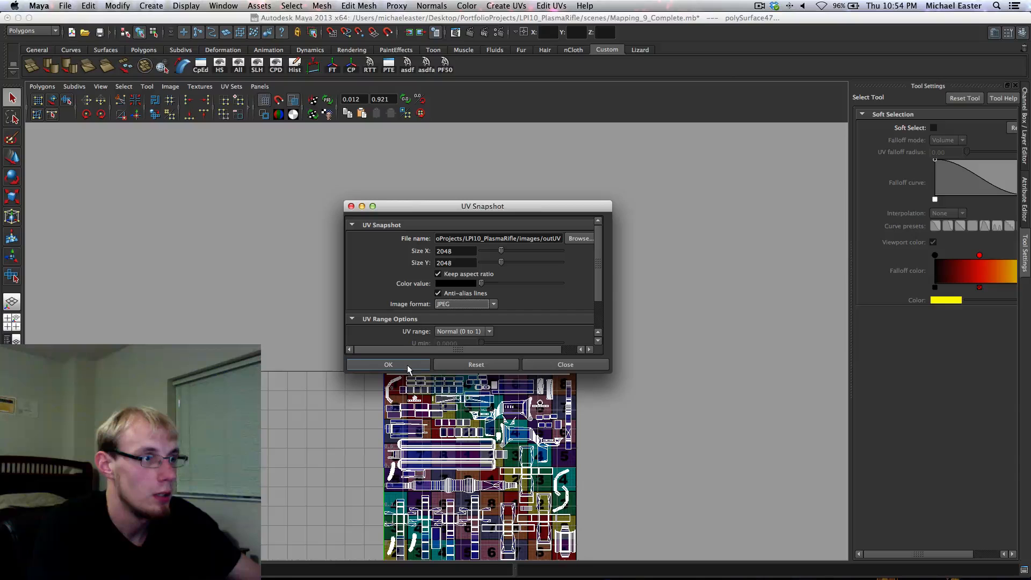
left_click(444, 304)
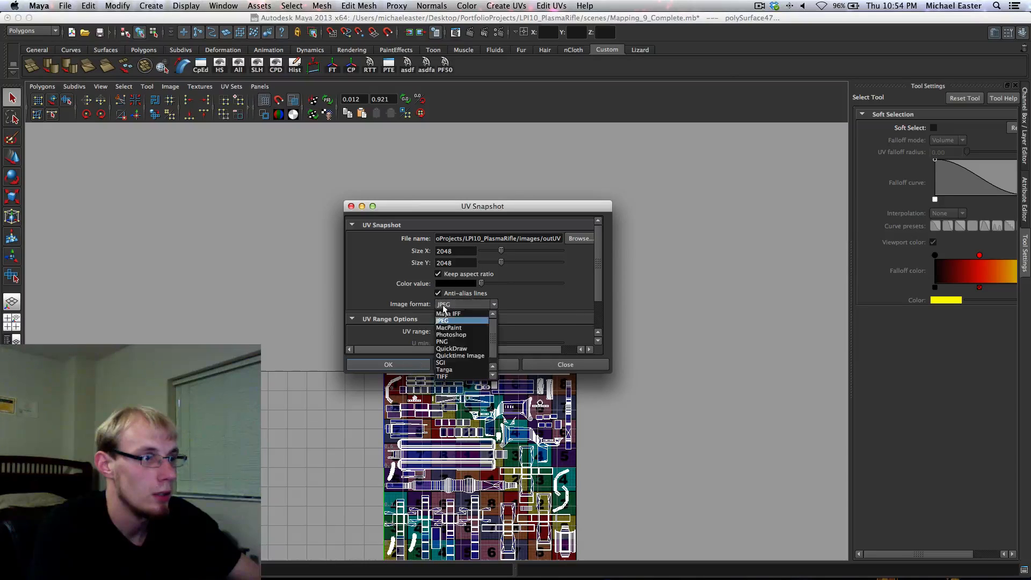
left_click(444, 341)
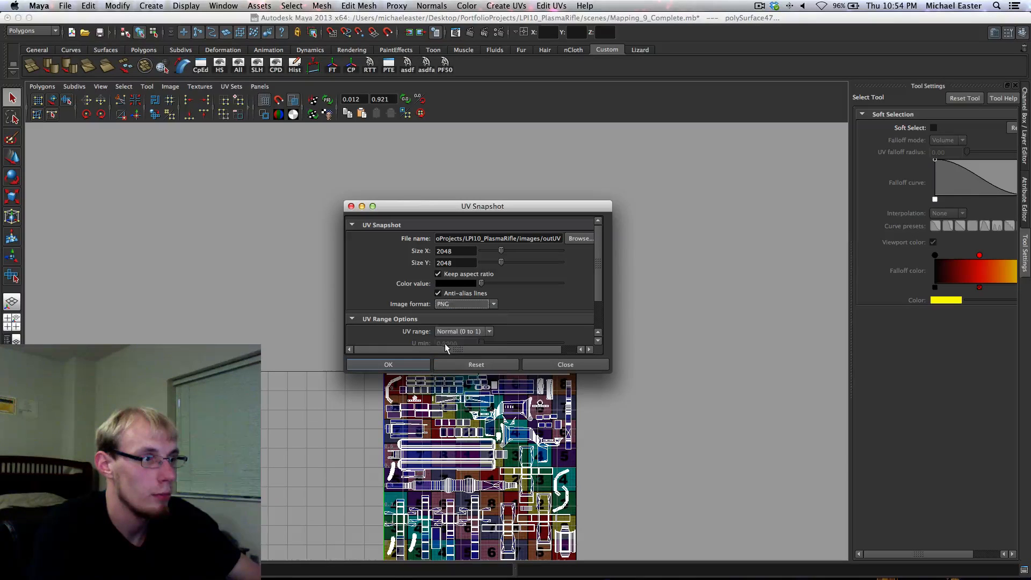
left_click(404, 363)
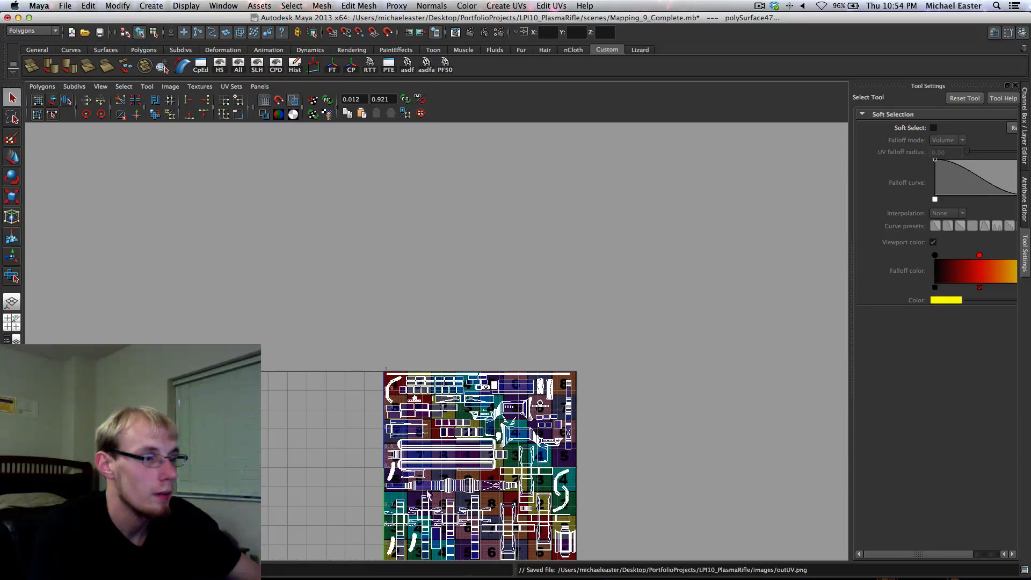
Launch Adobe Photoshop CS6 and bring up a Finder window for locating the exported snapshot
mouse_move(485, 577)
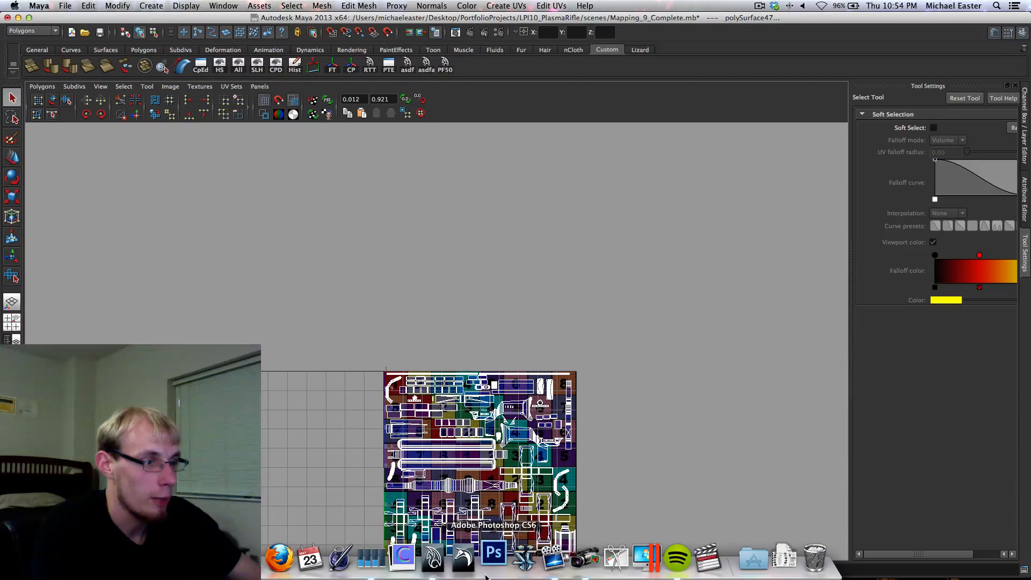
key("super+Tab")
key("super+shift+Tab")
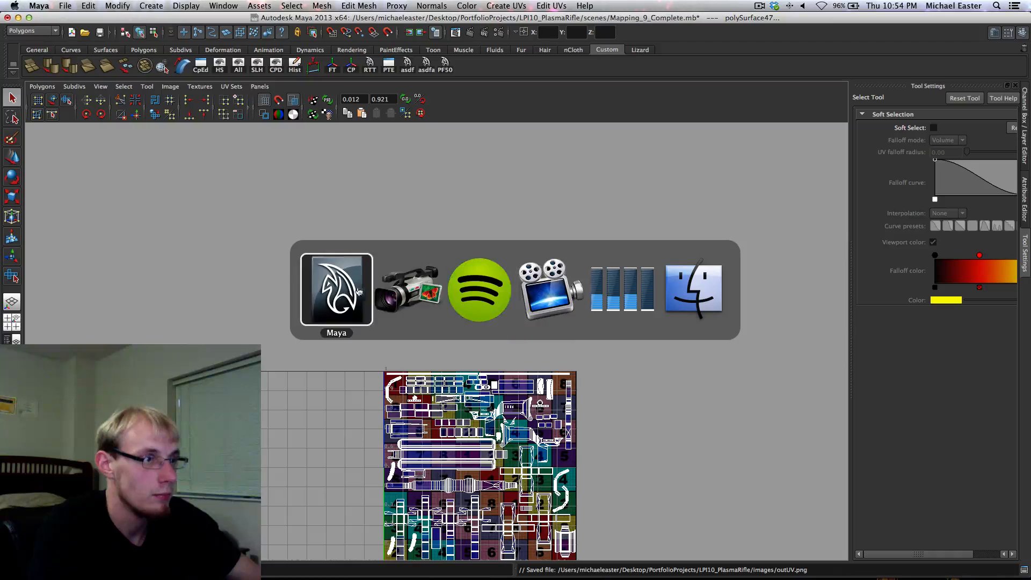
mouse_move(420, 572)
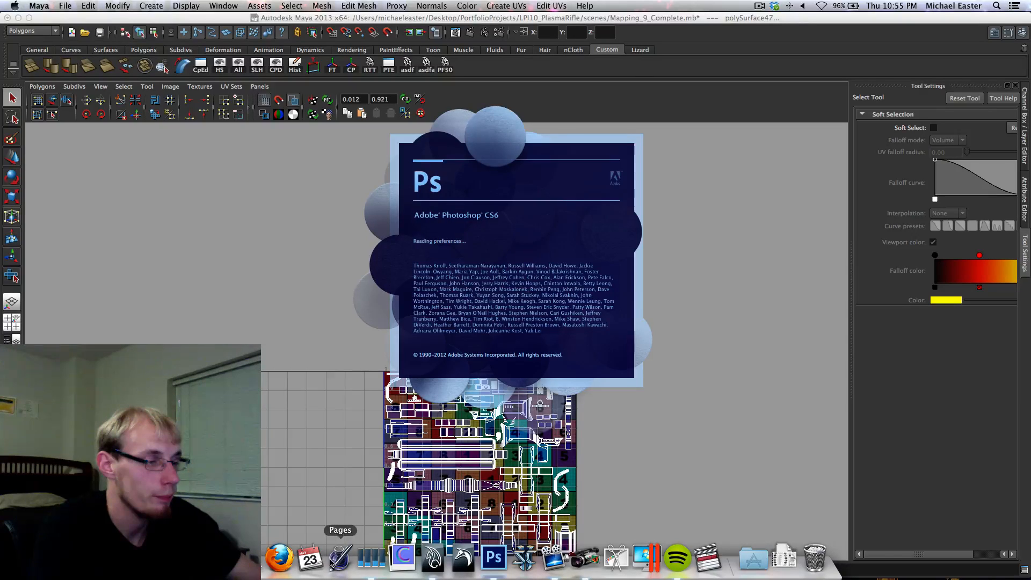
left_click(218, 561)
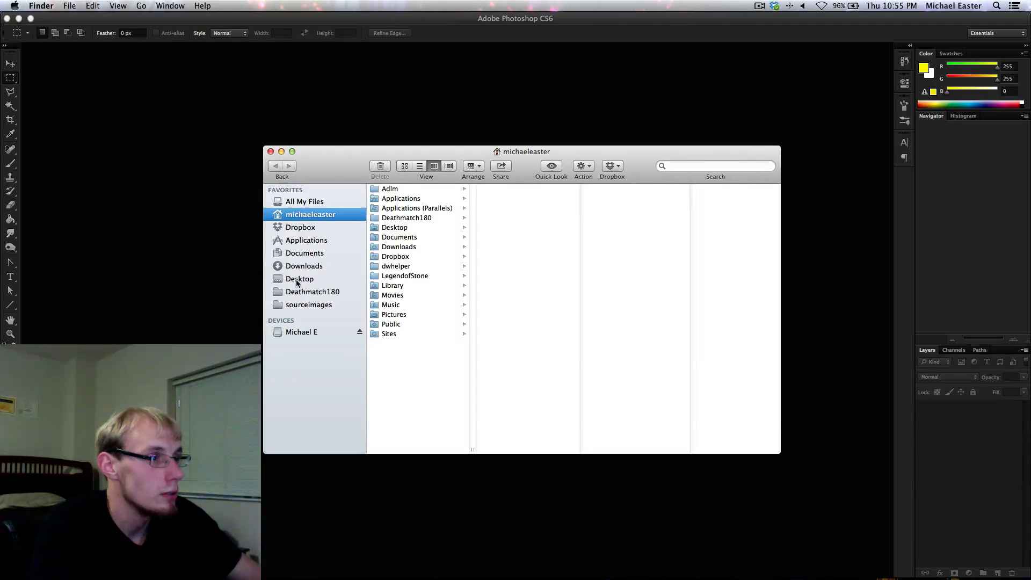
Browse in Finder from the Desktop through PortfolioProjects and LPI10_PlasmaRifle to the project's images folder
left_click(296, 254)
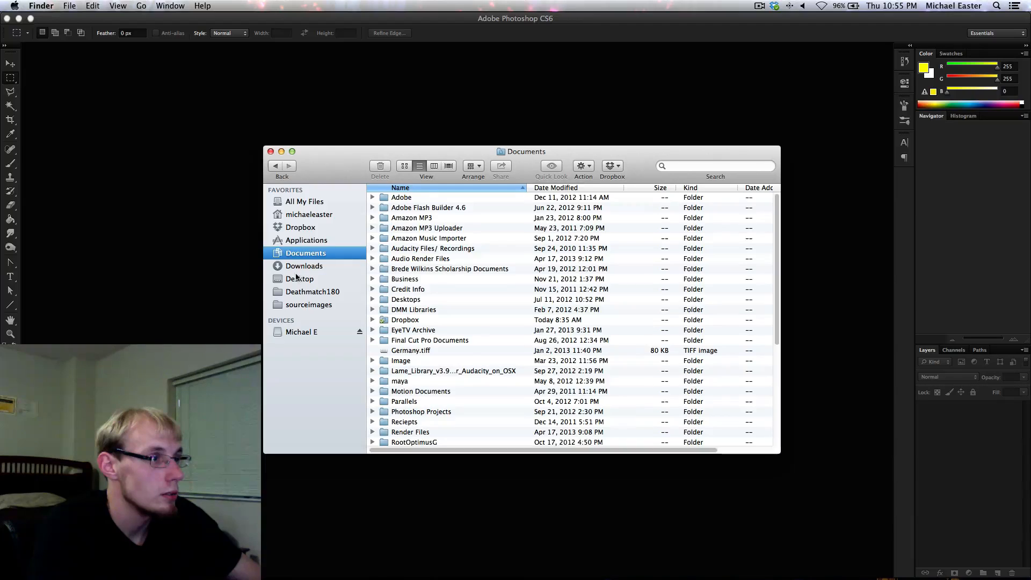
left_click(298, 278)
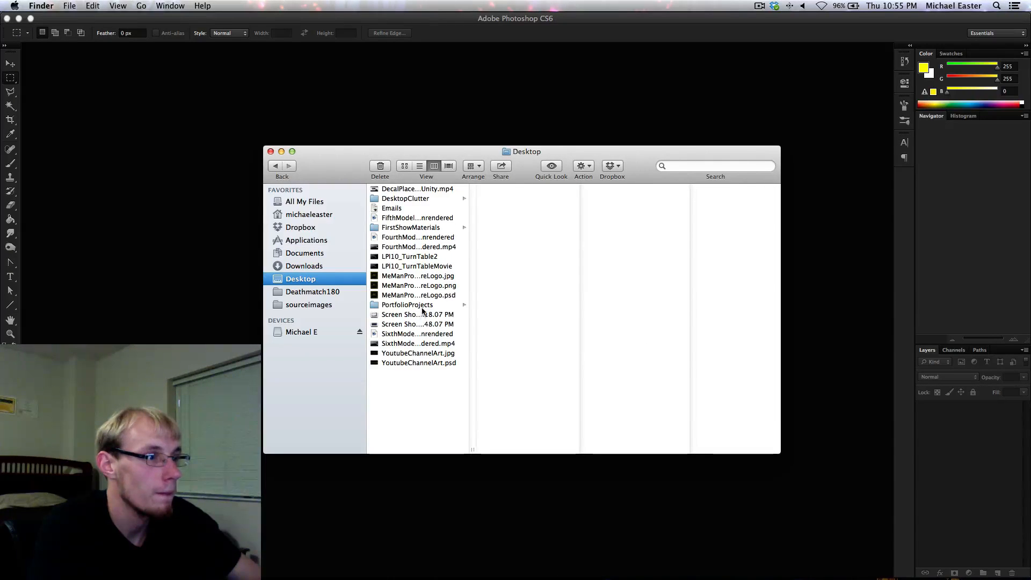
left_click(423, 305)
left_click(529, 190)
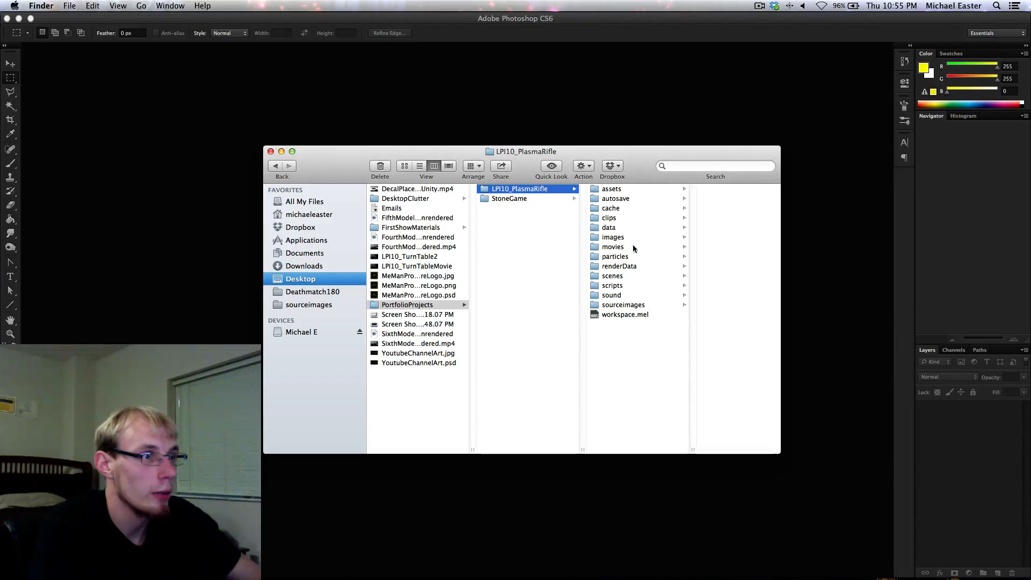
left_click(633, 276)
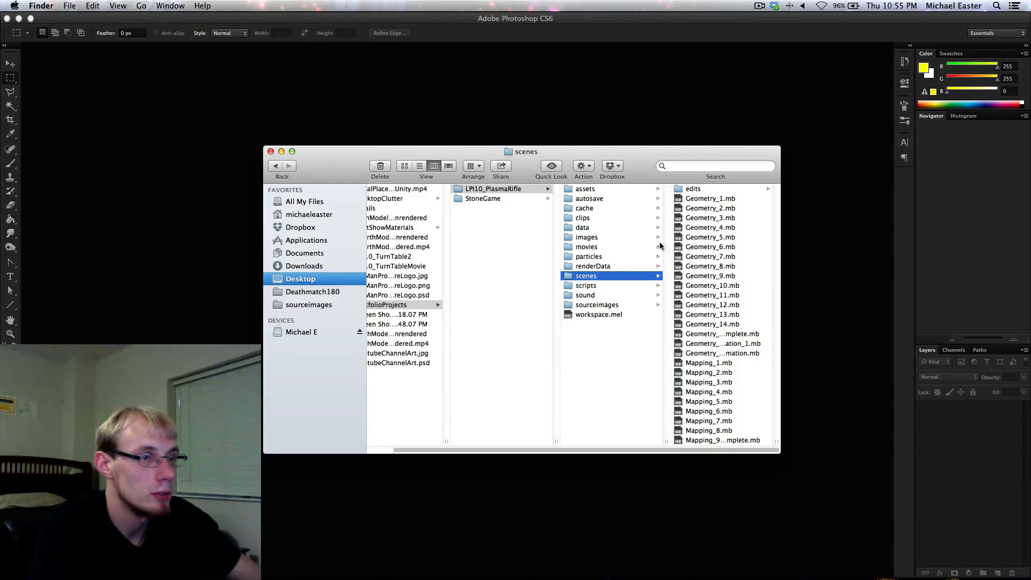
left_click(601, 237)
Find outUV.png in the images folder and open it in Photoshop
left_click_drag(777, 191, 774, 547)
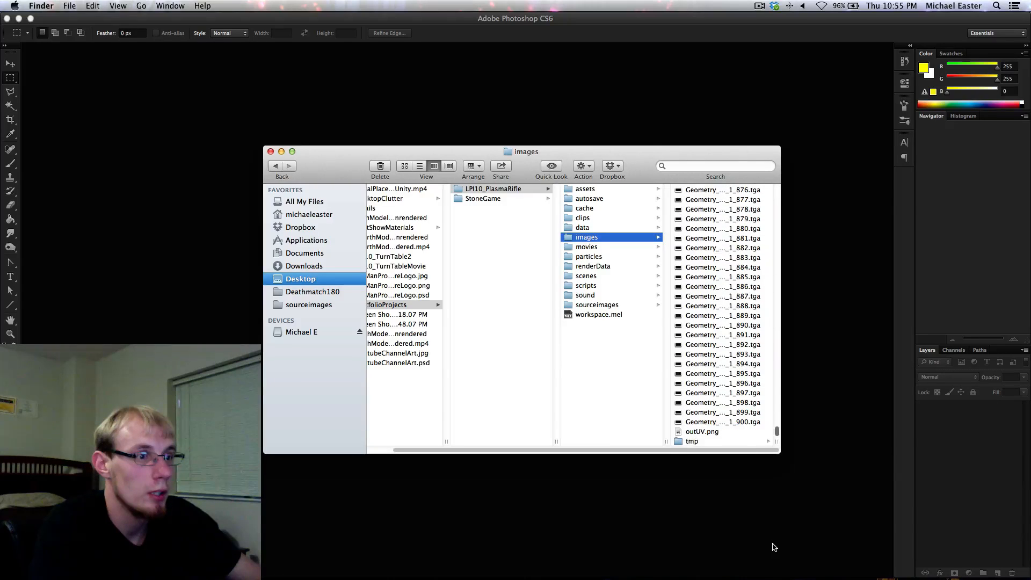
left_click(708, 432)
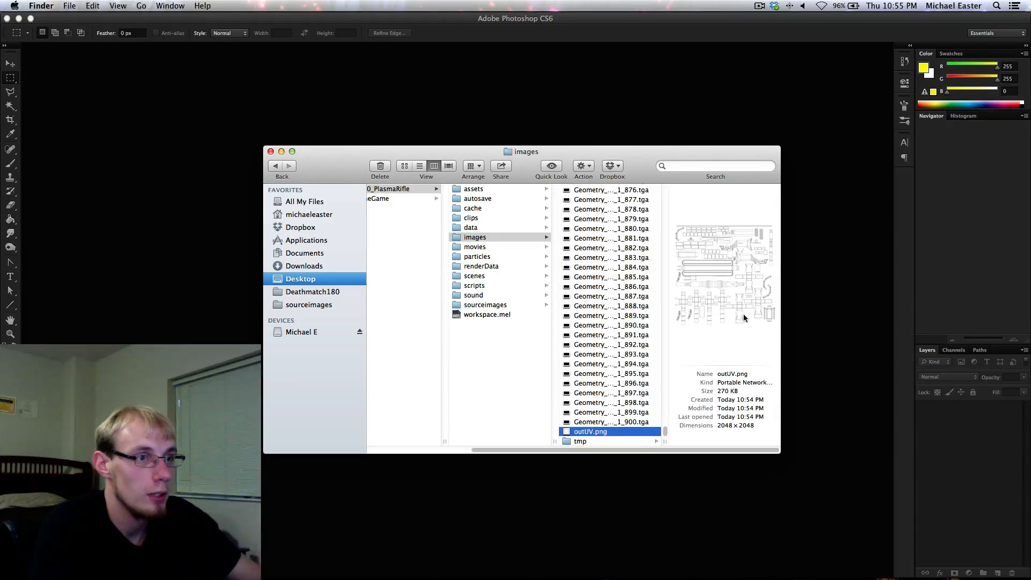
left_click_drag(627, 433, 493, 560)
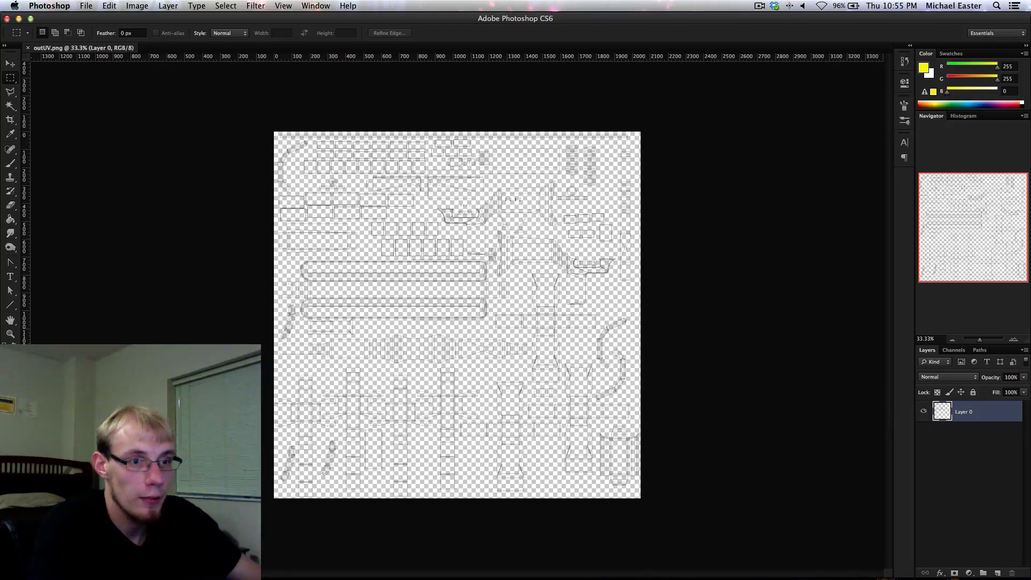
Add a new layer beneath the UV wireframe layer and fill it with white at 100% opacity
left_click(997, 574)
left_click_drag(953, 416, 950, 445)
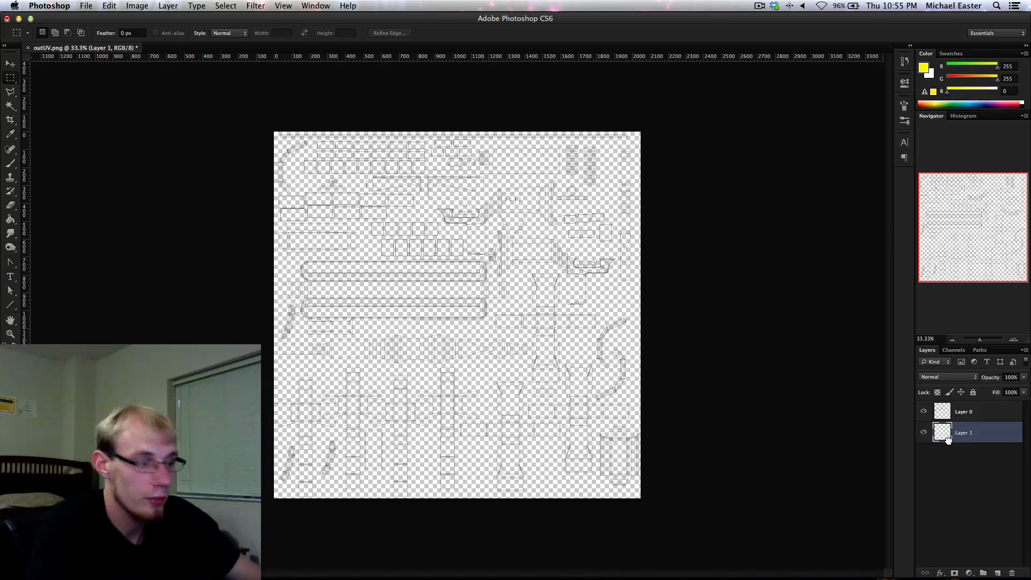
key("shift+BackSpace")
left_click(537, 242)
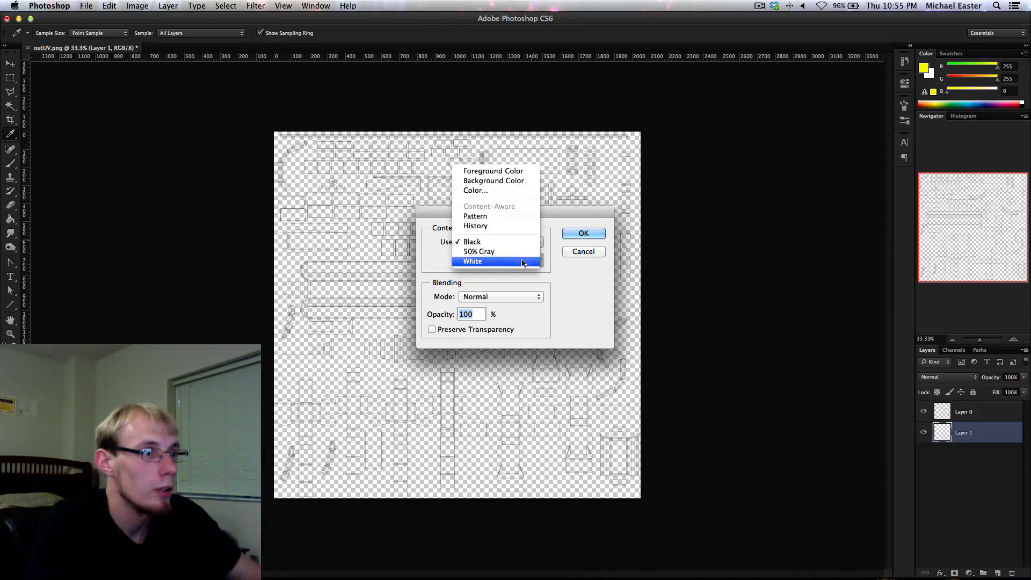
left_click(521, 263)
left_click(583, 234)
key("m")
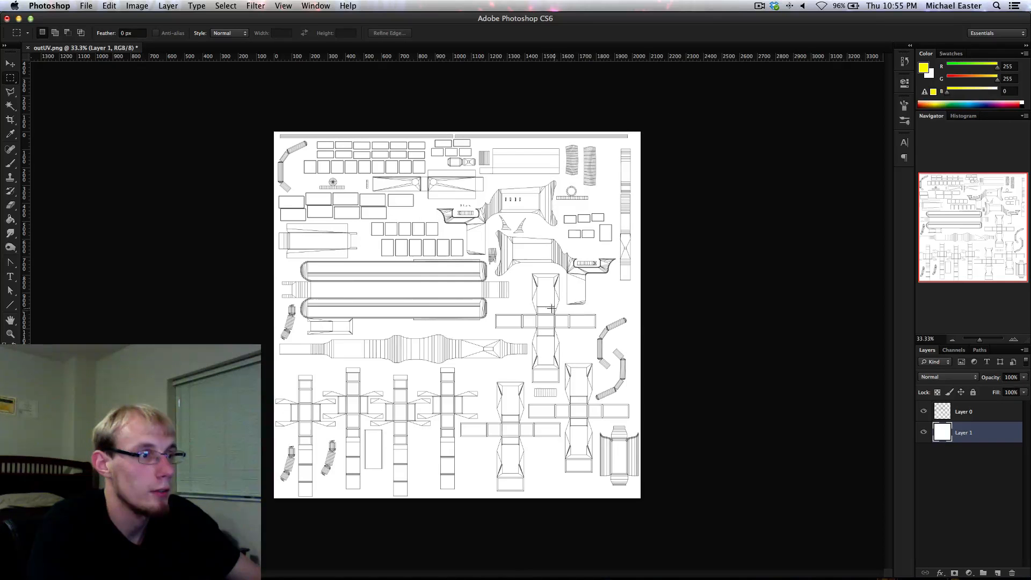
Choose the Brush tool and add a new empty layer above the UV wireframe layer for painting
key("z")
mouse_move(403, 288)
left_mouse_down()
mouse_move(468, 293)
mouse_move(601, 244)
mouse_move(570, 229)
mouse_move(571, 245)
left_mouse_up()
scroll(572, 230, "up", 10)
key("b")
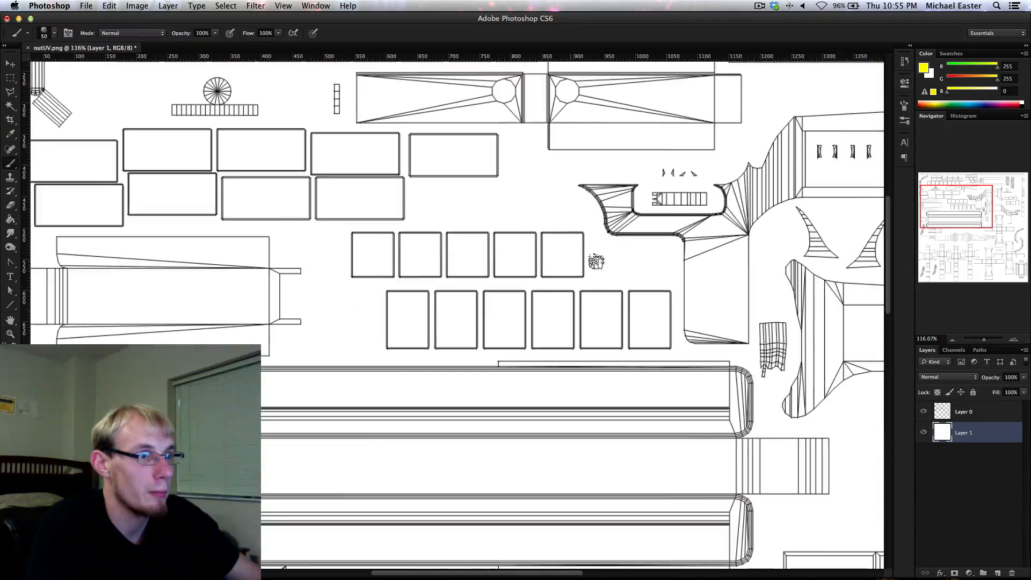
left_click(963, 412)
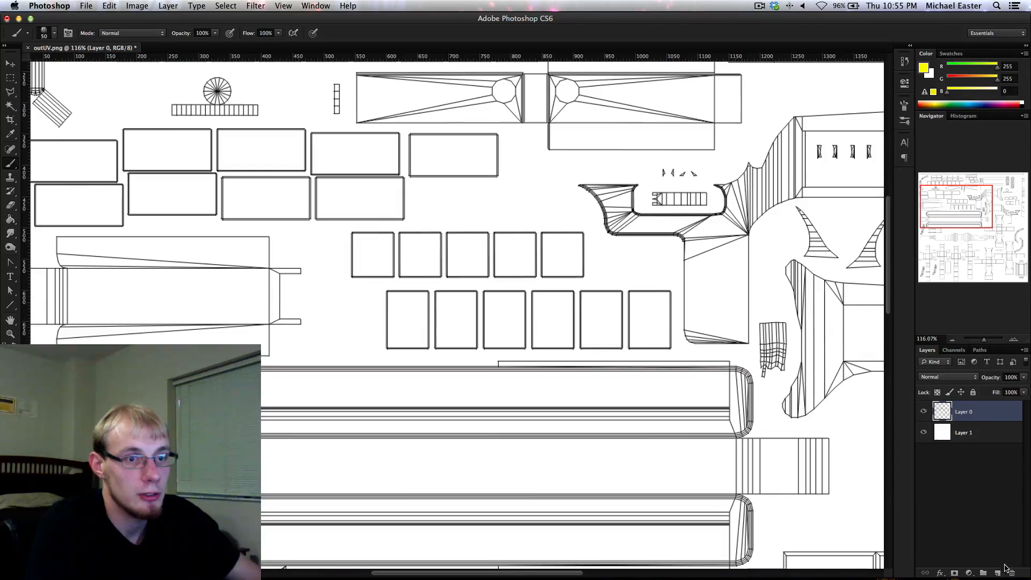
left_click(997, 573)
Try yellow brush strokes over the small rectangular UV shells on the new layer, undoing each one
mouse_move(464, 285)
left_mouse_down()
mouse_move(580, 348)
mouse_move(484, 301)
left_mouse_up()
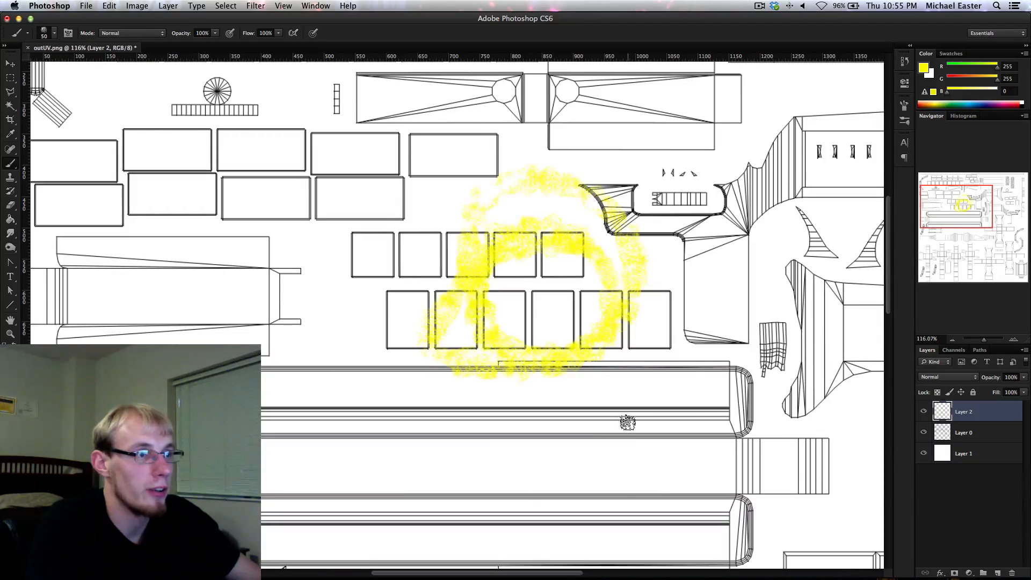
key("super+z")
scroll(465, 277, "down", 1)
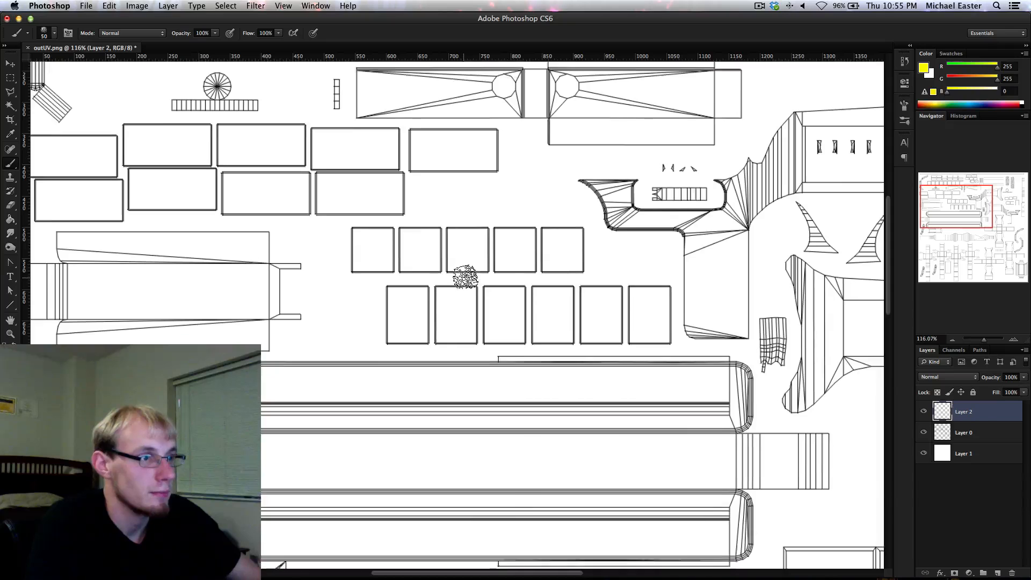
scroll(465, 277, "down", 3)
mouse_move(566, 204)
left_mouse_down()
mouse_move(555, 219)
mouse_move(561, 194)
left_mouse_up()
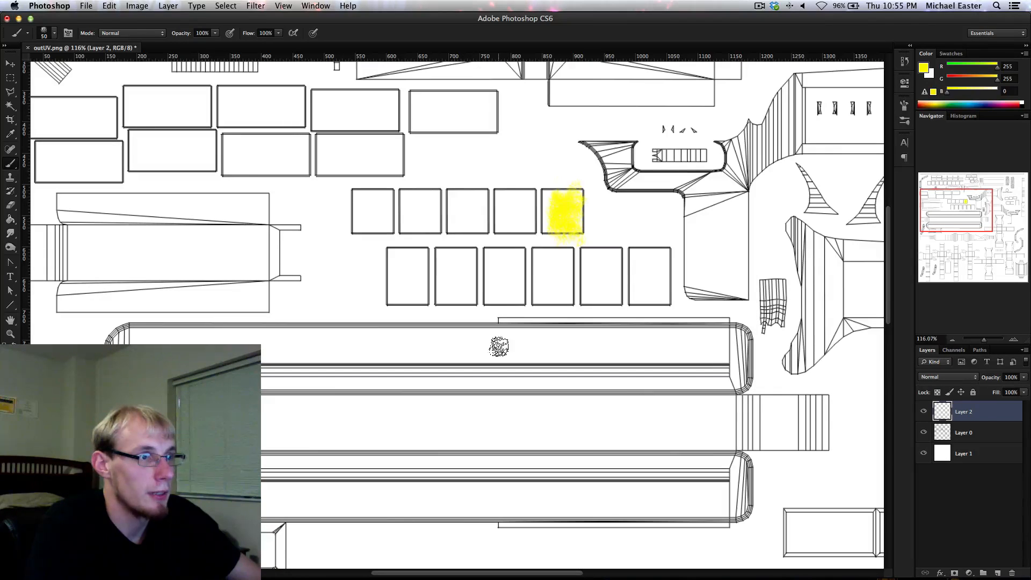
key("super+z")
Examine the whole UV layout, then inspect the wireframe lines of the curved shell up close at pixel level
key("z")
left_click_drag(584, 280, 486, 289)
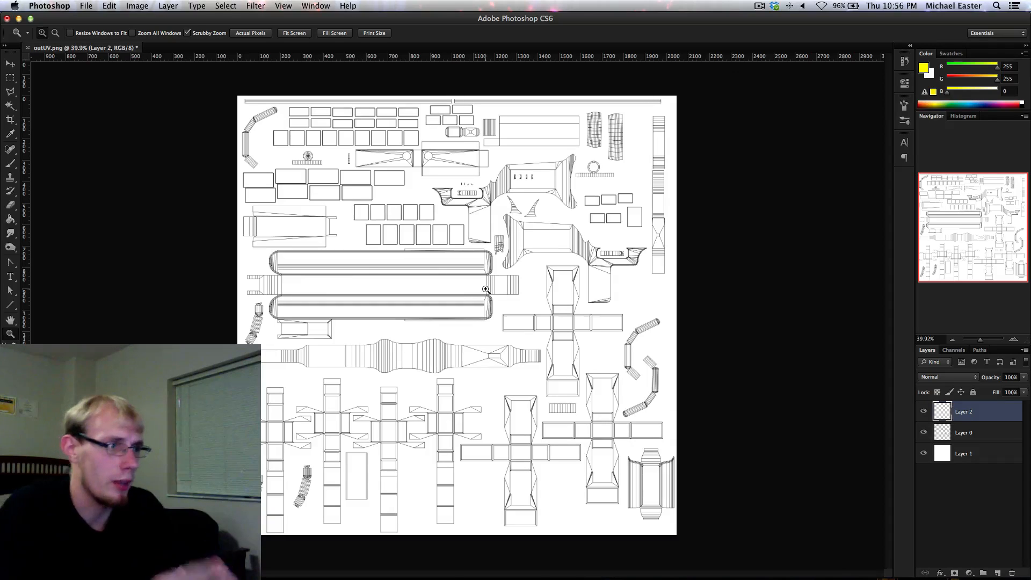
left_click_drag(450, 167, 555, 177)
scroll(408, 181, "down", 10)
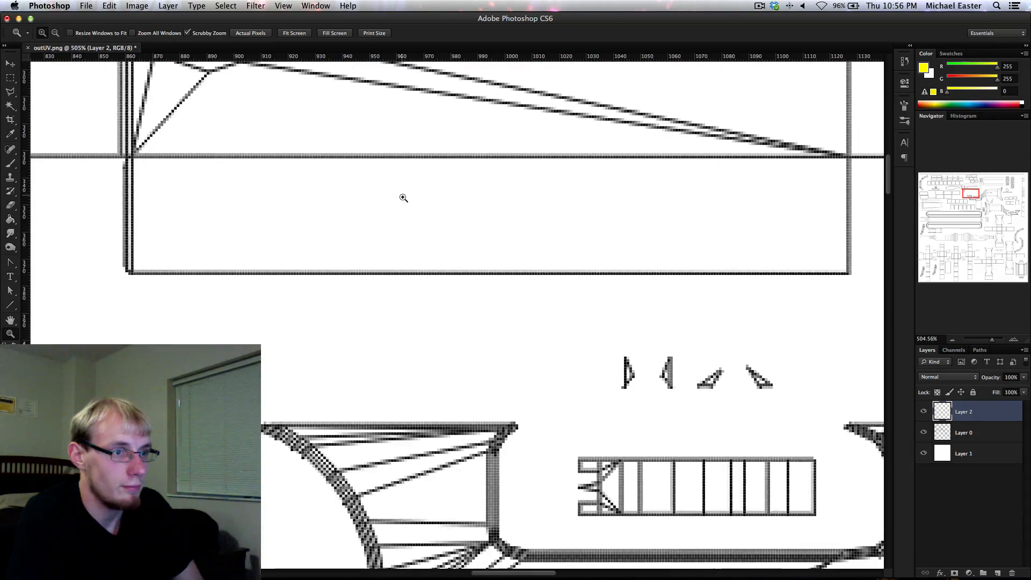
scroll(408, 346, "down", 4)
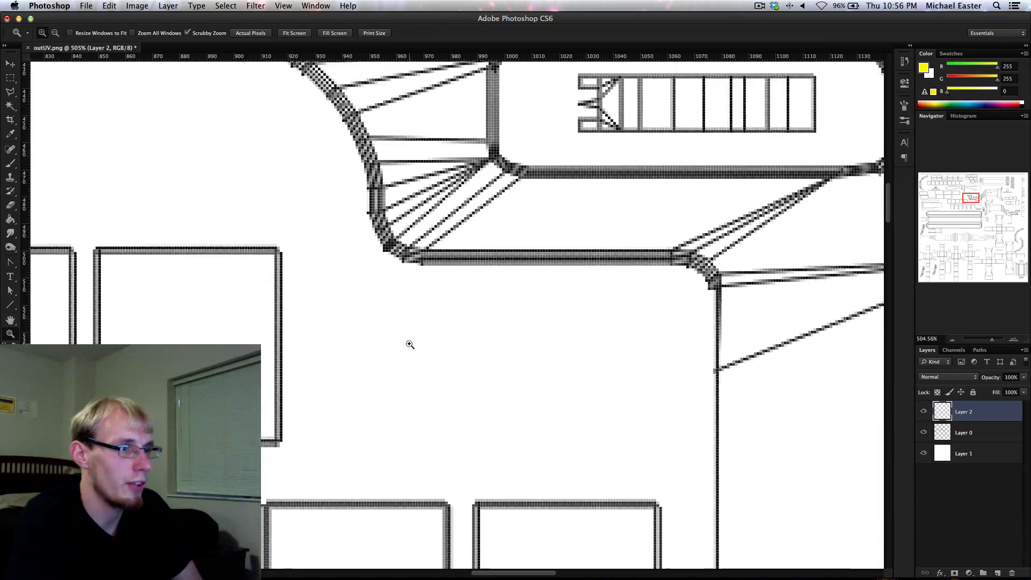
scroll(387, 341, "up", 3)
scroll(389, 341, "up", 1)
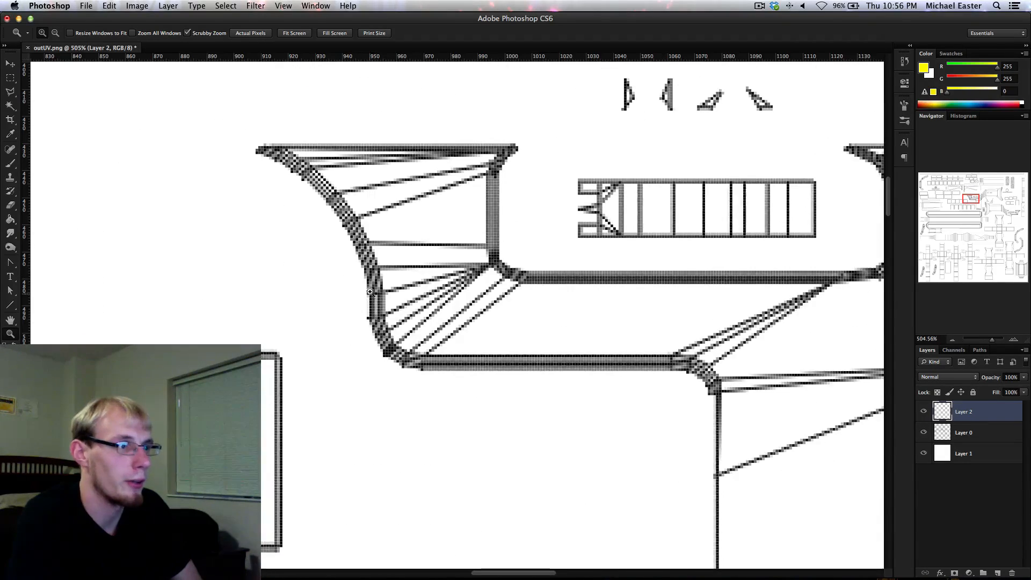
left_click_drag(376, 293, 322, 253)
left_click_drag(540, 328, 484, 322)
left_click_drag(386, 346, 525, 267)
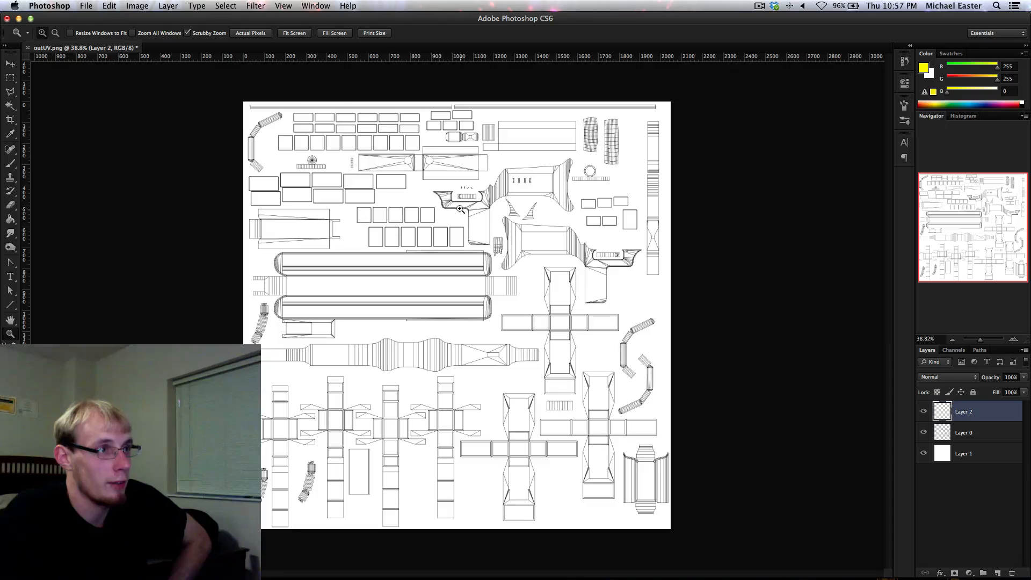
left_click_drag(369, 306, 514, 299)
left_click_drag(632, 322, 607, 321)
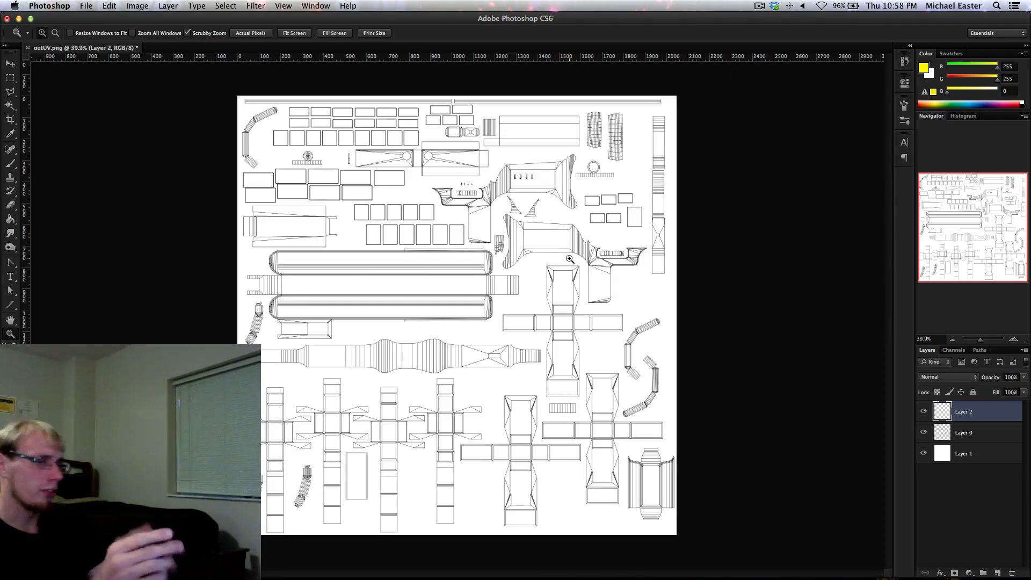
mouse_move(582, 355)
left_mouse_down()
mouse_move(497, 345)
mouse_move(596, 349)
mouse_move(572, 347)
left_mouse_up()
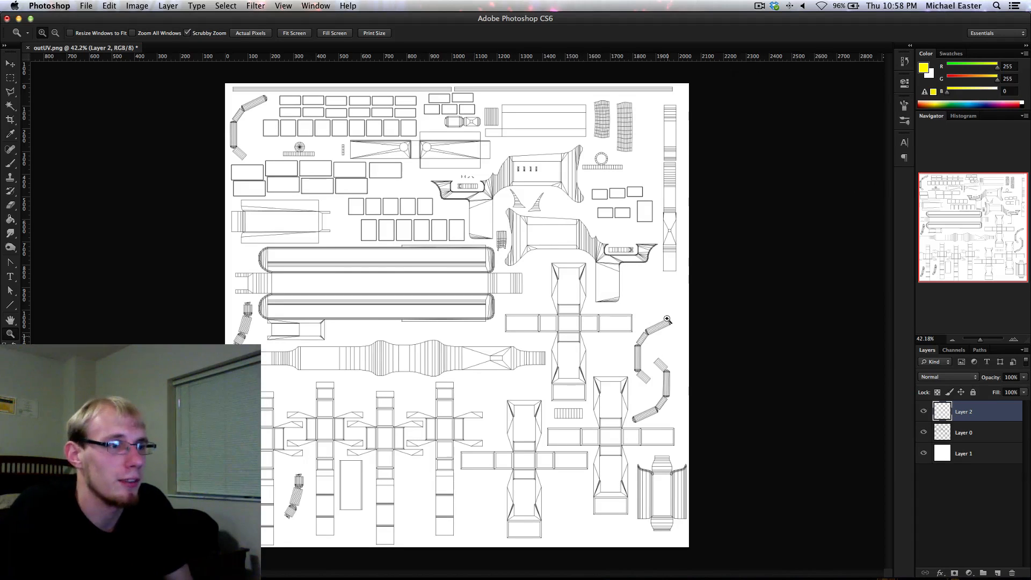
mouse_move(622, 209)
left_mouse_down()
mouse_move(604, 210)
mouse_move(617, 211)
left_mouse_up()
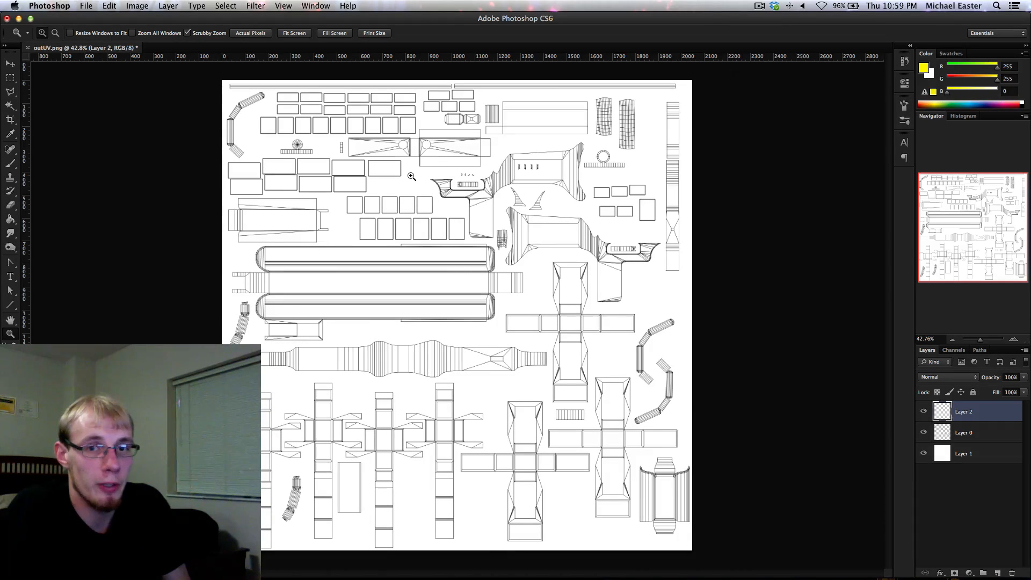
mouse_move(617, 260)
left_mouse_down()
mouse_move(560, 233)
mouse_move(660, 250)
mouse_move(605, 252)
left_mouse_up()
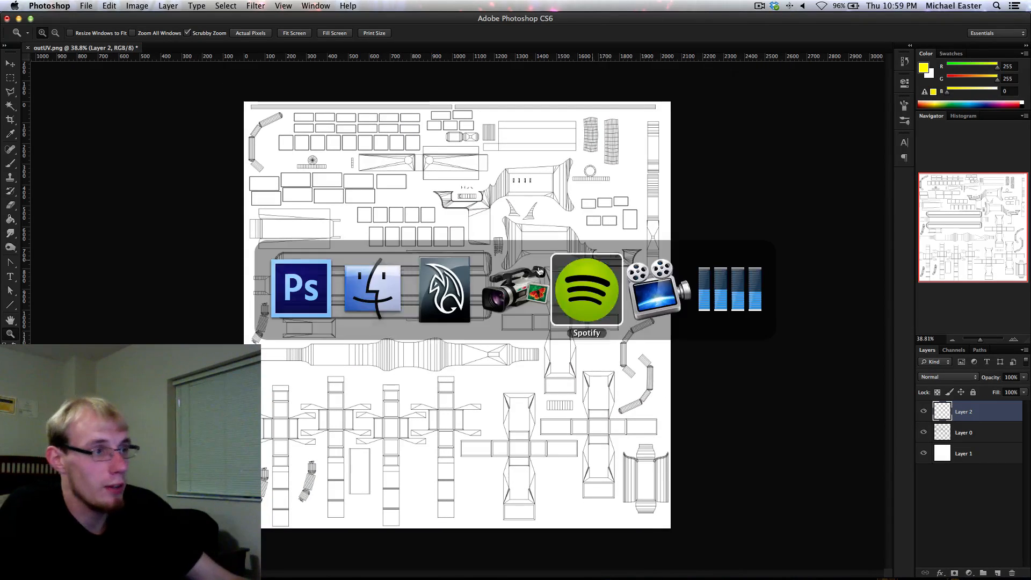
Switch back to Maya, display the plasma rifle in a full-size perspective view and deselect it
key("super+Tab")
left_click(444, 307)
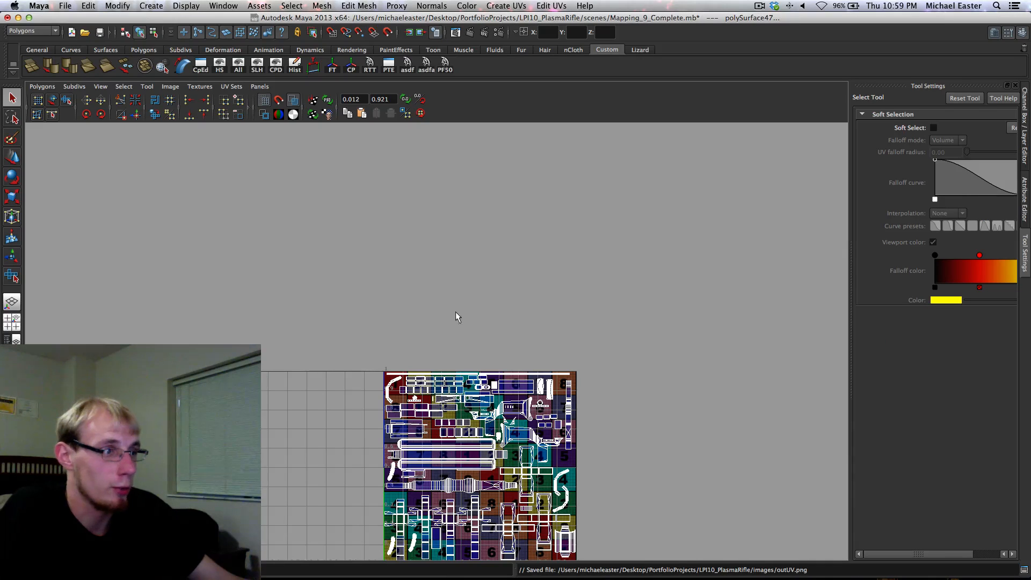
middle_click_drag(555, 329, 522, 237, "alt")
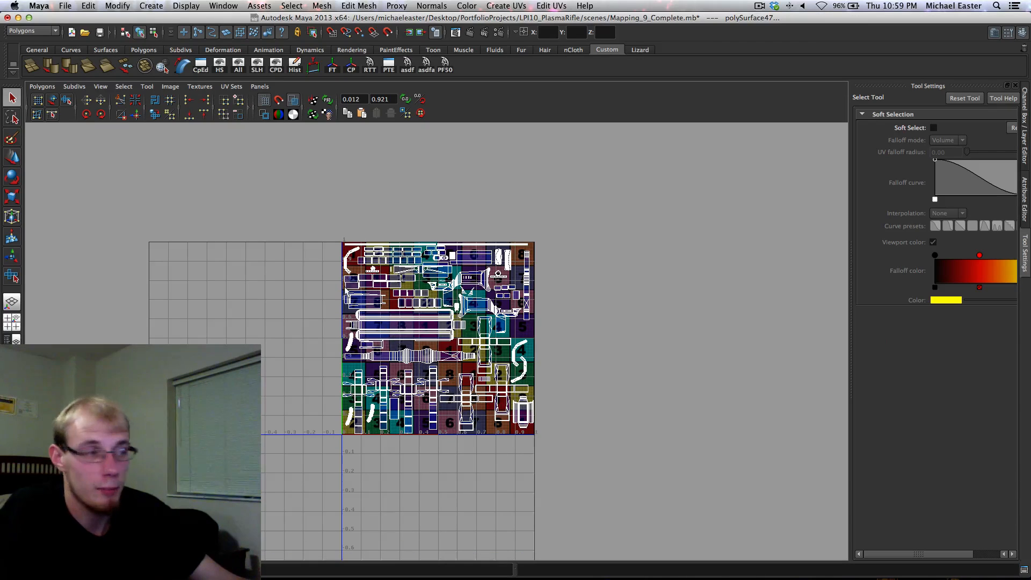
key("space")
key("space")
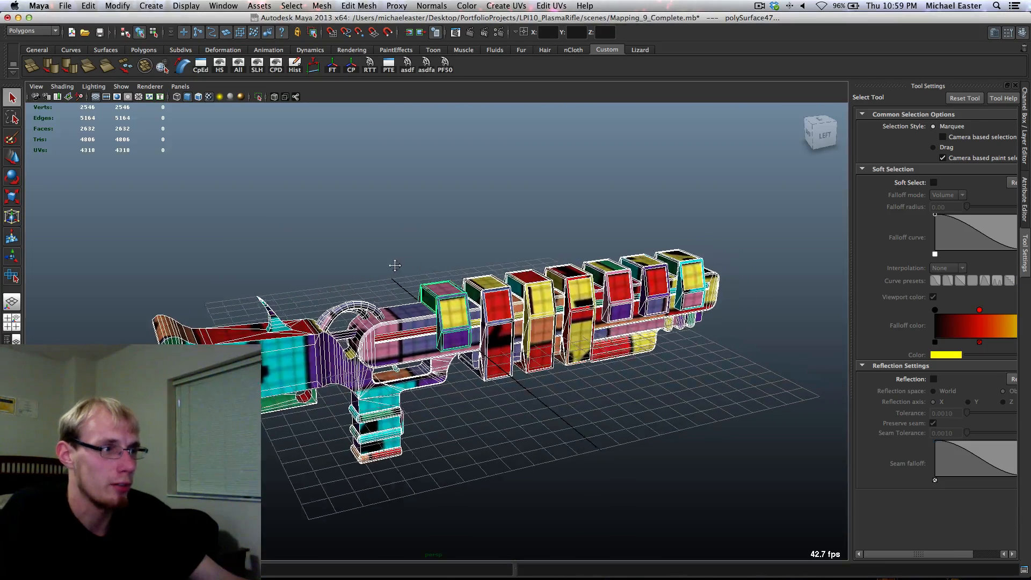
left_click(392, 205)
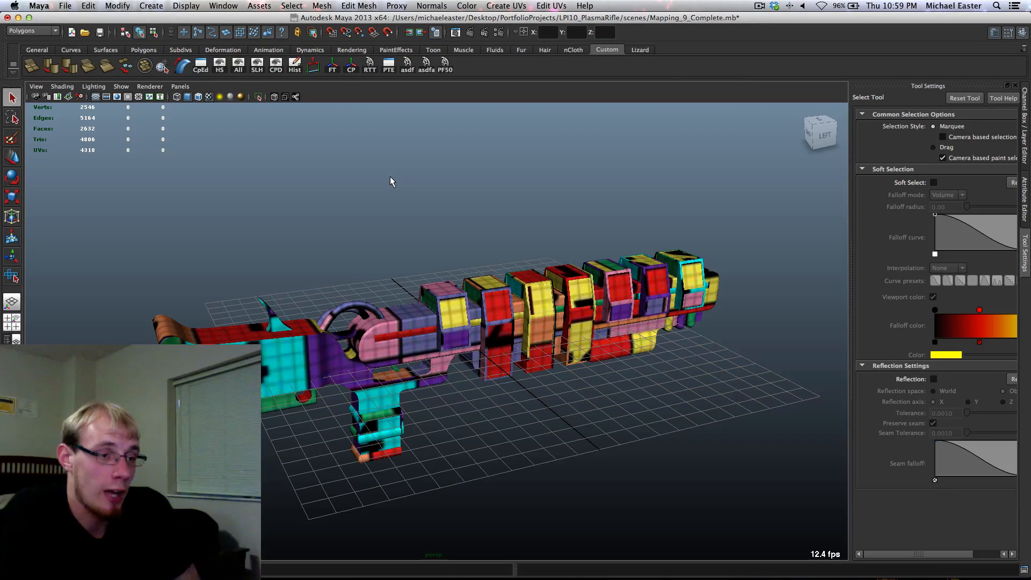
mouse_move(404, 571)
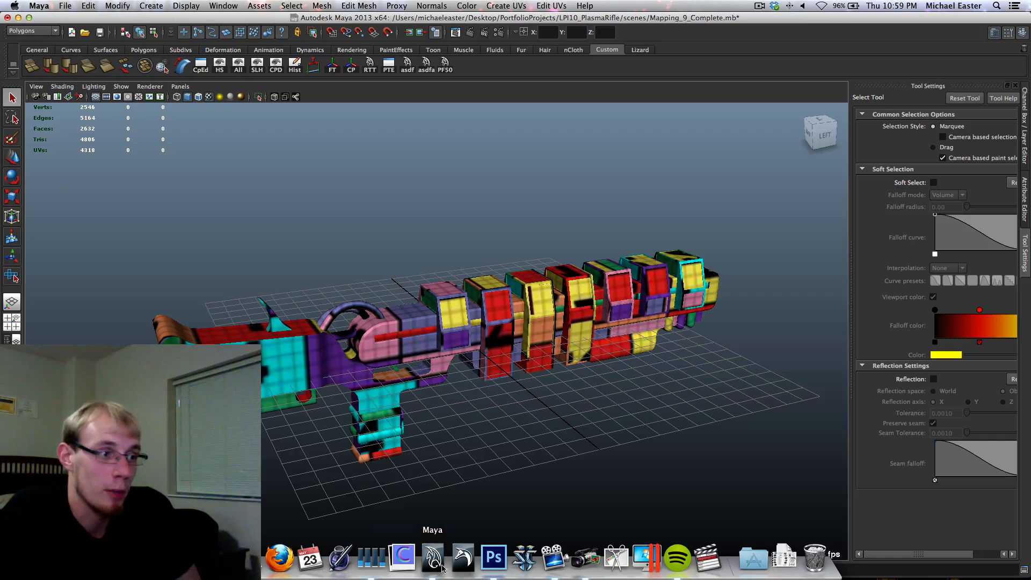